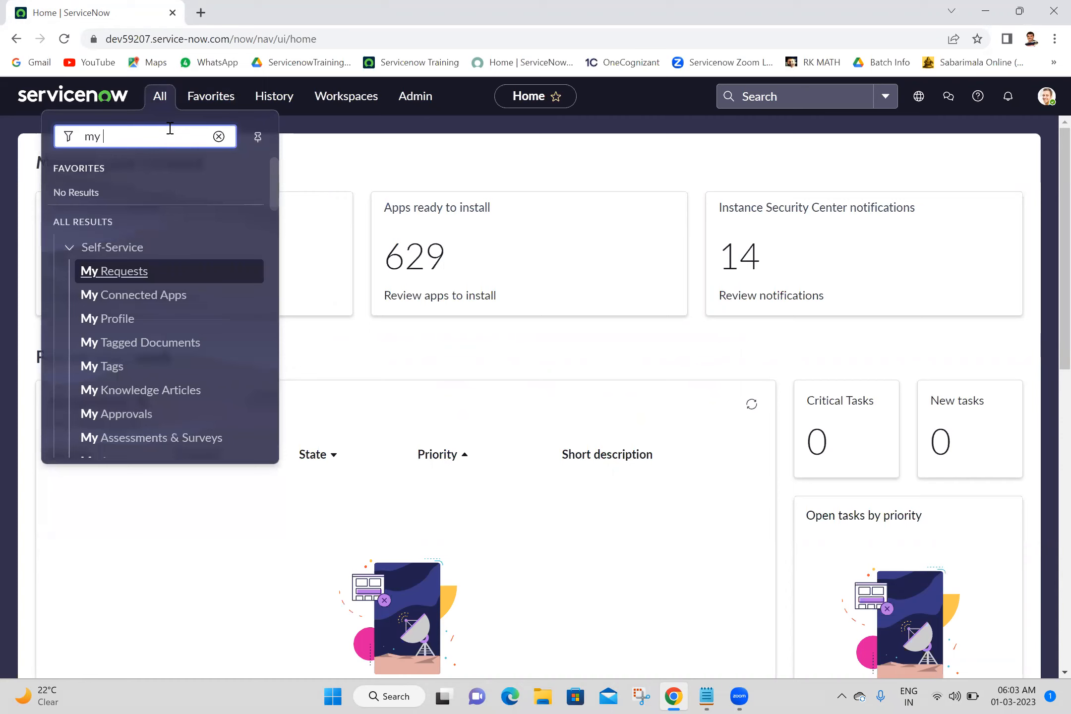
Filter the application navigator by 'my f' and open the my first tables list in a new tab.
type("f")
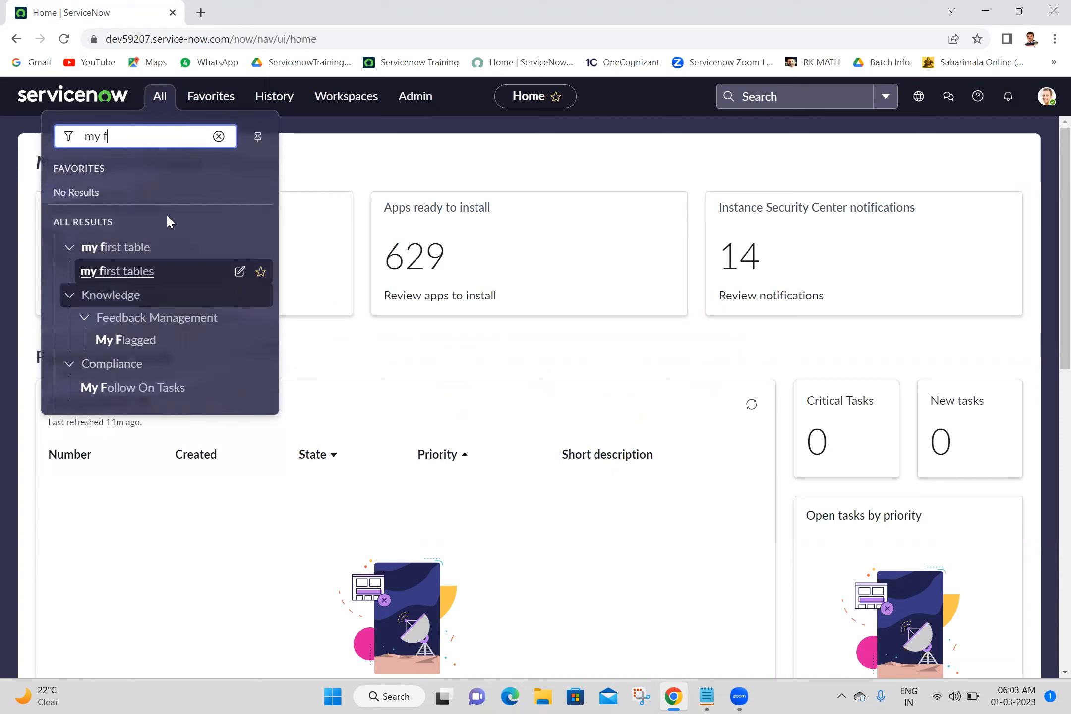
left_click(128, 273, "ctrl")
left_click(272, 13)
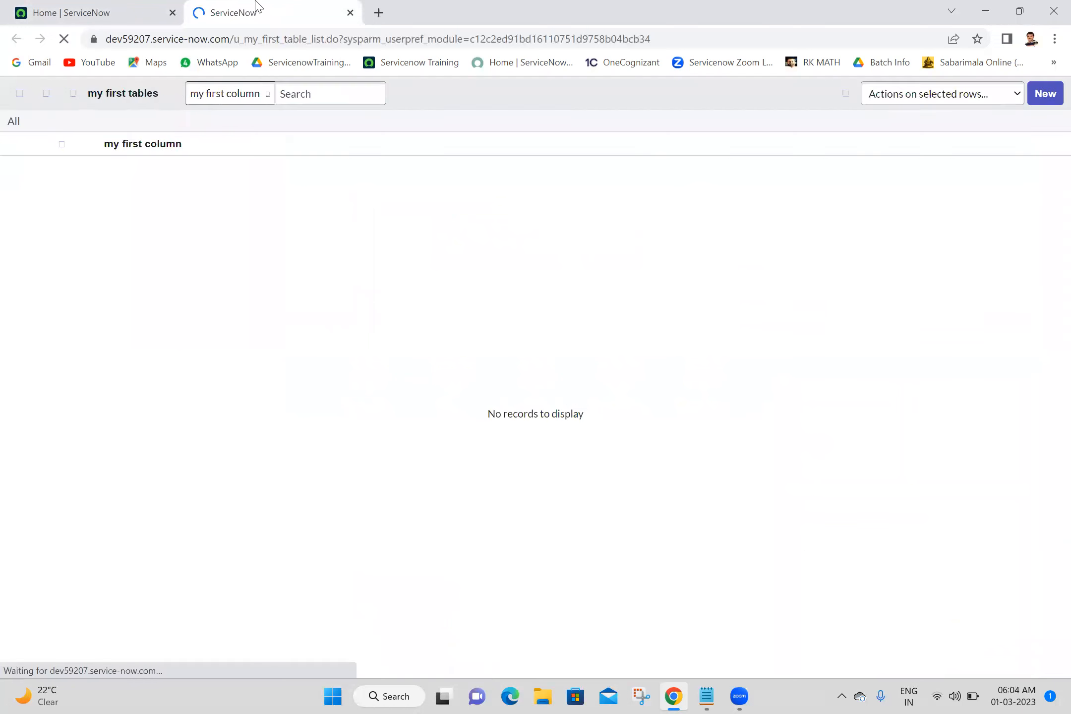
Open a new record form for the my first tables list.
left_click(127, 6)
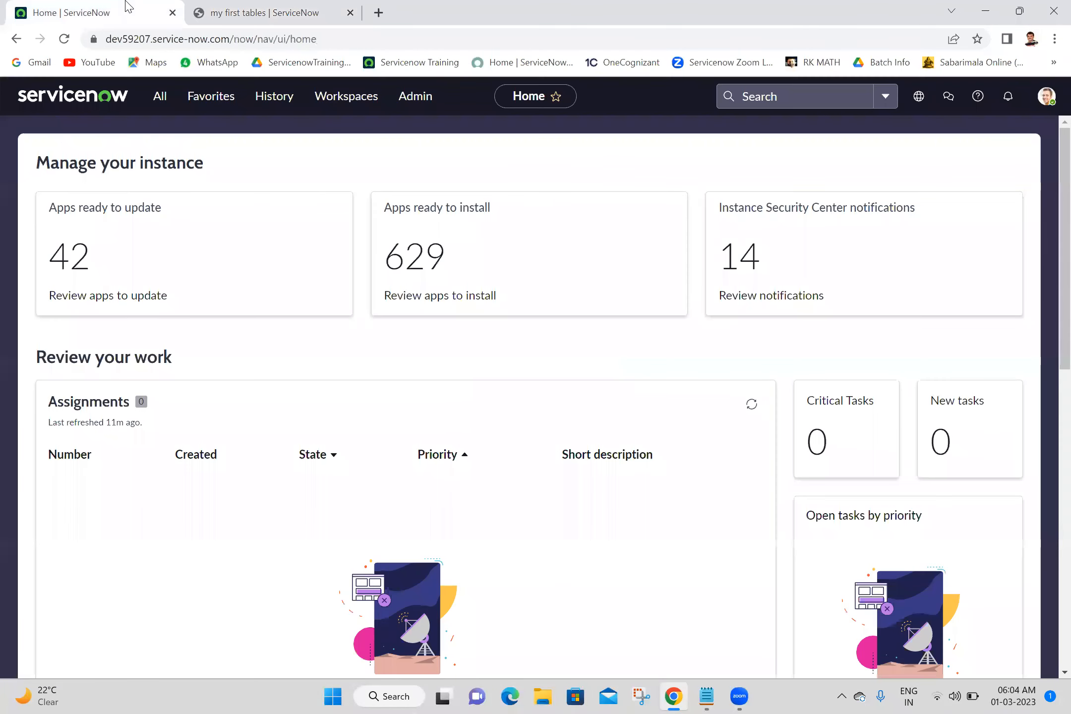
left_click(158, 97)
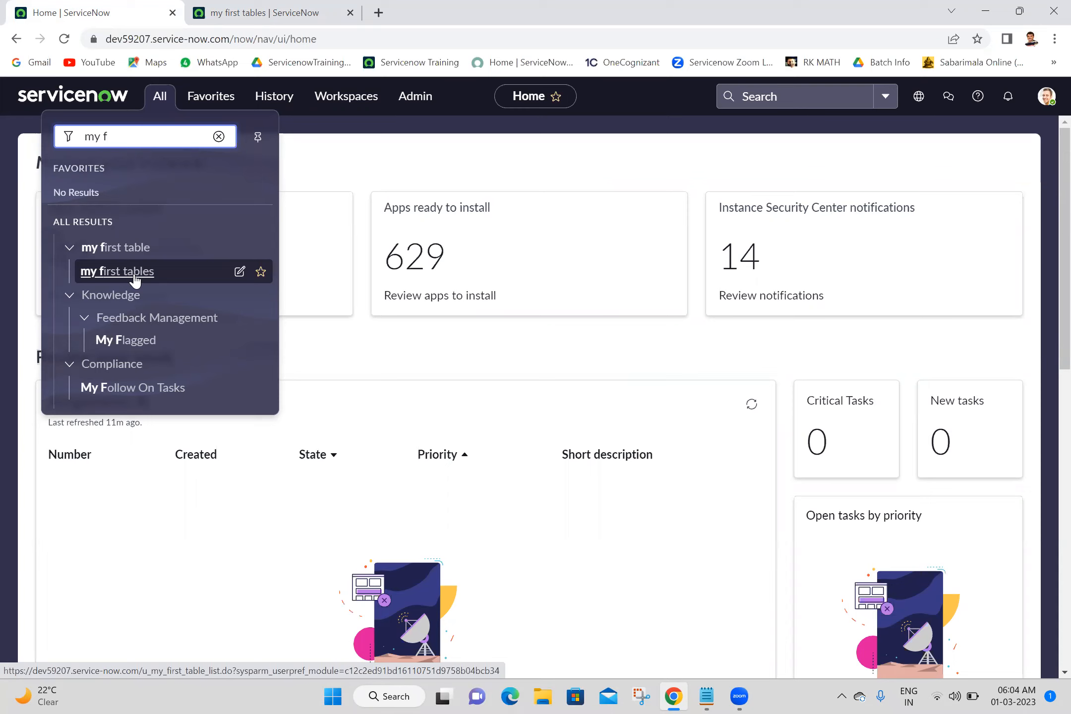
left_click(304, 6)
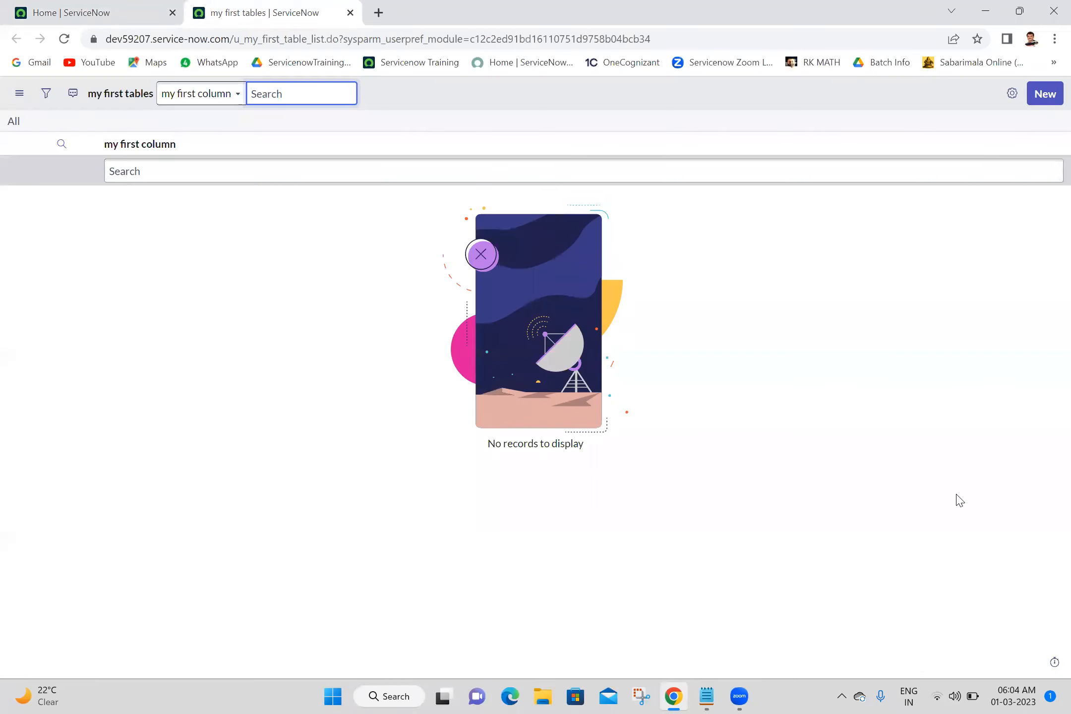
left_click(1040, 97)
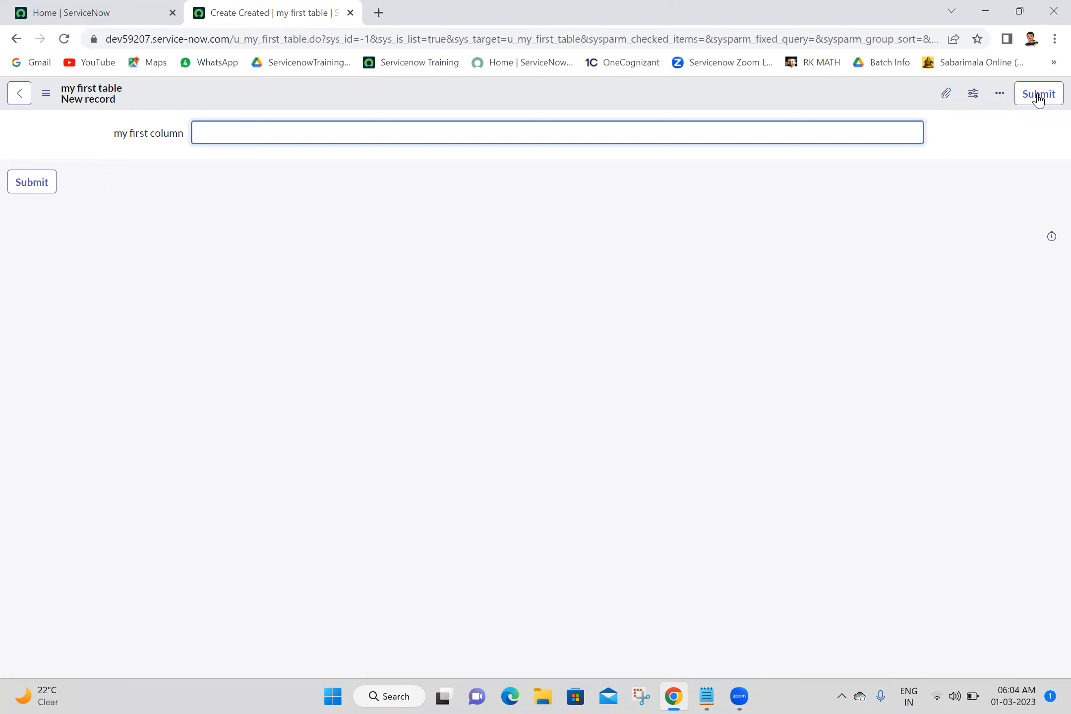
Review the Data Types list in the Batch 18 notes in Notepad.
left_click(705, 696)
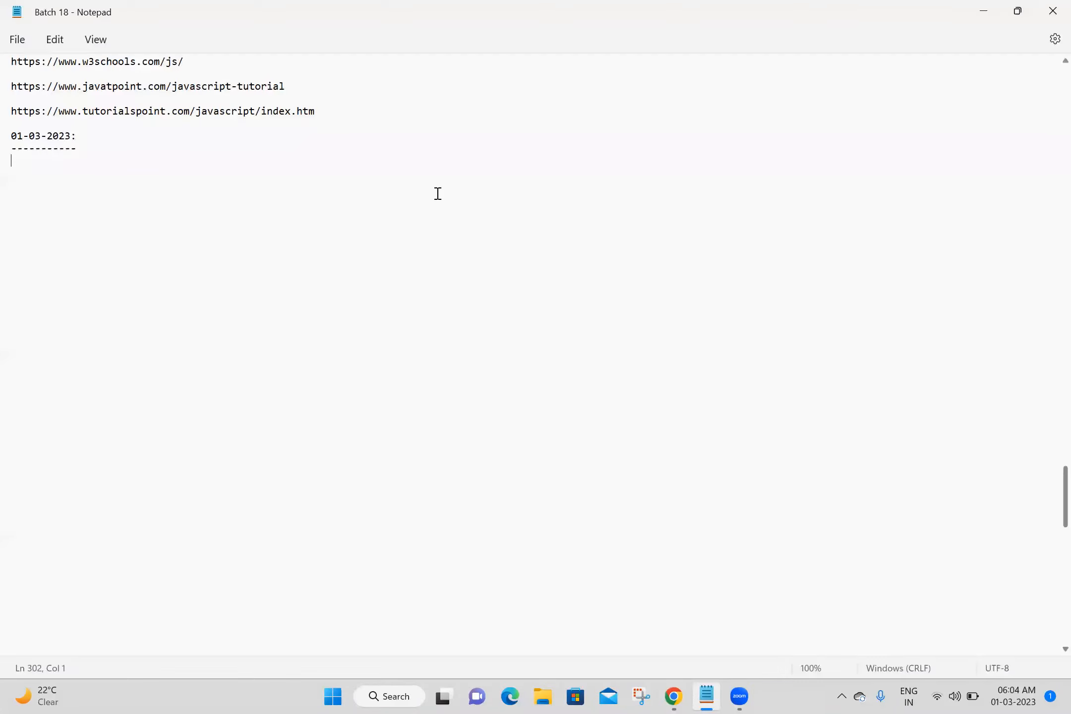
key("Up")
key("Up")
key("Up")
key("Up")
key("Up")
key("Up")
key("Up")
key("Up")
key("Up")
key("Up")
key("Up")
key("Up")
key("Up")
key("Up")
key("Up")
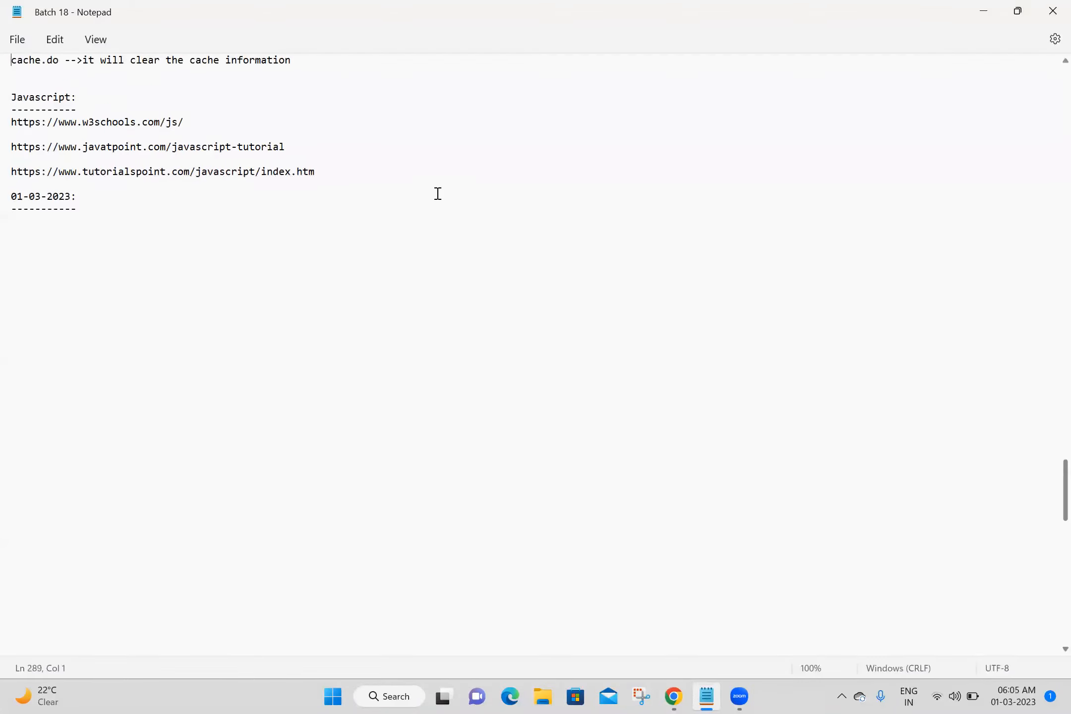
key("Up")
key("Up")
key("Up")
key("Up")
key("Up")
key("Up")
key("Up")
key("Up")
key("Up")
key("Up")
key("Up")
key("Up")
key("Up")
key("Up")
key("Up")
key("Up")
key("Up")
key("Up")
key("Up")
key("Up")
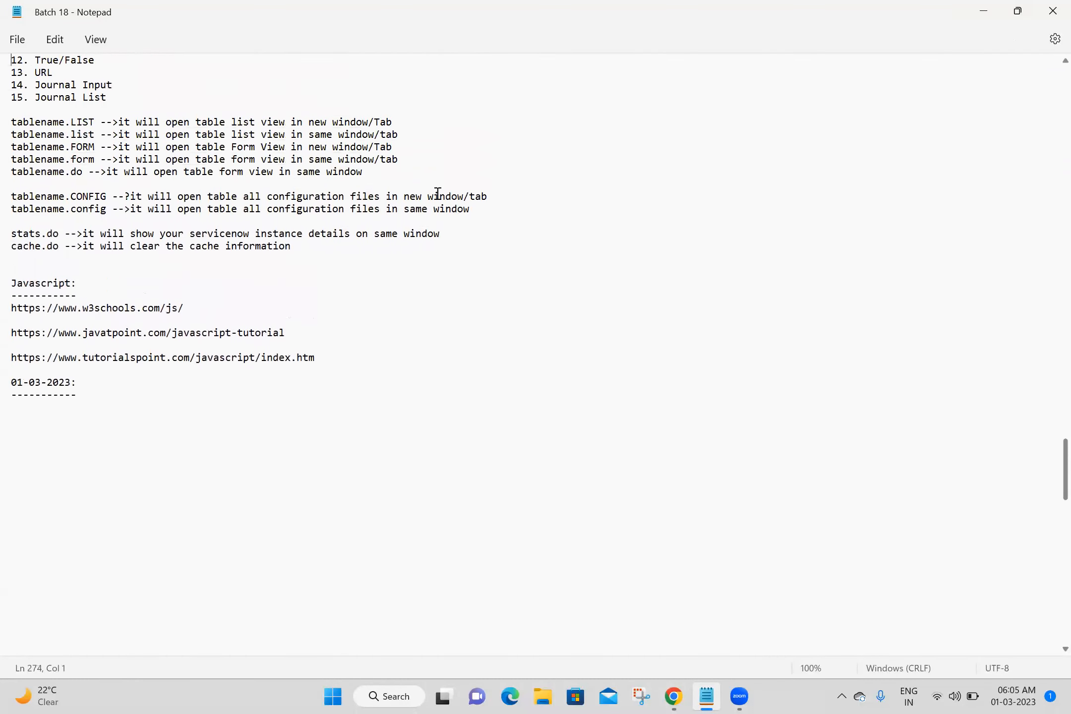
key("Up")
key("Up")
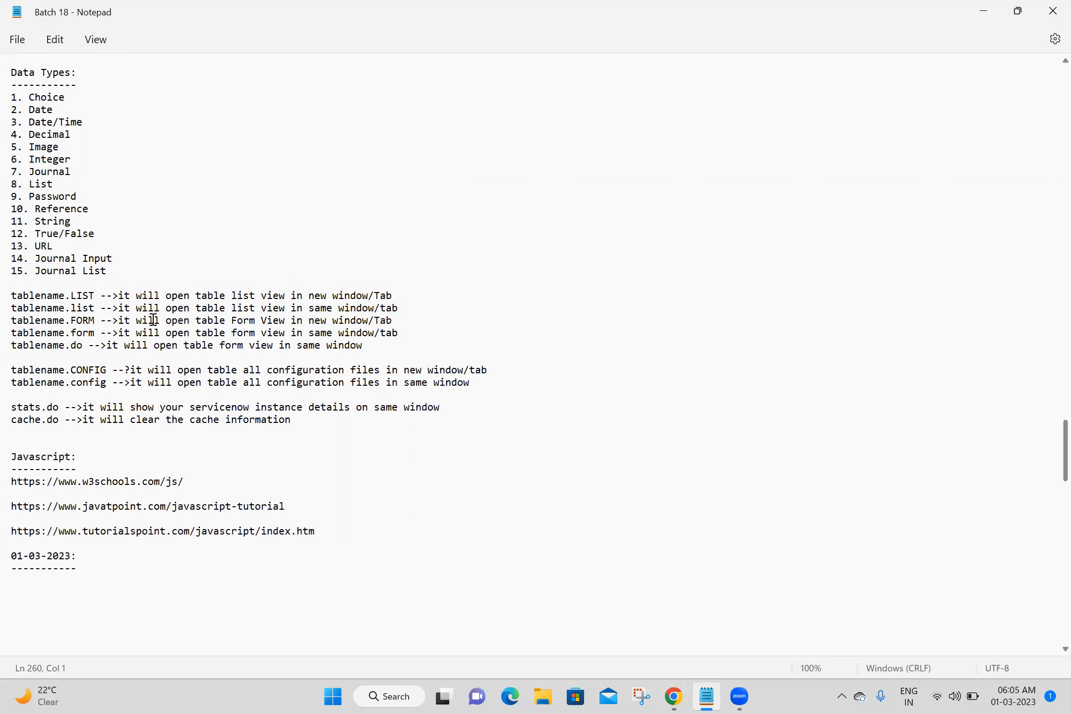
left_click(160, 275)
left_click_drag(160, 275, 16, 97)
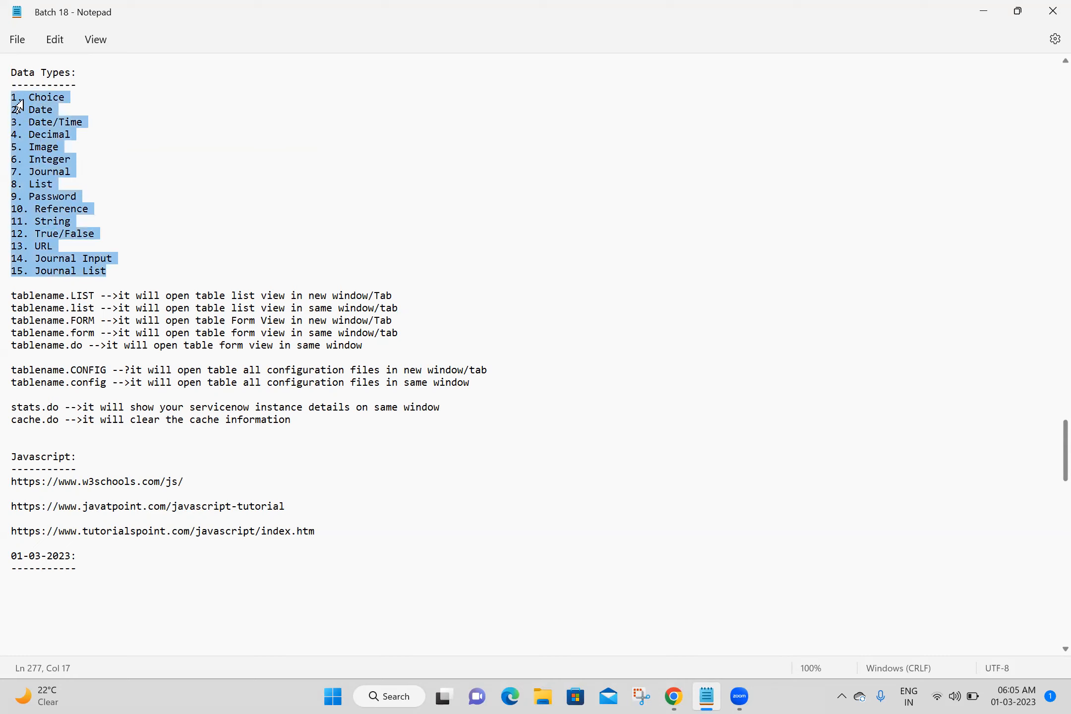
left_click(193, 120)
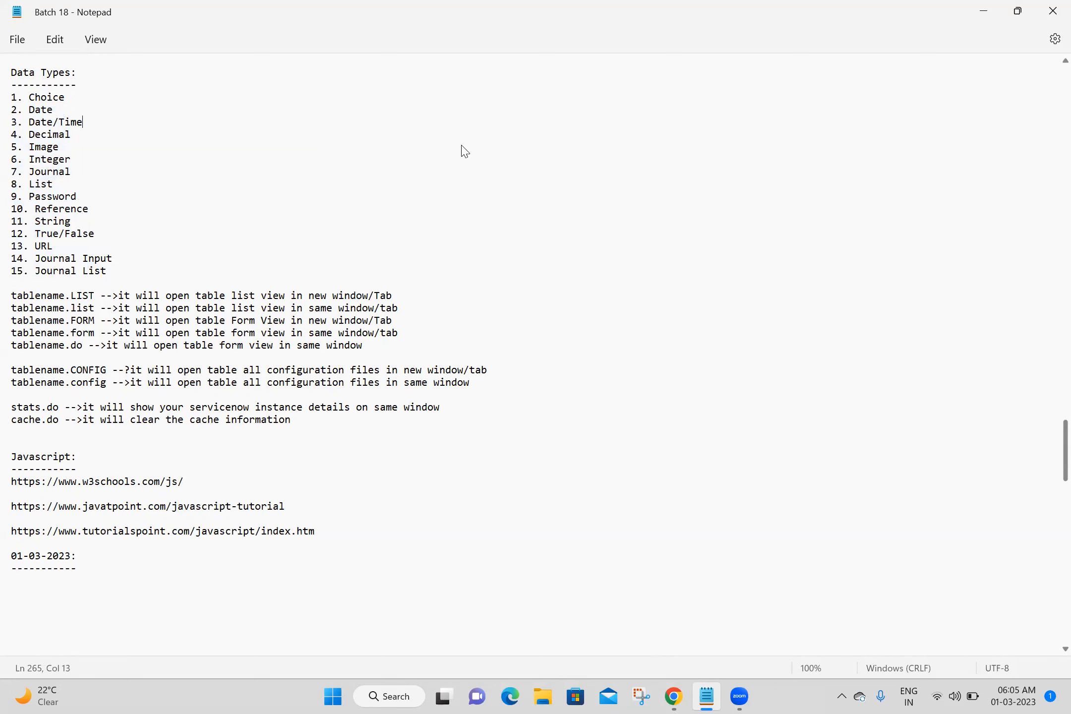
key("alt+Tab")
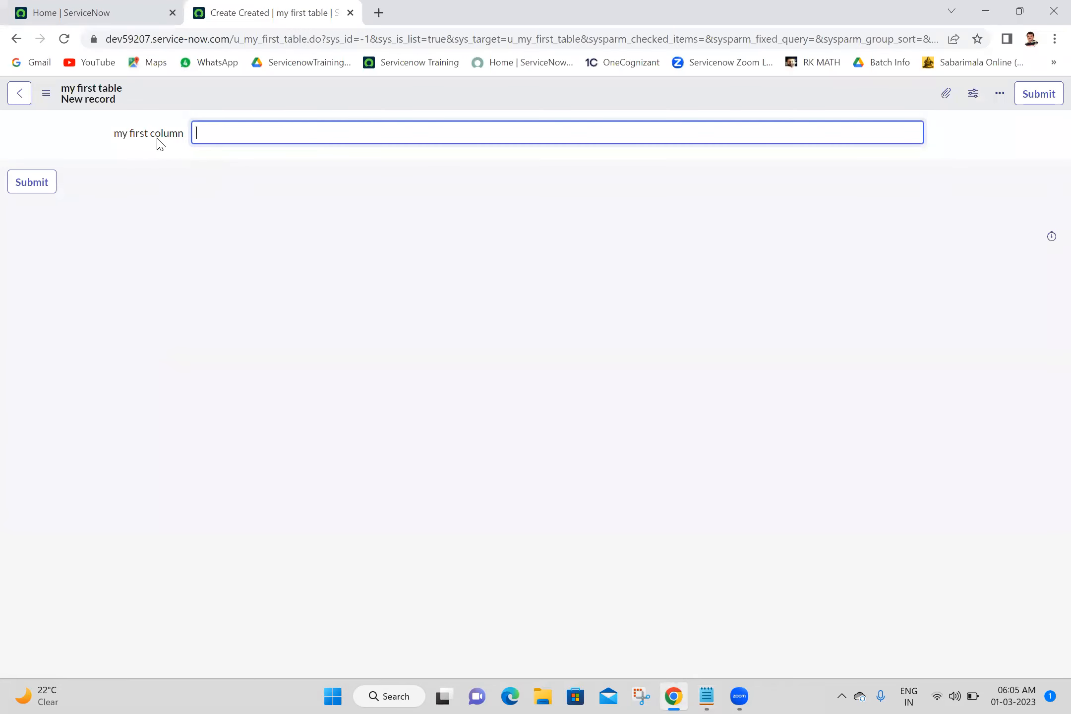
Open the my first table's table configuration and go back to the new record form.
left_click(230, 205)
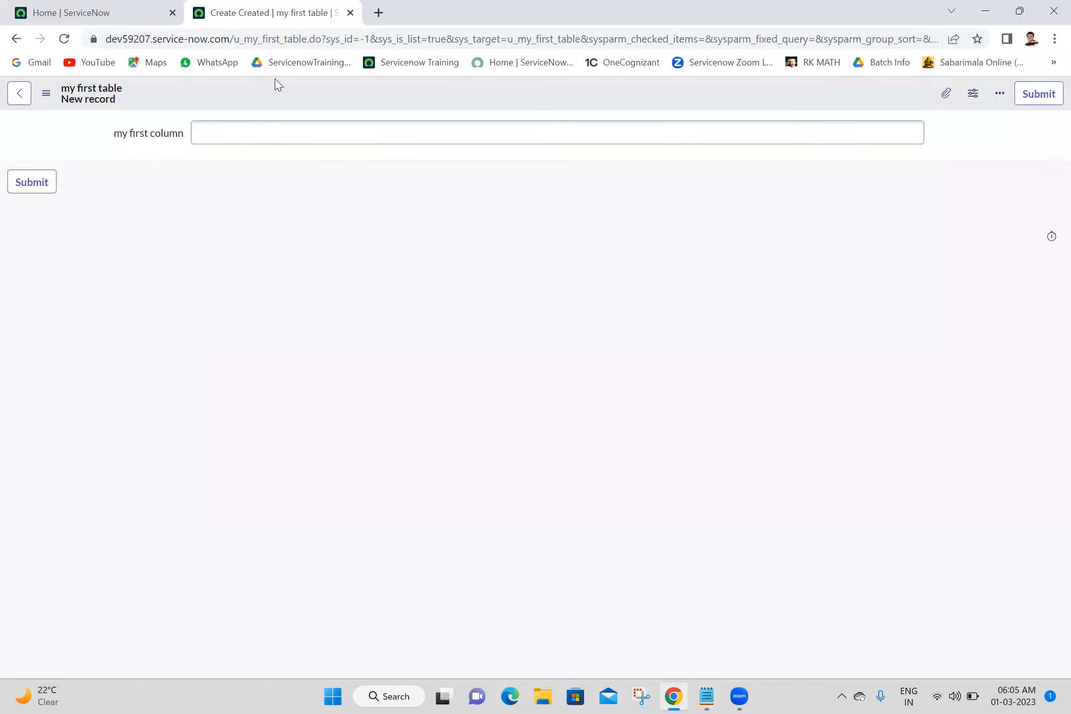
right_click(286, 91)
mouse_move(351, 118)
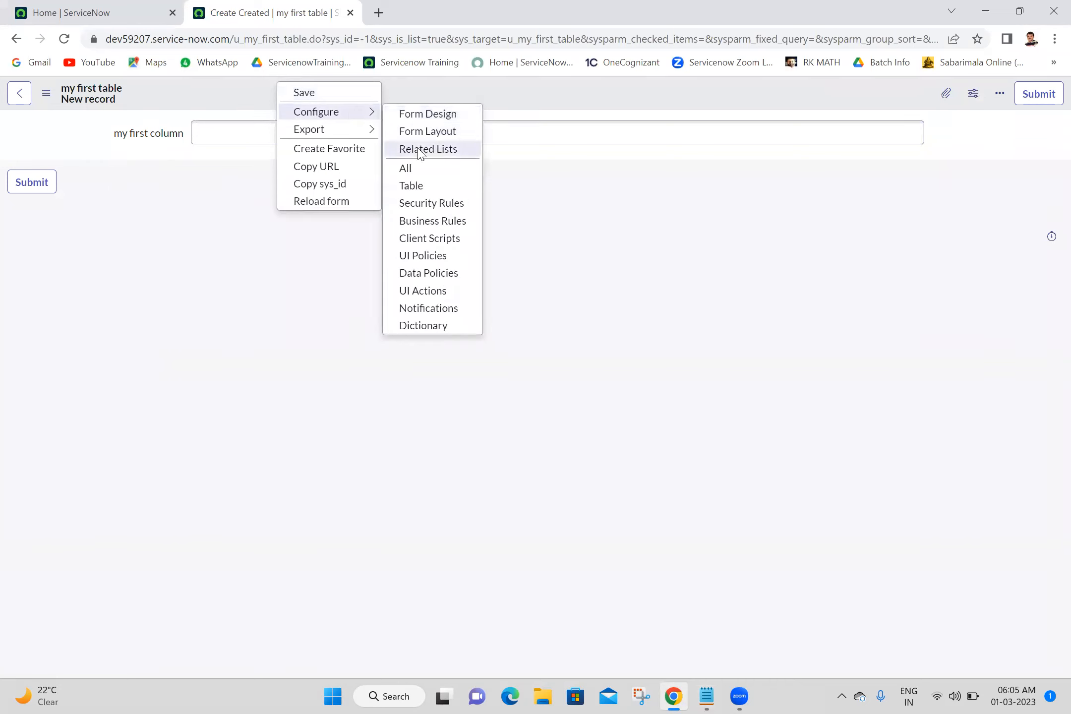
left_click(424, 189)
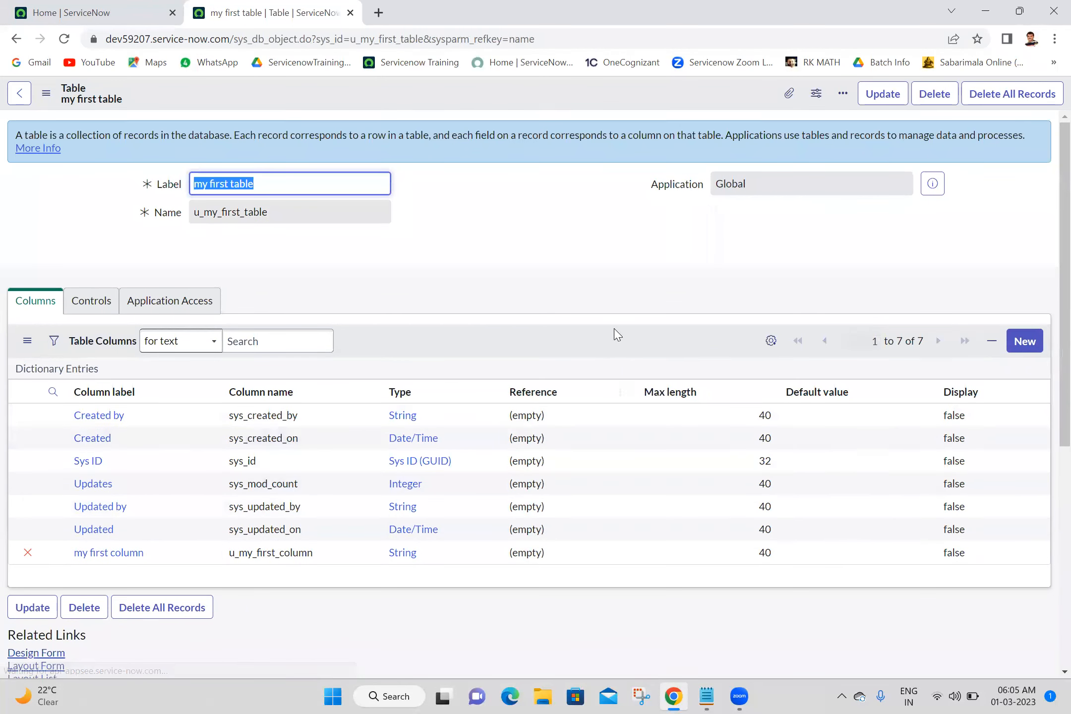
left_click(531, 275)
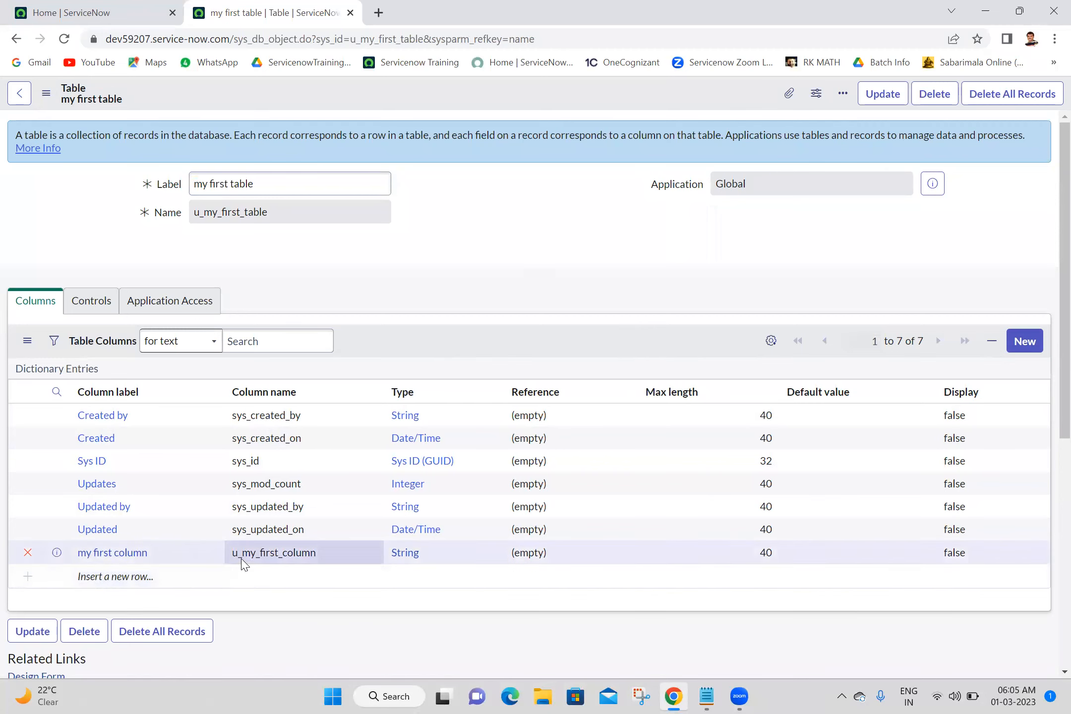
left_click(15, 39)
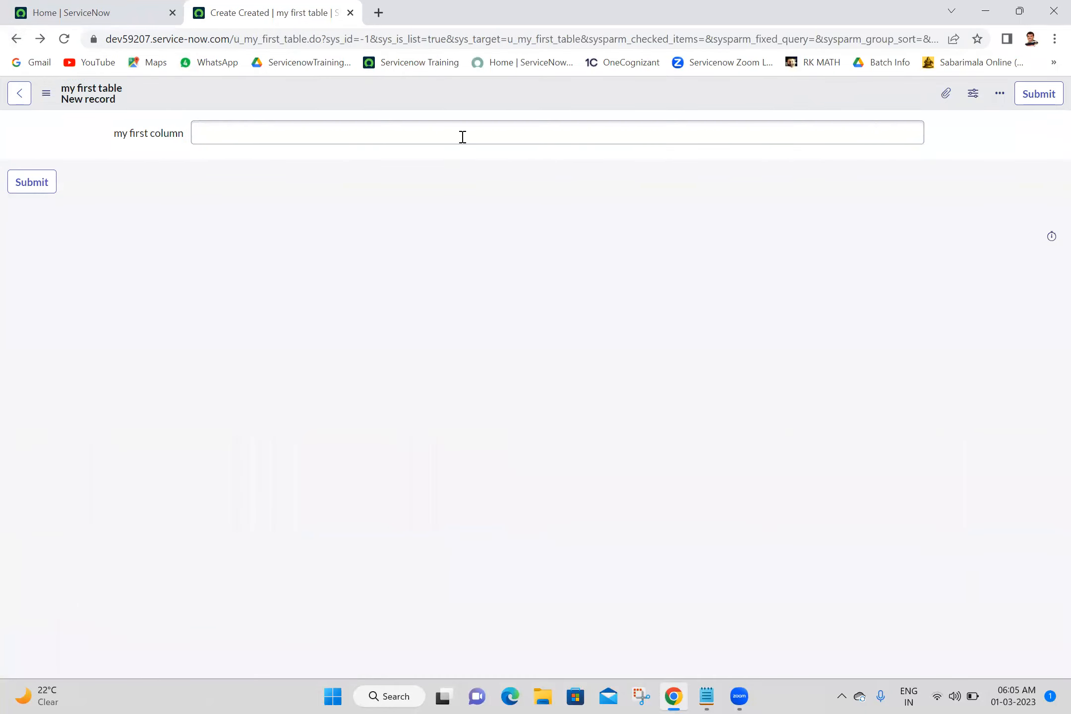
Open the Form Layout configuration for the my first table form.
right_click(496, 96)
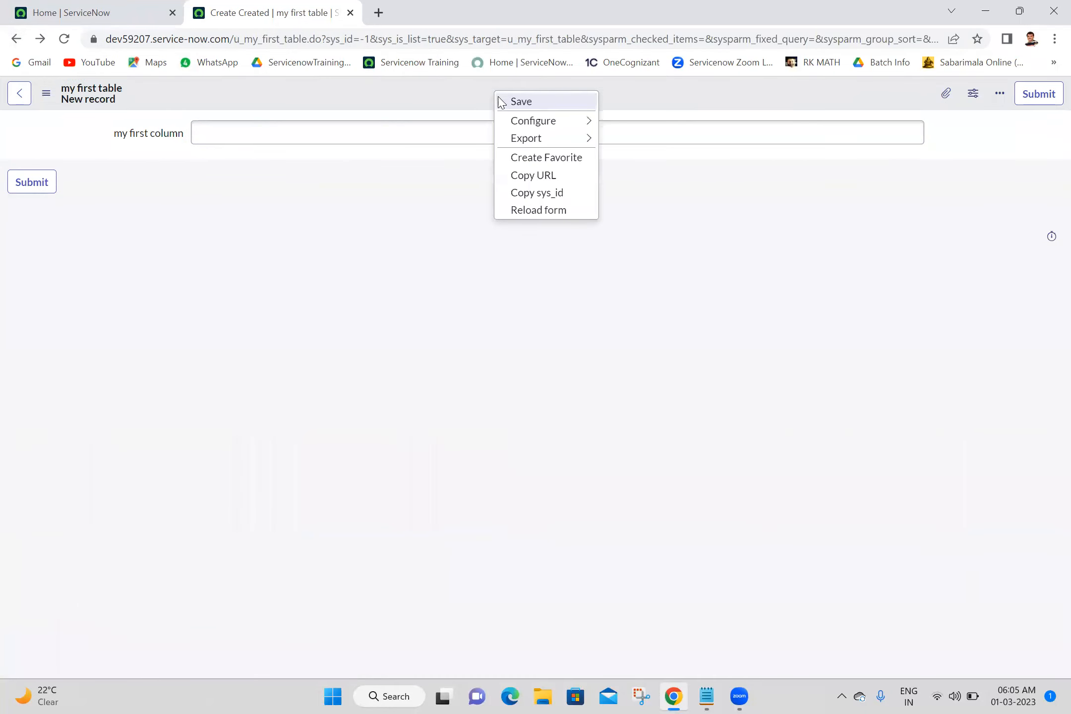
mouse_move(518, 127)
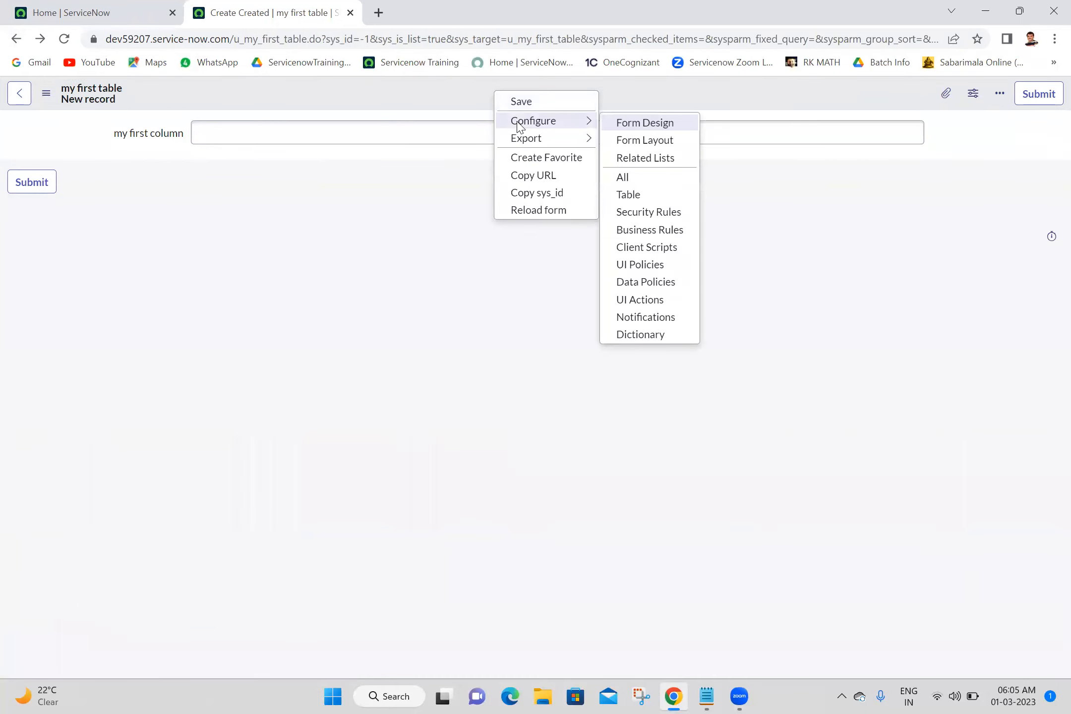
left_click(666, 142)
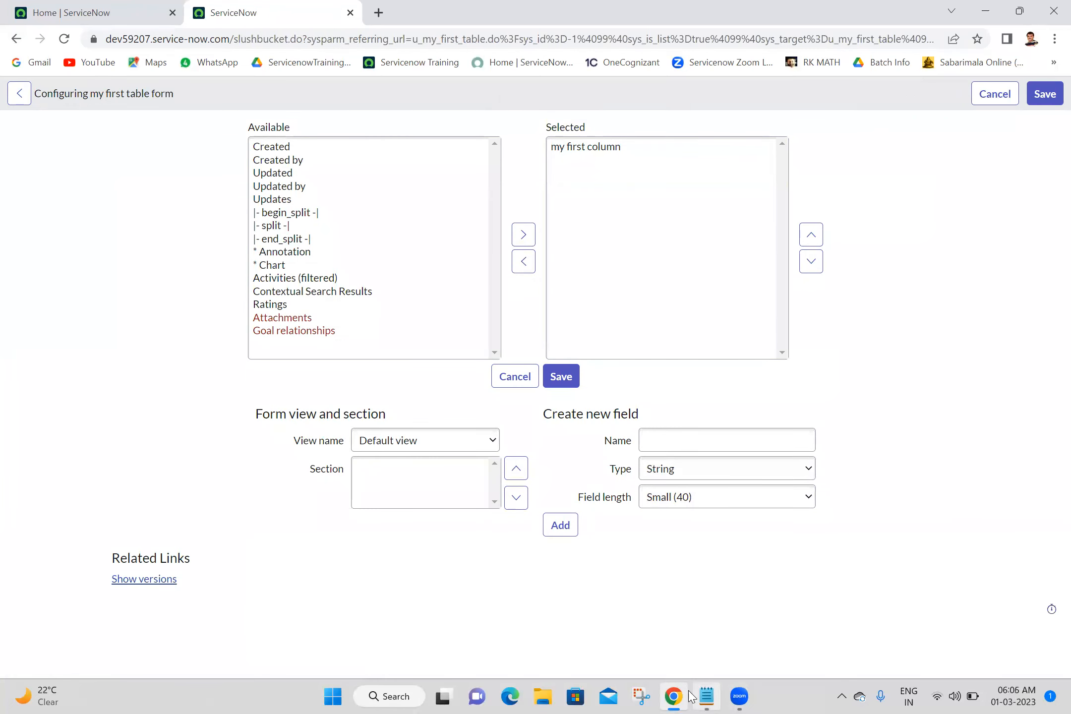
Switch to Notepad and reread the data types list.
left_click(706, 696)
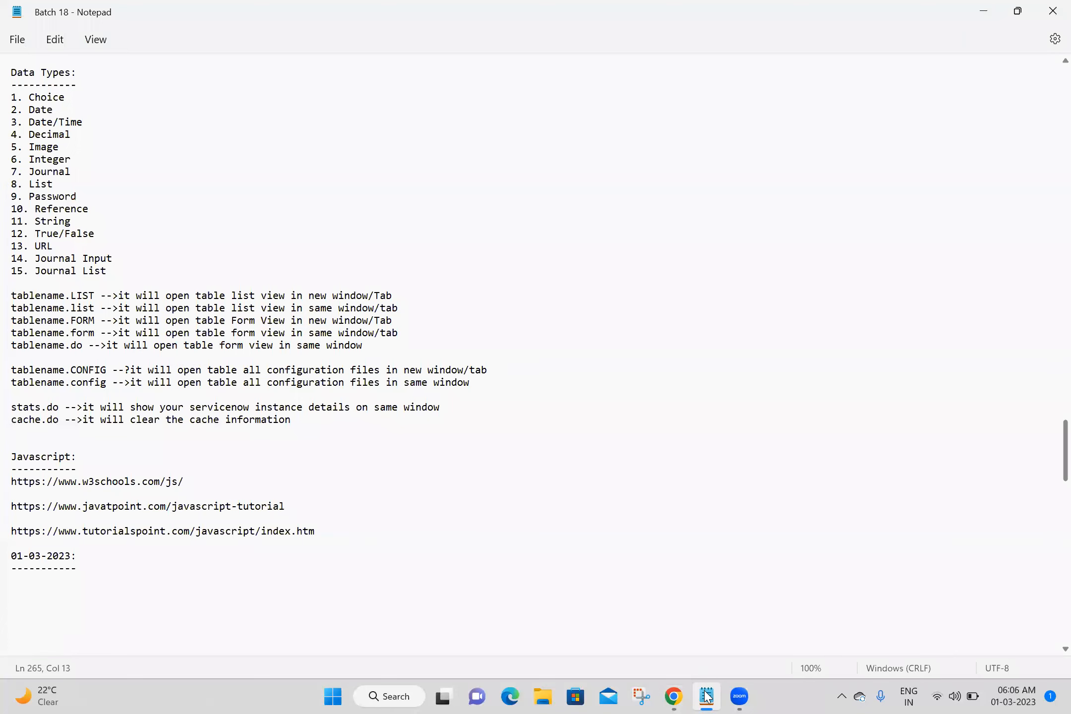
left_click(706, 695)
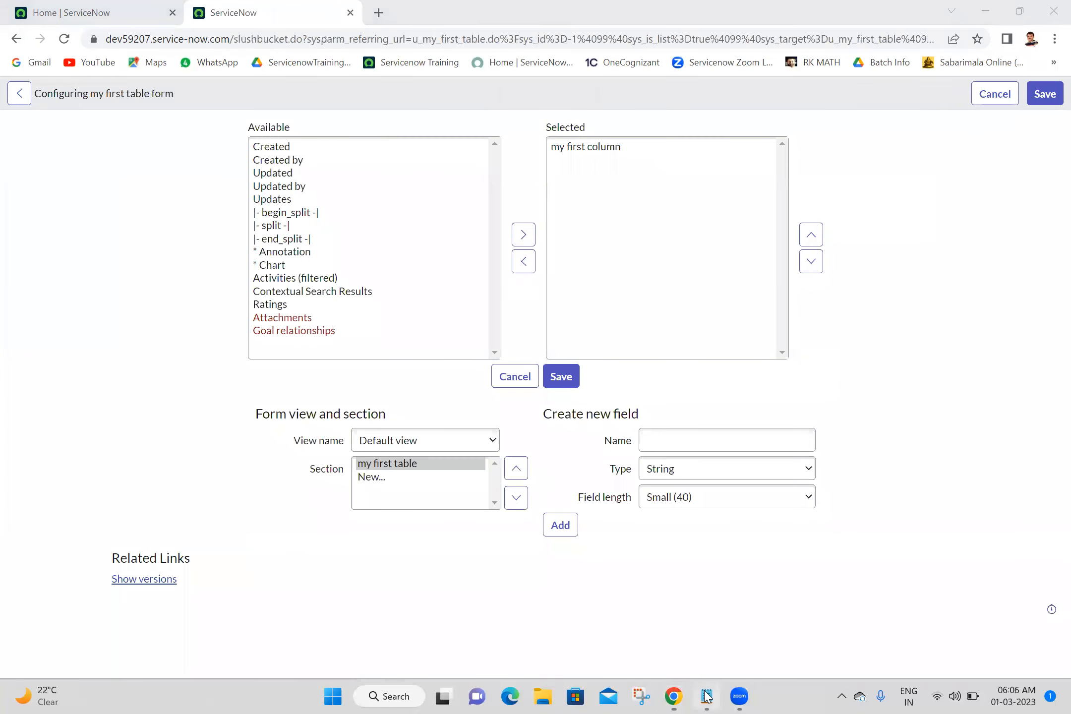
left_click(707, 696)
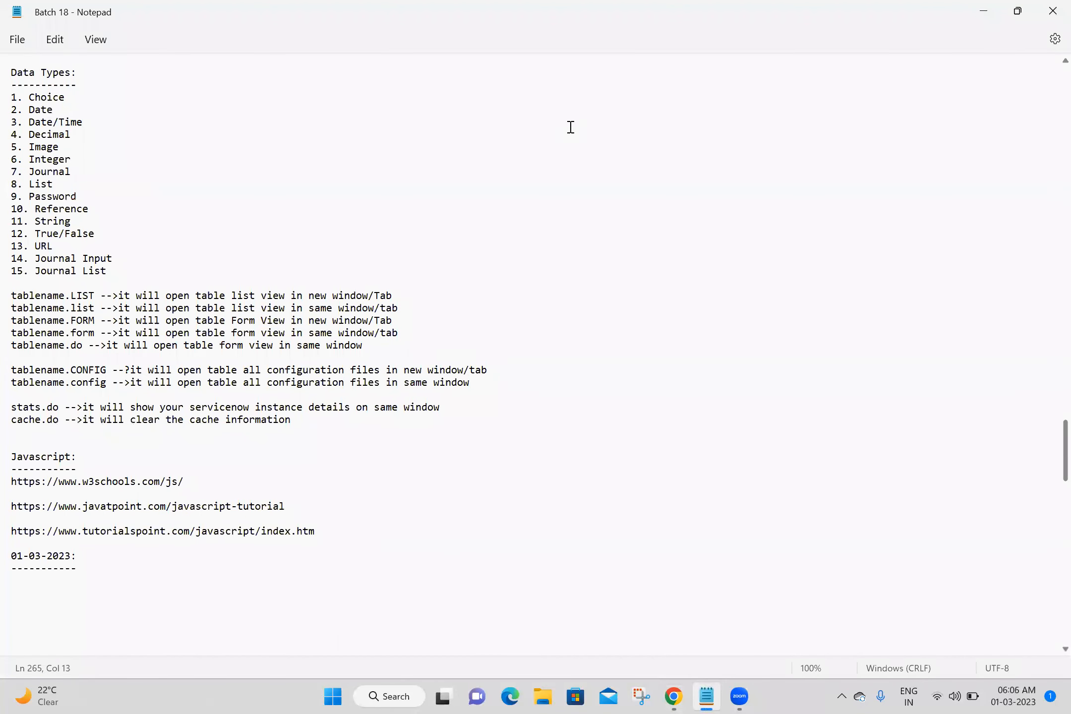
left_click_drag(128, 270, 15, 98)
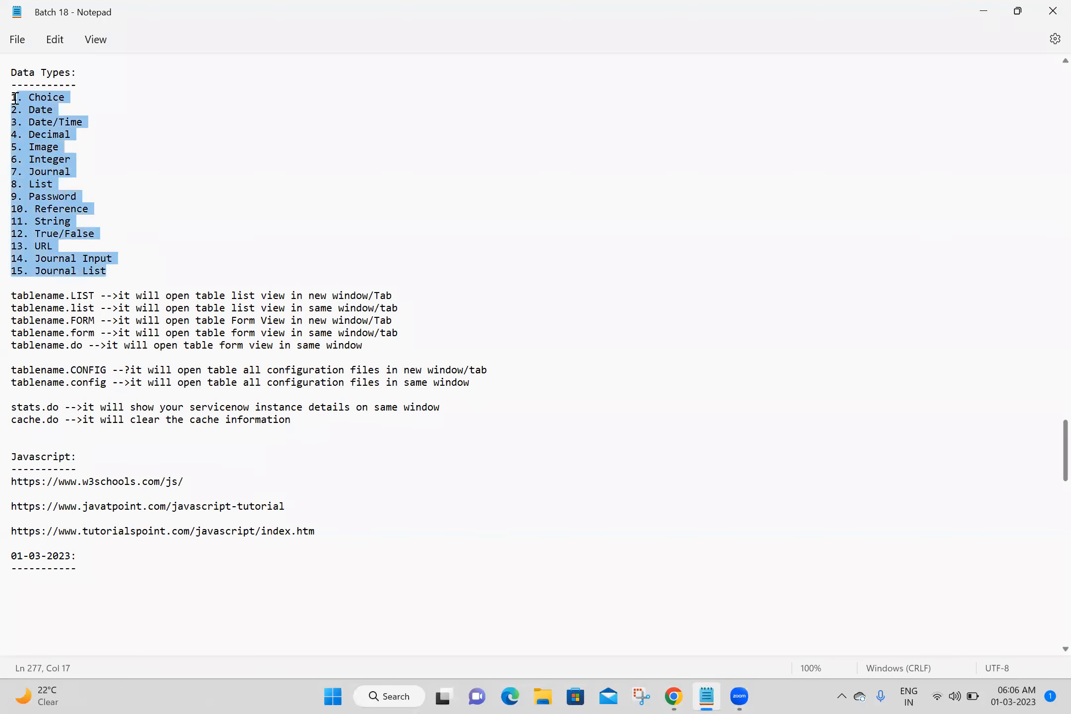
left_click(404, 175)
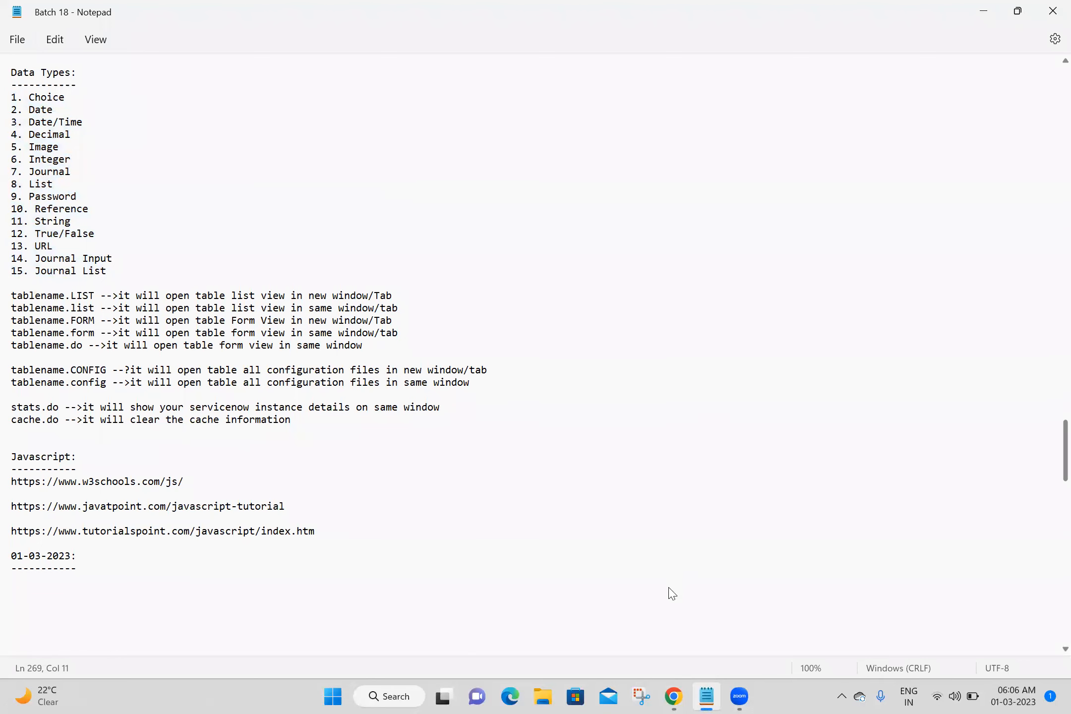
Create a new field named Choice with type Choice and add it to the form layout.
key("alt+Tab")
type("e")
left_click(722, 469)
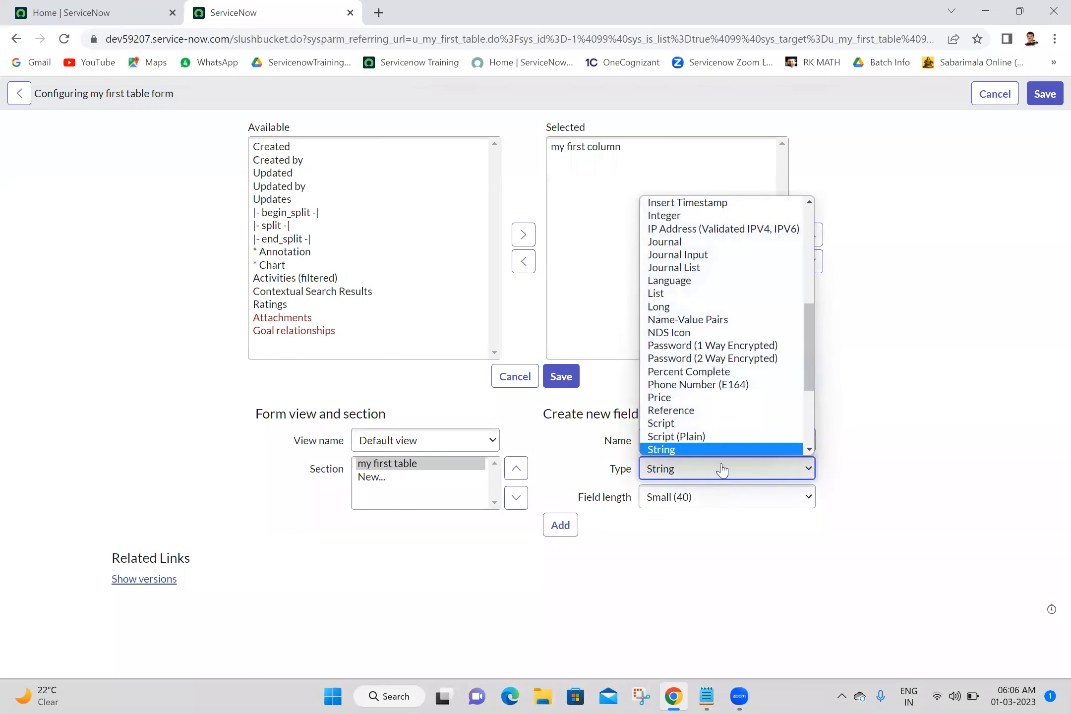
key("c")
key("h")
key("Return")
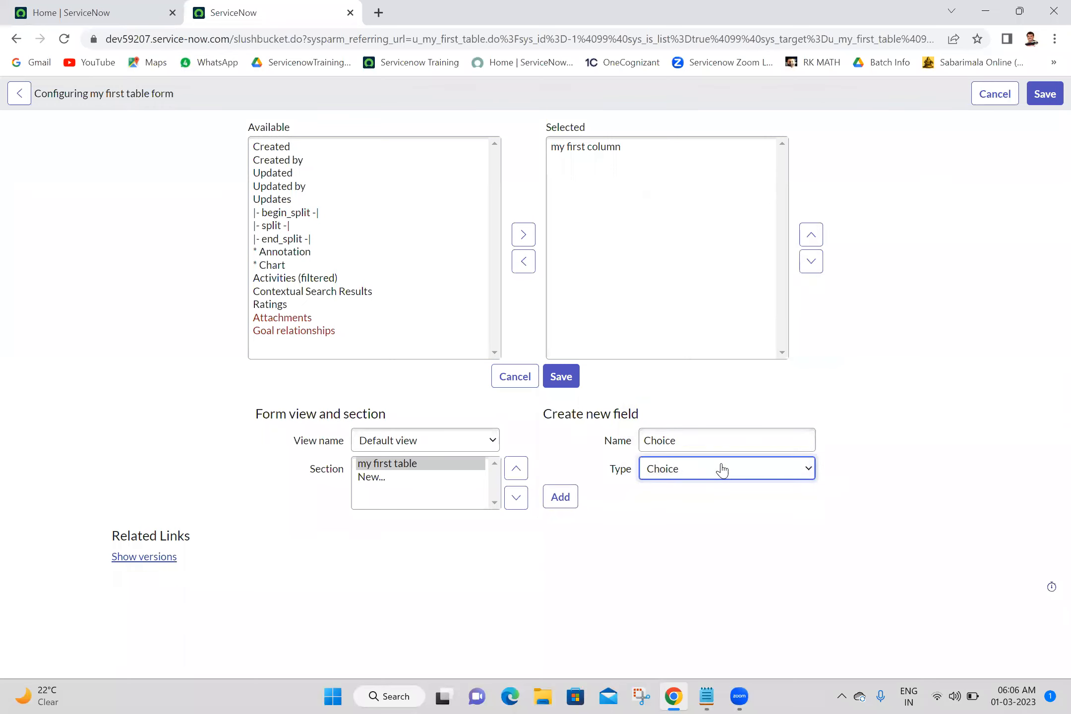
left_click(550, 500)
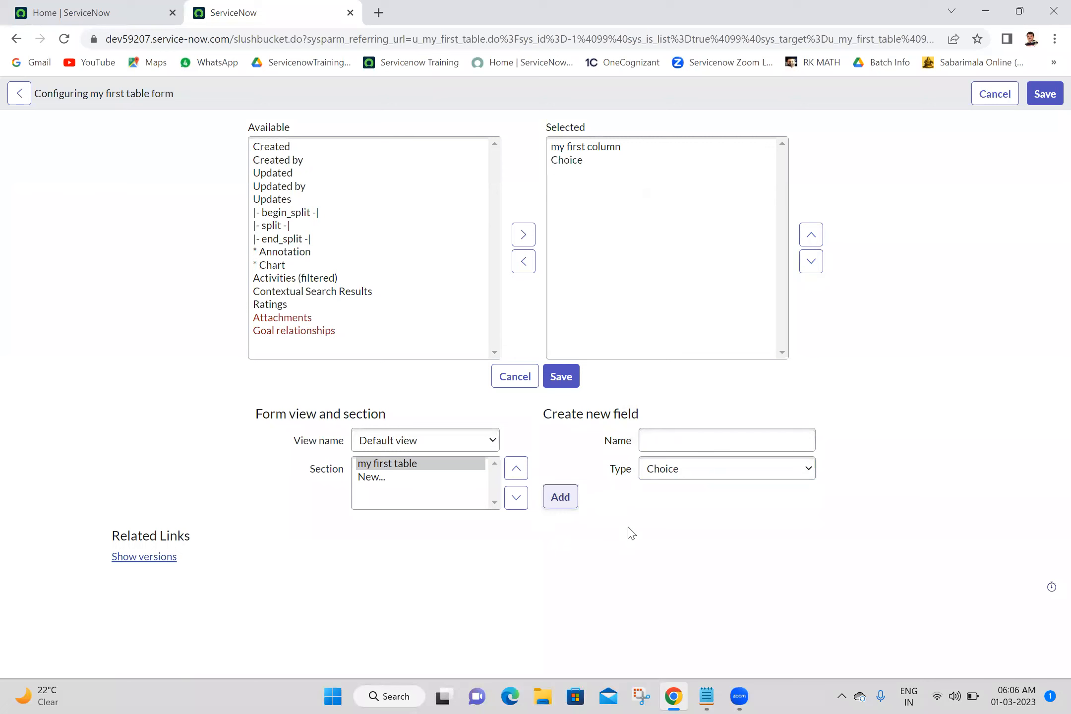
Create a new field named Date with type Date and add it to the form layout.
left_click(708, 696)
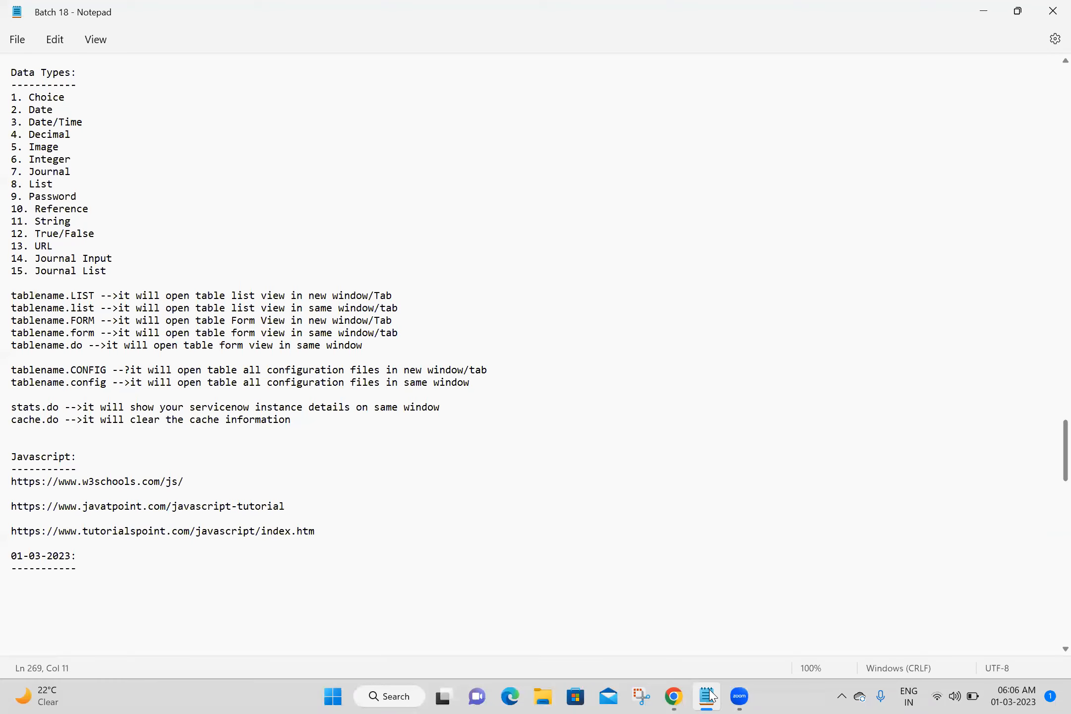
left_click(708, 696)
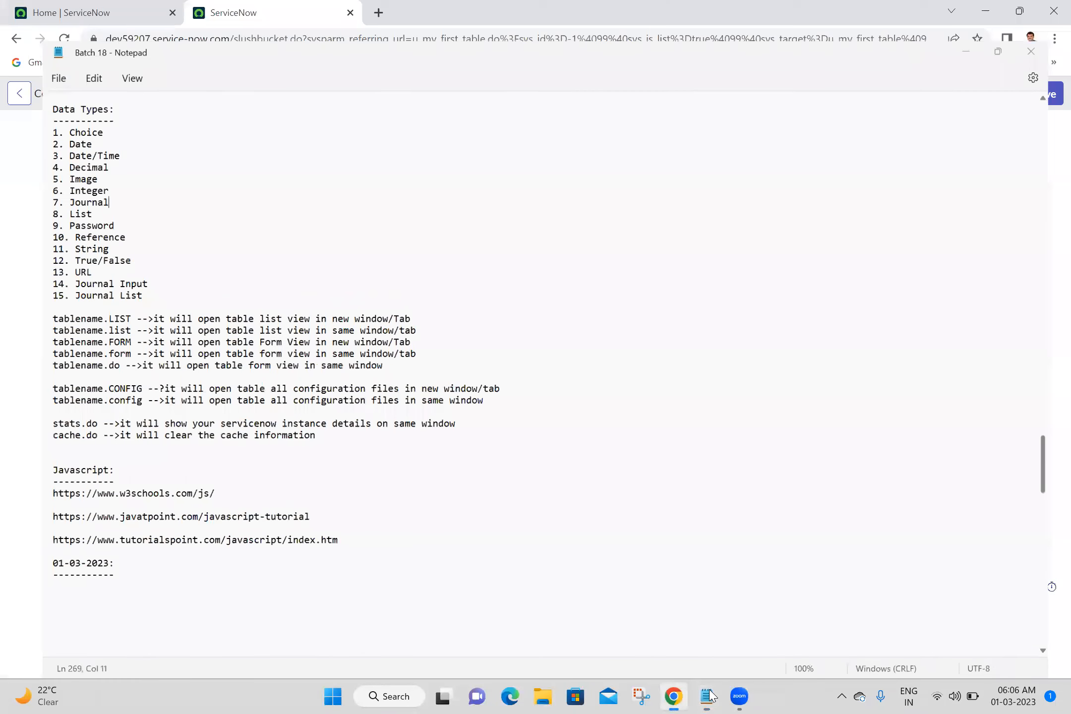
left_click(707, 440)
type("Date")
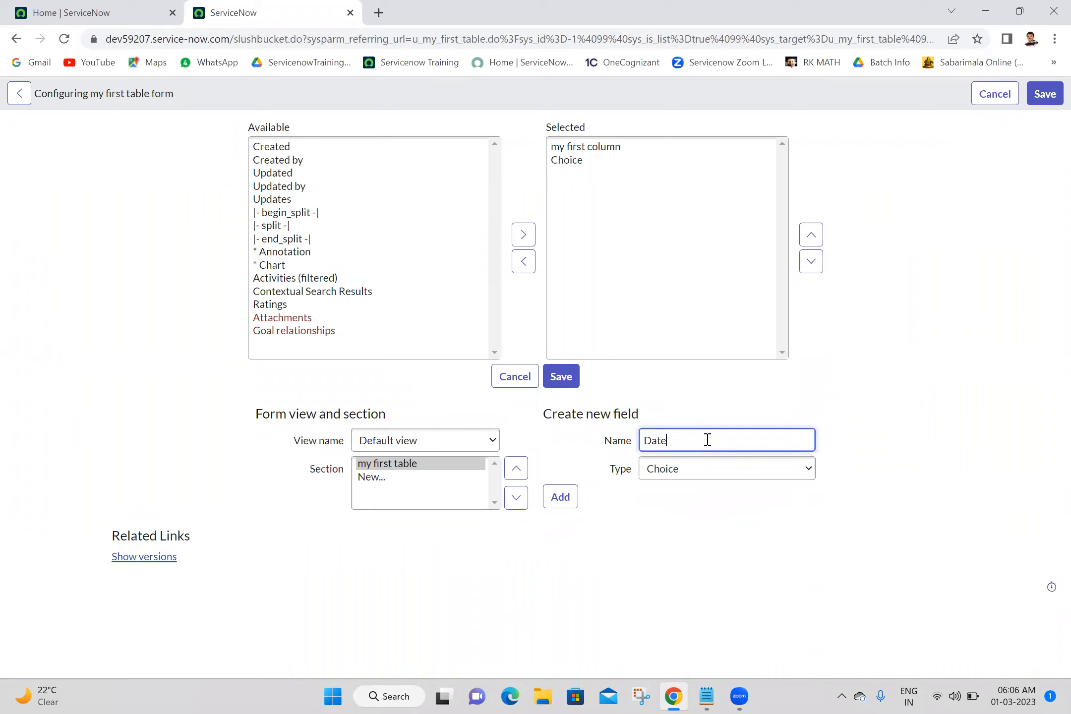
left_click(707, 469)
key("d")
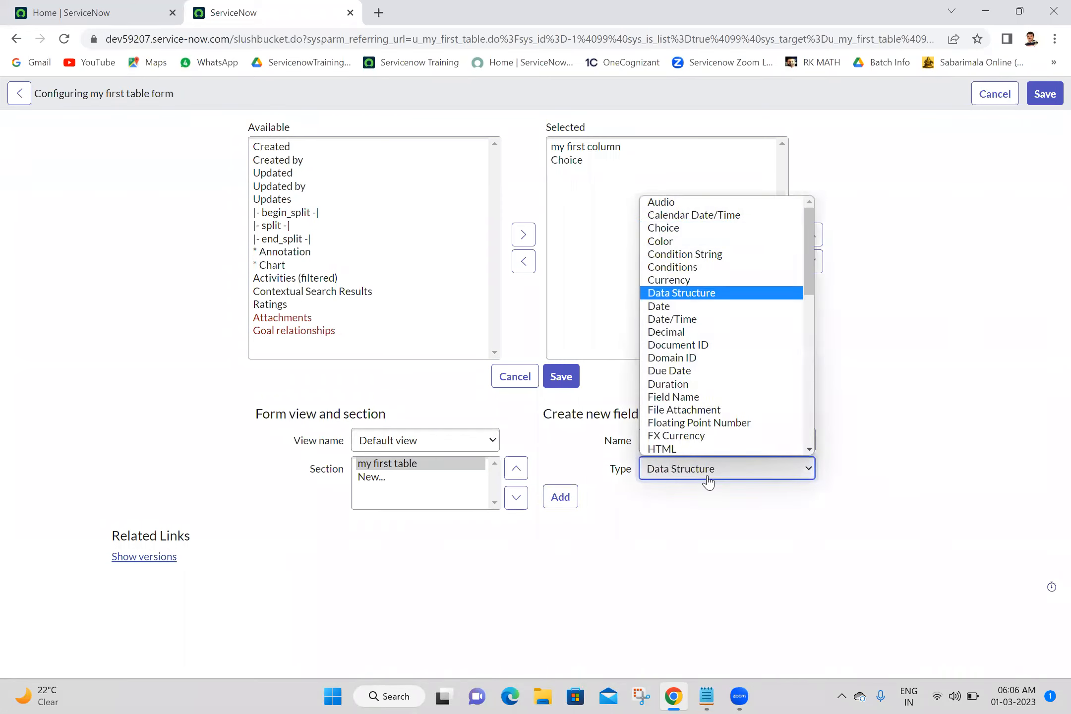
key("d")
left_click(707, 479)
left_click(707, 479)
left_click(708, 480)
left_click(563, 504)
Create a new field named Date Time with type Date/Time and add it to the form layout.
left_click(678, 441)
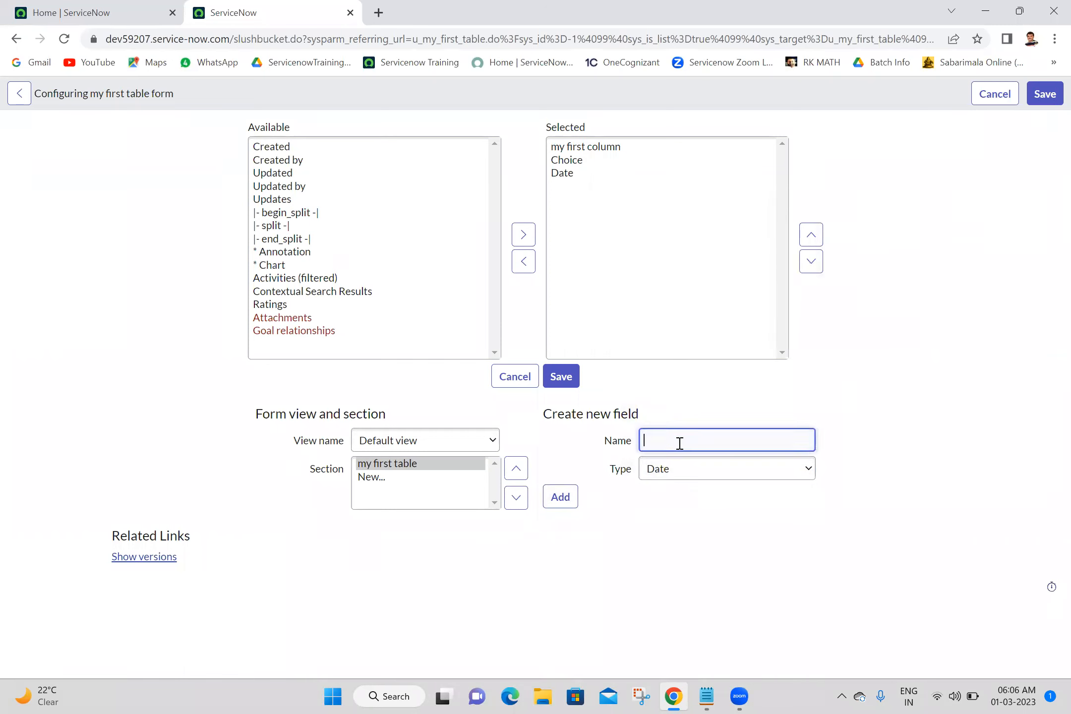
type("Date Time")
left_click(690, 471)
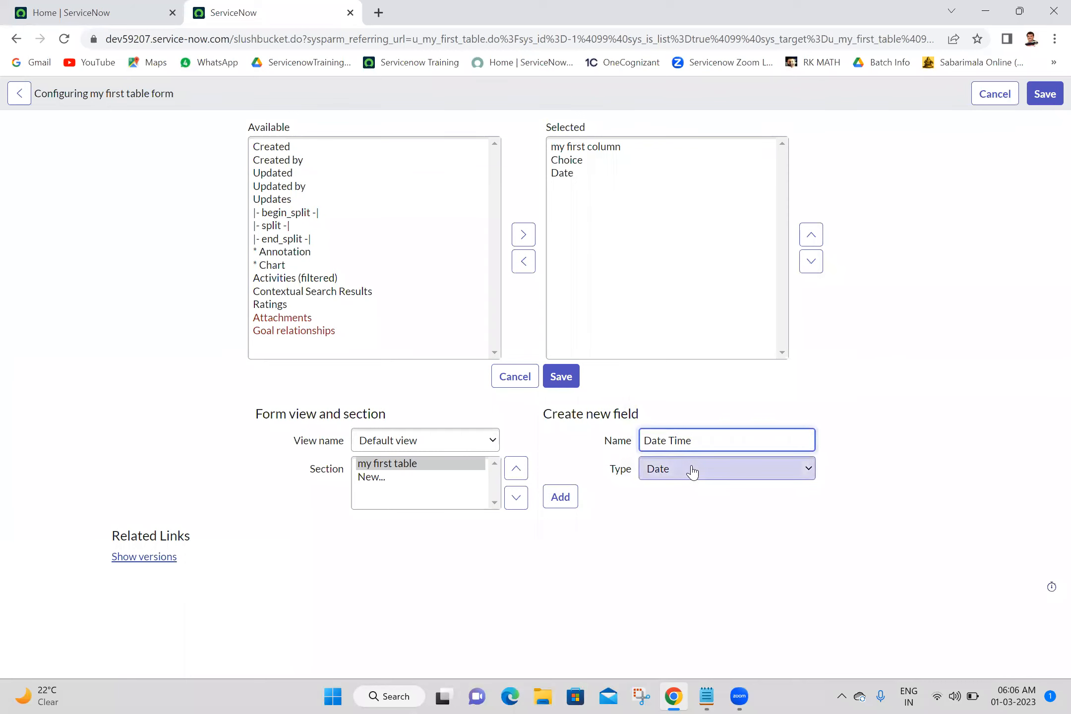
left_click(677, 322)
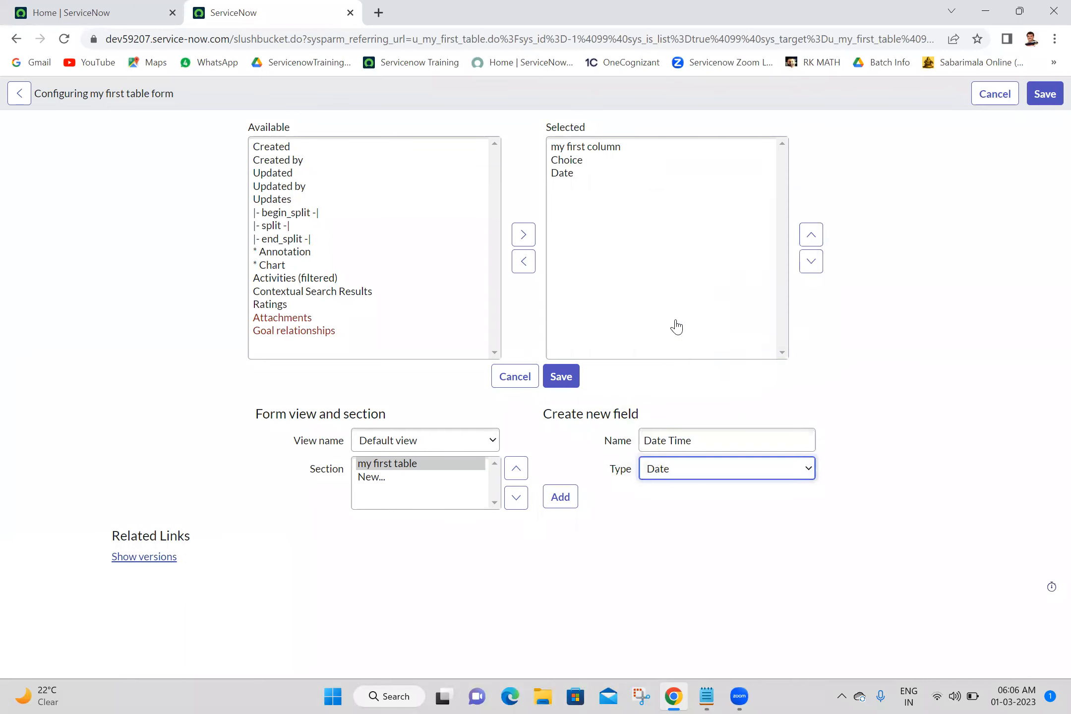
left_click(561, 497)
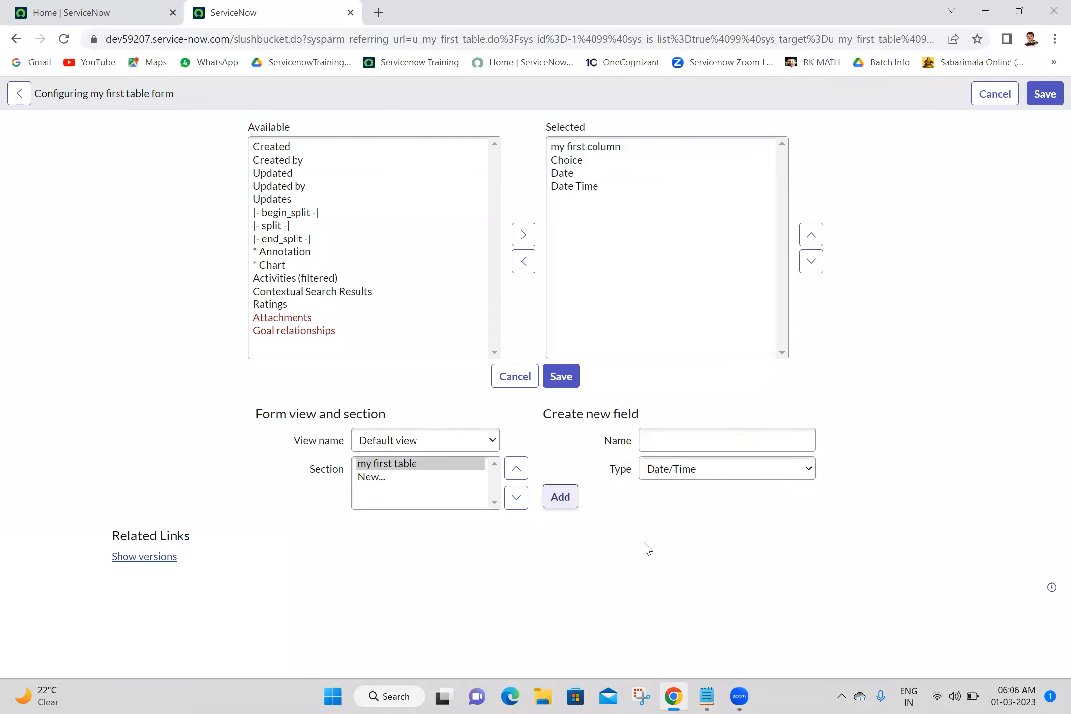
Check the data types list in Notepad, then create a field named Decimal with type Decimal and add it.
left_click(706, 696)
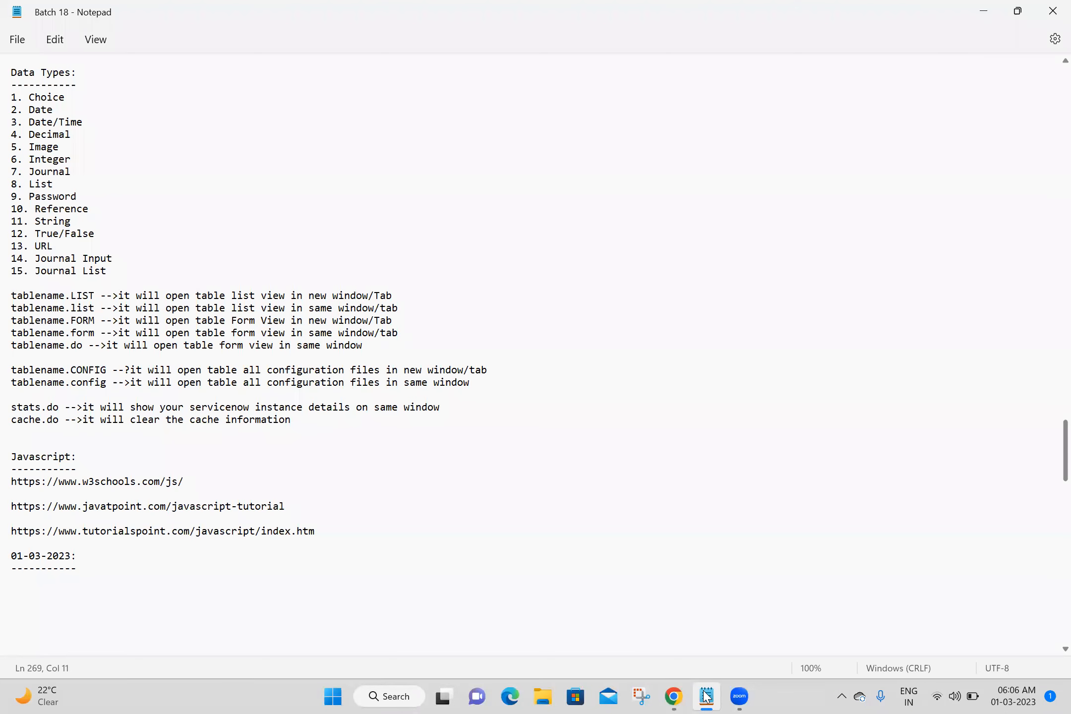
left_click(706, 696)
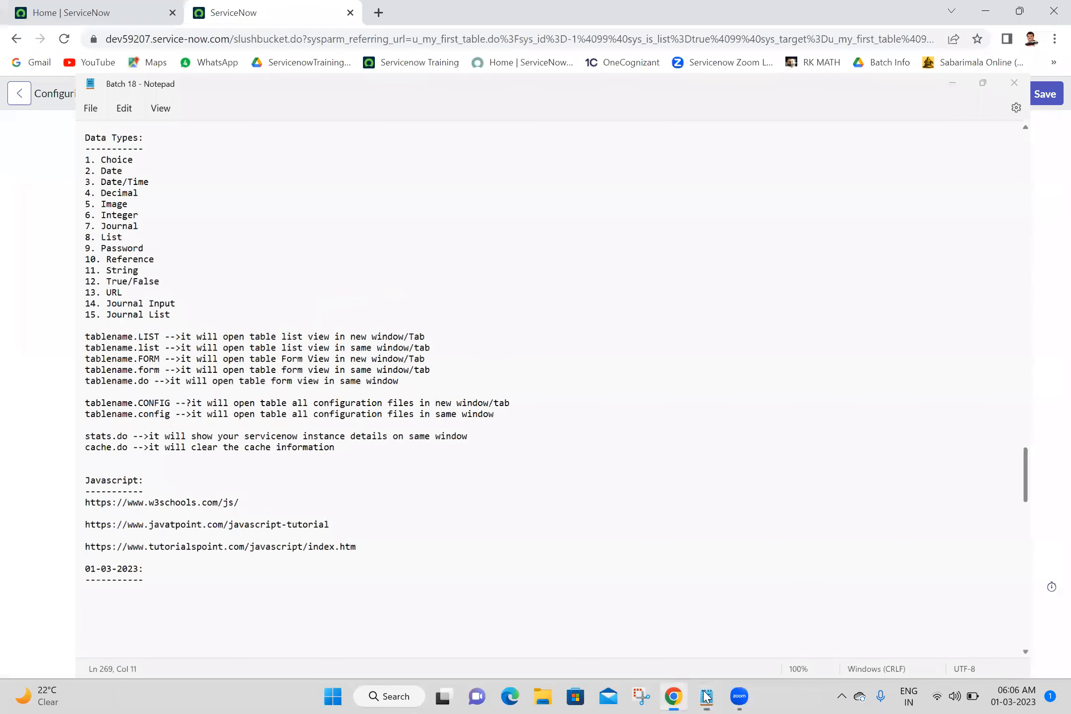
left_click(720, 438)
type("Decimal")
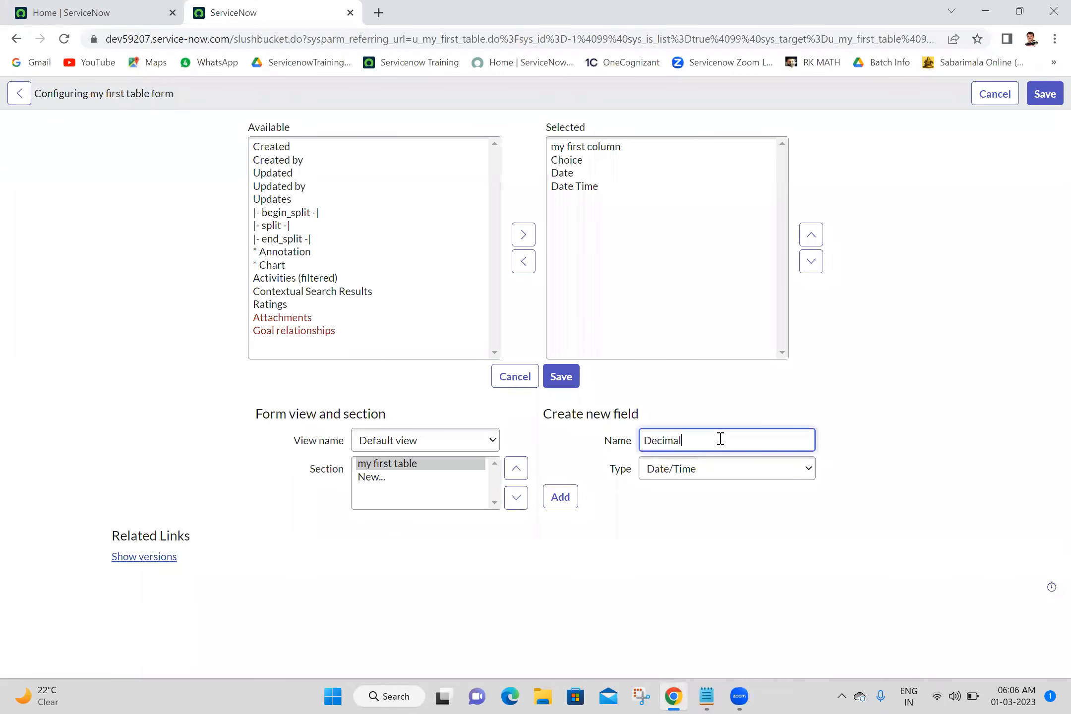
left_click(710, 478)
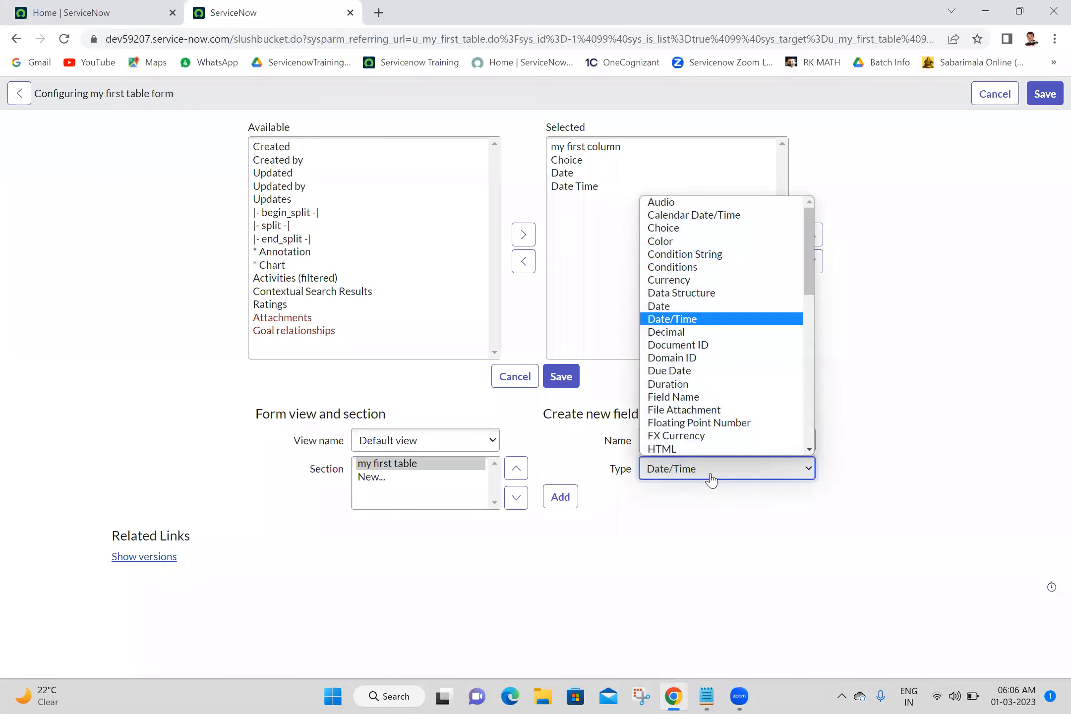
left_click(699, 333)
left_click(562, 498)
Create a new field named Image with type Image and add it to the form layout.
left_click(678, 428)
type("Image")
left_click(679, 468)
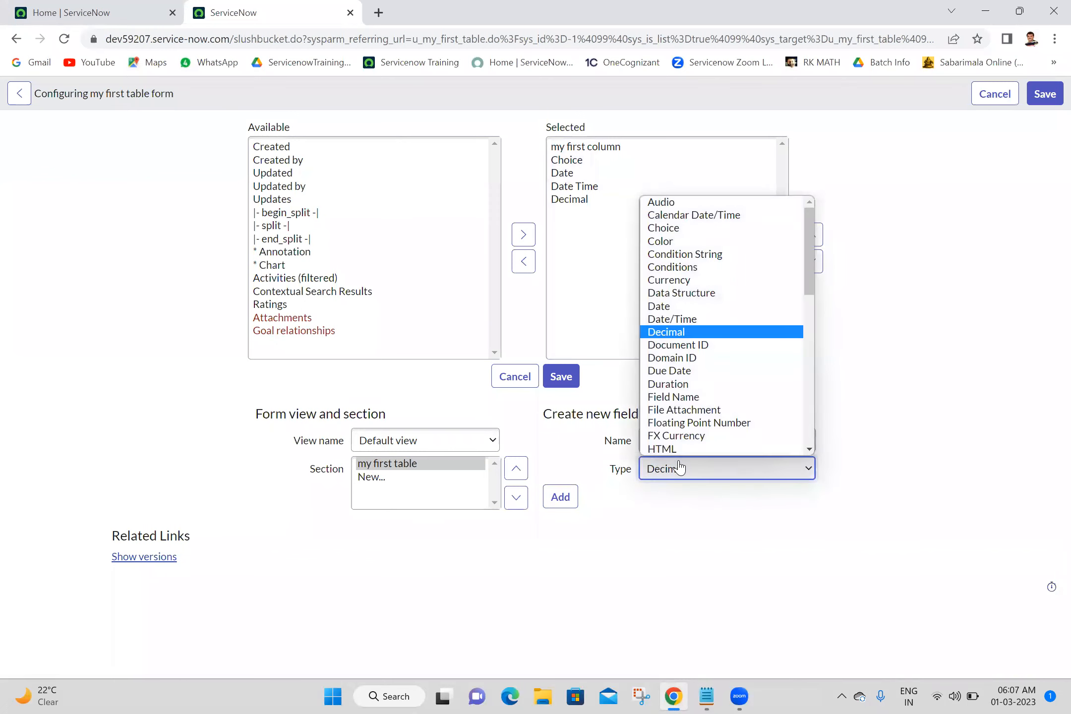
key("i")
key("i")
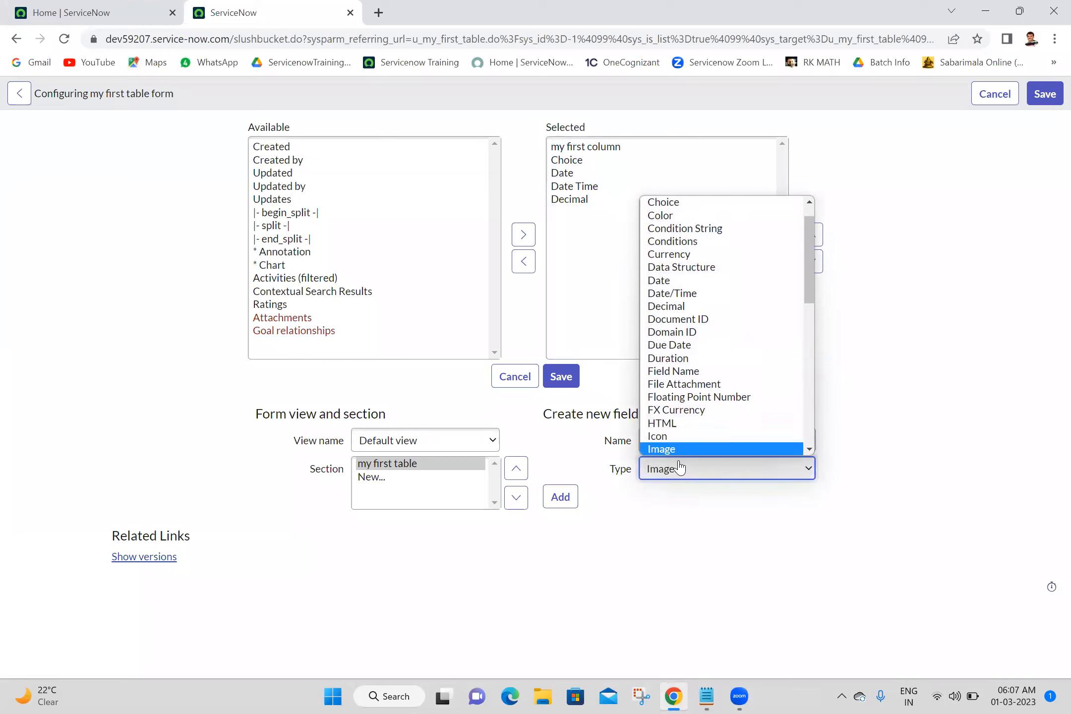
left_click(680, 468)
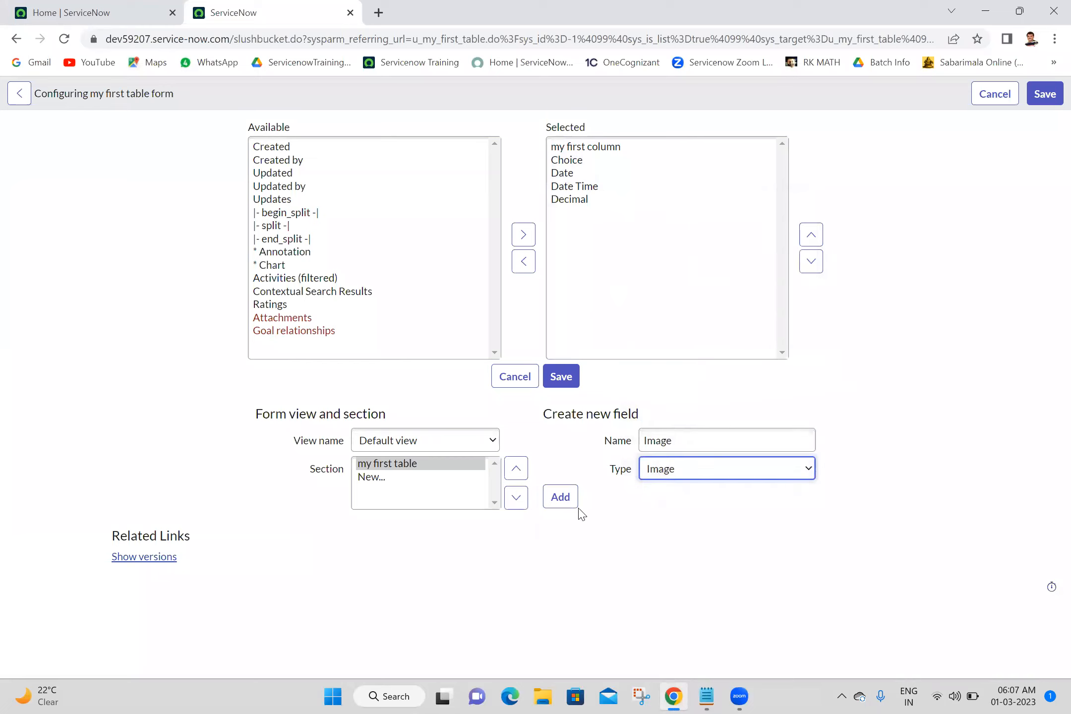
left_click(559, 498)
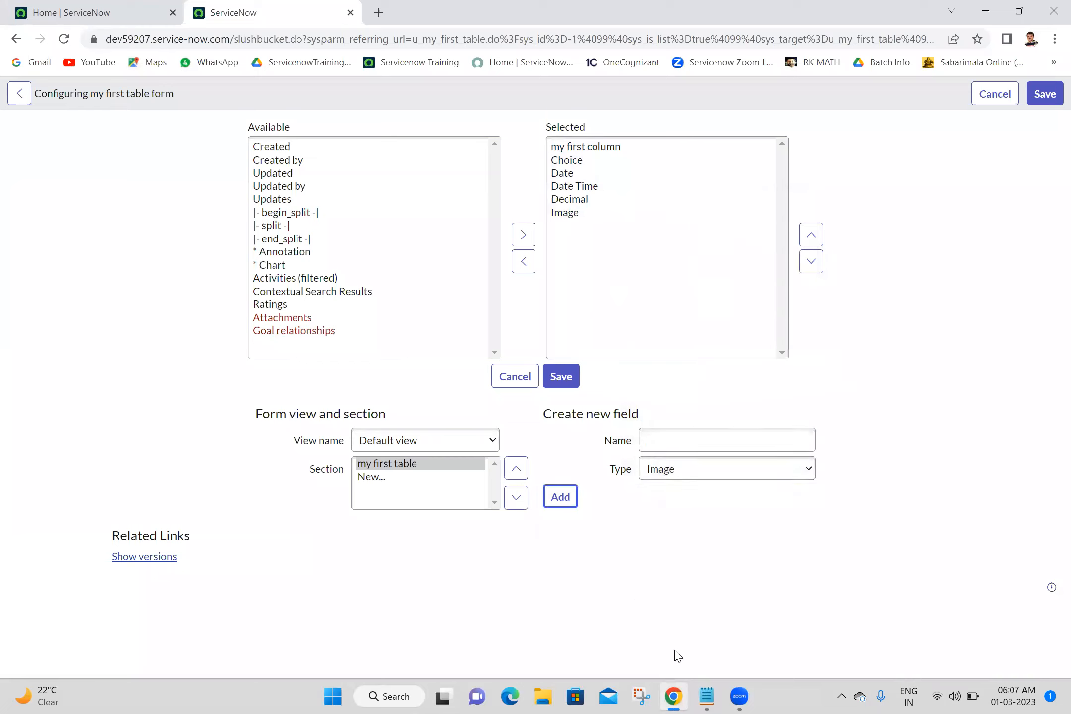
Recheck the data types list, then create a field named Integer with type Integer and add it.
left_click(701, 696)
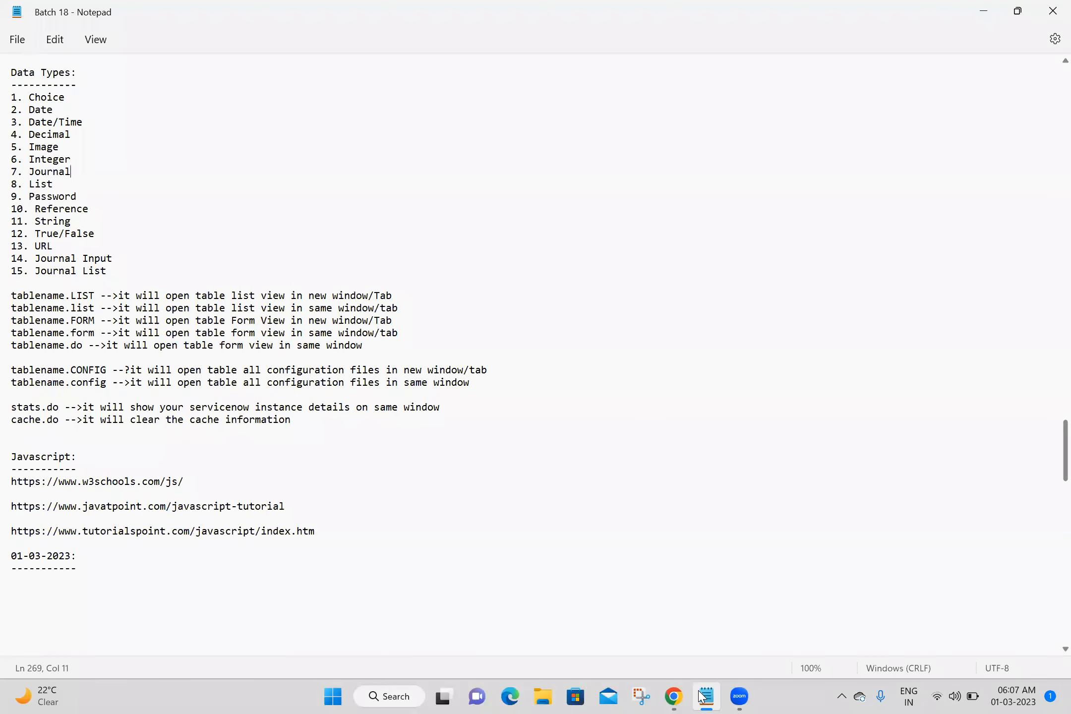
left_click(701, 696)
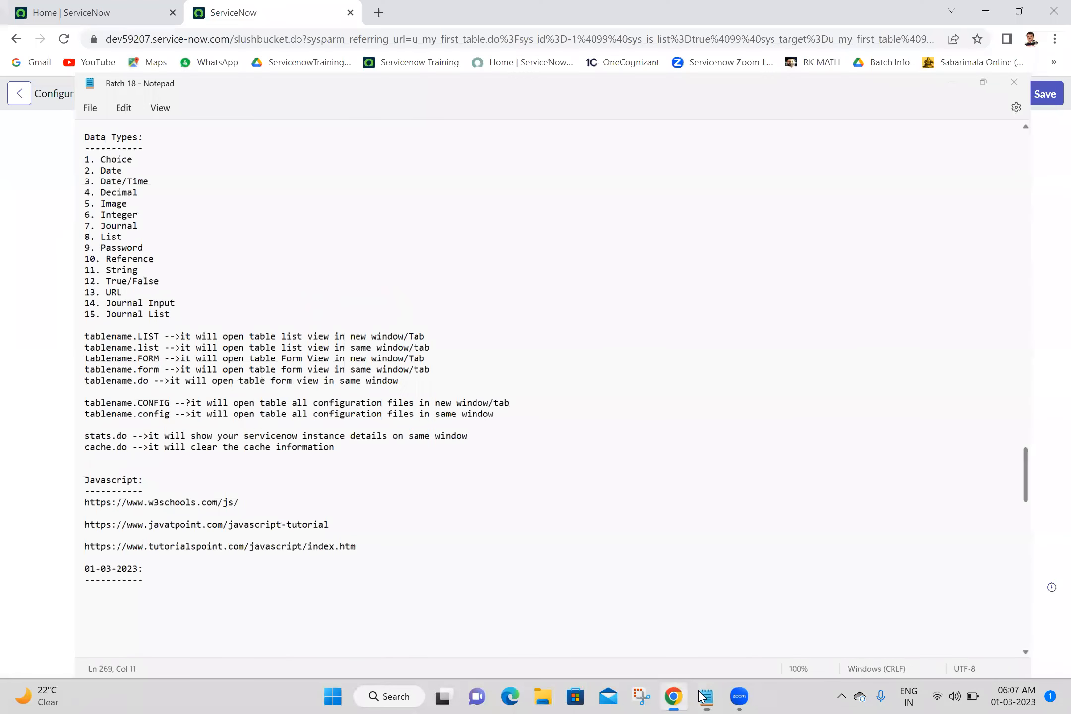
left_click(707, 439)
type("Integer")
left_click(719, 472)
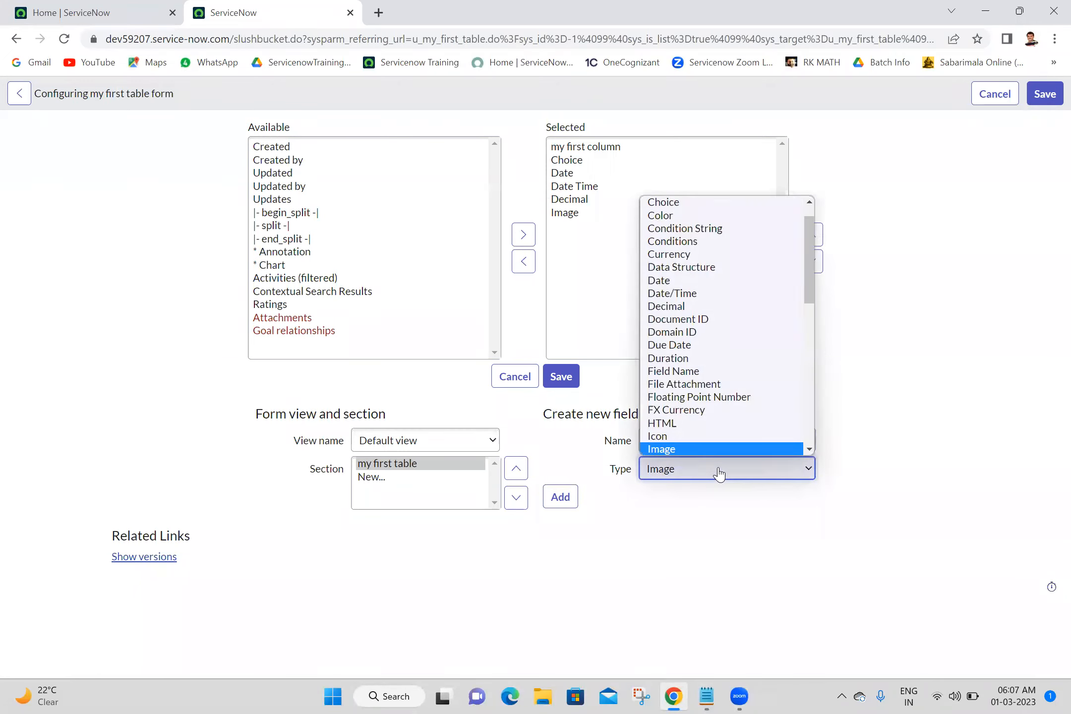
key("Down")
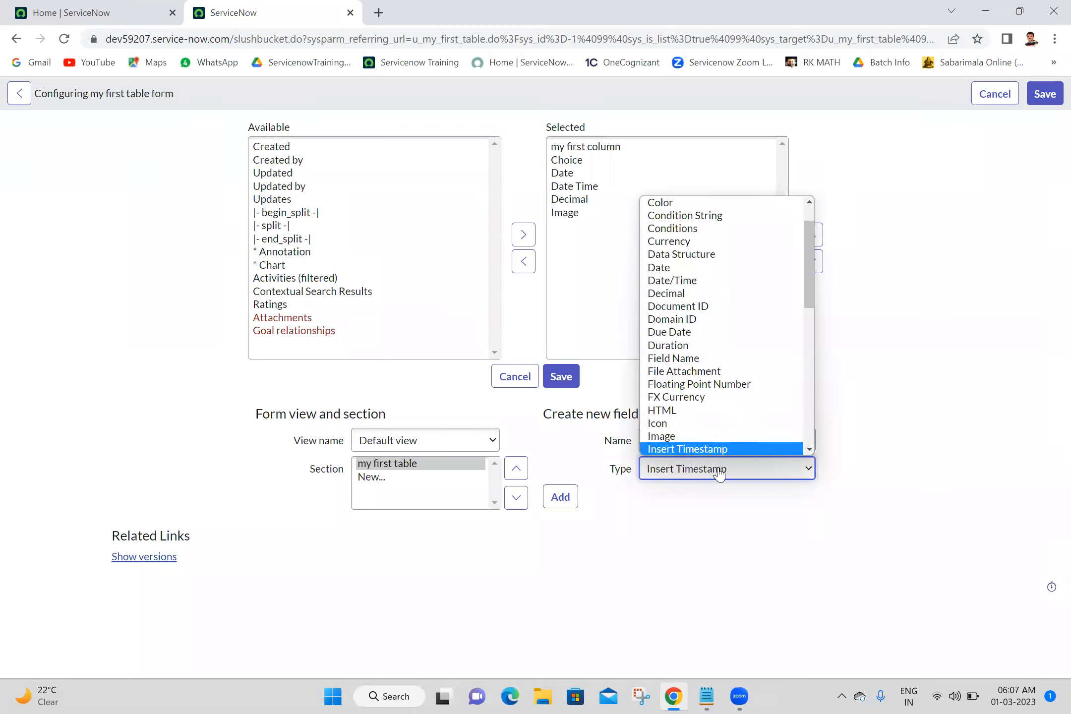
key("Down")
key("Return")
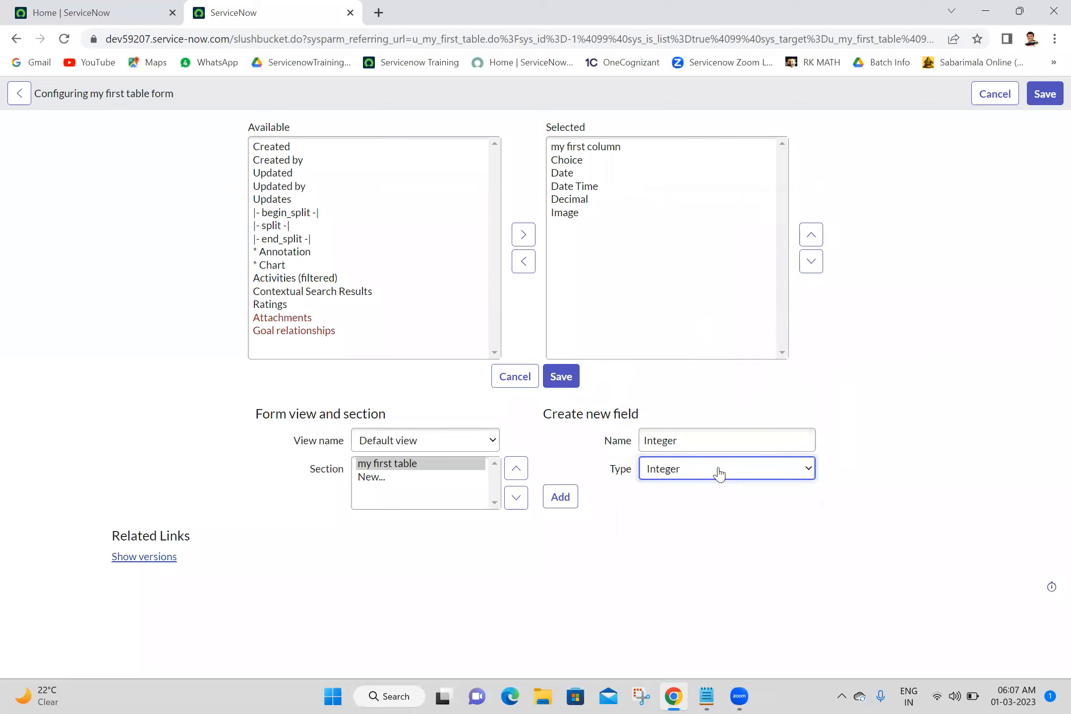
left_click(571, 498)
Create a new field named Journal with type Journal and add it to the form layout.
left_click(703, 444)
type("Journal")
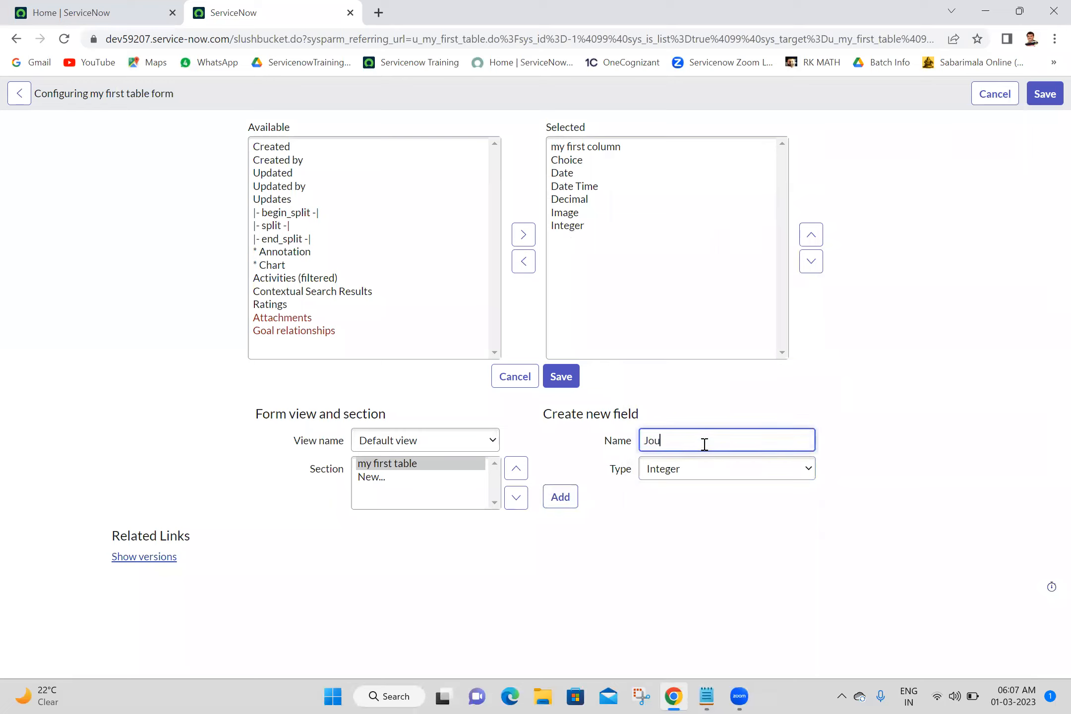
left_click(712, 468)
key("j")
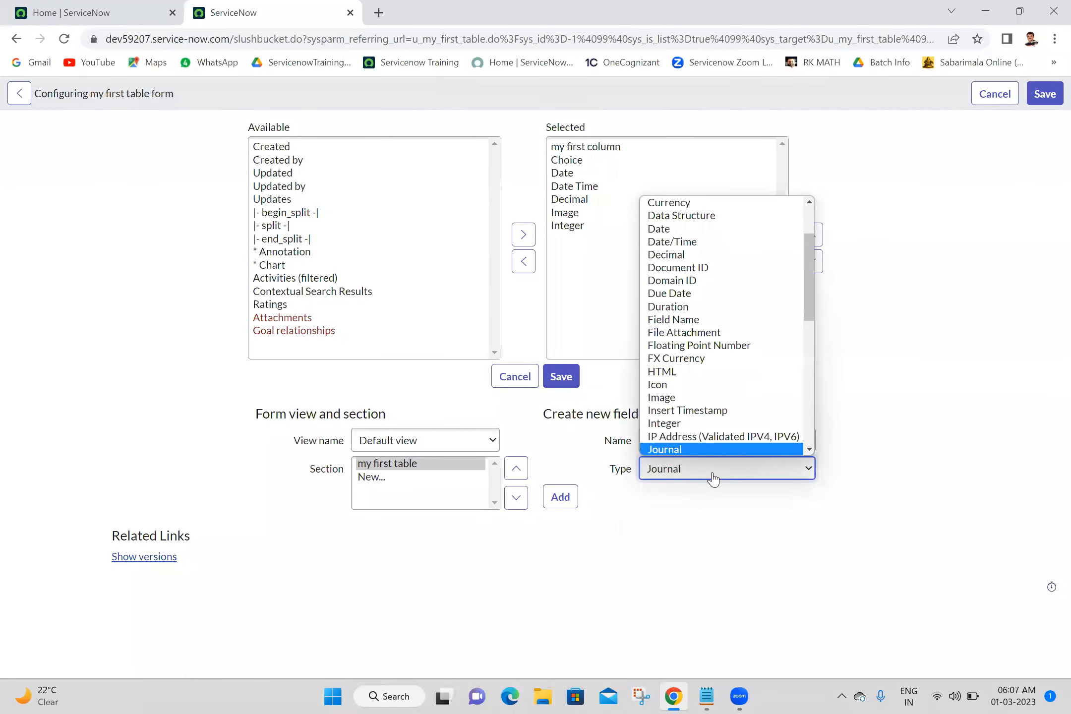
left_click(712, 474)
left_click(711, 474)
left_click(712, 474)
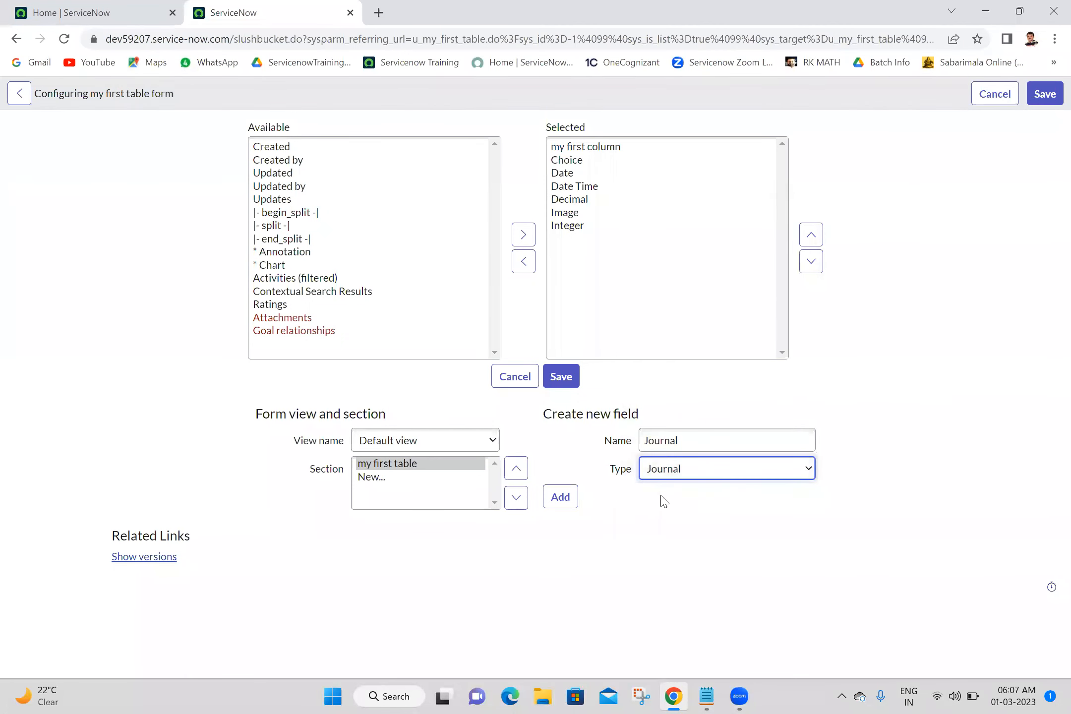
left_click(560, 498)
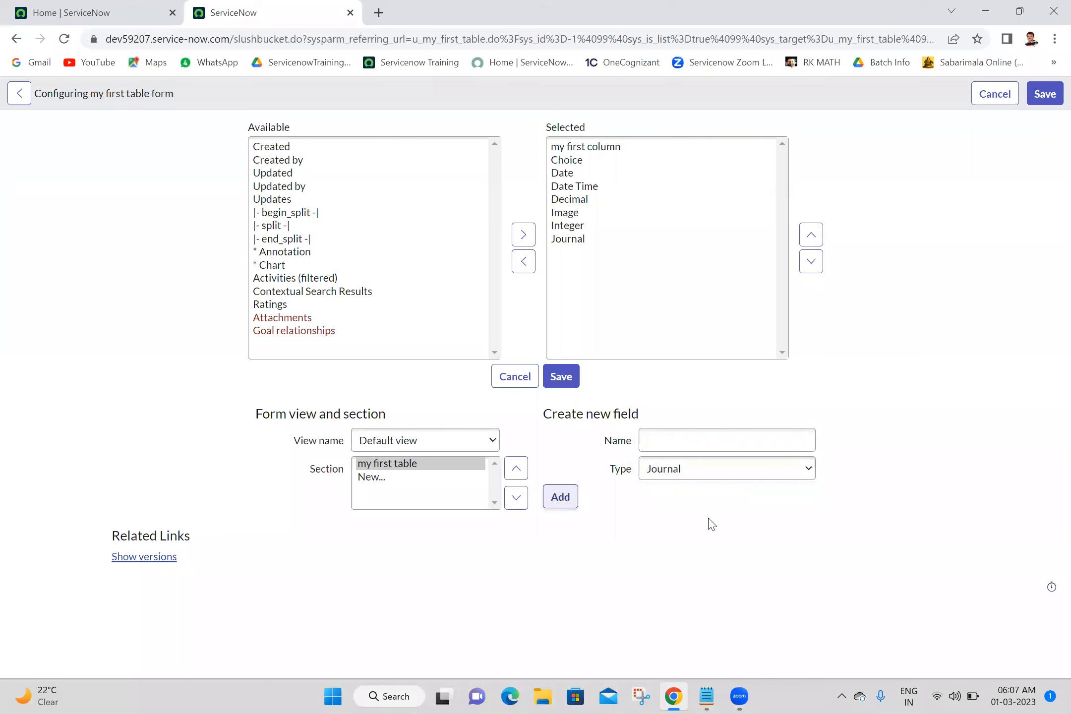
Save the form layout configuration for my first table.
left_click(704, 695)
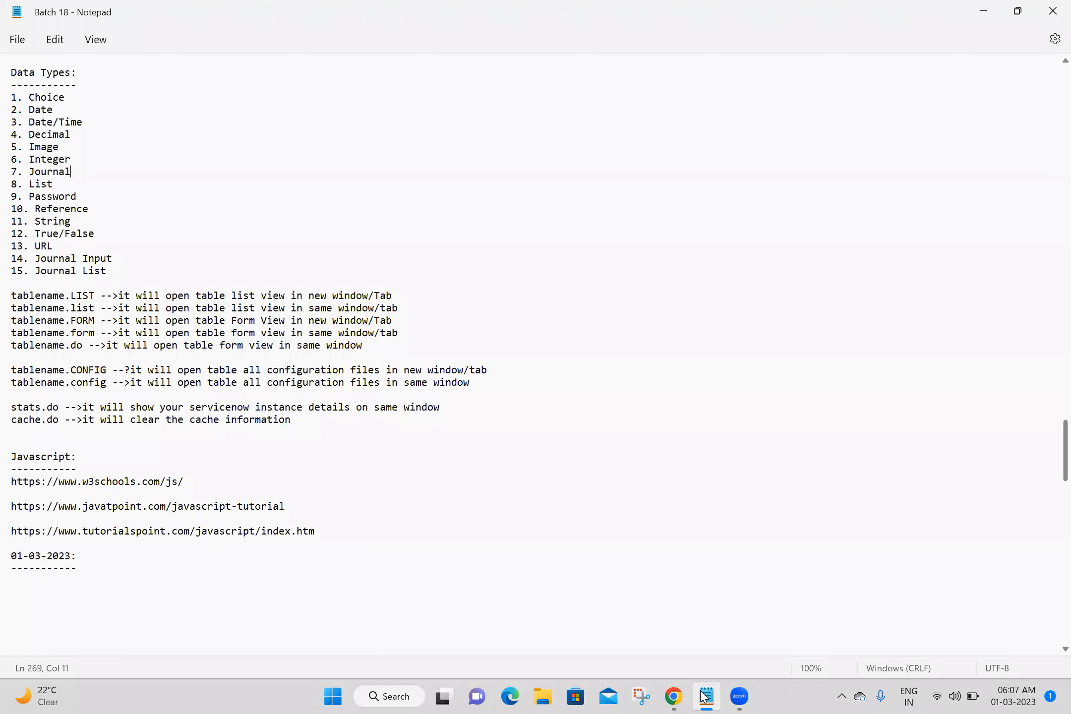
left_click(703, 696)
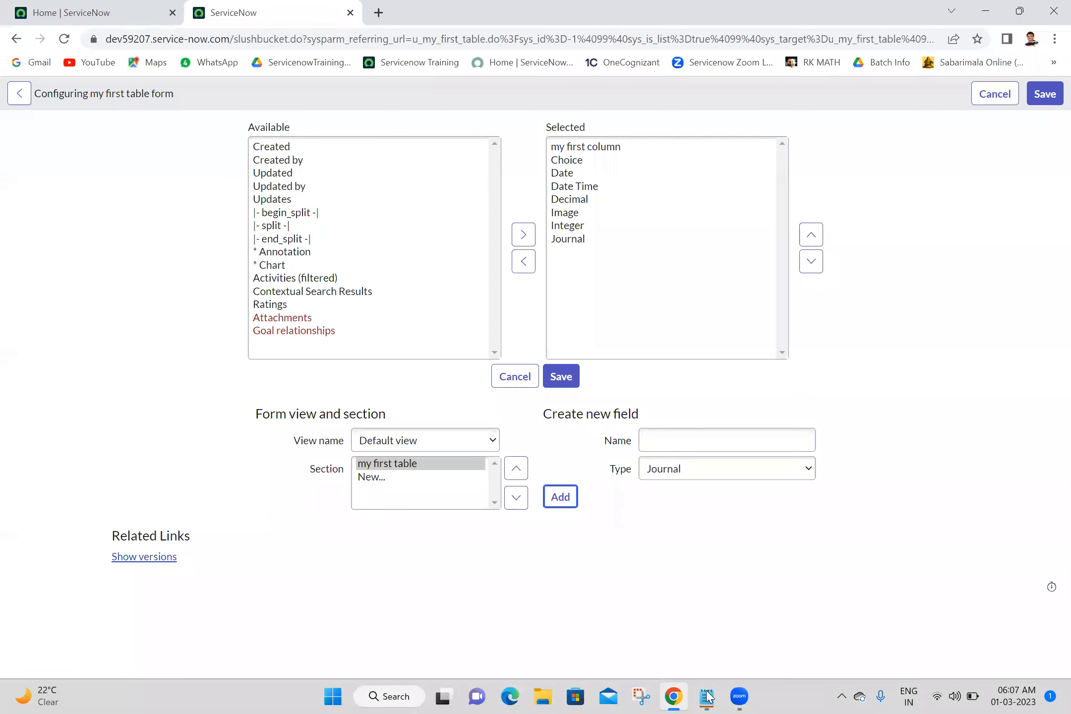
left_click_drag(687, 292, 595, 316)
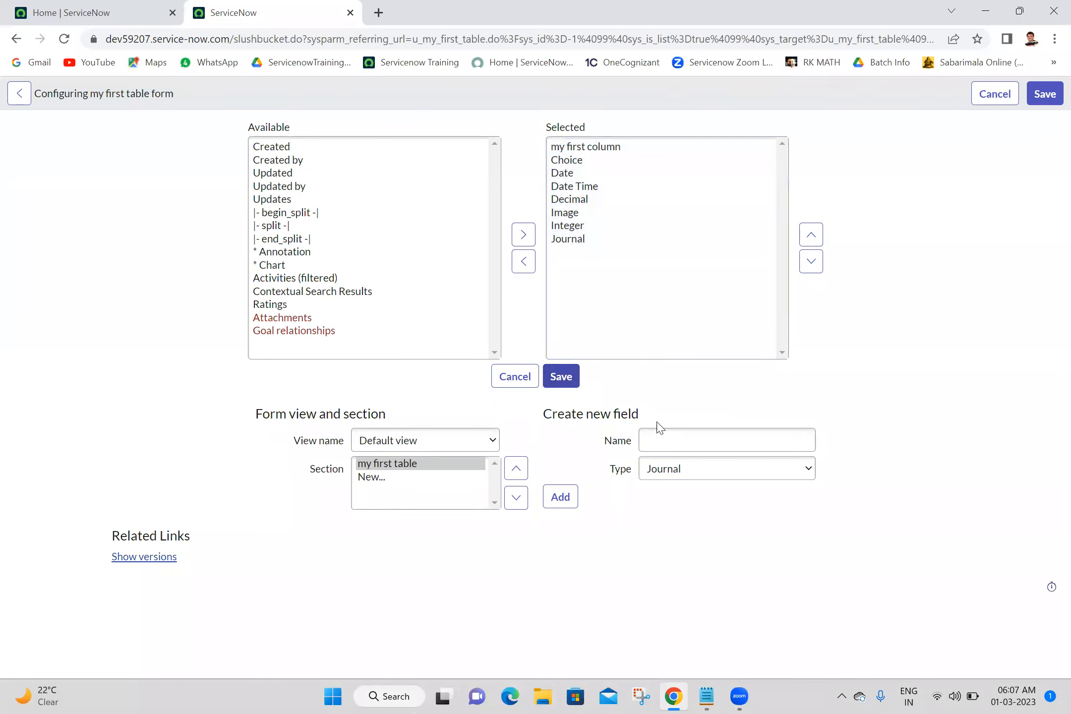
left_click(672, 437)
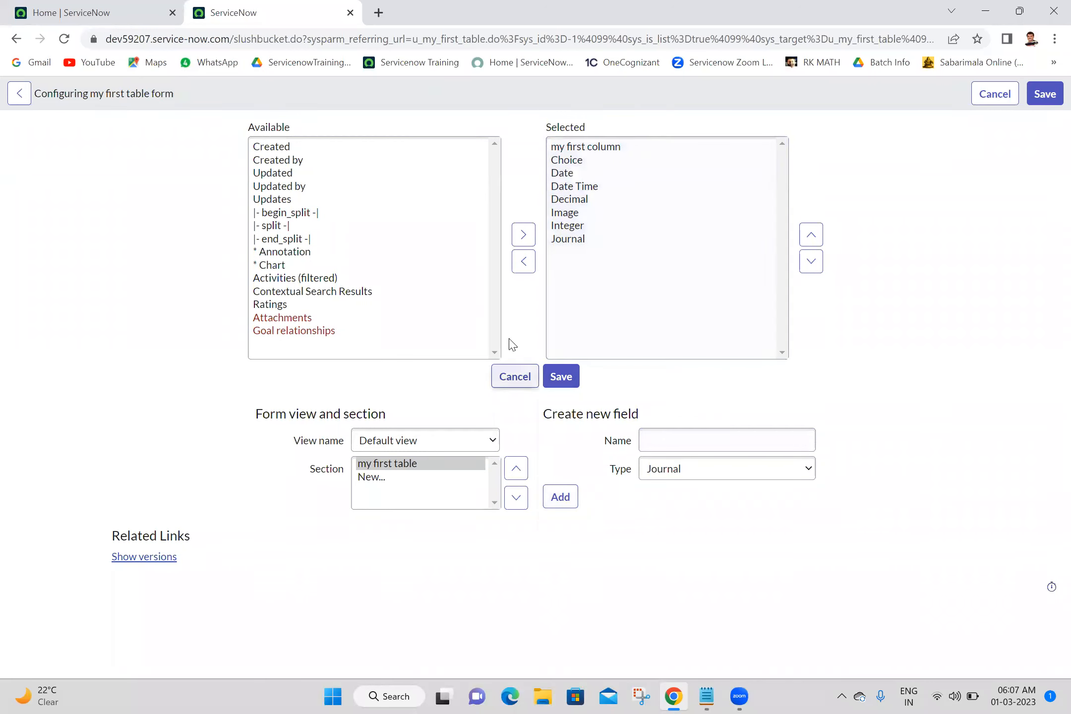
left_click(559, 381)
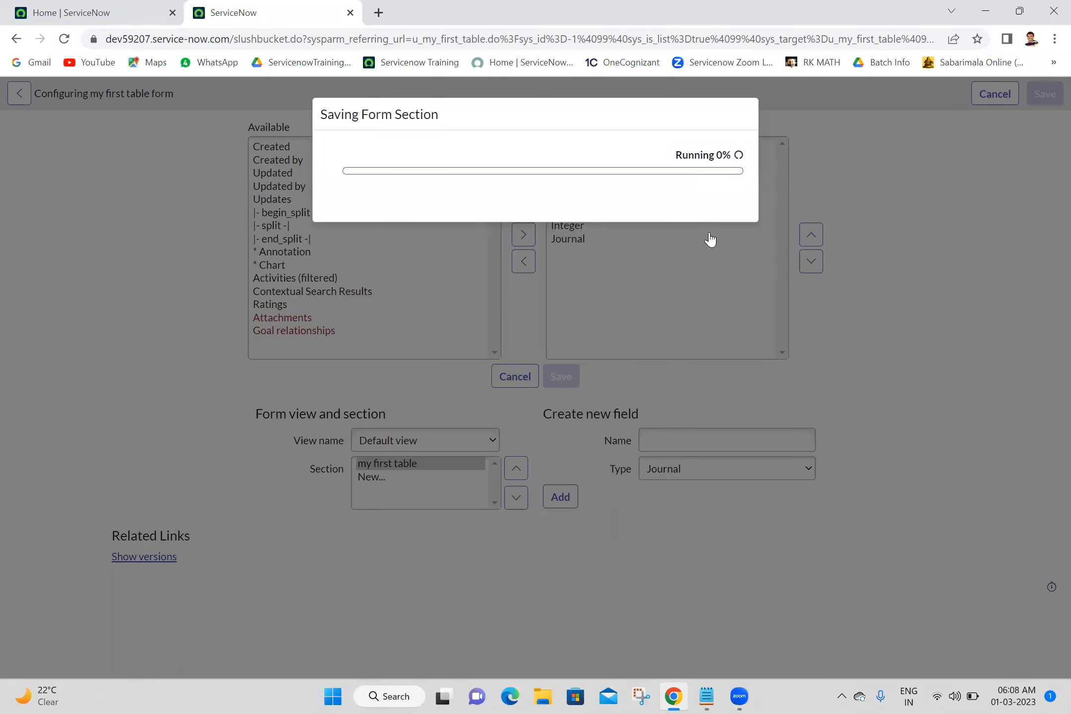
left_click(722, 233)
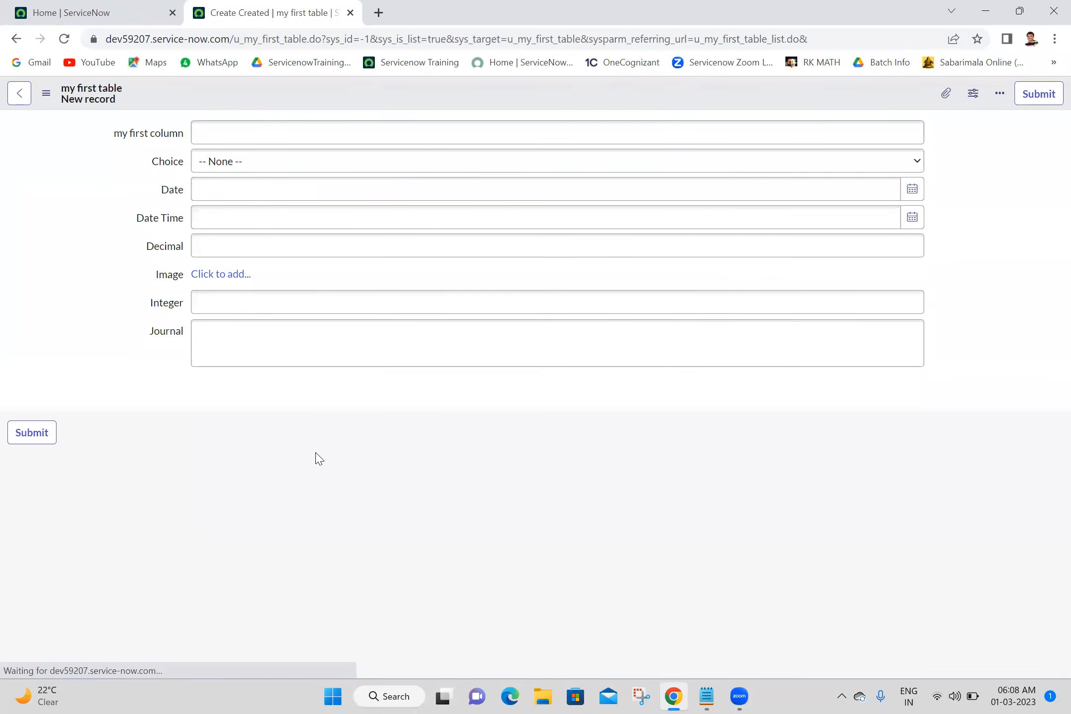
Inspect the new fields on the my first table new record form, including the Choice dropdown's options.
left_click(425, 125)
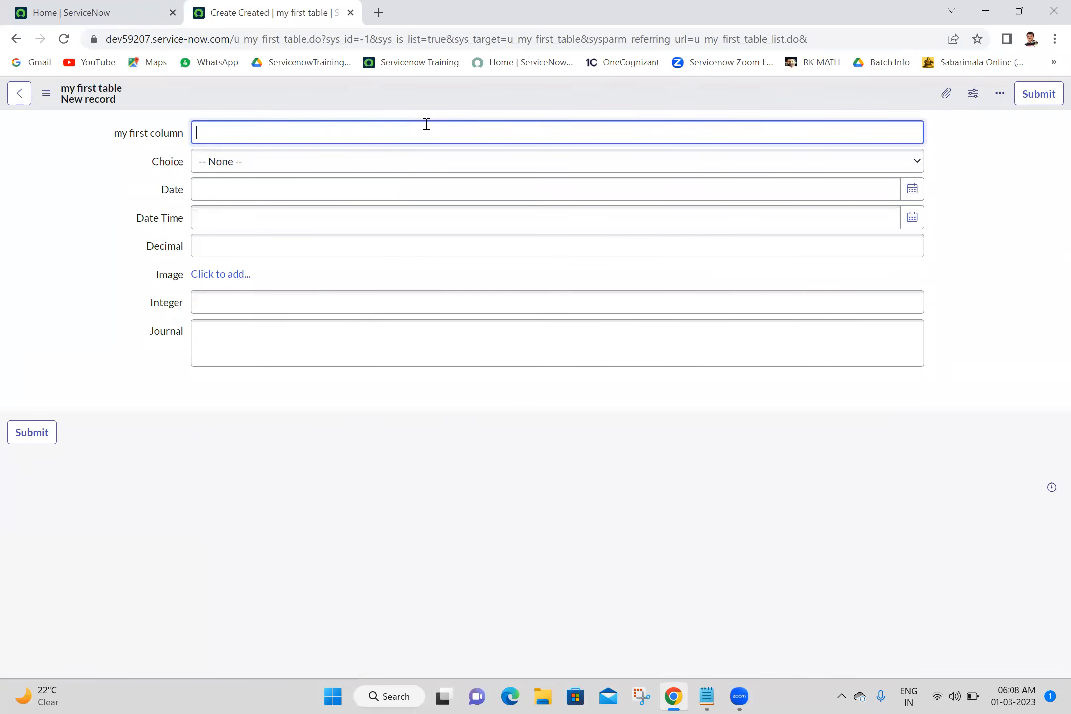
left_click(323, 164)
left_click(323, 164)
left_click(323, 164)
left_click(270, 192)
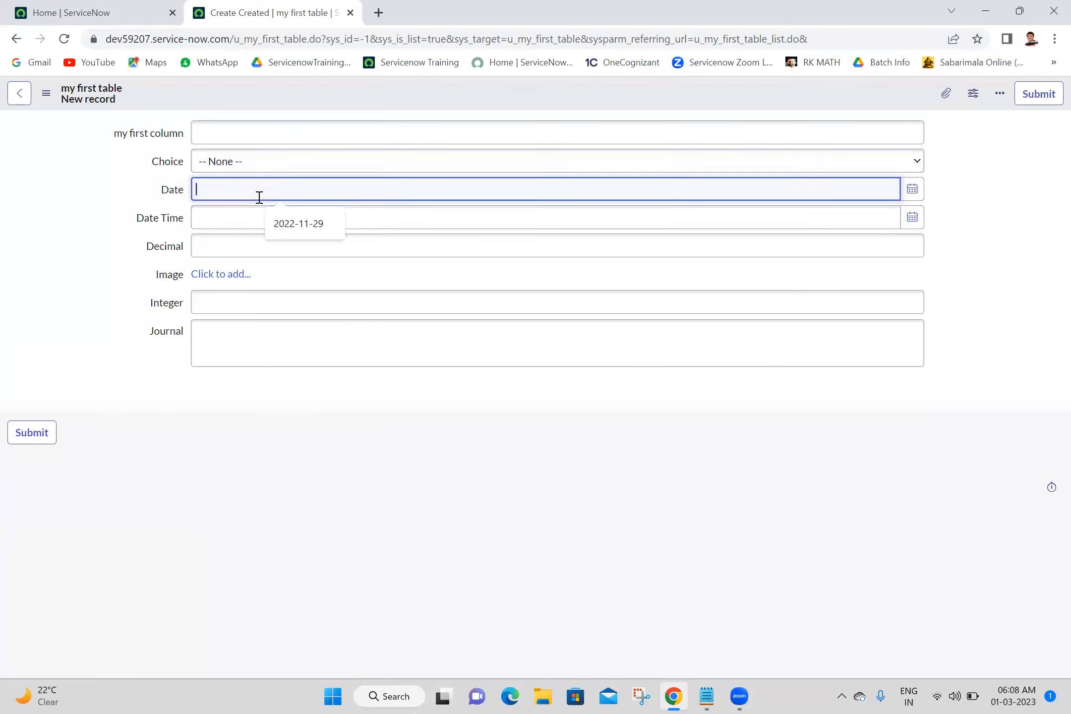
left_click(232, 219)
left_click(232, 161)
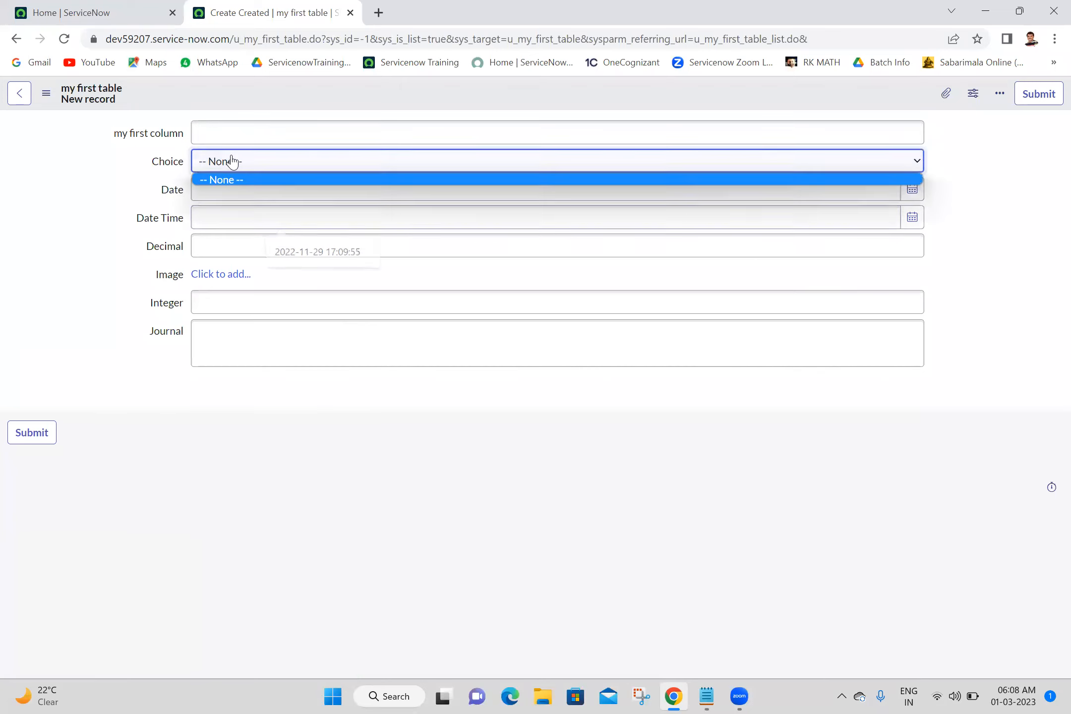
left_click(232, 161)
left_click(232, 161)
left_click(232, 161)
left_click(232, 161)
left_click(232, 161)
left_click(232, 161)
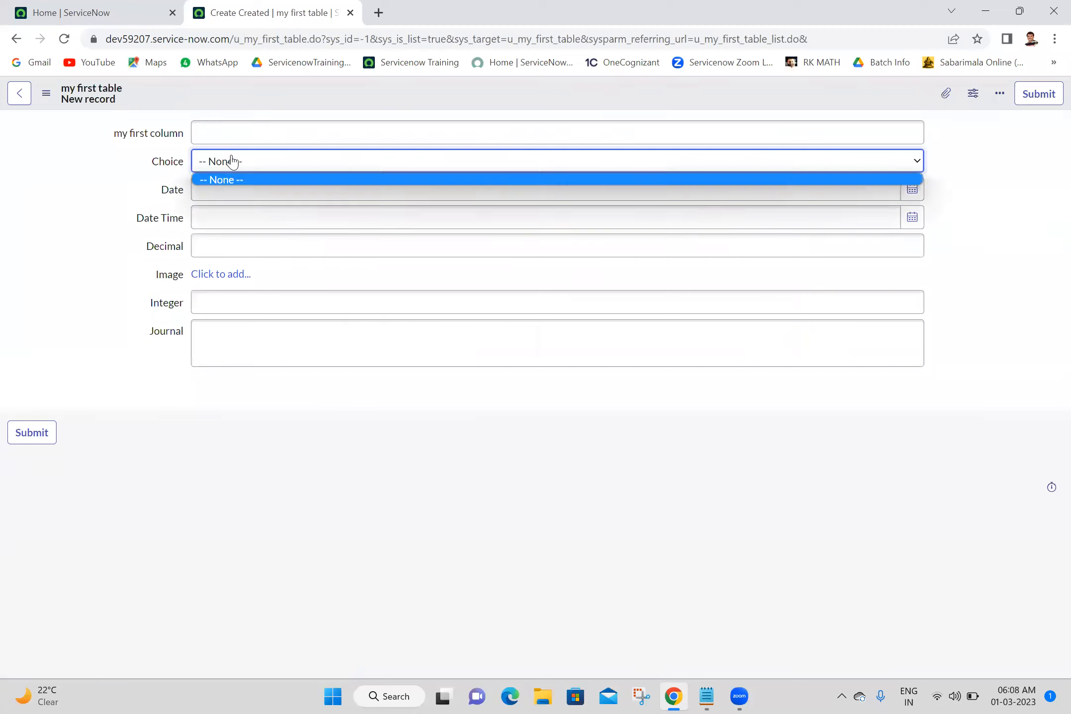
left_click(232, 161)
left_click(232, 161)
left_click(232, 161)
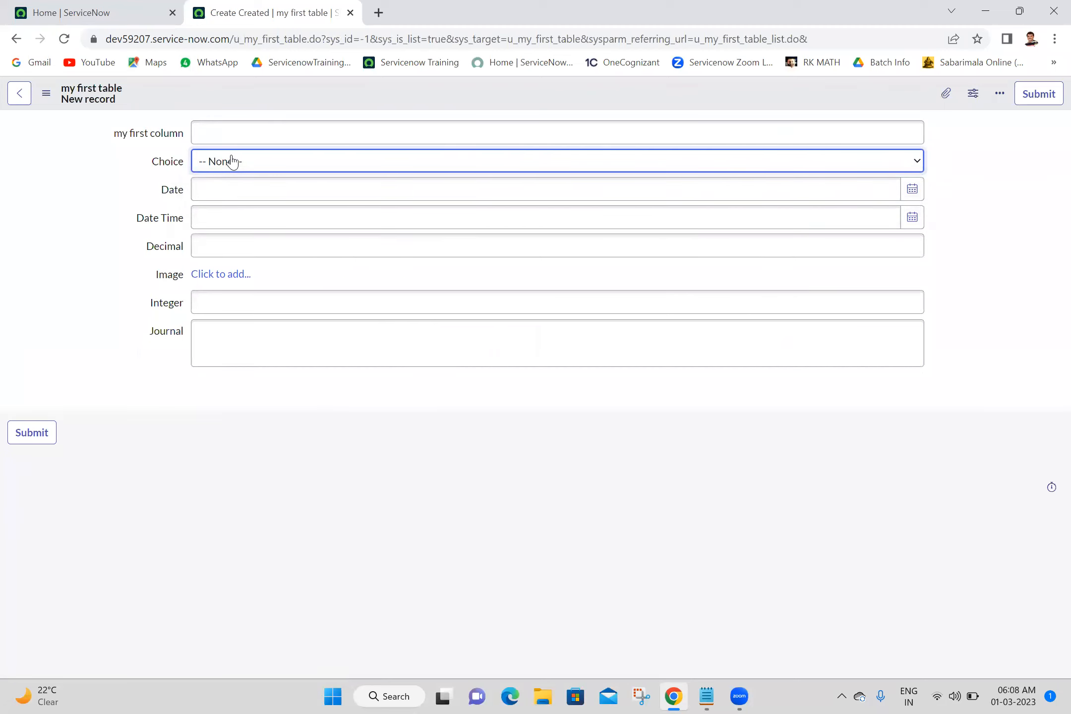
Open the dictionary entry of the Choice field from its label's context options.
right_click(170, 163)
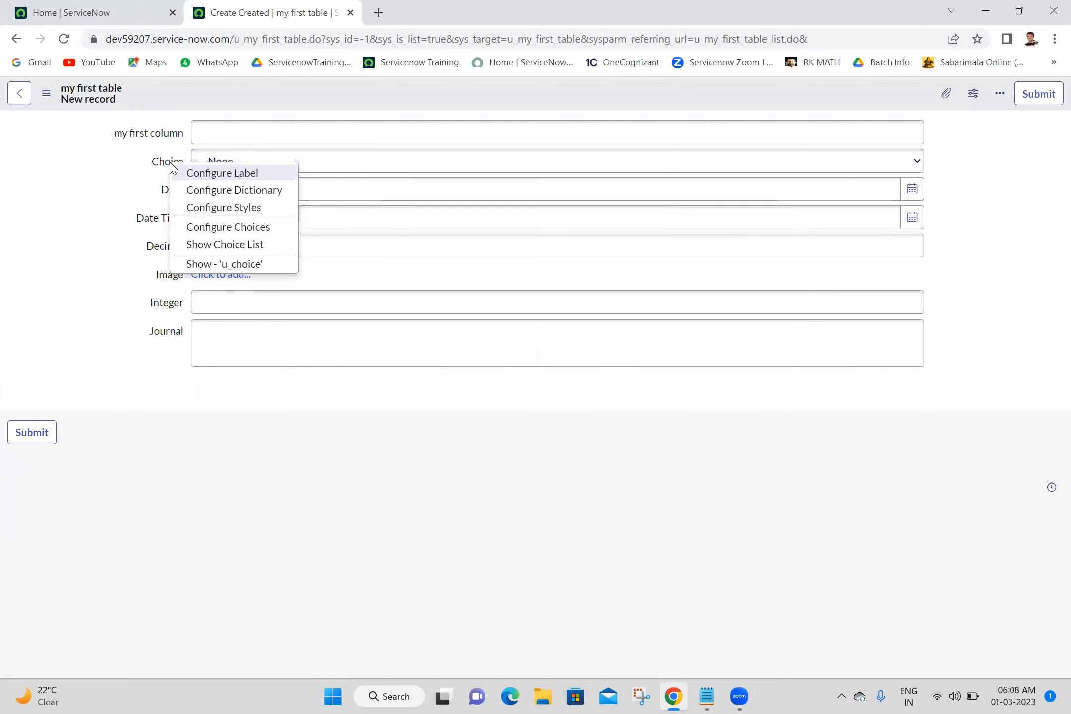
left_click(205, 192)
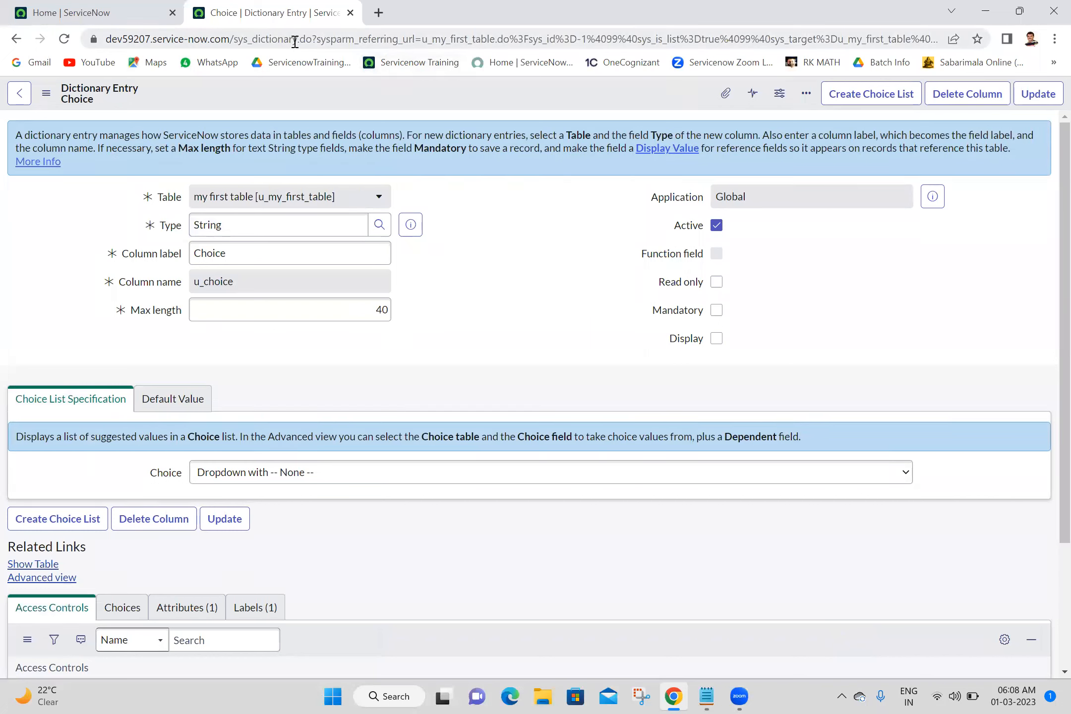
left_click_drag(296, 39, 235, 41)
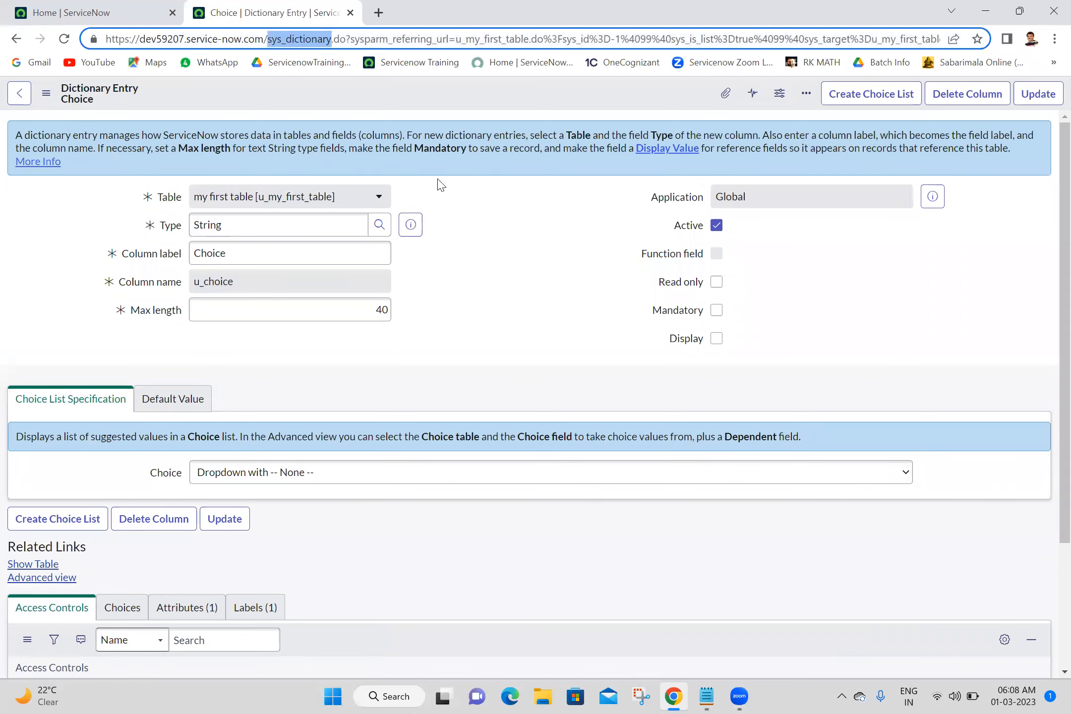
Add a choice to the Choice field's dictionary entry with label Value1 and value Value1.
left_click(514, 260)
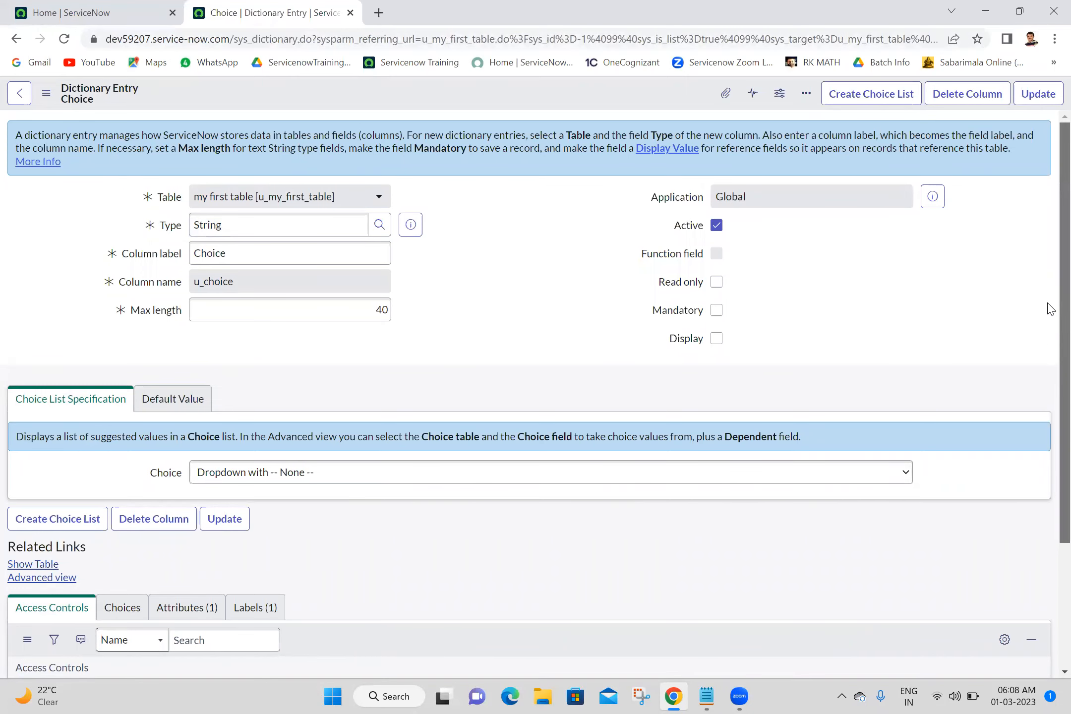
scroll(1049, 406, "down", 2)
scroll(1050, 406, "down", 1)
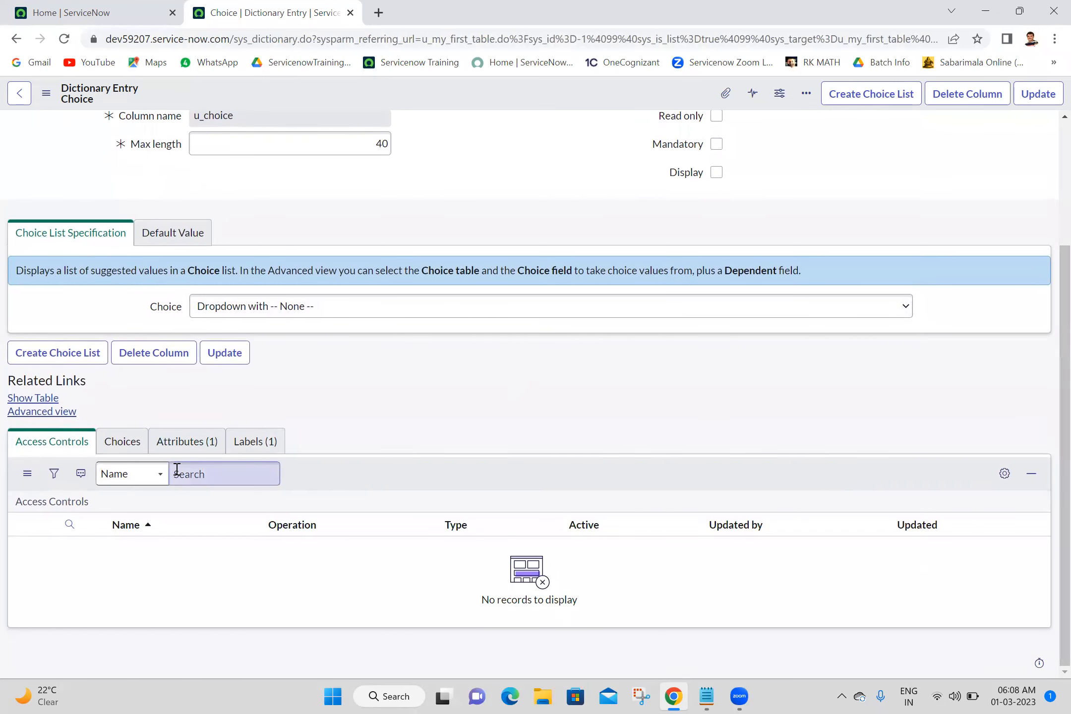
left_click(127, 455)
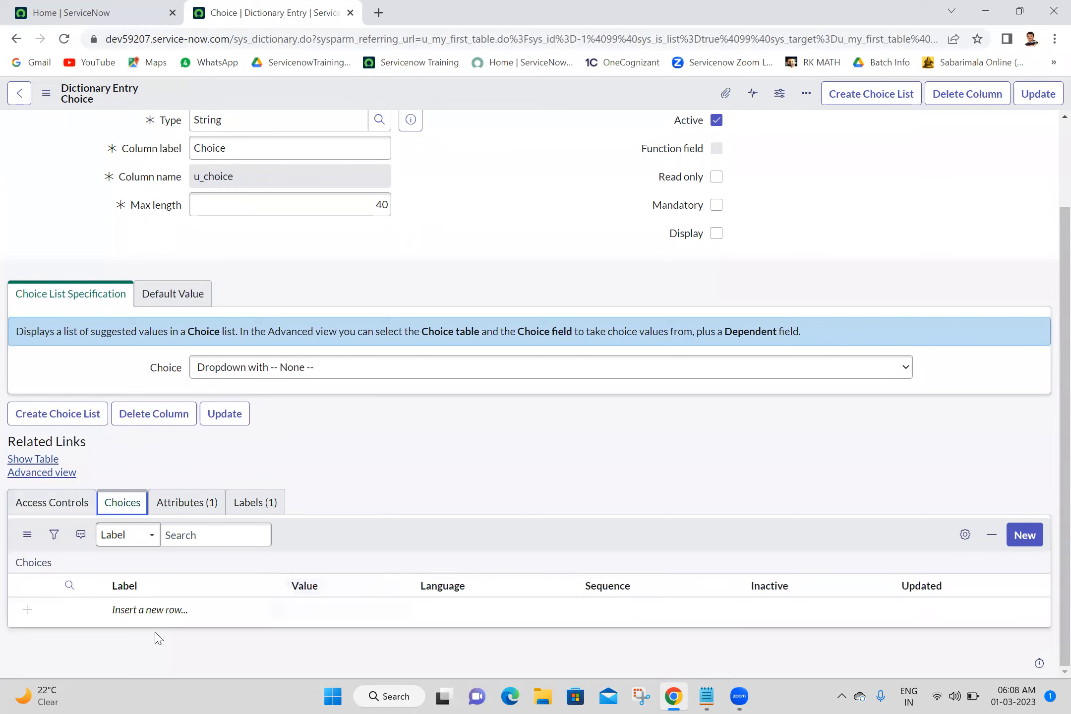
double_click(149, 607)
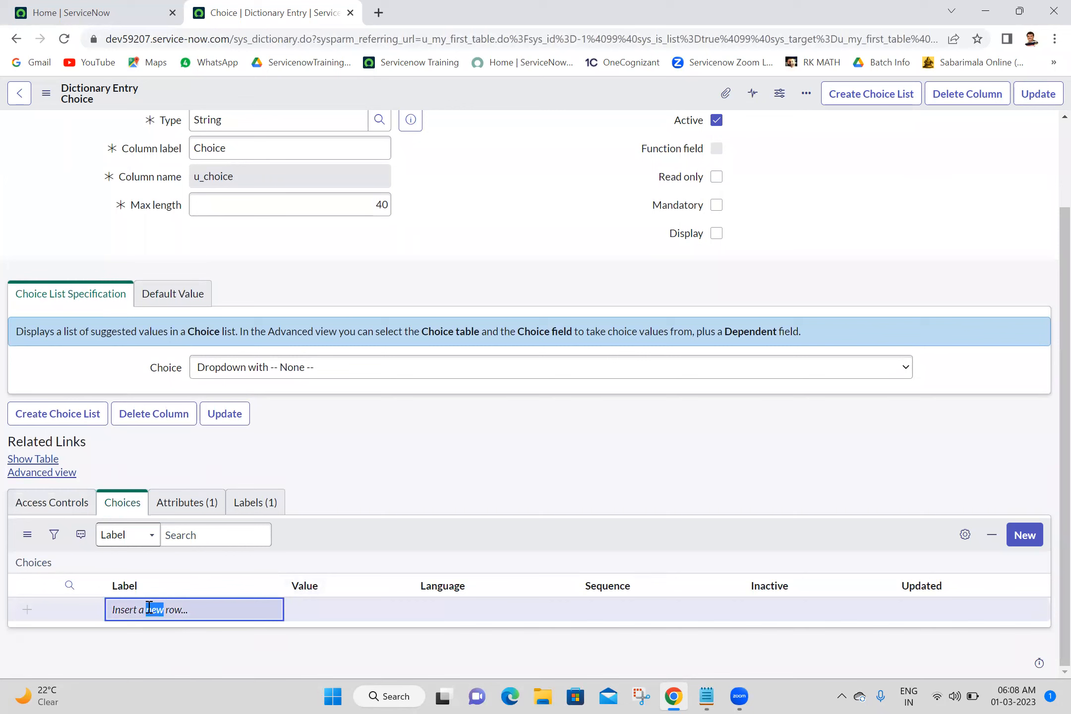
type("C")
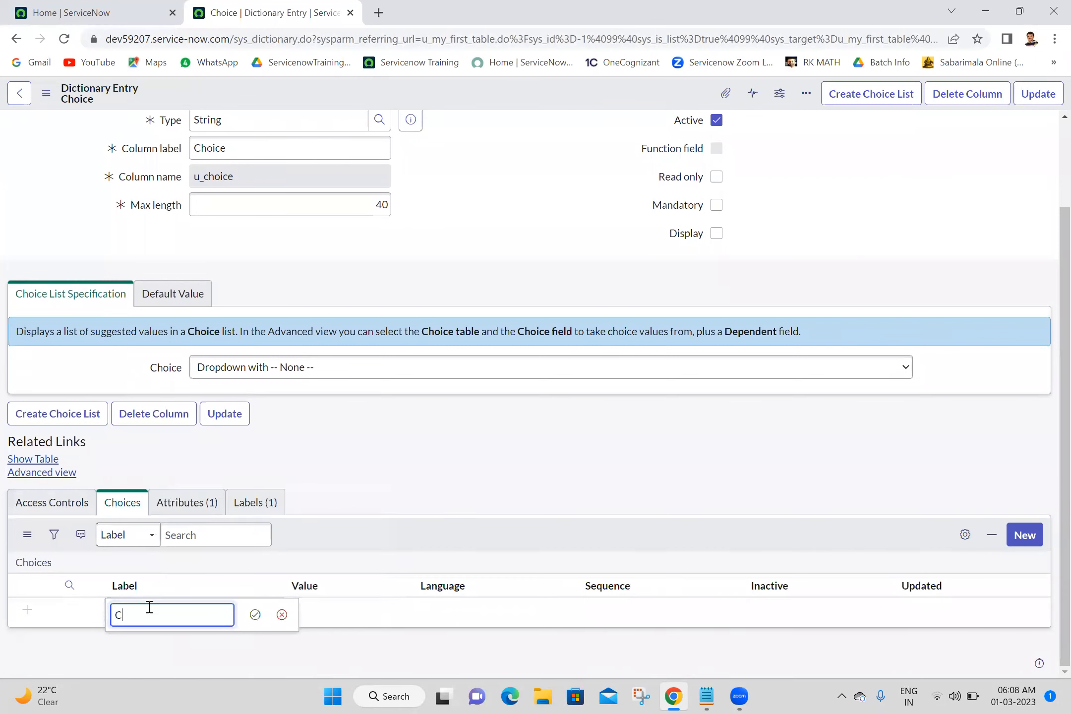
type("VaL")
type("lue1")
key("ctrl+a")
key("ctrl+c")
left_click(254, 615)
double_click(289, 613)
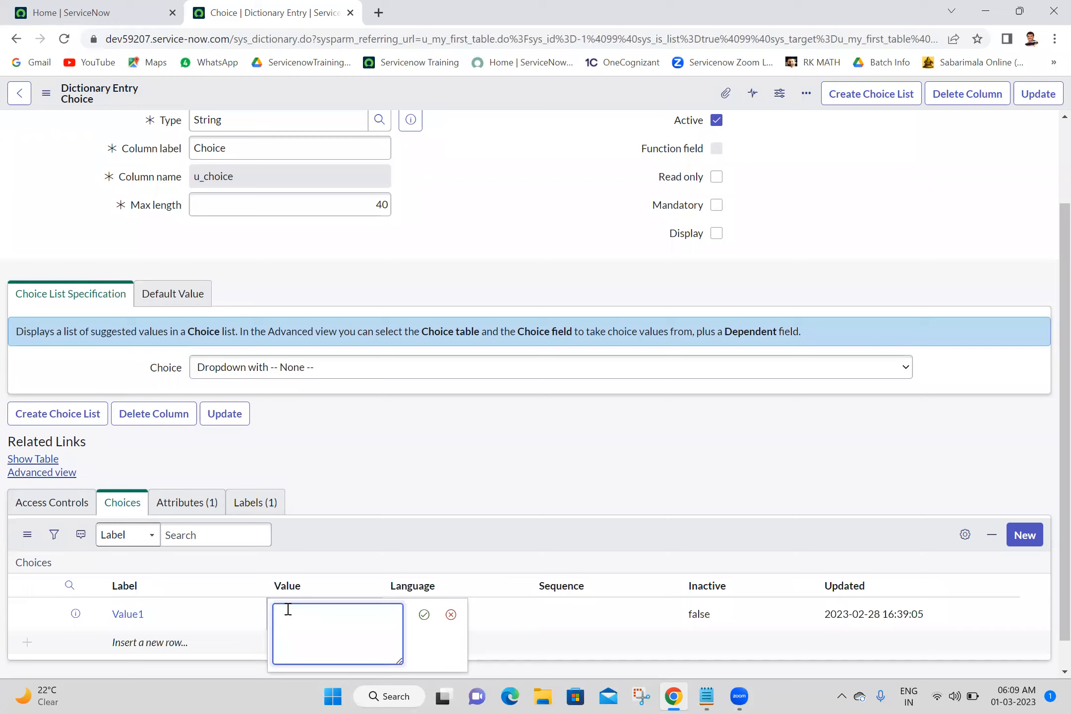
key("ctrl+v")
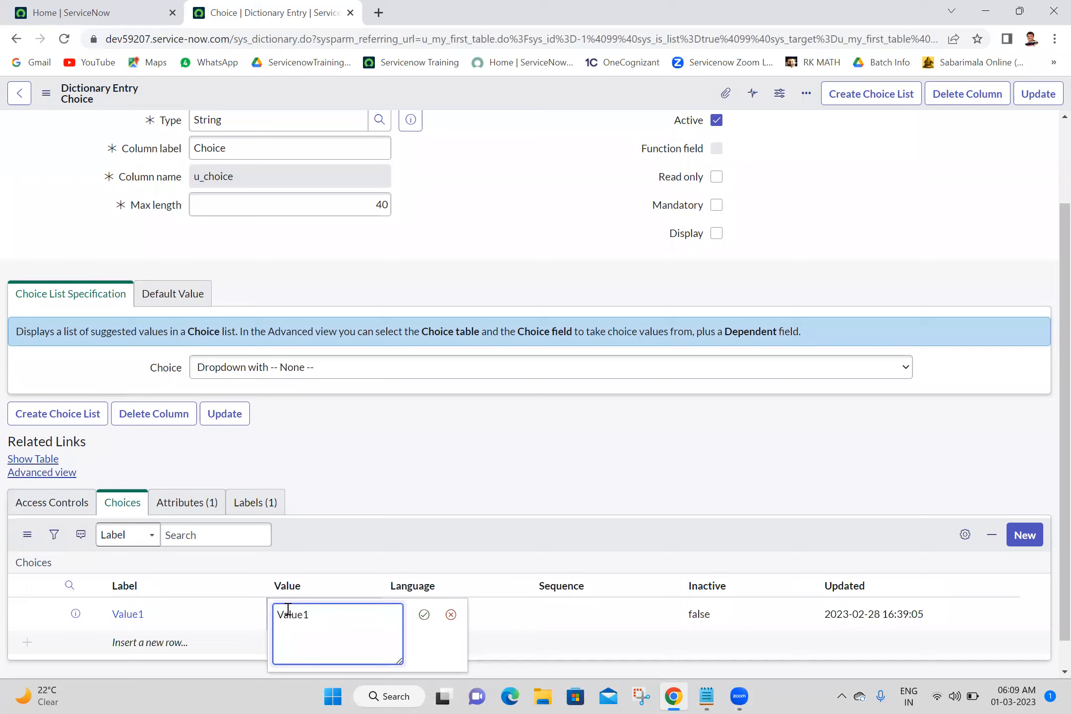
left_click(424, 615)
Add a second choice with label Value2 and value Value2, then save the dictionary entry.
double_click(168, 643)
key("ctrl+v")
type("2")
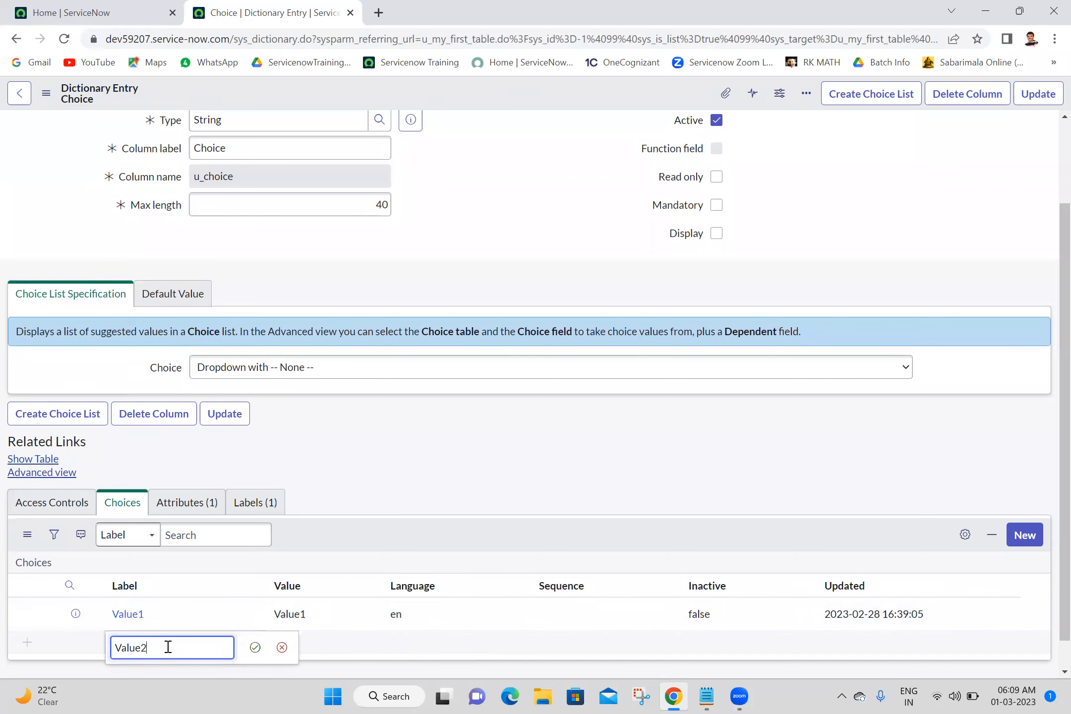
left_click(256, 649)
double_click(270, 650)
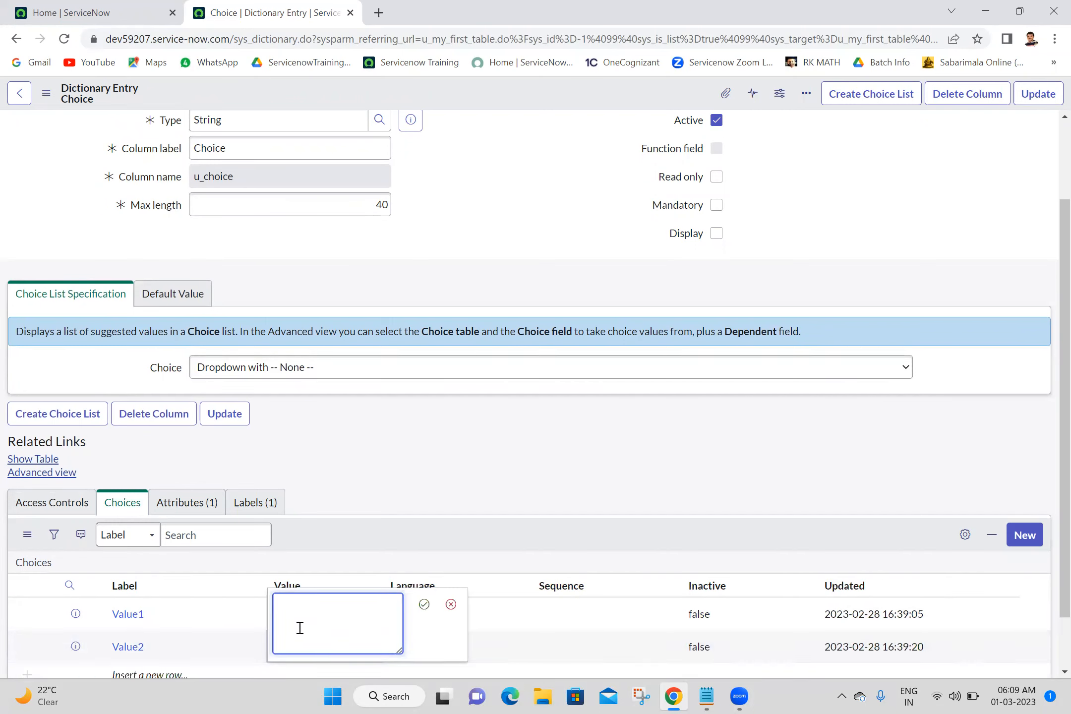
type("Value1")
left_click(423, 604)
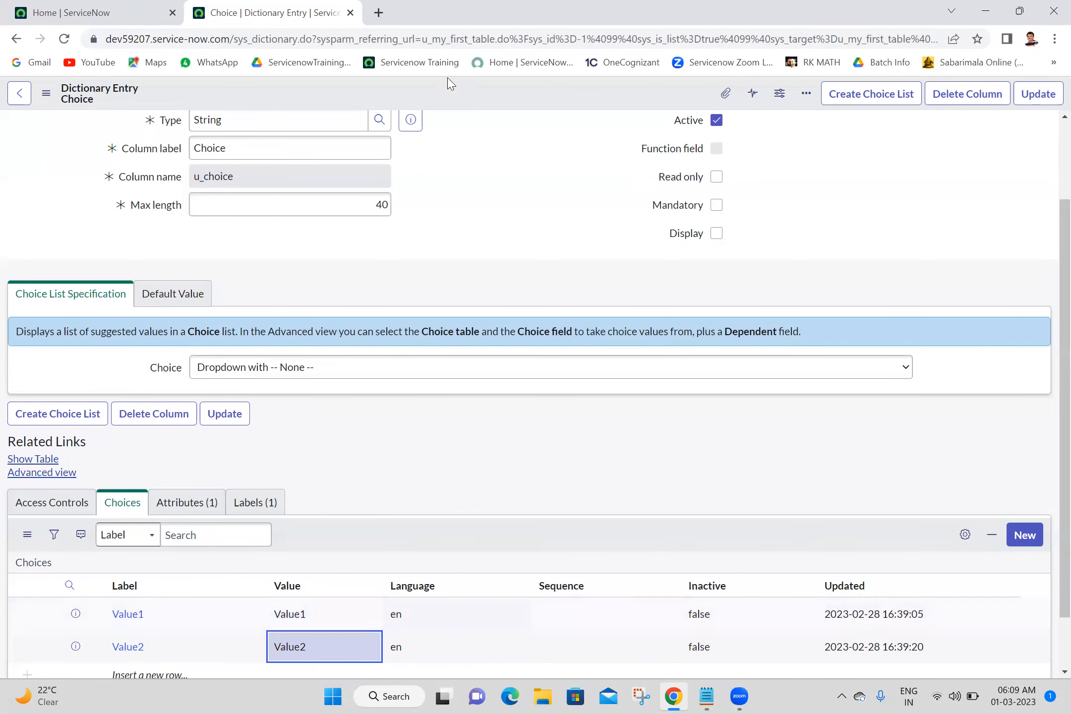
right_click(458, 92)
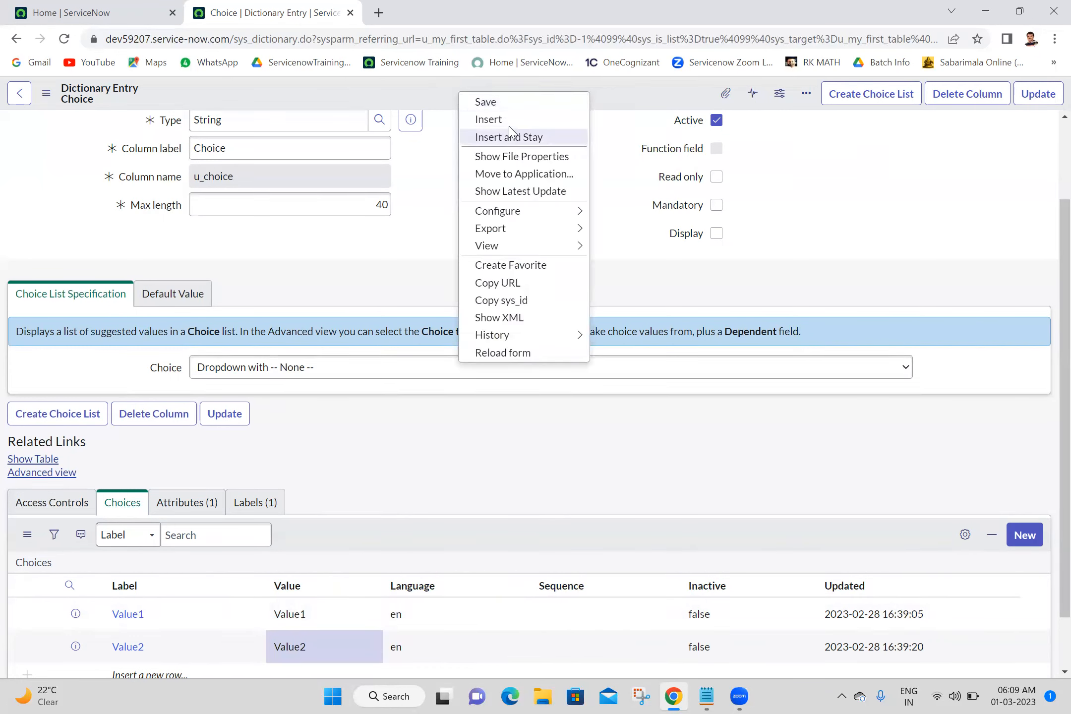
left_click(443, 108)
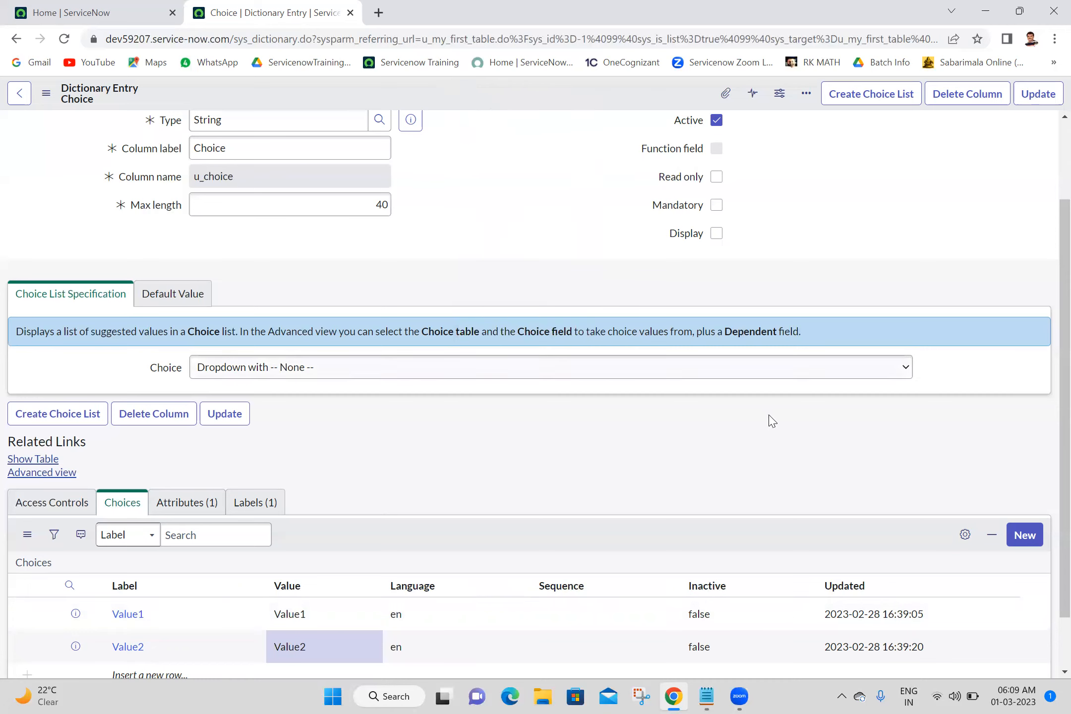
scroll(1049, 648, "down", 1)
scroll(1049, 648, "down", 1)
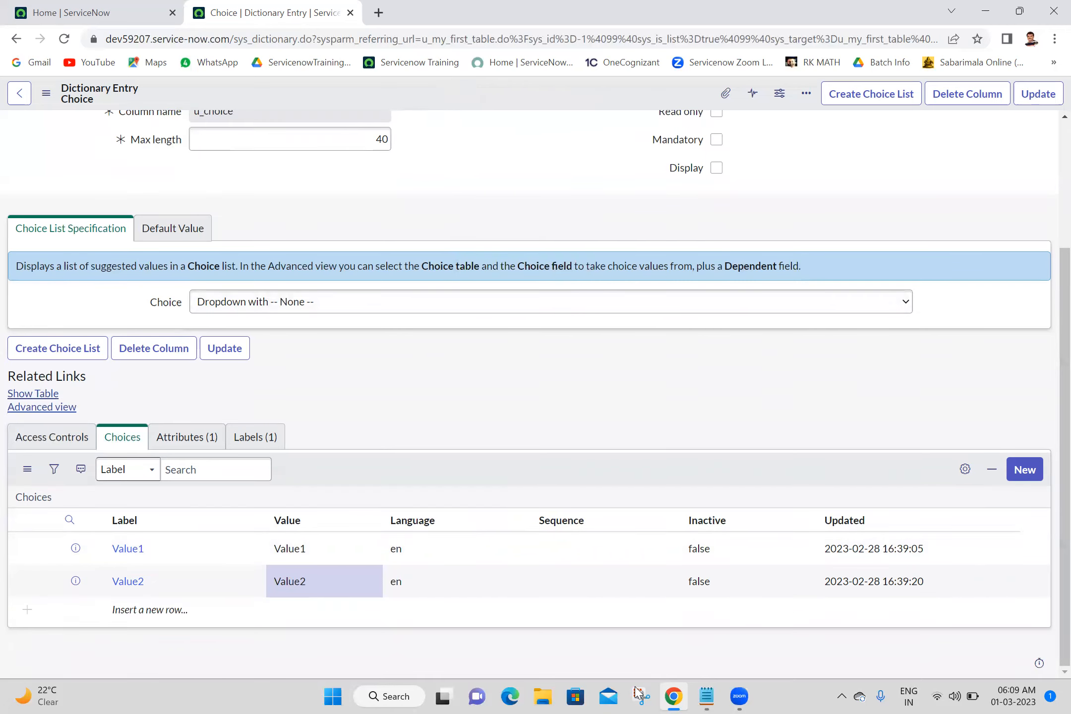
left_click(149, 611)
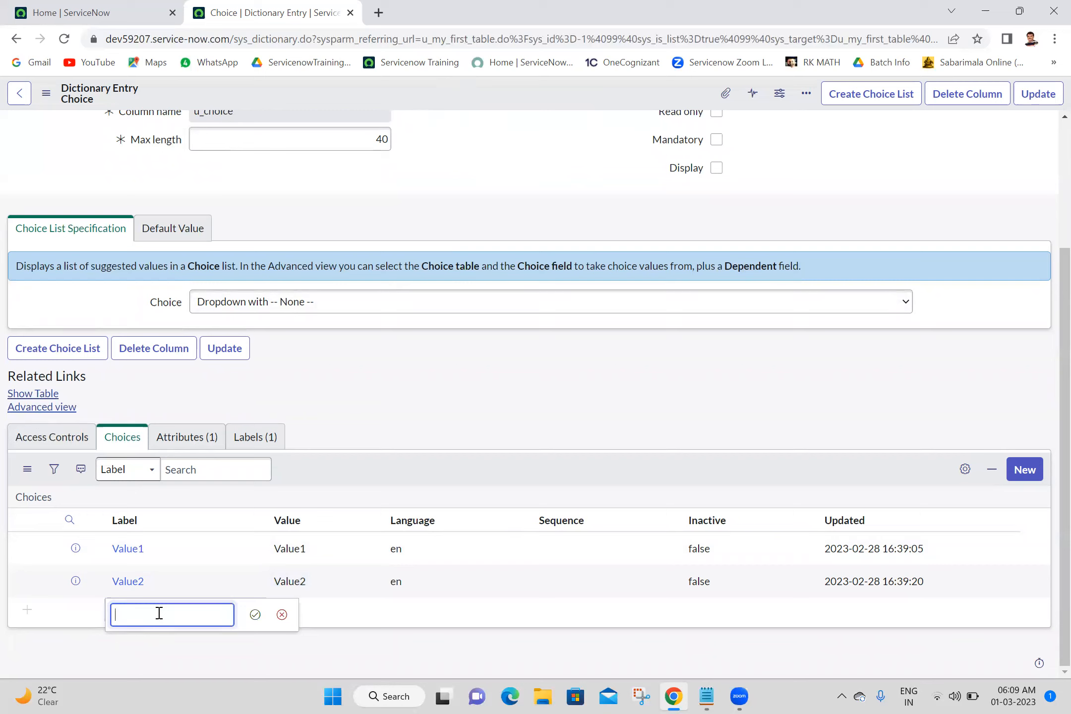
left_click(159, 613)
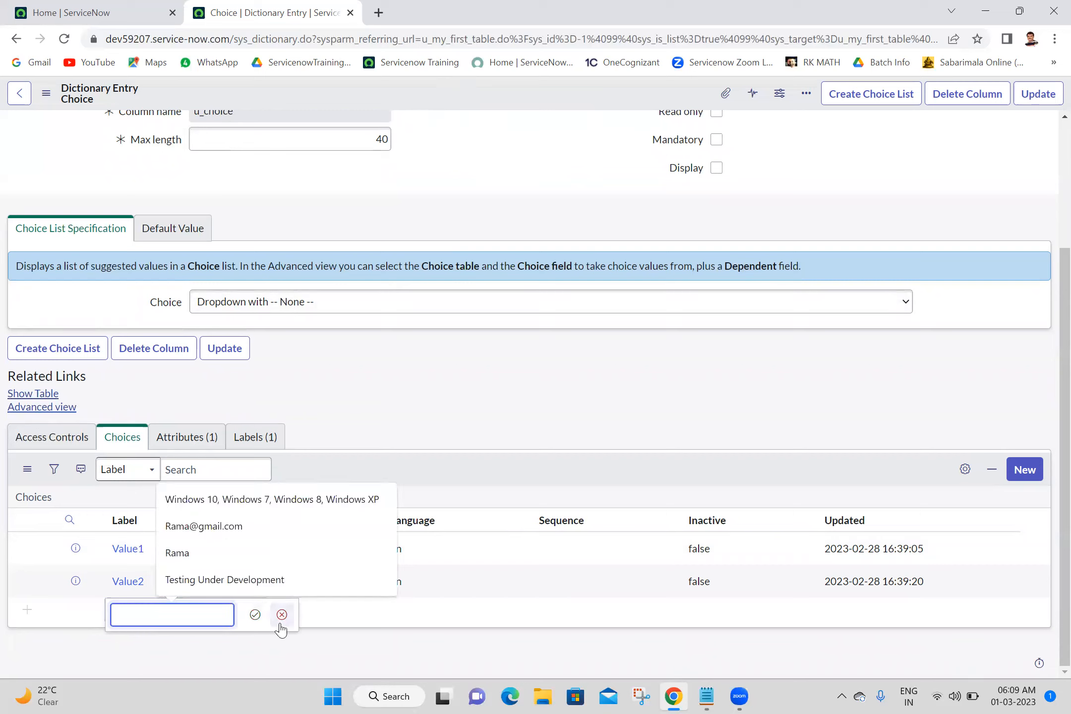
left_click(282, 614)
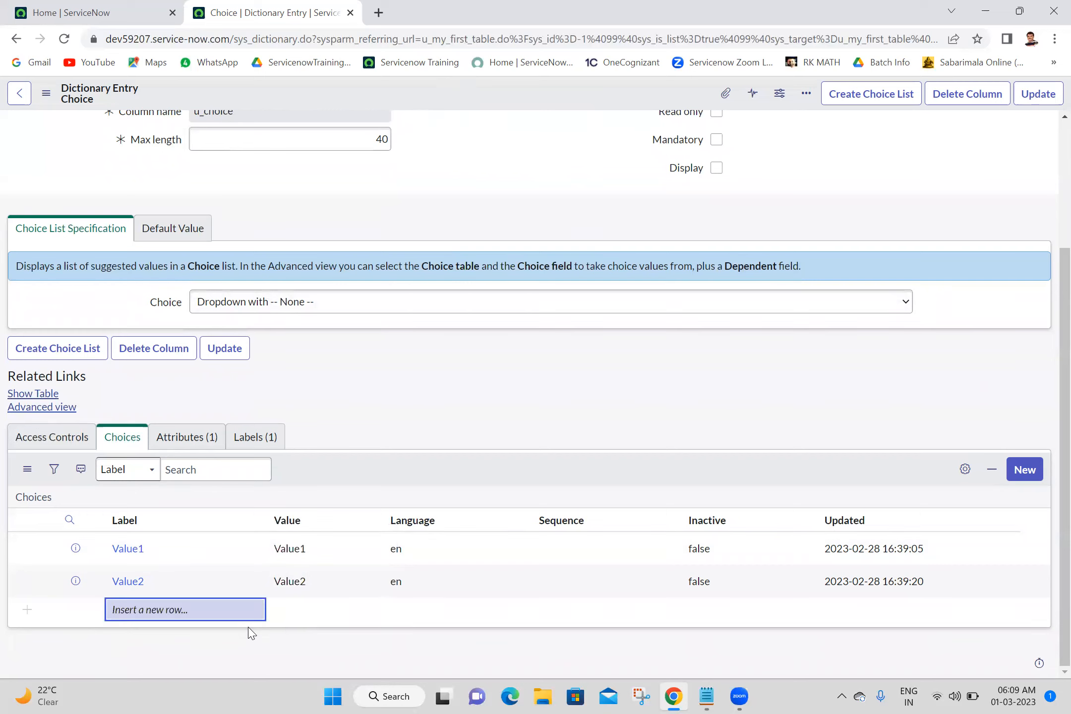
left_click(185, 611)
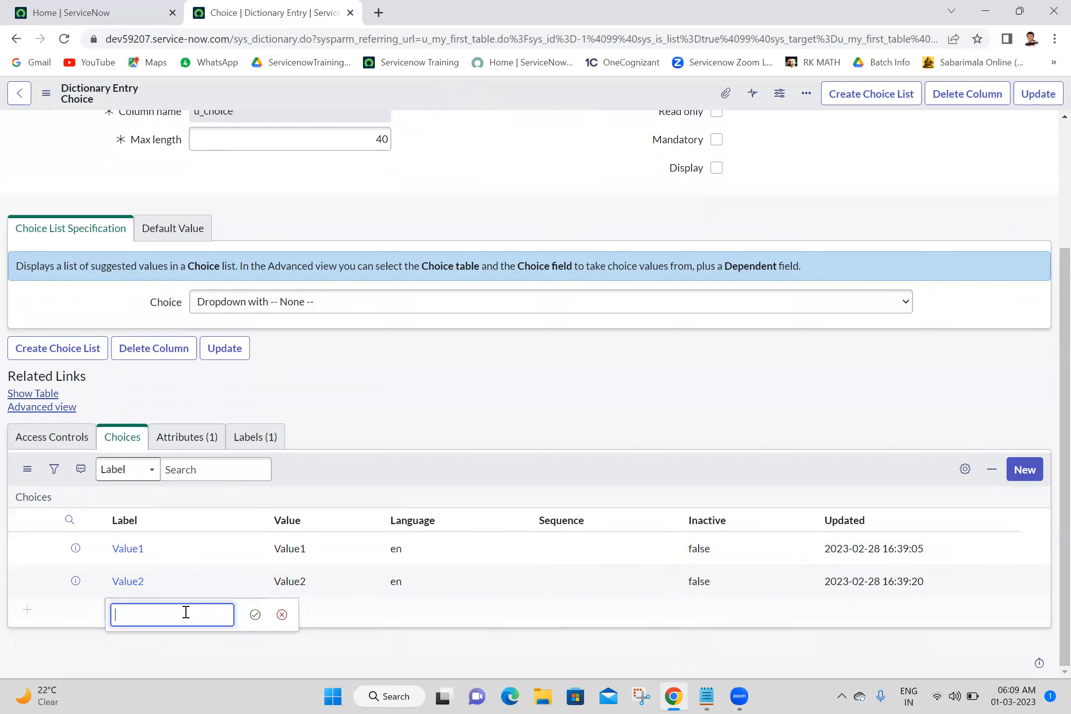
left_click(281, 615)
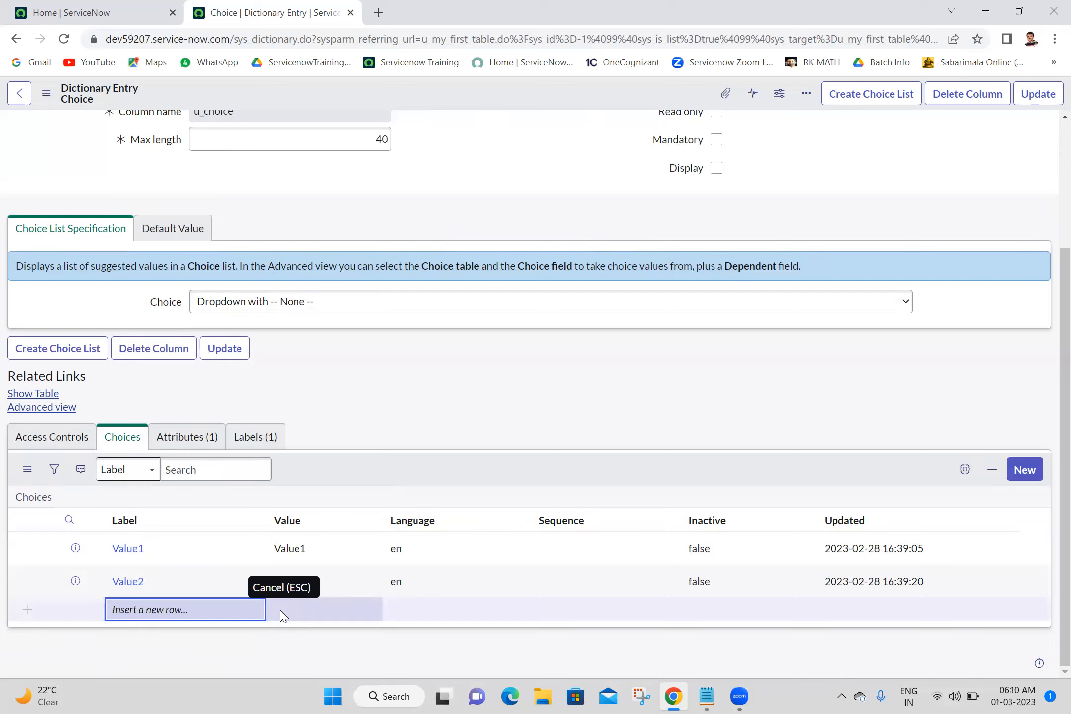
left_click(213, 615)
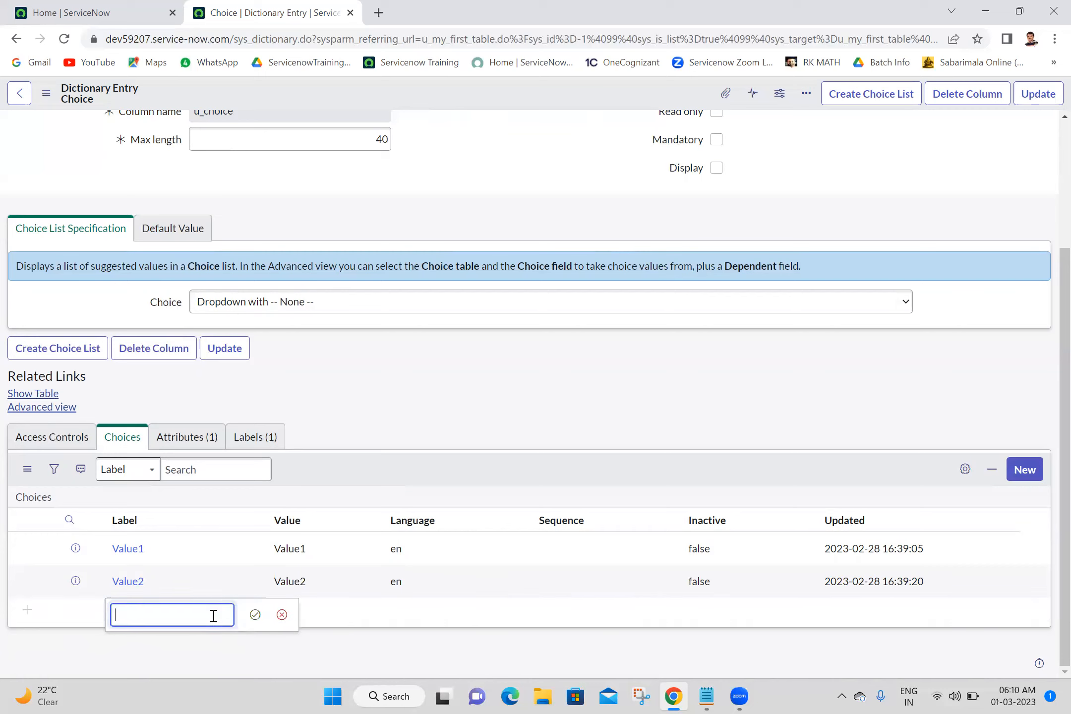
left_click(281, 615)
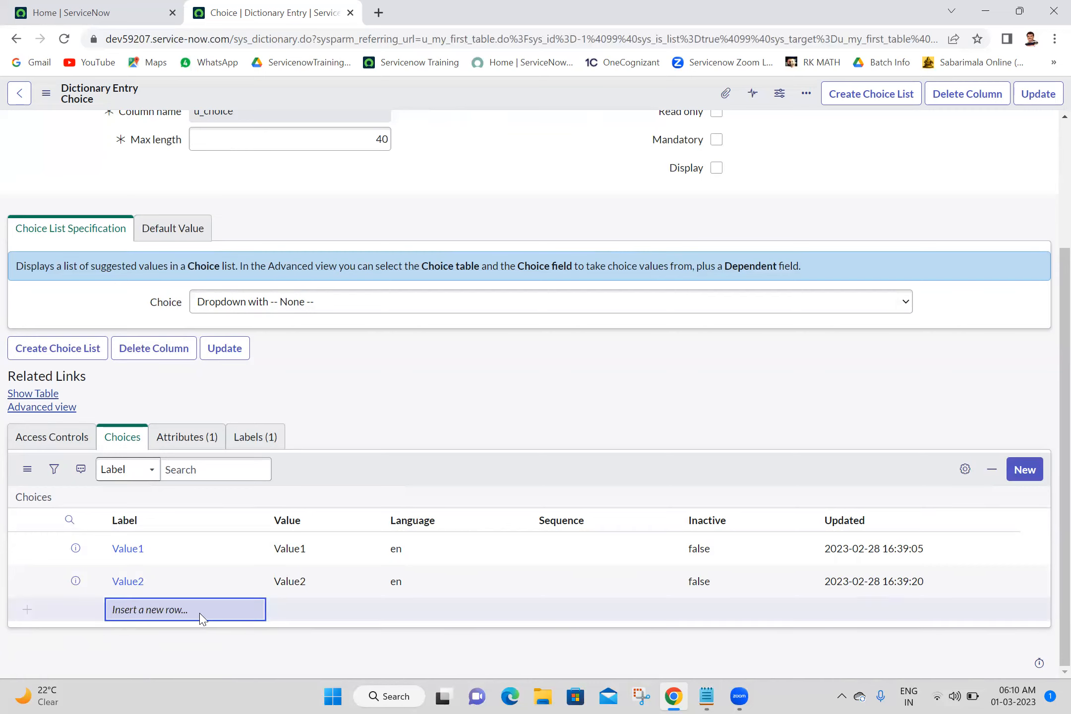
left_click(201, 613)
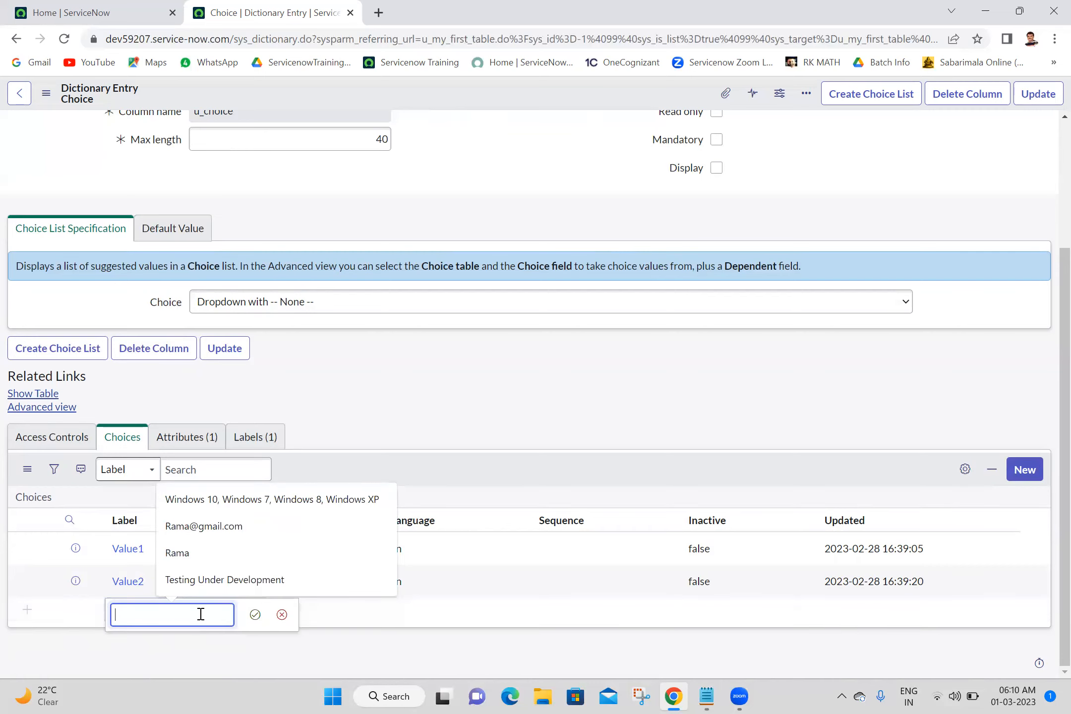
left_click(282, 615)
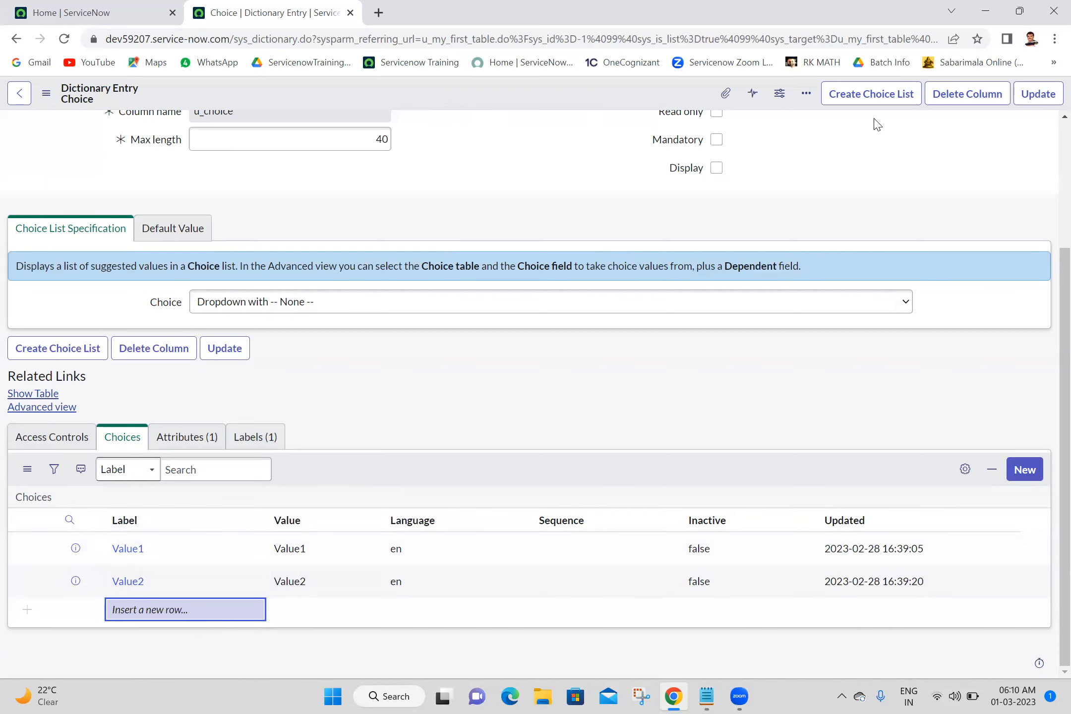
Update the dictionary entry and check the Choice dropdown options on the new record form.
left_click(1036, 102)
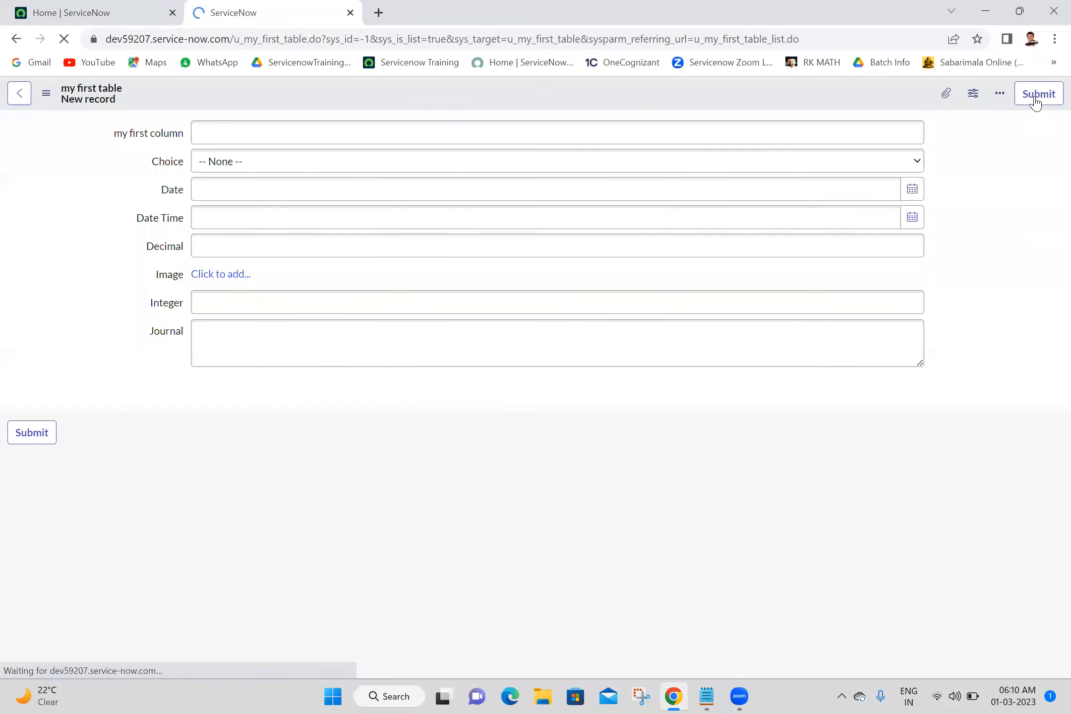
left_click(285, 166)
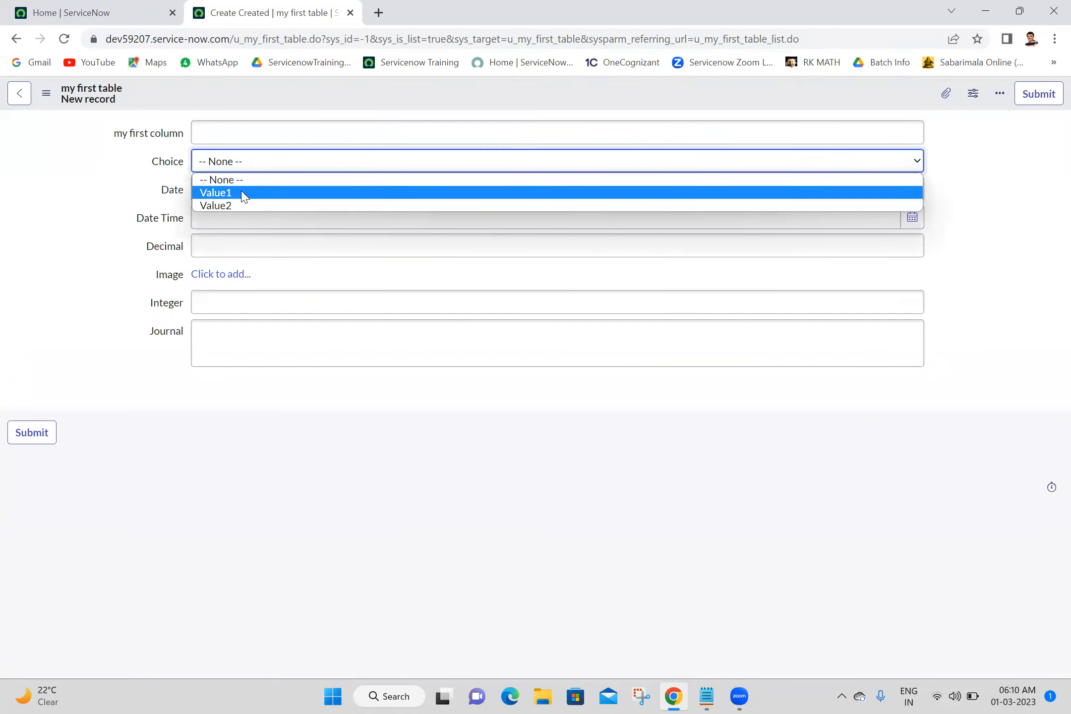
left_click(92, 249)
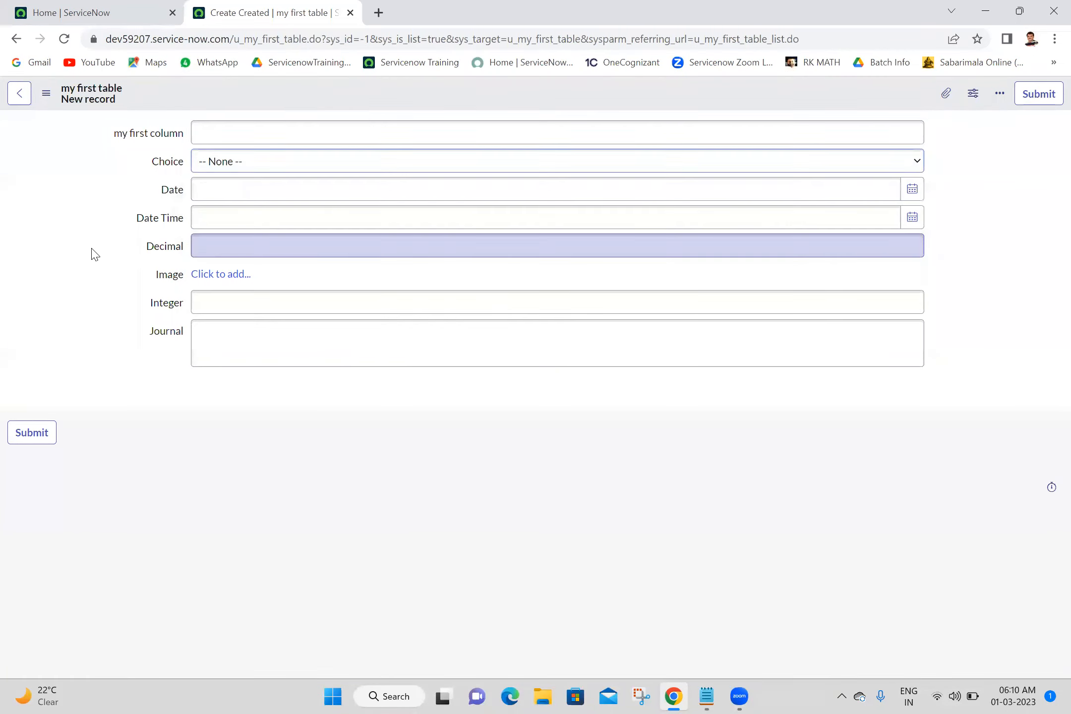
Set the Date field to 2023-02-28 using the calendar picker.
left_click(259, 185)
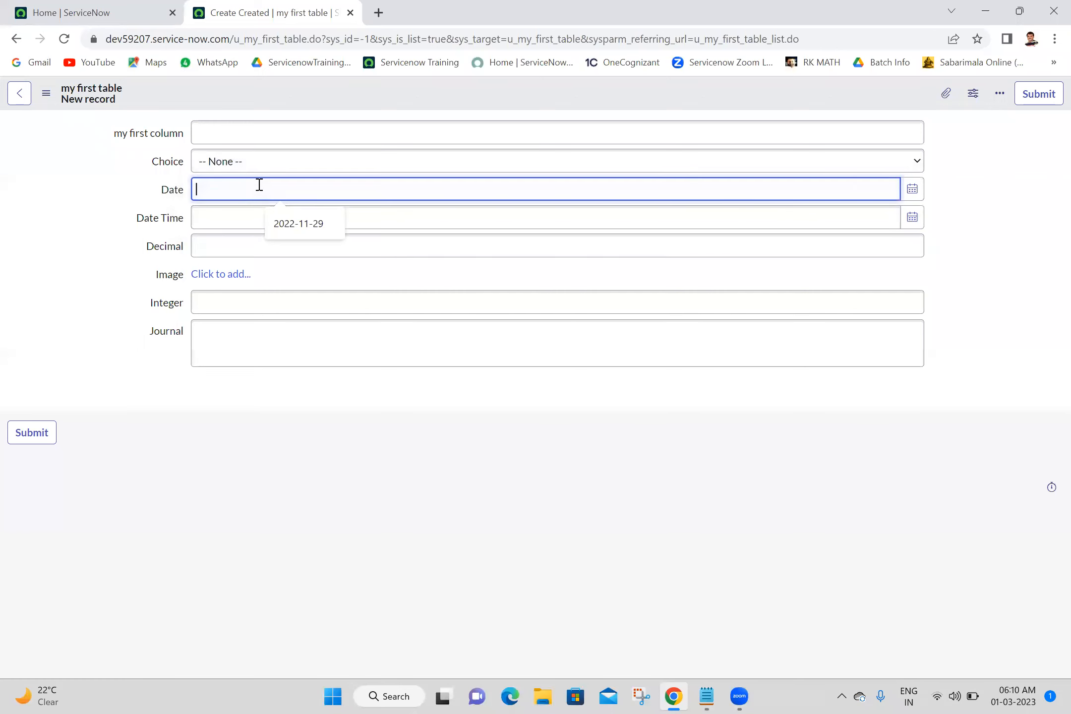
left_click(914, 193)
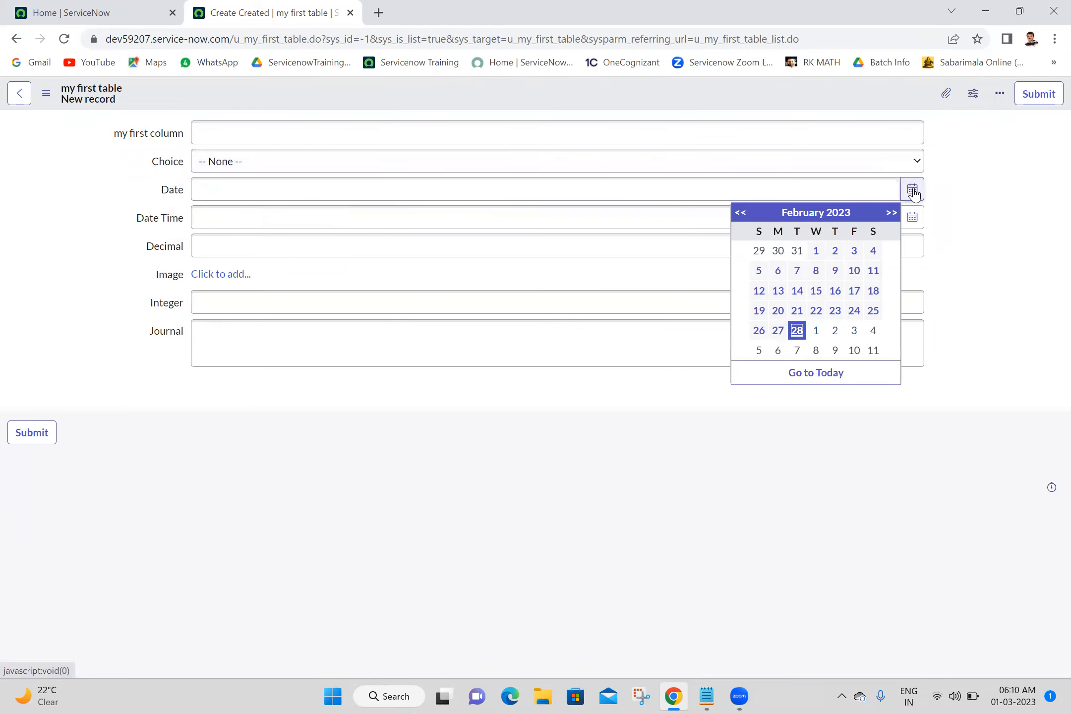
left_click(797, 331)
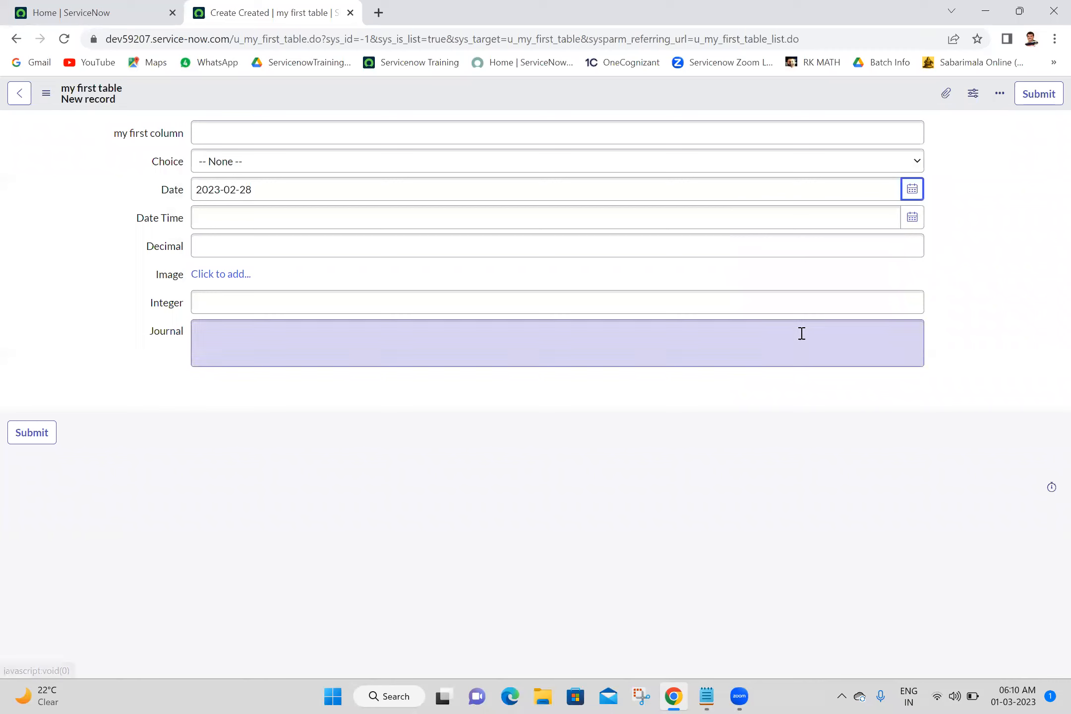
left_click(958, 202)
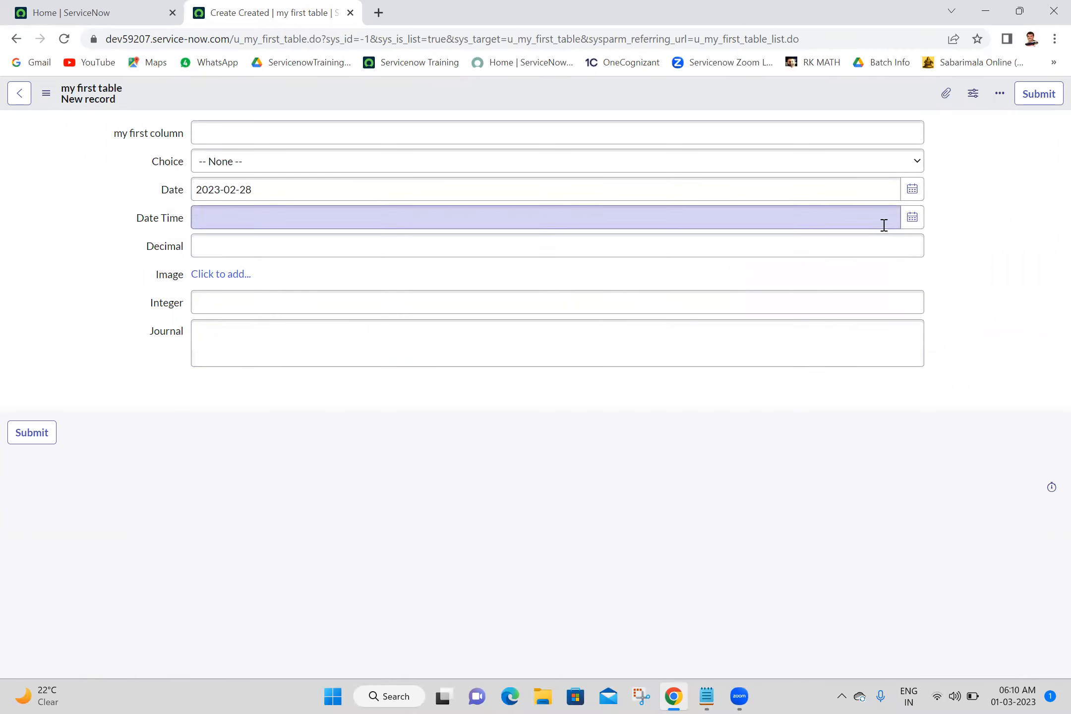
left_click(912, 217)
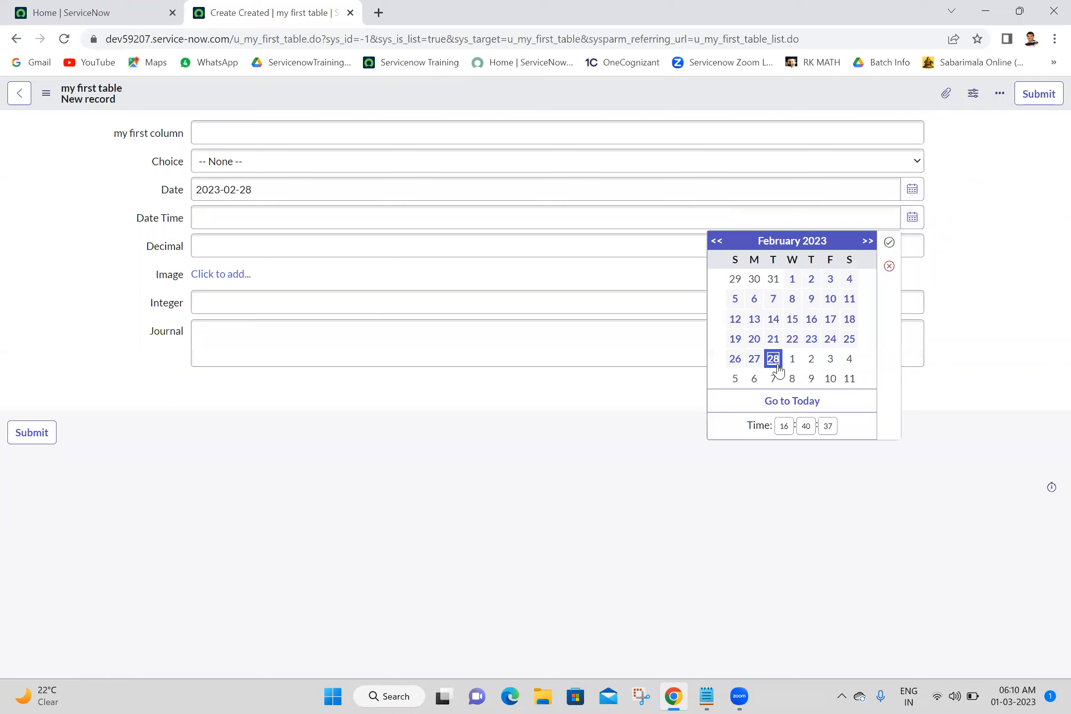
left_click(792, 359)
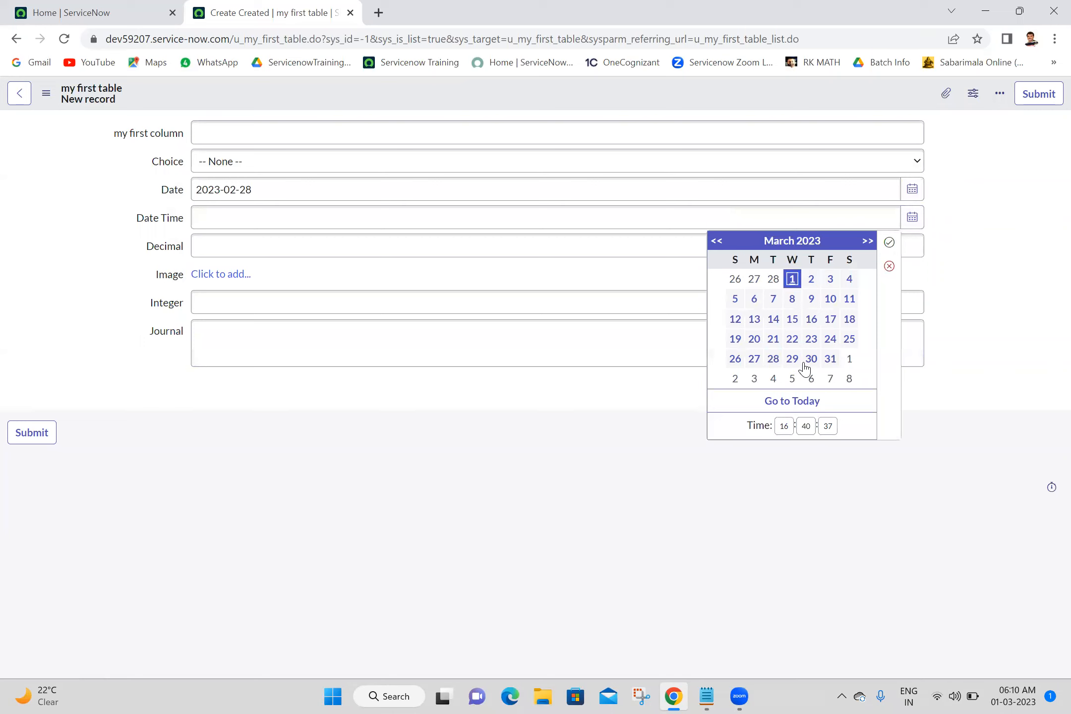
left_click(888, 243)
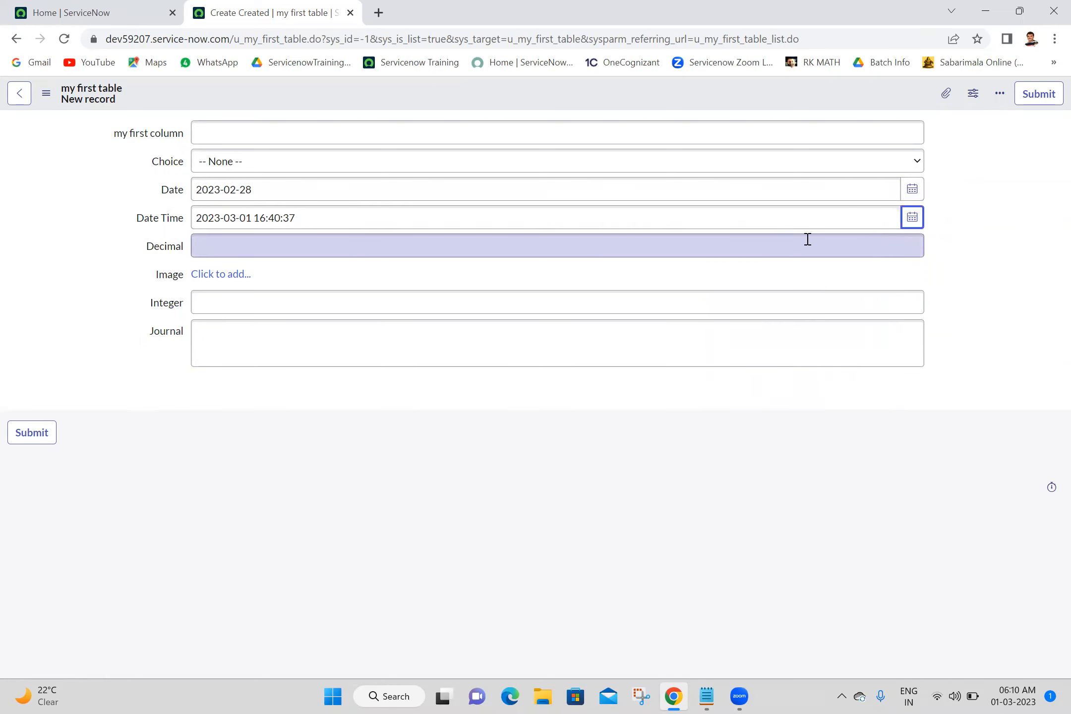
triple_click(339, 220)
left_click(49, 283)
Try entering letters into the Decimal field.
left_click(243, 247)
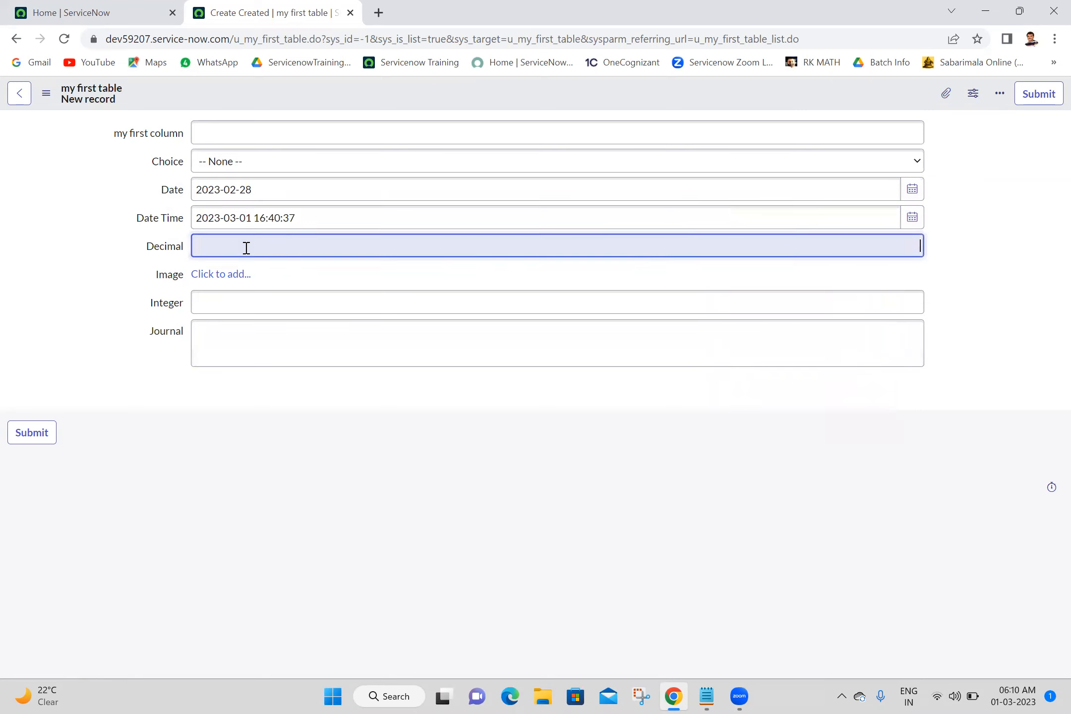
type("aaaaaaa")
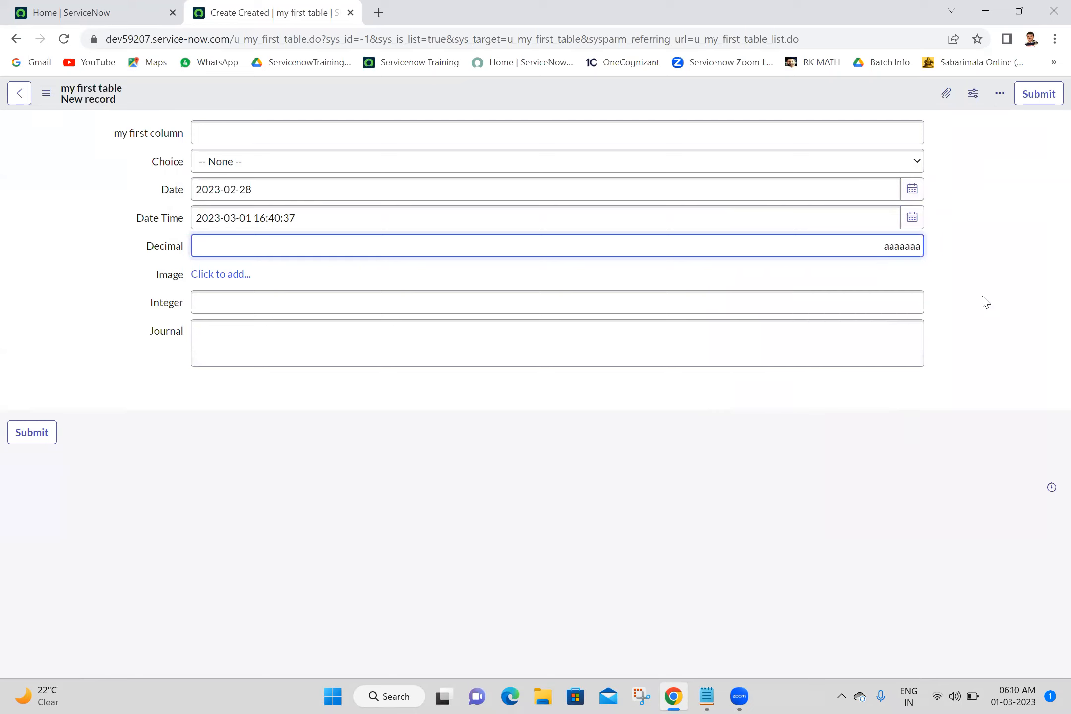
double_click(897, 245)
type("b")
Set the Decimal field to 12345678.9087.
double_click(897, 245)
type("12,345,678")
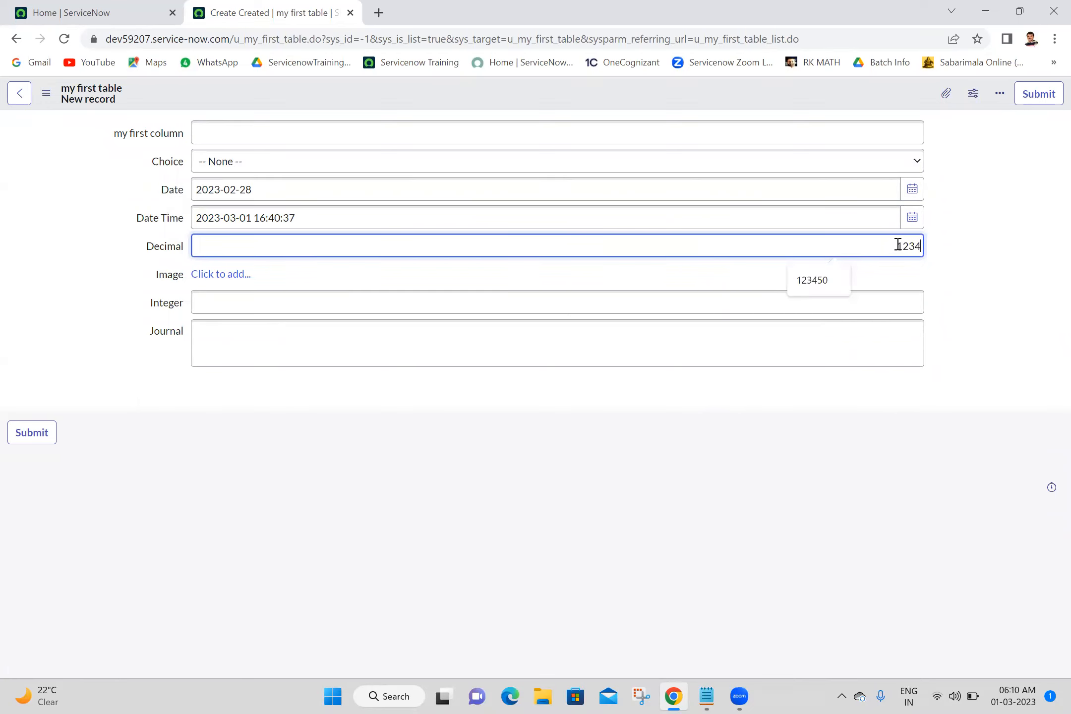
type(".9087")
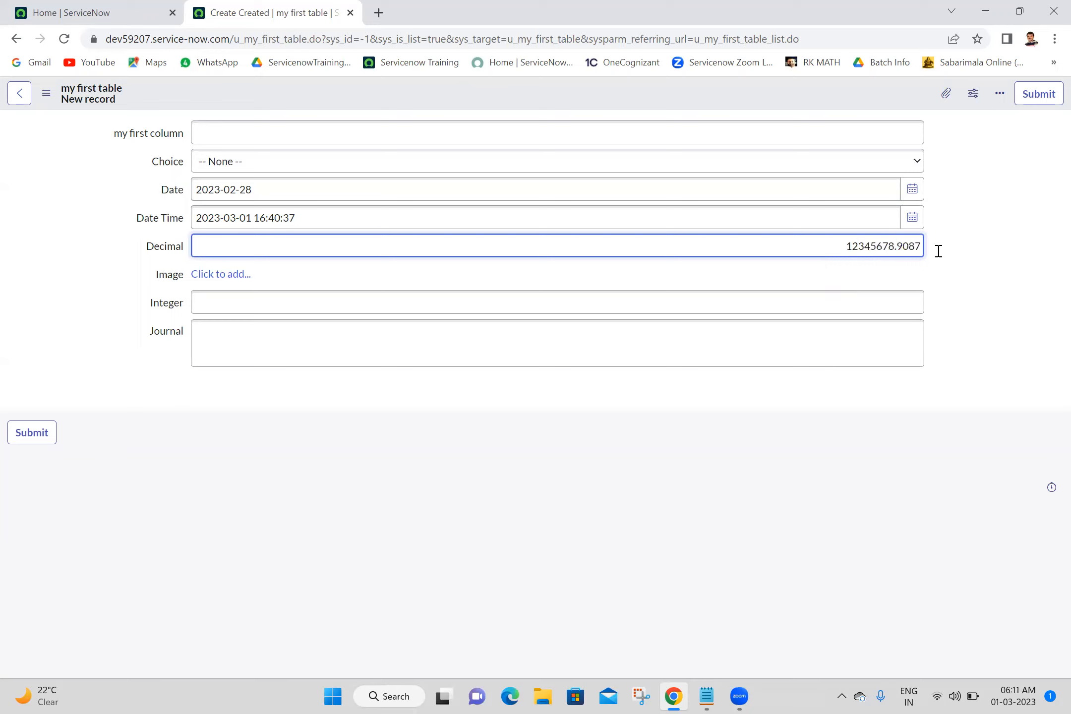
left_click(1004, 259)
left_click(818, 244)
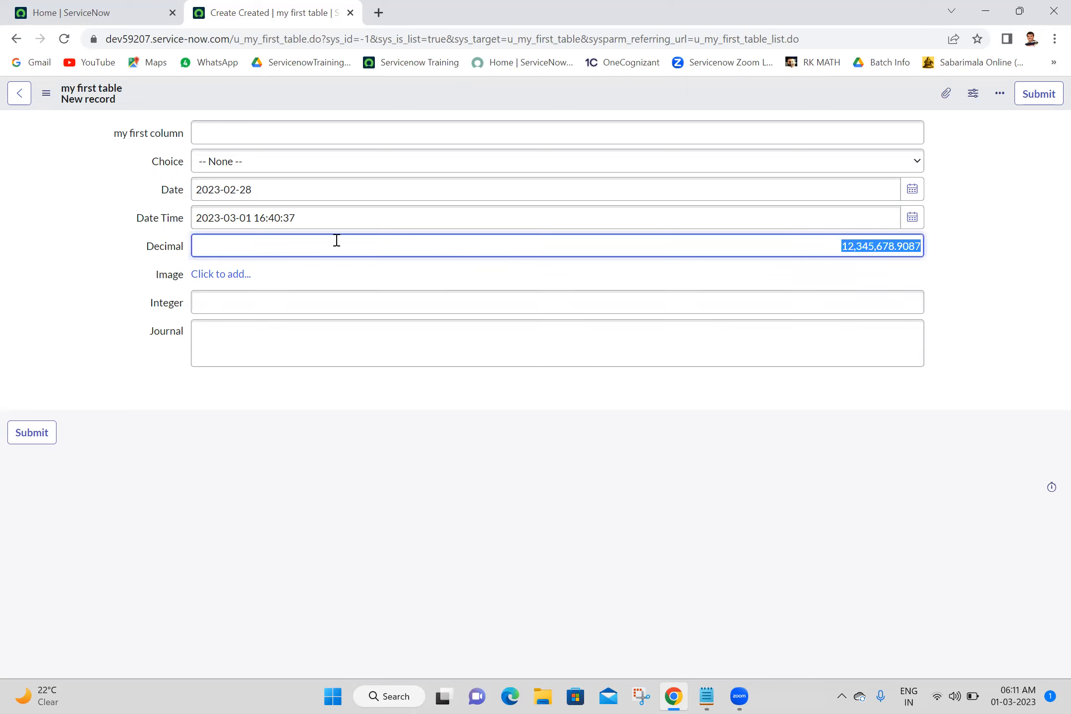
Upload the download (1) picture from the Downloads folder into the Image field.
left_click(639, 685)
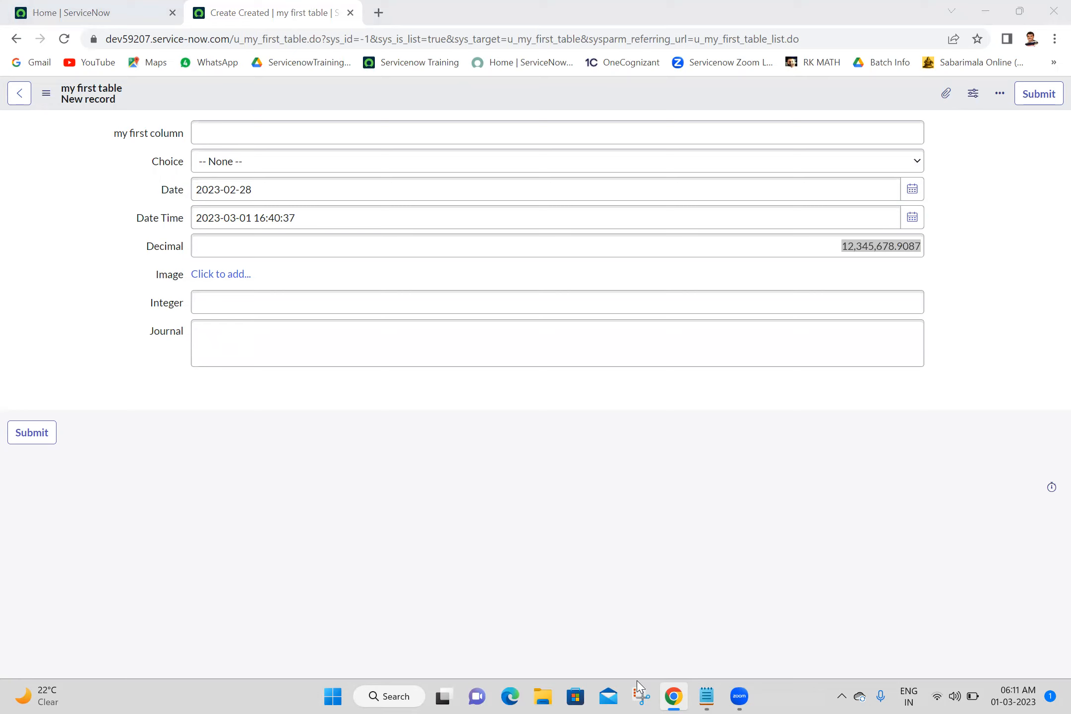
left_click(687, 16)
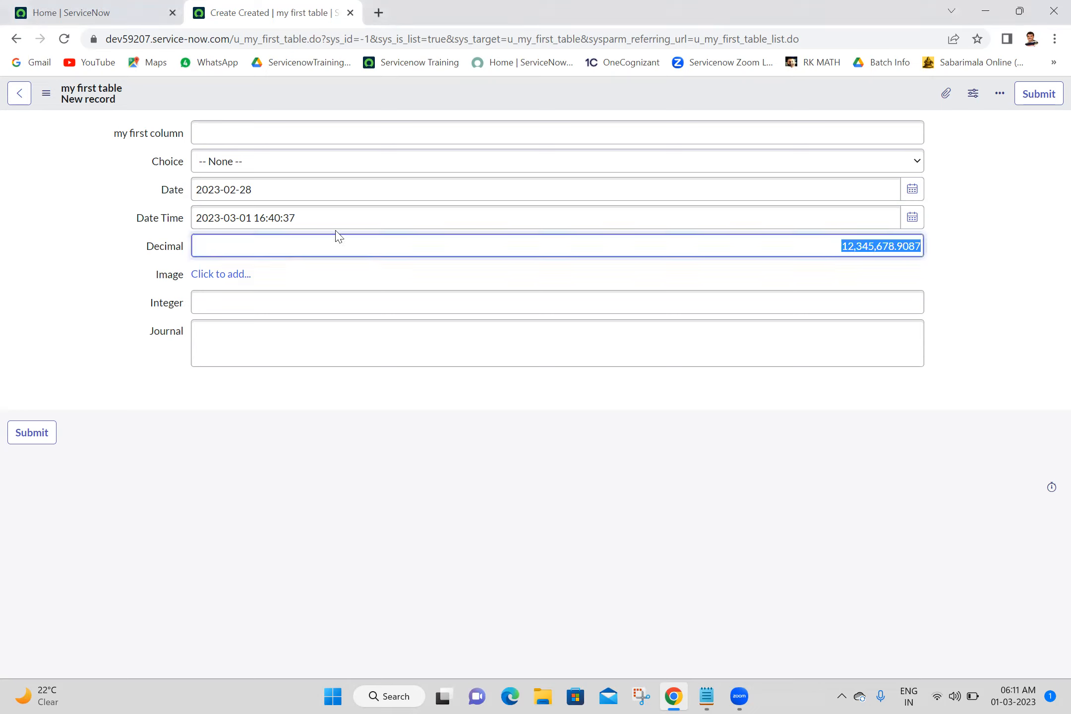
left_click(224, 280)
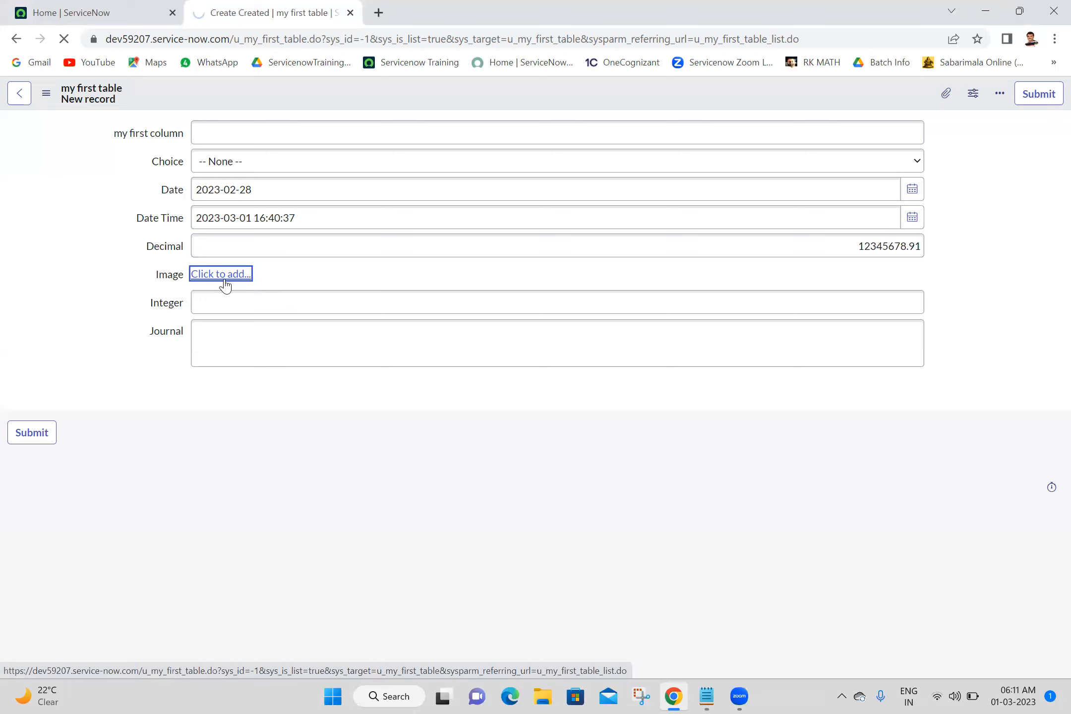
left_click(157, 158)
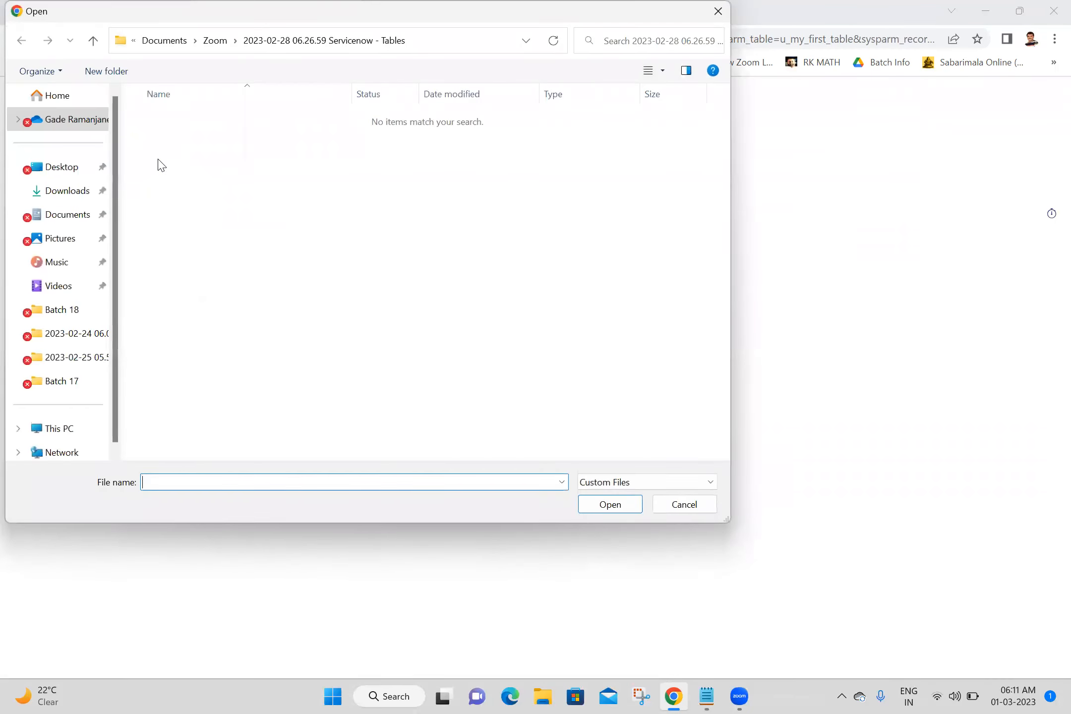
left_click(56, 180)
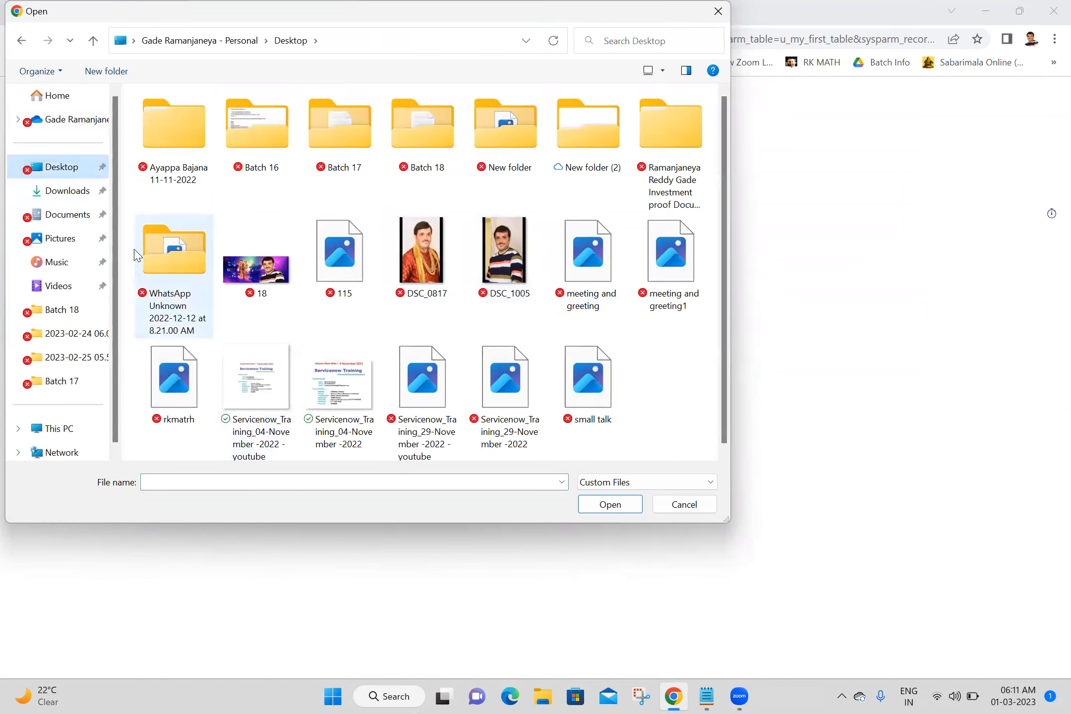
left_click(67, 196)
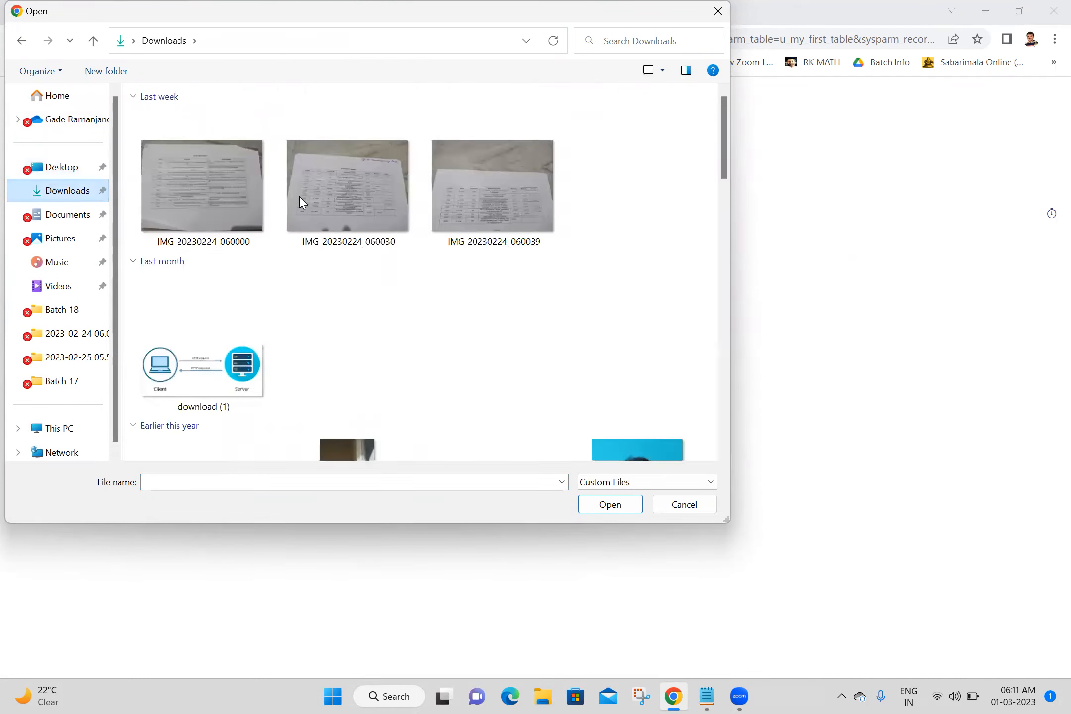
left_click(220, 374)
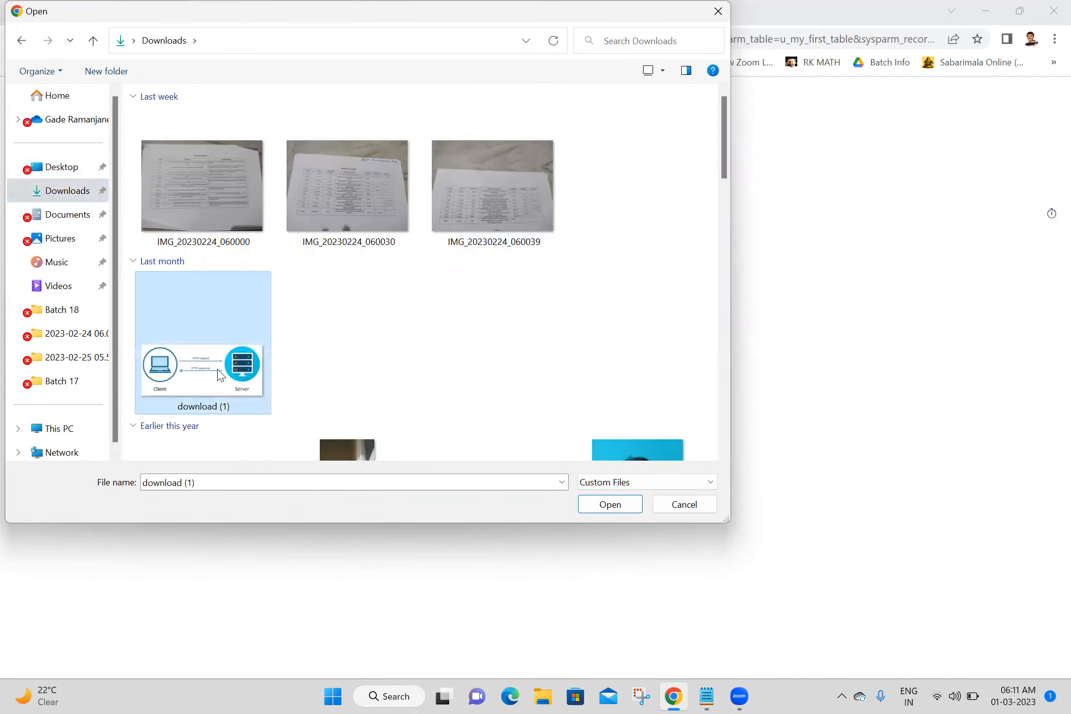
double_click(220, 374)
left_click(181, 191)
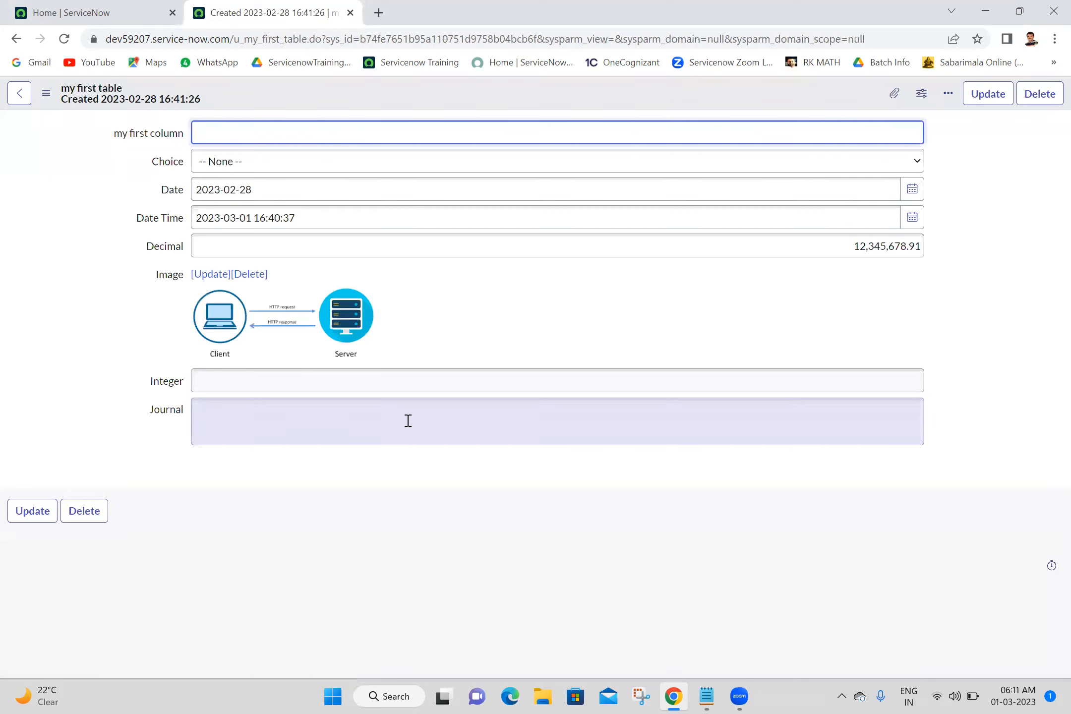
Try entering the letters add into the Integer field.
left_click(350, 382)
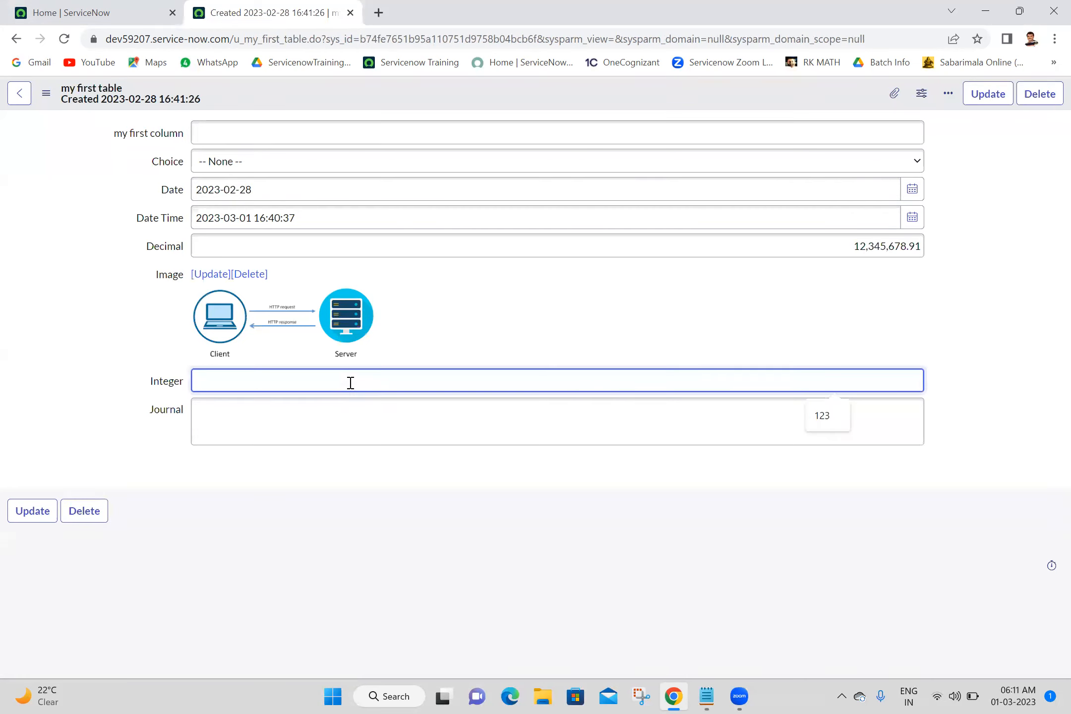
type("add")
left_click(469, 539)
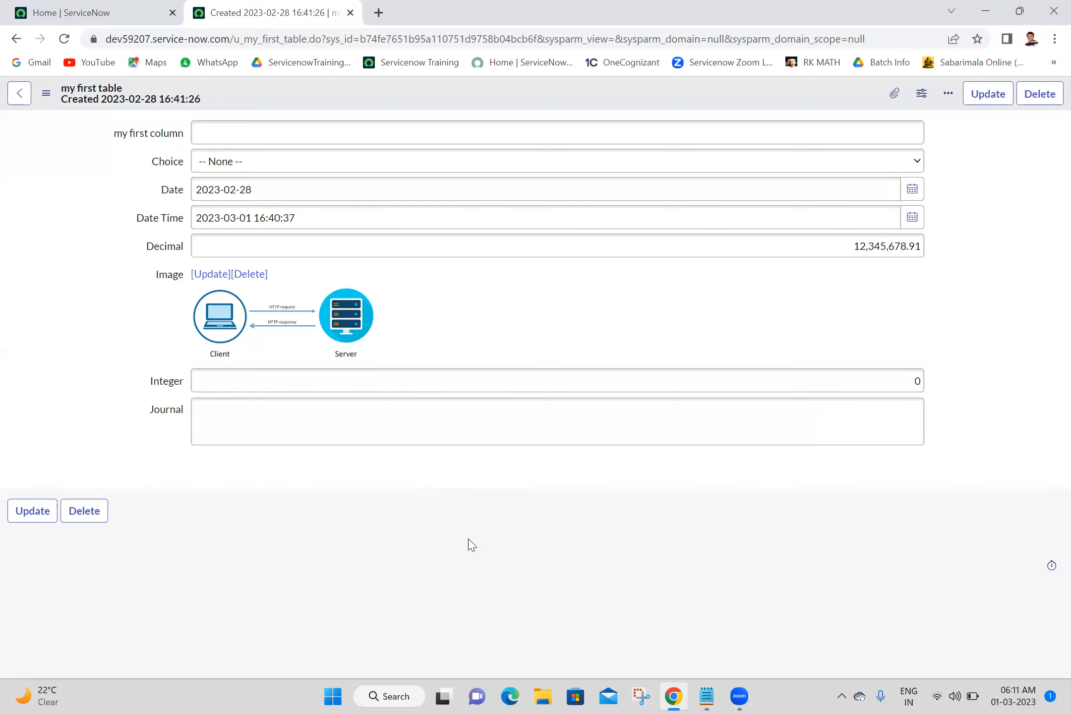
Enter 1,234.43 in the Integer field and try to save the record.
double_click(520, 385)
type("1,234")
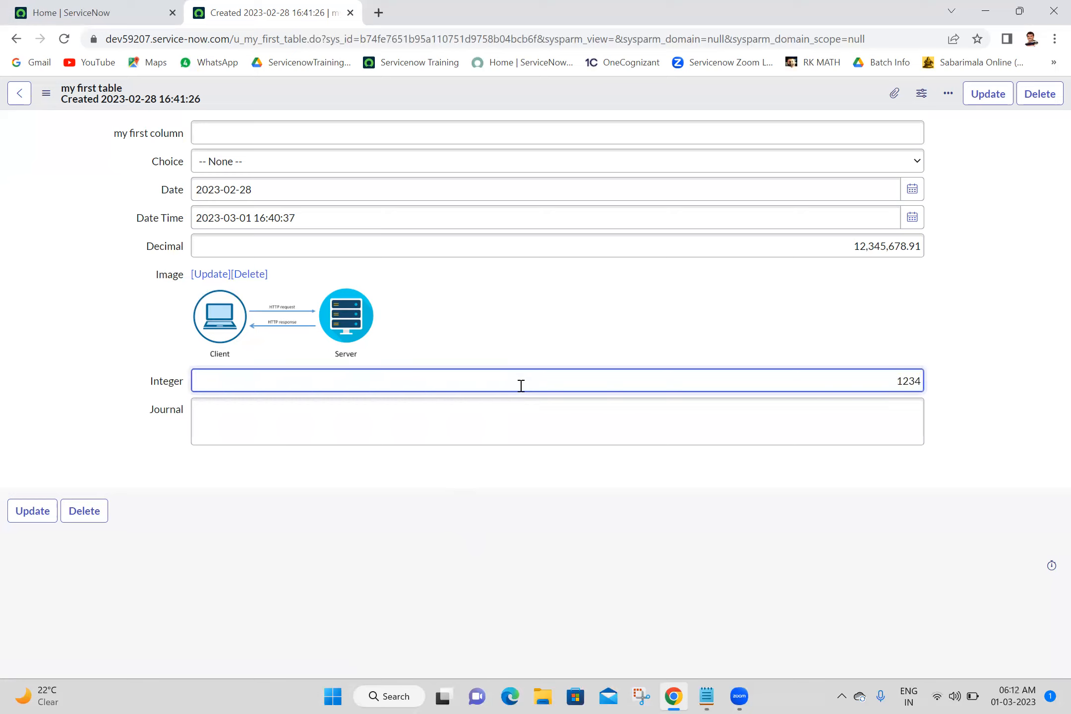
type(".43")
left_click(977, 431)
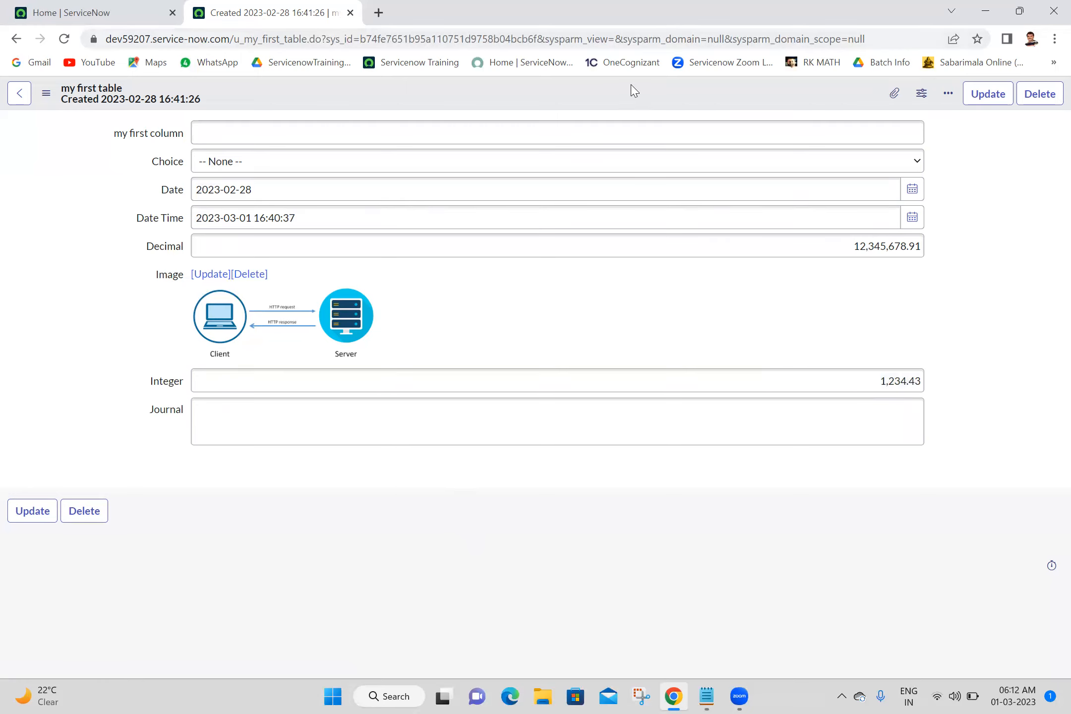
right_click(767, 102)
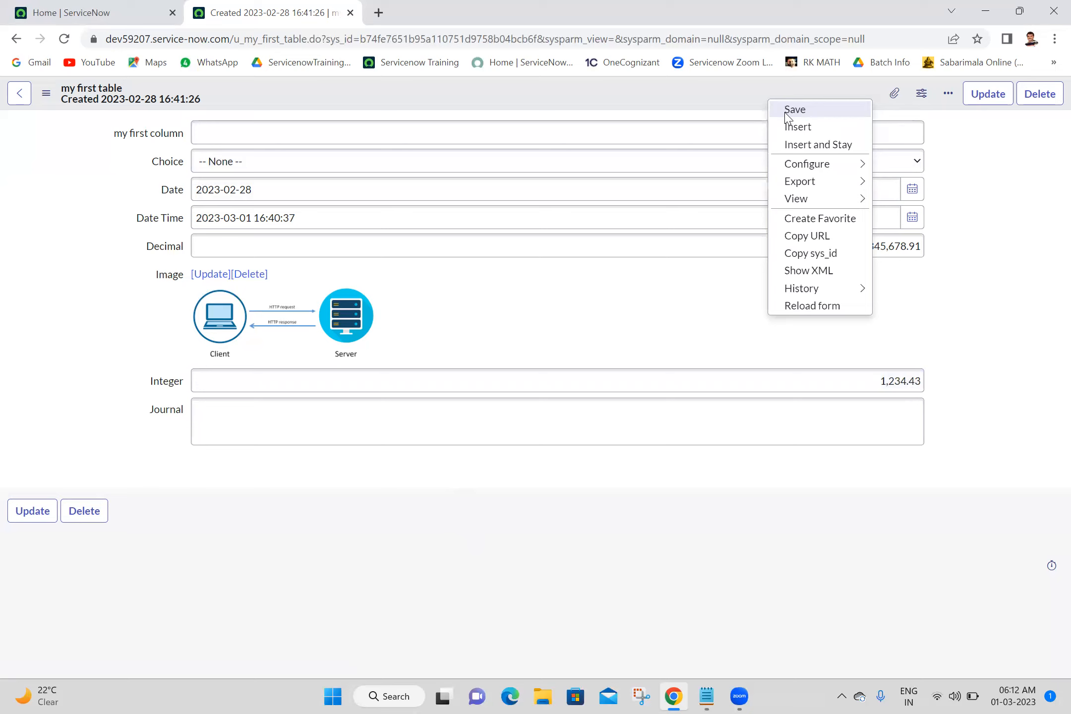
left_click(793, 110)
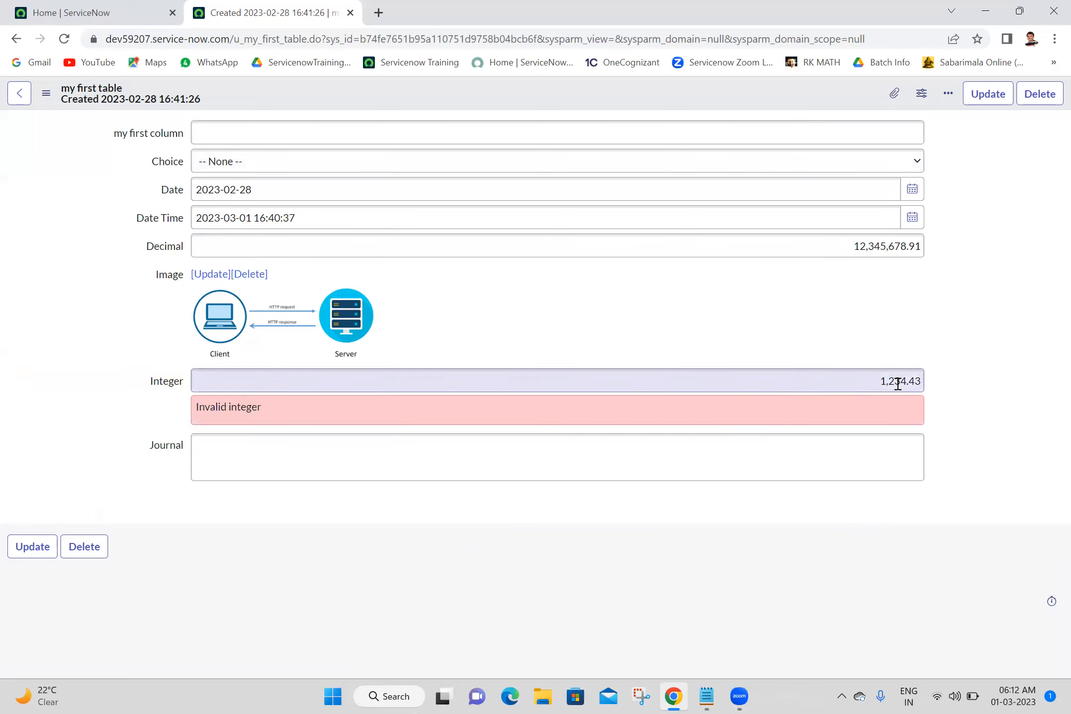
Set the Integer field to 123 and save the record.
triple_click(869, 385)
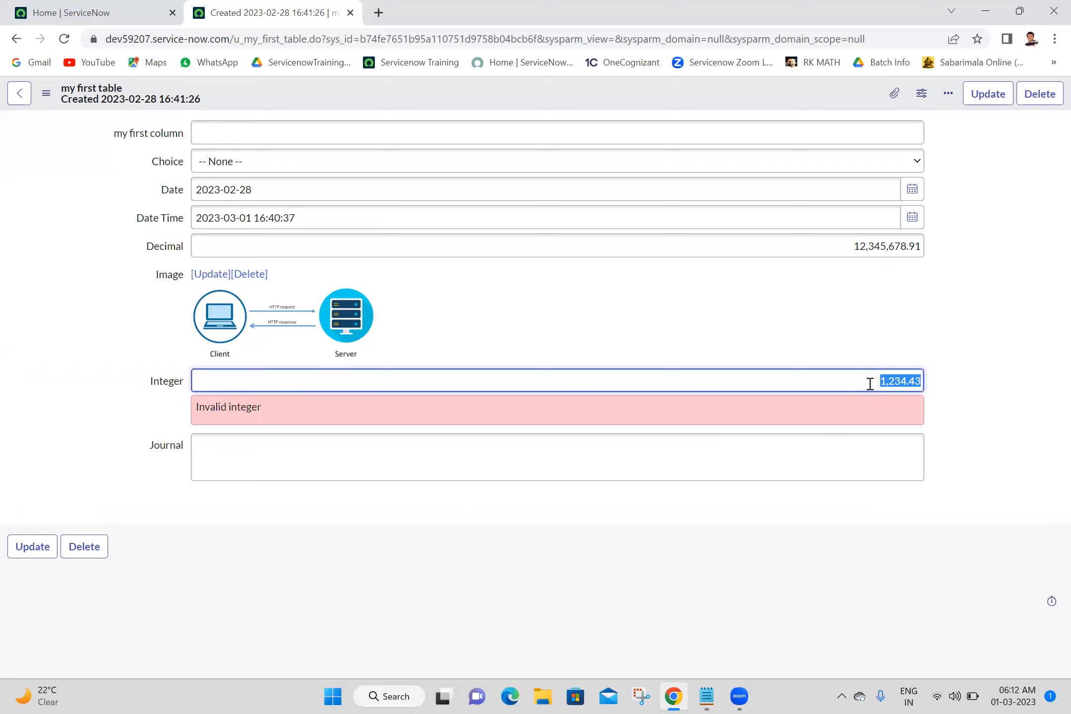
type("123")
left_click(1037, 324)
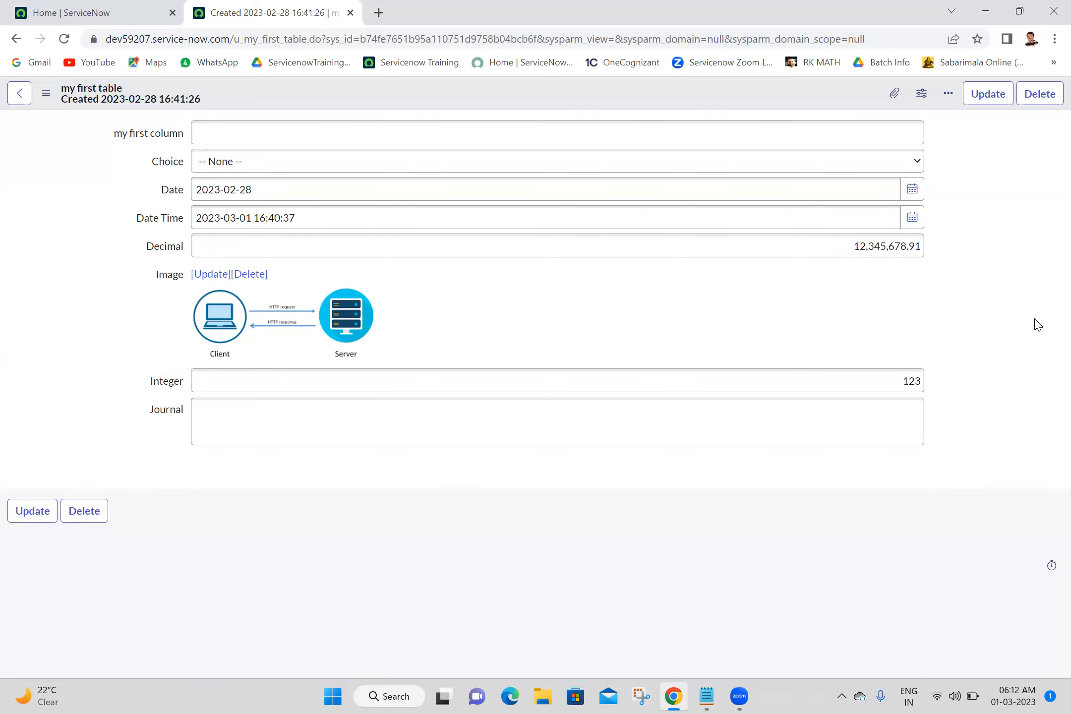
right_click(705, 99)
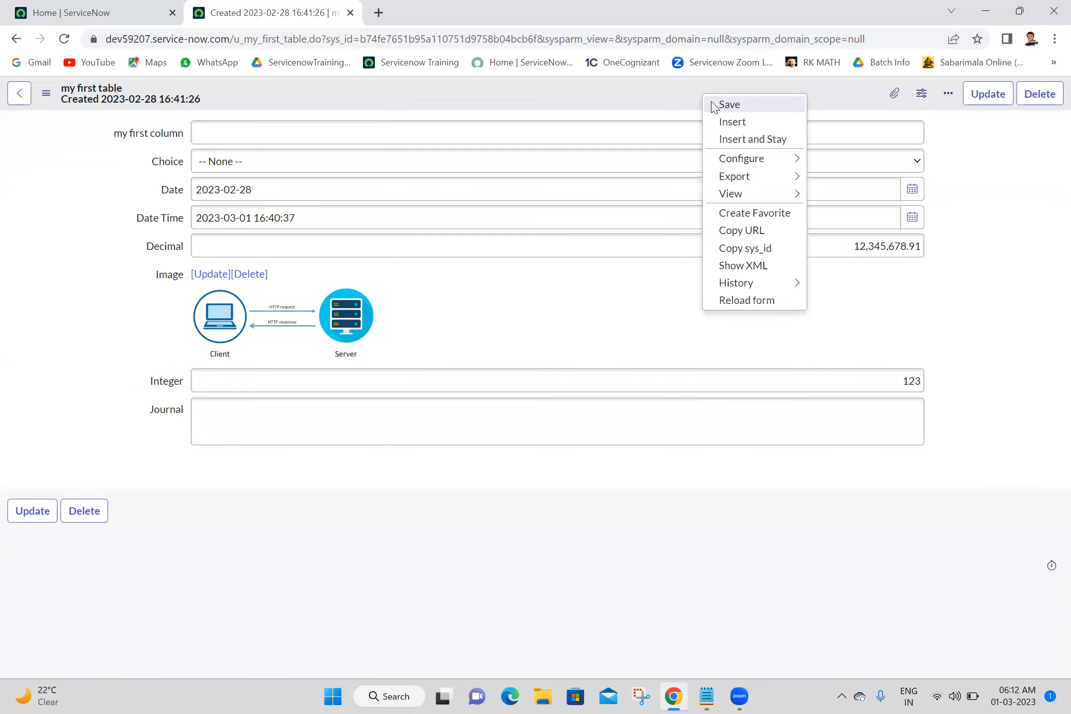
left_click(714, 106)
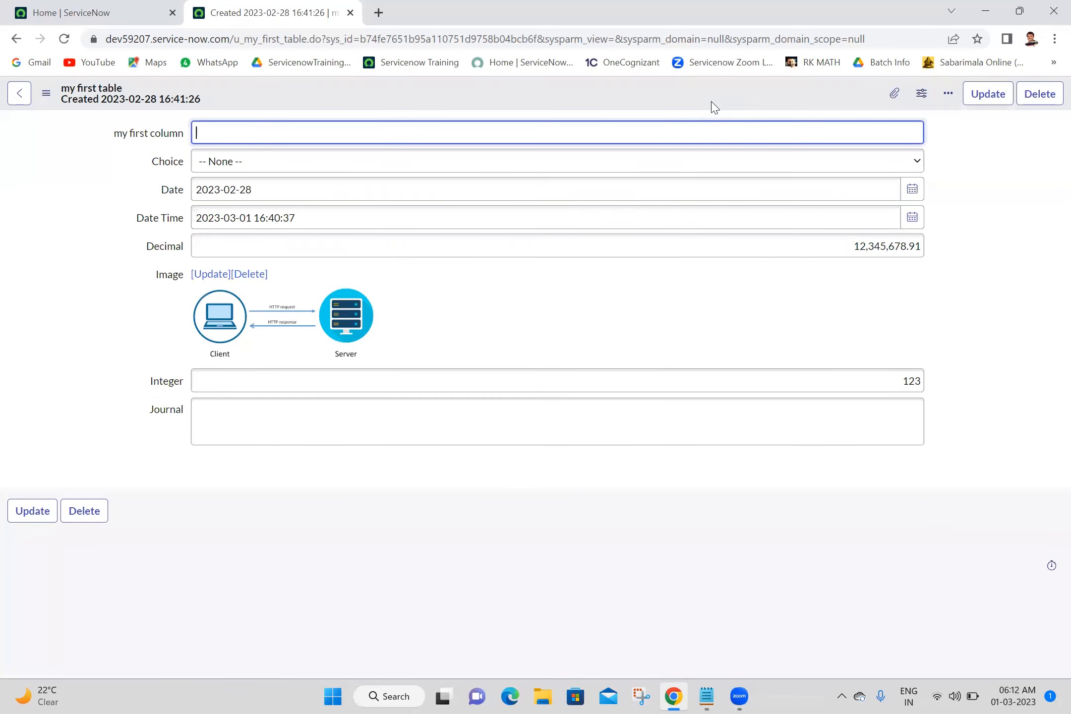
Add a Journal entry reading testing and save the record.
left_click(951, 376)
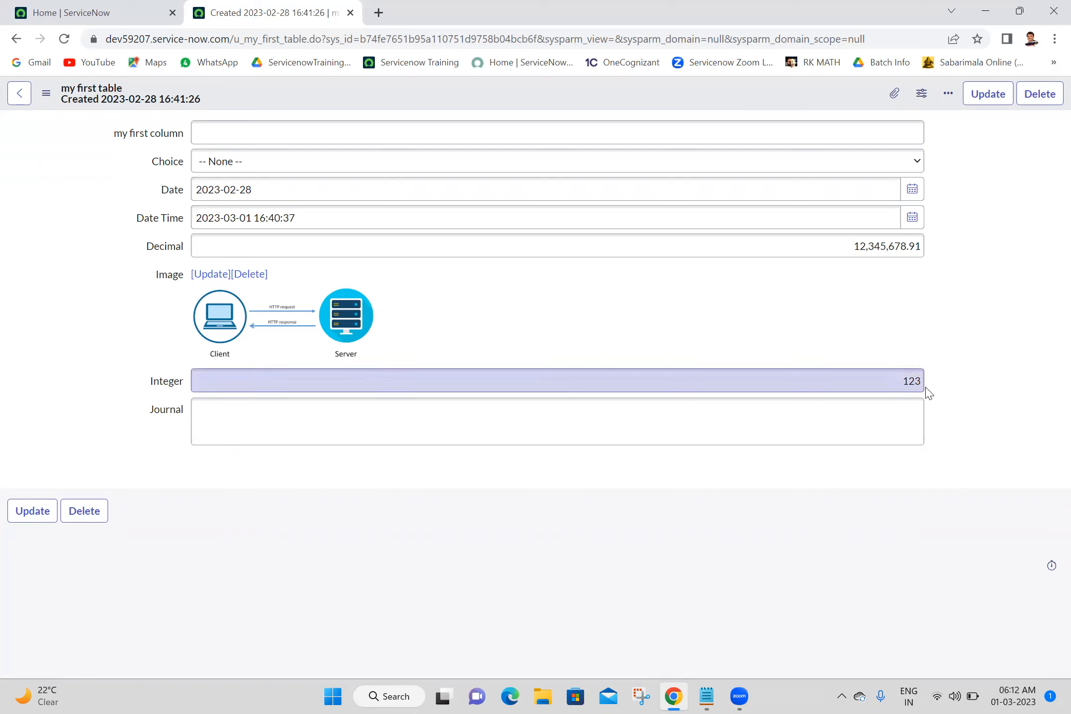
left_click(716, 420)
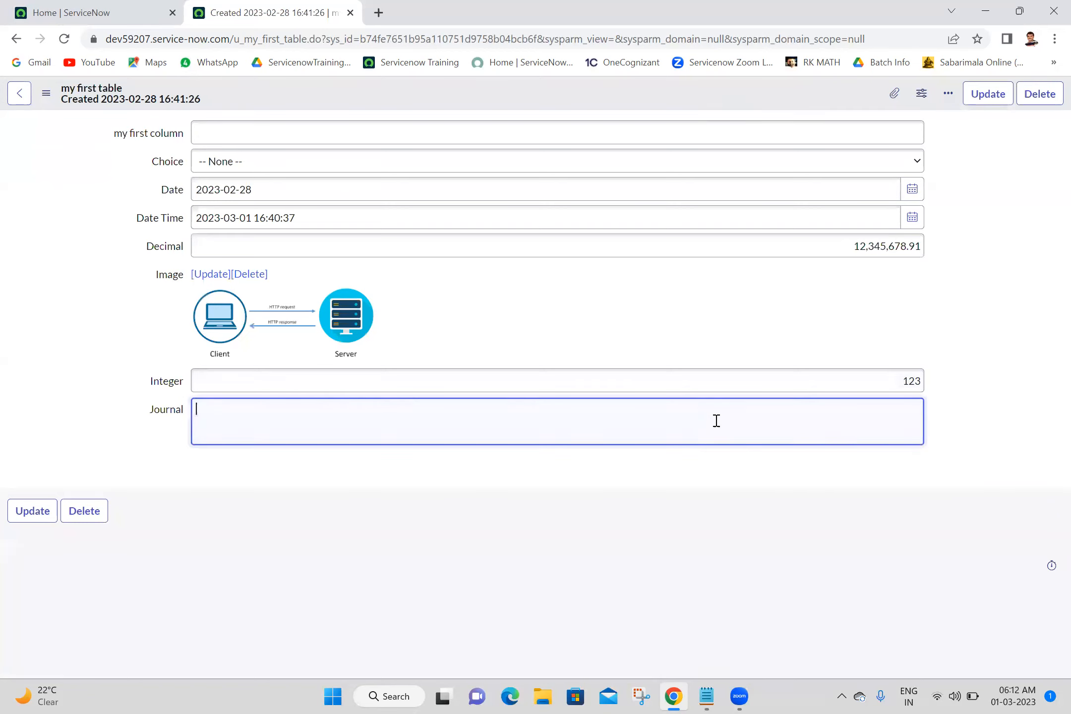
type("testing")
right_click(679, 94)
left_click(687, 101)
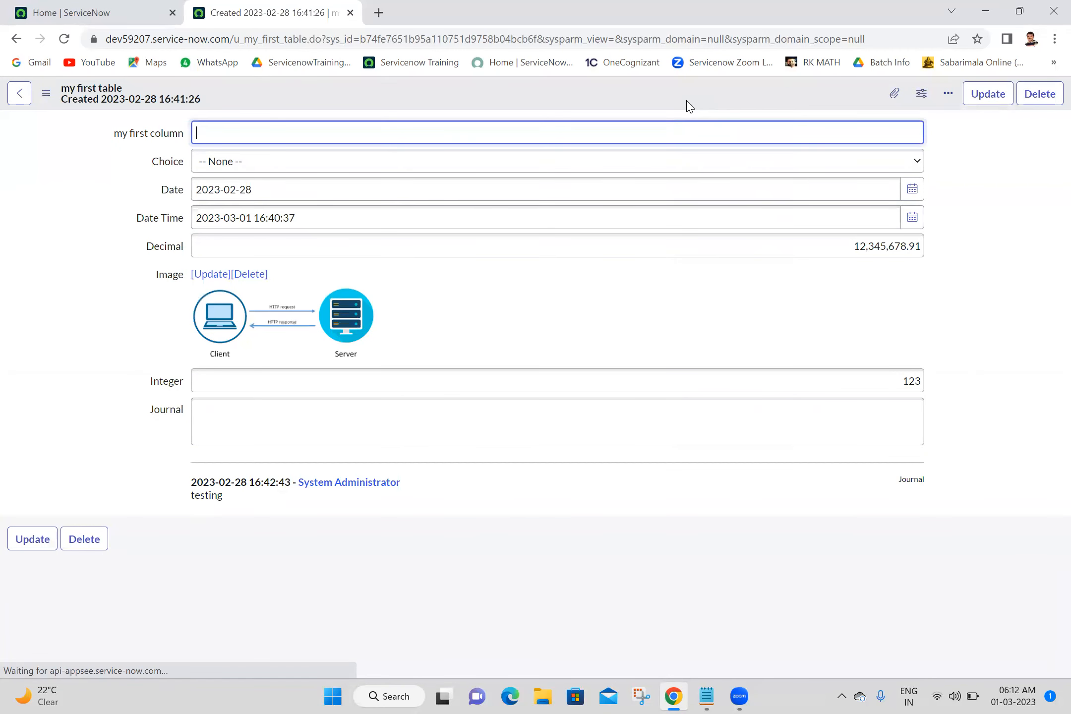
Add a second Journal entry reading hello and save the record.
left_click(573, 424)
type("hello")
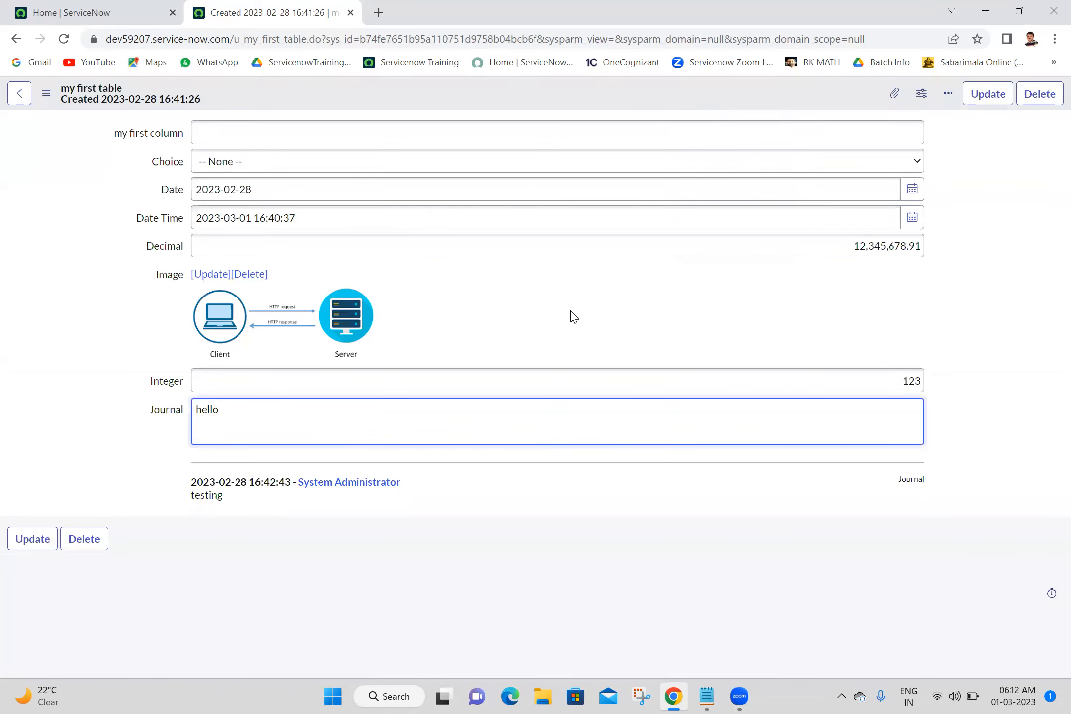
right_click(585, 104)
left_click(598, 115)
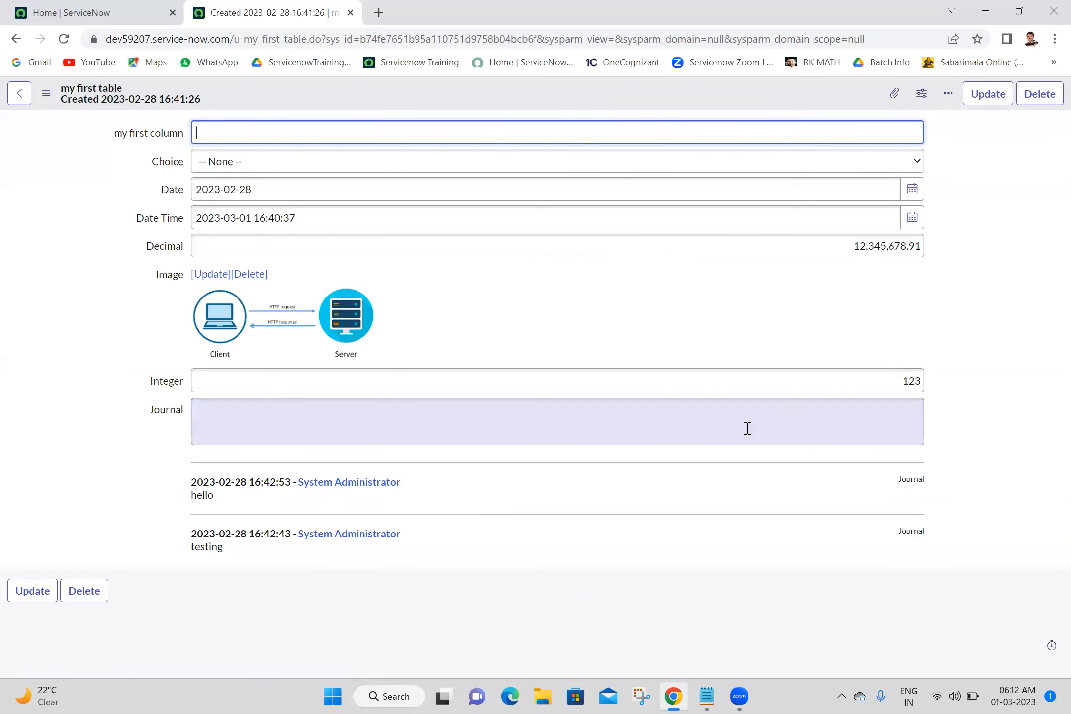
left_click(608, 422)
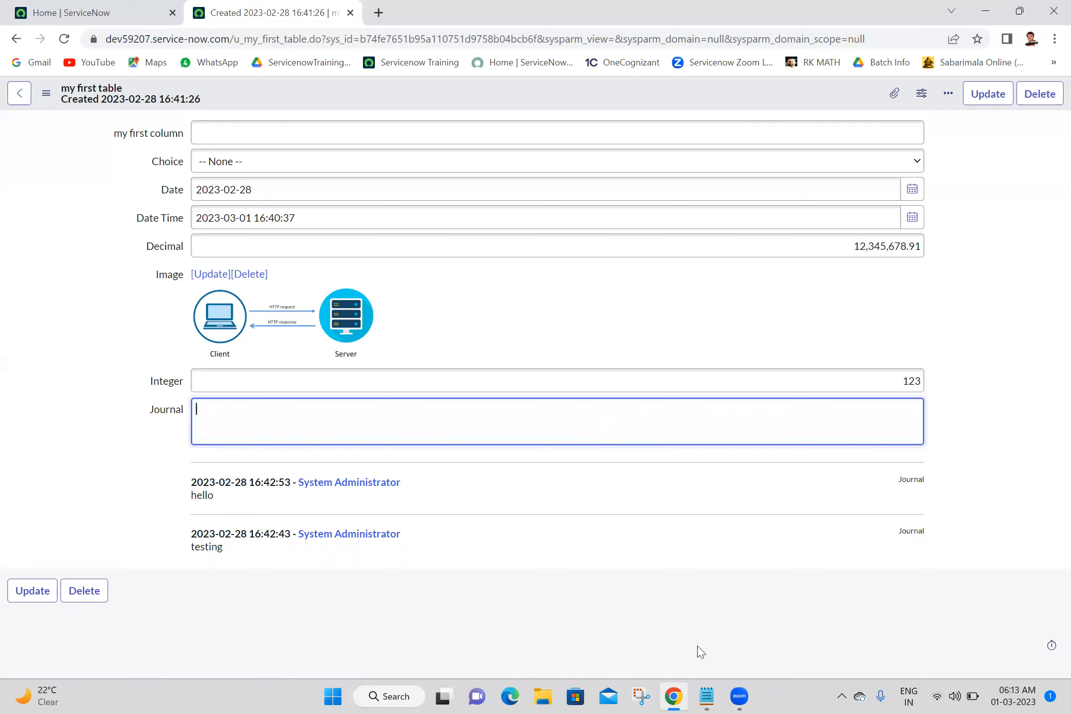
left_click(605, 689)
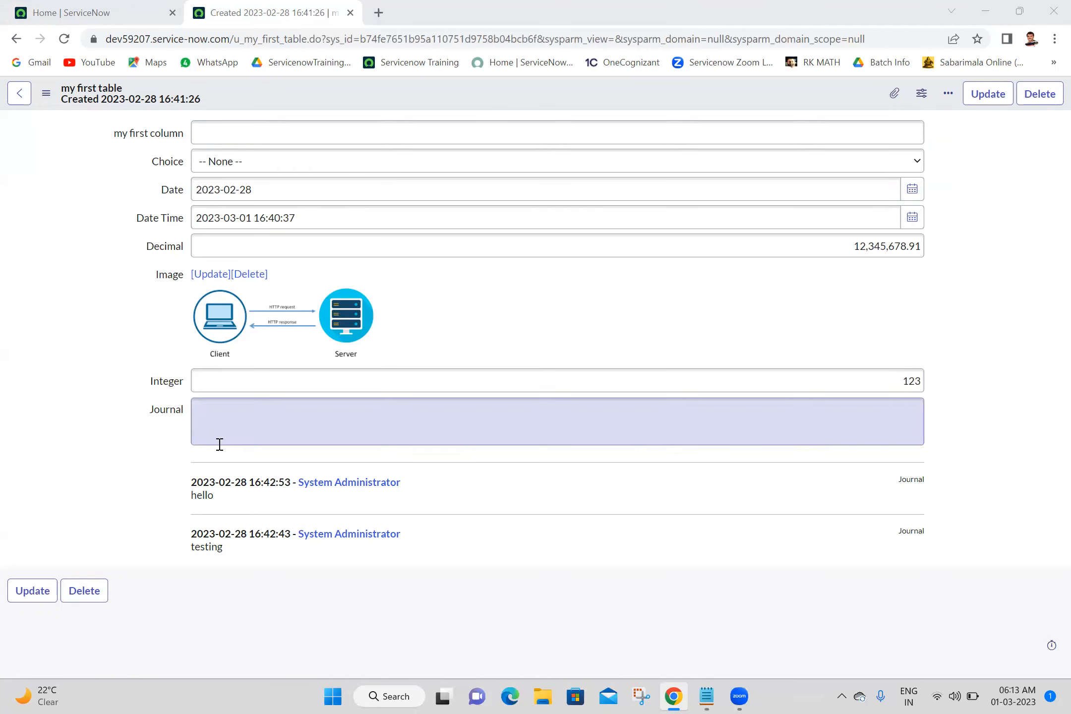
left_click(217, 412)
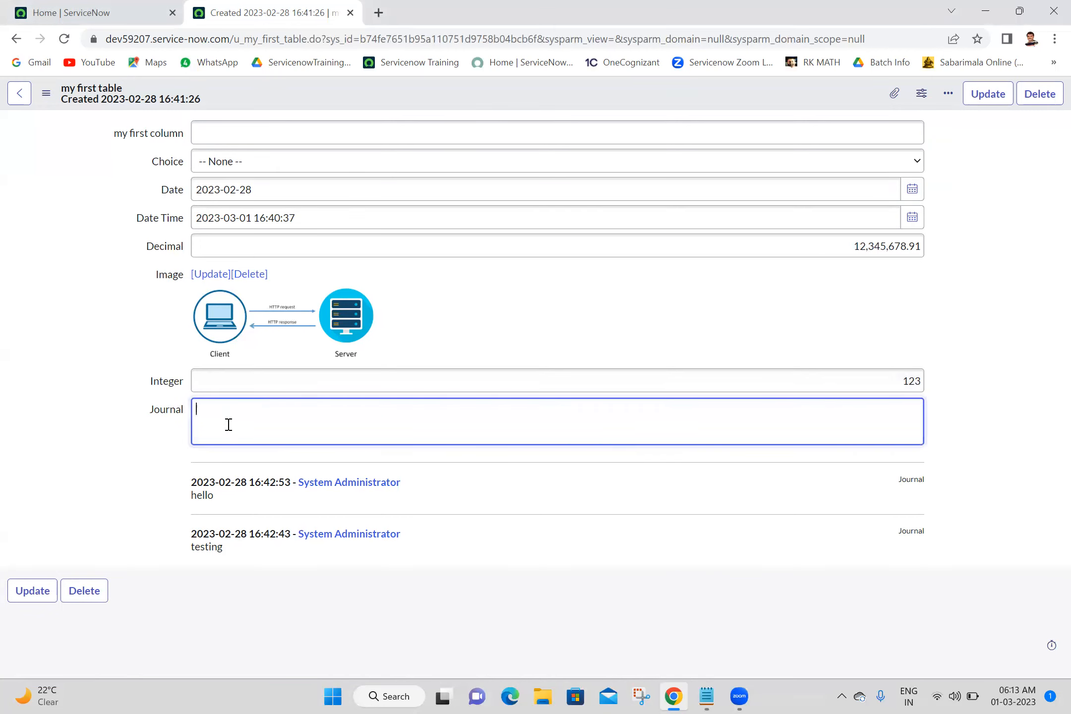
left_click(117, 431)
left_click(228, 436)
left_click(122, 425)
left_click(378, 414)
left_click(616, 689)
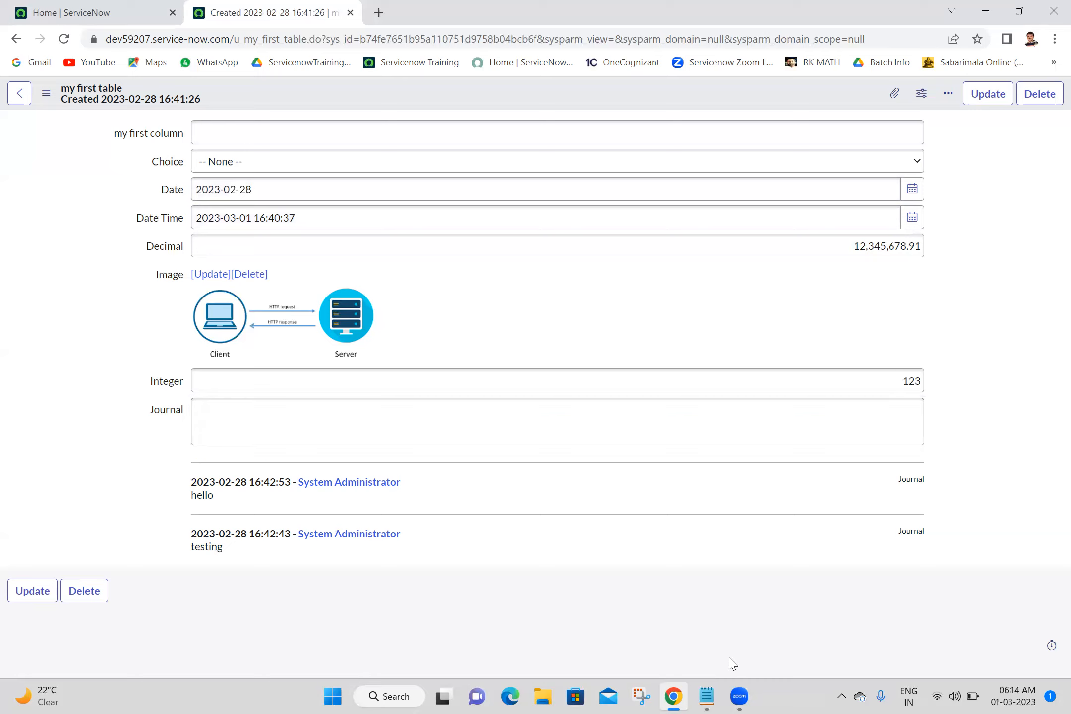
left_click(734, 636)
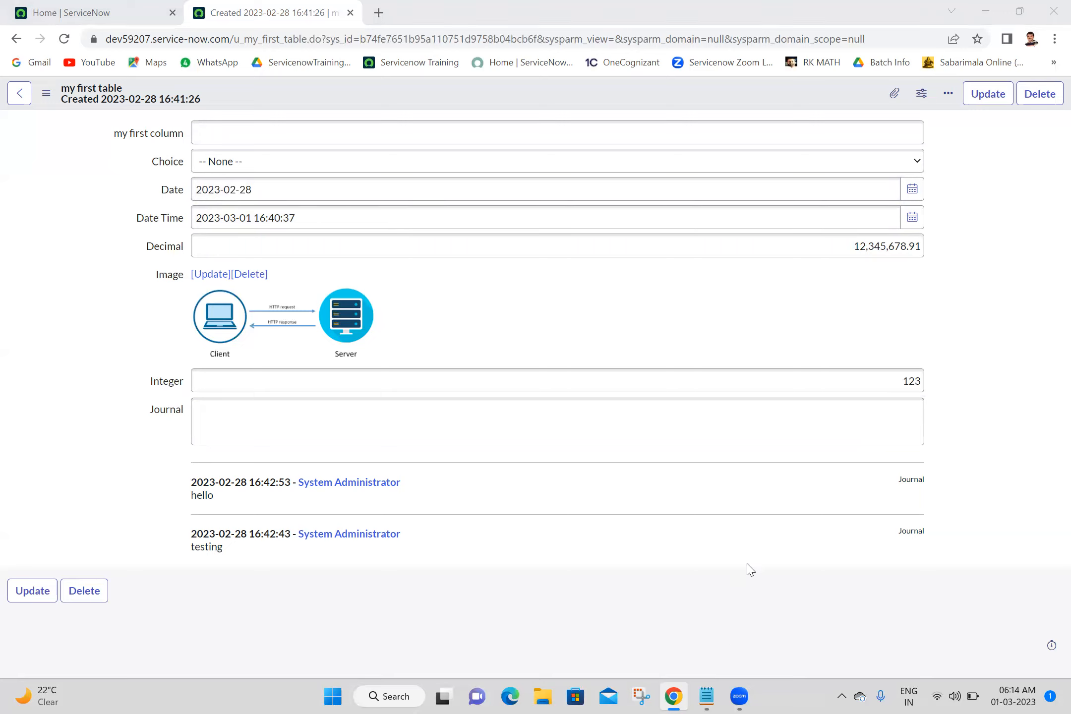
left_click(1003, 128)
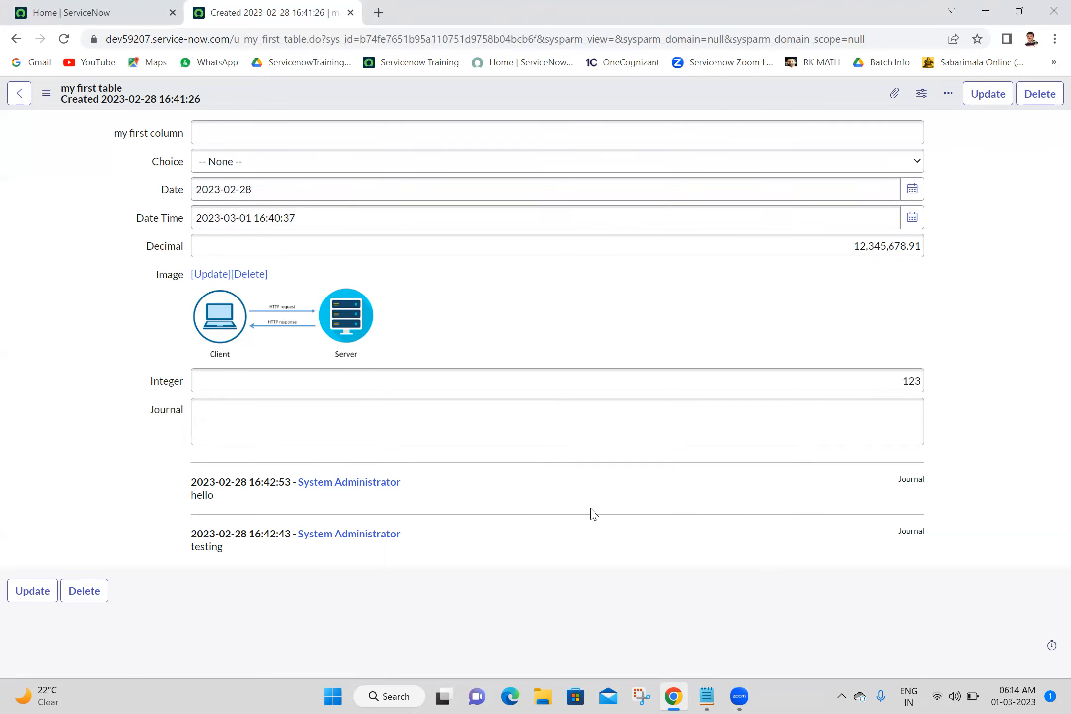
right_click(597, 89)
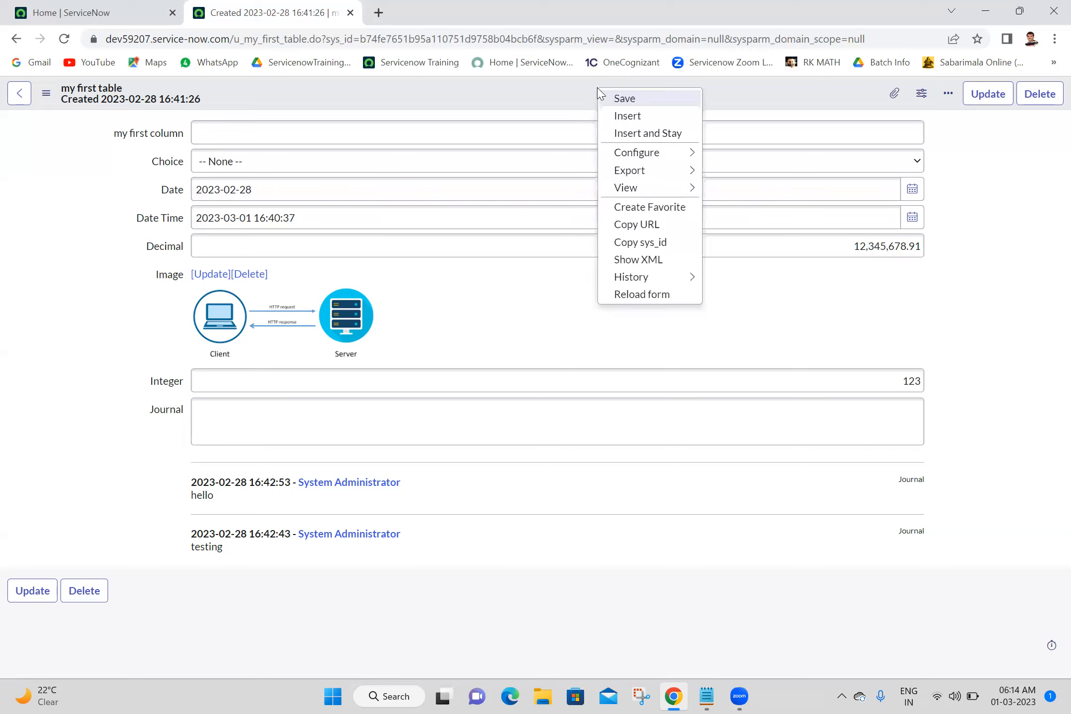
Open the form layout configuration for my first table.
mouse_move(657, 158)
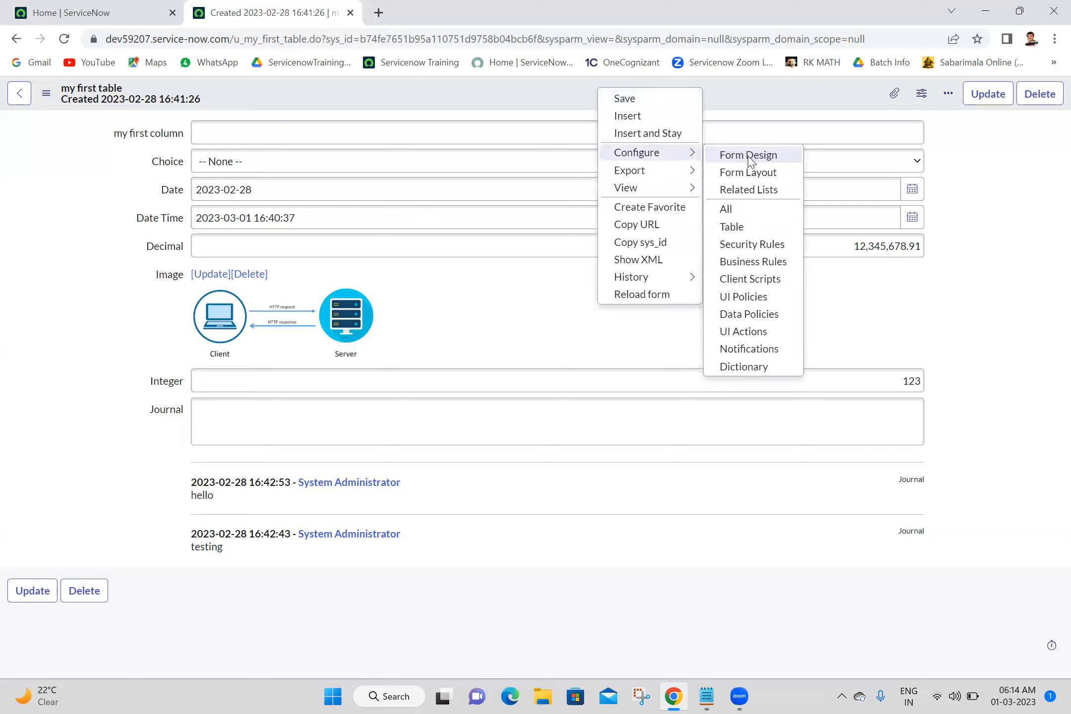
left_click(750, 172)
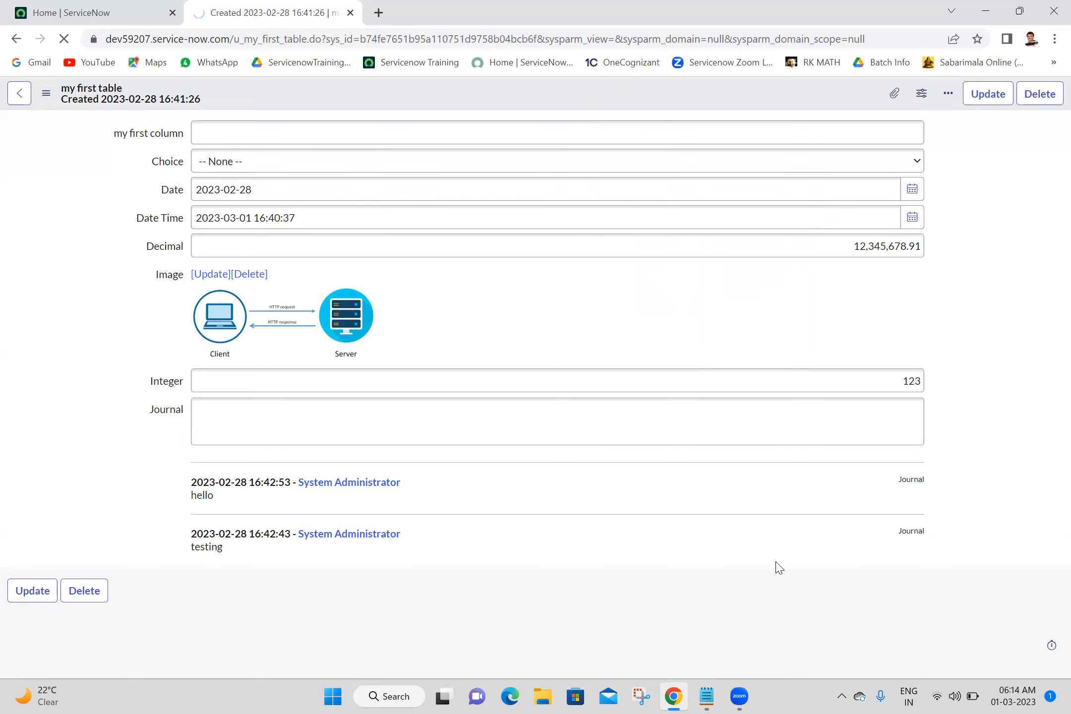
left_click(707, 696)
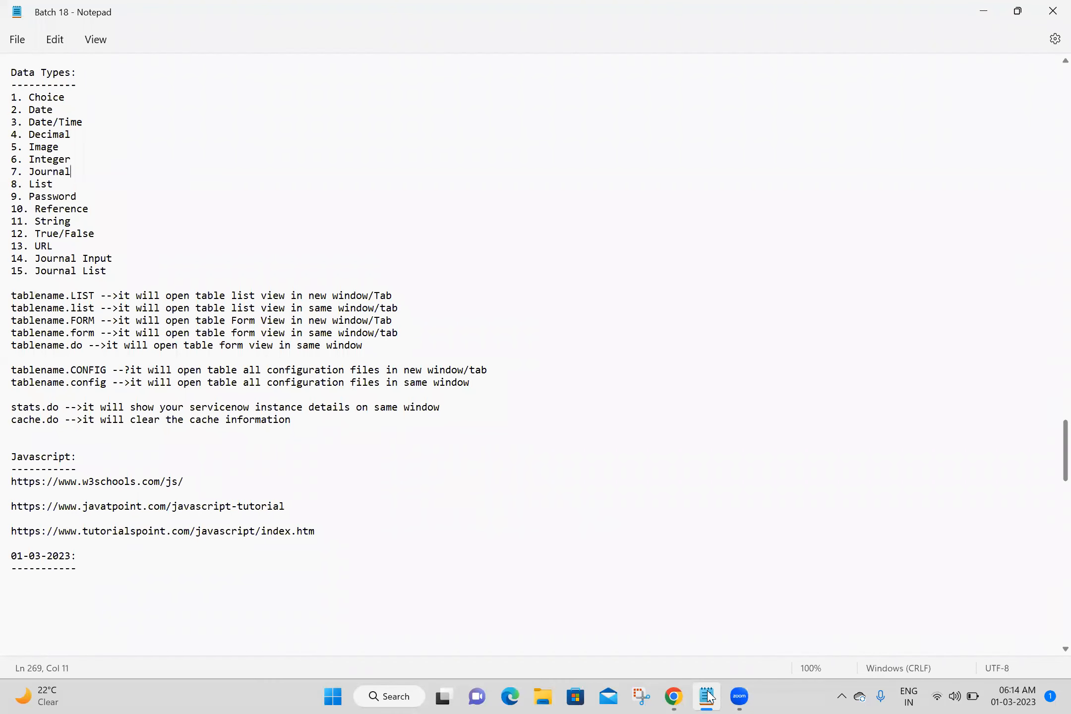
left_click(708, 695)
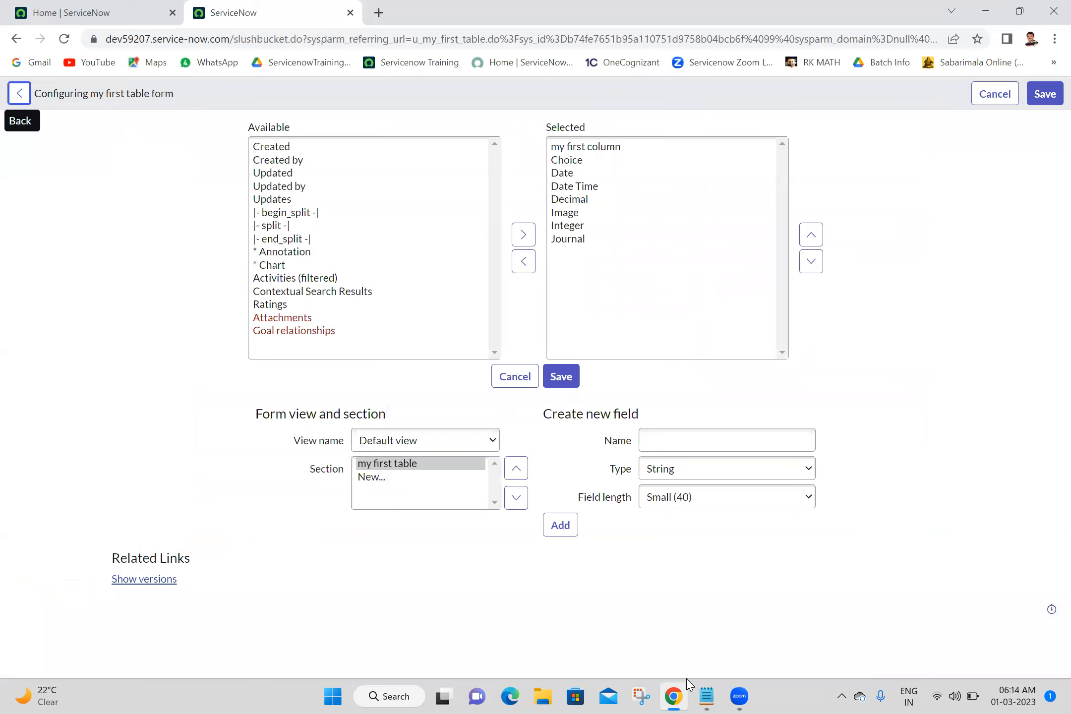
Add a new List field named List that references the User [sys_user] table.
left_click(738, 432)
type("List")
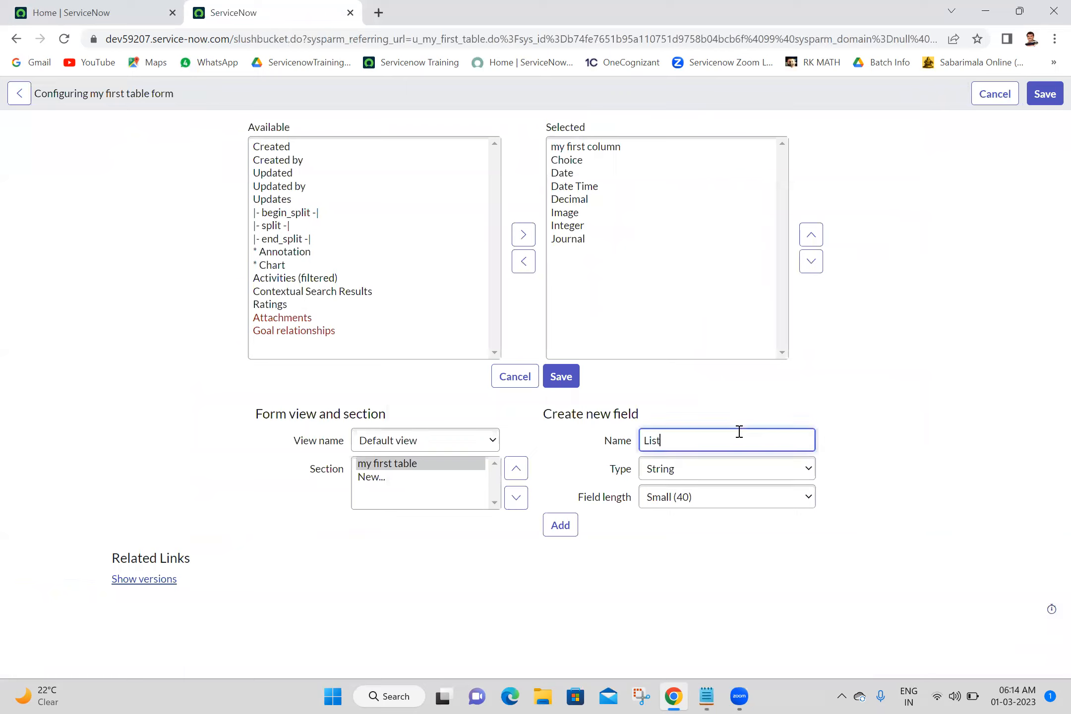
left_click(698, 477)
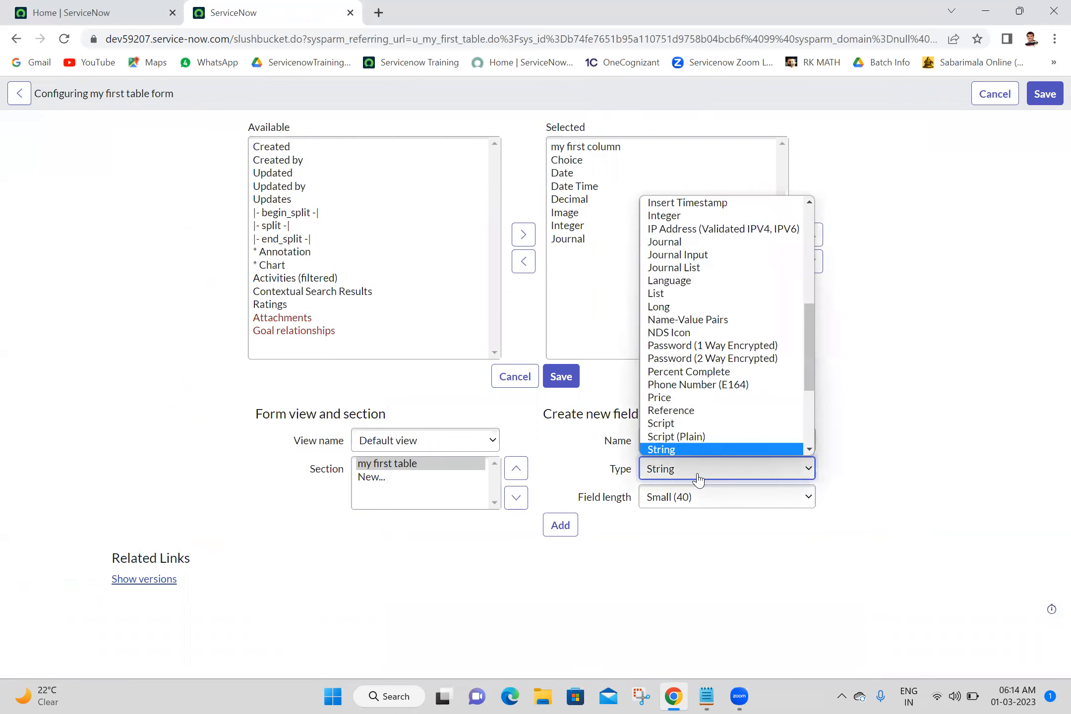
key("l")
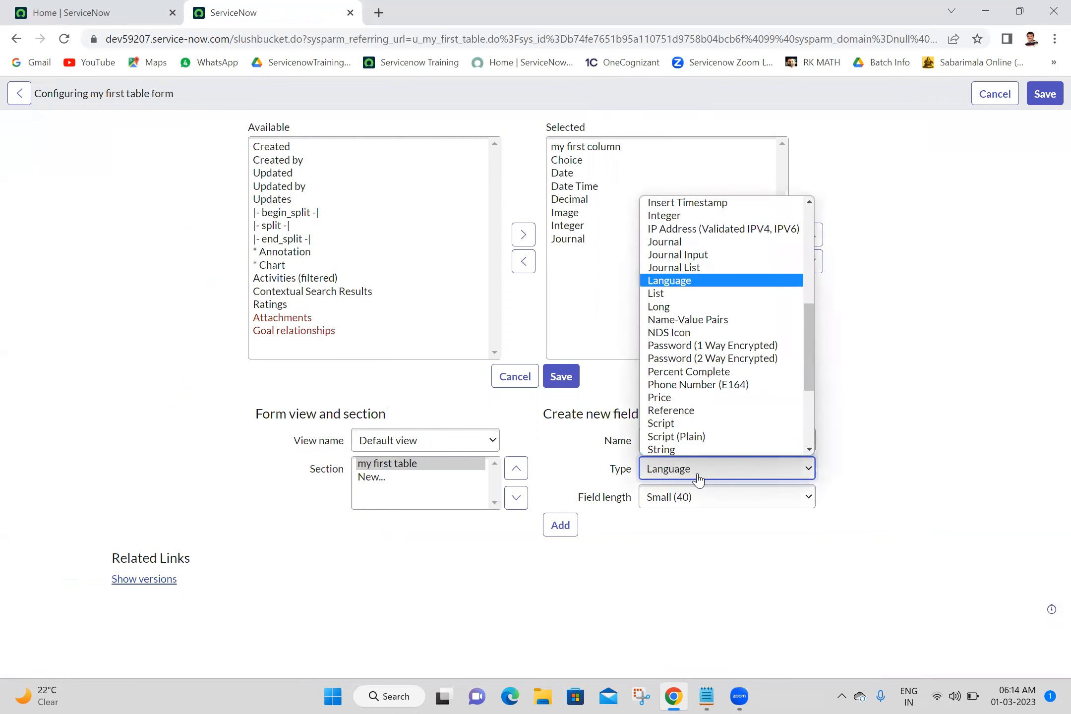
left_click(705, 295)
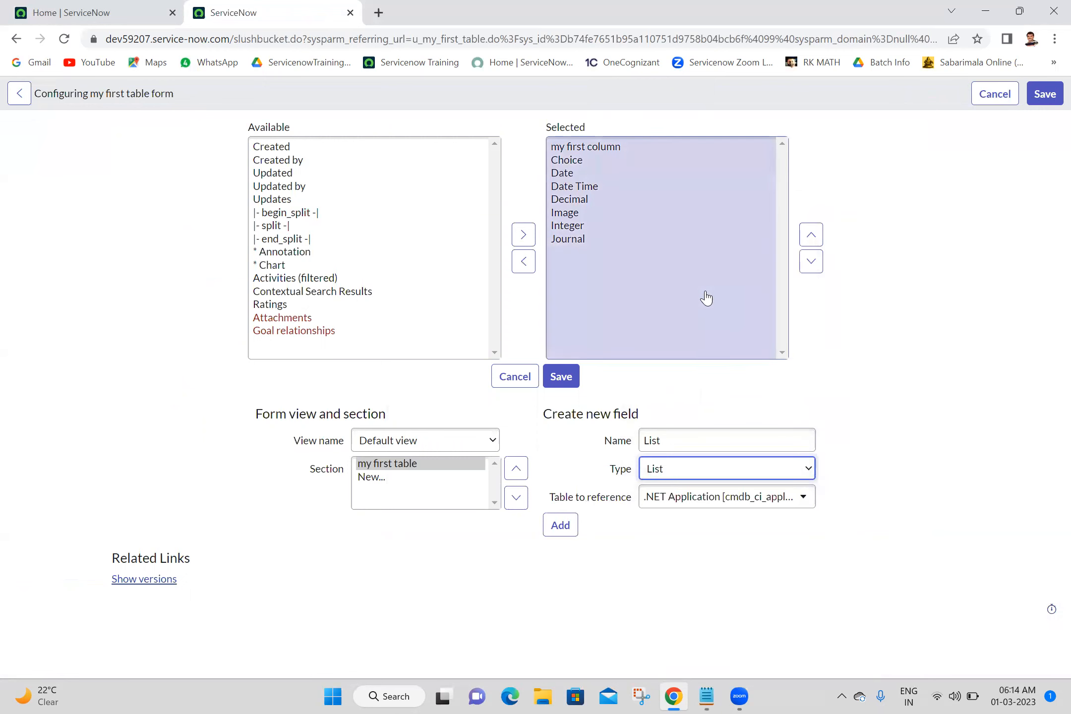
left_click(909, 395)
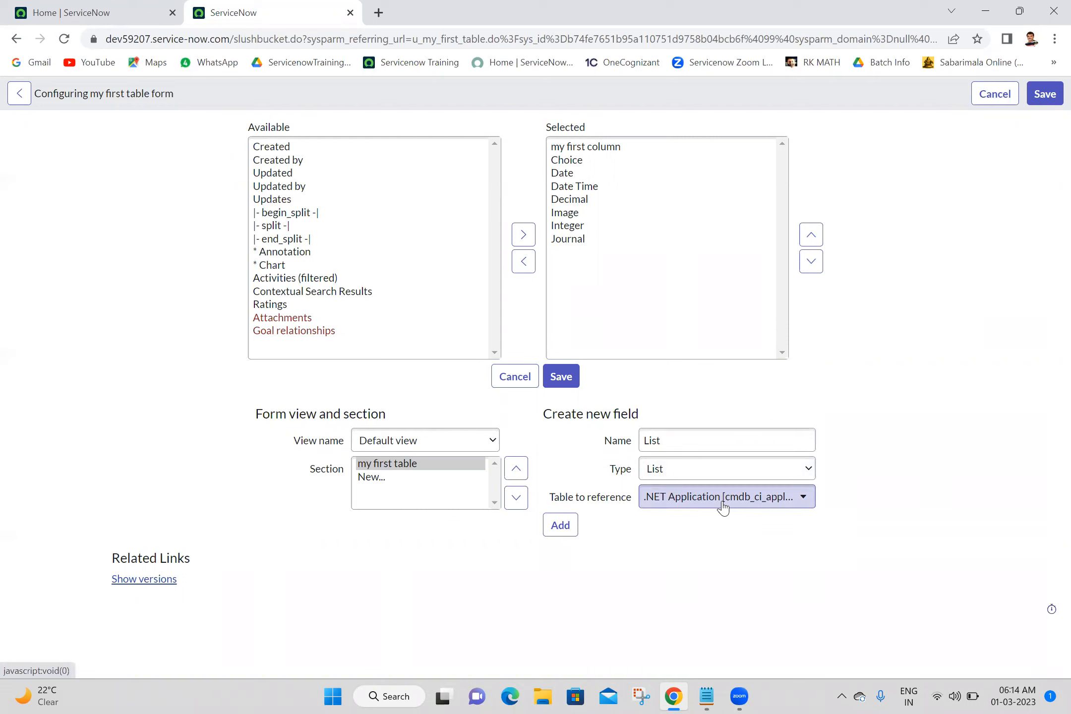
left_click(722, 497)
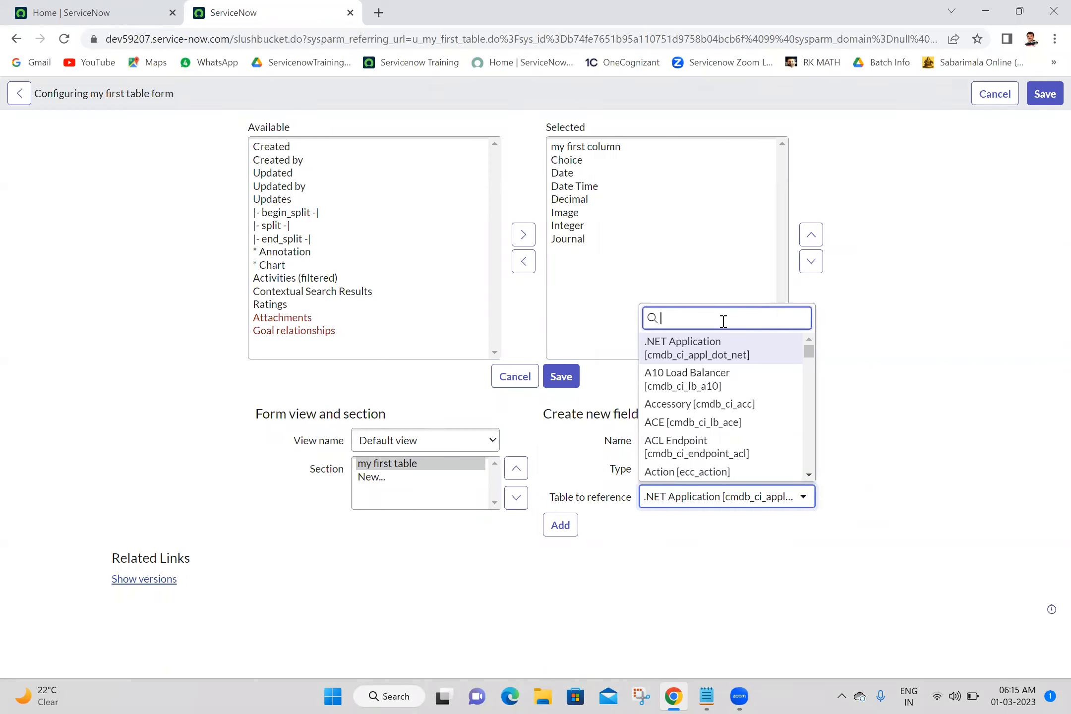
type("sys_user")
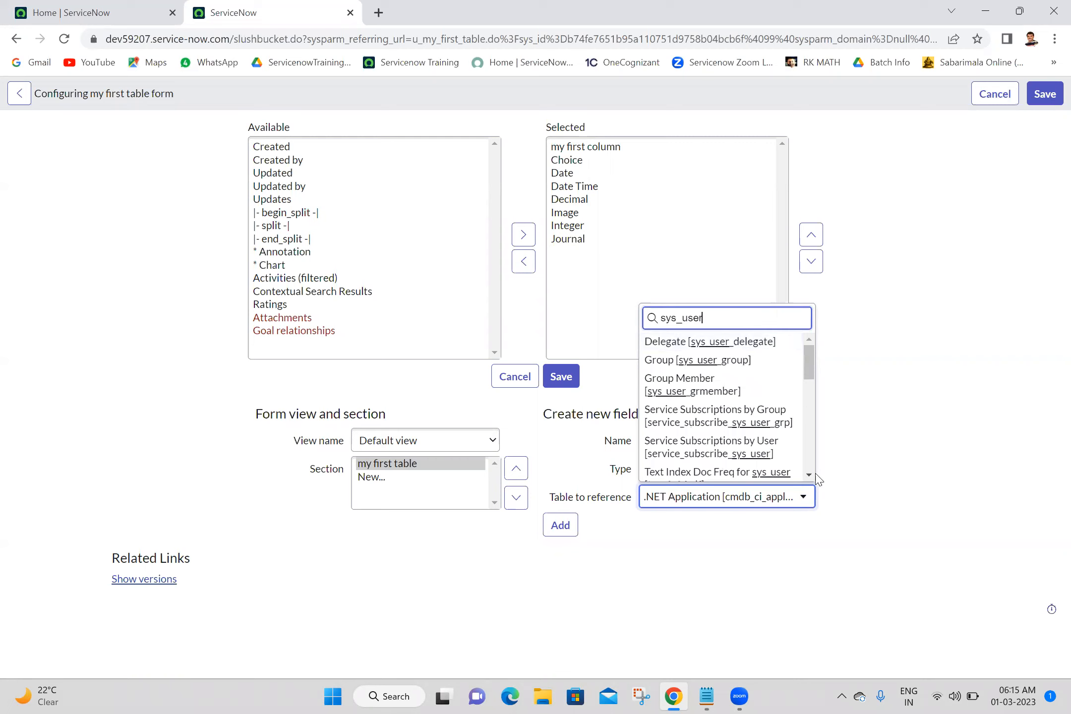
left_click_drag(814, 479, 813, 478)
left_click(717, 425)
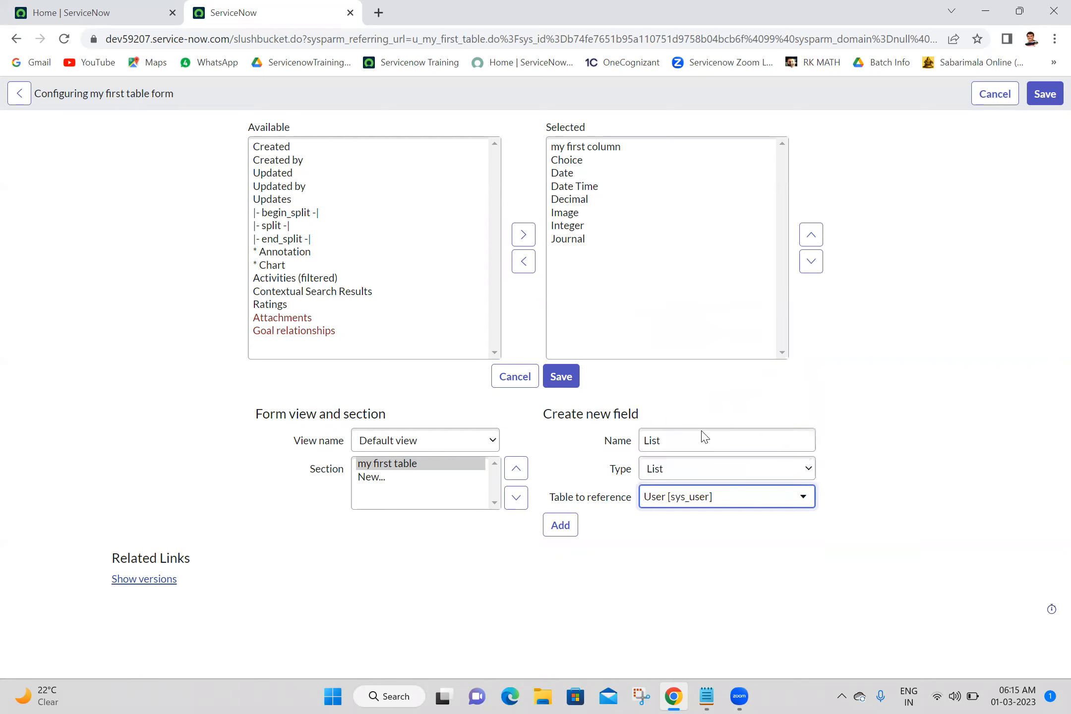
left_click(561, 524)
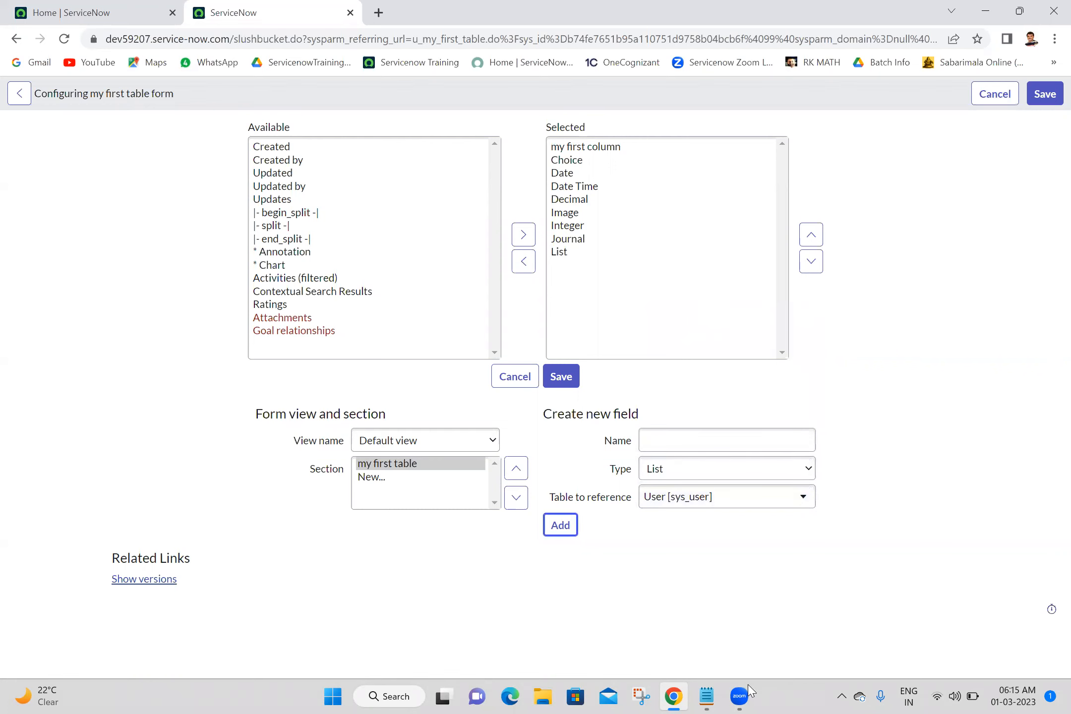
Add a new Reference field named Reference that references the User [sys_user] table.
left_click(708, 697)
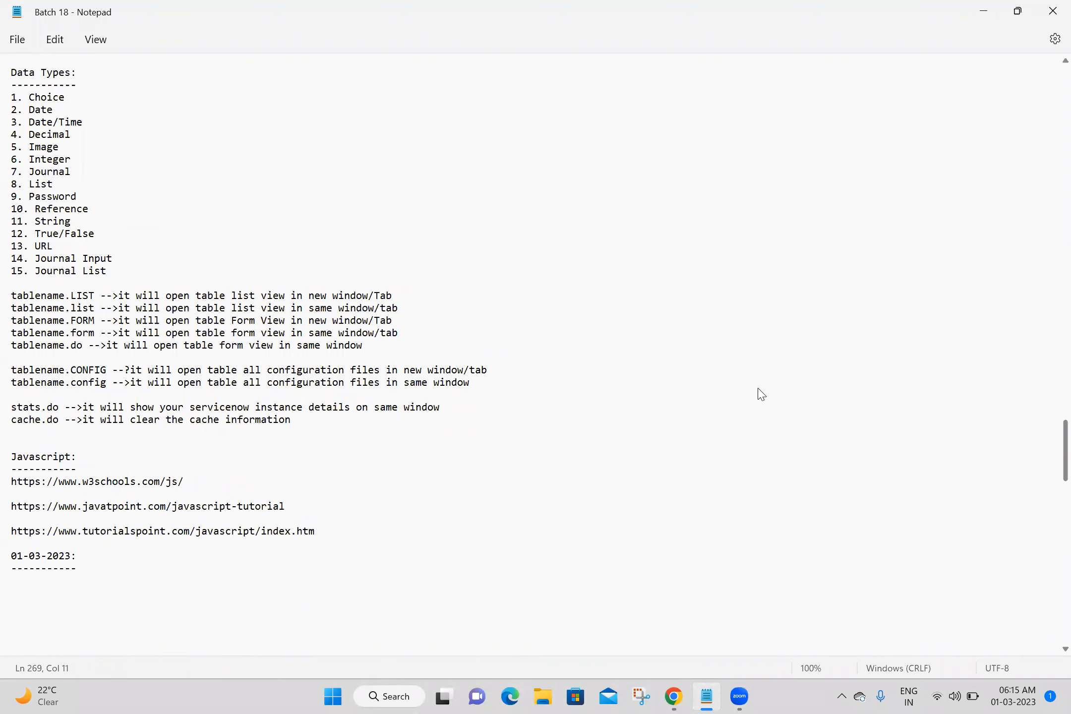
key("alt+Tab")
type("ference")
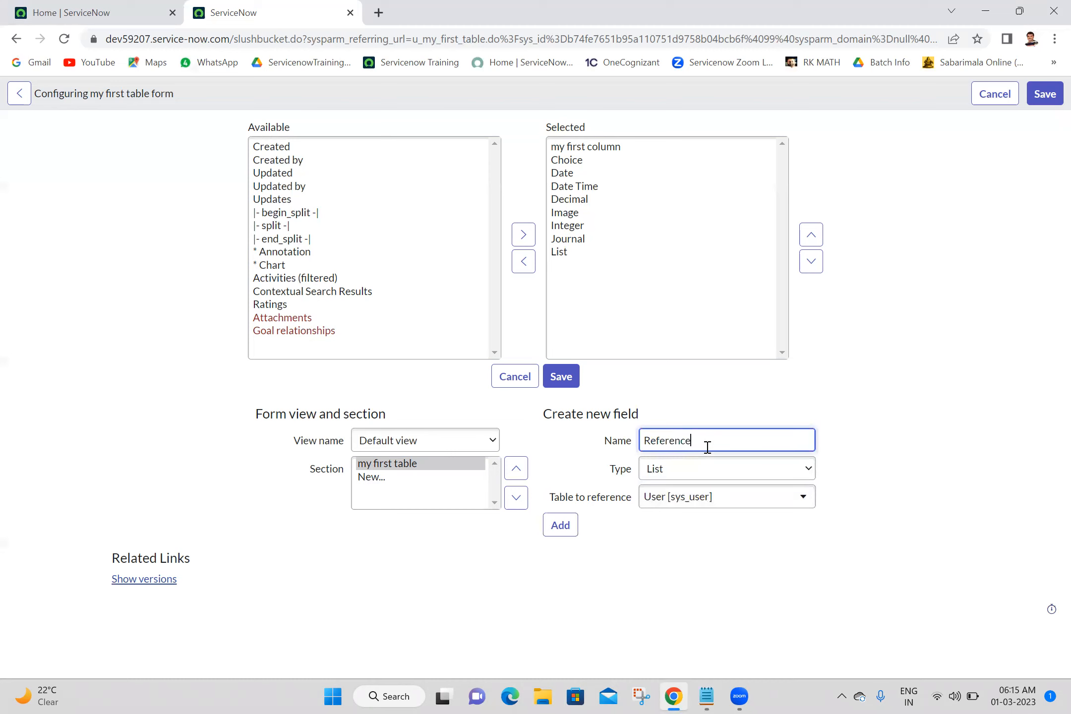
left_click(717, 475)
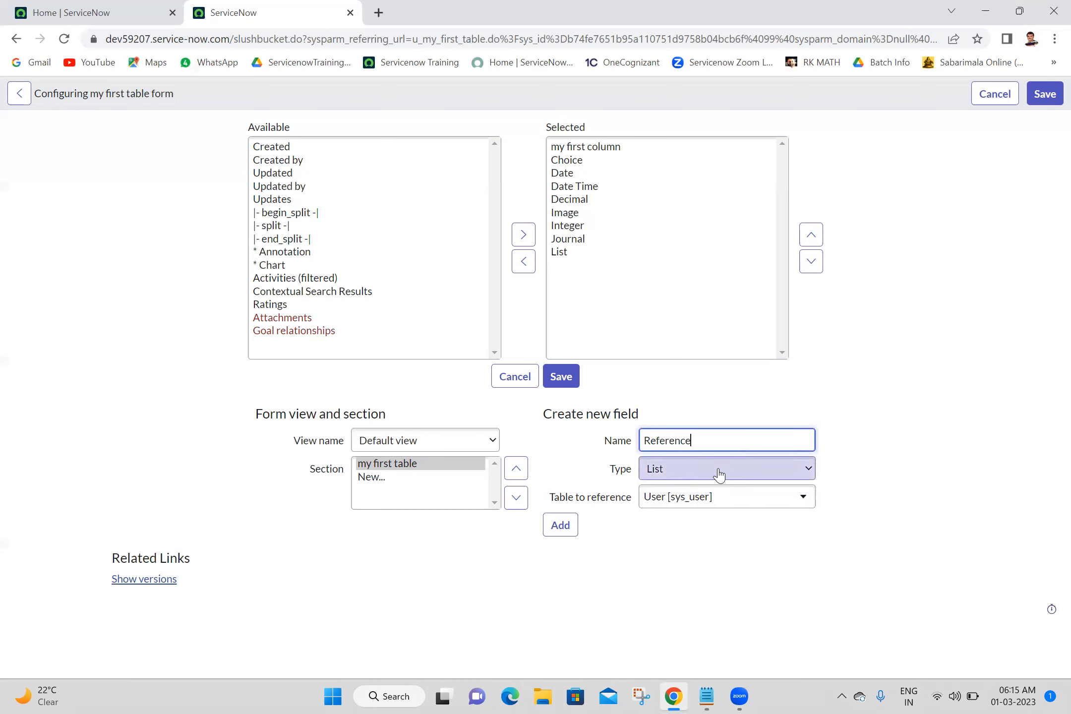
key("r")
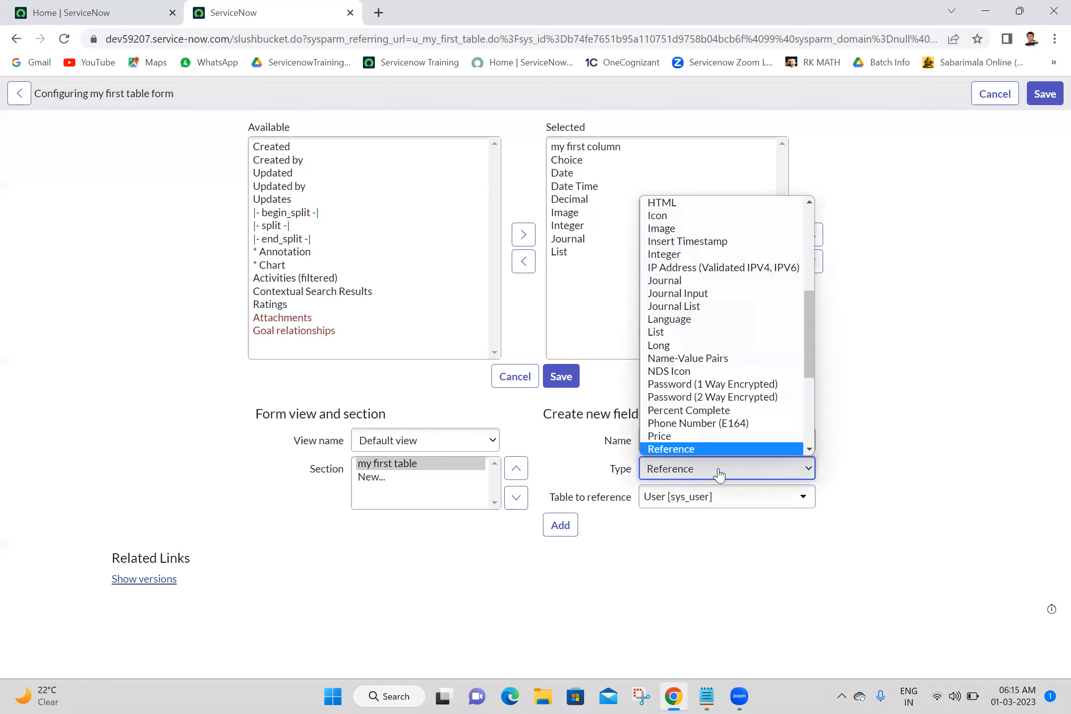
left_click(718, 474)
left_click(914, 462)
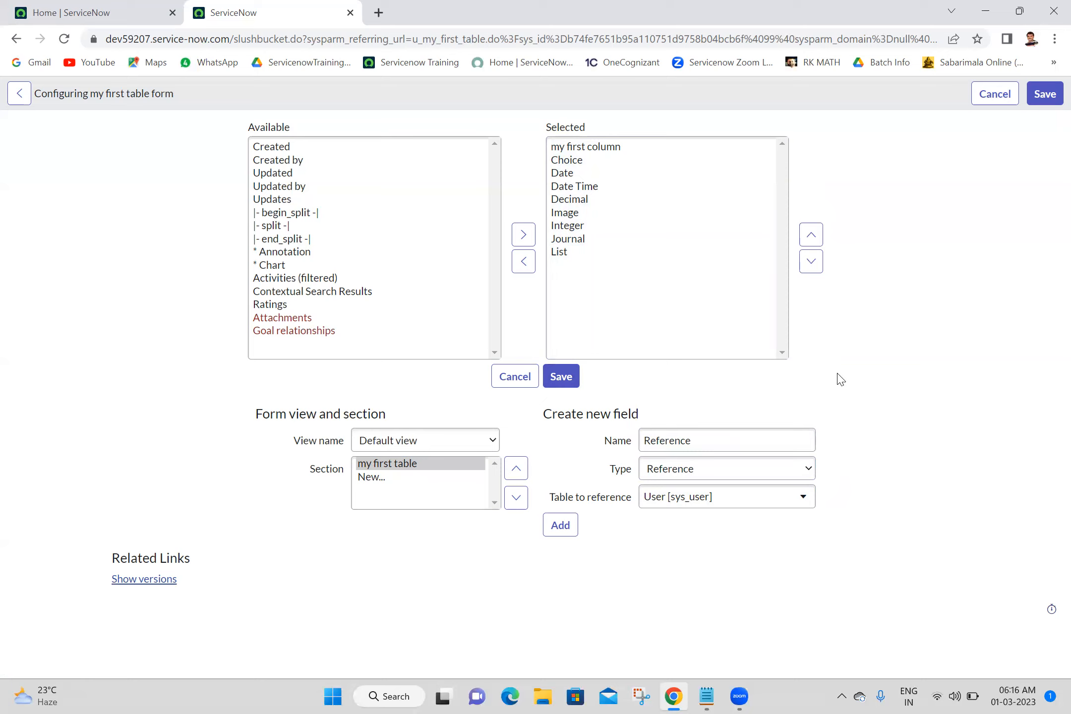
left_click(563, 526)
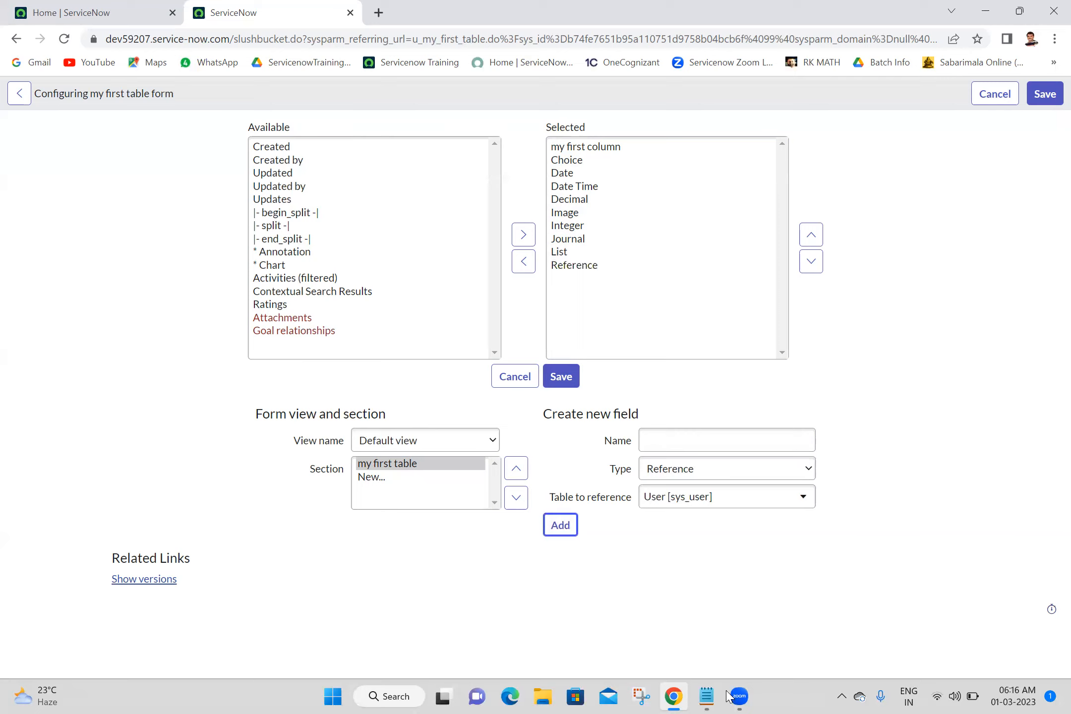
Add a new field named Password of type Password (1 Way Encrypted).
left_click(707, 696)
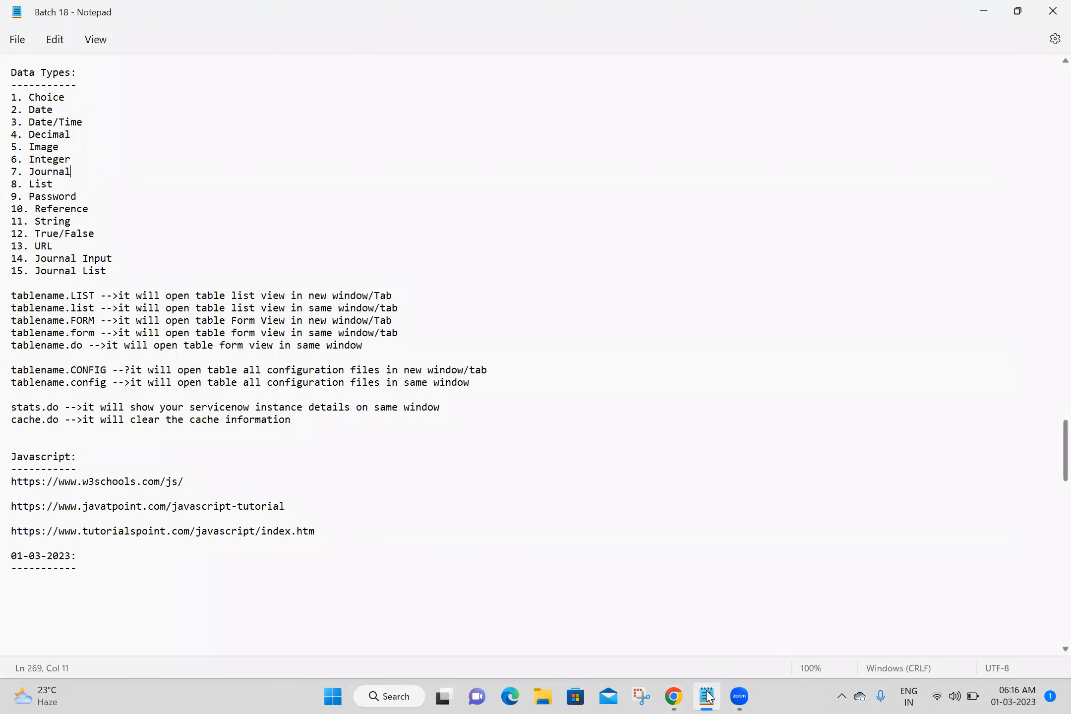
left_click(707, 696)
left_click(735, 428)
type("Password")
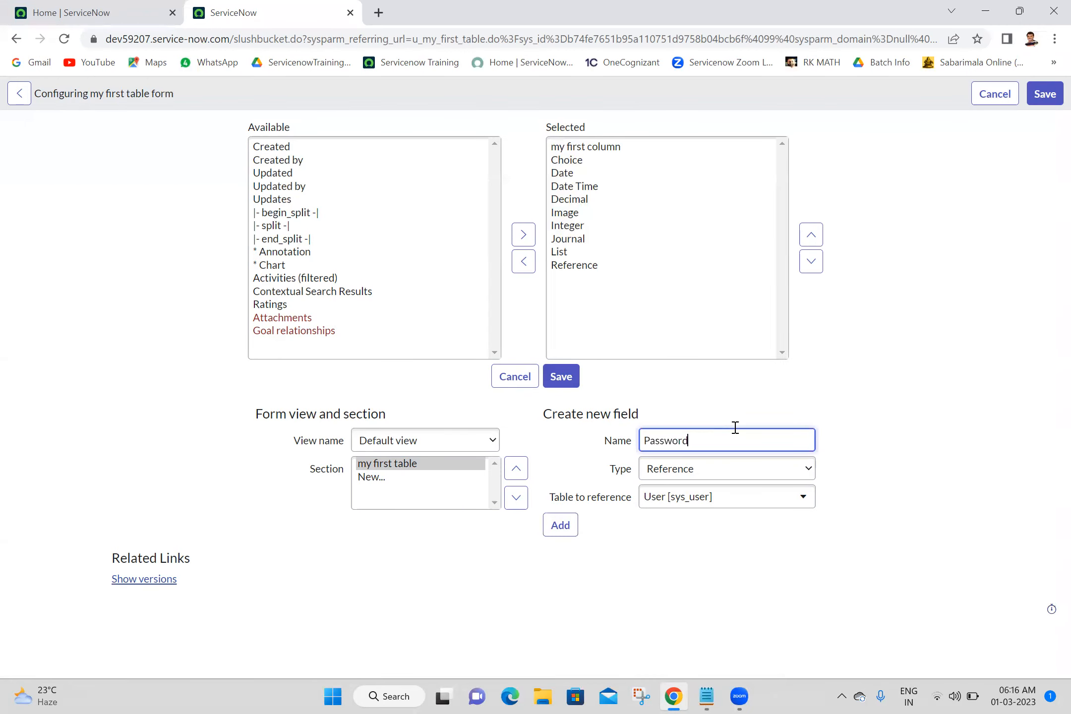
left_click(714, 469)
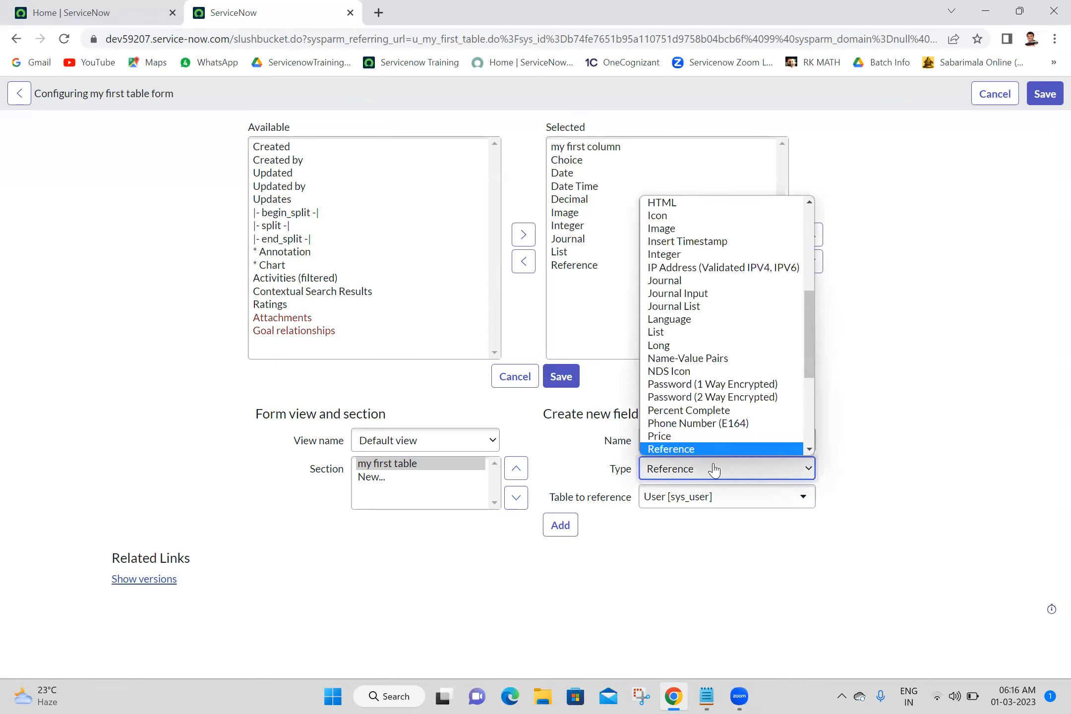
left_click(747, 386)
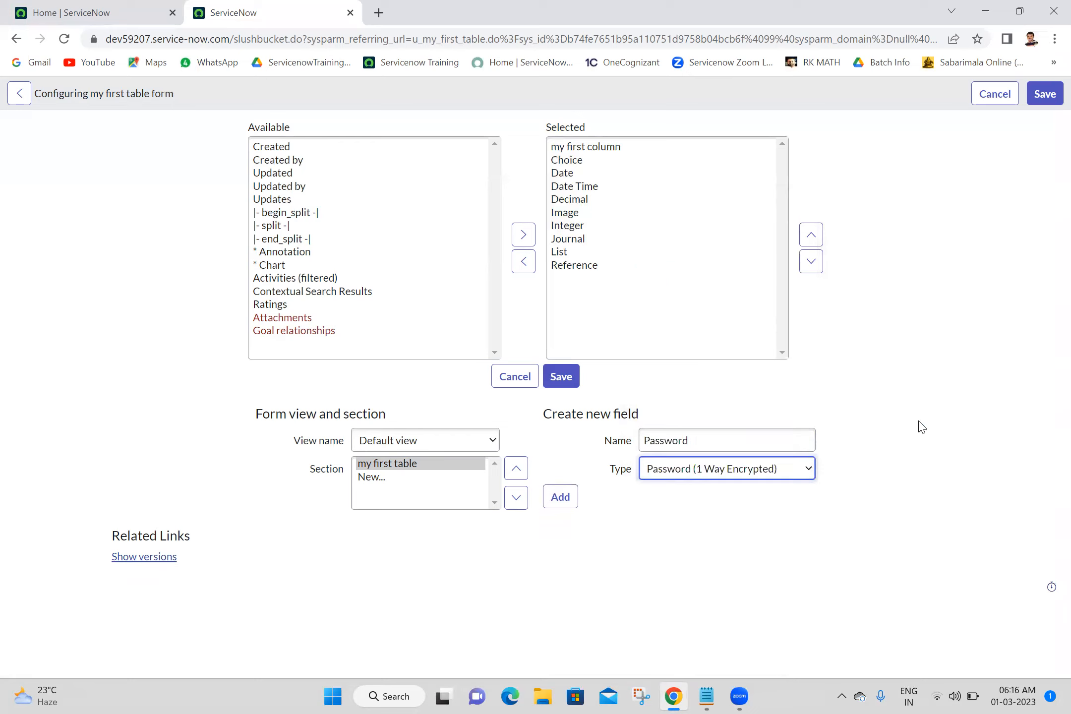
left_click(567, 506)
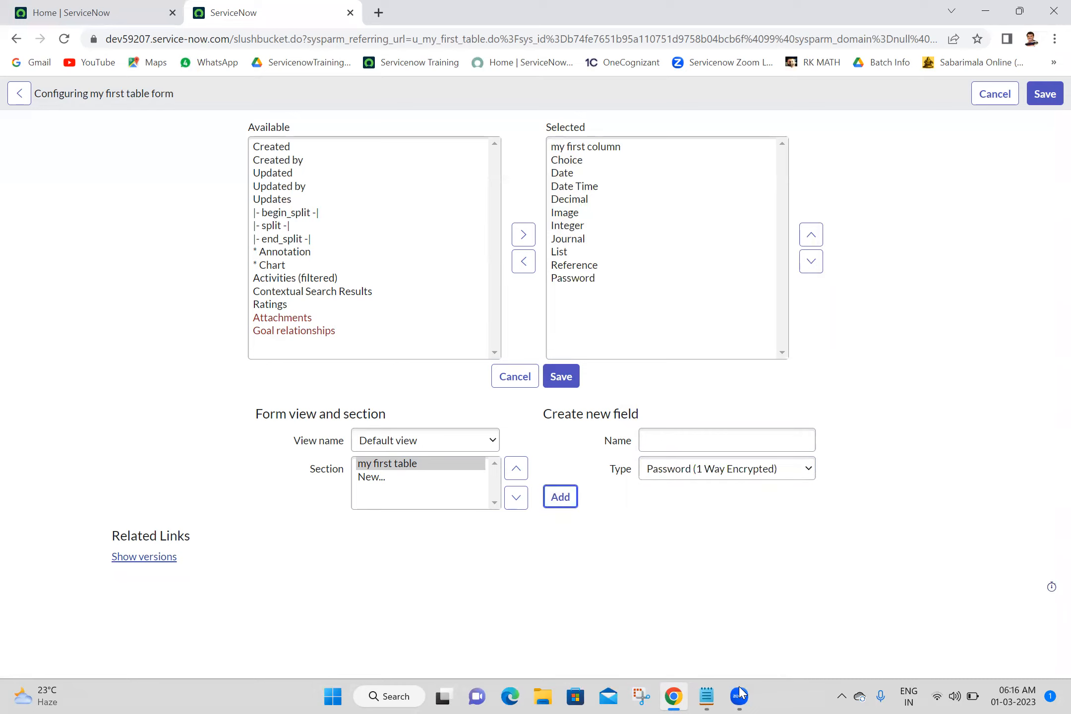
Add a new field named String of type String.
left_click(707, 695)
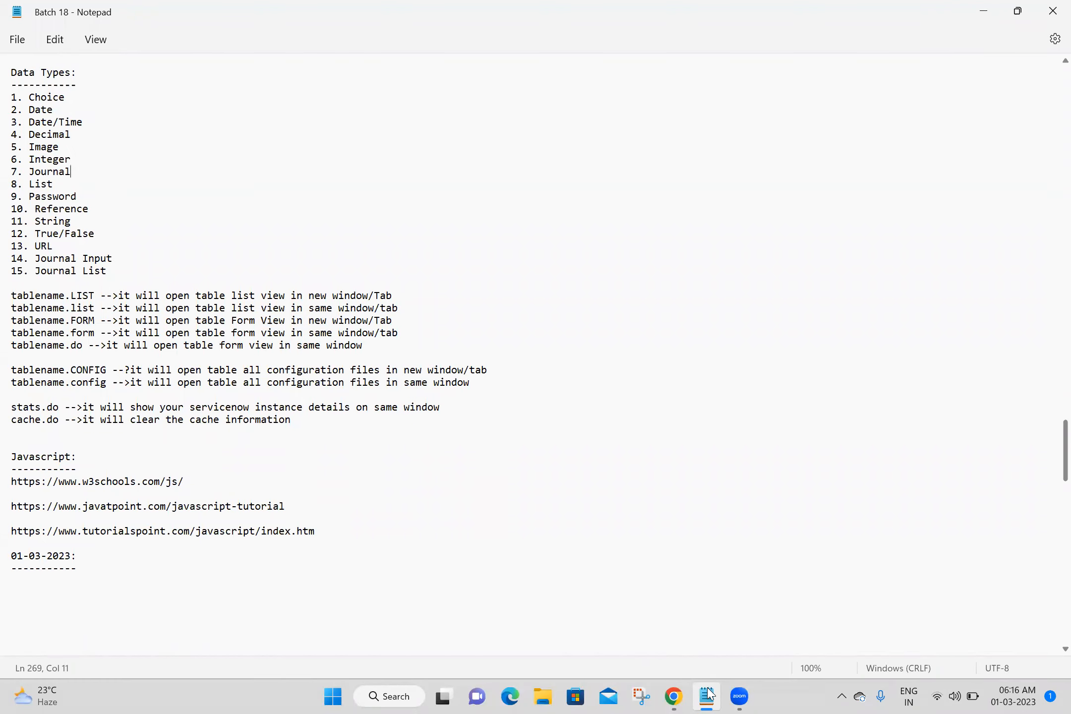
key("alt+Tab")
type("Stri")
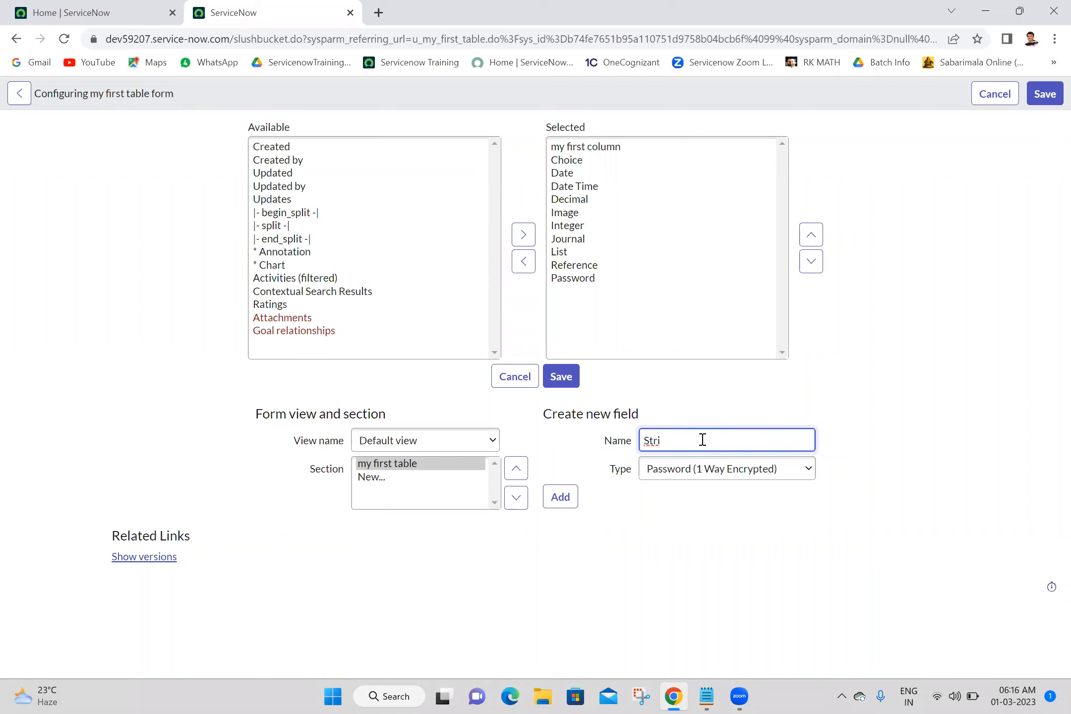
type("ng")
left_click(726, 477)
key("Down")
key("Down")
key("Down")
key("Down")
key("Down")
key("Down")
key("Down")
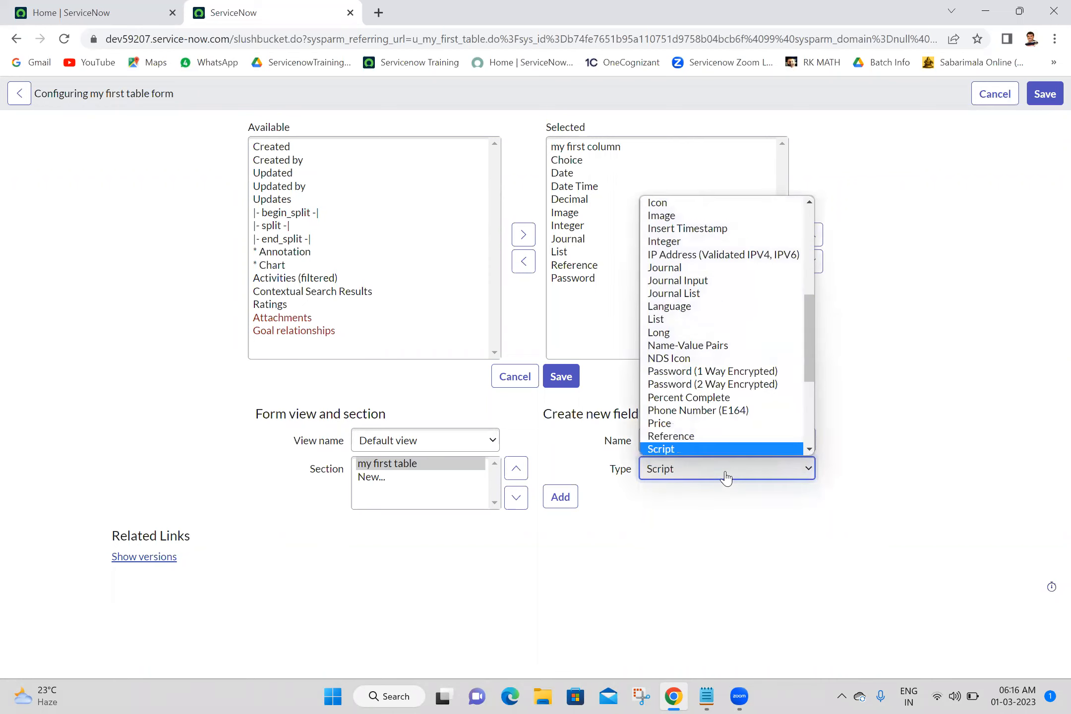
key("Down")
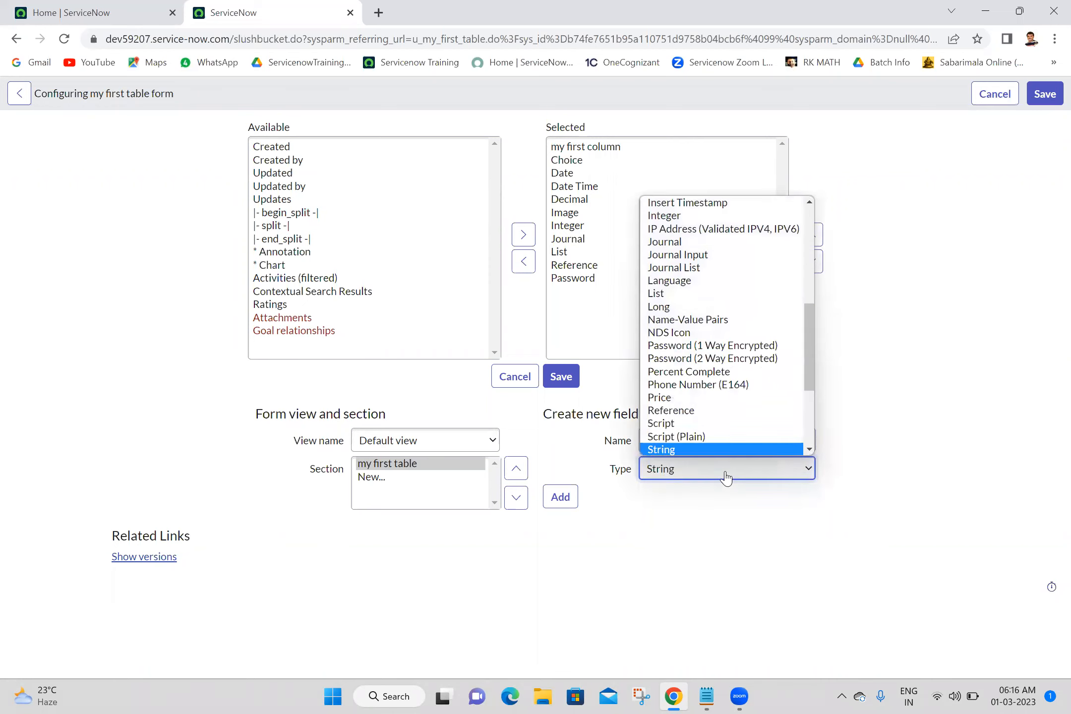
key("Return")
left_click(560, 524)
Add a new String field named String Large with field length Large (1000).
left_click(680, 435)
type("String")
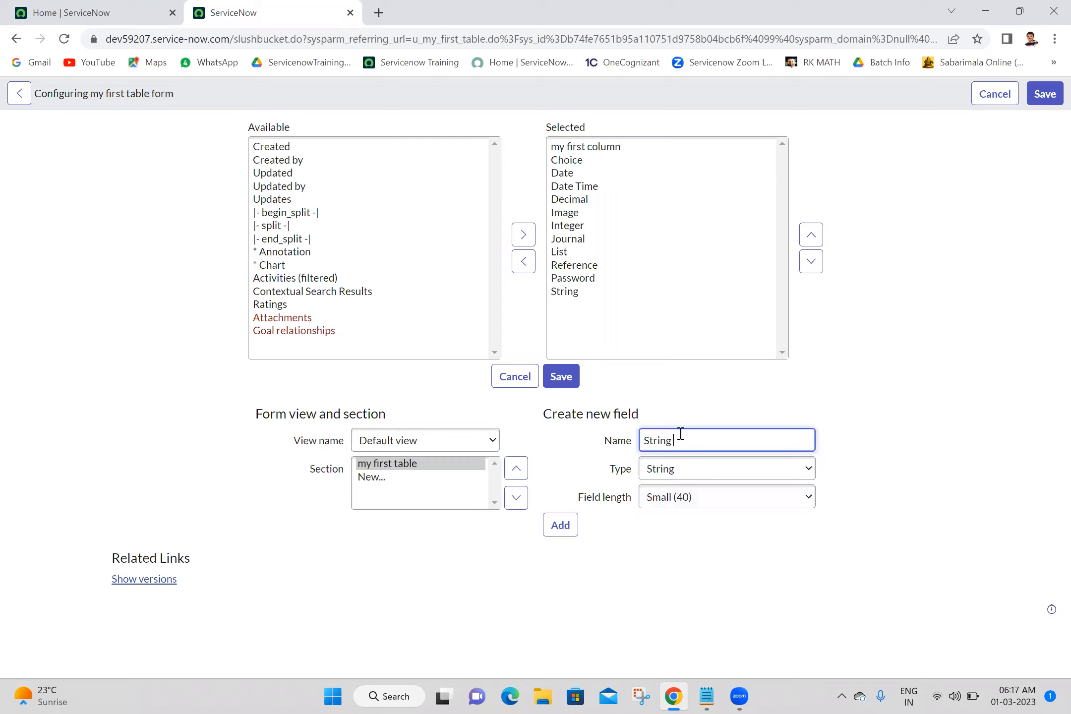
type(" Large")
left_click(697, 502)
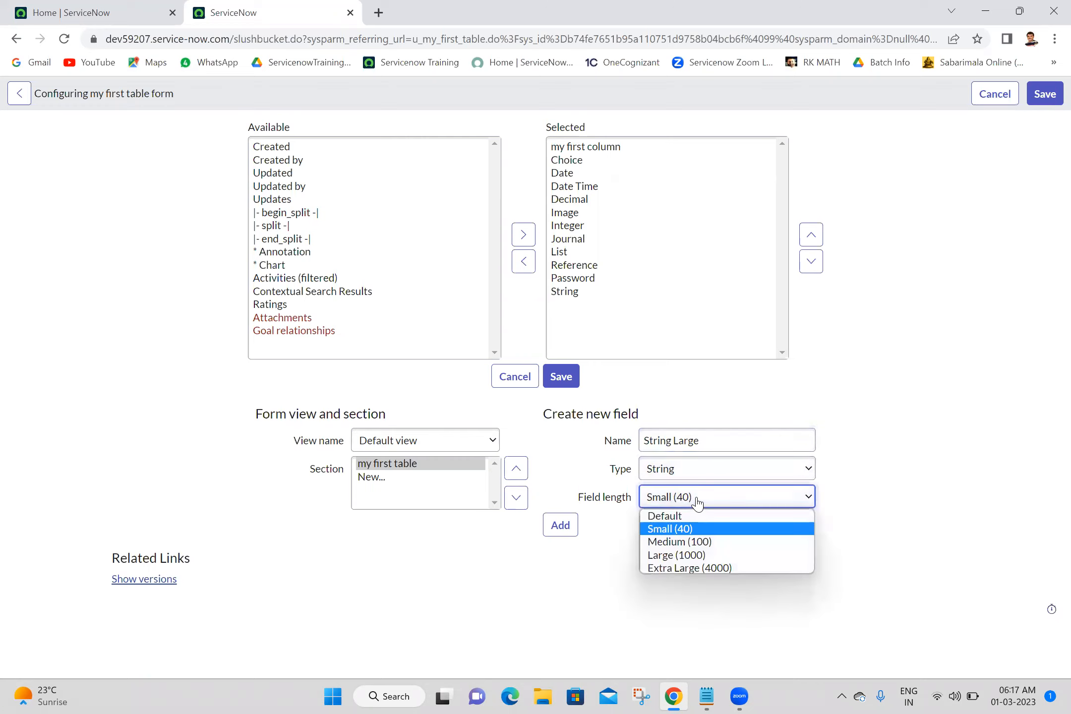
left_click(672, 555)
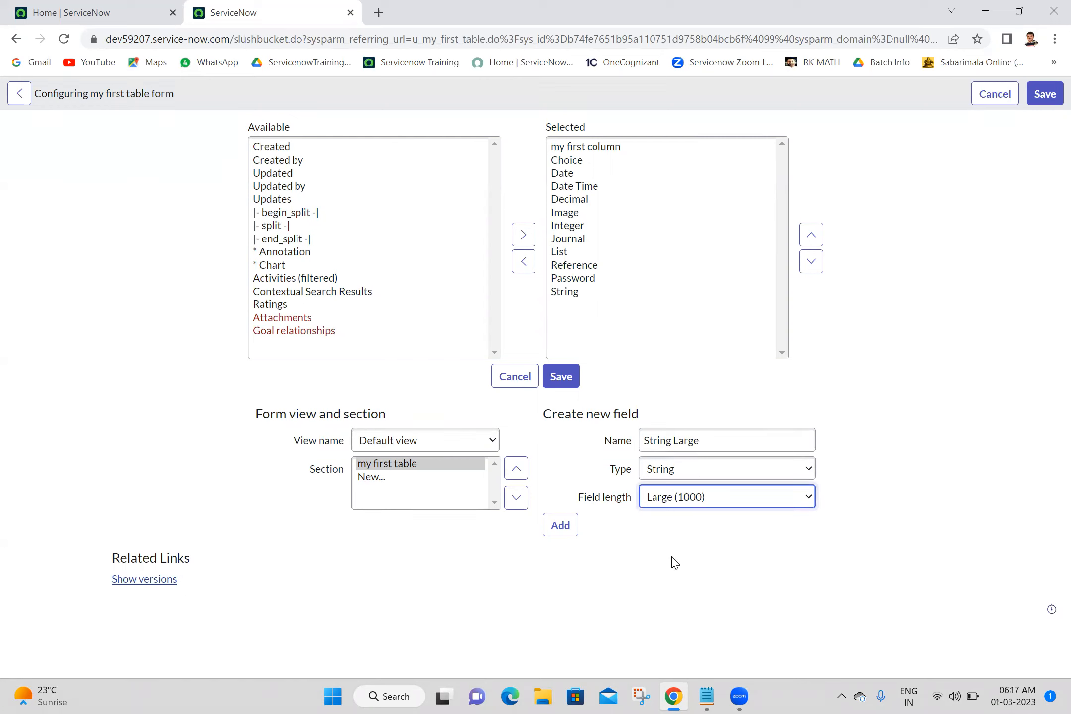
left_click(554, 528)
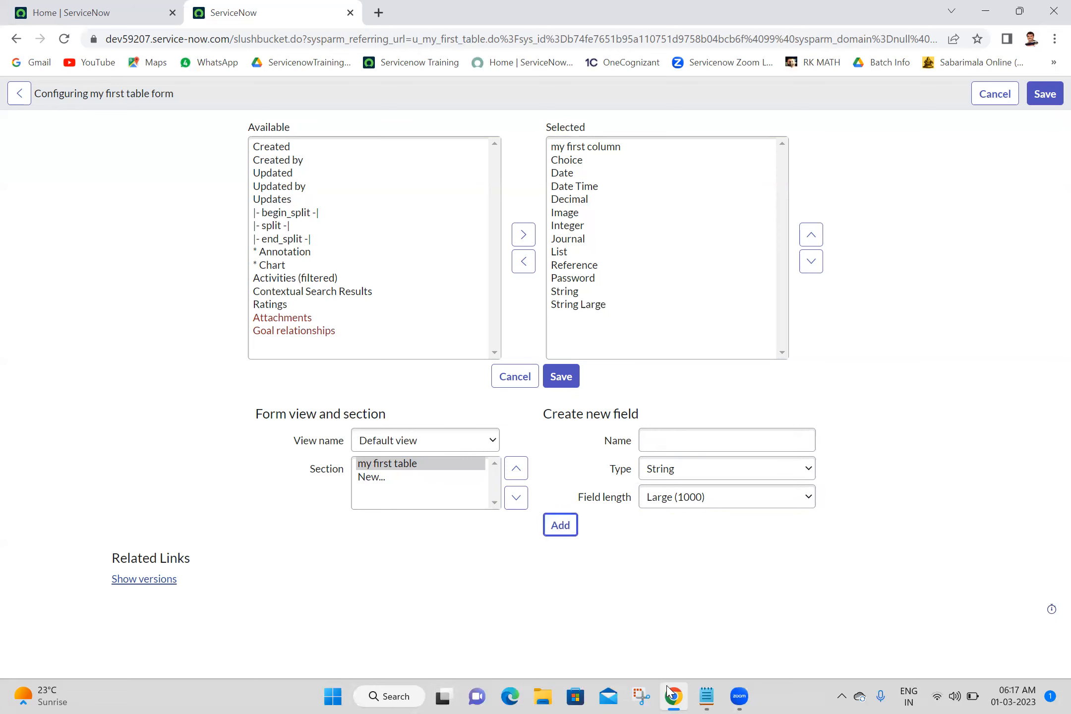
Add a new field named True/False of type True/False to the form.
left_click(707, 695)
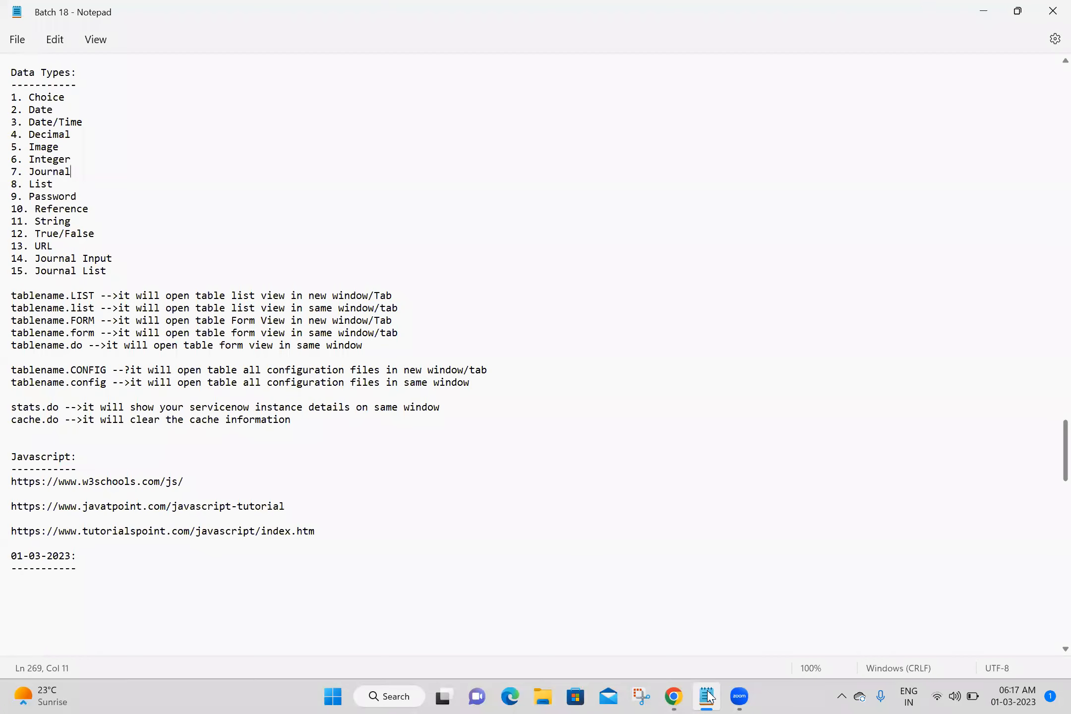
left_click(708, 696)
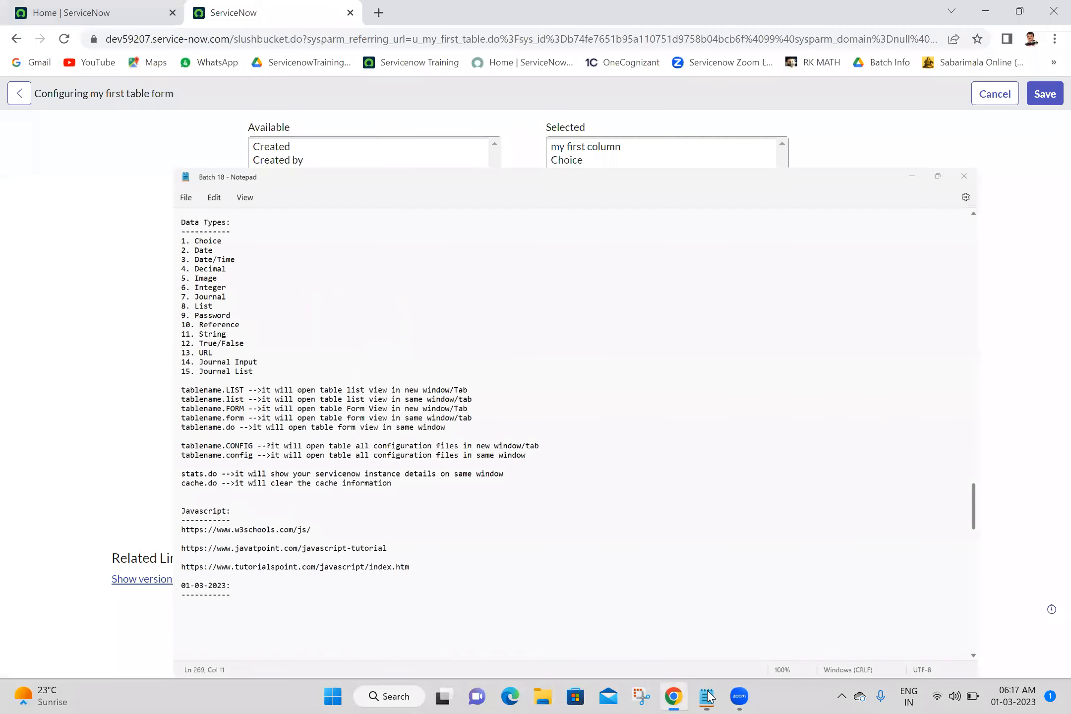
type("T")
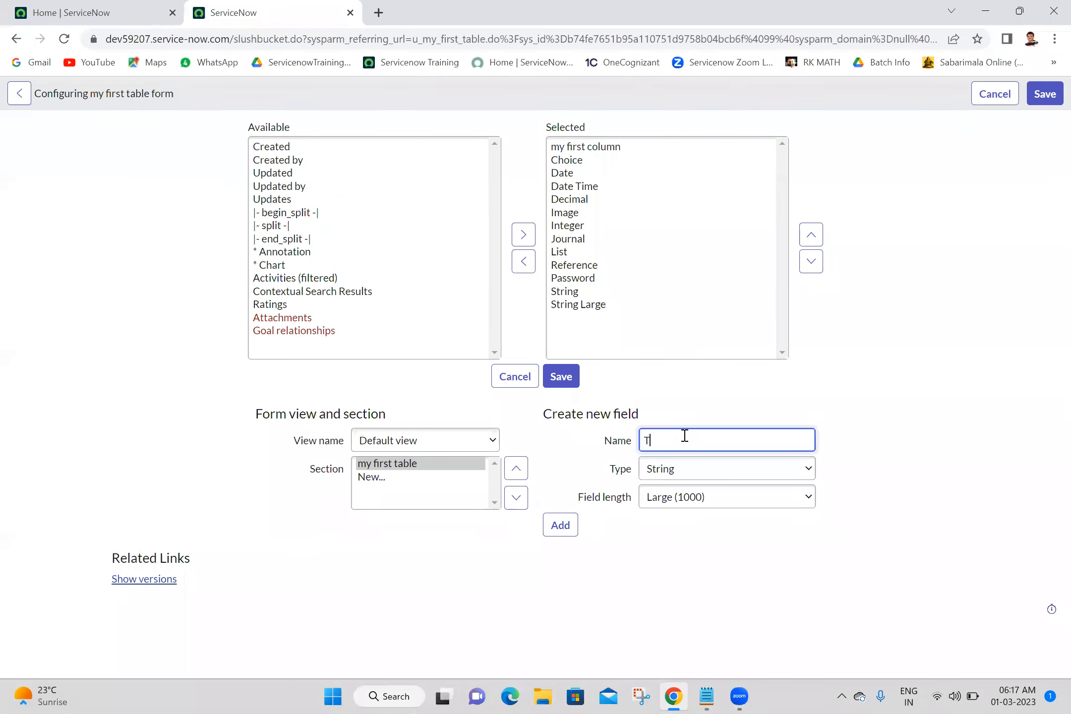
type("rue / False")
left_click(662, 470)
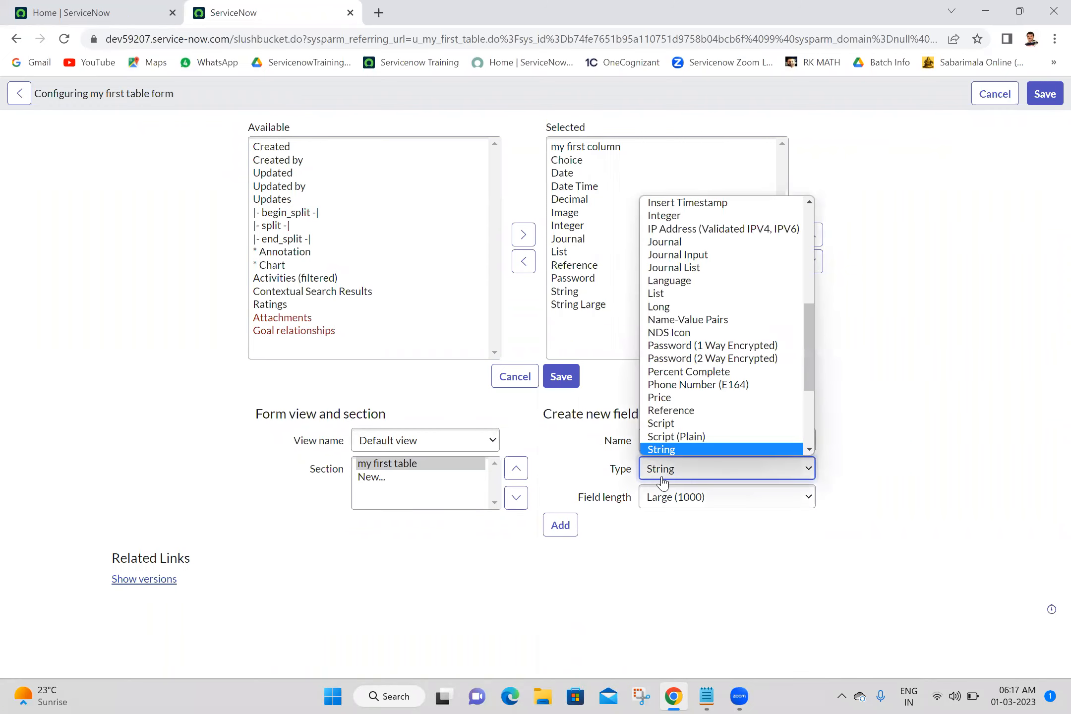
key("Down")
key("Down")
key("Down")
key("Down")
key("Down")
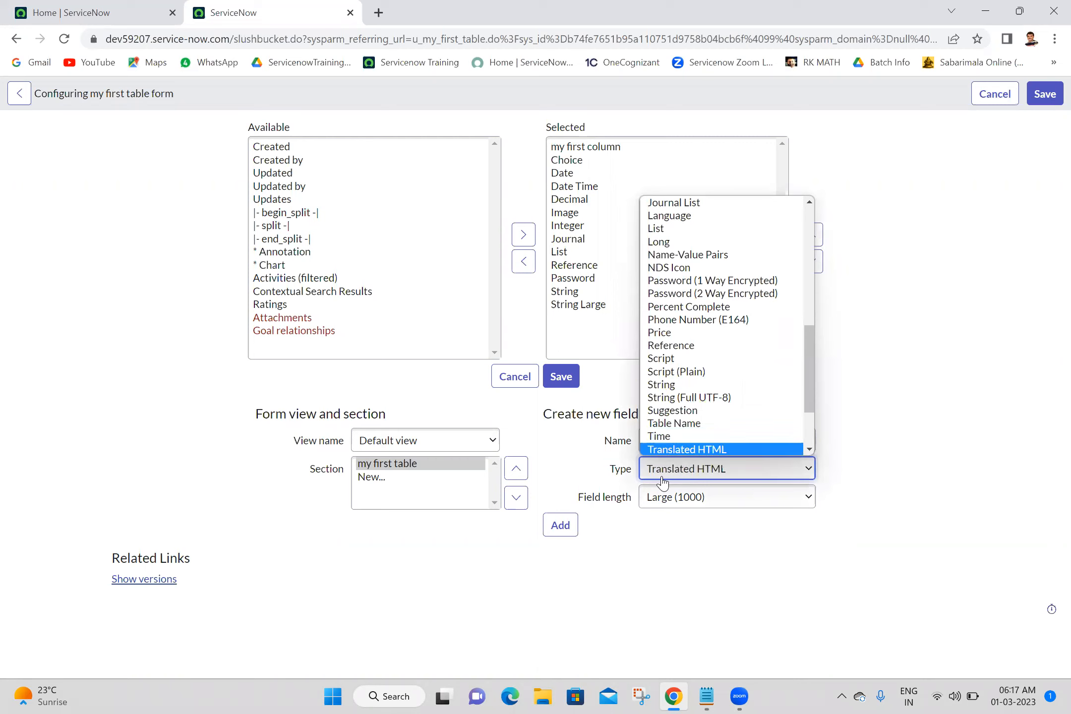
key("Down")
key("Down")
key("Return")
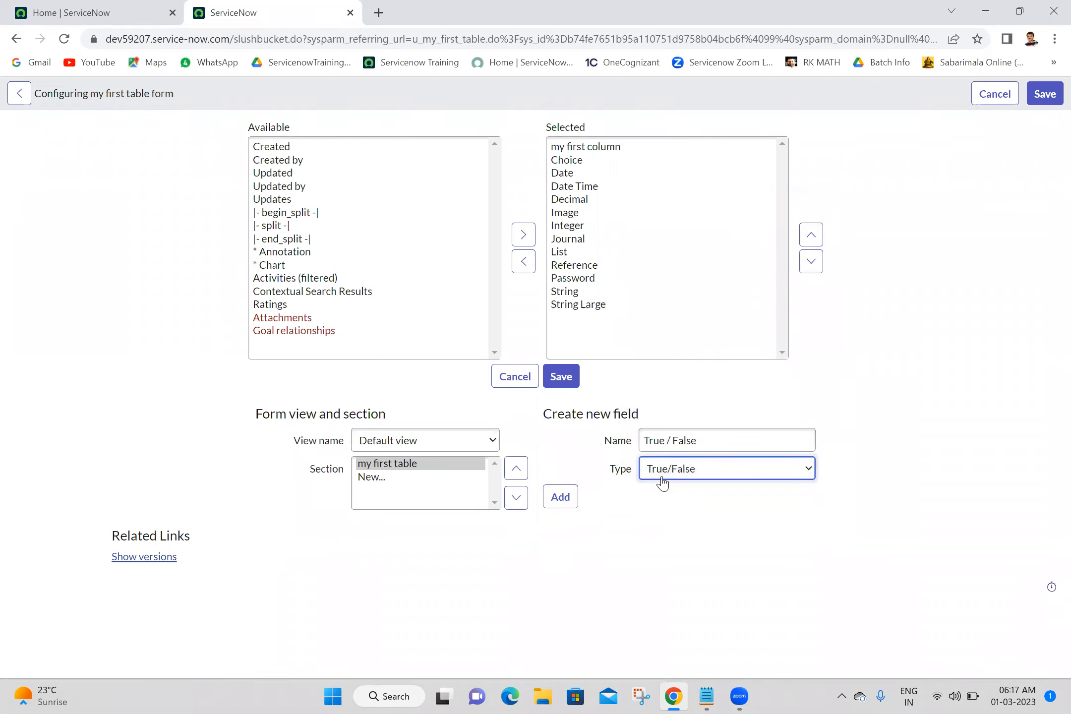
left_click(675, 437)
key("BackSpace")
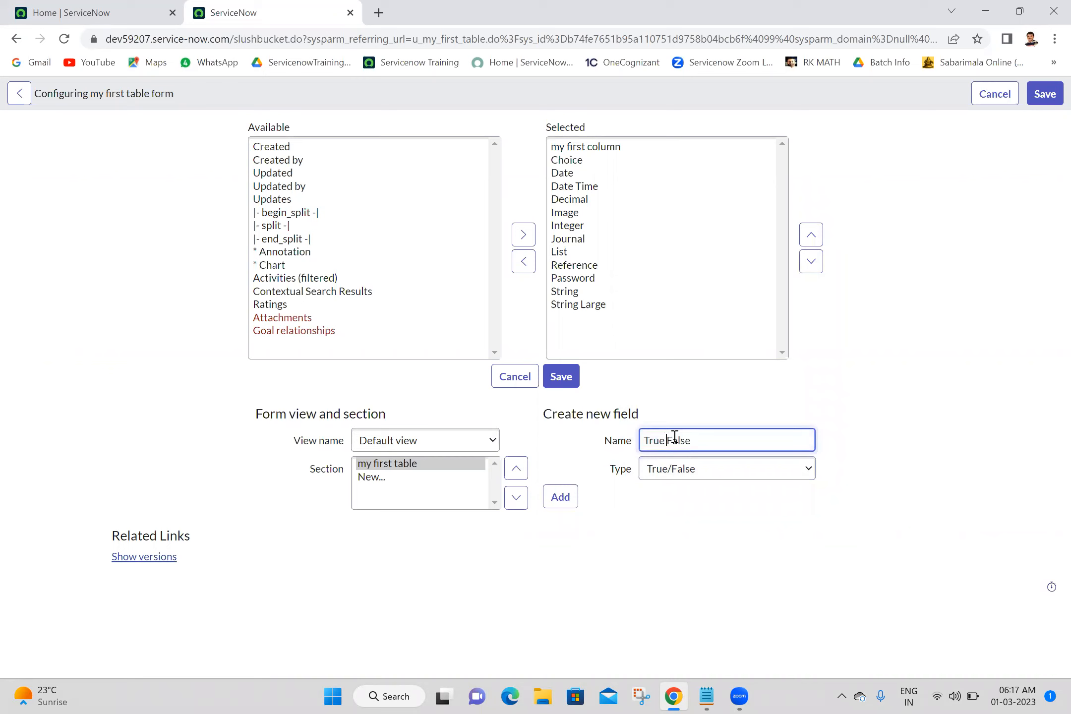
left_click(562, 501)
Add a new field named URL of type URL, then save the form layout and close the progress dialog.
left_click(659, 444)
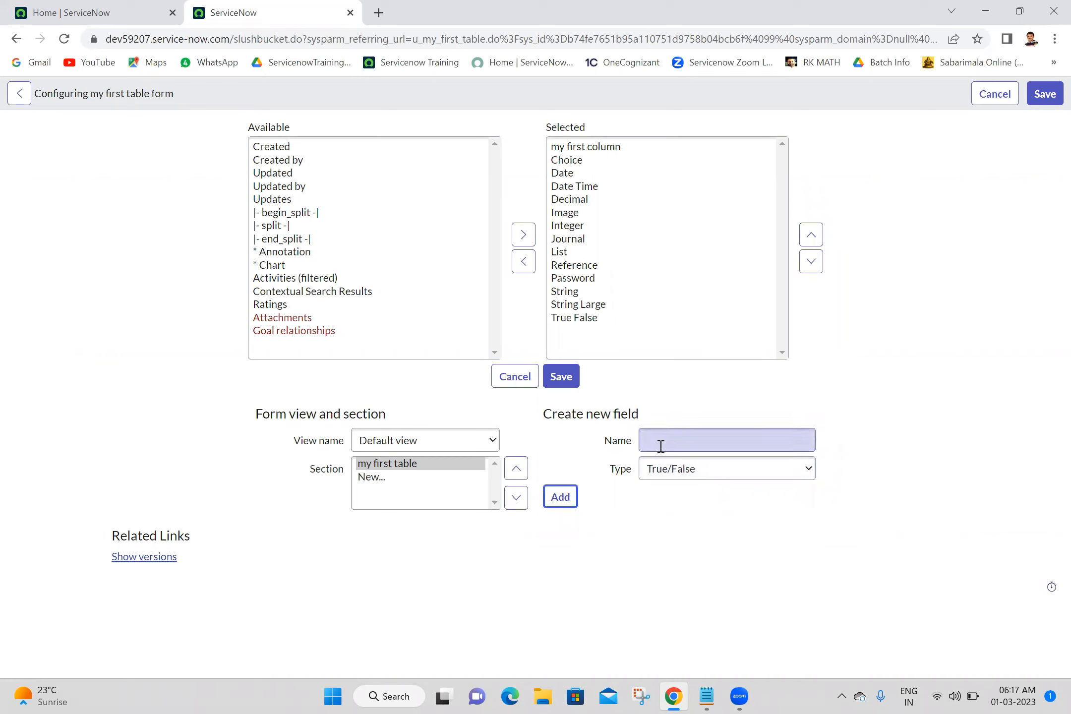
type("URL")
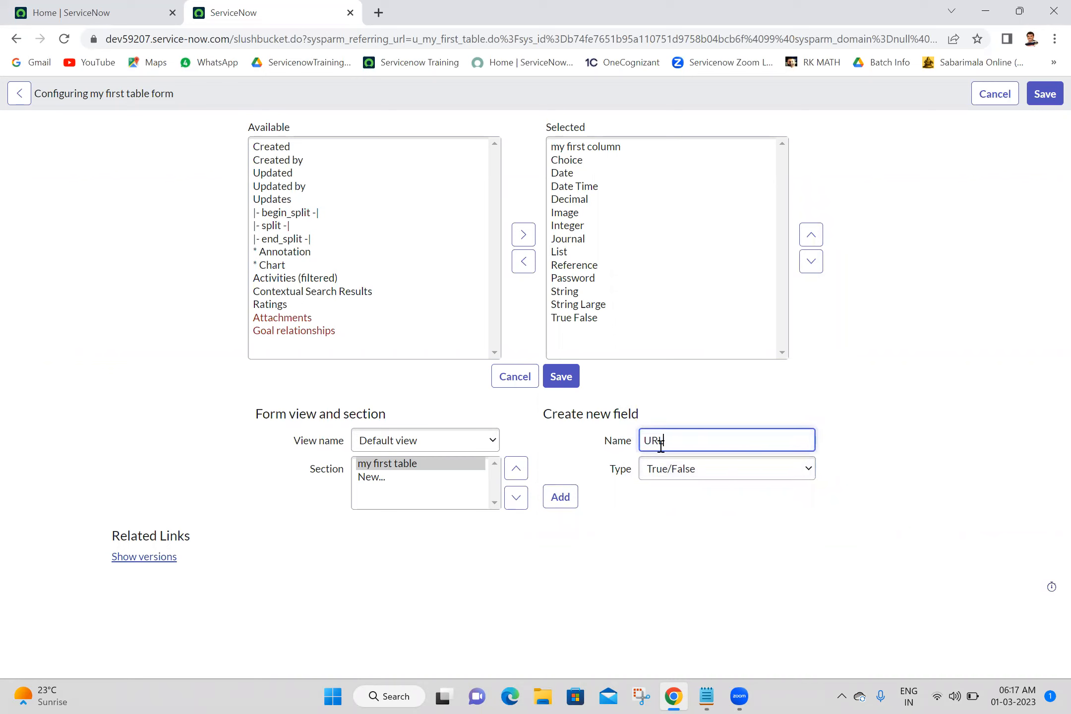
left_click(671, 473)
key("Down")
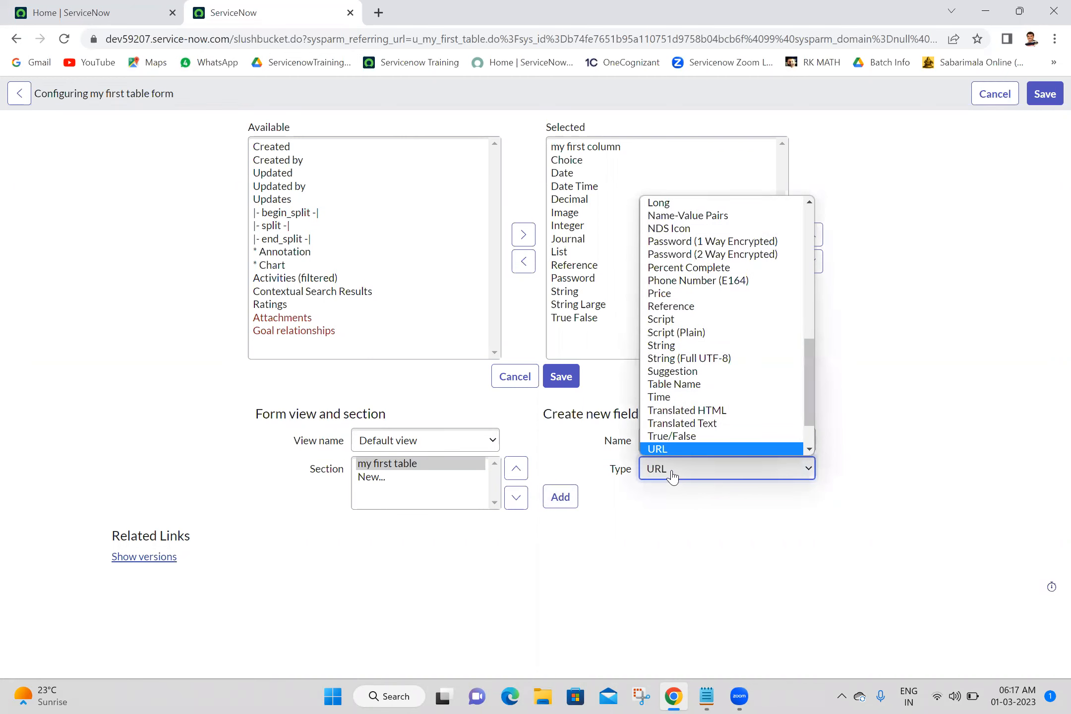
key("Return")
left_click(559, 498)
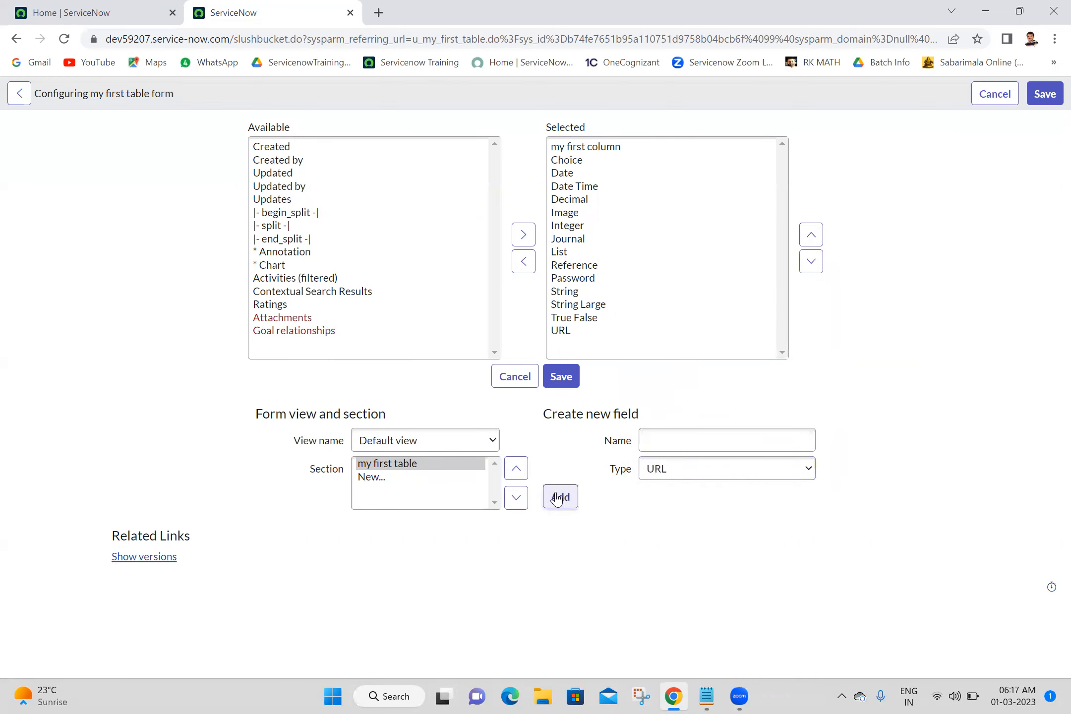
left_click(566, 376)
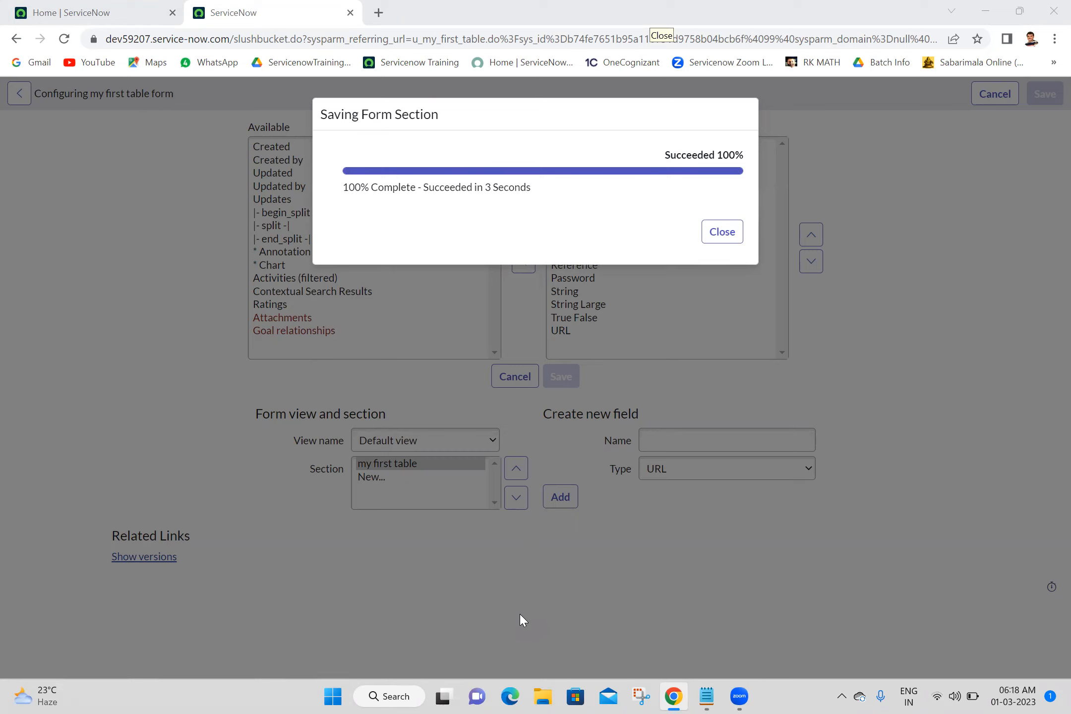
left_click(724, 235)
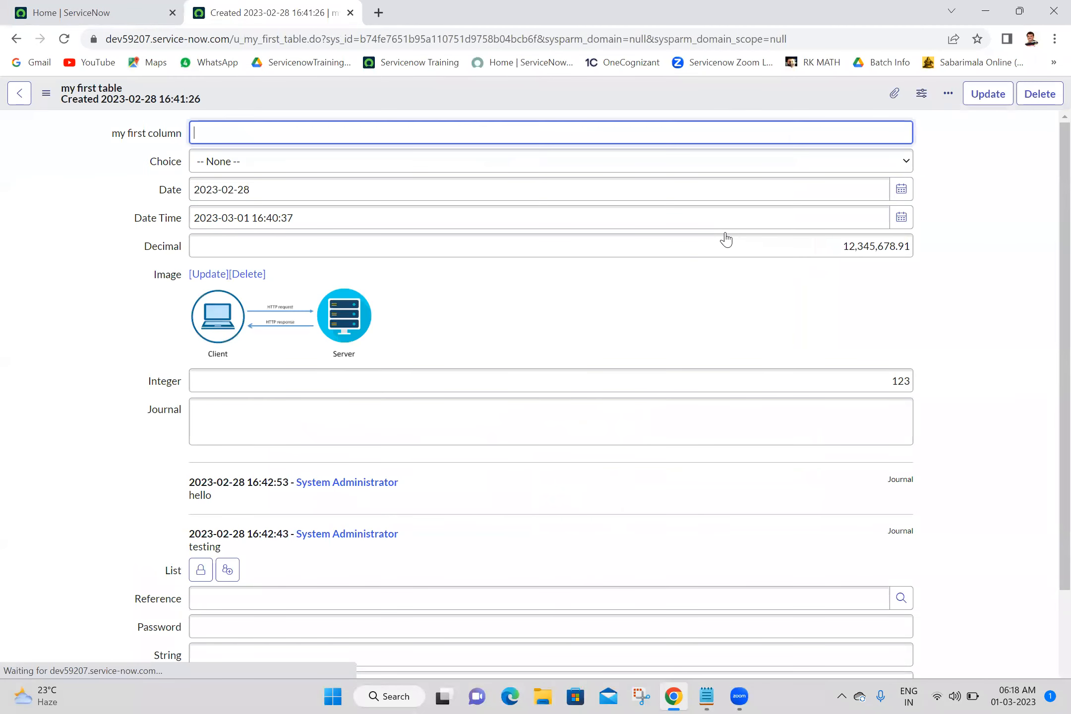
scroll(1051, 567, "down", 3)
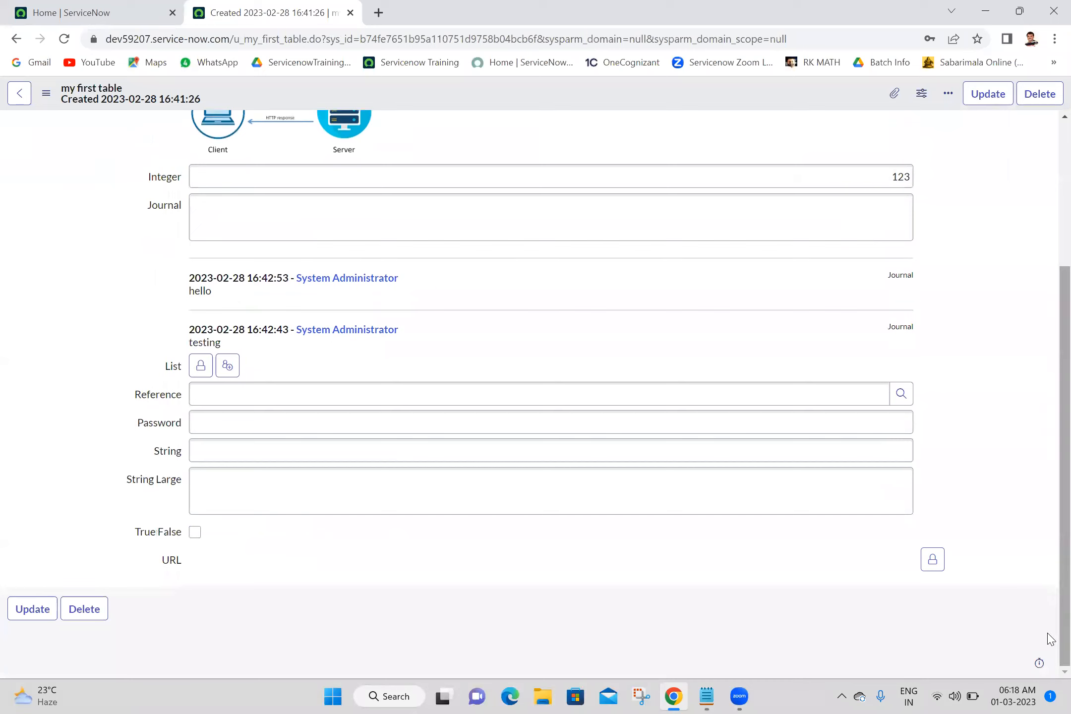
left_click(810, 470)
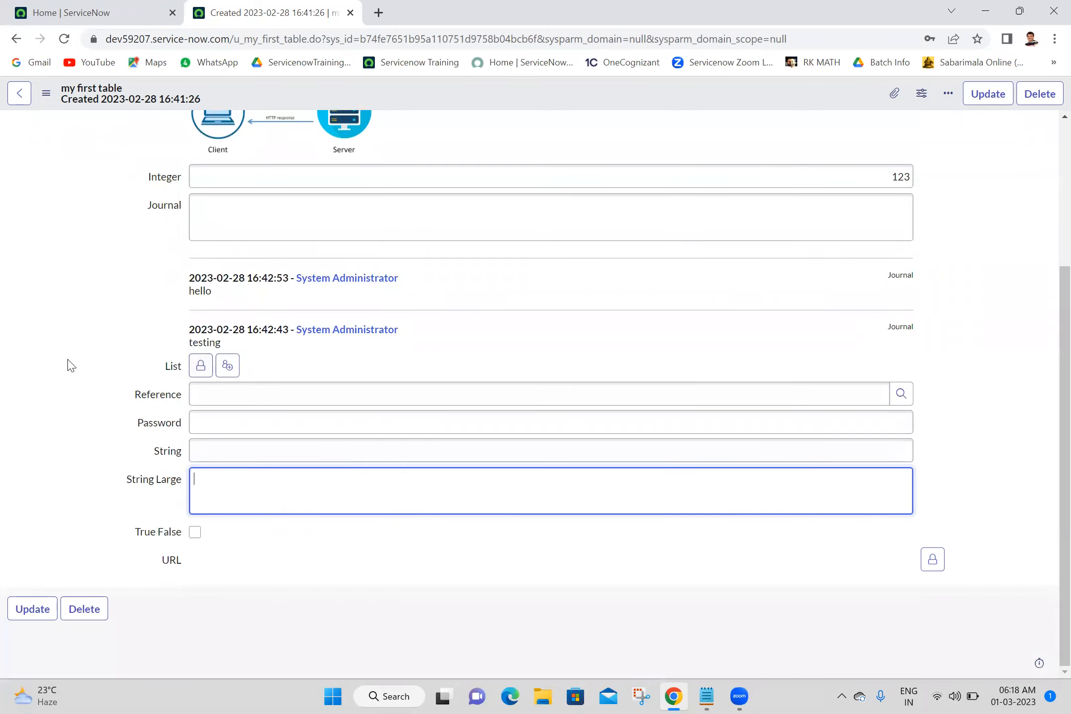
left_click(200, 365)
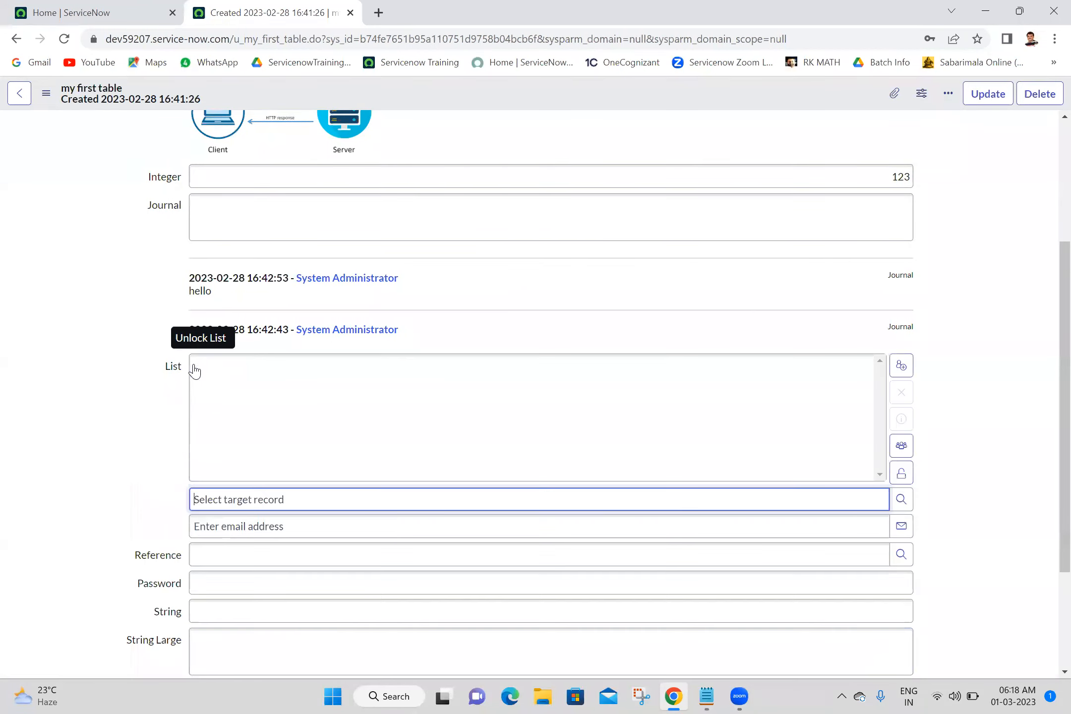
left_click(900, 500)
left_click(814, 62)
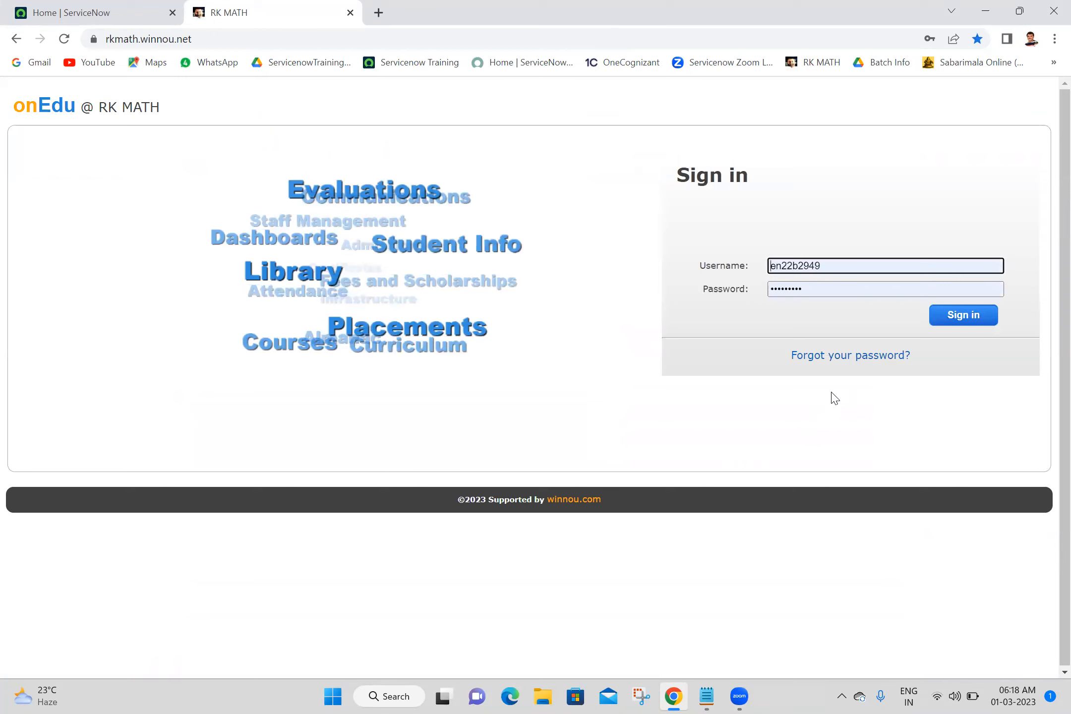
left_click(349, 12)
Open the my first tables list from the navigator and start a new record.
left_click(155, 101)
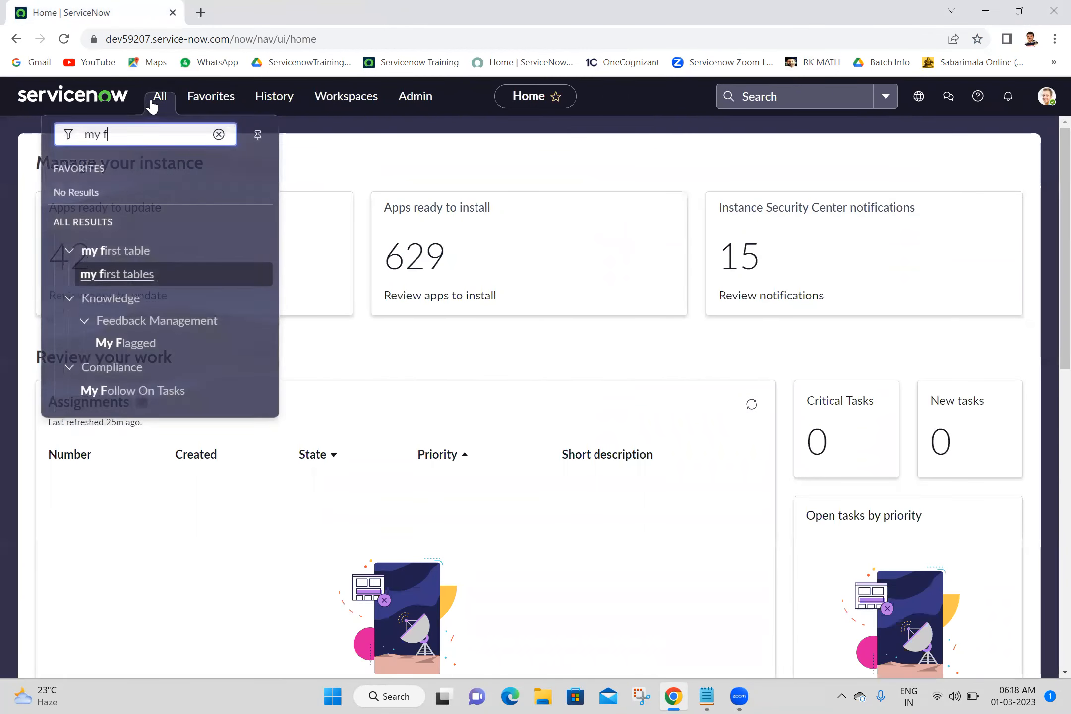
left_click(119, 272)
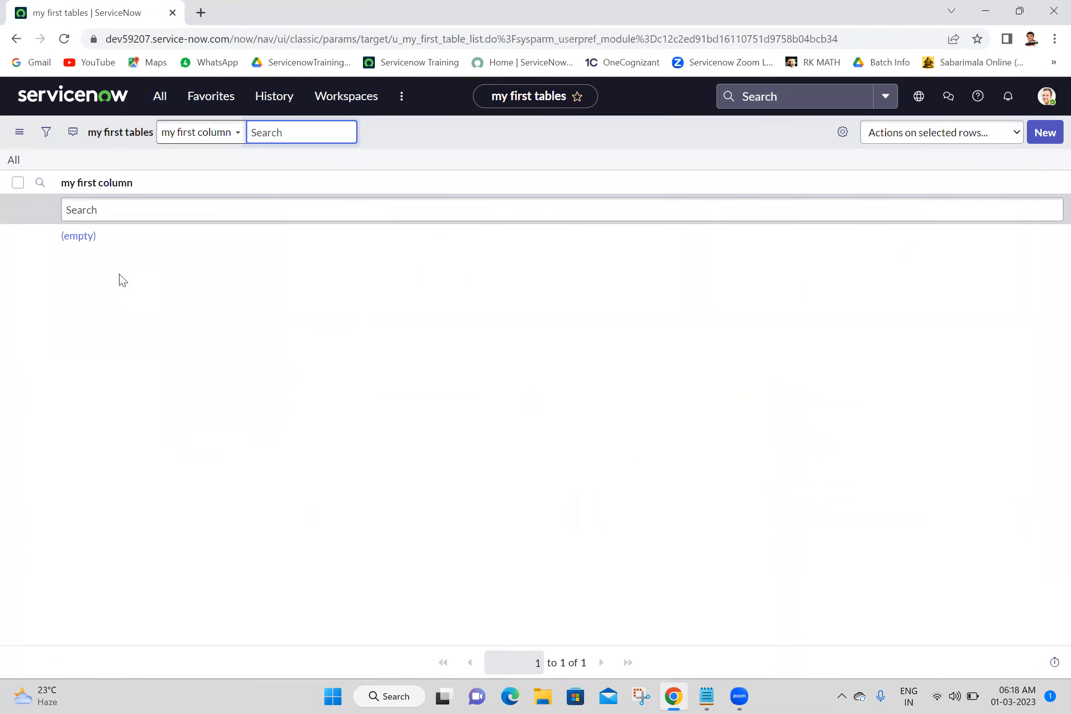
left_click(1034, 139)
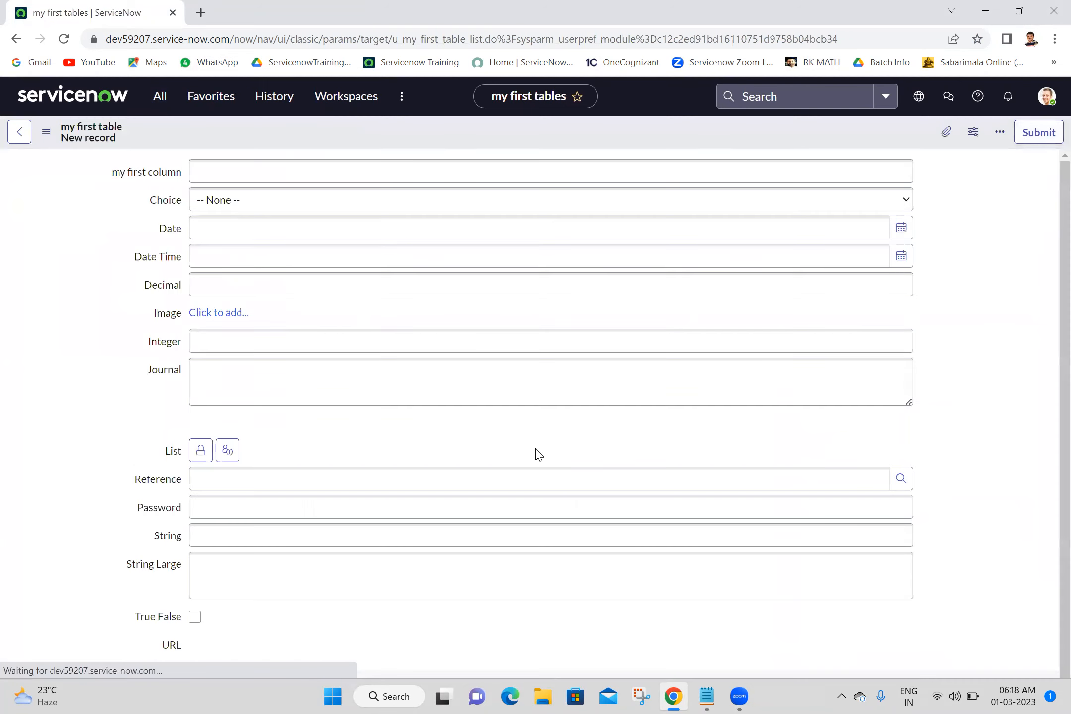
Unlock the List field and add two users to it from the user lookup.
scroll(1048, 624, "down", 2)
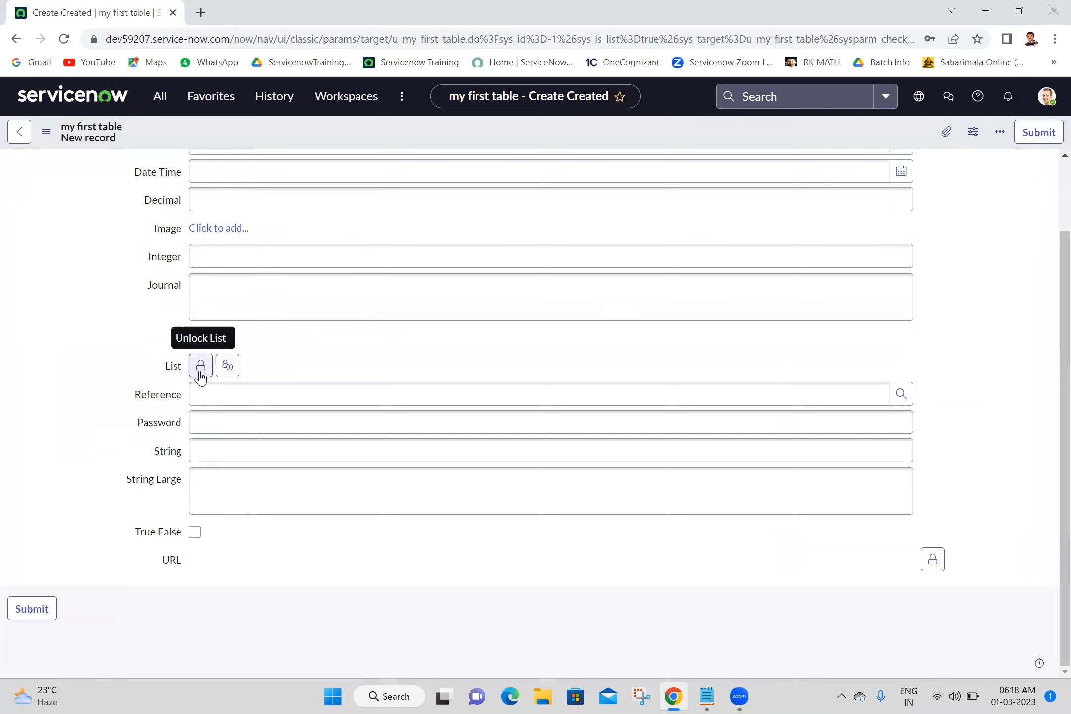
left_click(200, 372)
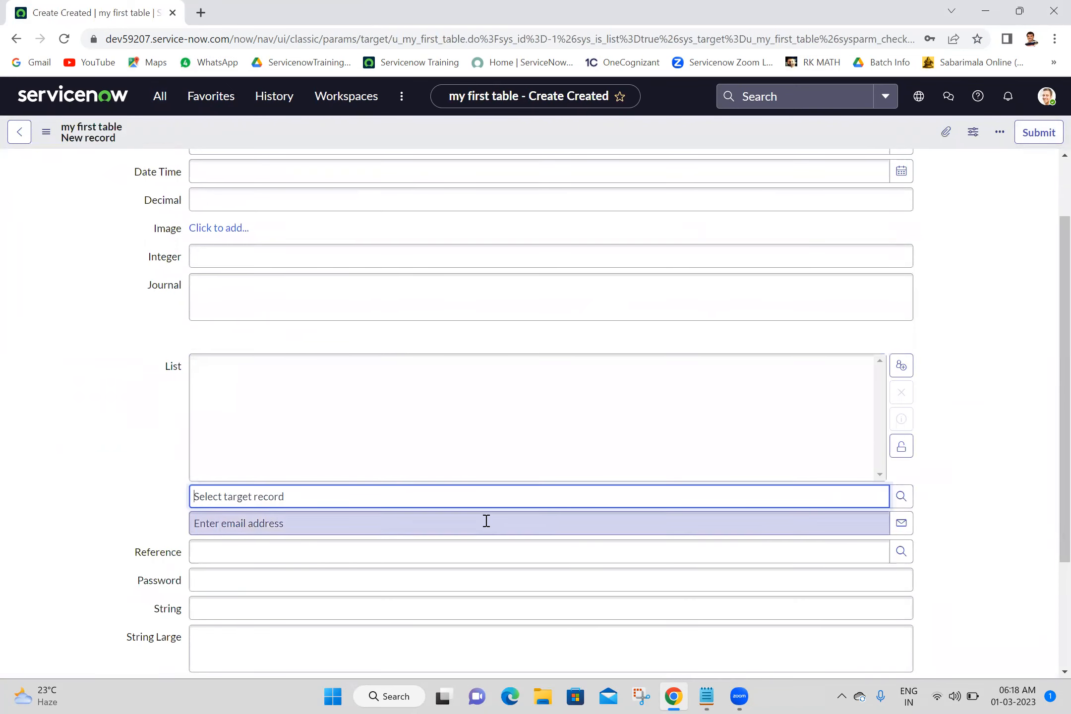
double_click(501, 513)
triple_click(500, 508)
left_click(527, 492)
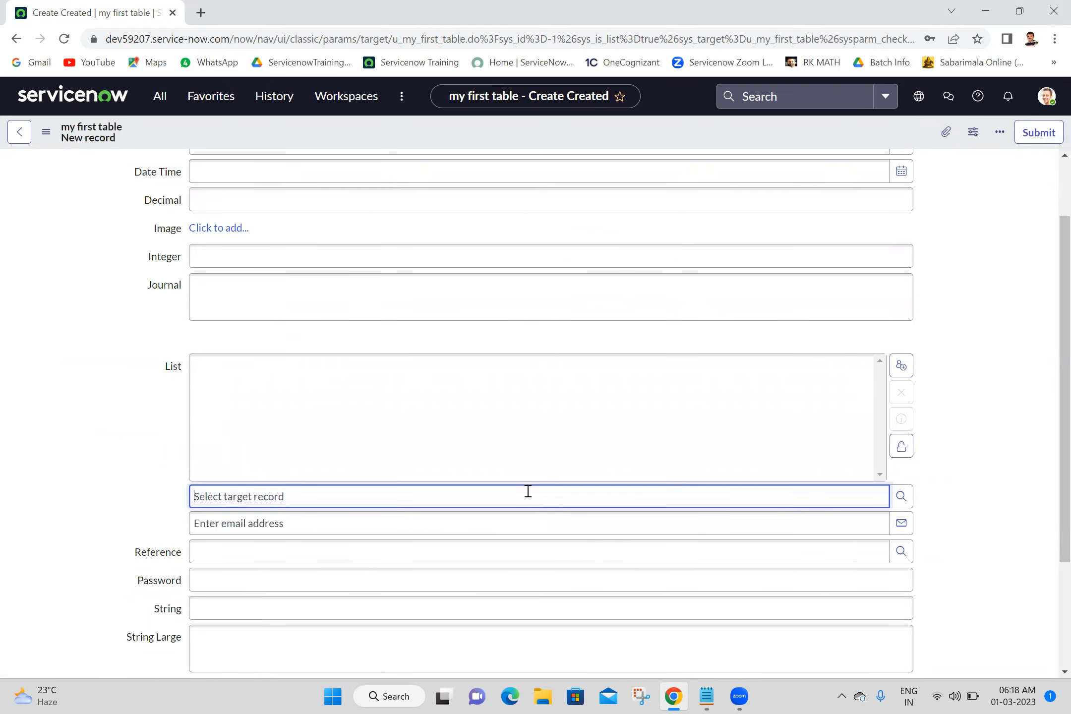
left_click(891, 502)
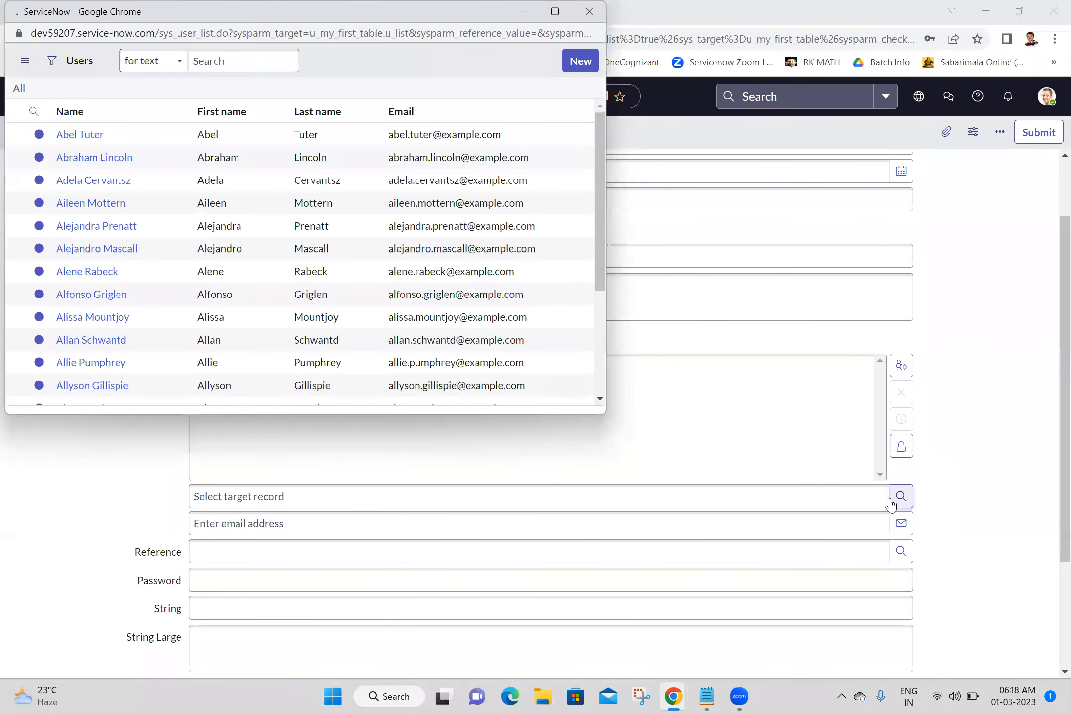
left_click(84, 165)
left_click(901, 496)
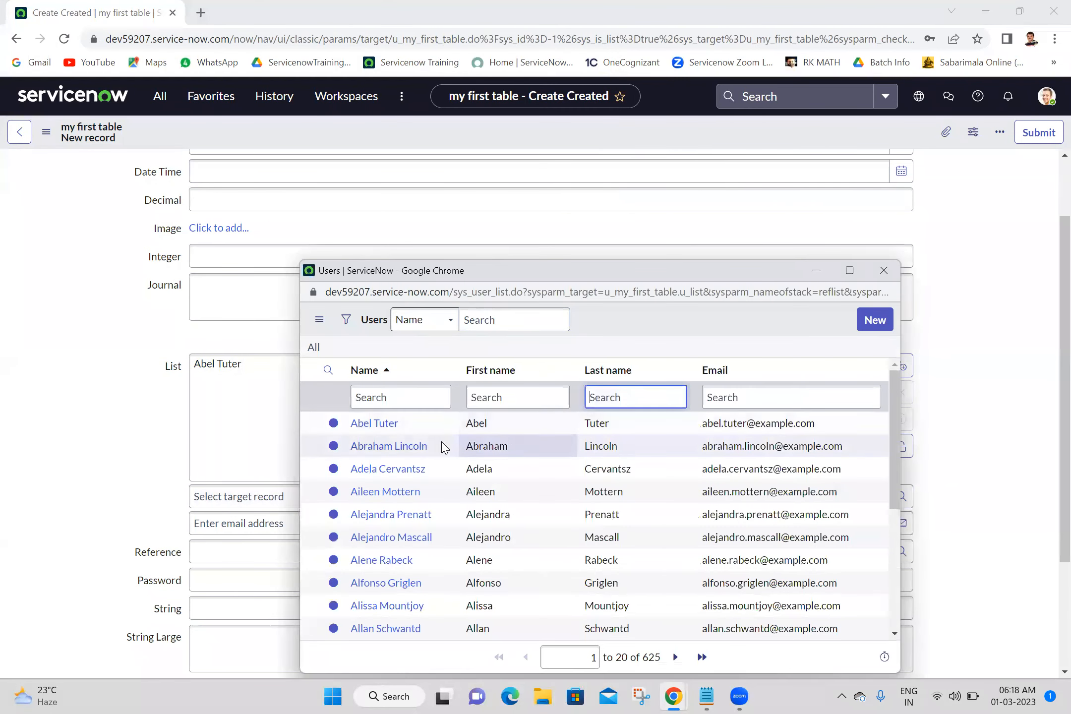
left_click(407, 448)
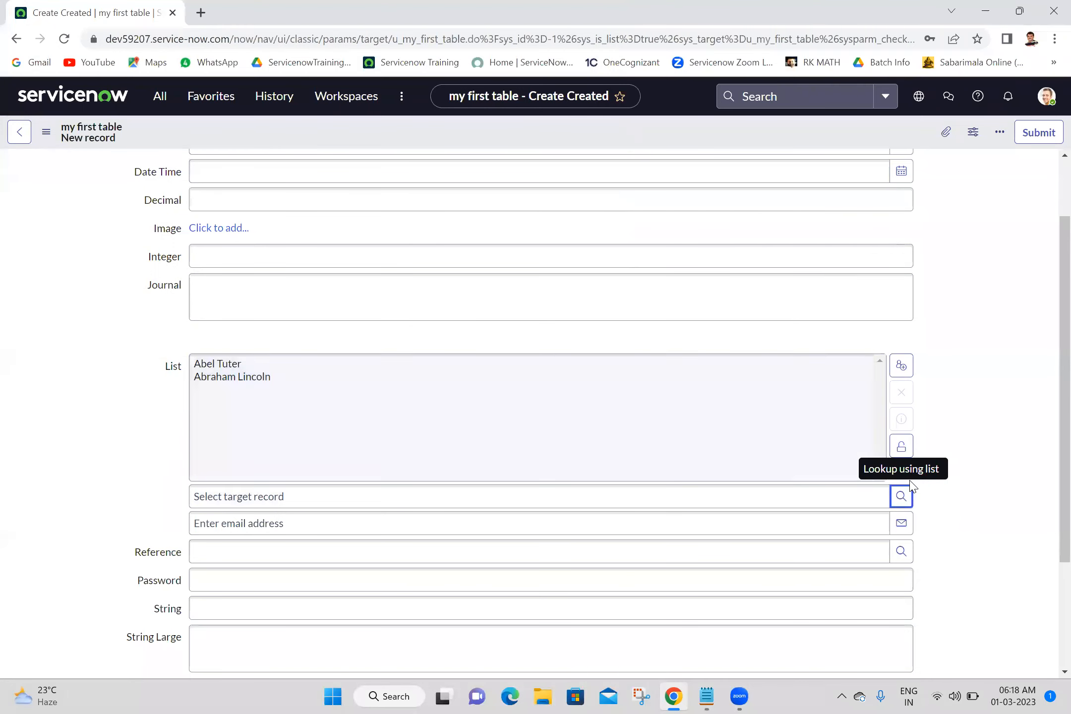
Search the user lookup by name for a third user, add that user, and lock the List field.
left_click(901, 498)
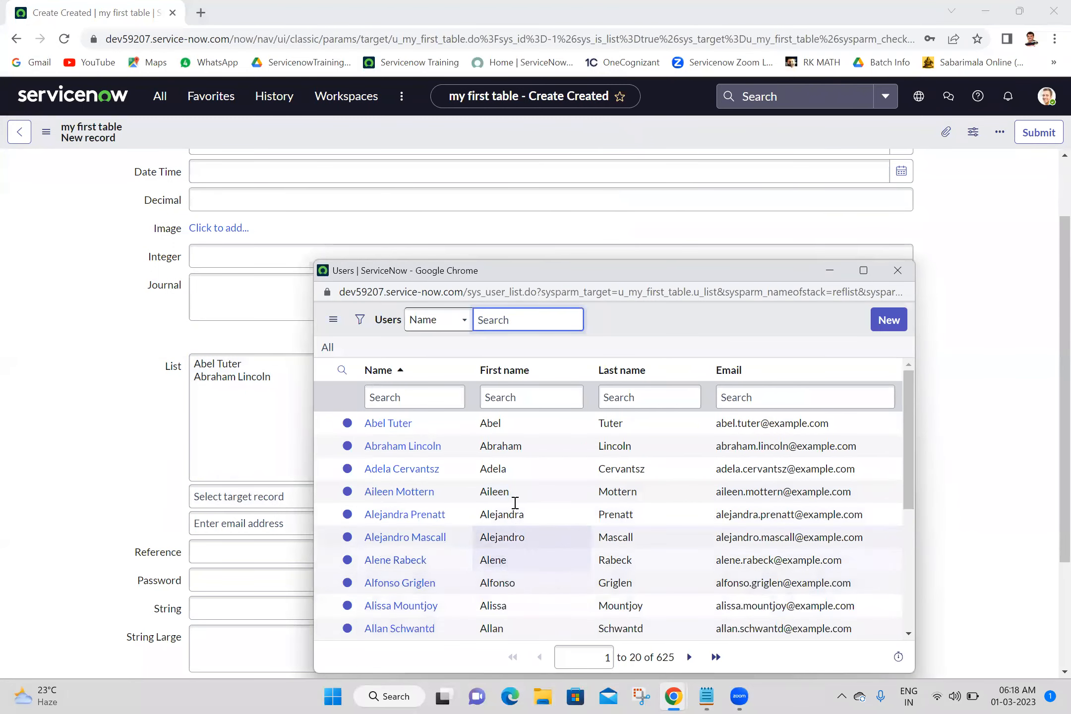
left_click(434, 397)
type("beth")
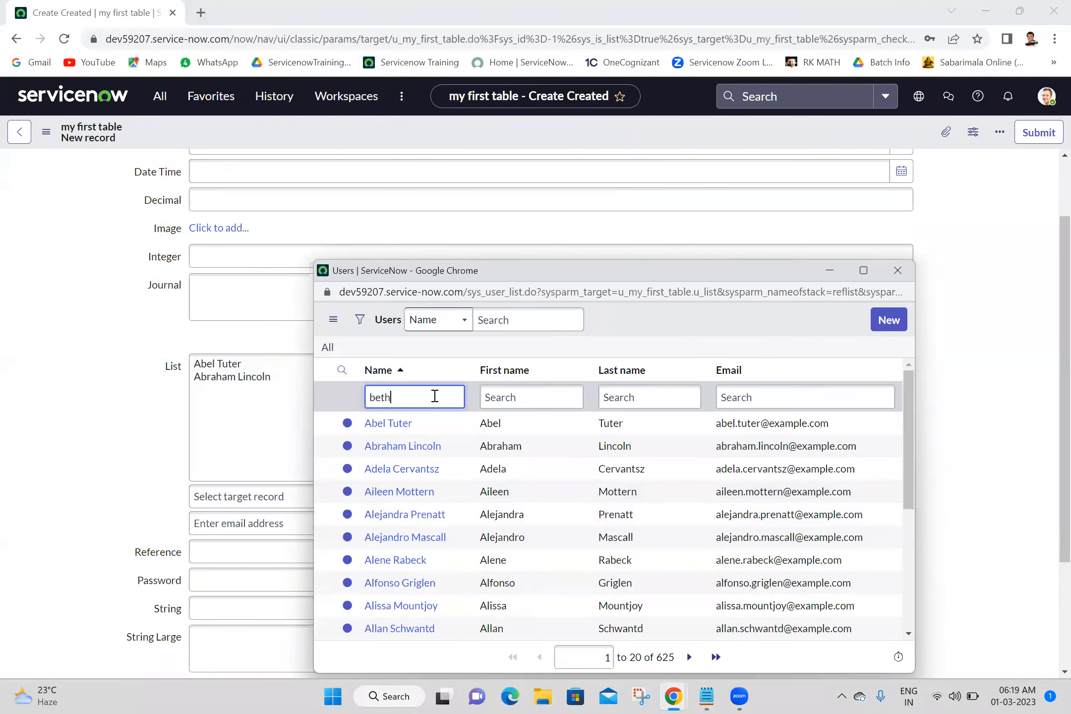
key("Return")
left_click(397, 426)
left_click(900, 446)
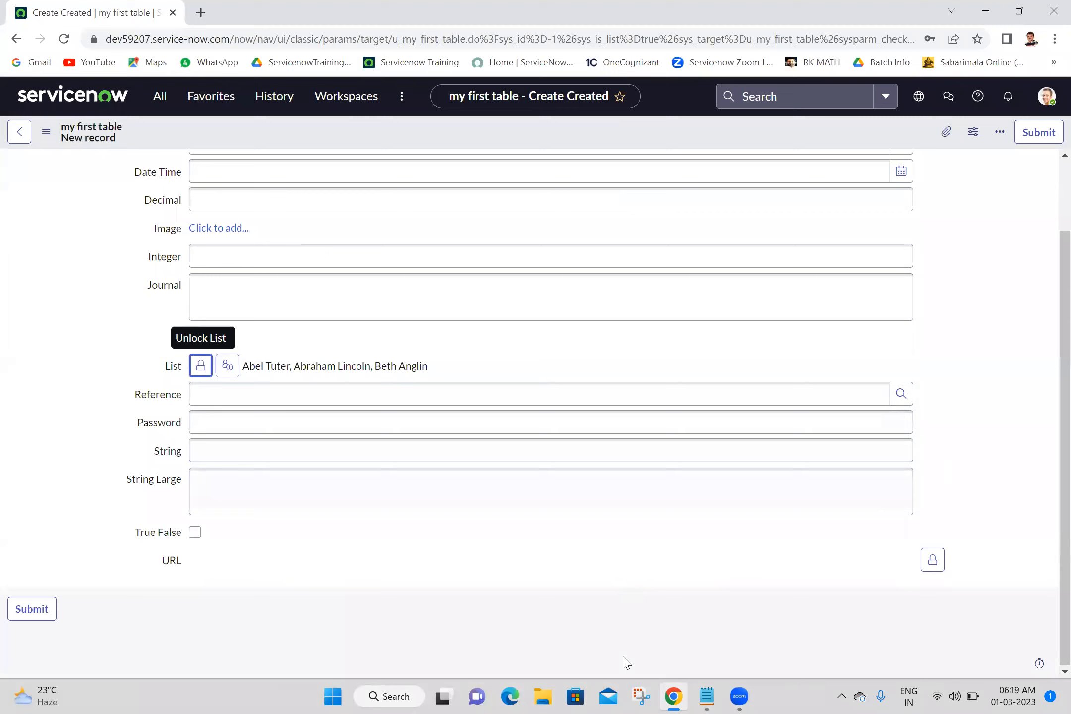
Fill the Reference field by picking a user from its lookup, replacing the first pick with another user.
left_click(540, 557)
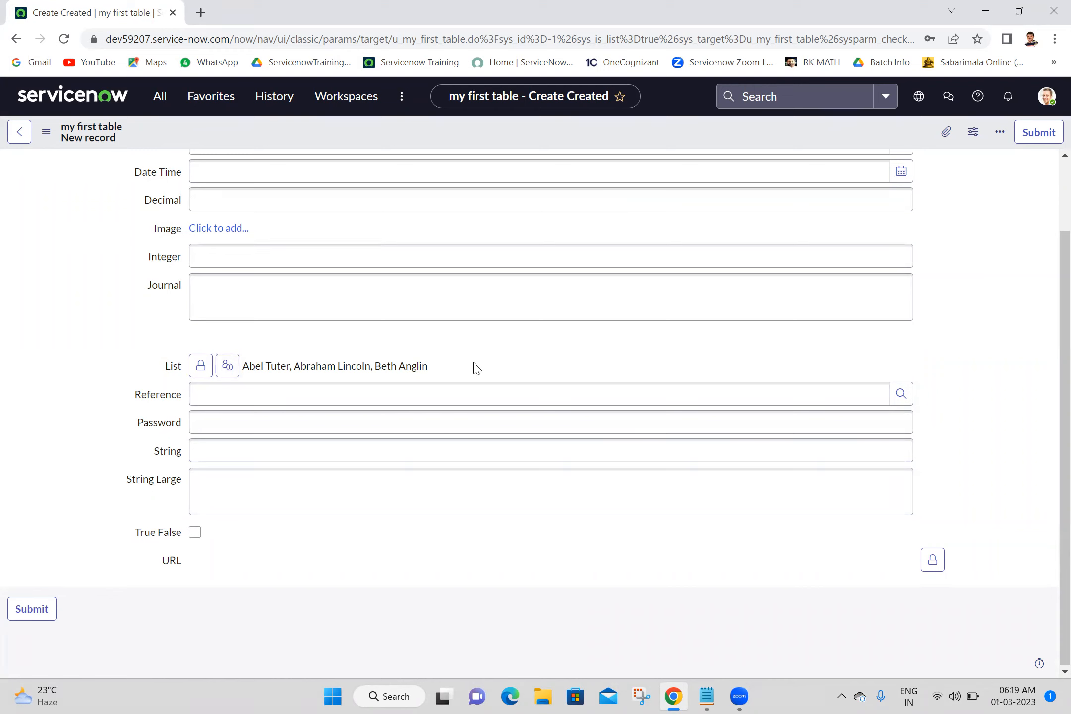
left_click(357, 395)
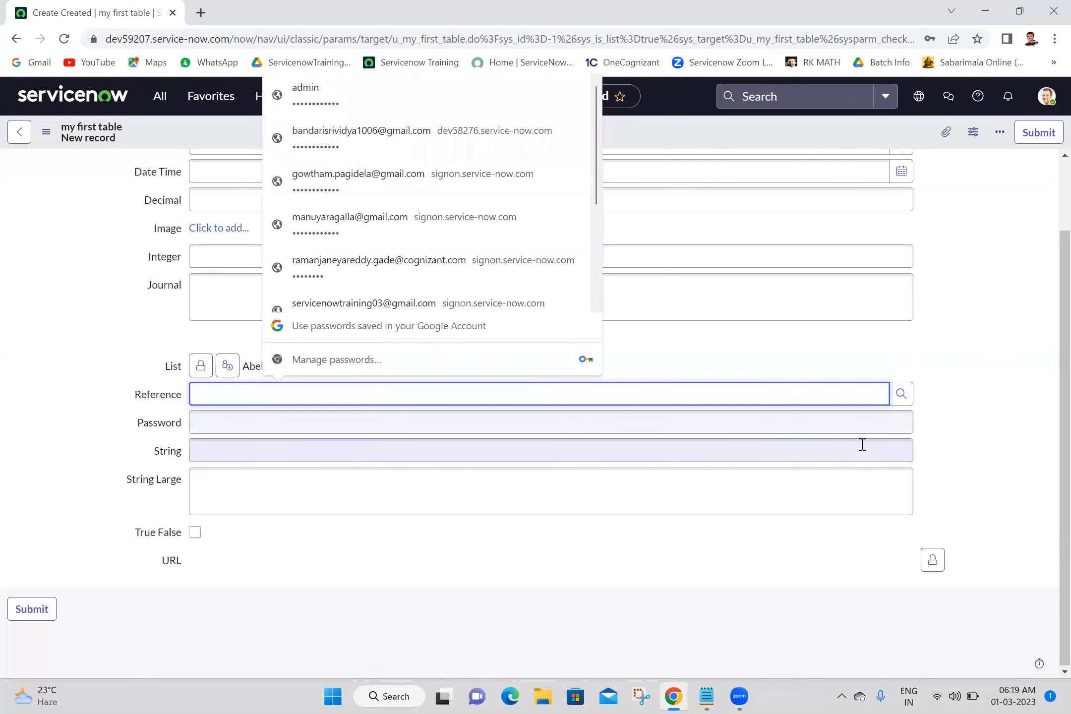
left_click(901, 394)
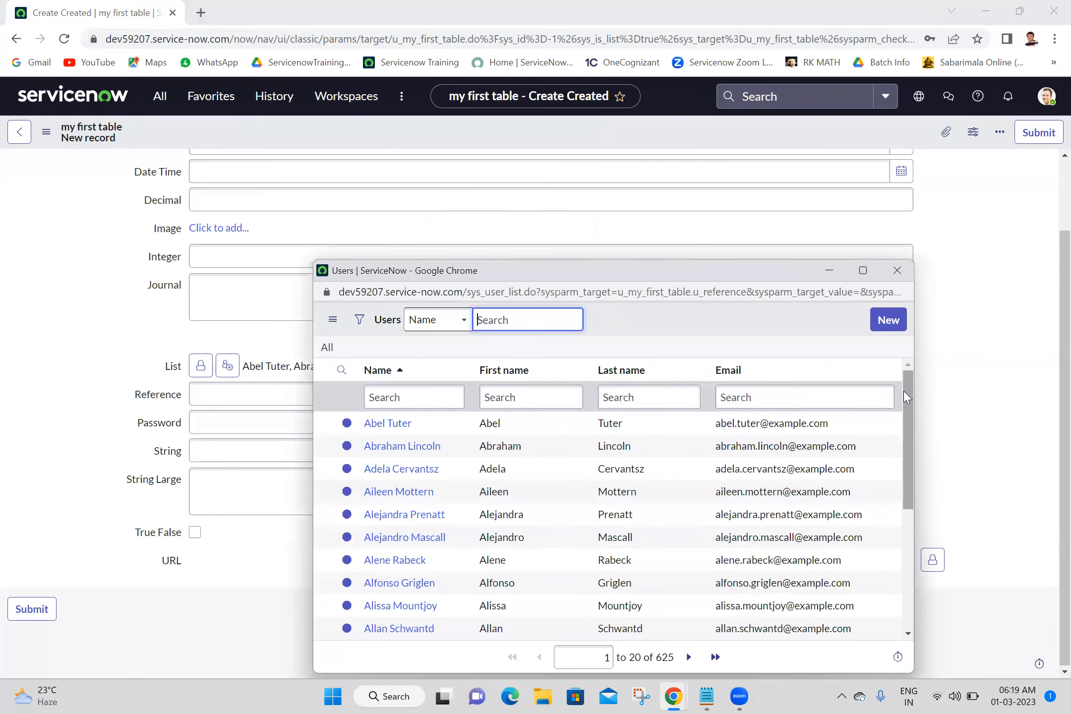
left_click(373, 424)
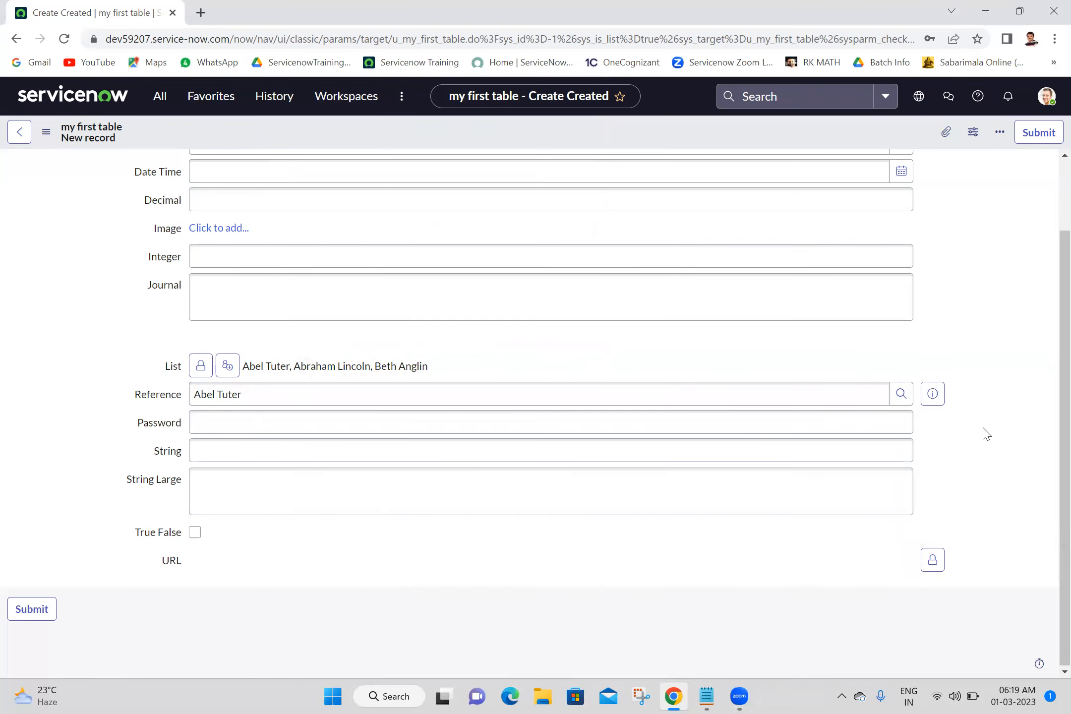
left_click(900, 395)
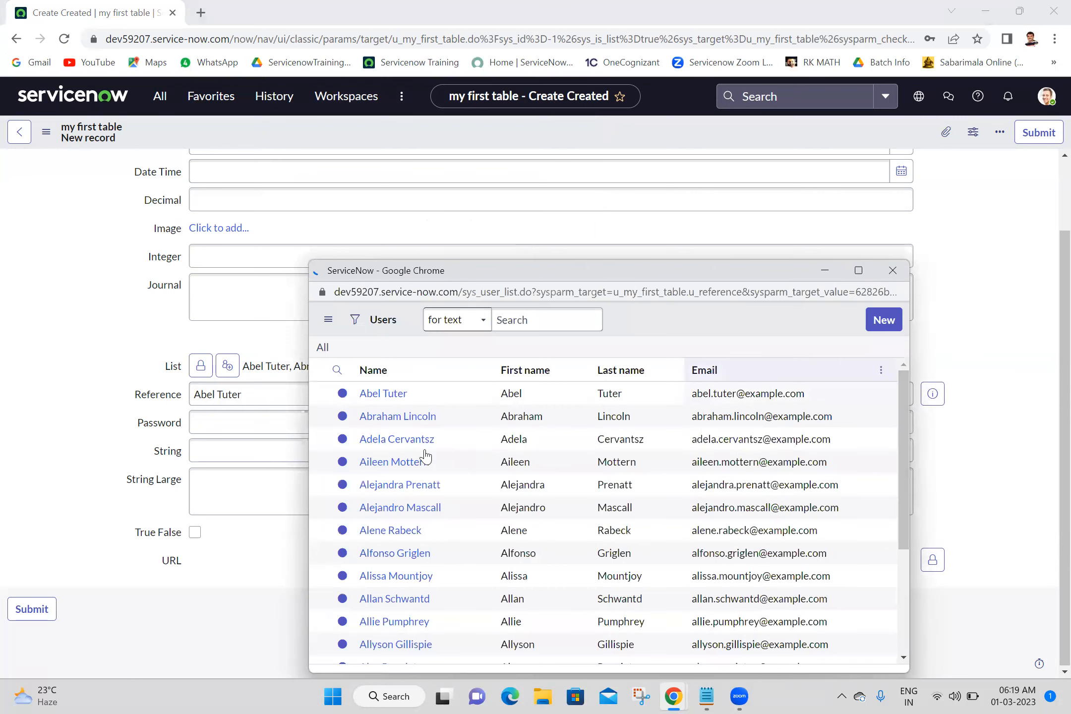
left_click(398, 416)
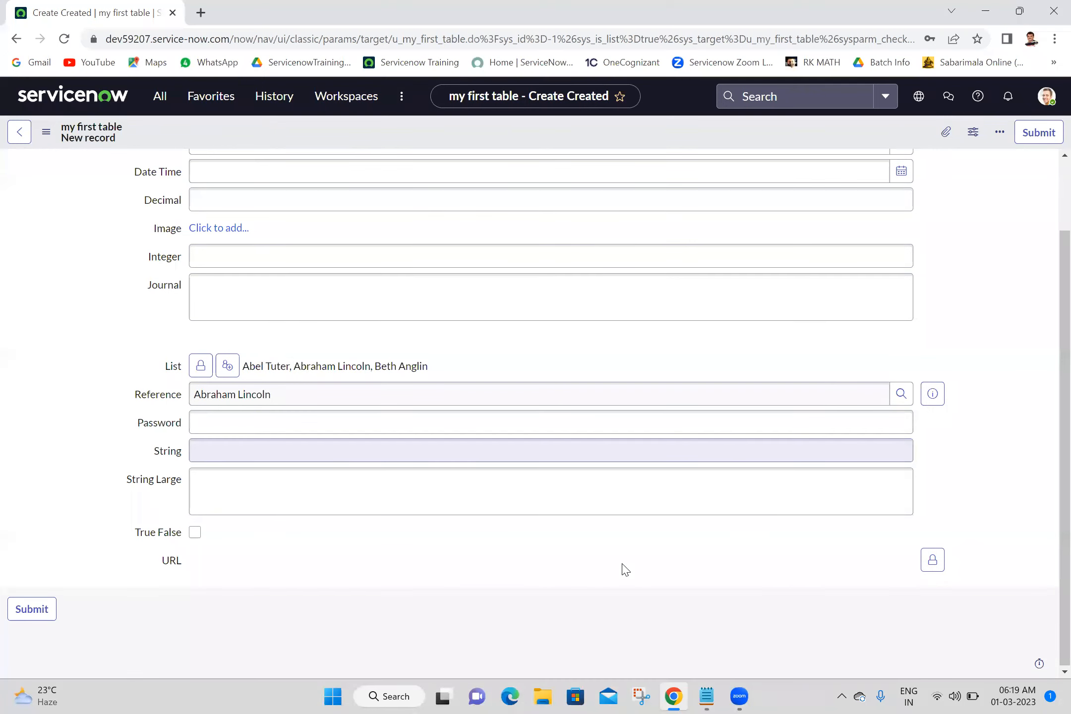
Add the current user to the List field with Add me.
left_click(623, 689)
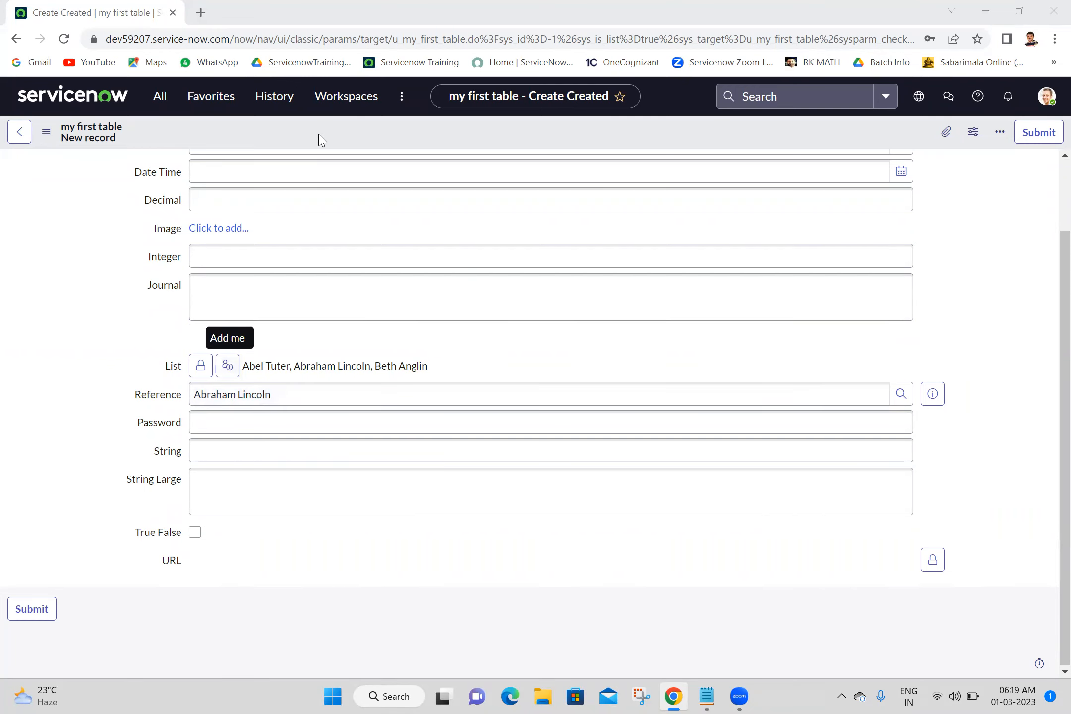
left_click(227, 367)
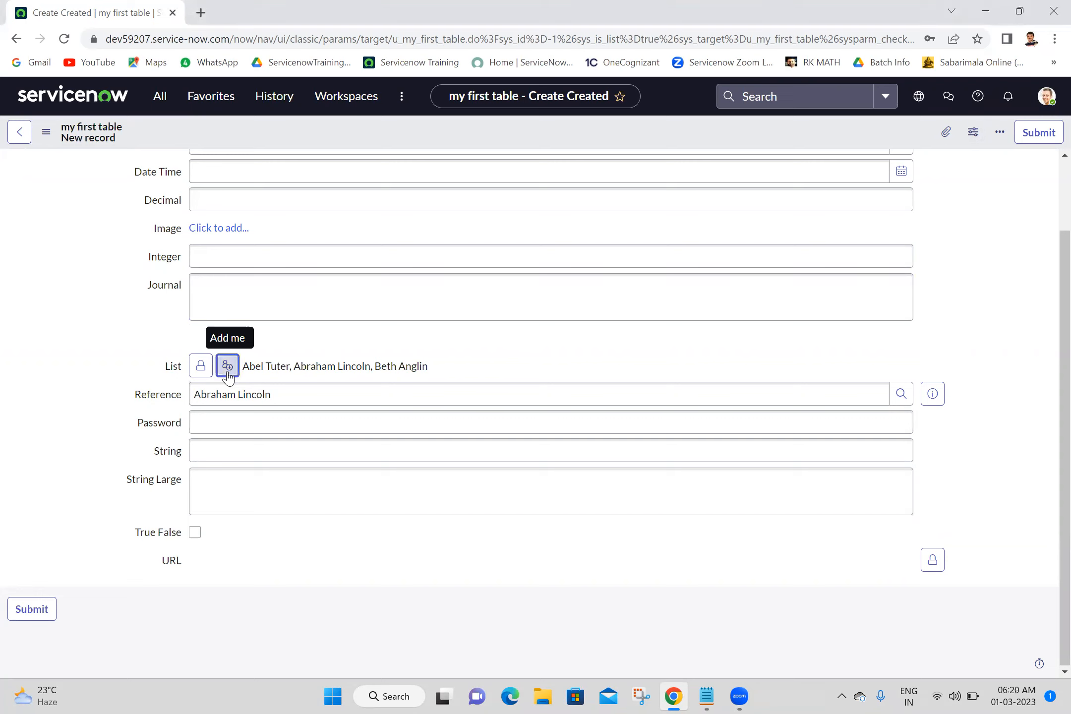
left_click(227, 367)
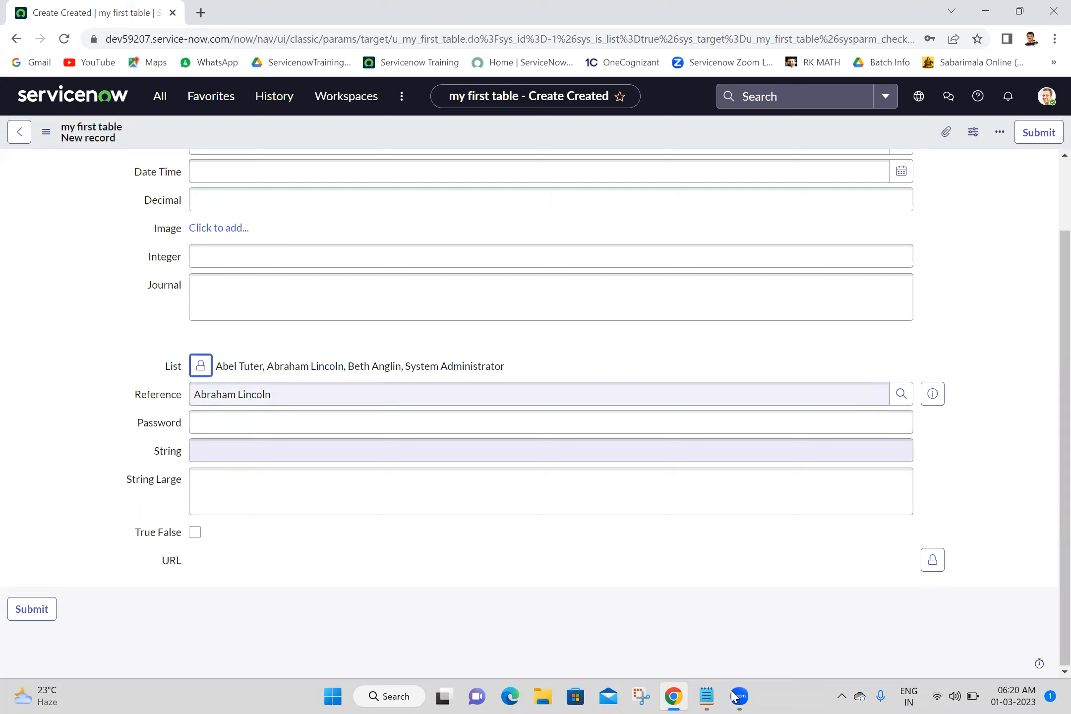
left_click(604, 684)
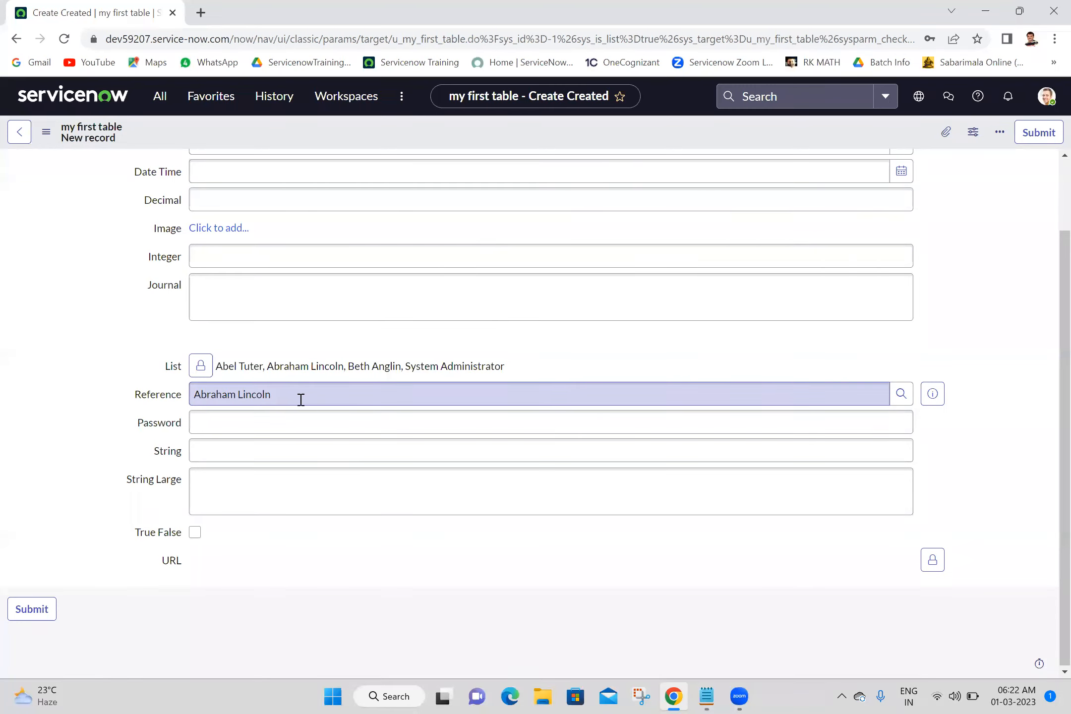
Enter a test password in the Password field and save the record.
left_click(307, 424)
left_click(108, 438)
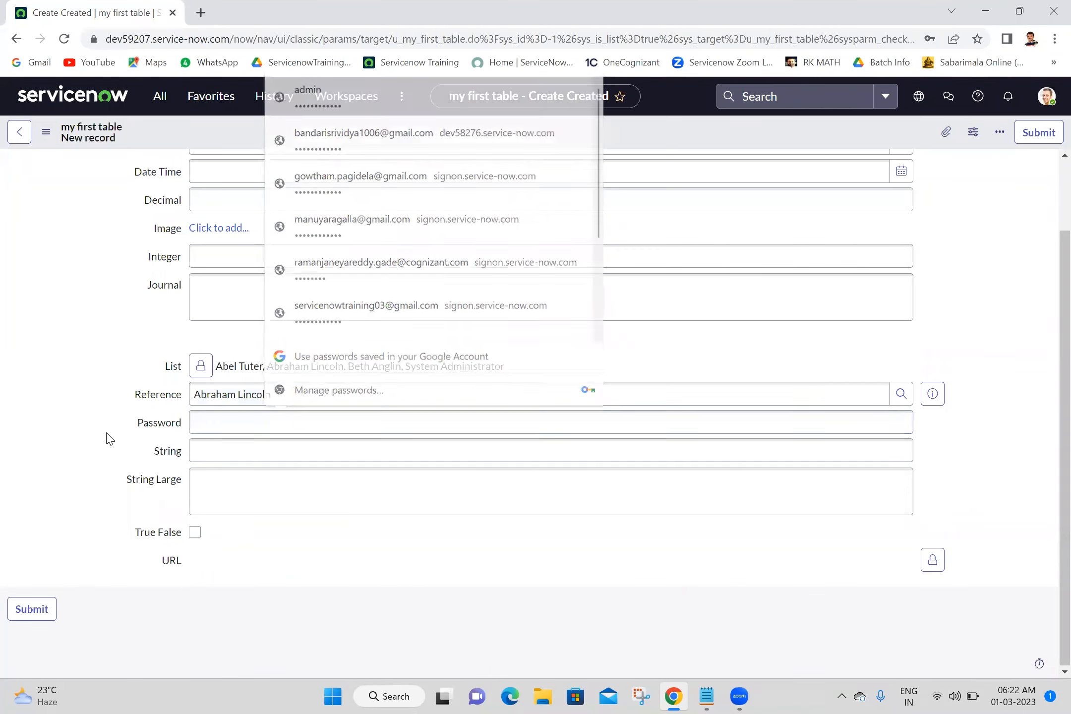
left_click(233, 425)
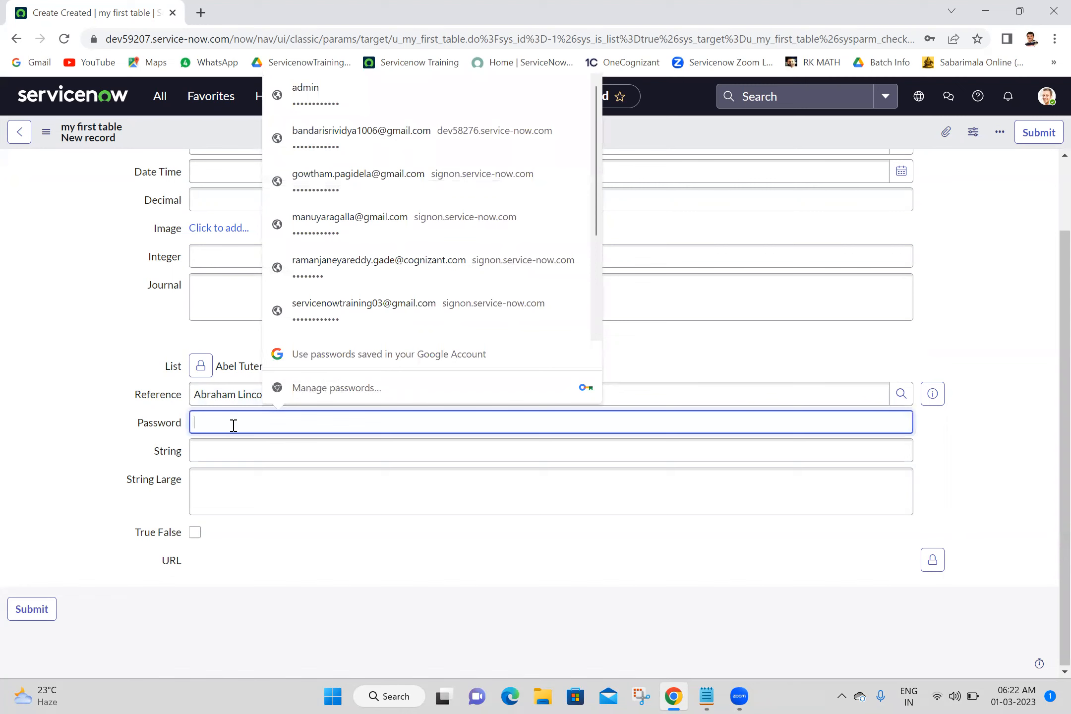
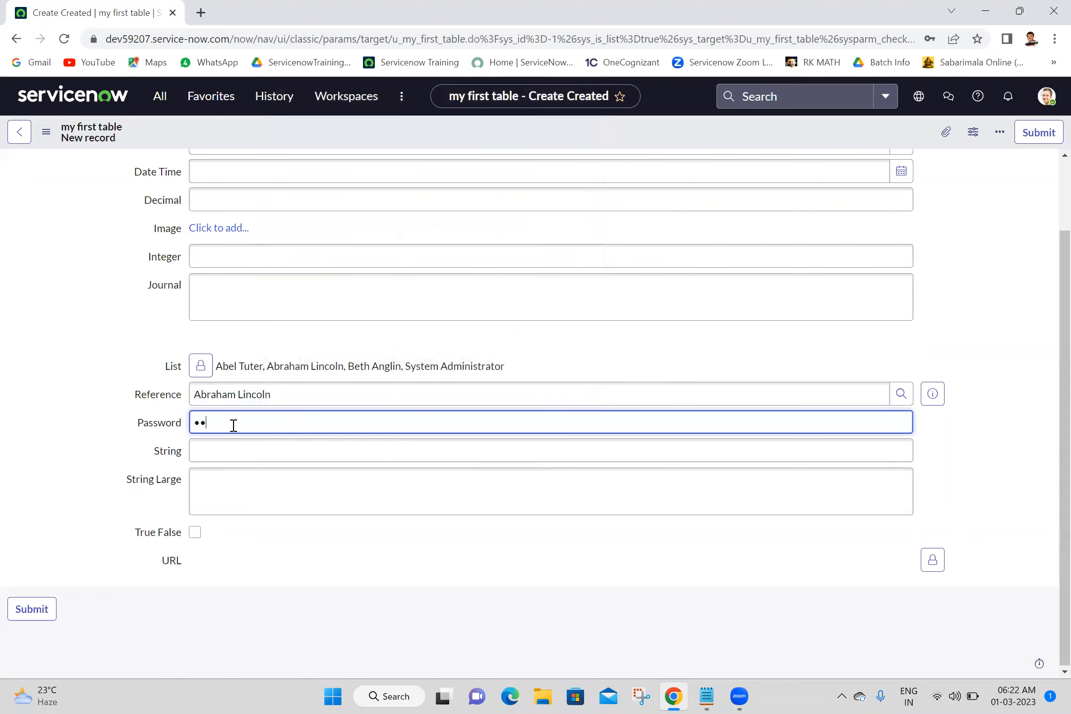
right_click(510, 128)
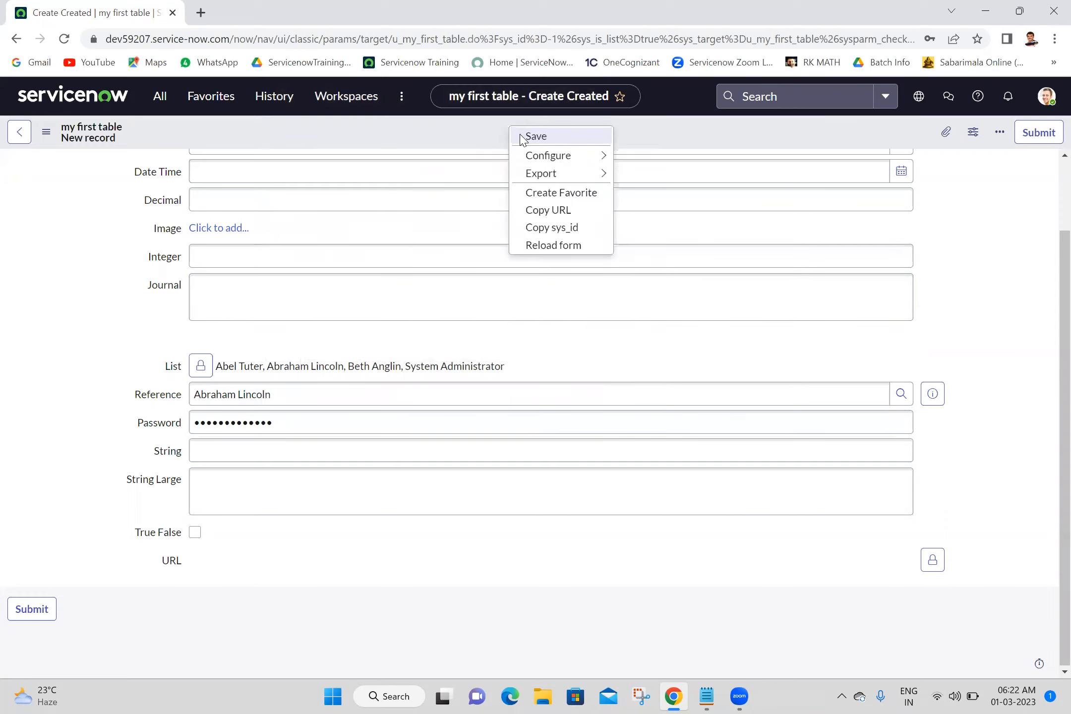
left_click(535, 137)
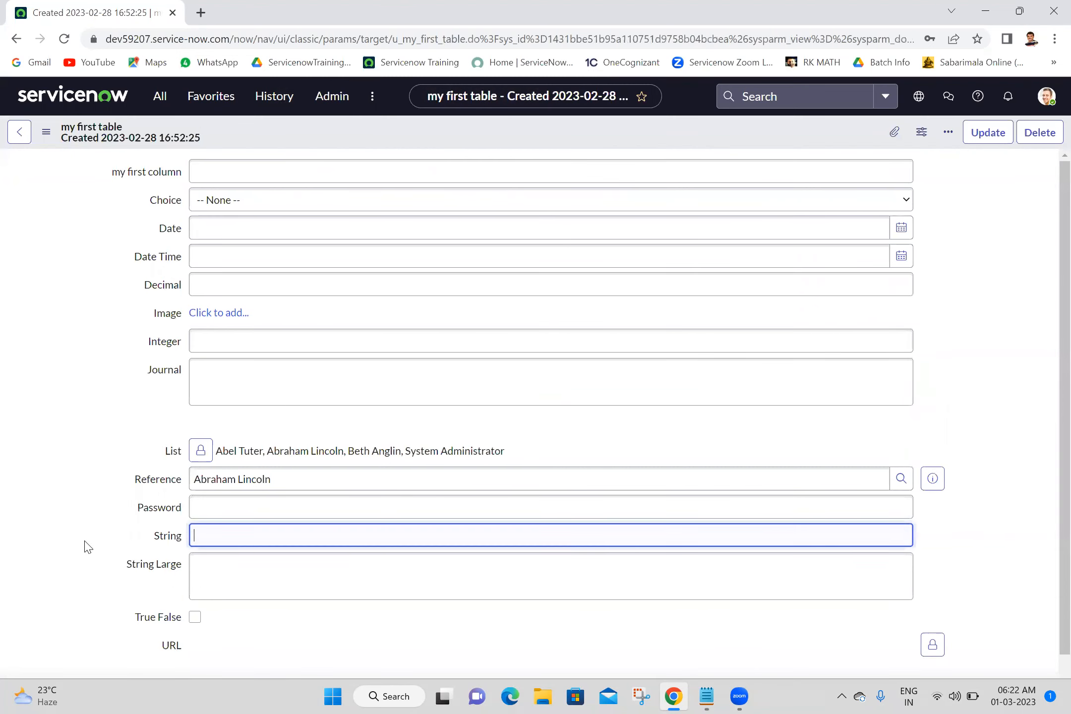
Inspect the Password field on the saved record.
left_click(218, 506)
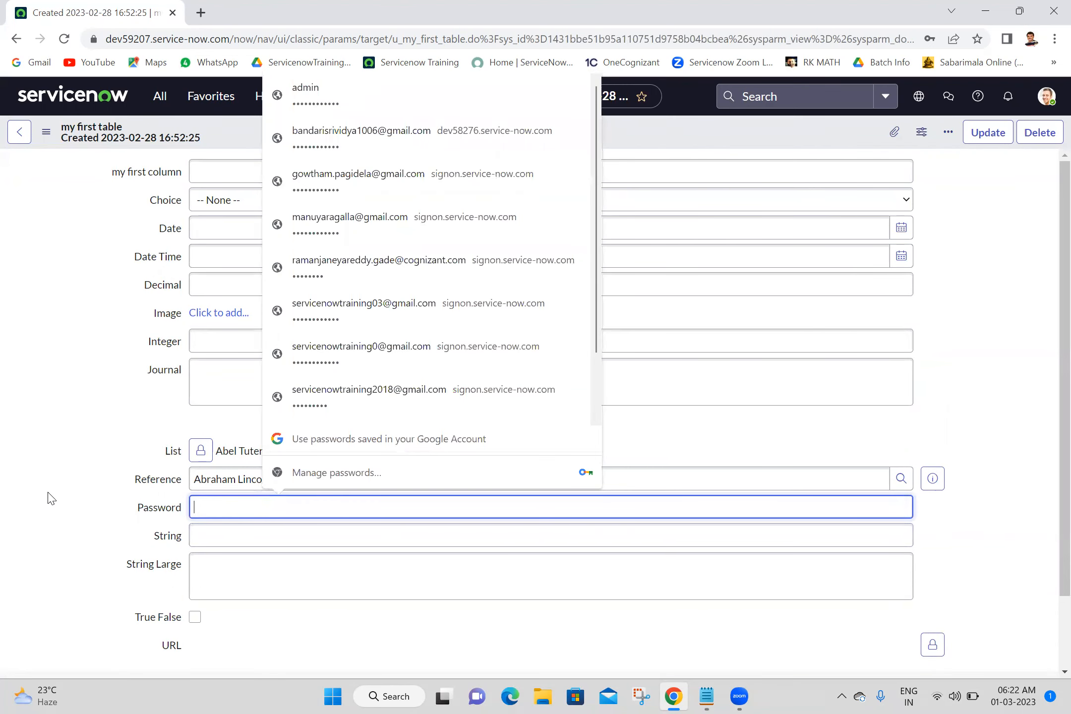
left_click(50, 499)
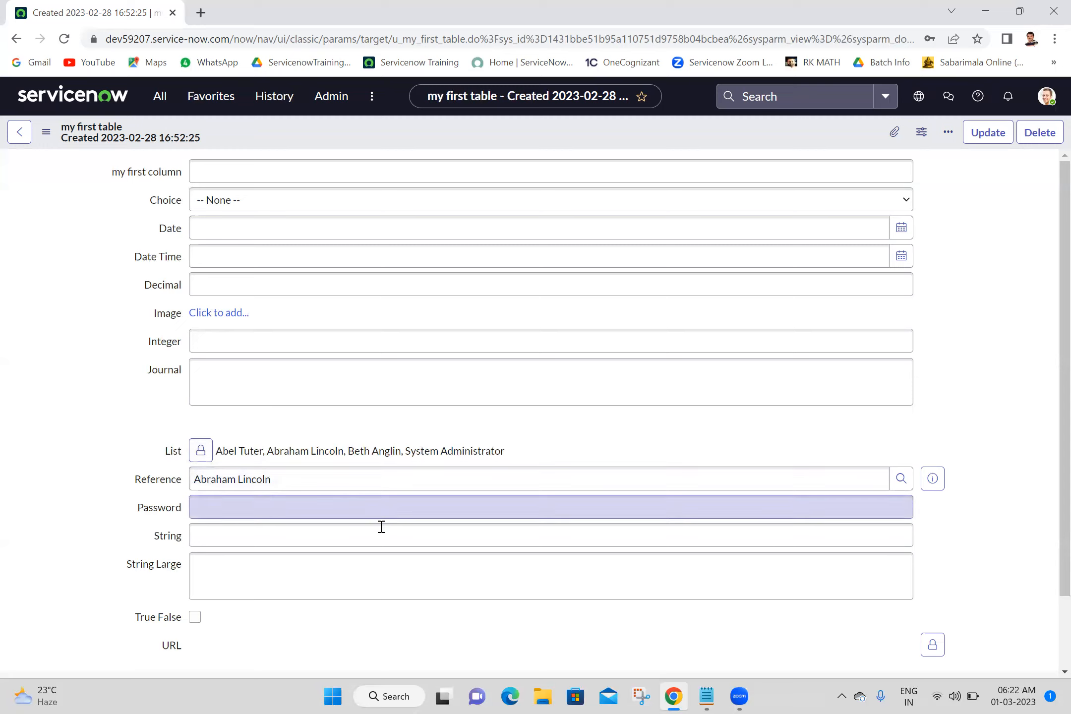
left_click(361, 515)
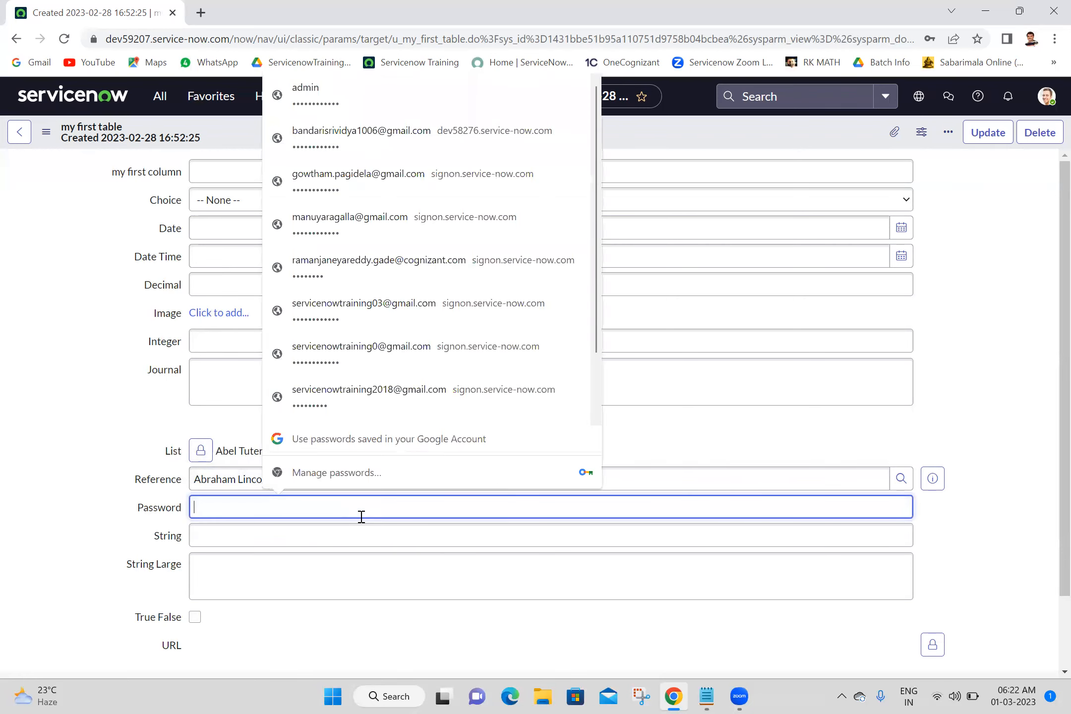
left_click(47, 525)
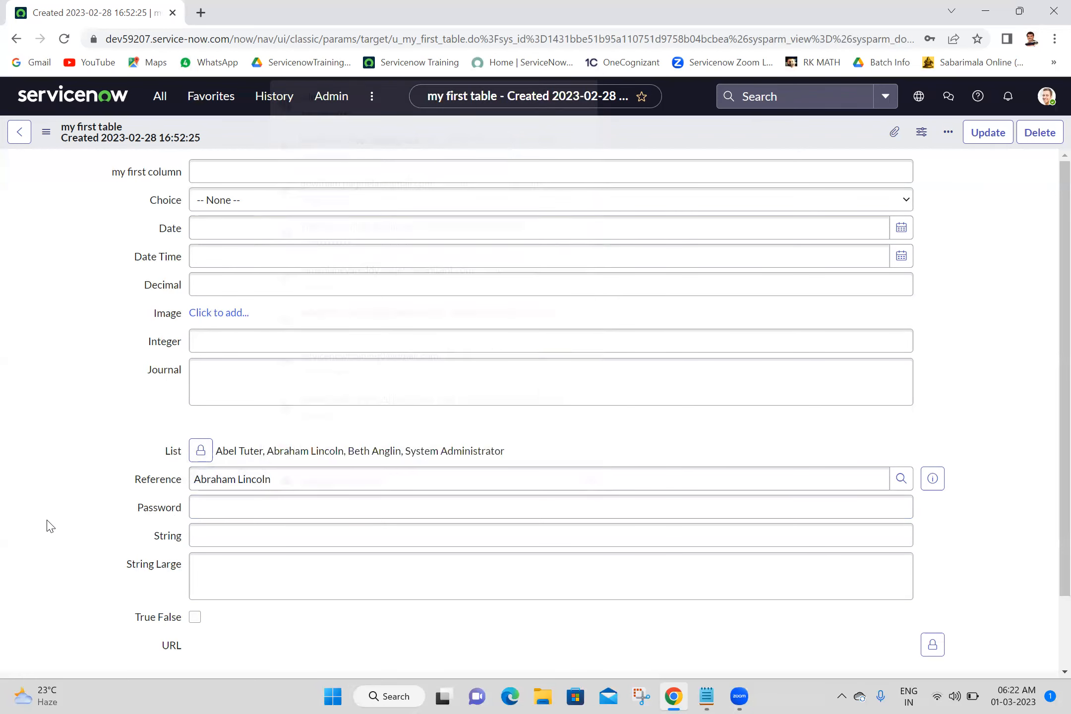
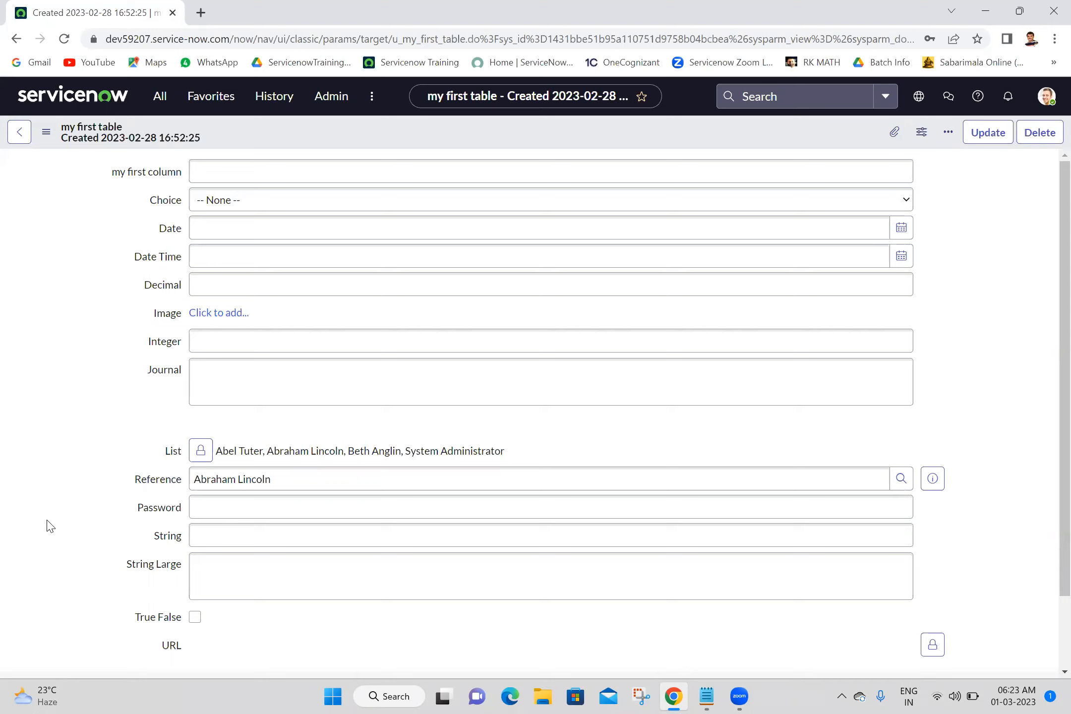
Switch to Notepad, write the test password at the end of the notes and select it for copying.
left_click(709, 696)
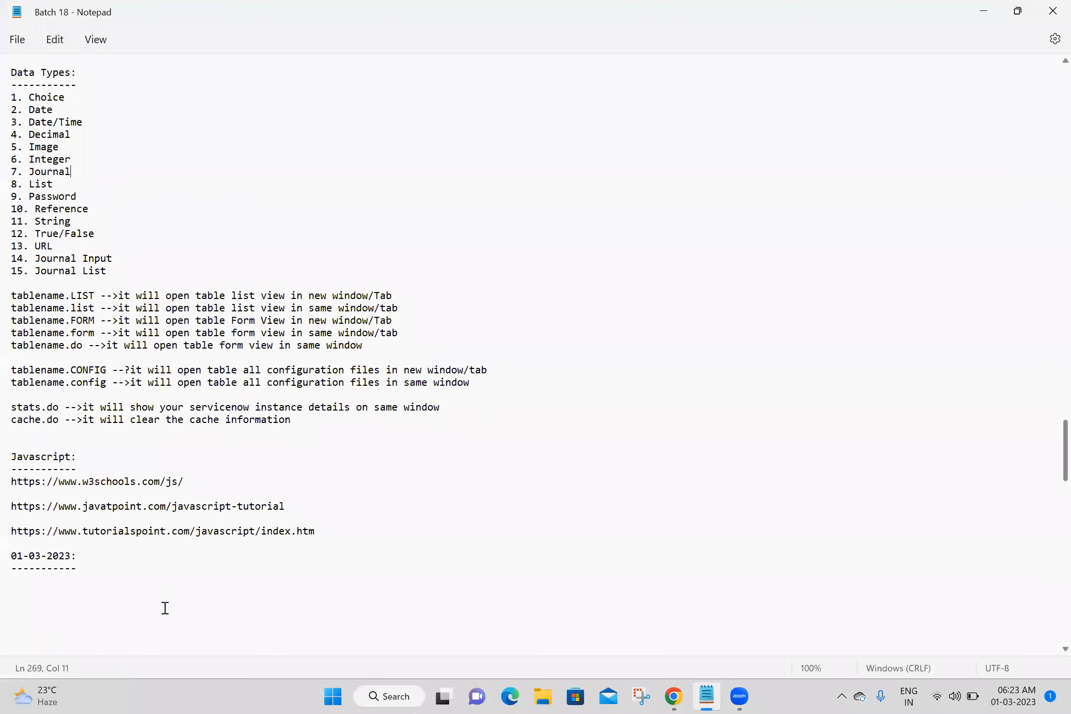
left_click(54, 617)
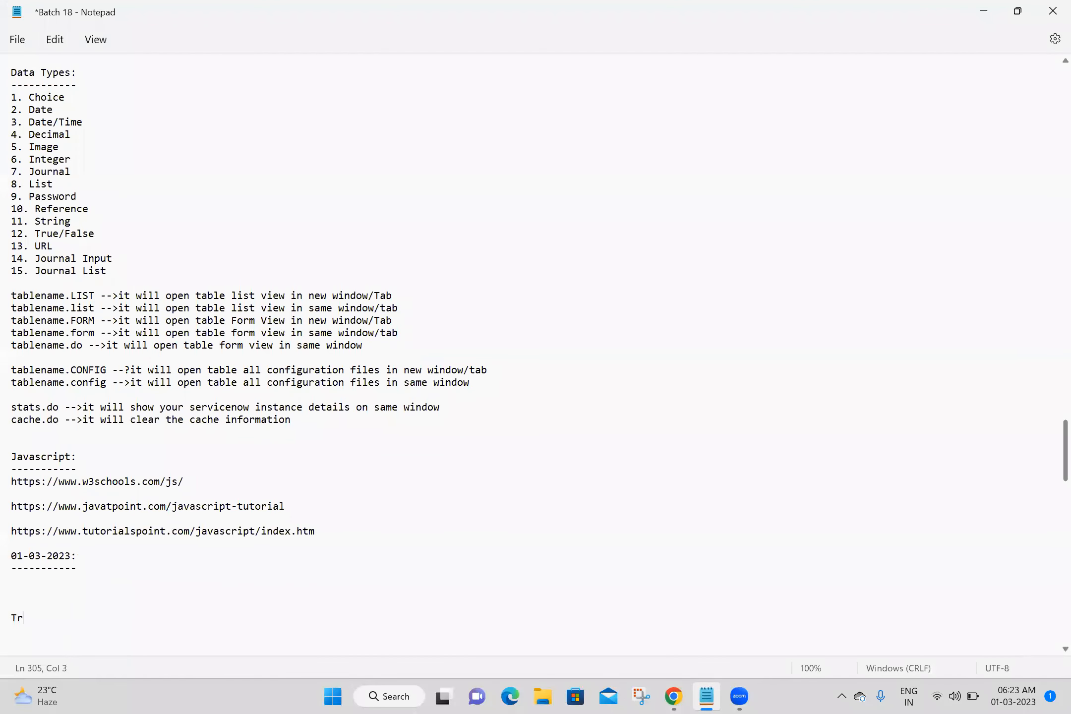
left_click_drag(98, 609, 8, 618)
key("ctrl+c")
left_click(99, 614)
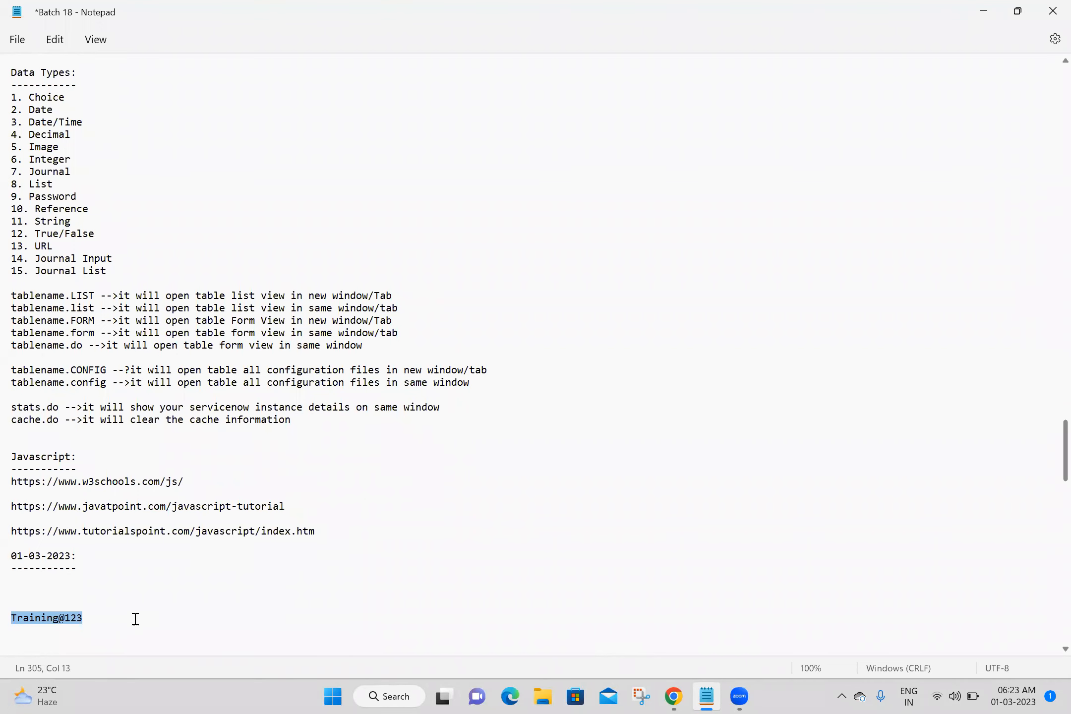
Open a new browser tab and search Google for encrypt password.
left_click(673, 695)
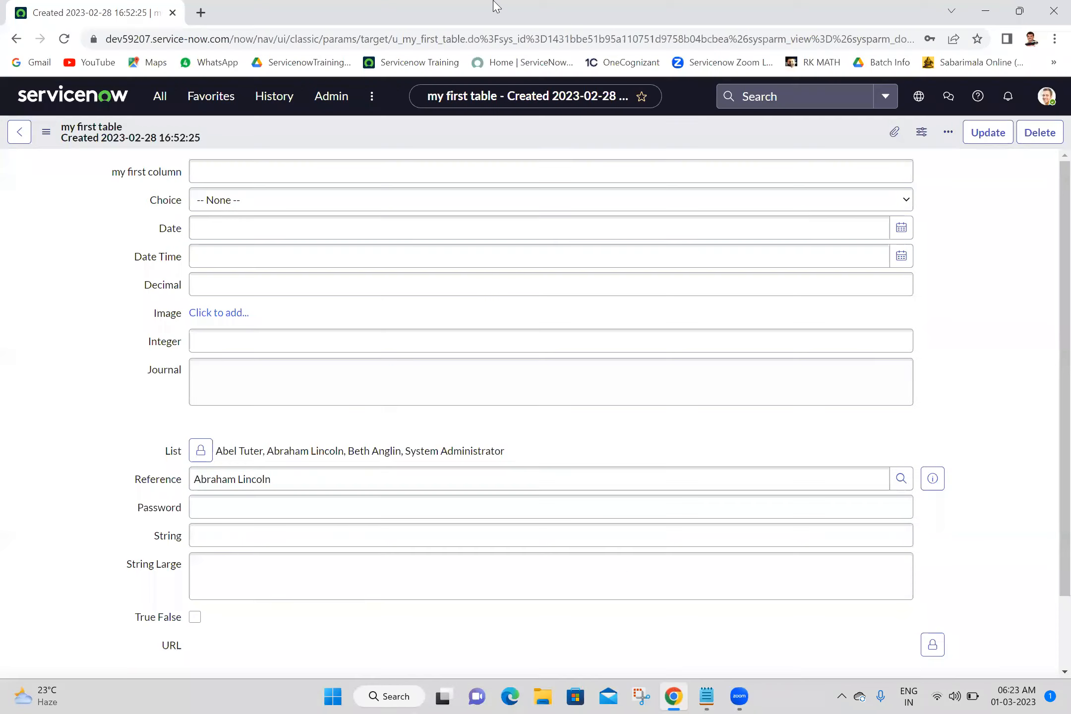
left_click(205, 7)
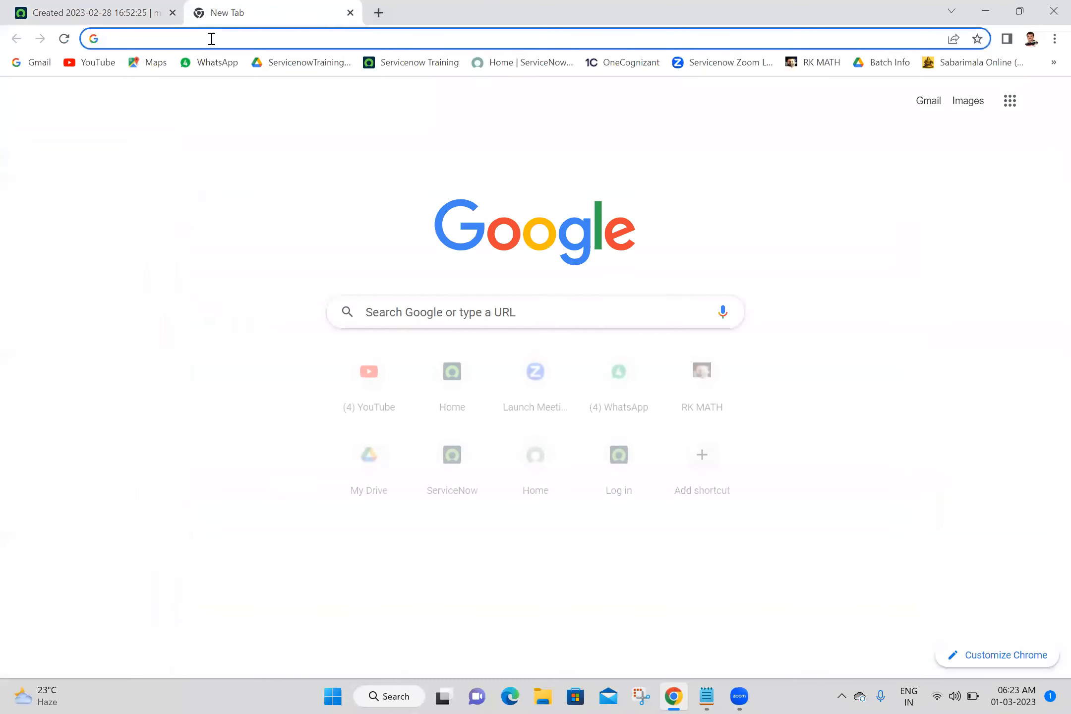
left_click(211, 38)
type("enc")
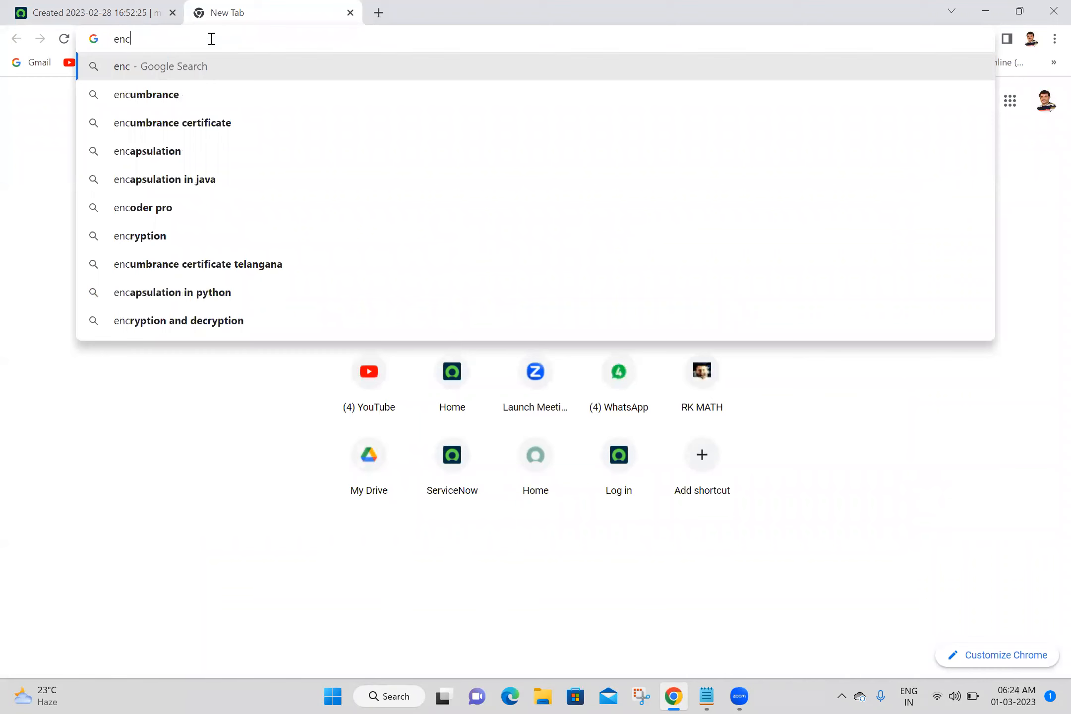
type("ript")
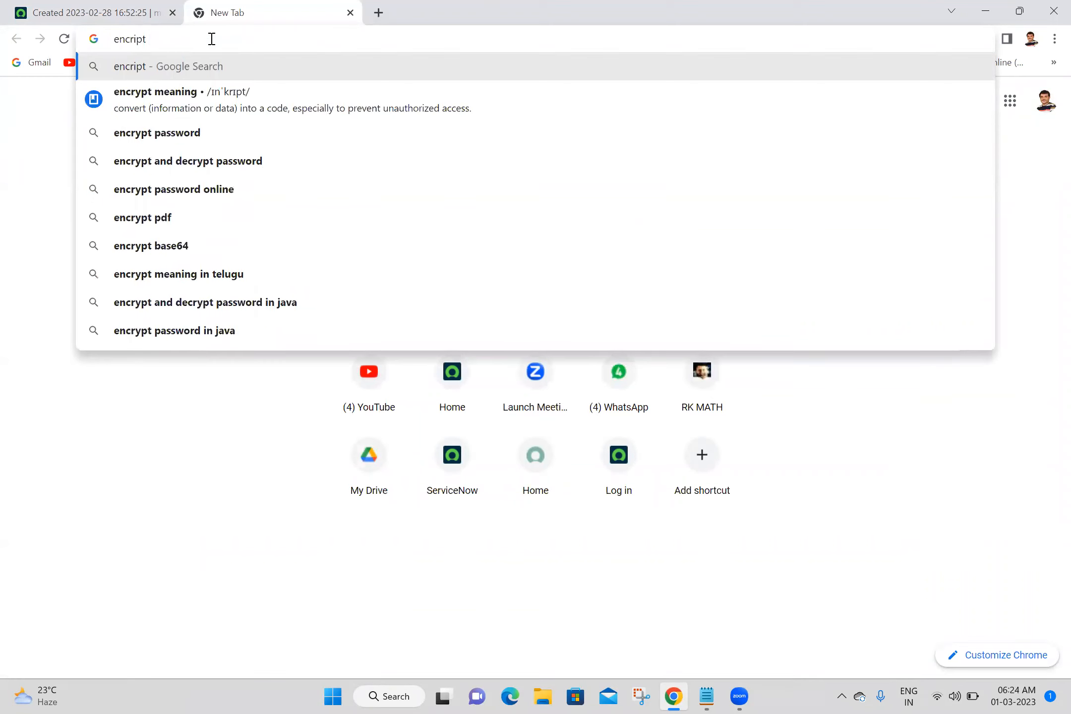
left_click(128, 141)
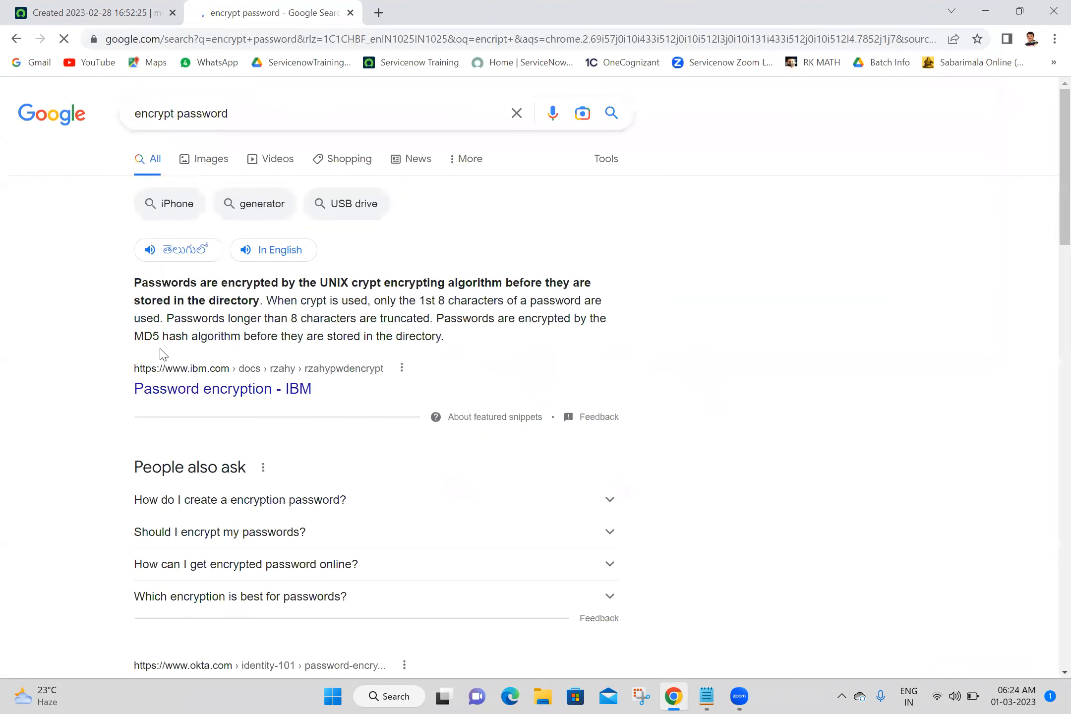
Read the IBM Password encryption documentation in a new tab and close that tab.
middle_click(253, 400)
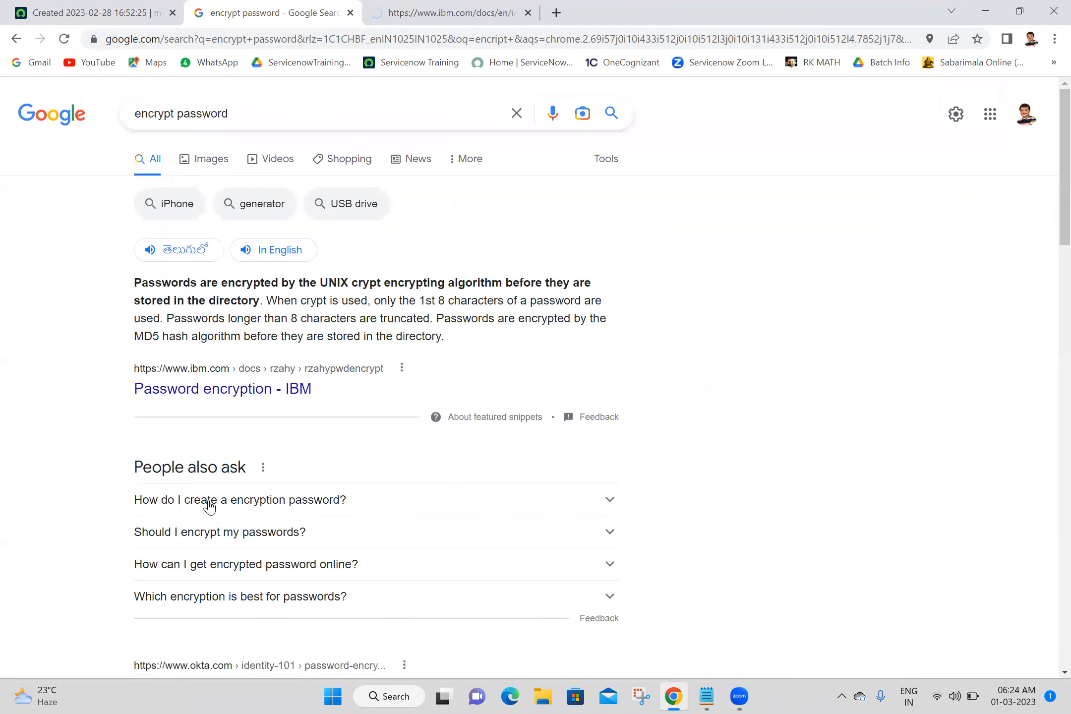
left_click(455, 6)
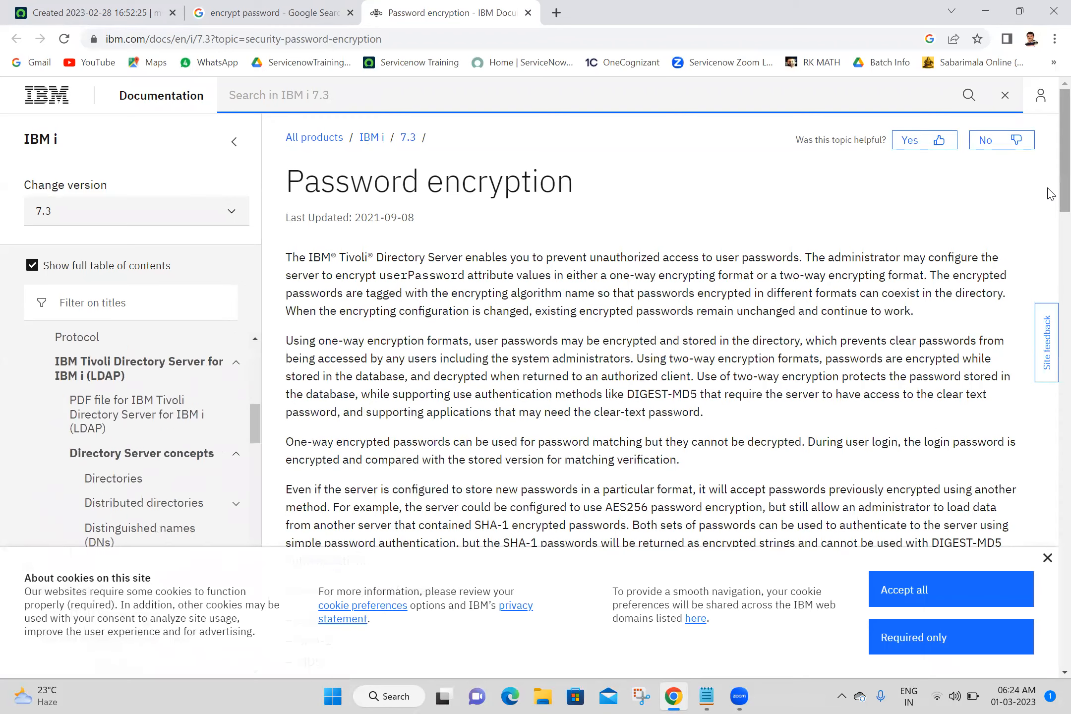
left_click_drag(1050, 193, 1047, 506)
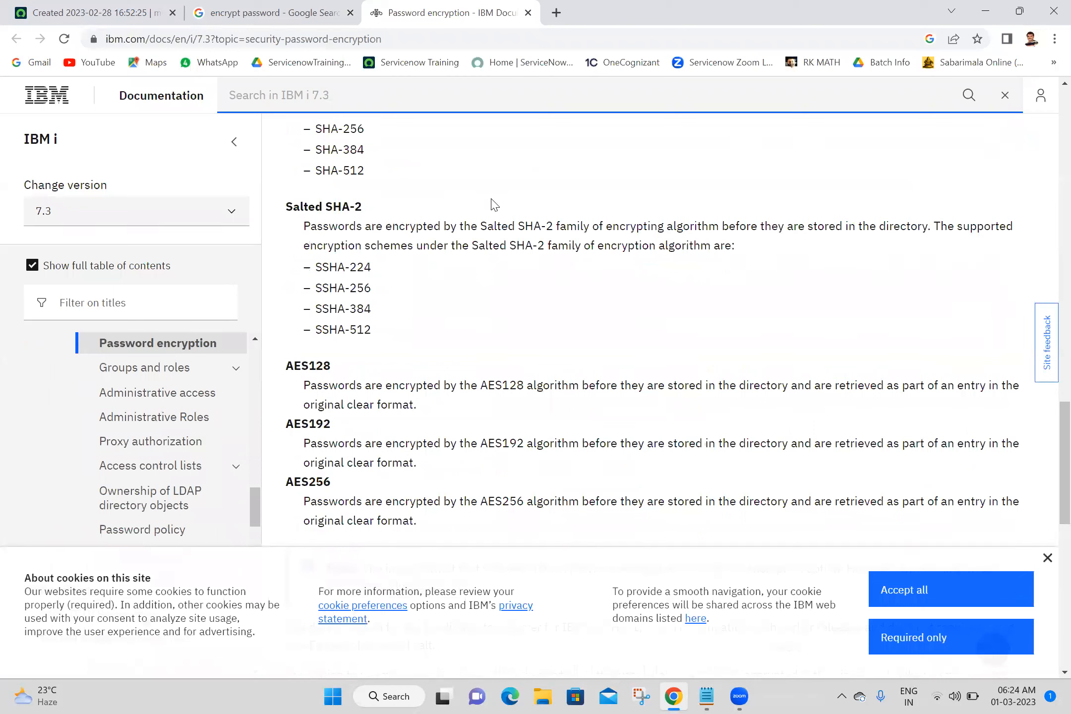
scroll(1050, 149, "up", 7)
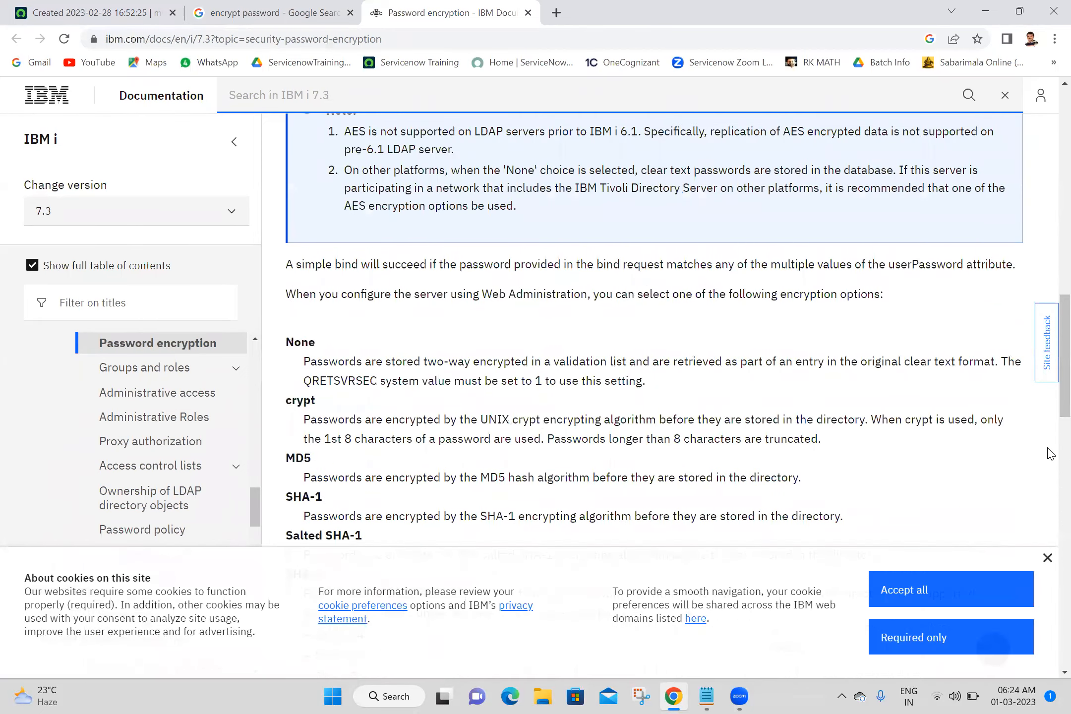
scroll(1050, 454, "down", 8)
scroll(1050, 453, "down", 15)
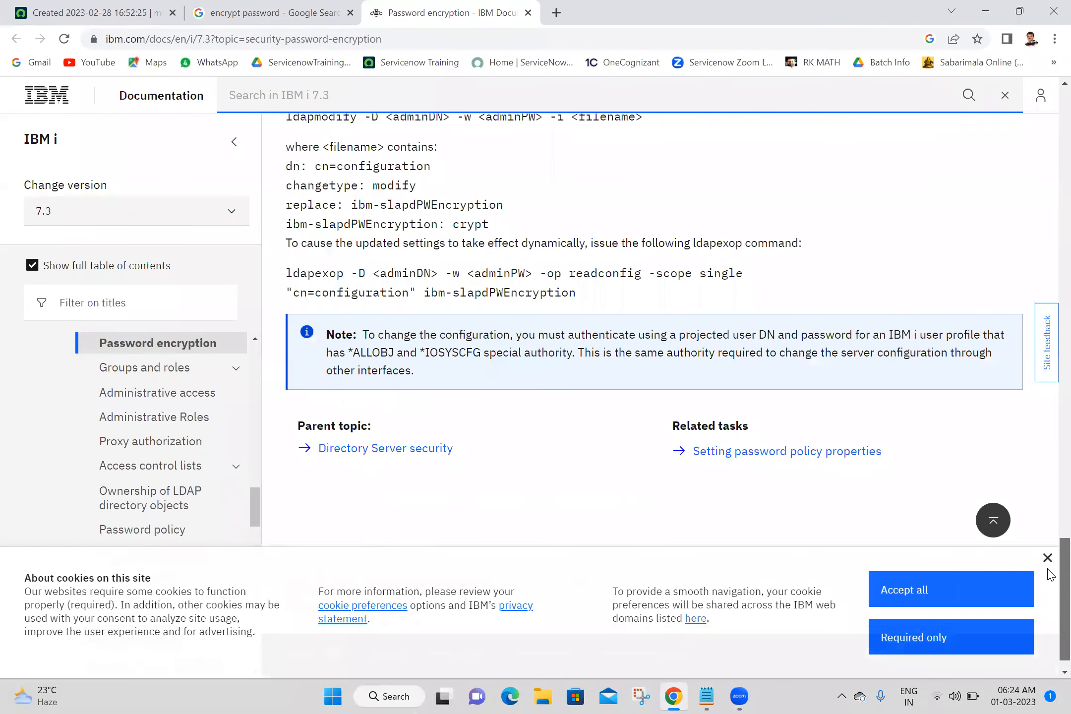
scroll(1050, 220, "up", 20)
scroll(714, 179, "up", 10)
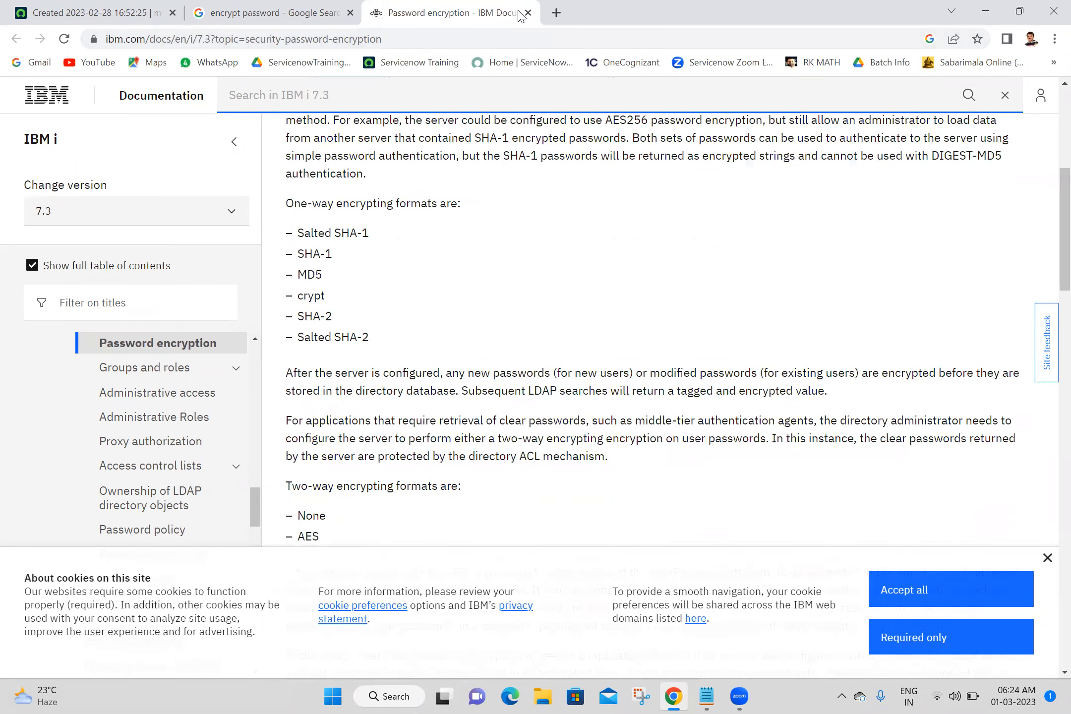
key("ctrl+w")
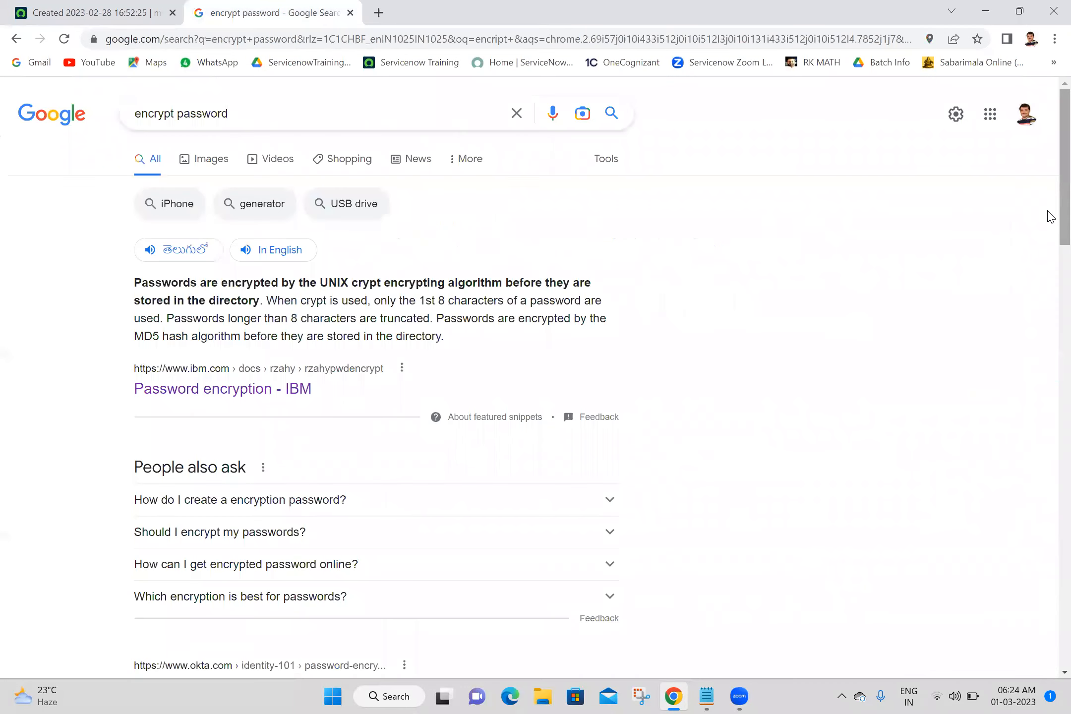
Search for encrypt password online and open the Small SEO Tools and Dupli Checker encryption utilities in new tabs.
left_click_drag(1050, 217, 1050, 352)
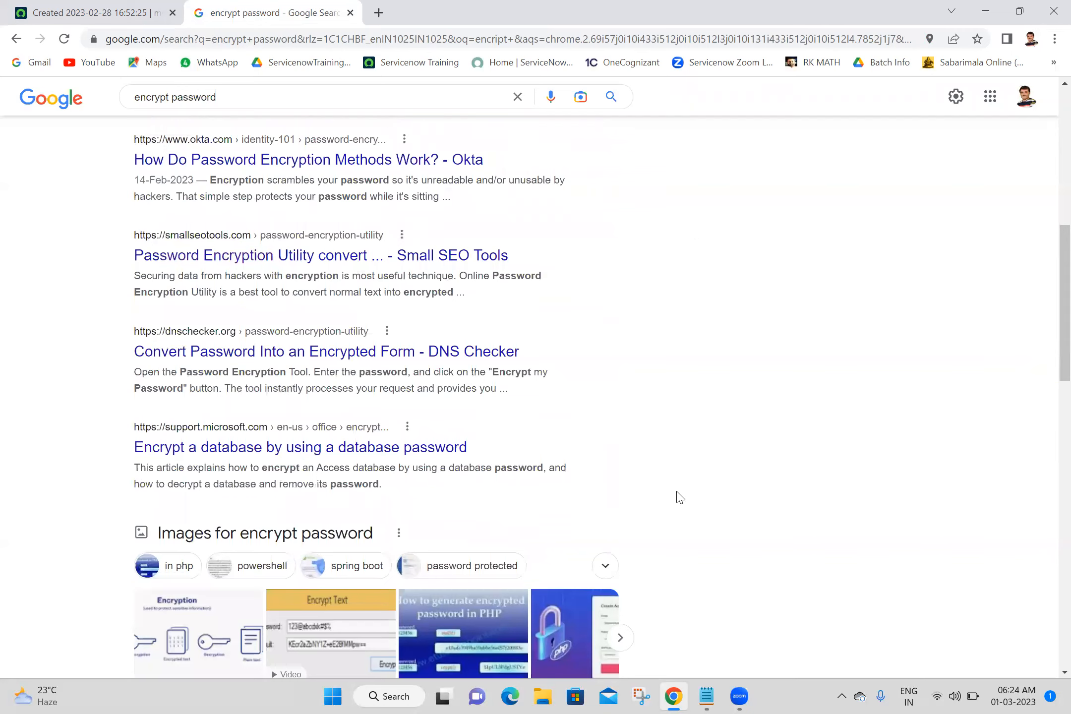
left_click(363, 99)
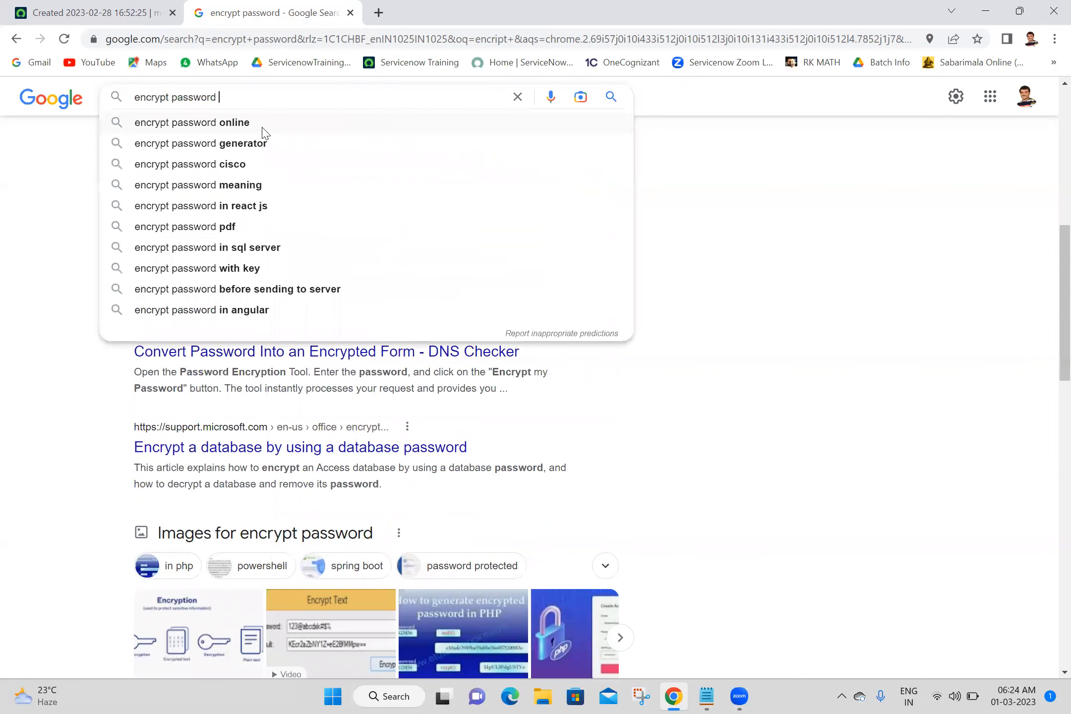
left_click(263, 130)
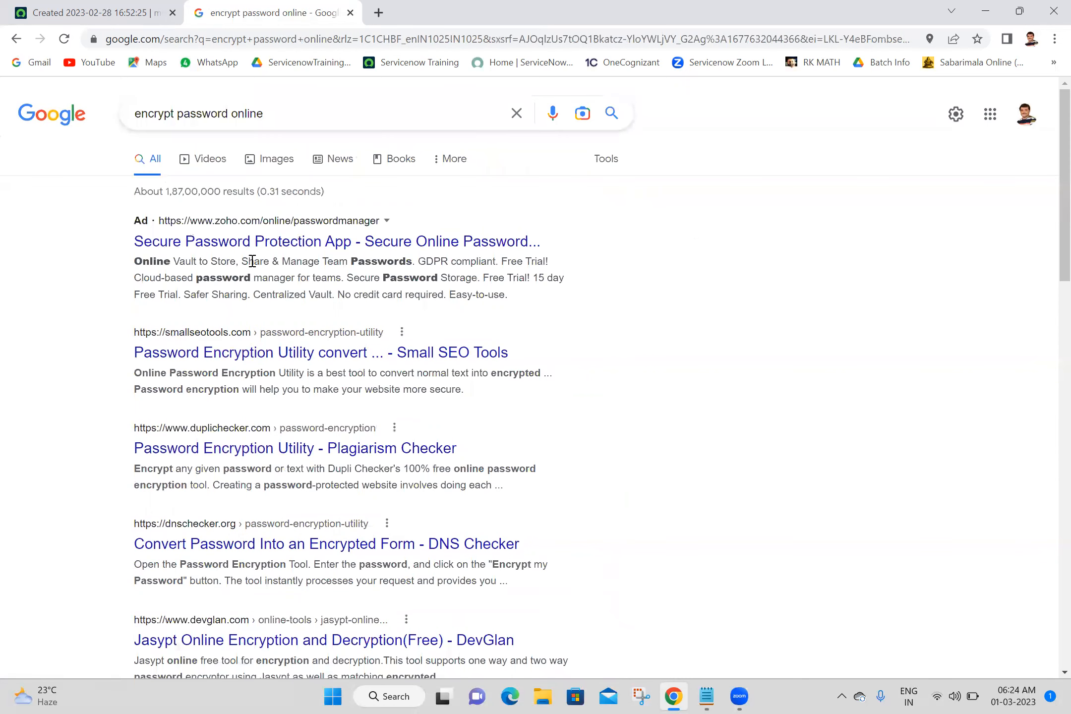
middle_click(226, 357)
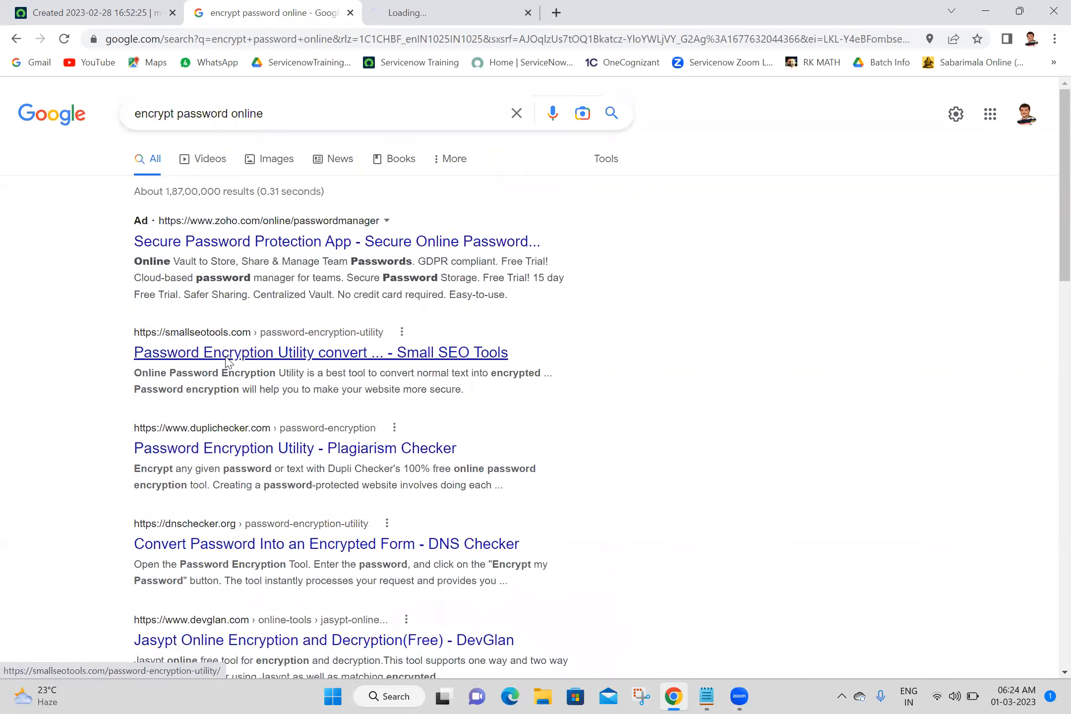
middle_click(224, 453)
left_click(485, 10)
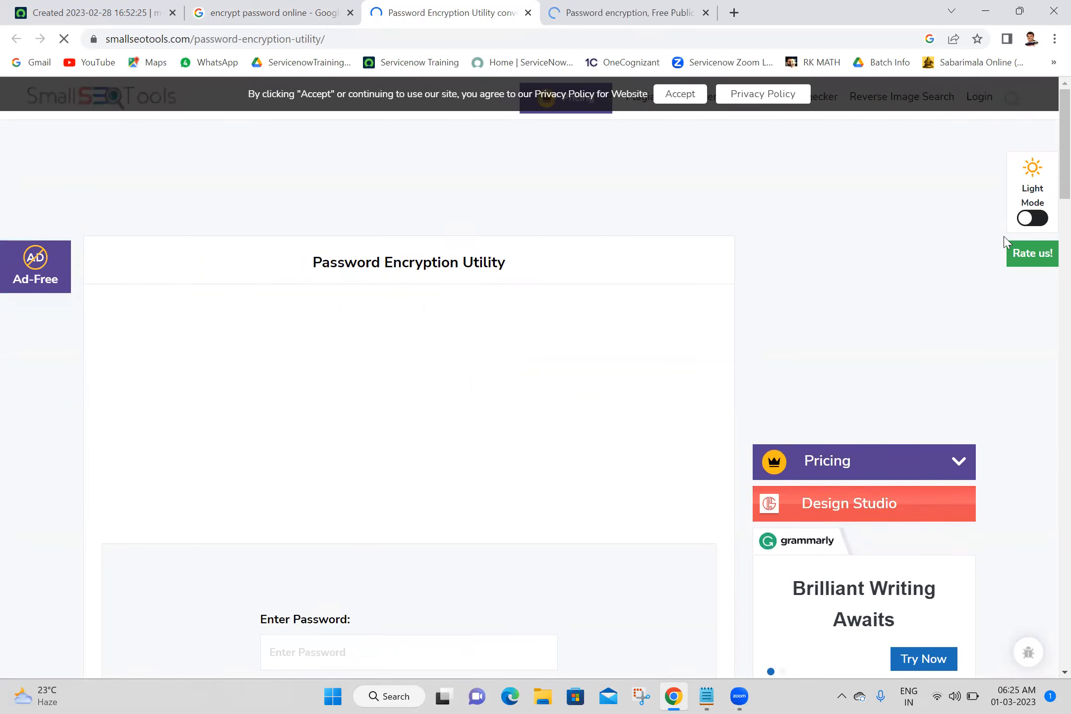
Paste the test password into the Password Encryption Utility and encrypt it.
scroll(1047, 208, "down", 3)
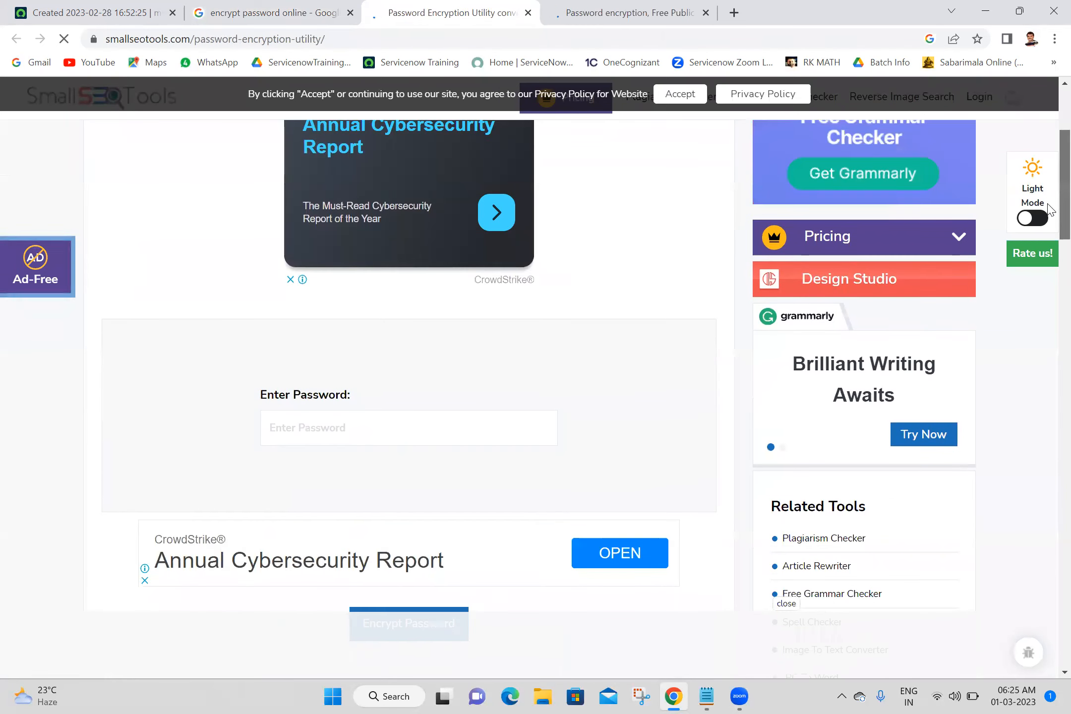
left_click(345, 433)
key("ctrl+v")
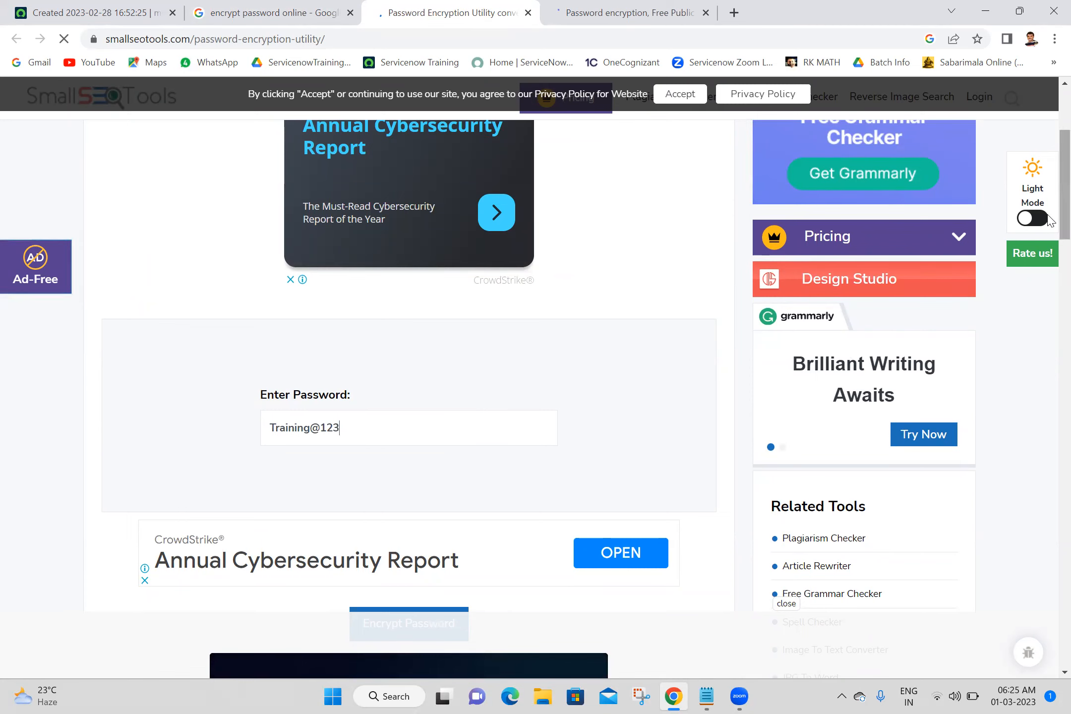
scroll(1050, 243, "down", 1)
mouse_move(1047, 238)
left_mouse_down()
mouse_move(1048, 308)
mouse_move(1047, 245)
left_mouse_up()
scroll(1049, 253, "up", 2)
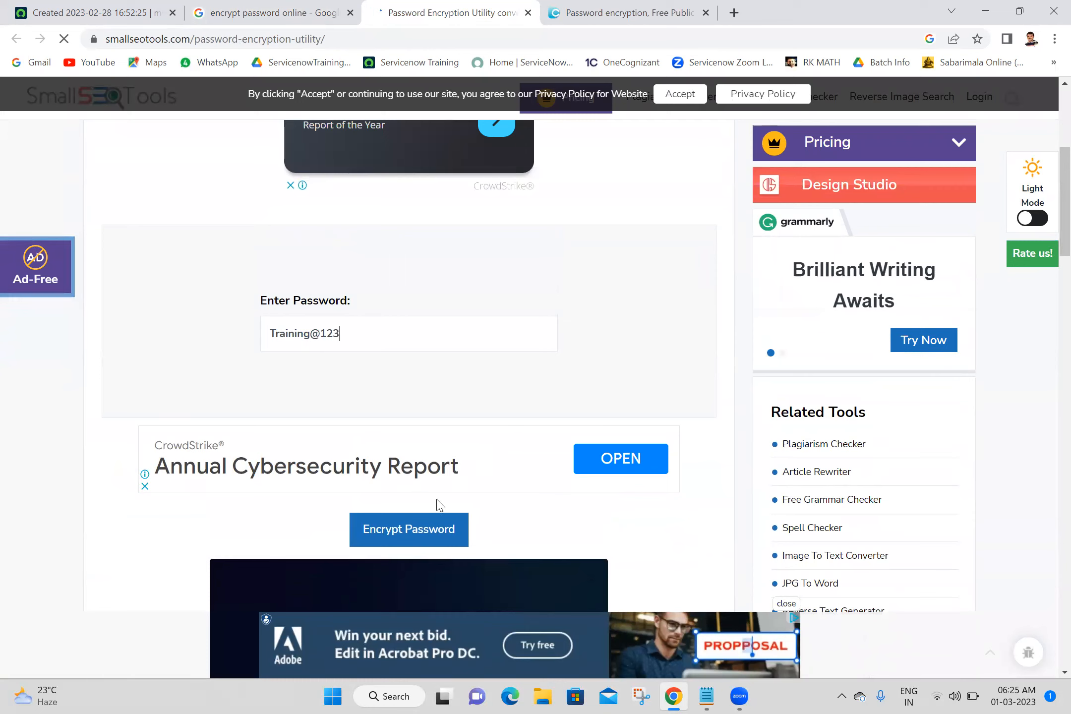
left_click(397, 538)
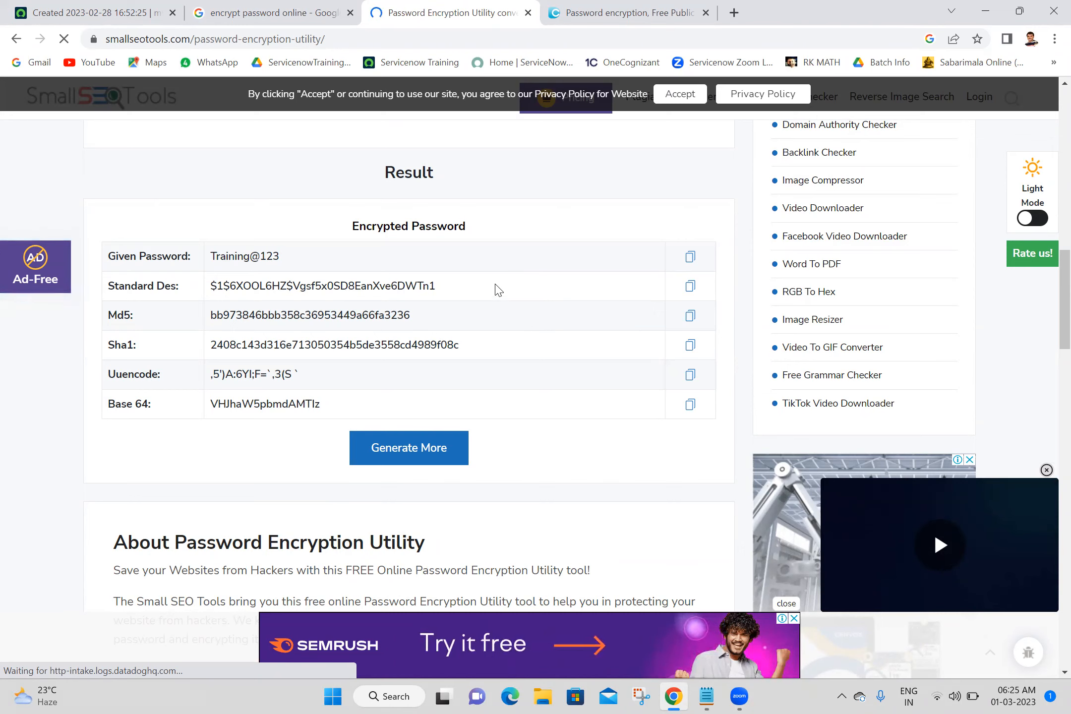
Highlight each encrypted form of the password in the result table to examine them.
triple_click(461, 293)
triple_click(430, 320)
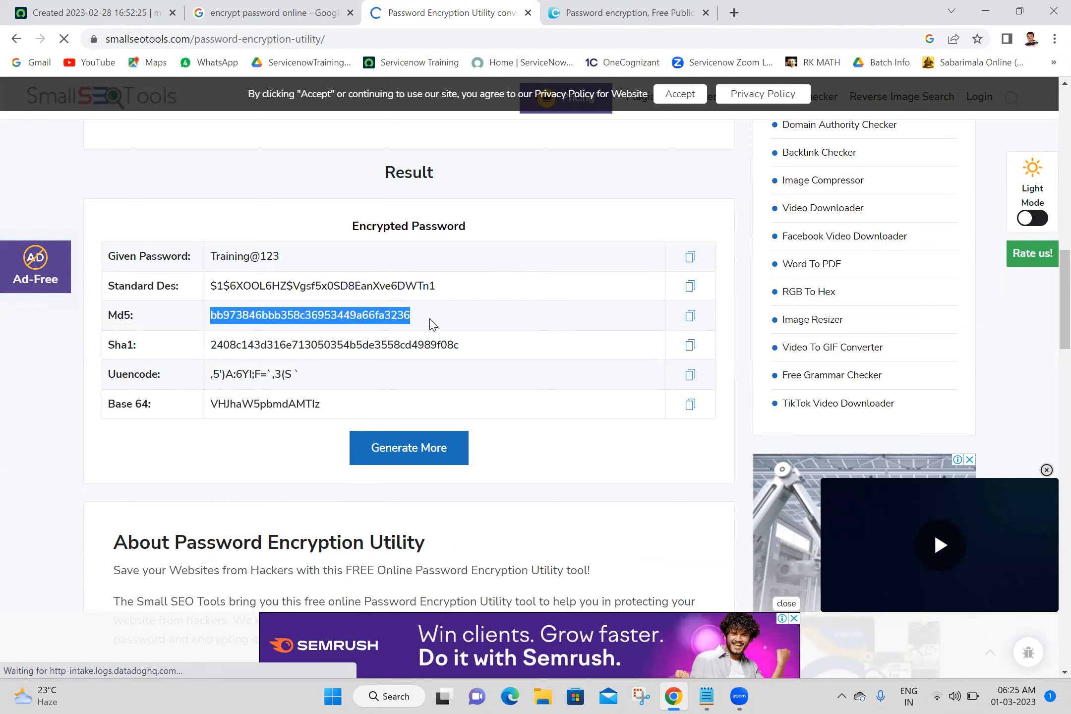
left_click(466, 359)
triple_click(466, 359)
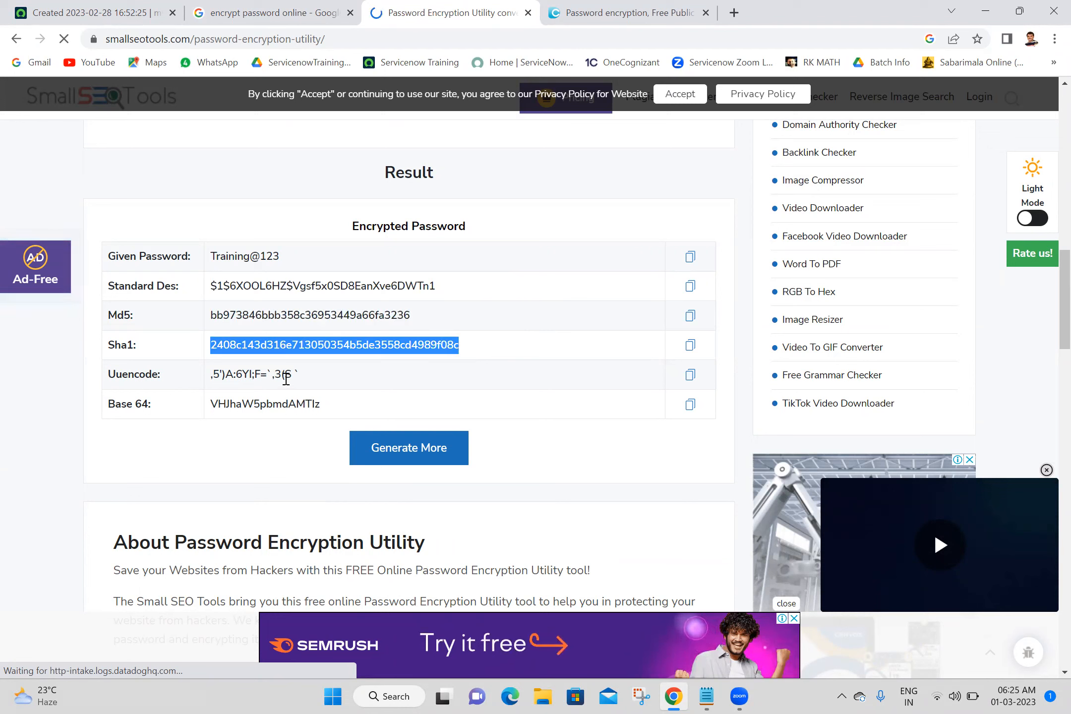
triple_click(322, 376)
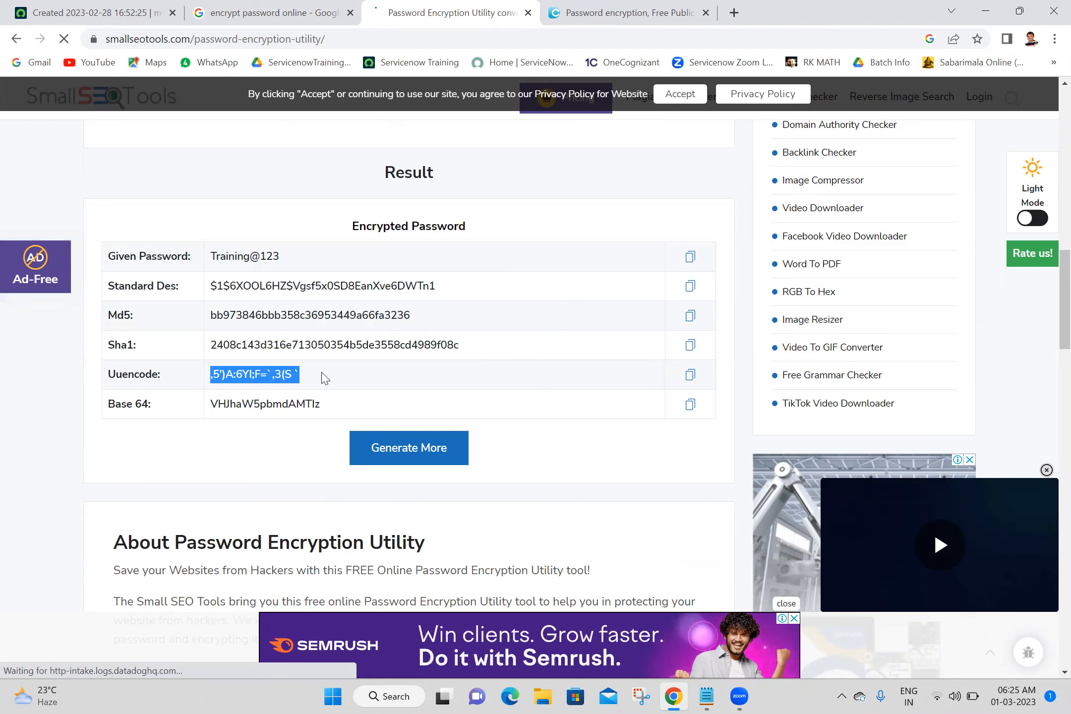
left_click(272, 452)
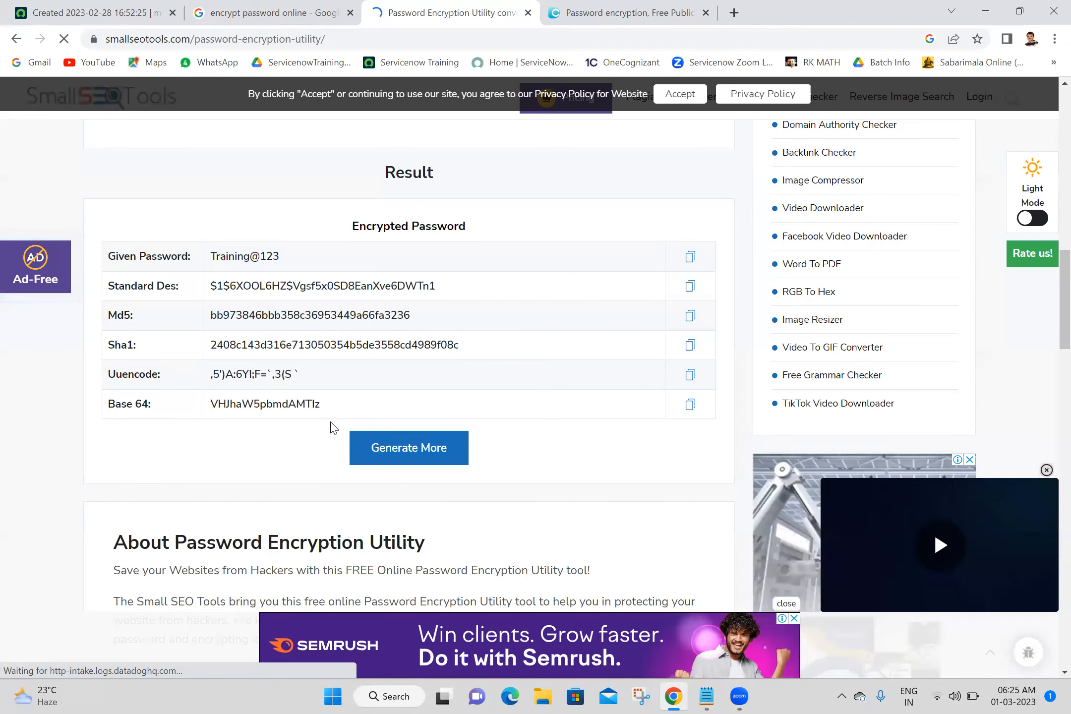
triple_click(357, 402)
left_click(286, 462)
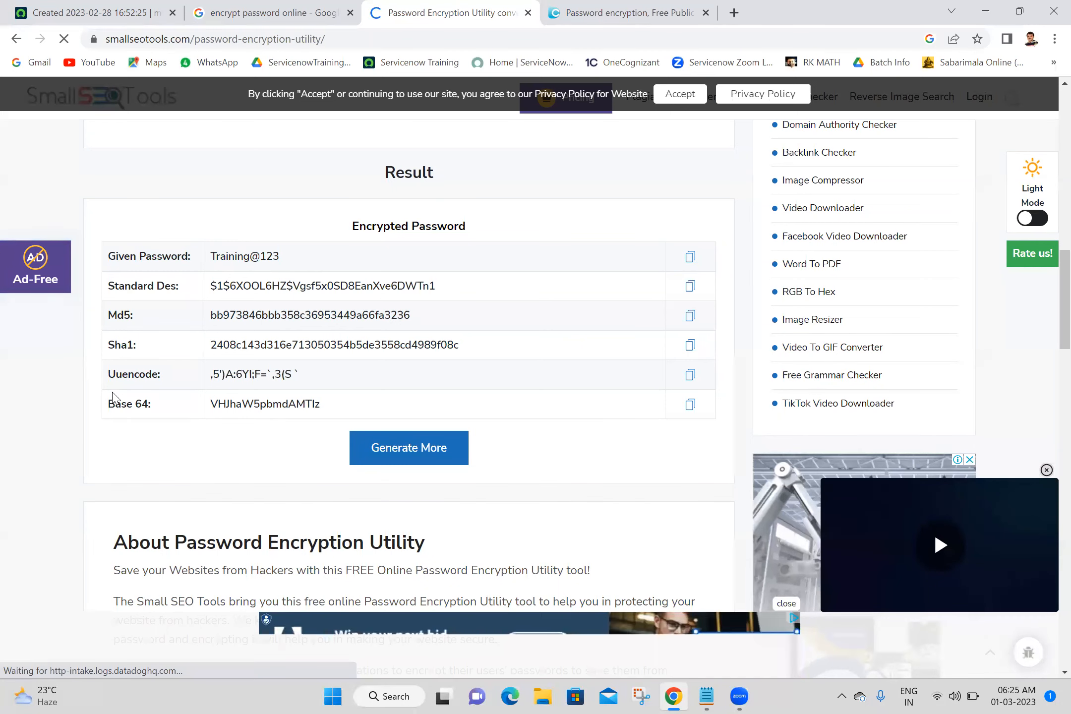
Highlight the encryption method labels in the result table and dismiss the Grammarly popup.
left_click(280, 122)
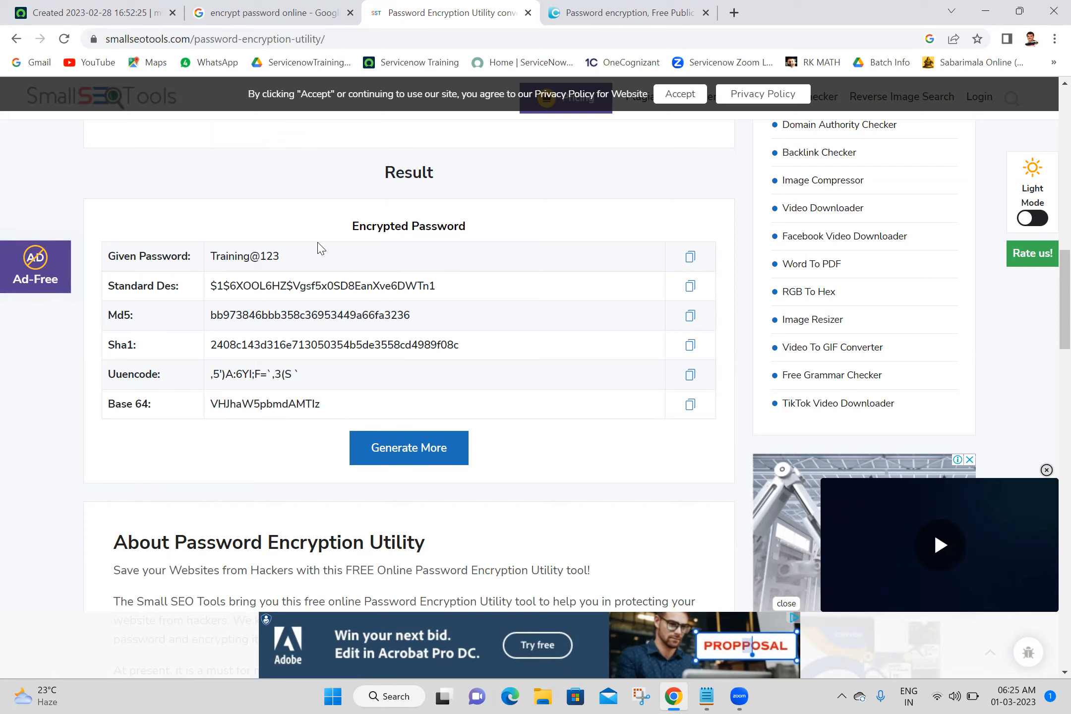
triple_click(153, 281)
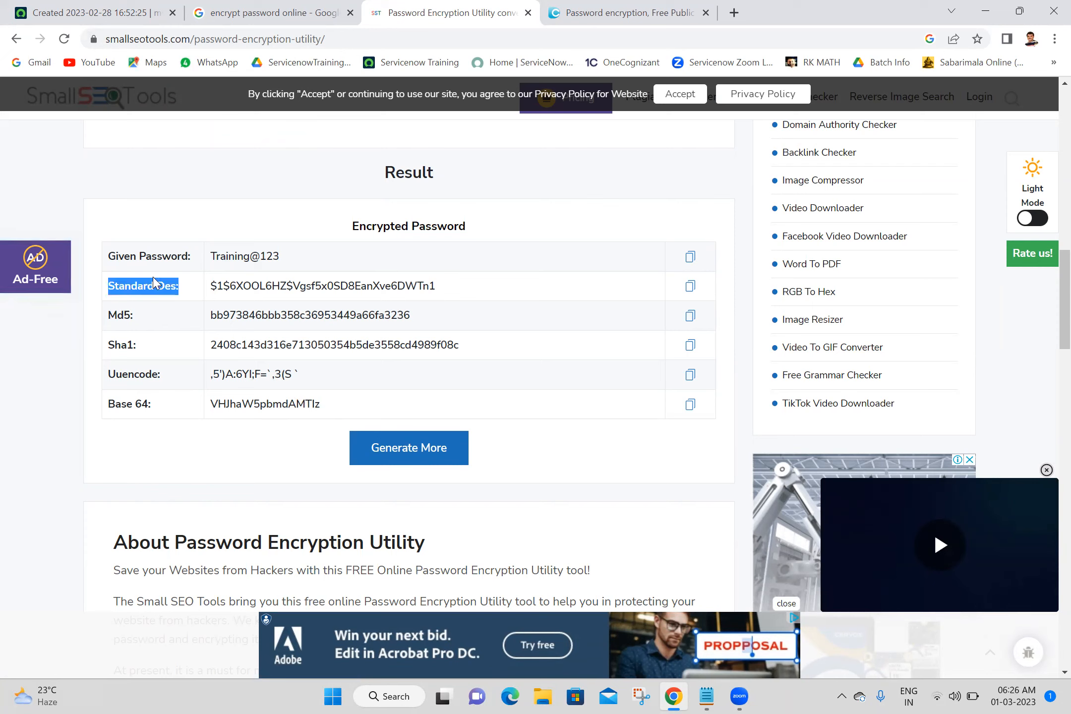
triple_click(124, 314)
triple_click(127, 343)
left_click(346, 286)
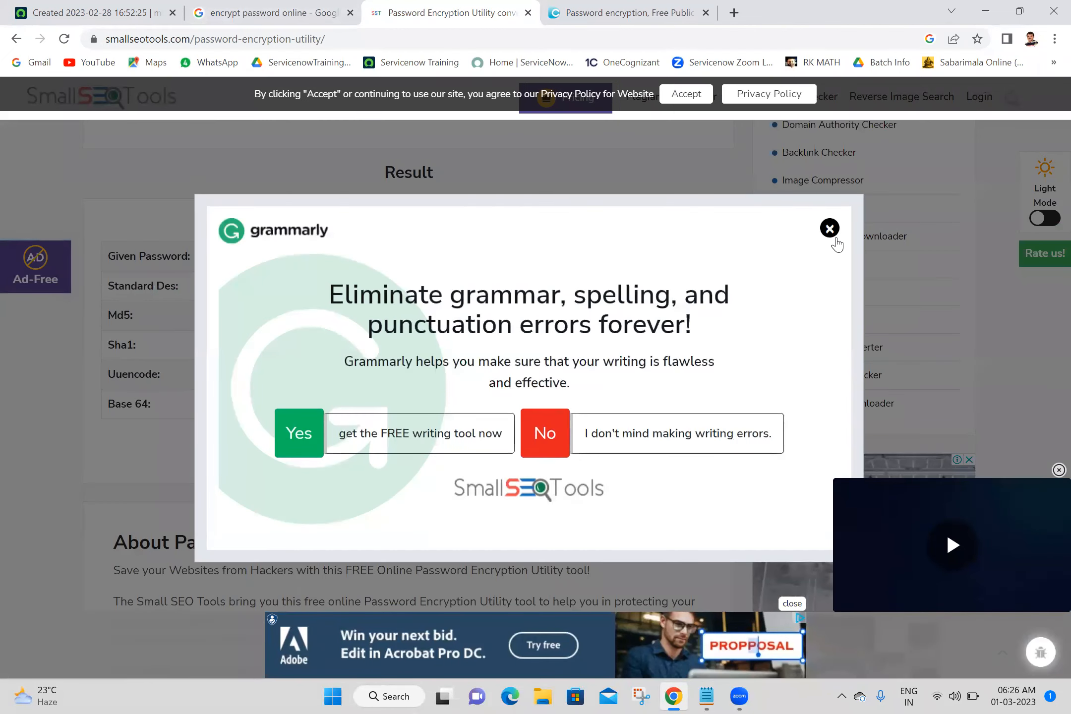
left_click(835, 240)
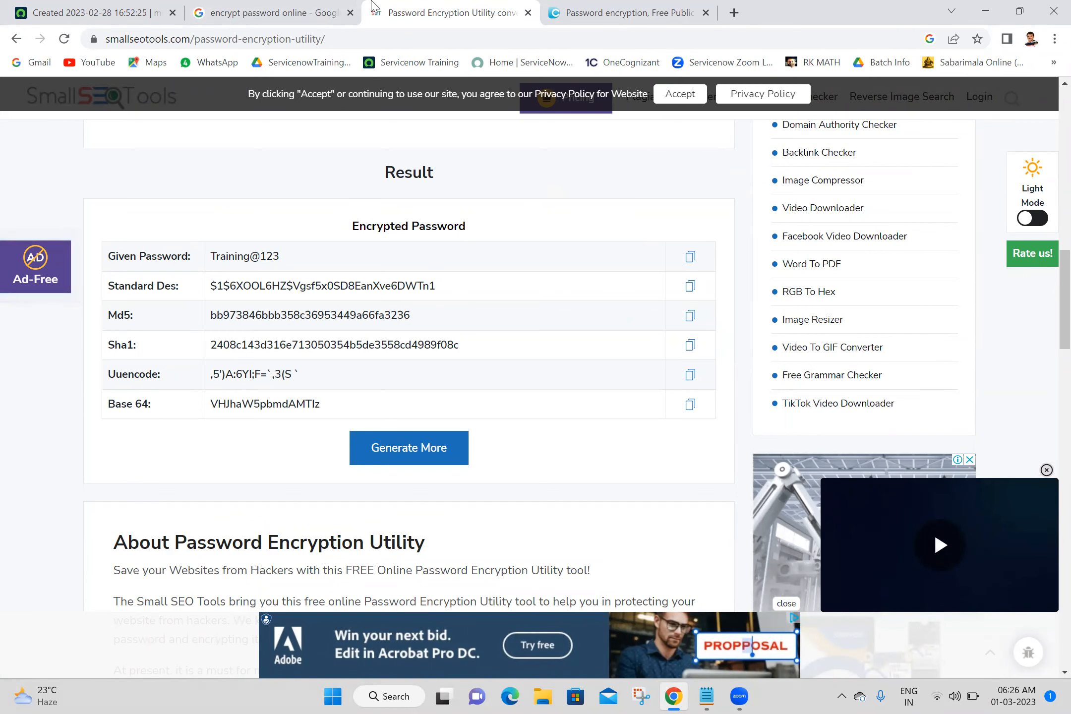
Return to the ServiceNow record form and point out the Password field.
left_click(89, 12)
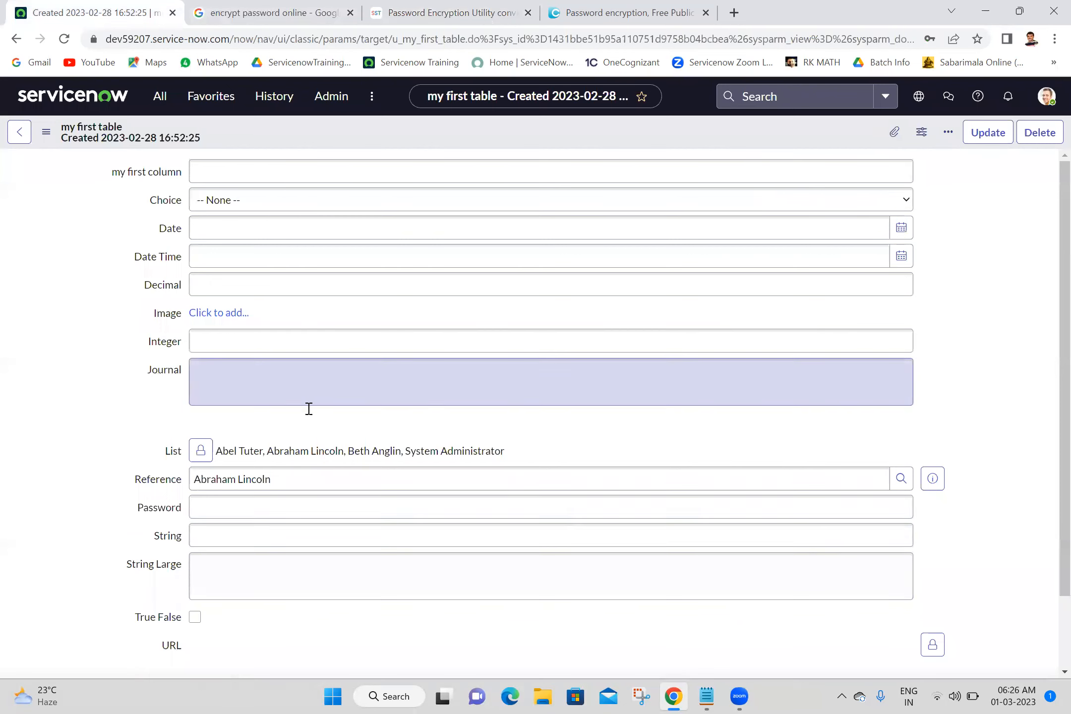
left_click_drag(278, 521, 328, 486)
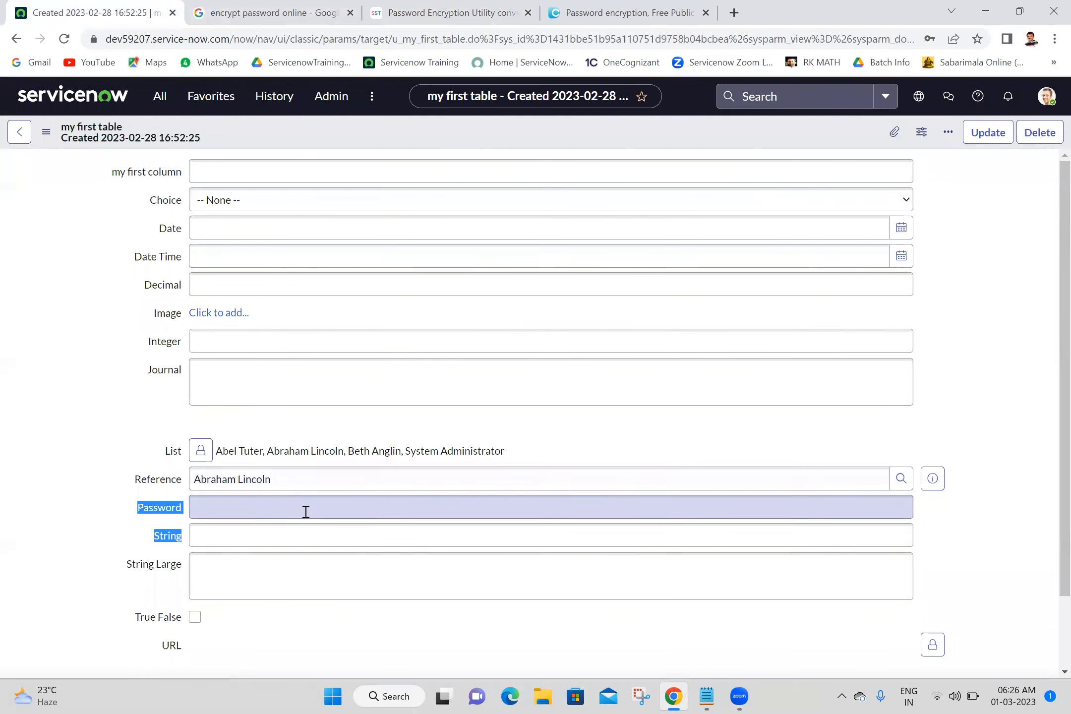
left_click(305, 512)
left_click(48, 441)
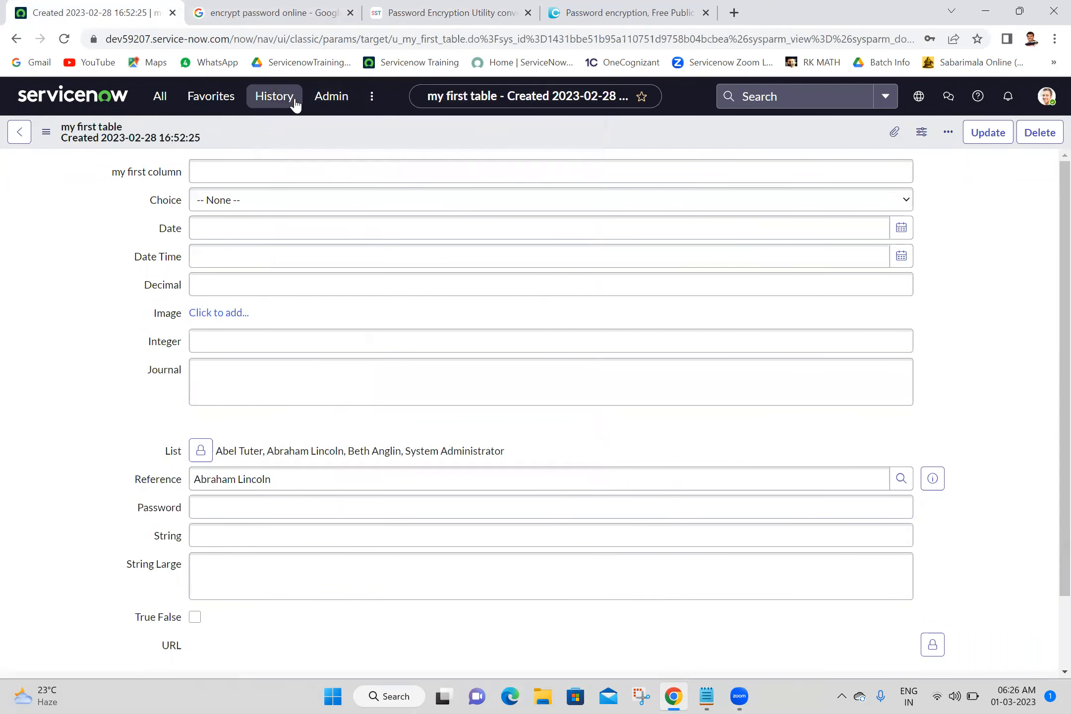
Close the extra DupliChecker password encryption tab and return to the Password Encryption Utility results.
left_click(626, 11)
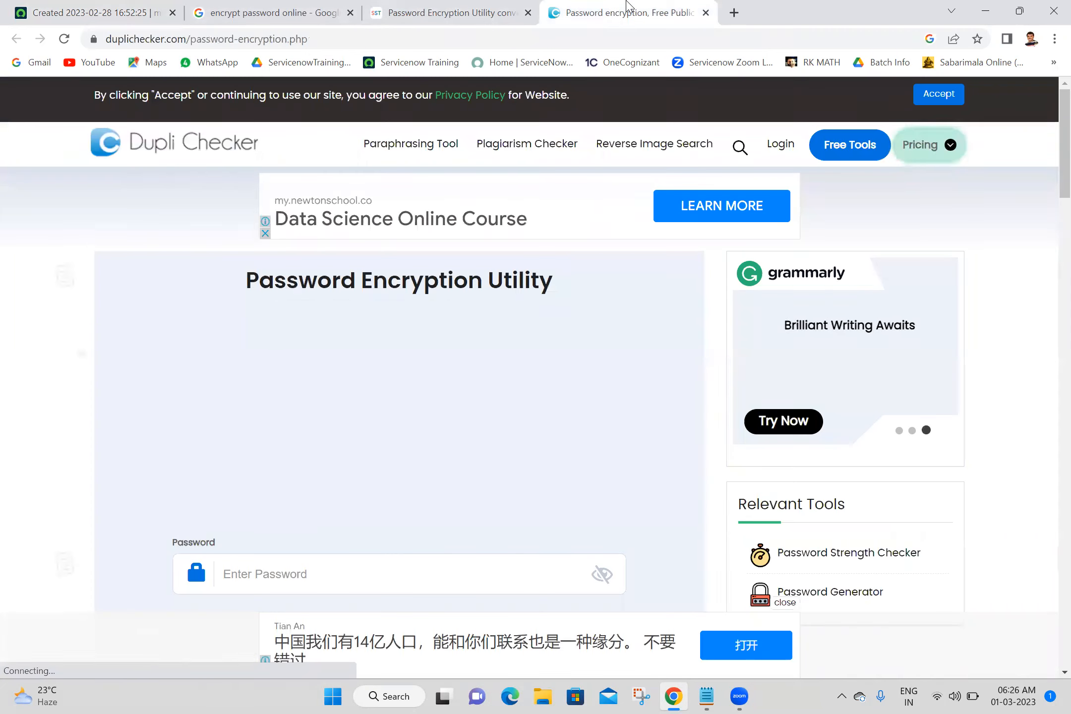
left_click(377, 6)
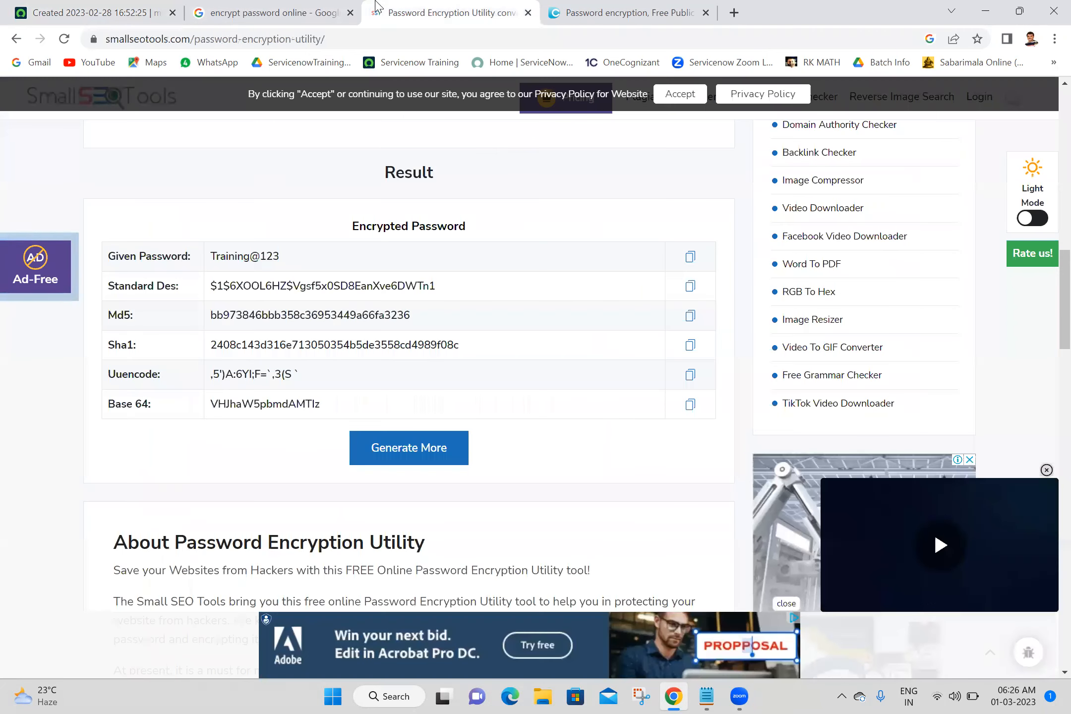
left_click(704, 14)
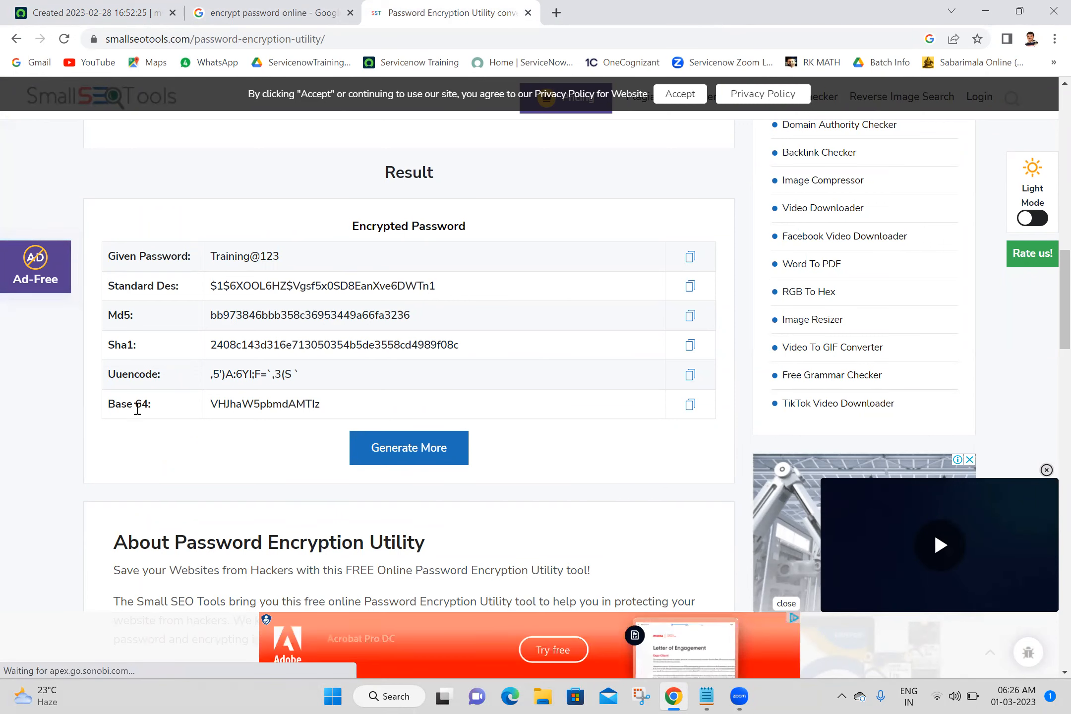
Highlight the Base 64 encoded value and the given password in the result table to compare them.
triple_click(141, 404)
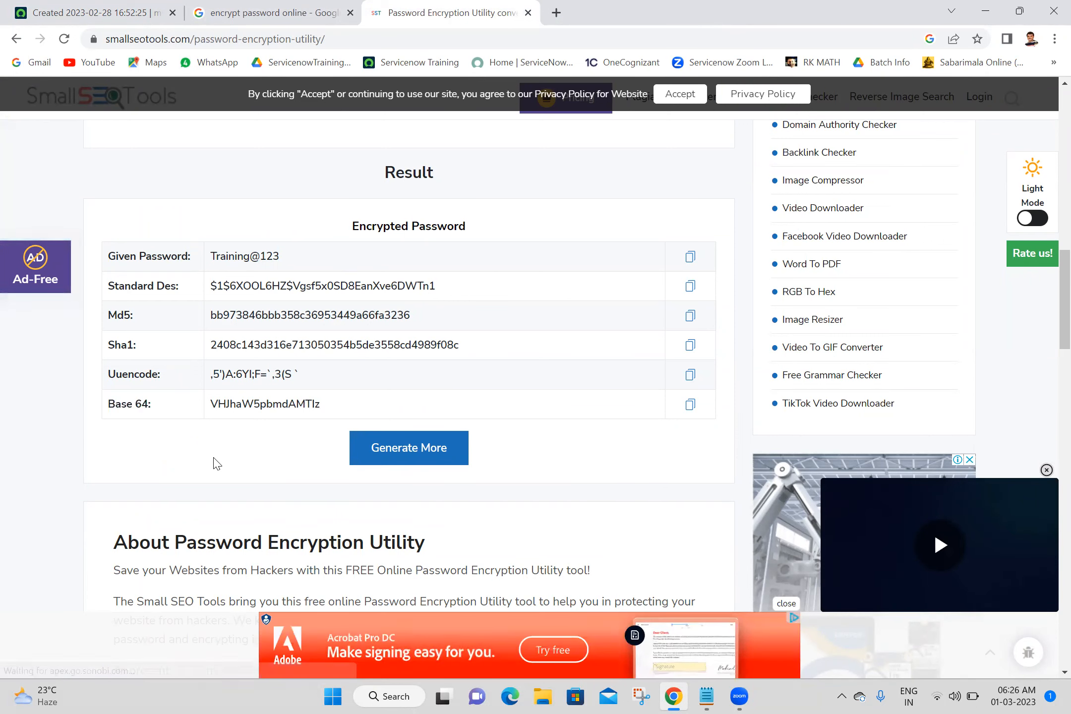
double_click(315, 403)
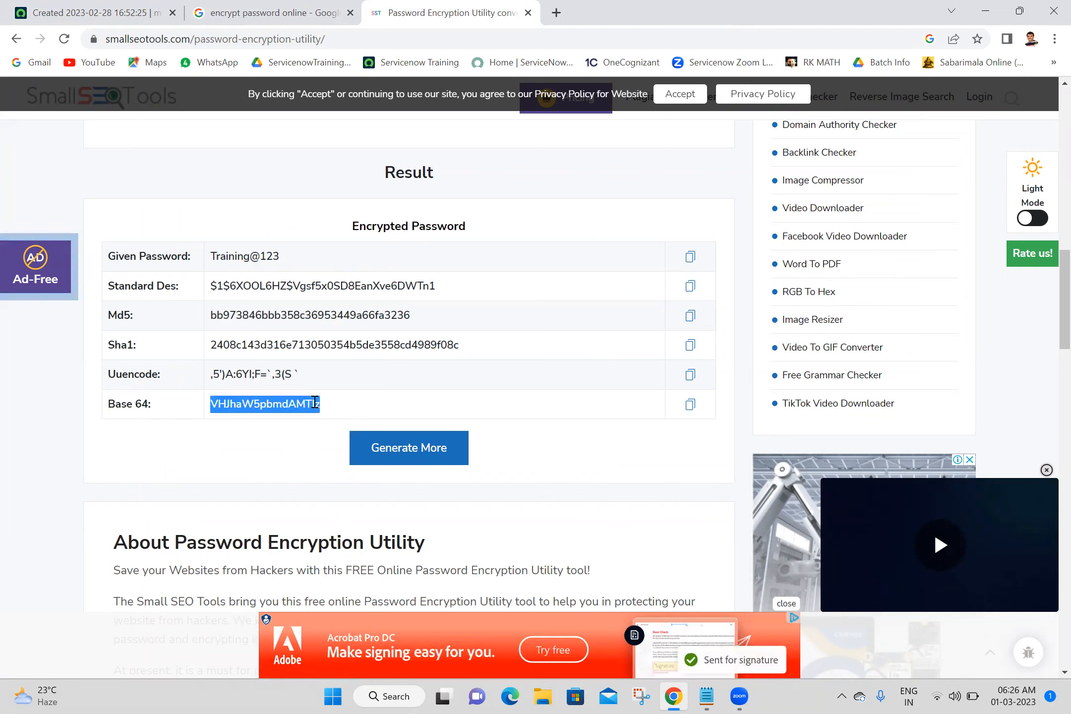
left_click(265, 446)
double_click(301, 407)
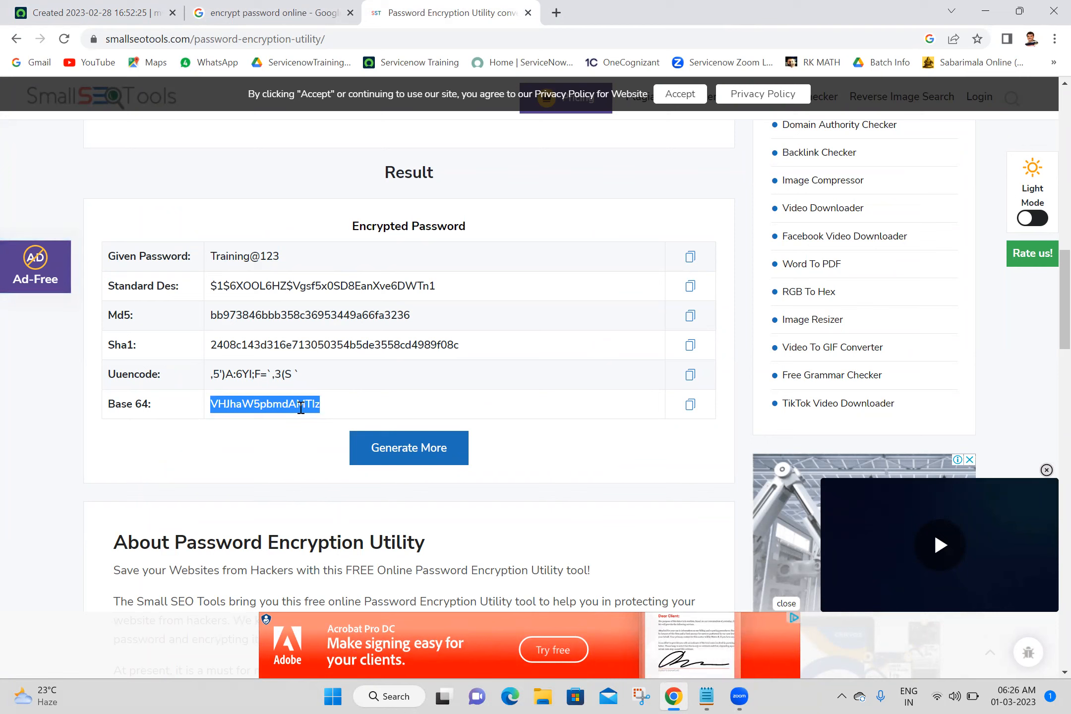
left_click(575, 650)
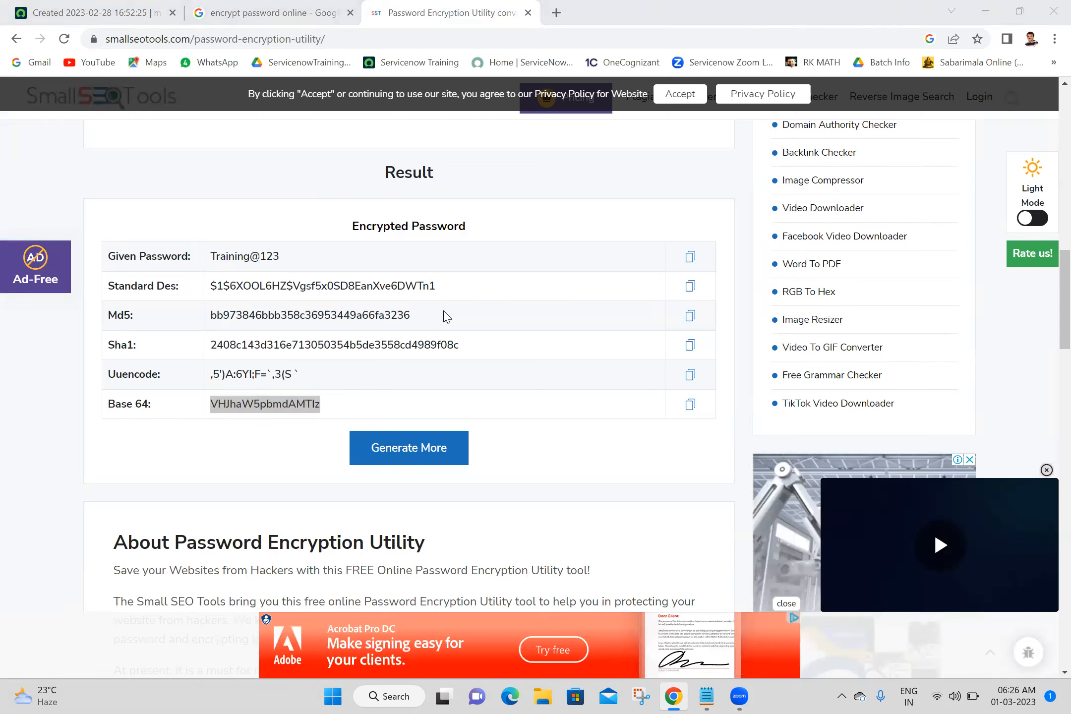
left_click(309, 407)
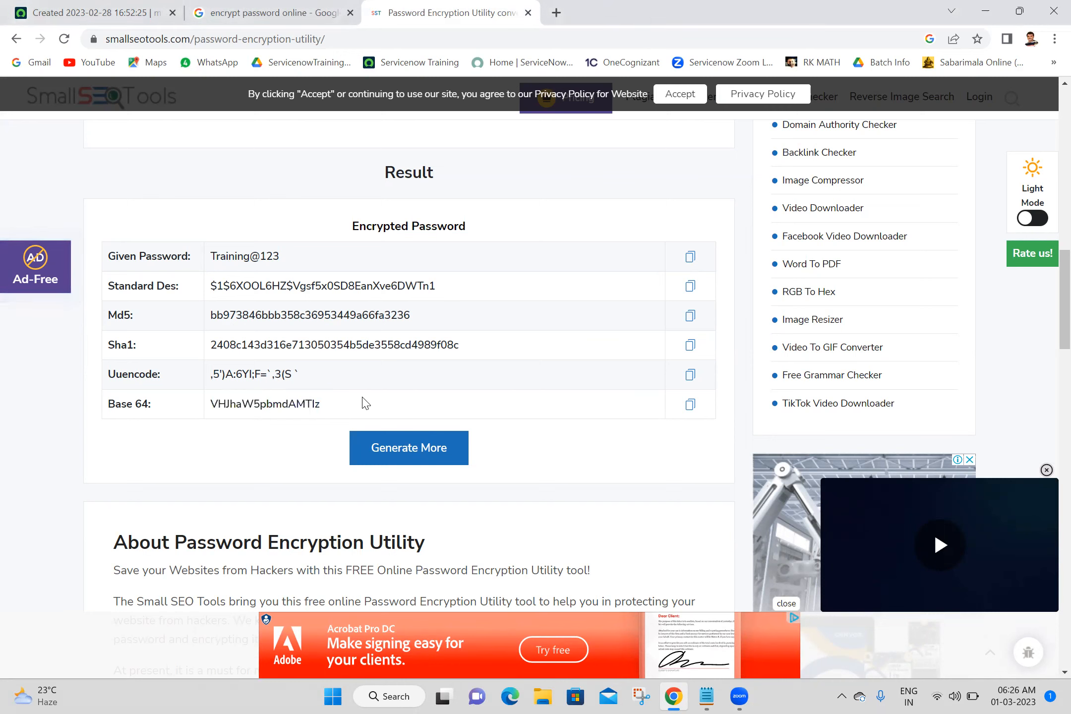
double_click(317, 400)
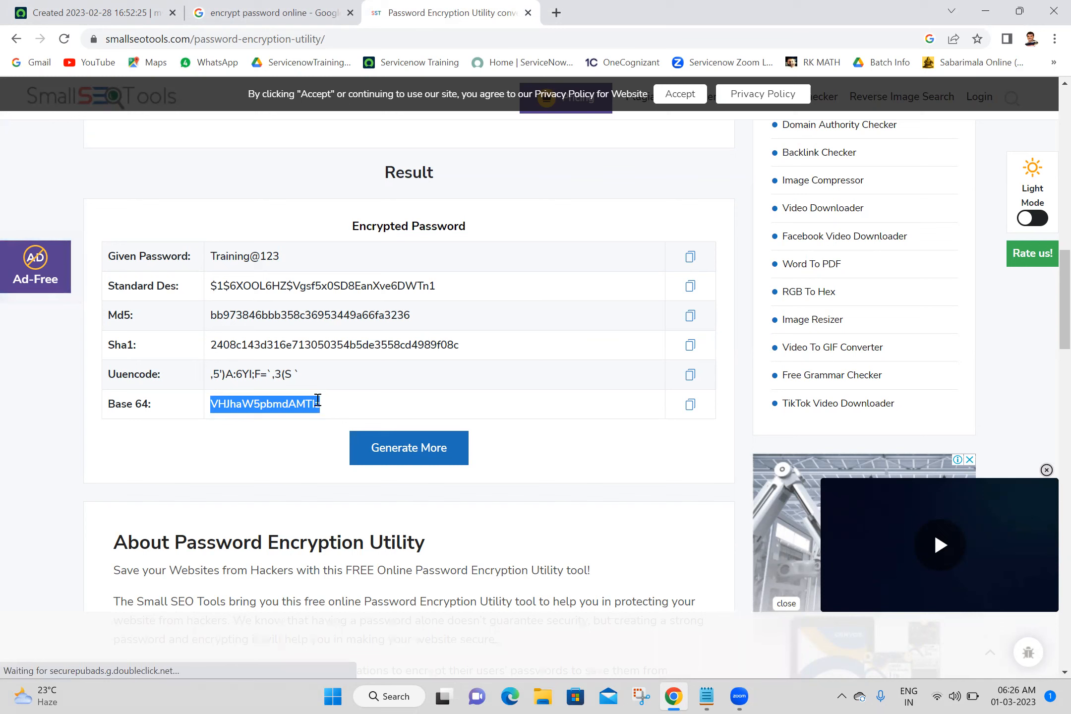
left_click(276, 438)
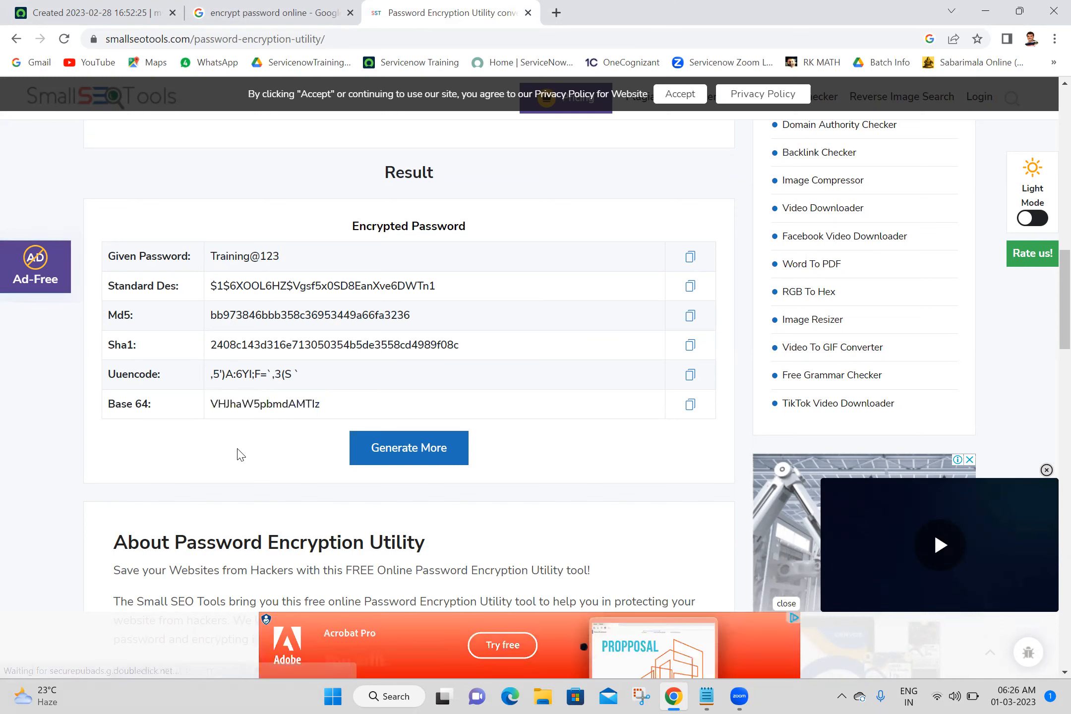
double_click(288, 411)
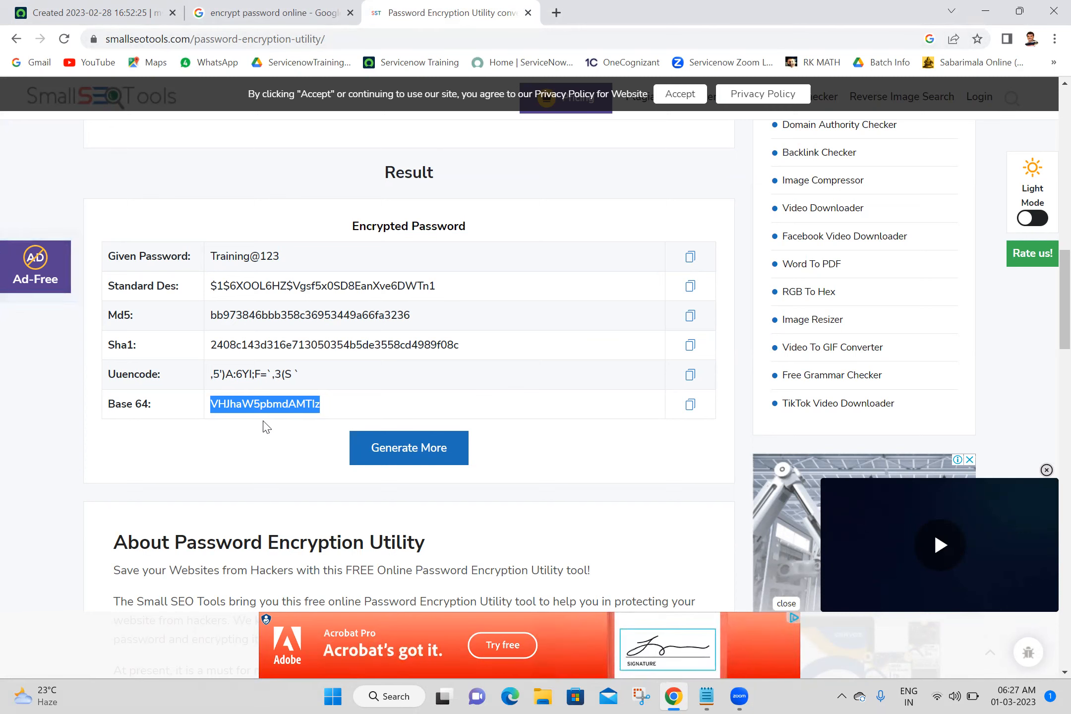
left_click(293, 431)
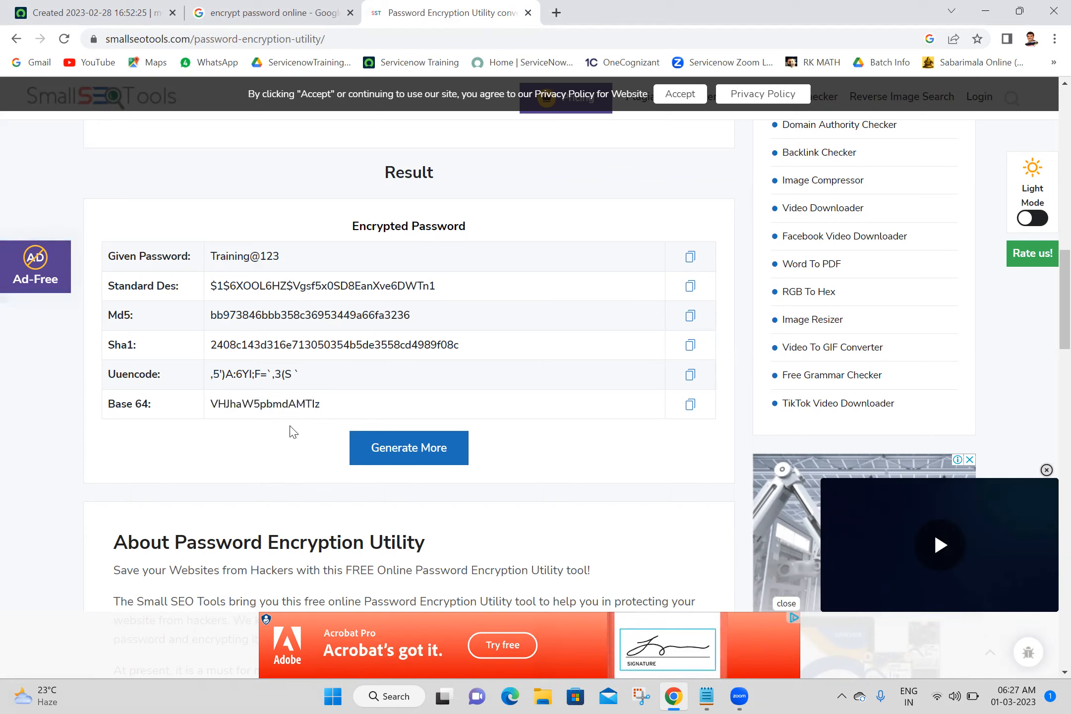
double_click(299, 405)
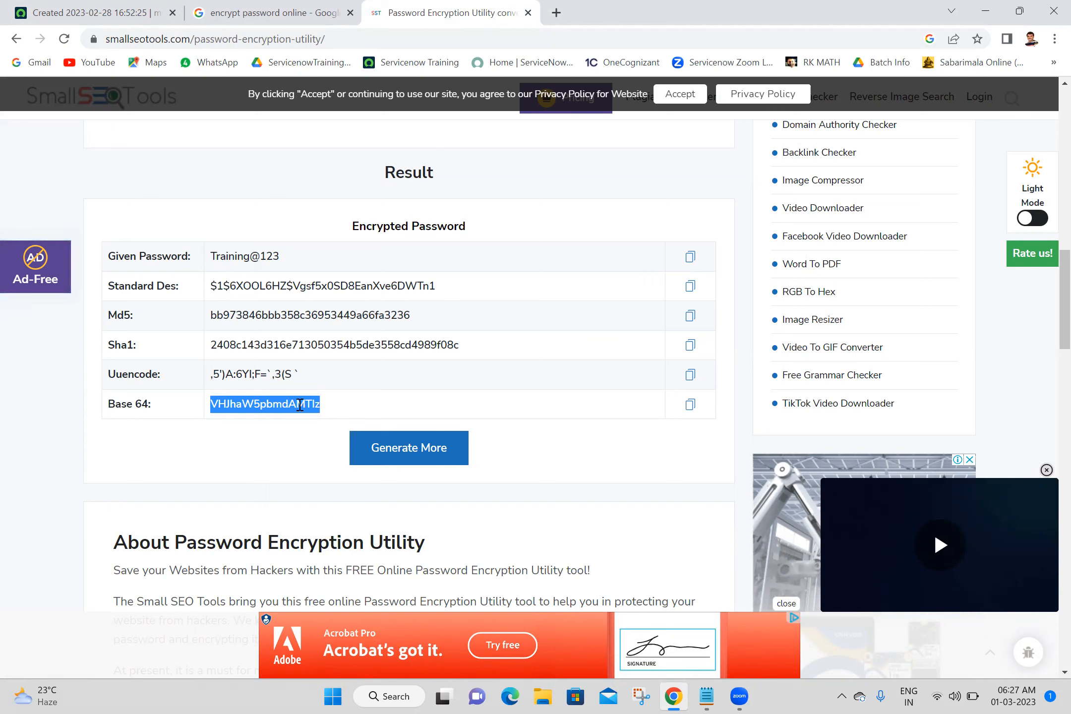
left_click(263, 455)
double_click(300, 405)
triple_click(256, 257)
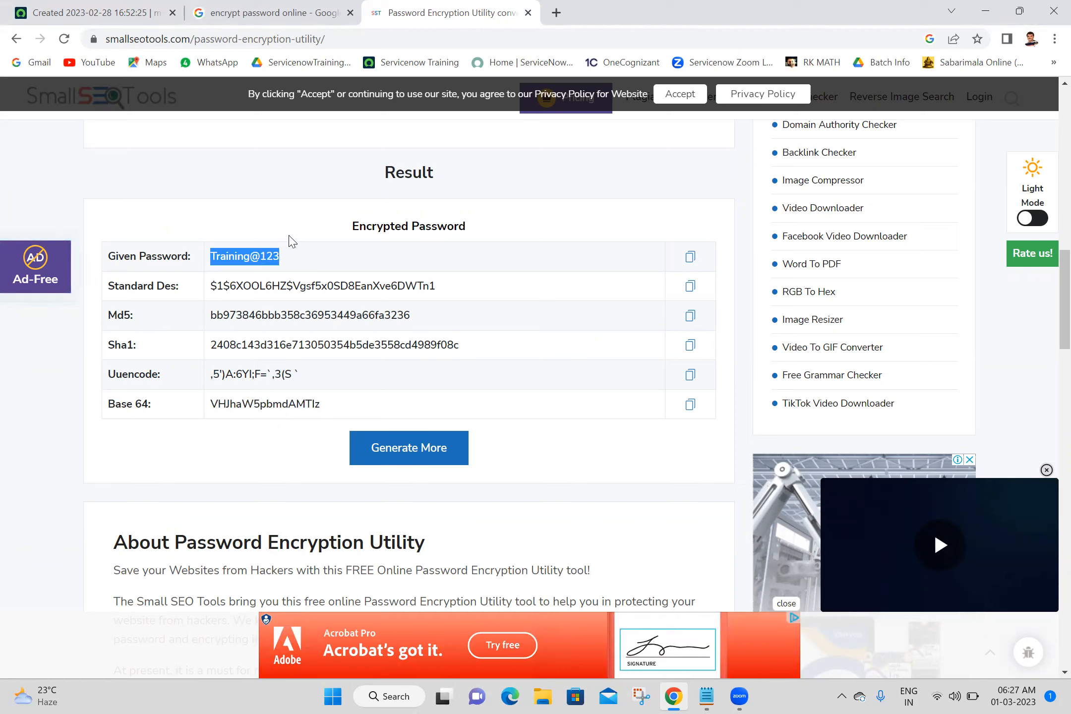
double_click(284, 406)
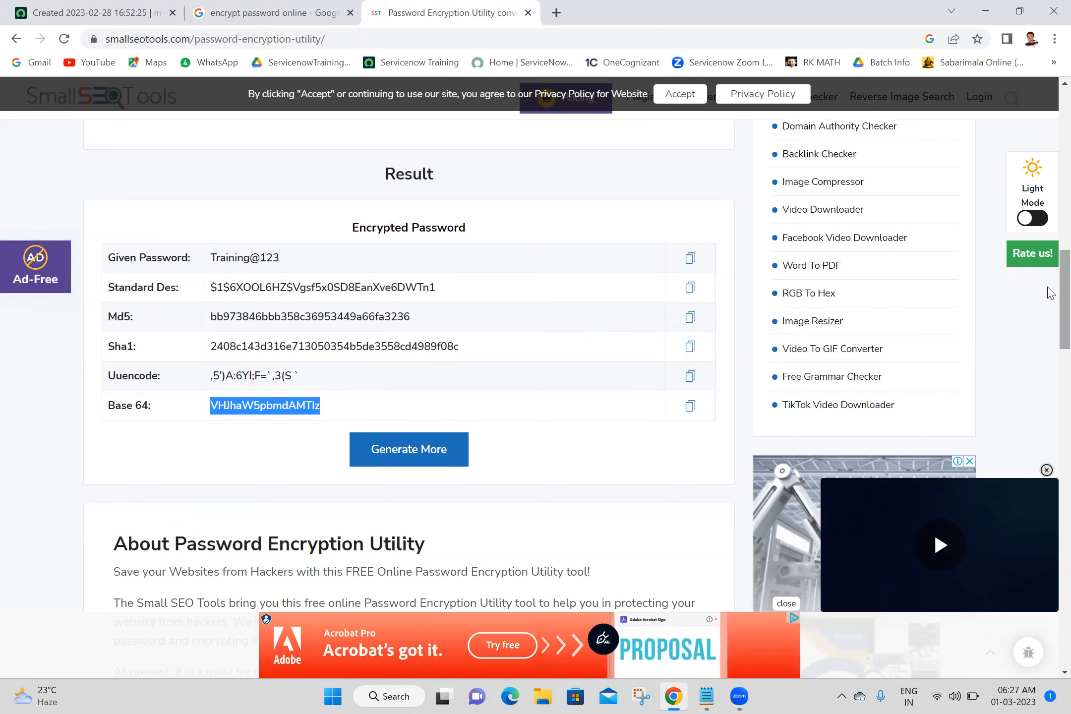
Switch back to the ServiceNow tab and log out of the instance from the user menu.
left_click(154, 7)
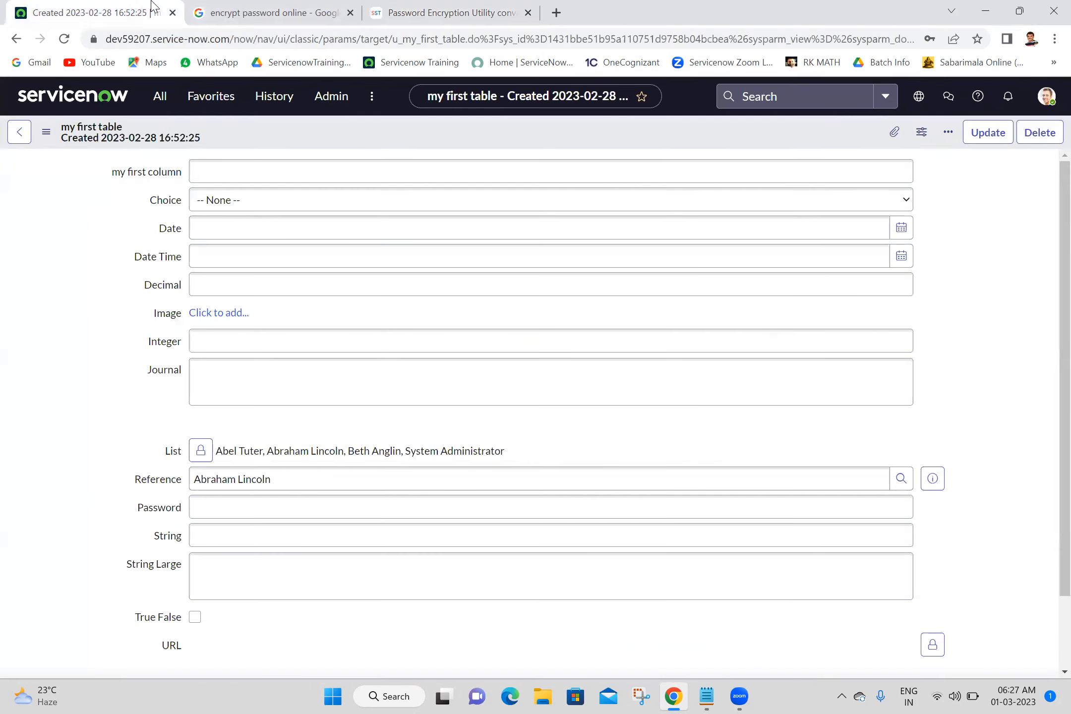
left_click(1047, 94)
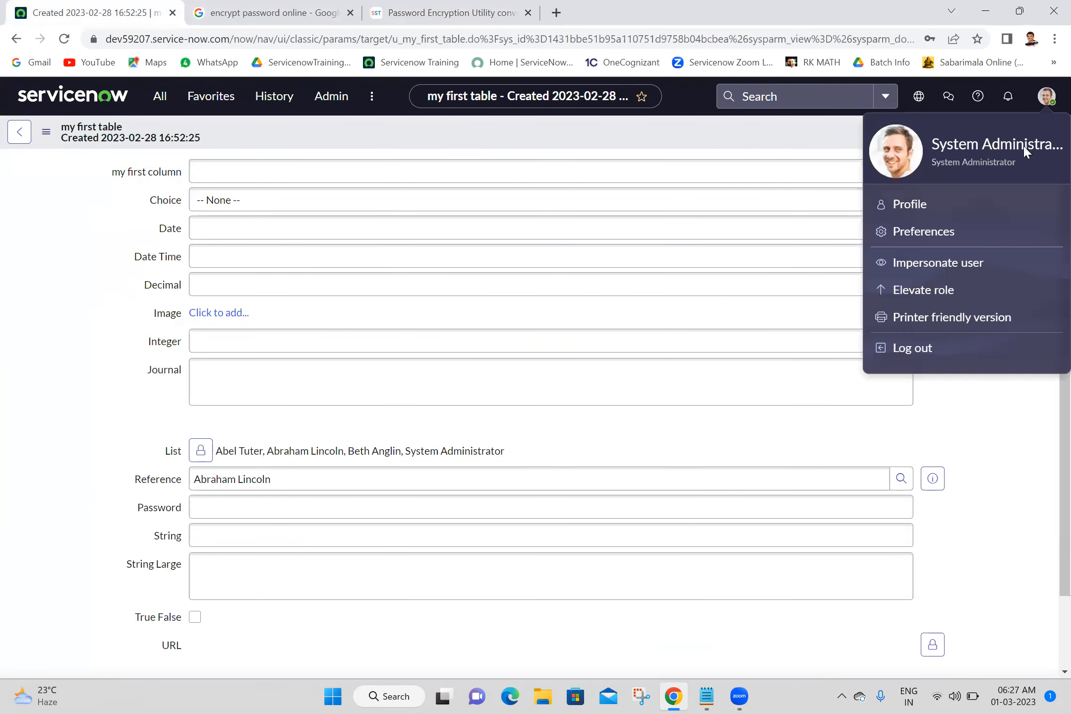
left_click(904, 350)
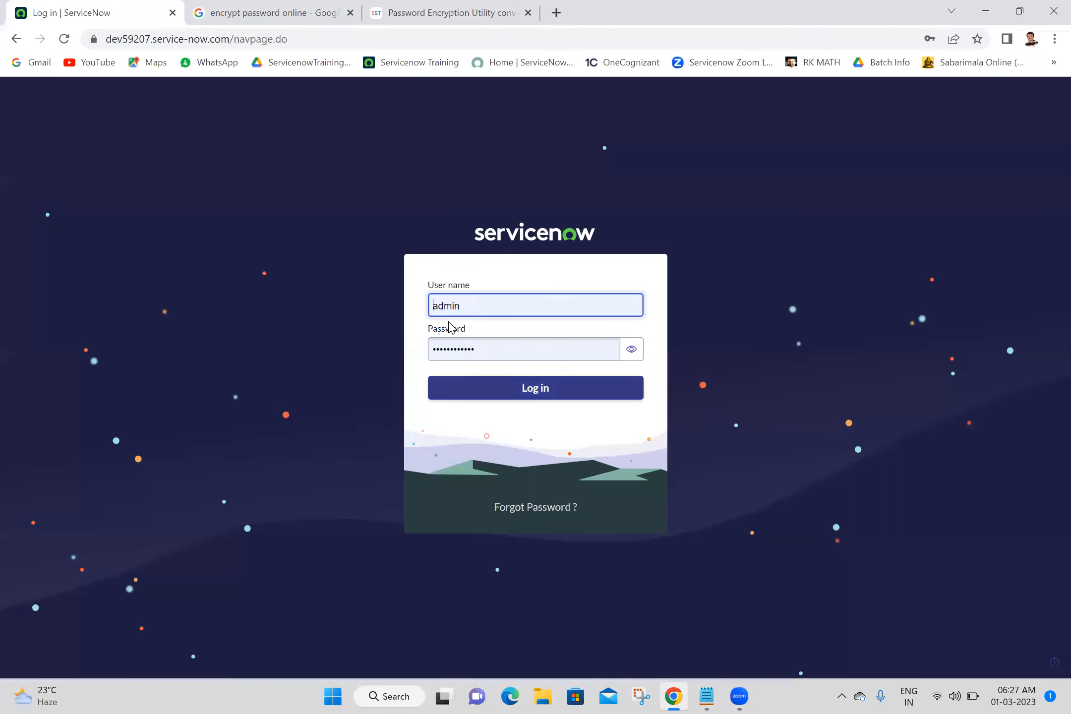
Reveal the saved password on the login page and log back in as admin with the account password.
left_click(630, 350)
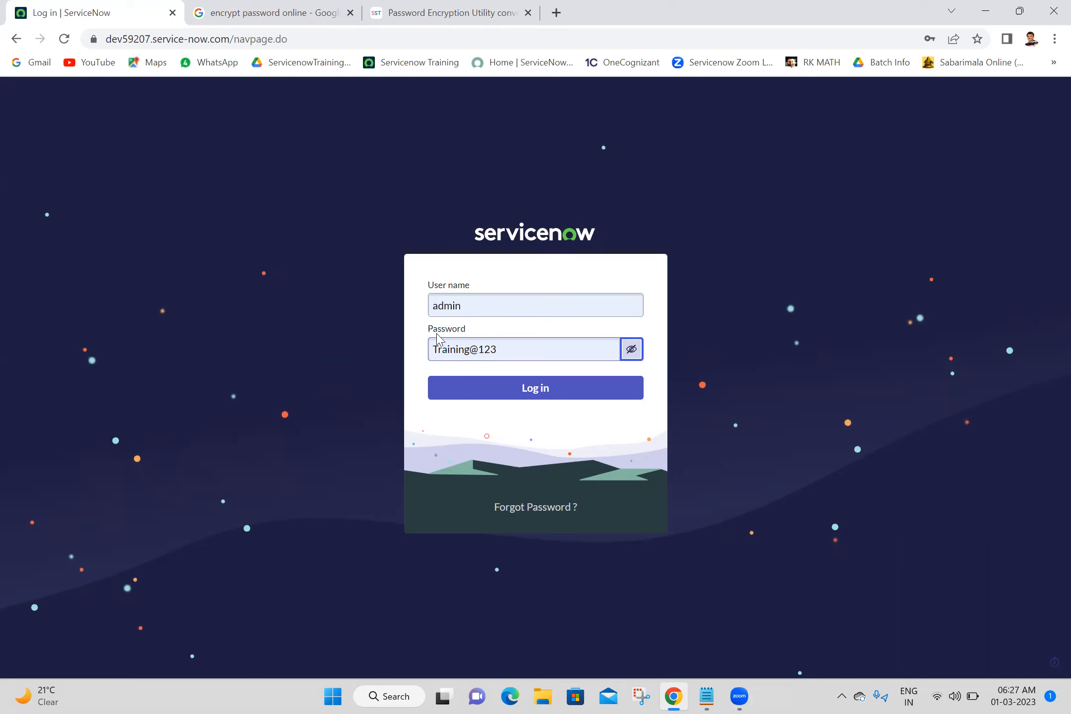
triple_click(509, 349)
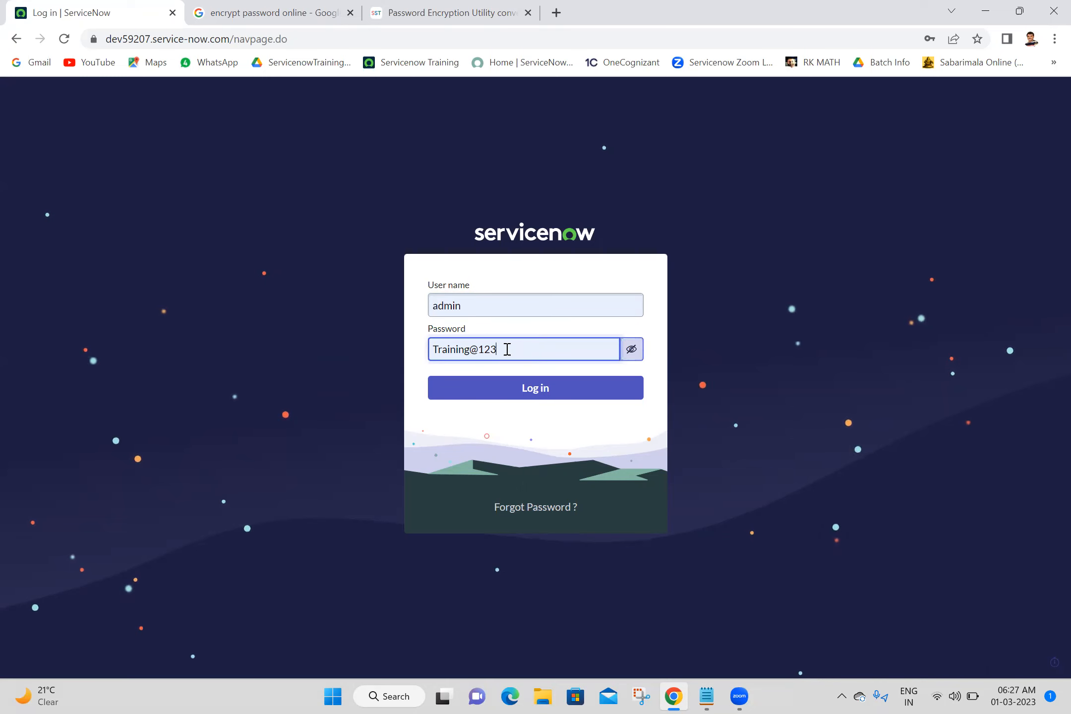
left_click(549, 327)
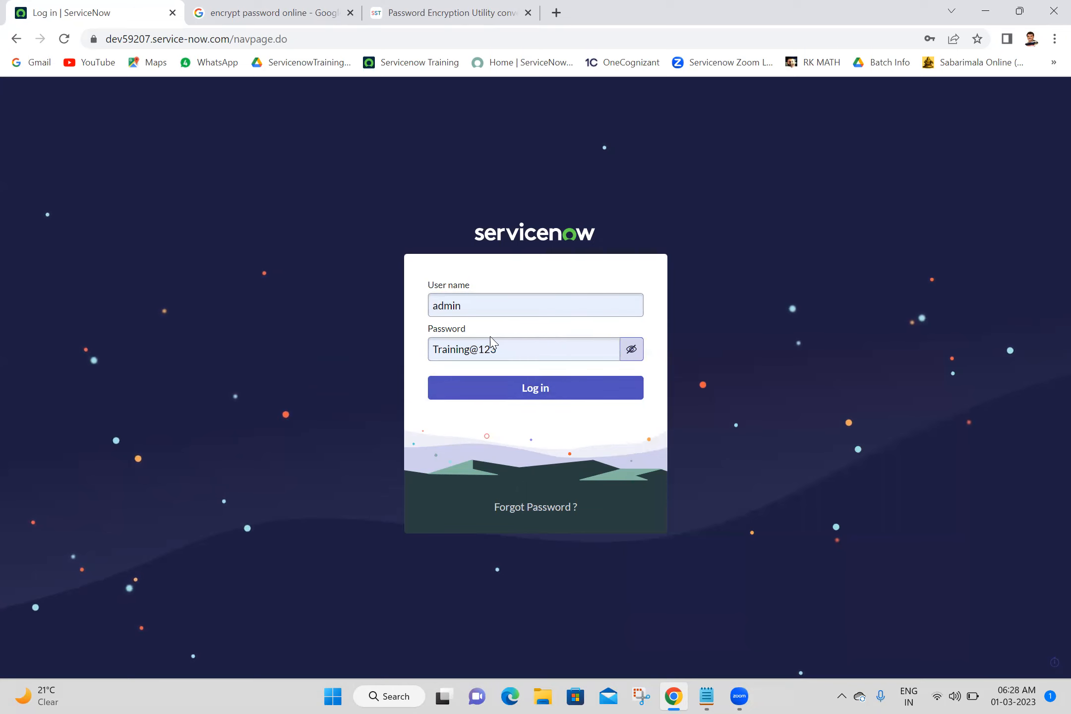
left_click(502, 346)
triple_click(502, 346)
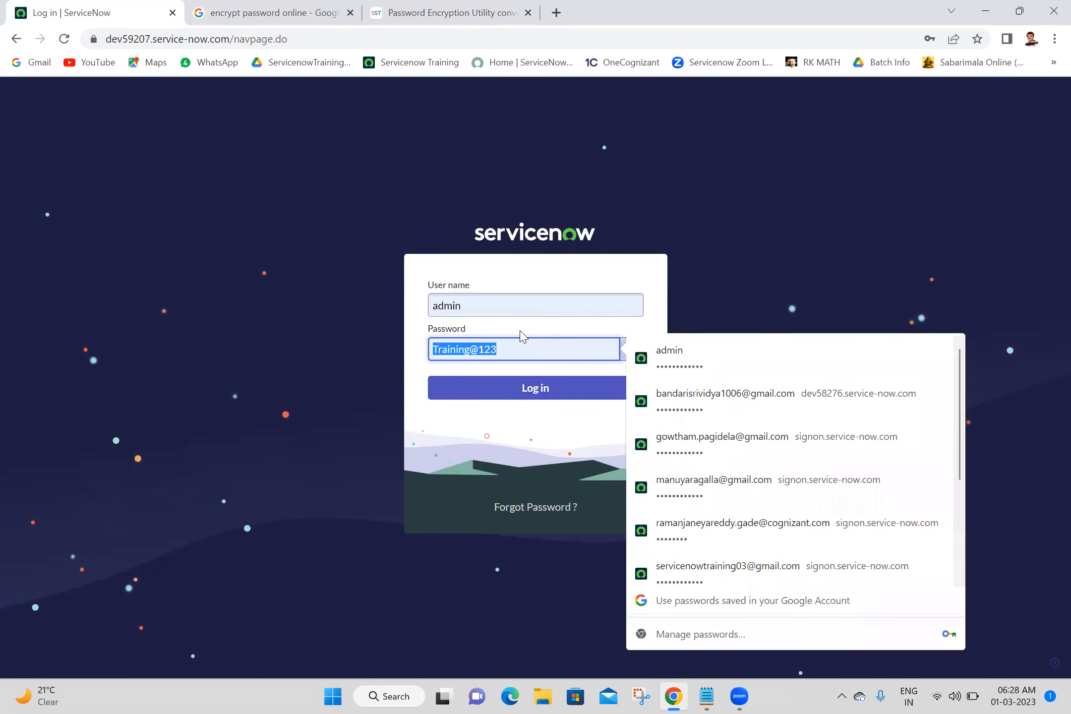
left_click(521, 336)
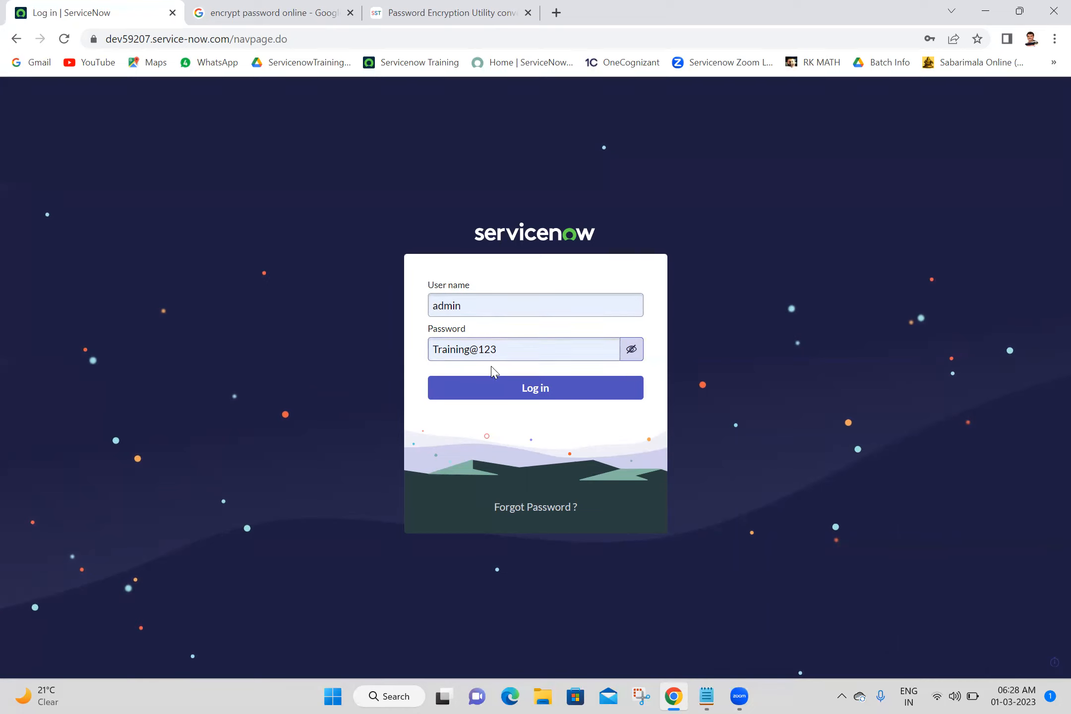
left_click(499, 391)
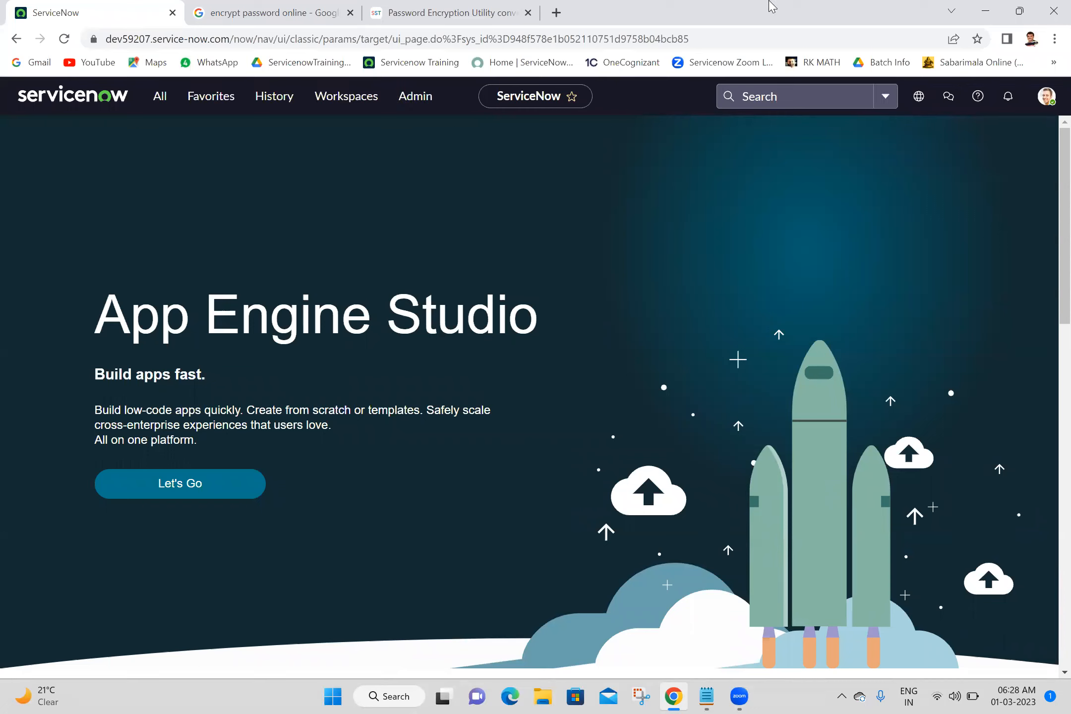
Close the encryption tabs, filter the navigator for 'my fir' and open the my first tables list in a new tab.
left_click(351, 13)
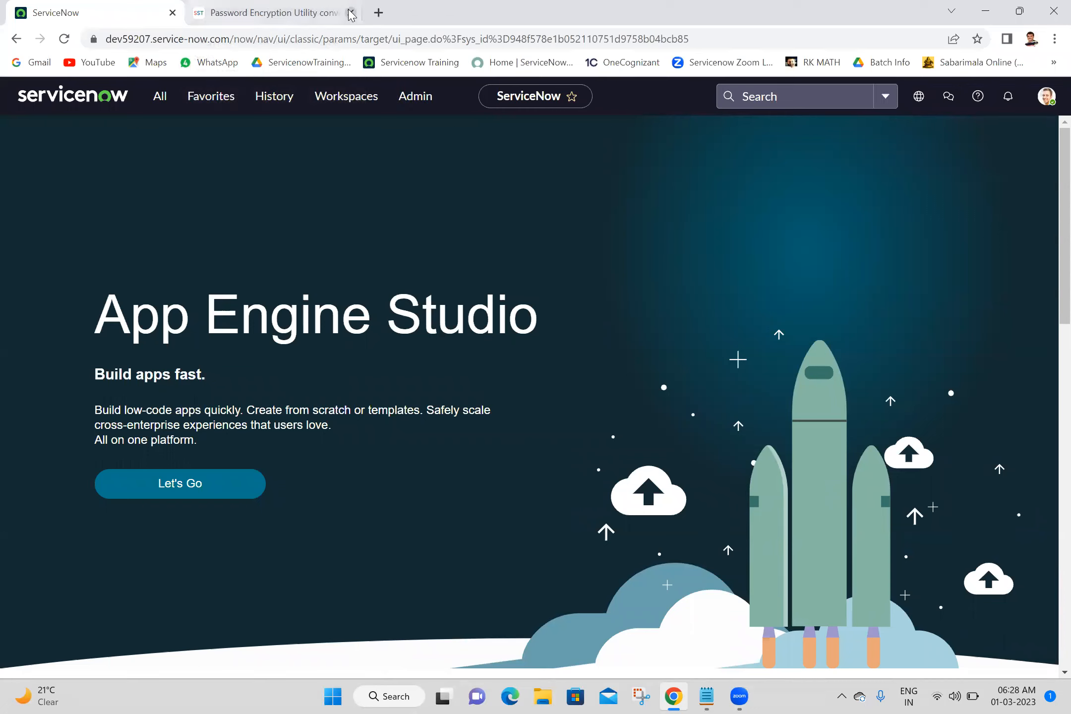
left_click(350, 13)
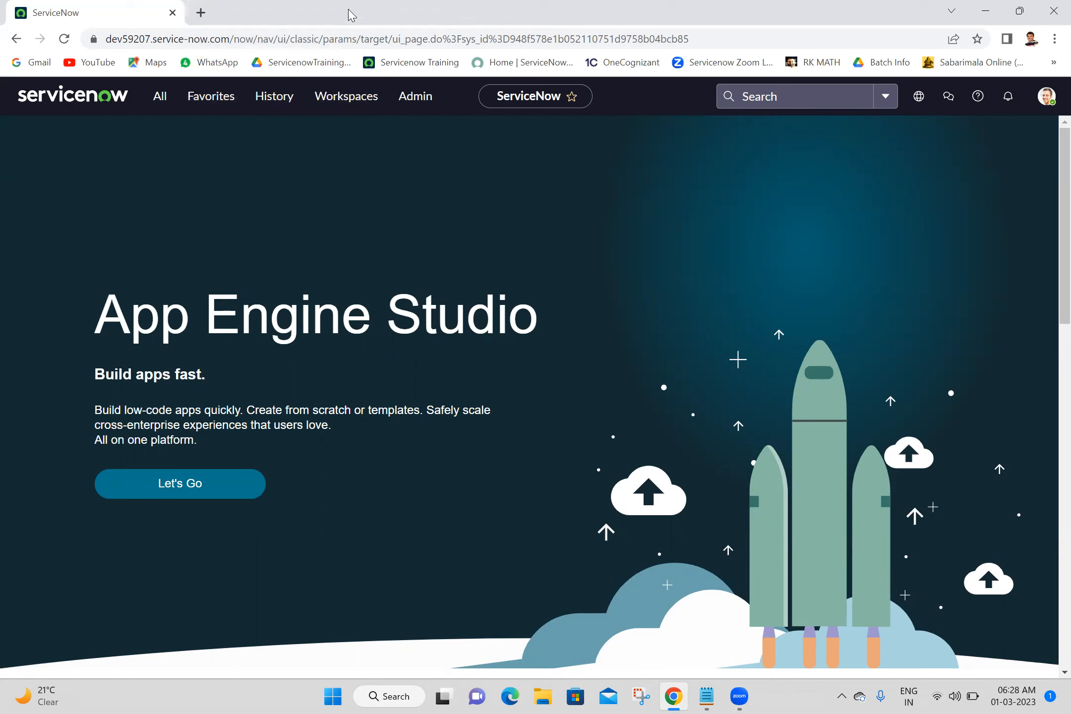
left_click(157, 109)
type("my fir")
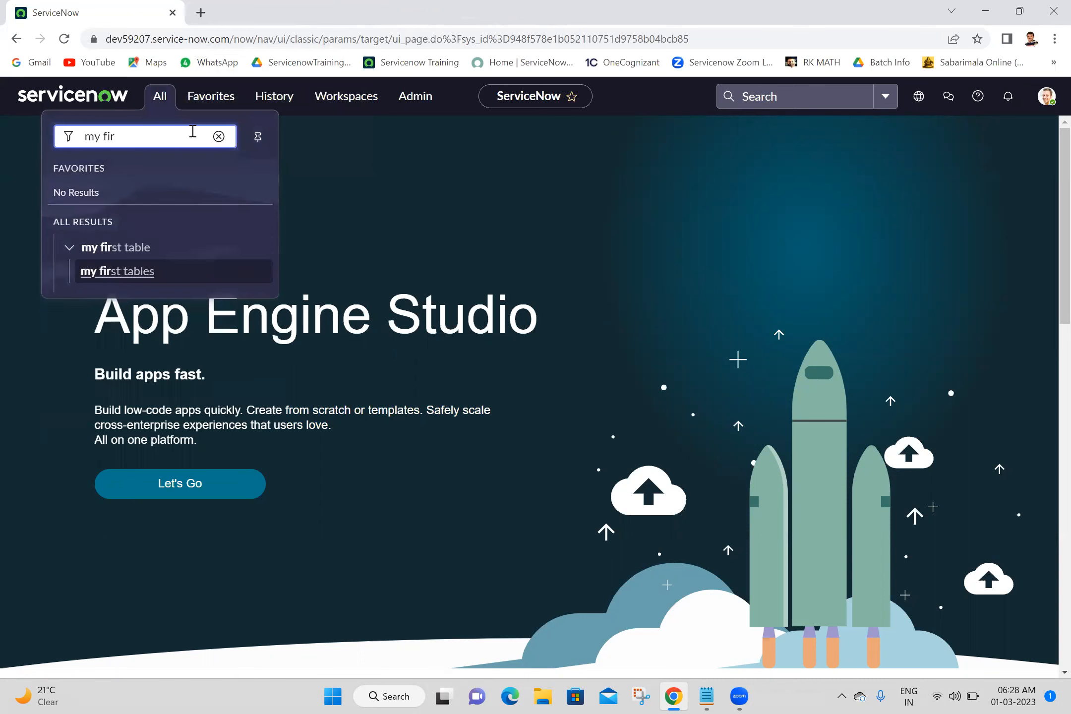
middle_click(101, 277)
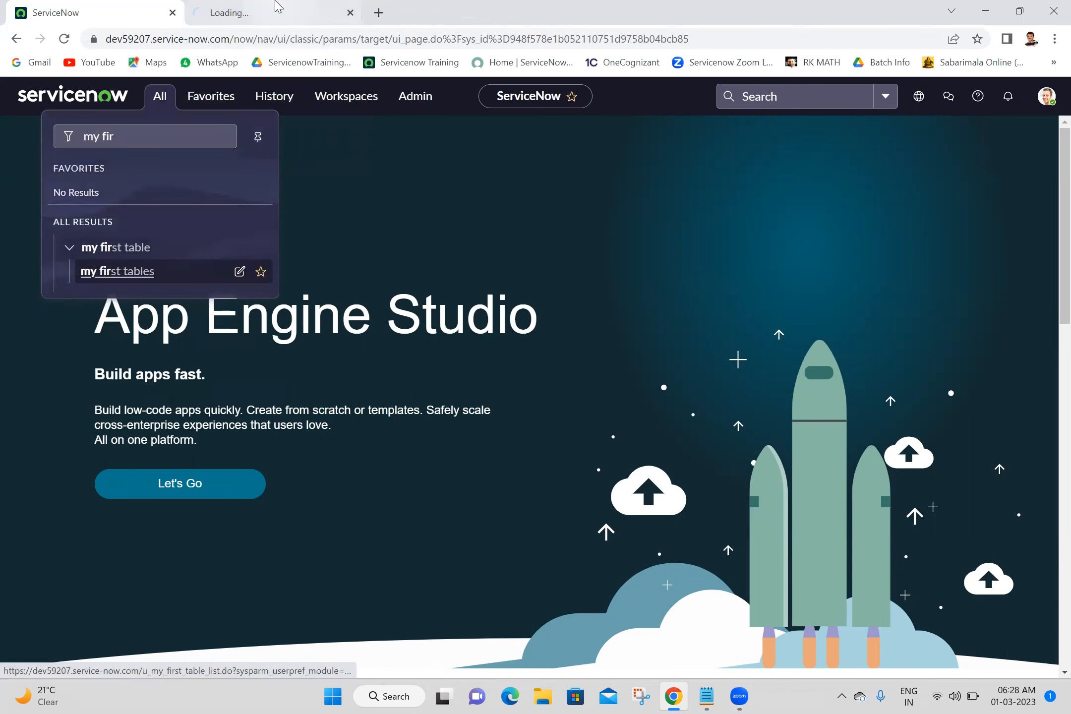
left_click(278, 6)
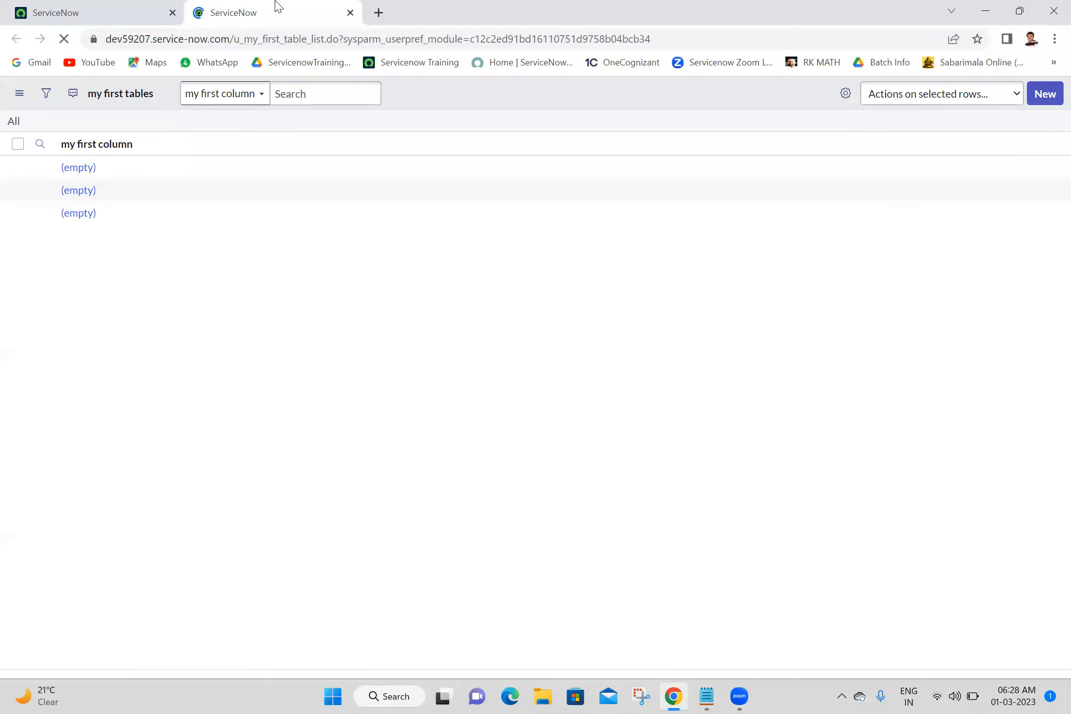
Start a new my first table record, try entering 12 in the String field, clear it, and move to String Large.
left_click(1044, 99)
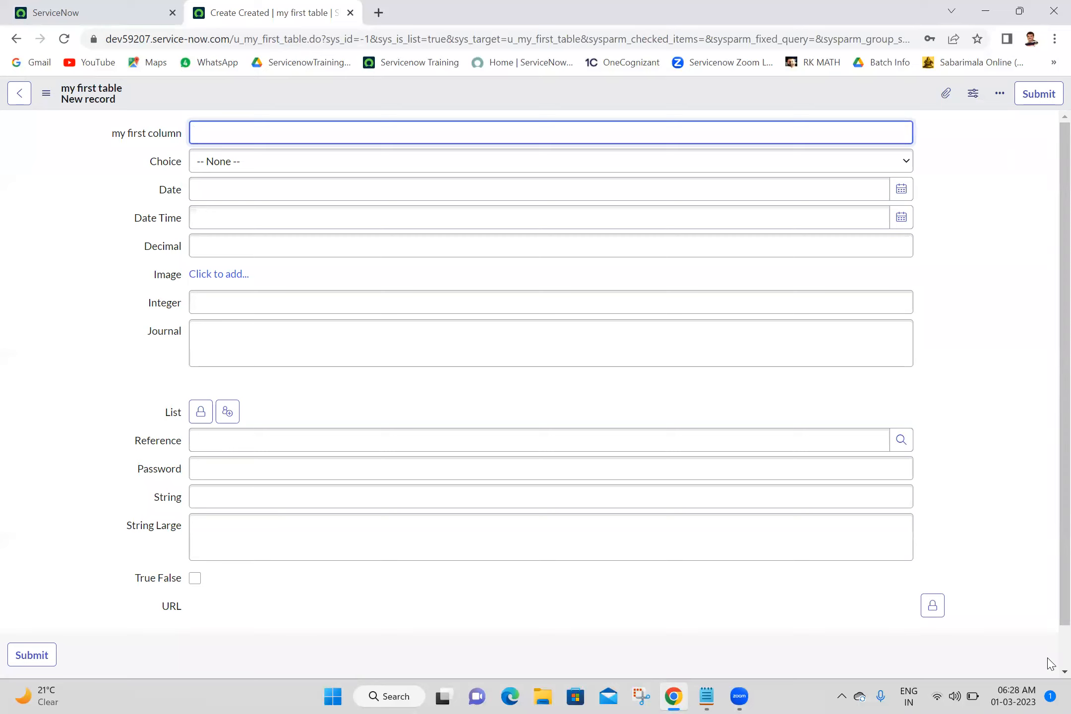
scroll(1049, 664, "down", 2)
left_click(349, 442)
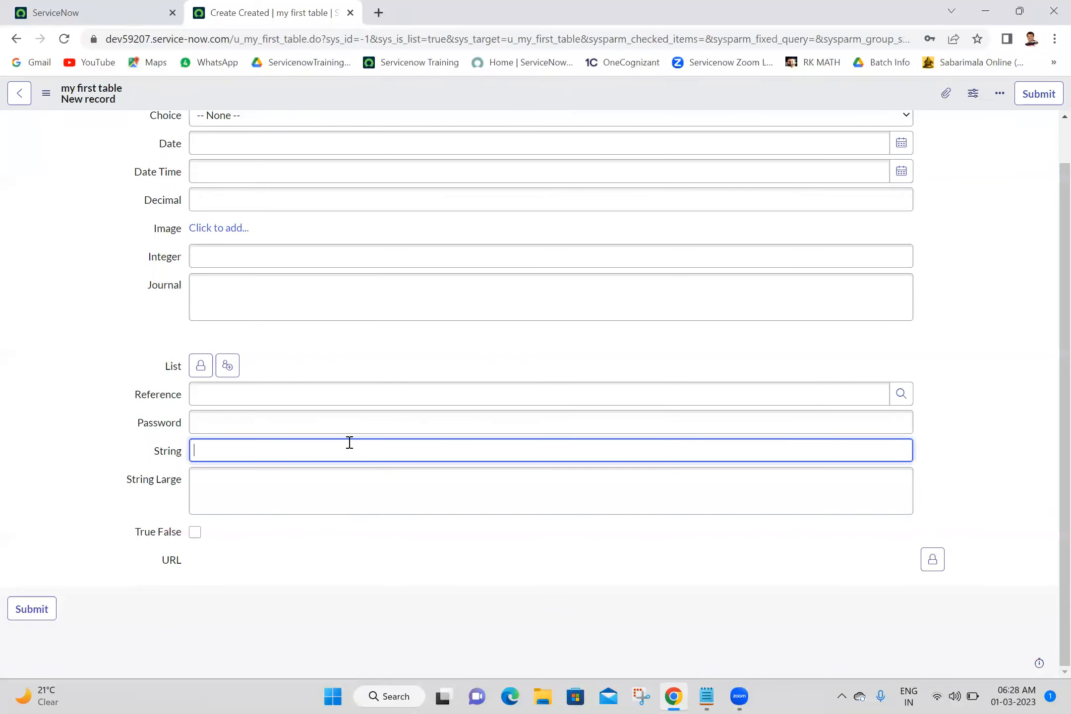
type("12")
key("BackSpace")
key("BackSpace")
left_click(255, 472)
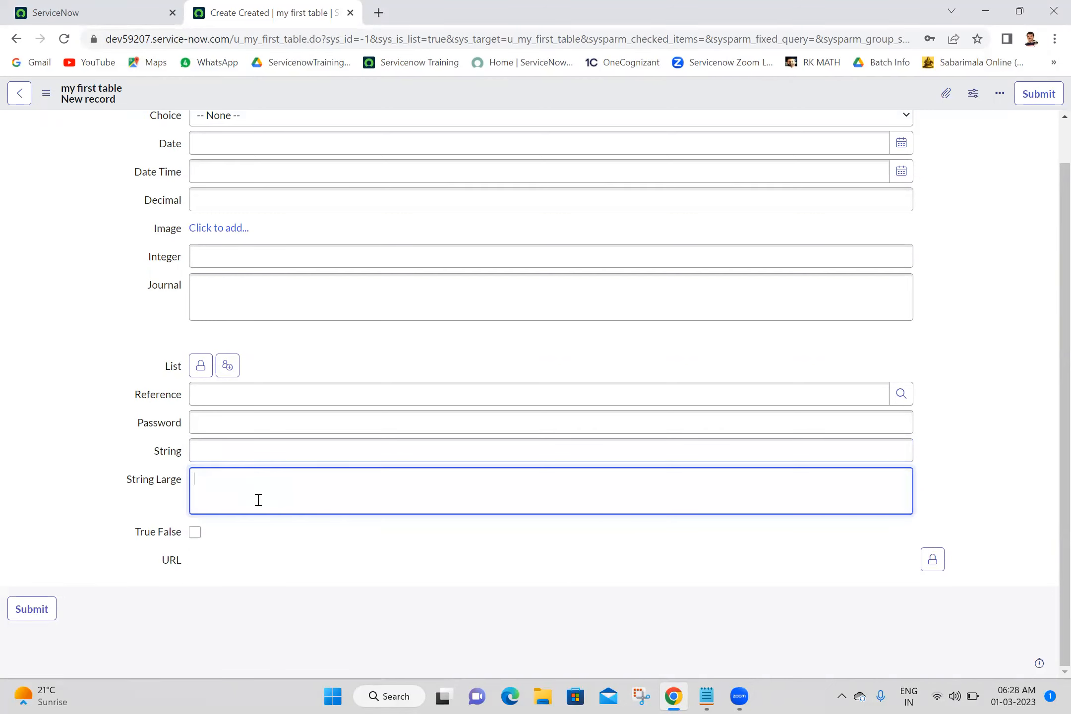
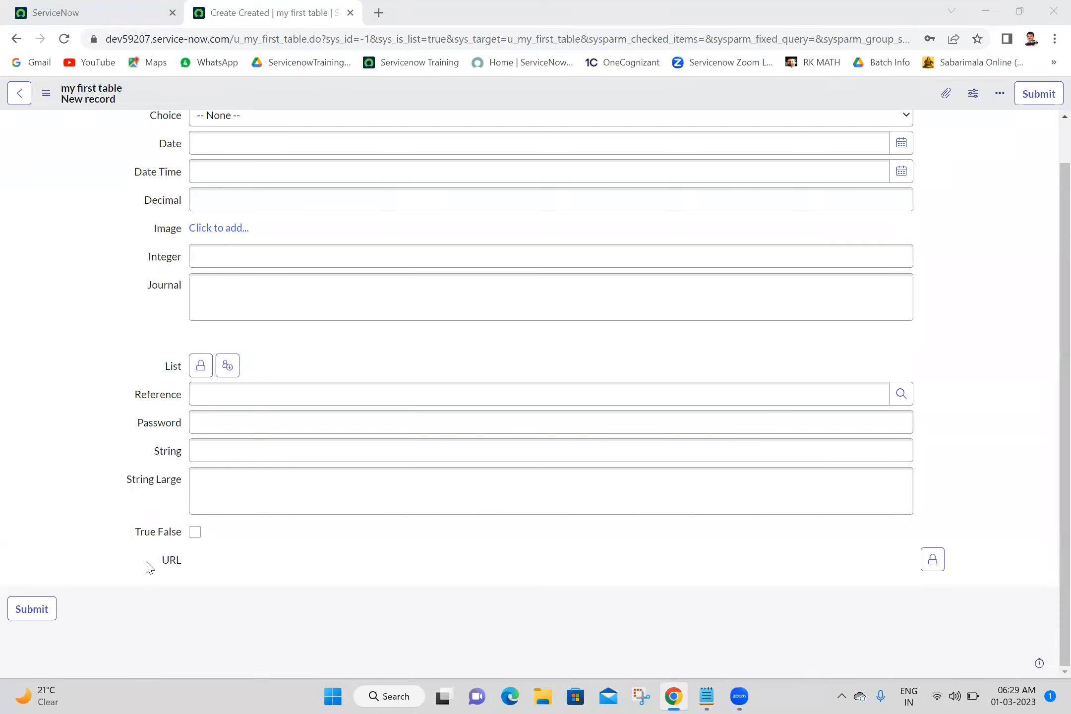
Test the True False checkbox, then fill the URL field with the page address copied from the address bar and lock it.
left_click(195, 532)
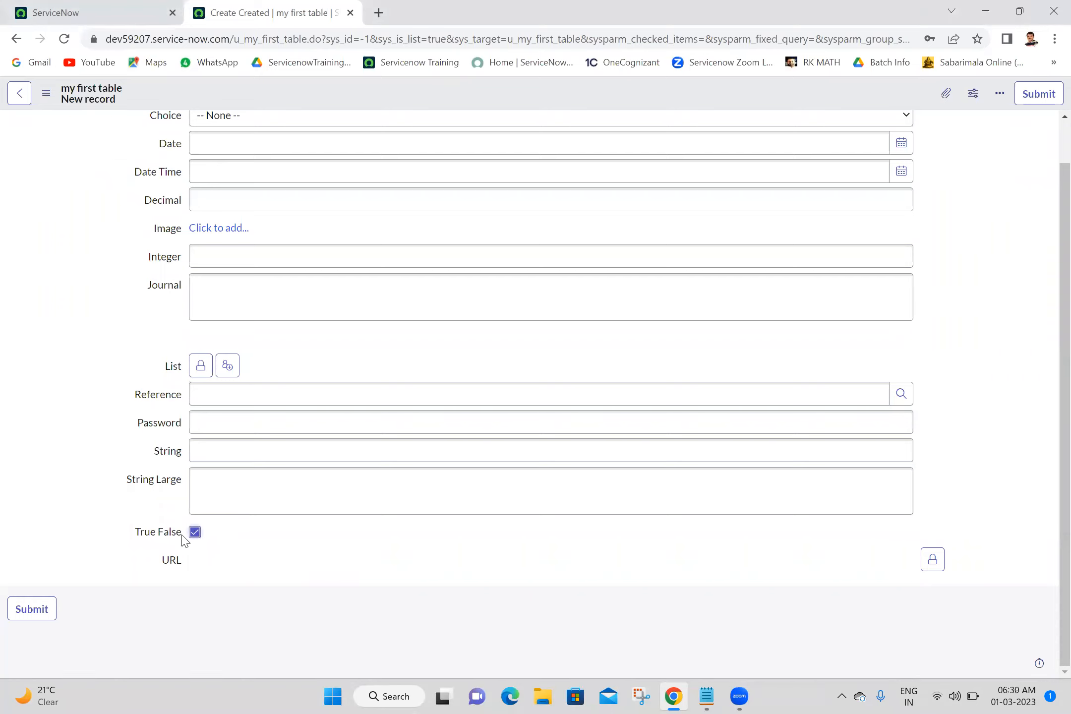
left_click(196, 533)
left_click(932, 560)
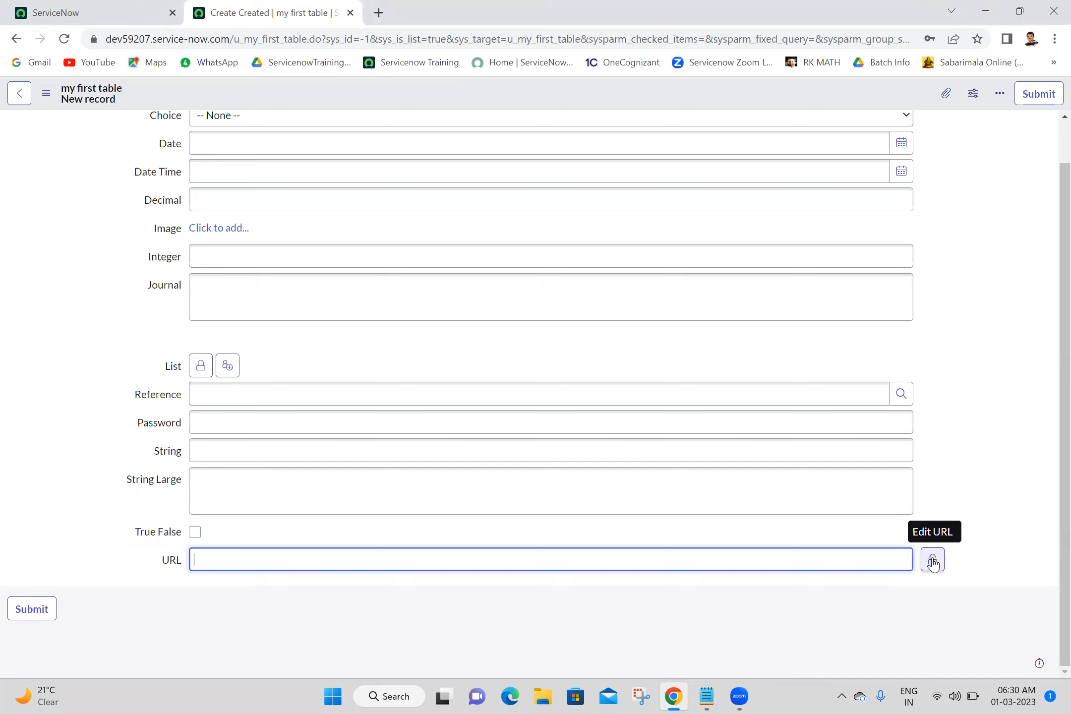
left_click(724, 44)
key("ctrl+c")
left_click(531, 549)
key("ctrl+v")
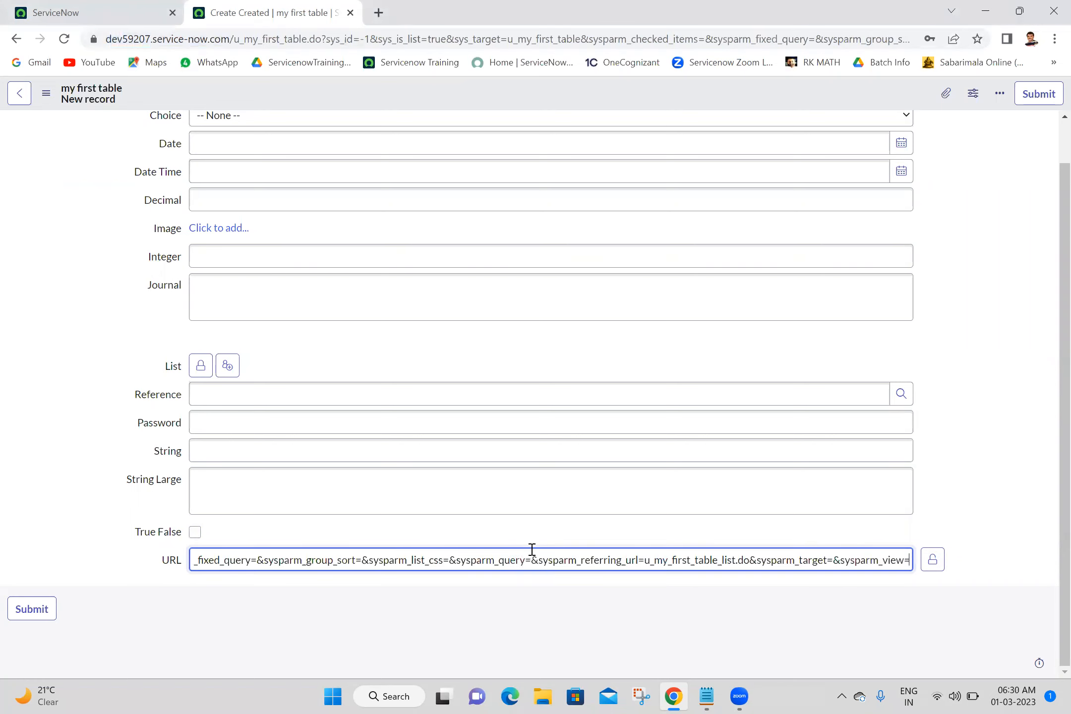
left_click(932, 561)
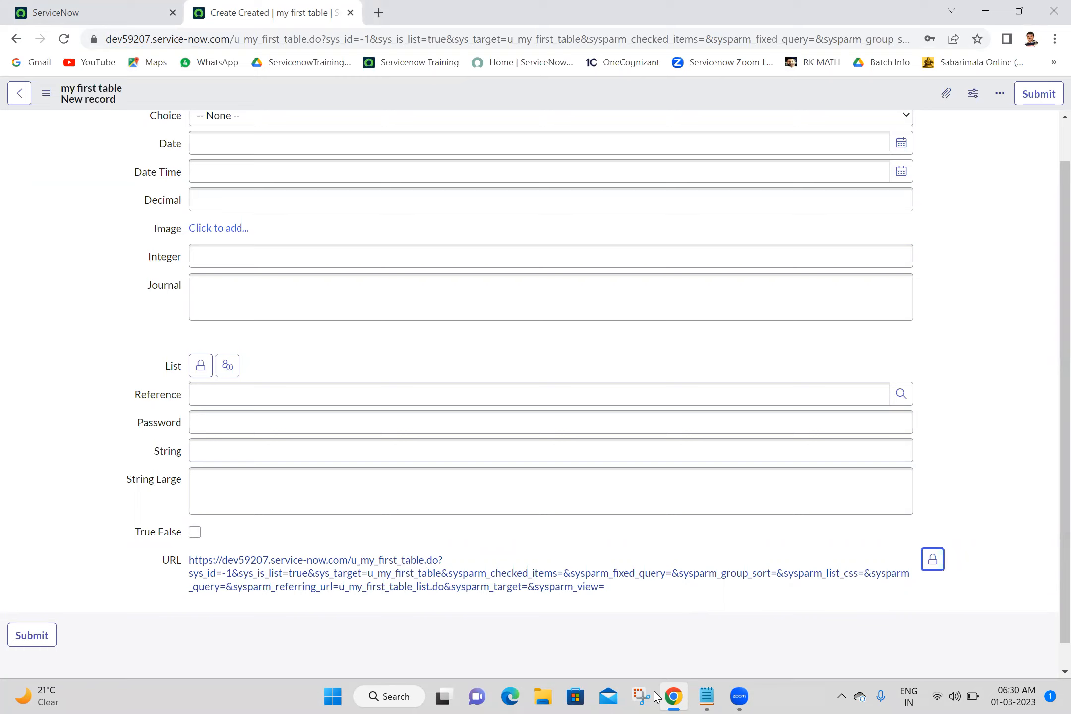
left_click(924, 341)
scroll(1046, 661, "down", 1)
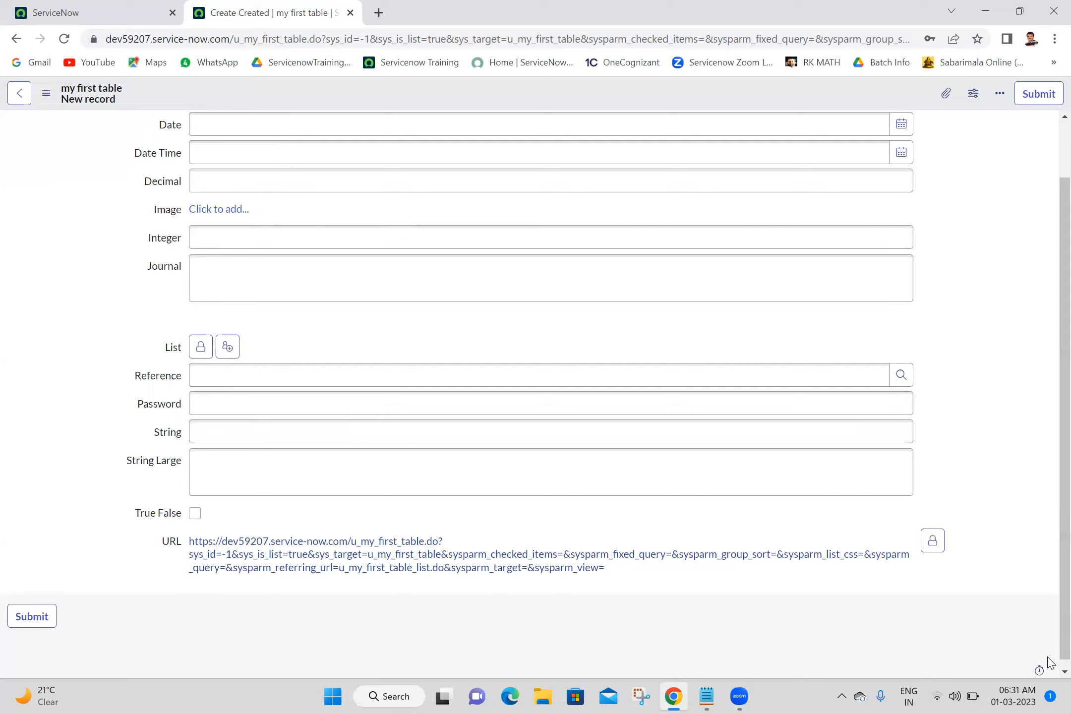
scroll(1047, 557, "up", 1)
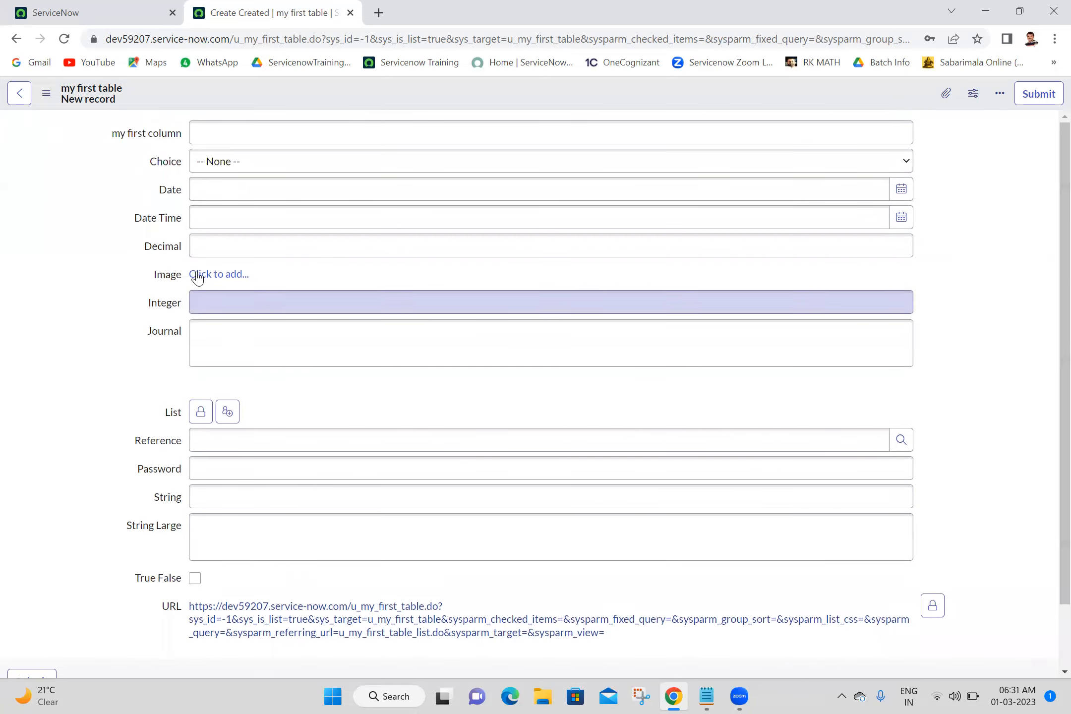
left_click(99, 165)
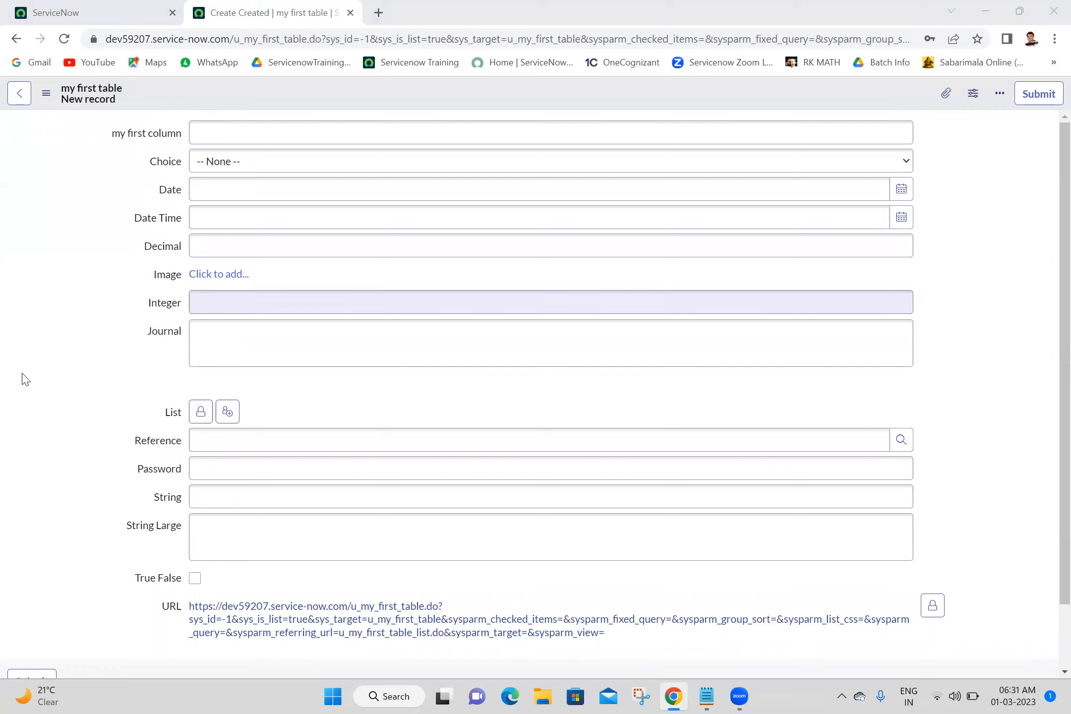
left_click(46, 287)
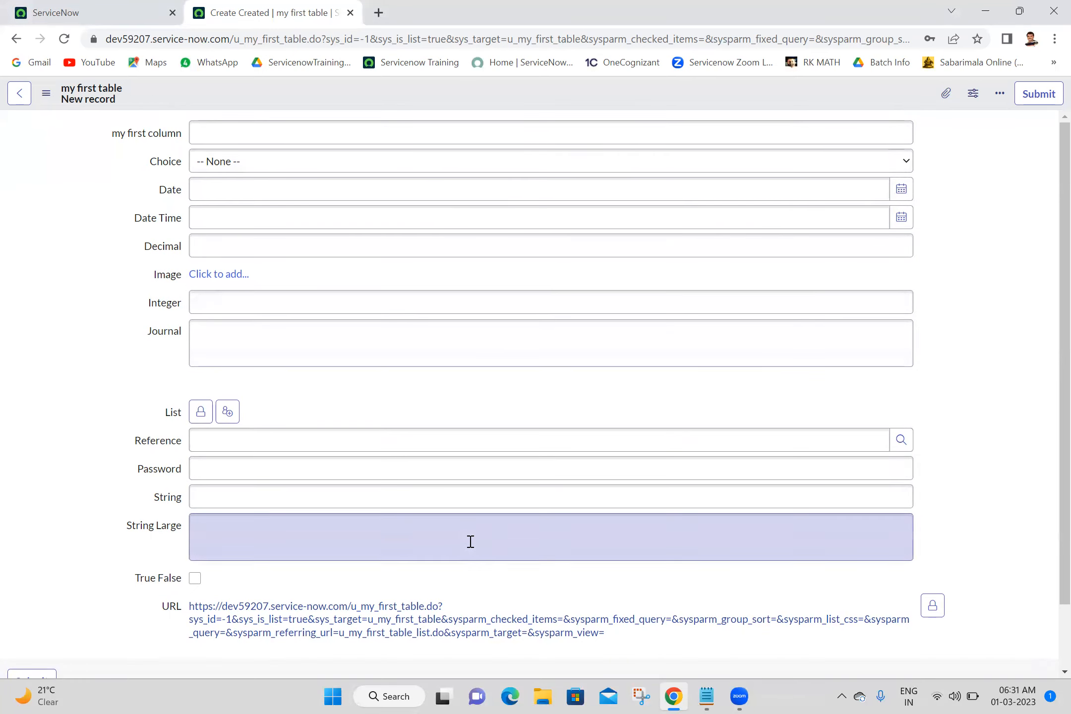
Open the Form Layout configuration for my first table, leaving the unsaved record and declining the password update.
right_click(533, 90)
mouse_move(552, 116)
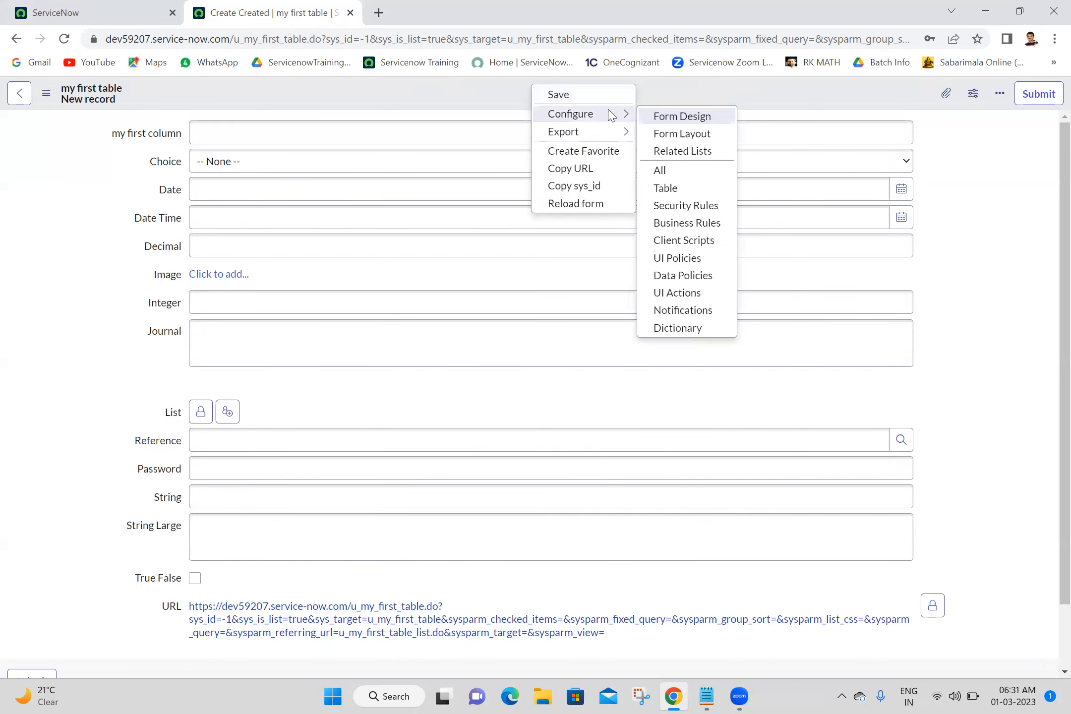
left_click(682, 134)
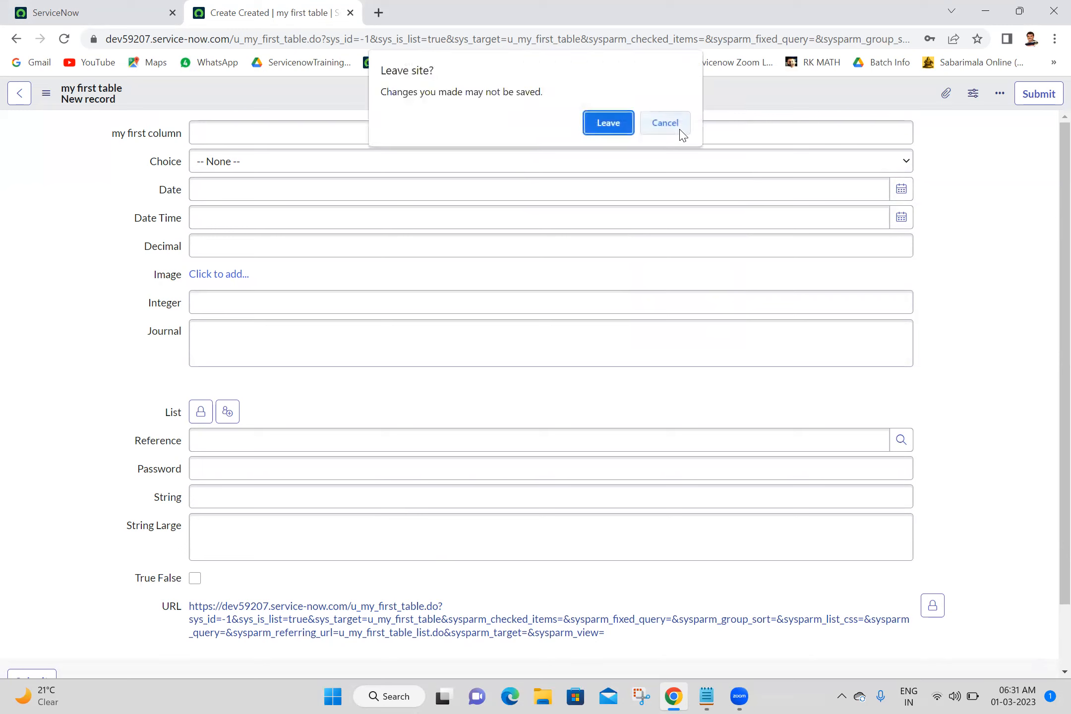
left_click(623, 126)
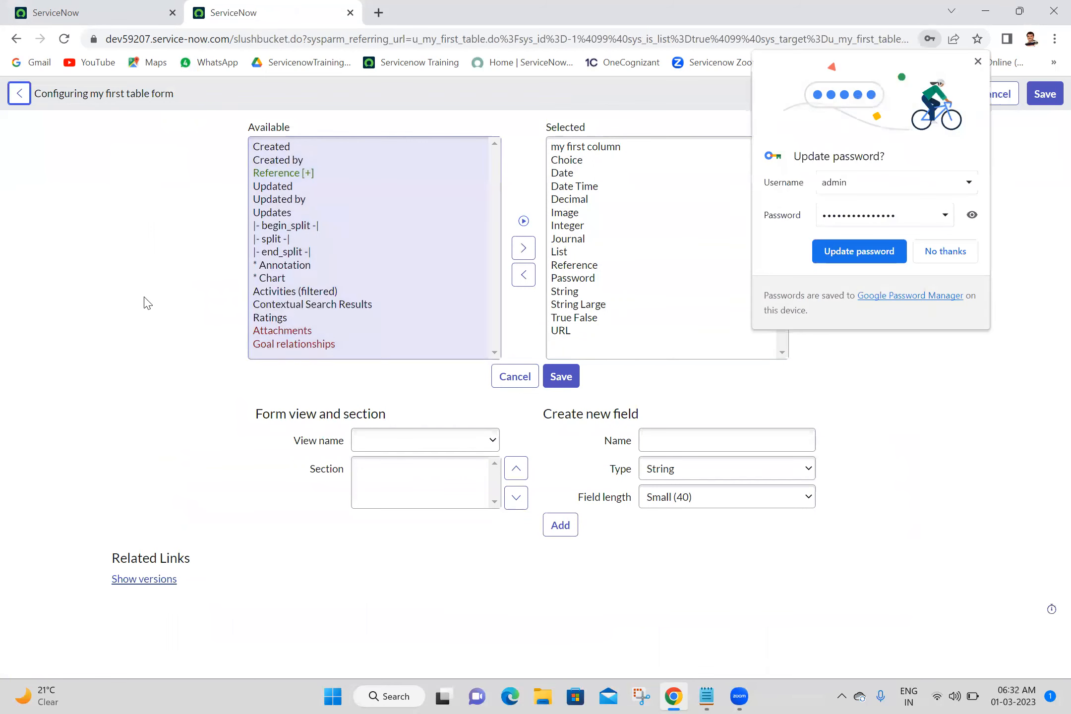
left_click(946, 254)
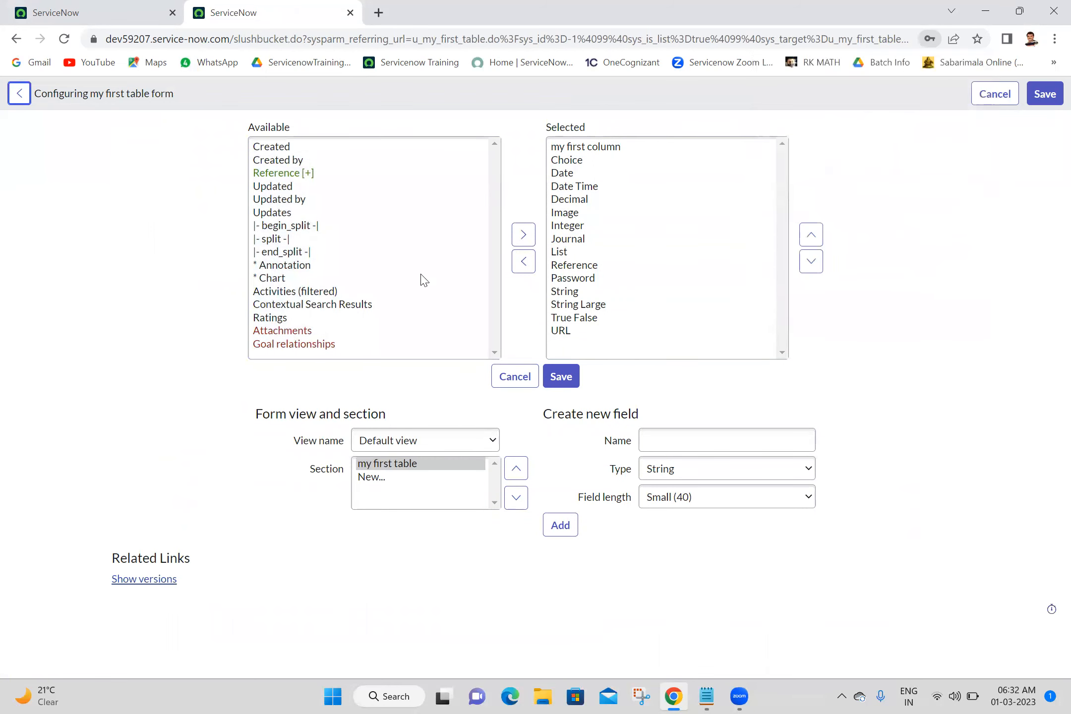
Add the begin_split, split and end_split markers to the Selected list, removing the extra split added by mistake.
left_click(282, 226)
left_click(281, 240)
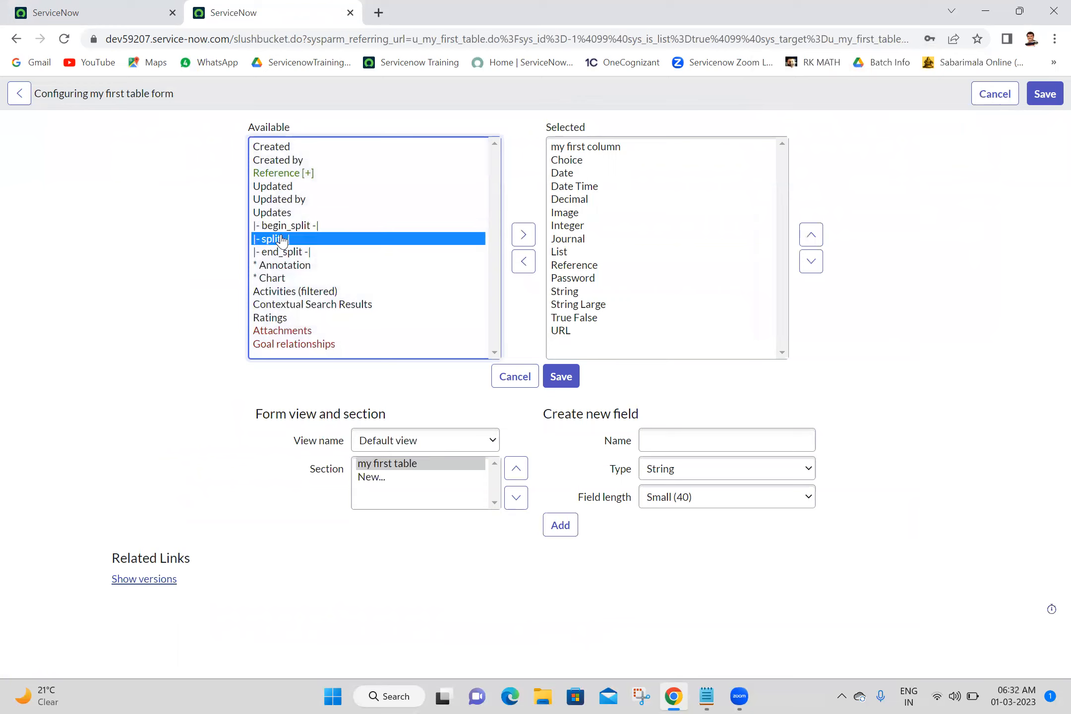
left_click(296, 254)
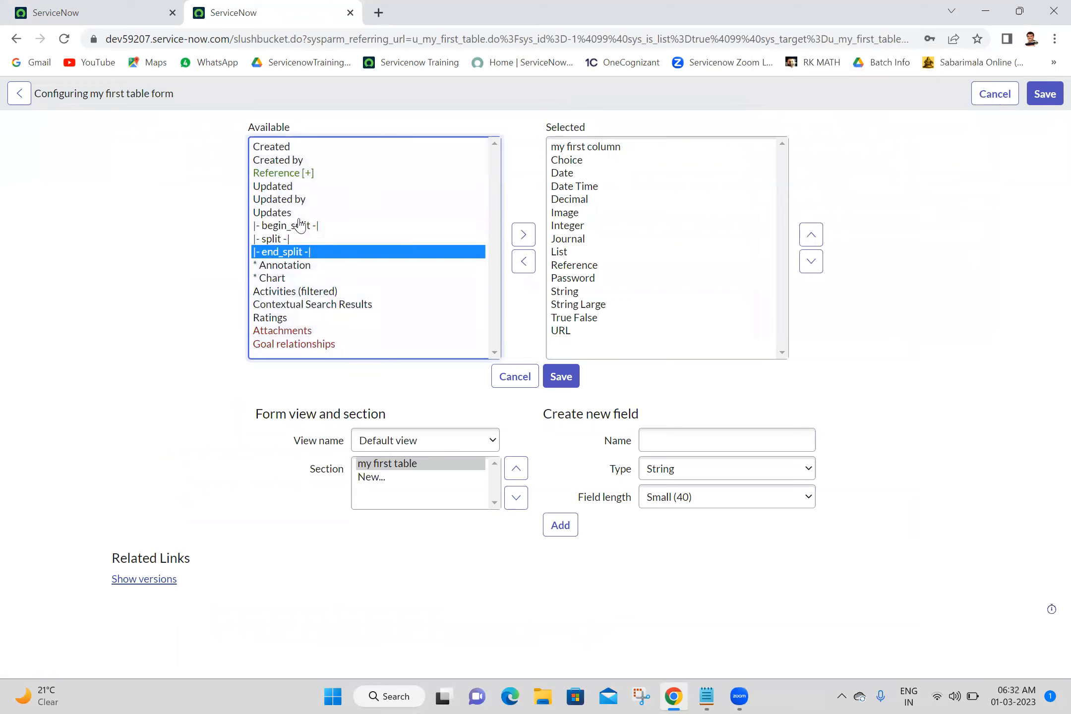
left_click(300, 225)
left_click(523, 235)
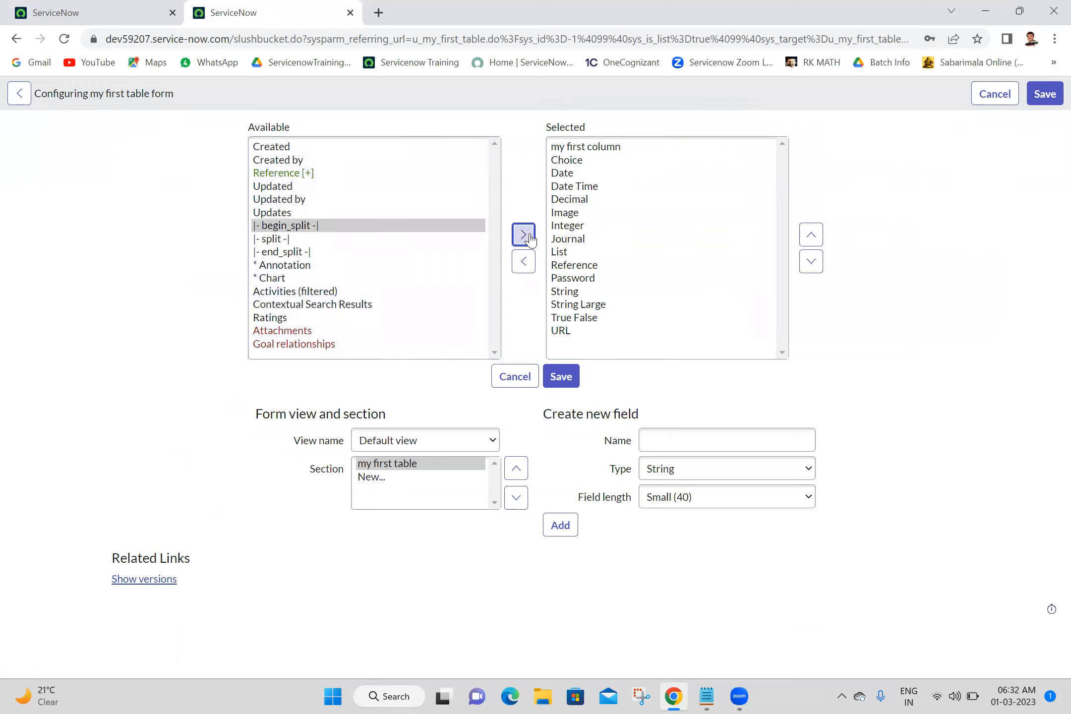
left_click(282, 240)
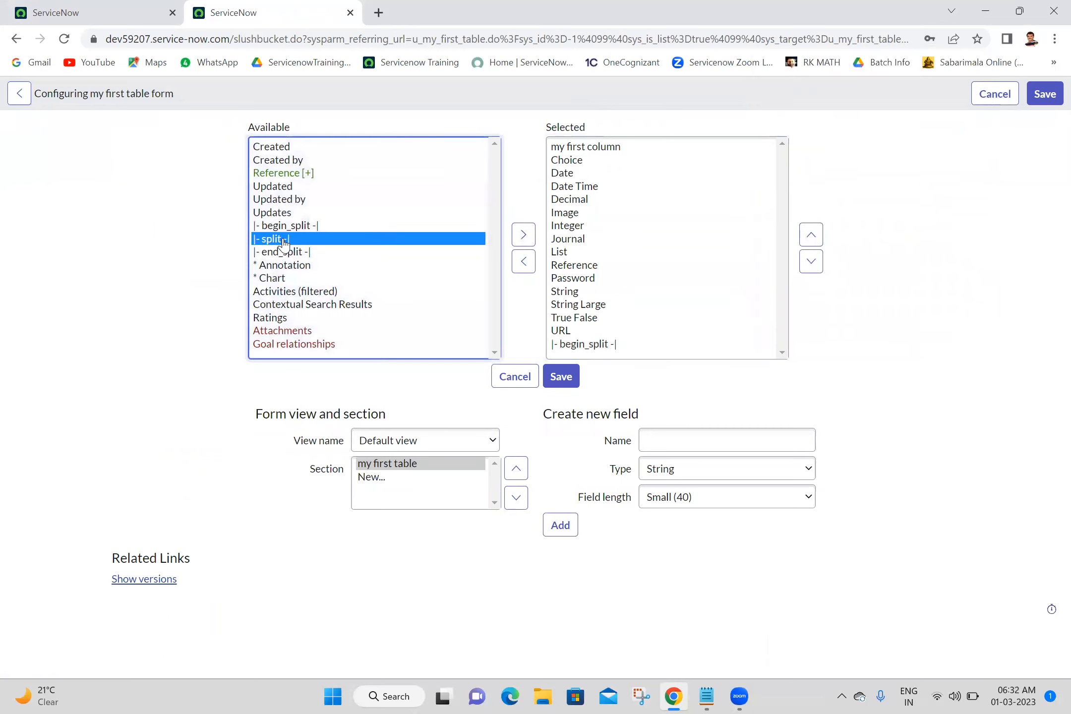
left_click(290, 252, "shift")
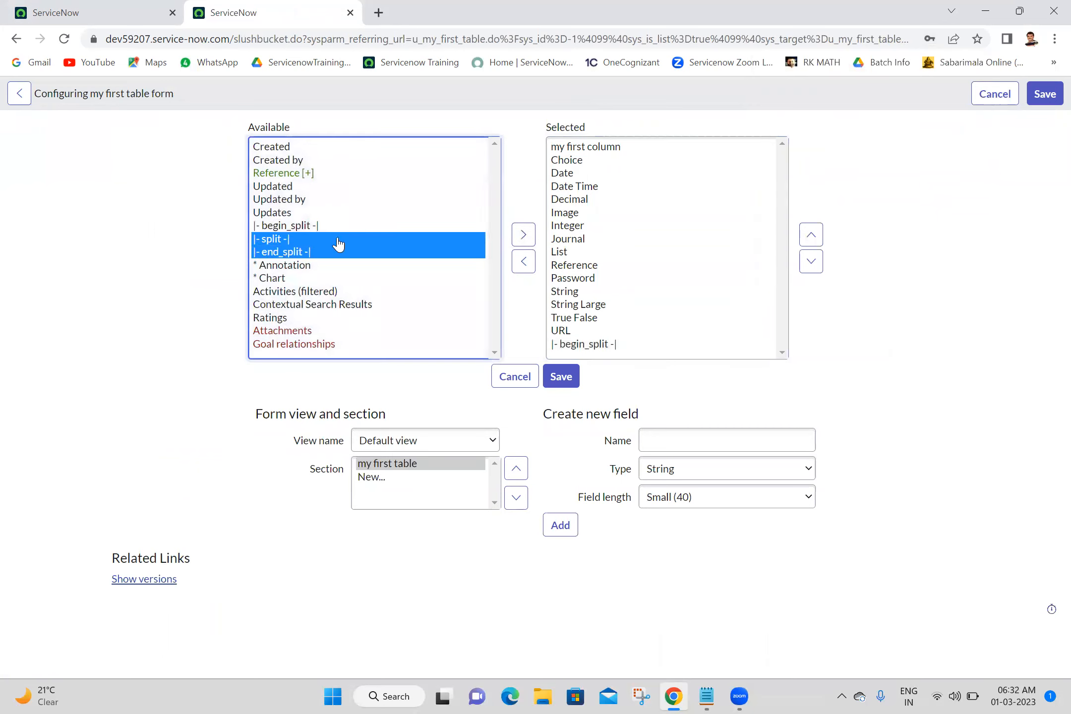
double_click(290, 242)
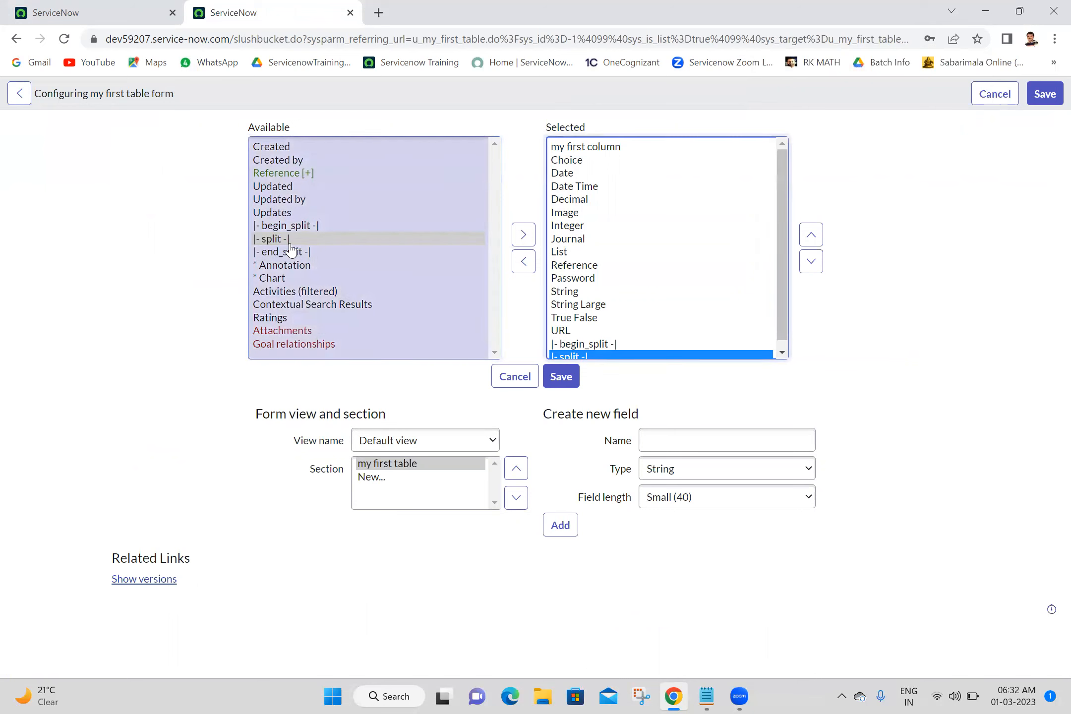
left_click(781, 352)
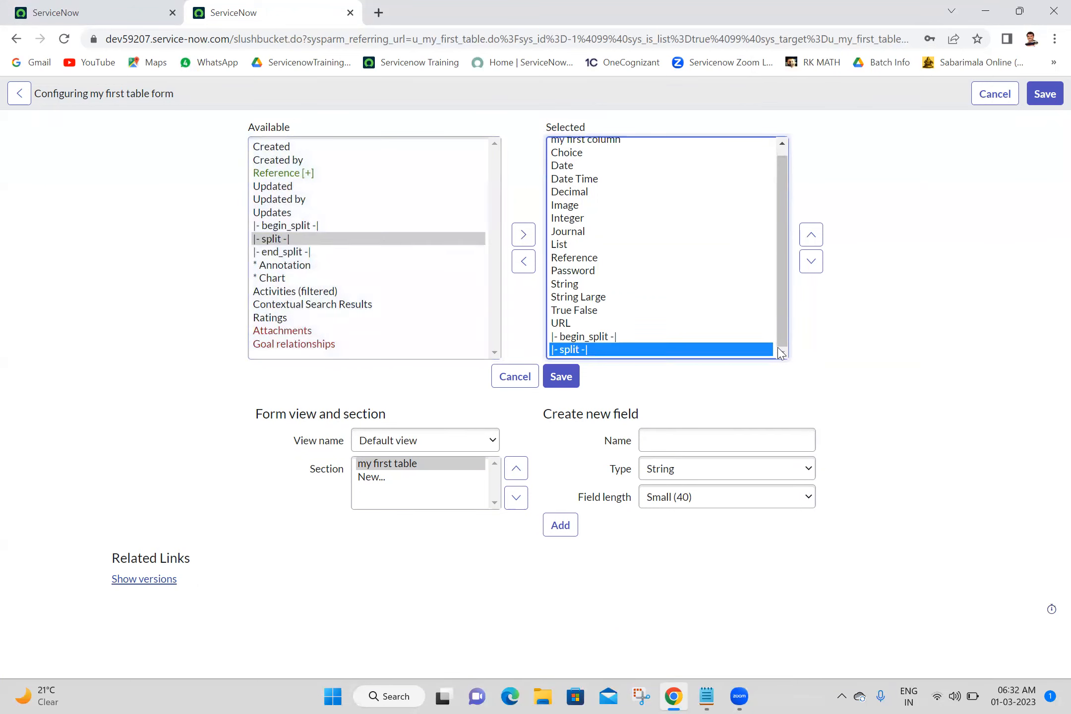
left_click(296, 240)
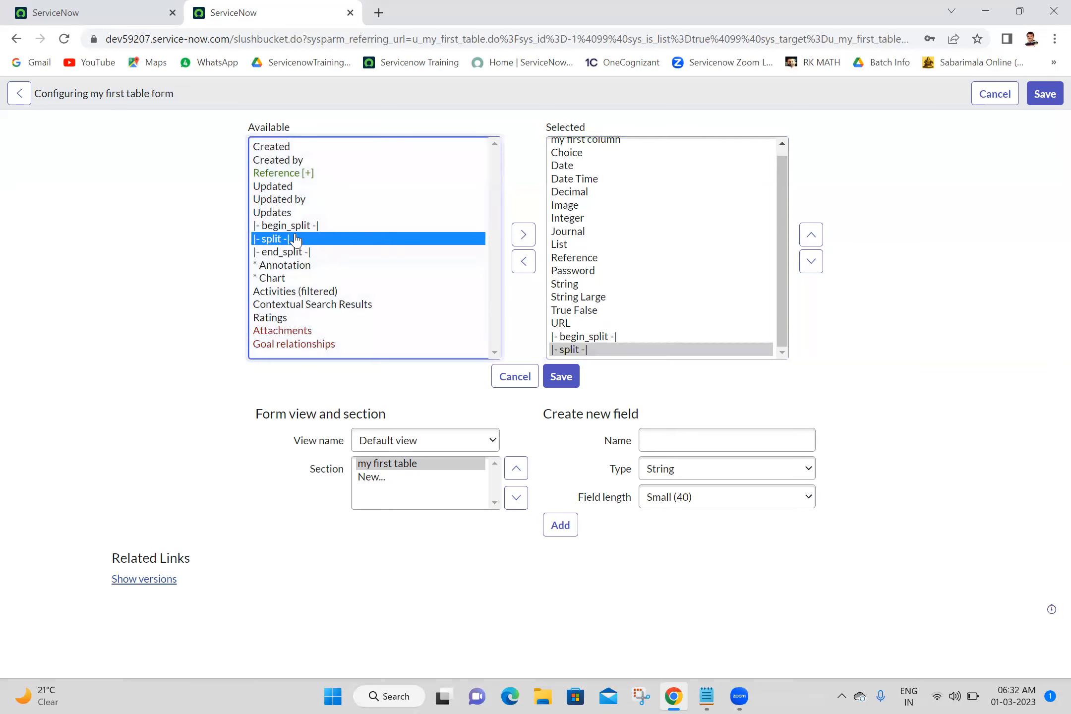
left_click(523, 233)
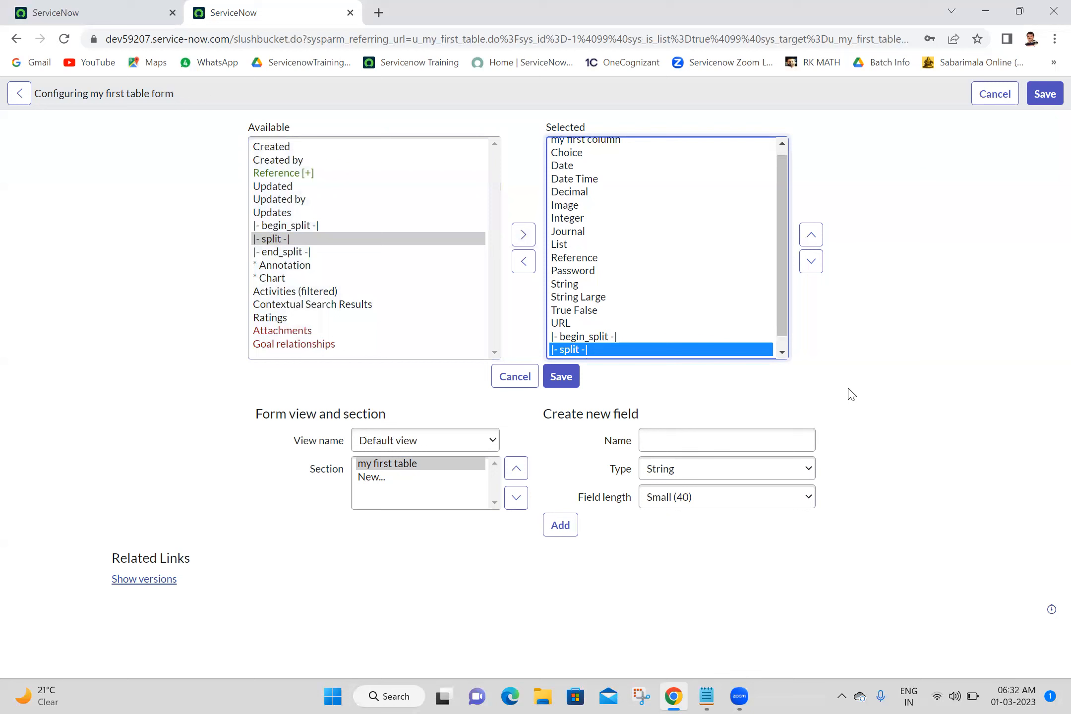
left_click(782, 352)
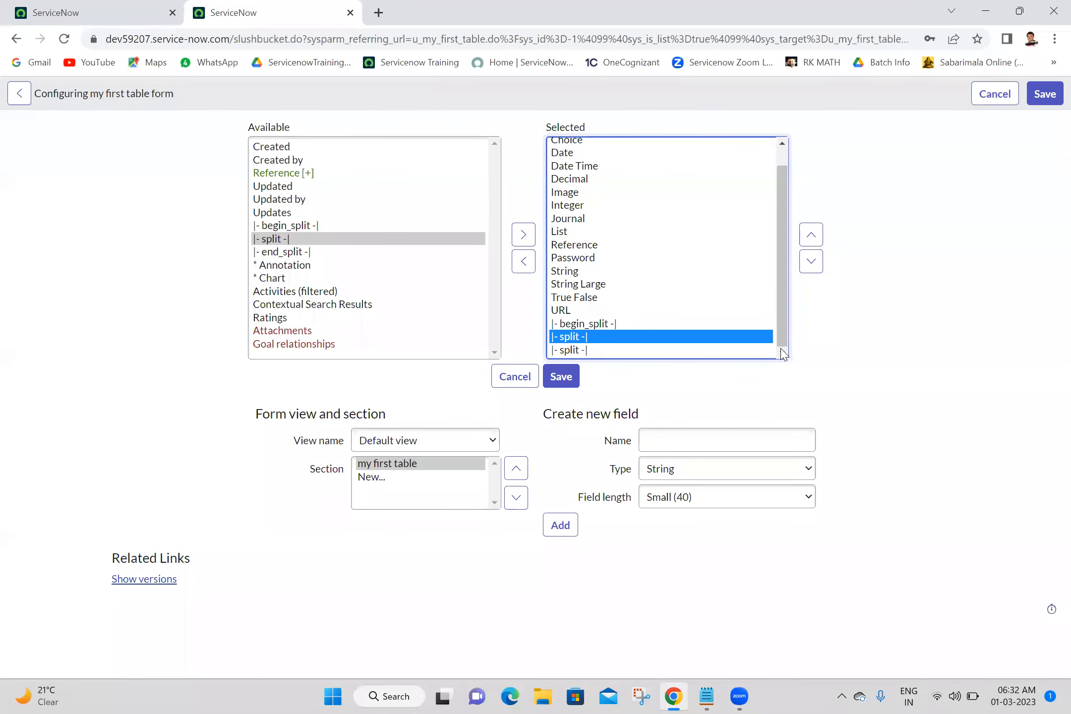
left_click(523, 263)
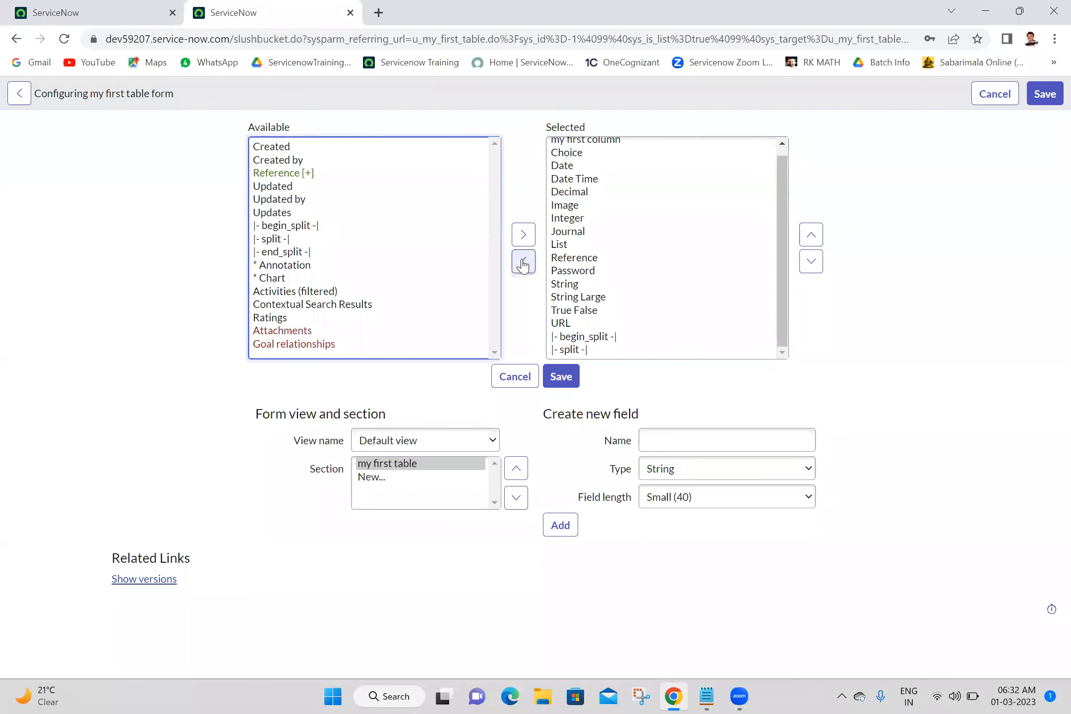
left_click(292, 252)
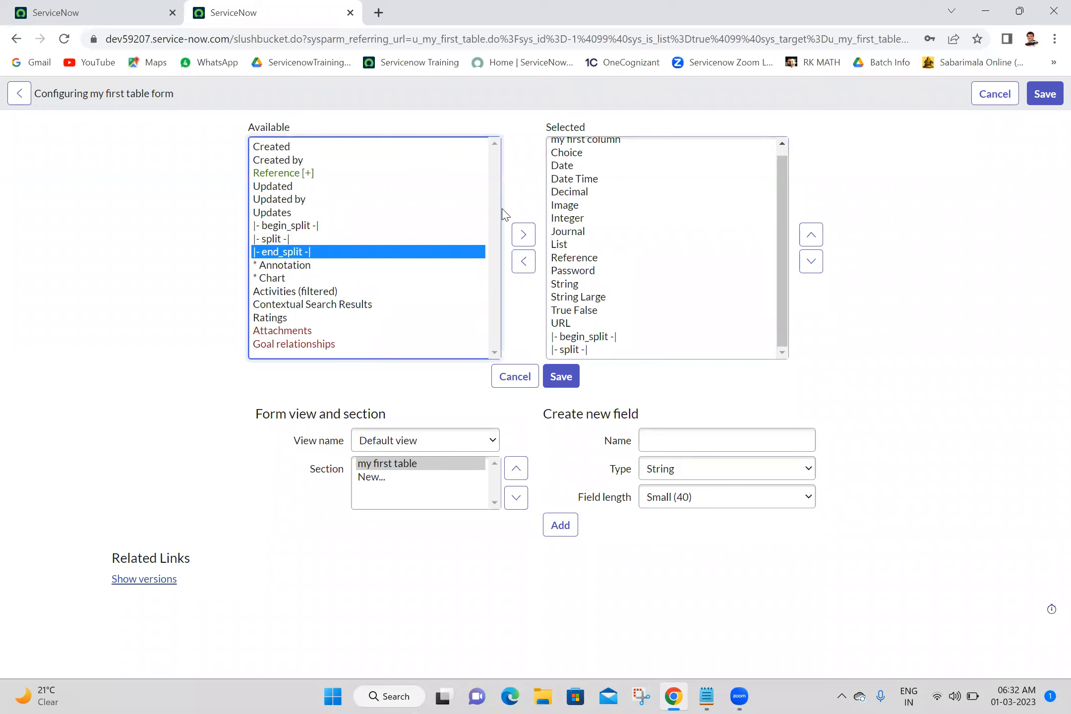
left_click(523, 234)
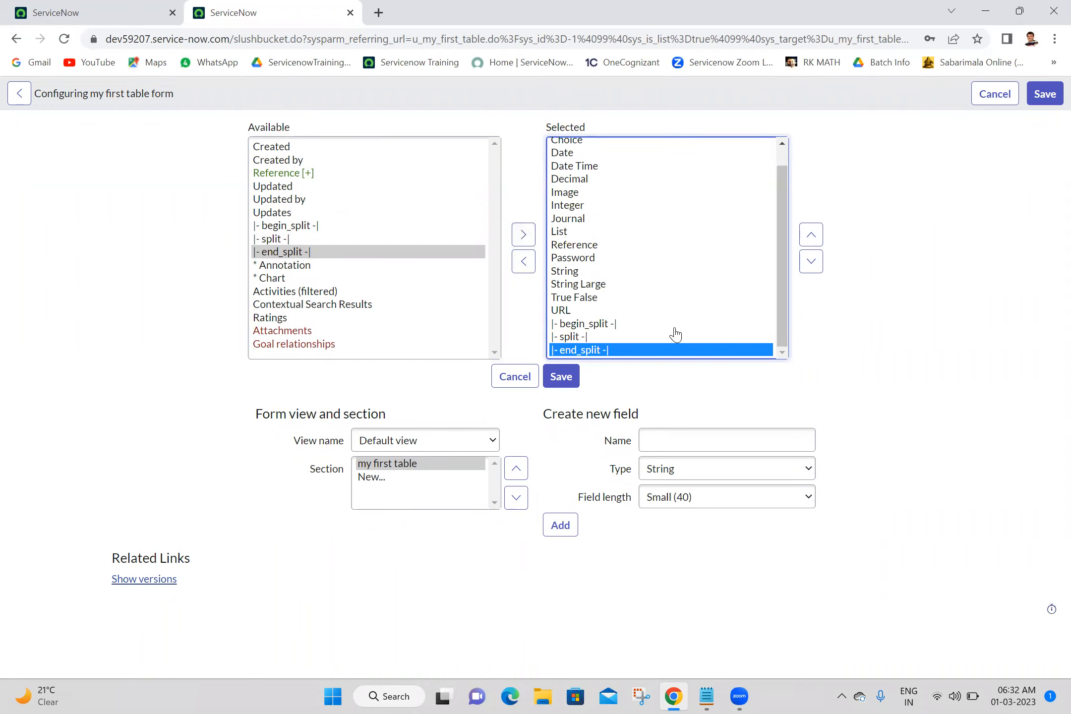
Move the begin_split marker up to the top of the Selected list above my first column.
left_click(561, 326)
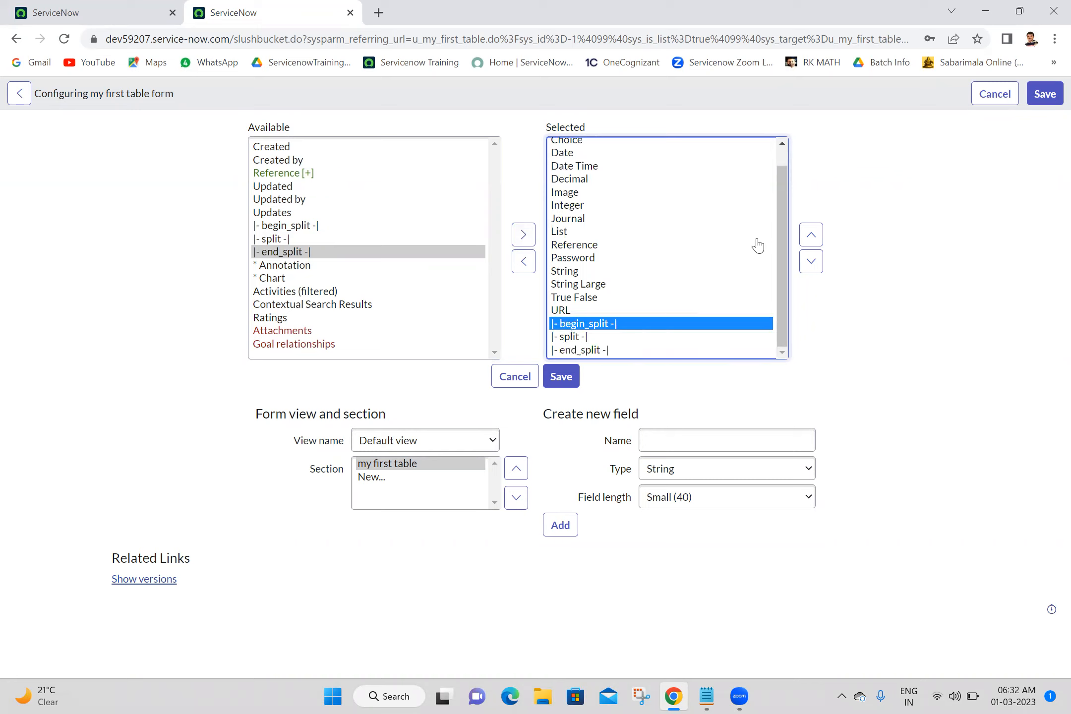
left_click(810, 235)
left_click(810, 235)
left_click(810, 234)
left_click(810, 235)
left_click(810, 235)
left_click(810, 235)
left_click(810, 235)
left_click(810, 235)
left_click(810, 235)
left_click(810, 235)
left_click(810, 235)
left_click(810, 235)
left_click(810, 235)
left_click(809, 235)
left_click(810, 234)
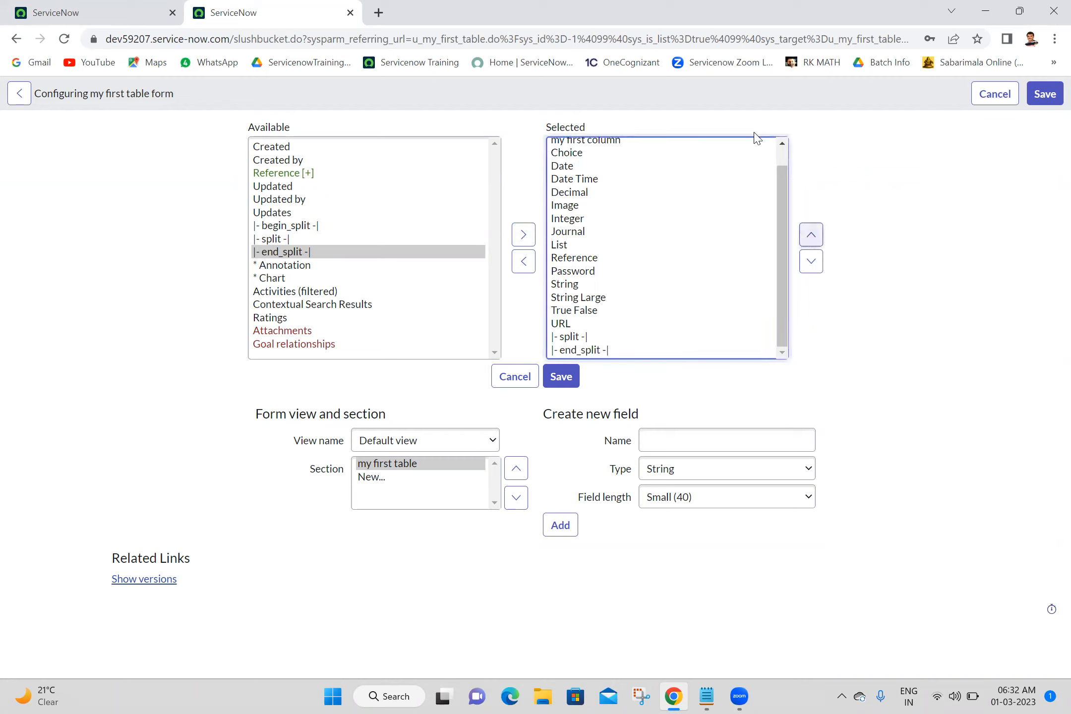
left_click(784, 153)
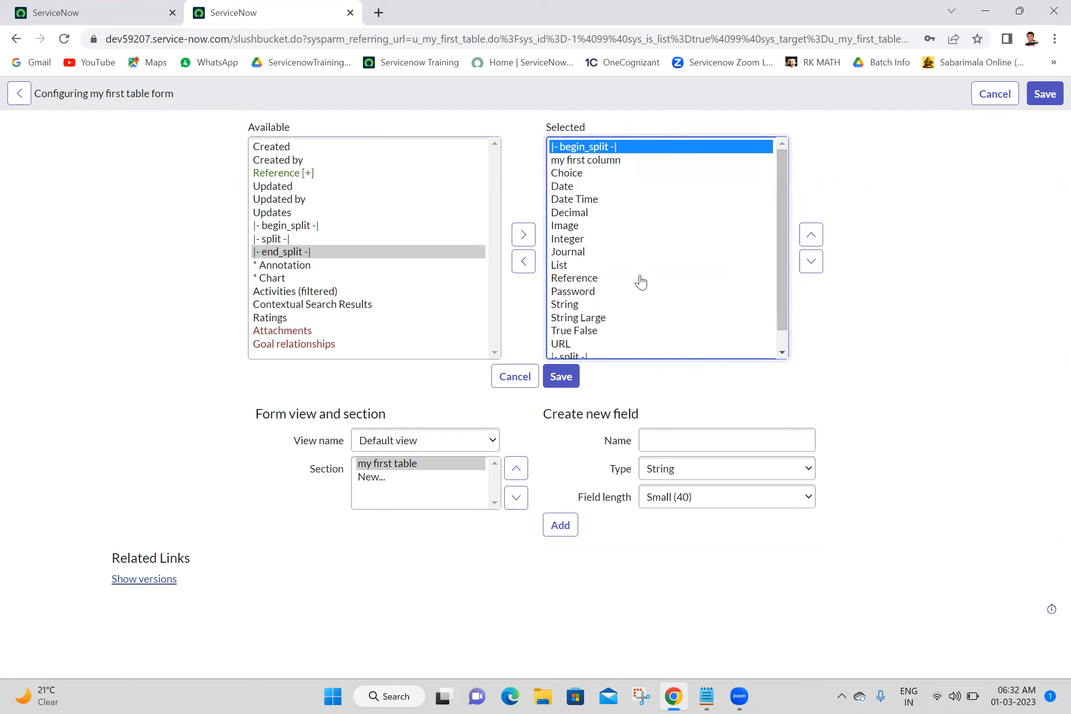
left_click(783, 345)
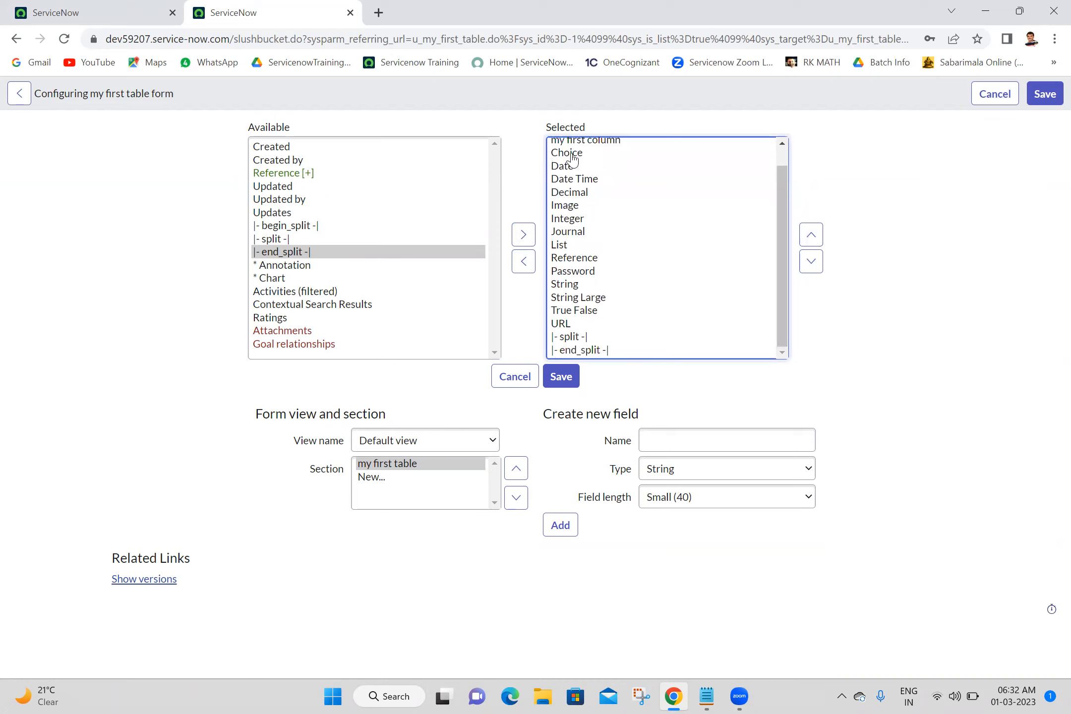
Move the split marker up so it sits between Integer and Journal in the Selected list.
left_click(574, 351)
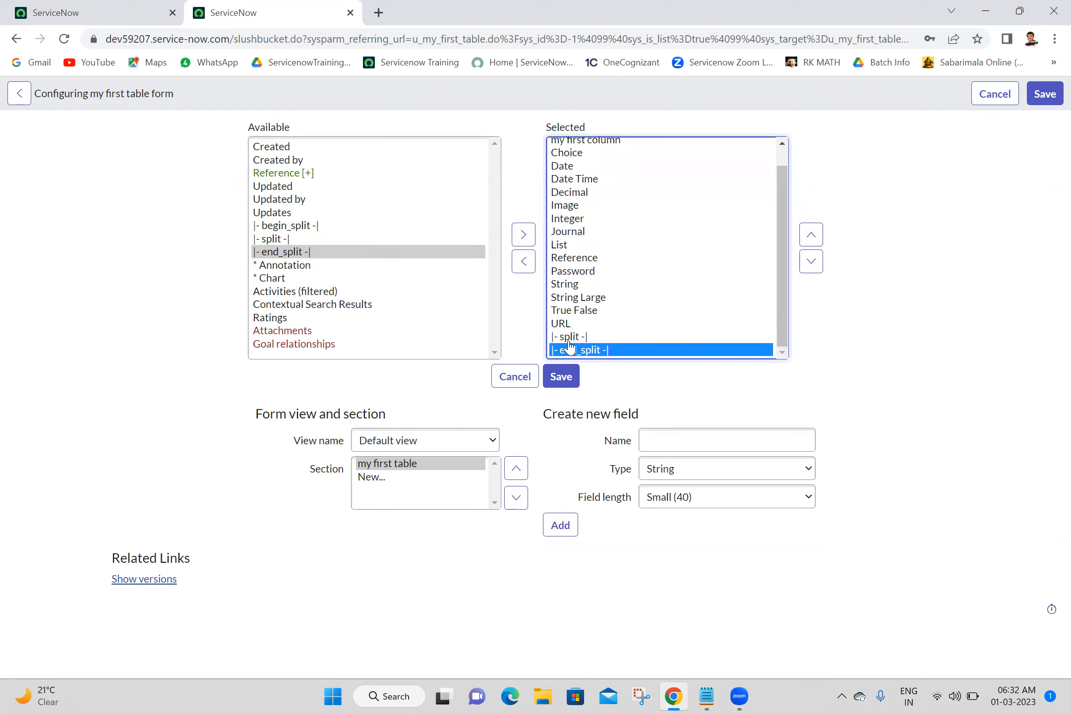
left_click(568, 338)
left_click(810, 235)
left_click(811, 234)
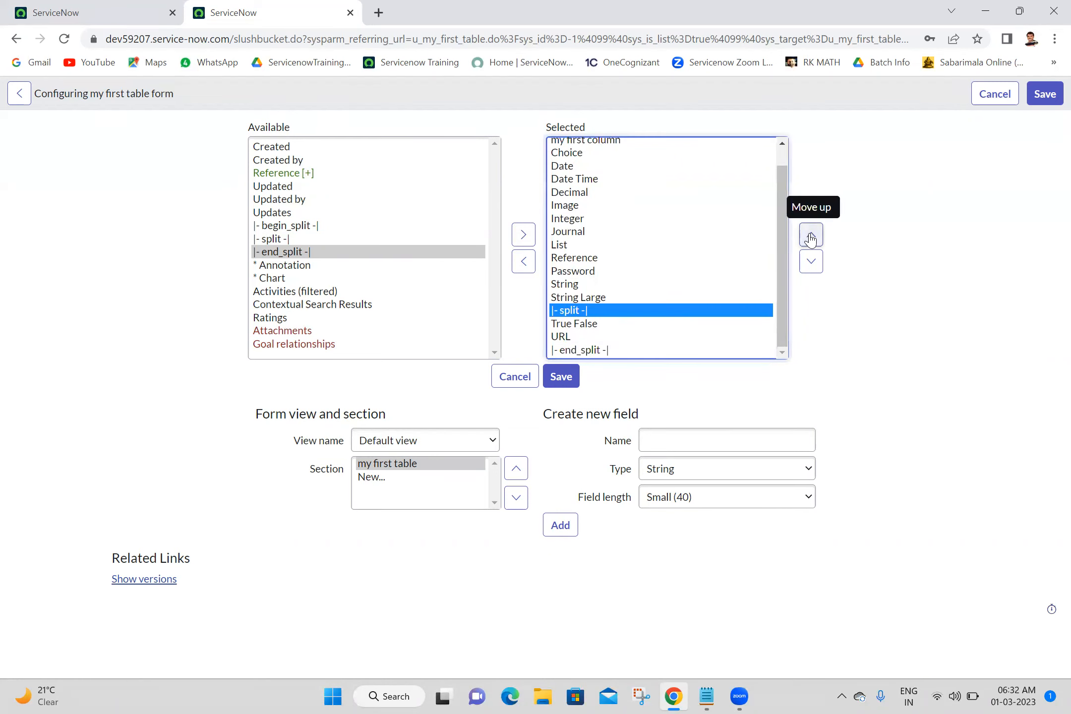
left_click(811, 235)
left_click(810, 234)
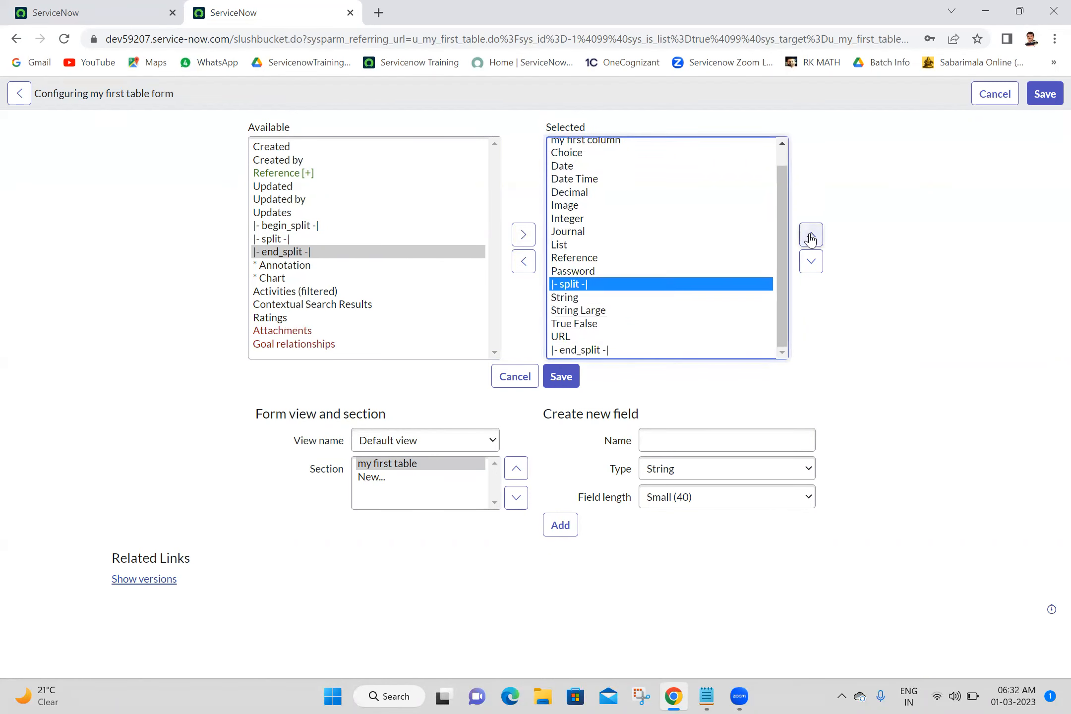
left_click(810, 235)
left_click(810, 235)
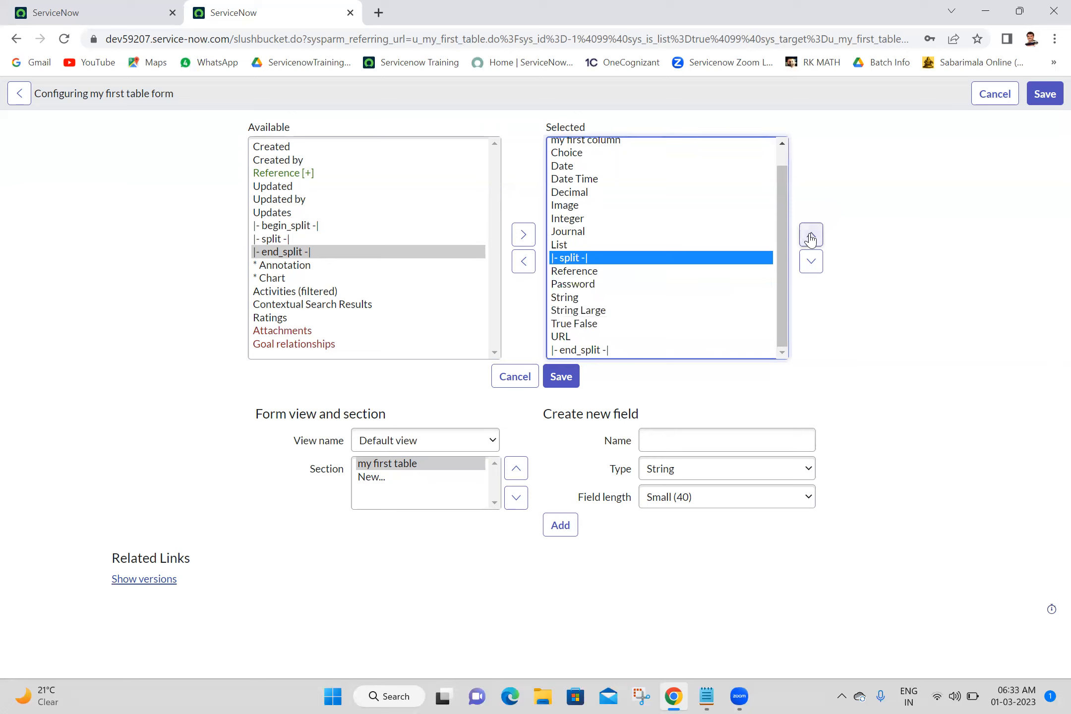
left_click(810, 234)
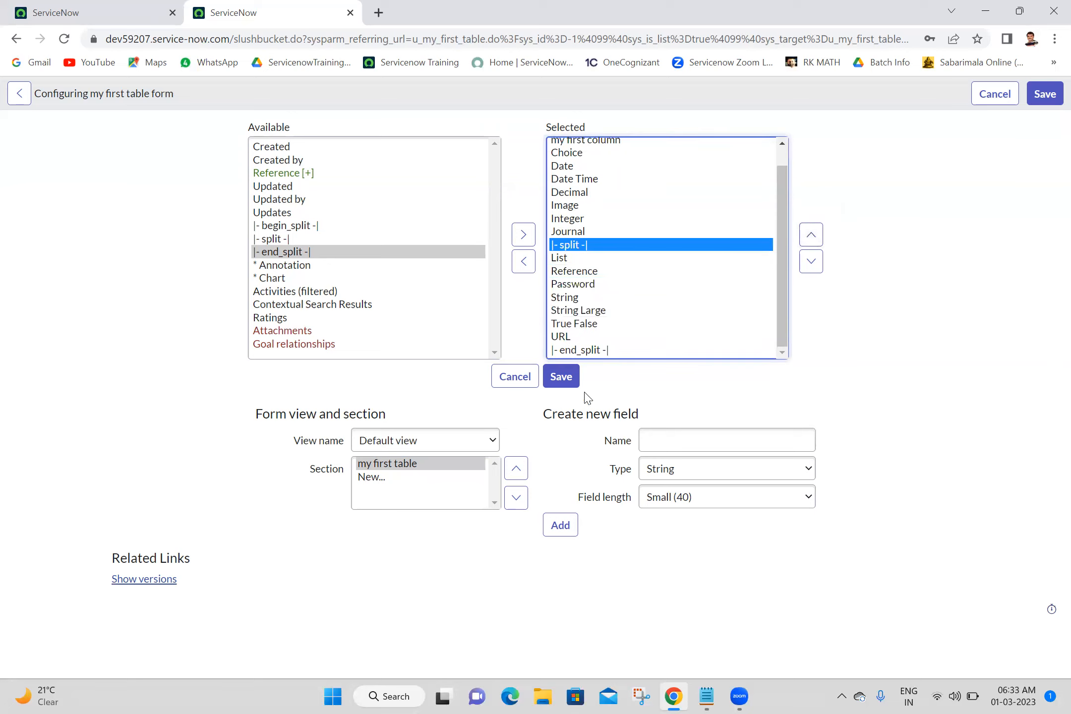
left_click(809, 233)
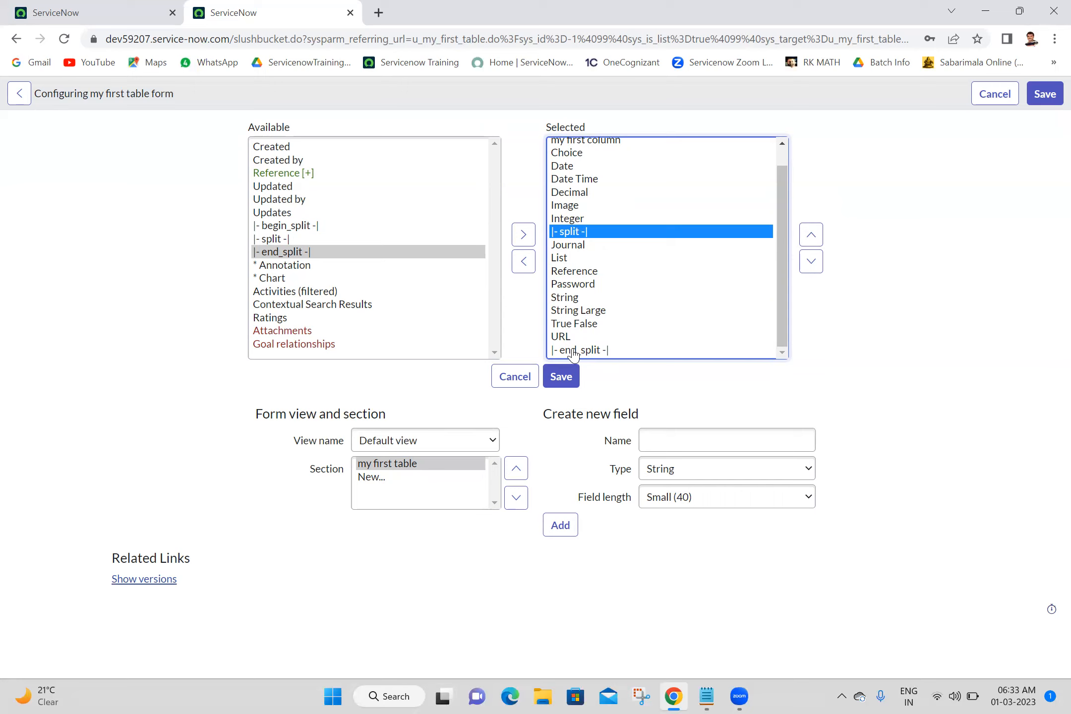
Save the form layout with the split markers in place.
left_click(566, 383)
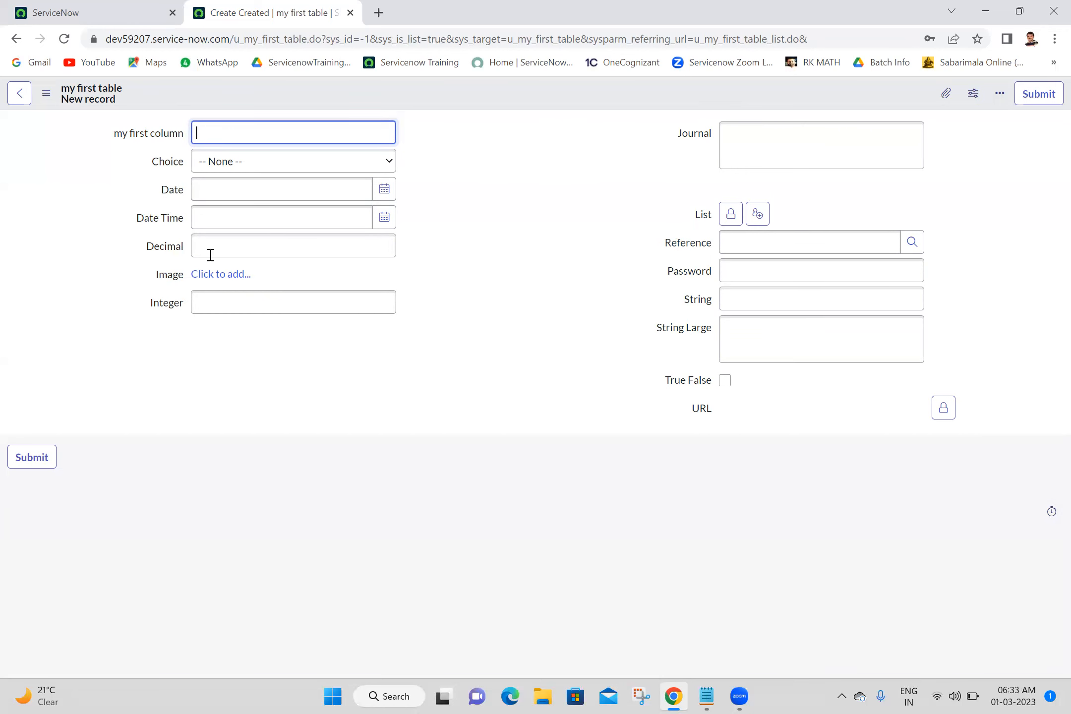
key("alt+Tab")
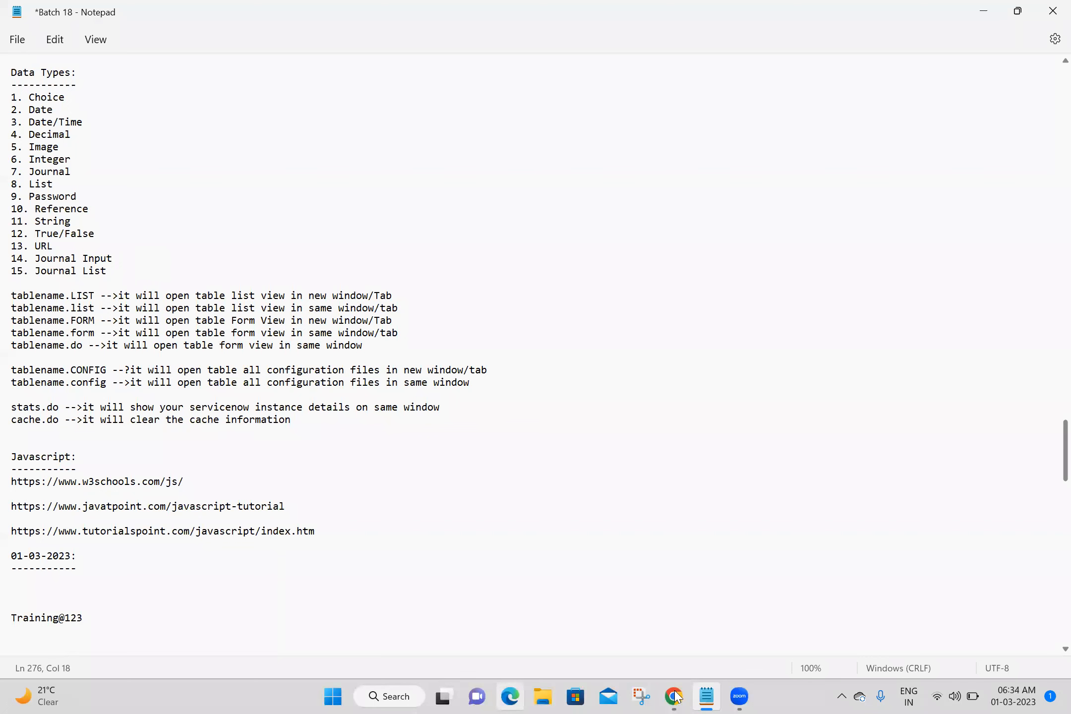
key("alt+Tab")
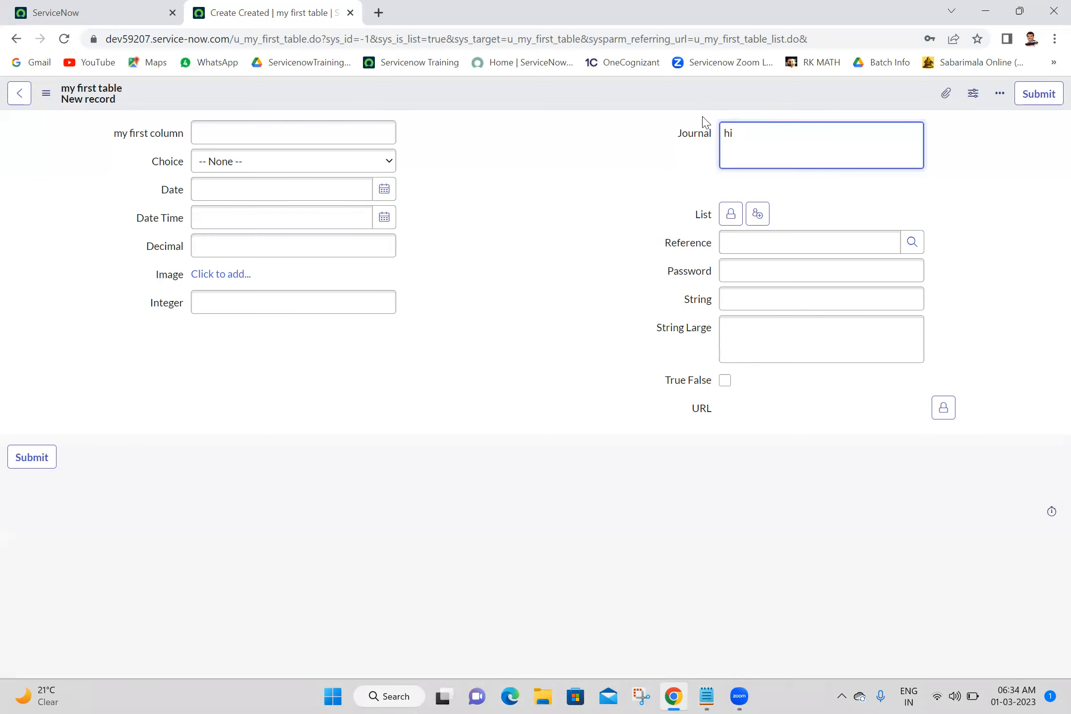
Save the record with the Journal entries hi and then hello.
right_click(670, 105)
left_click(683, 114)
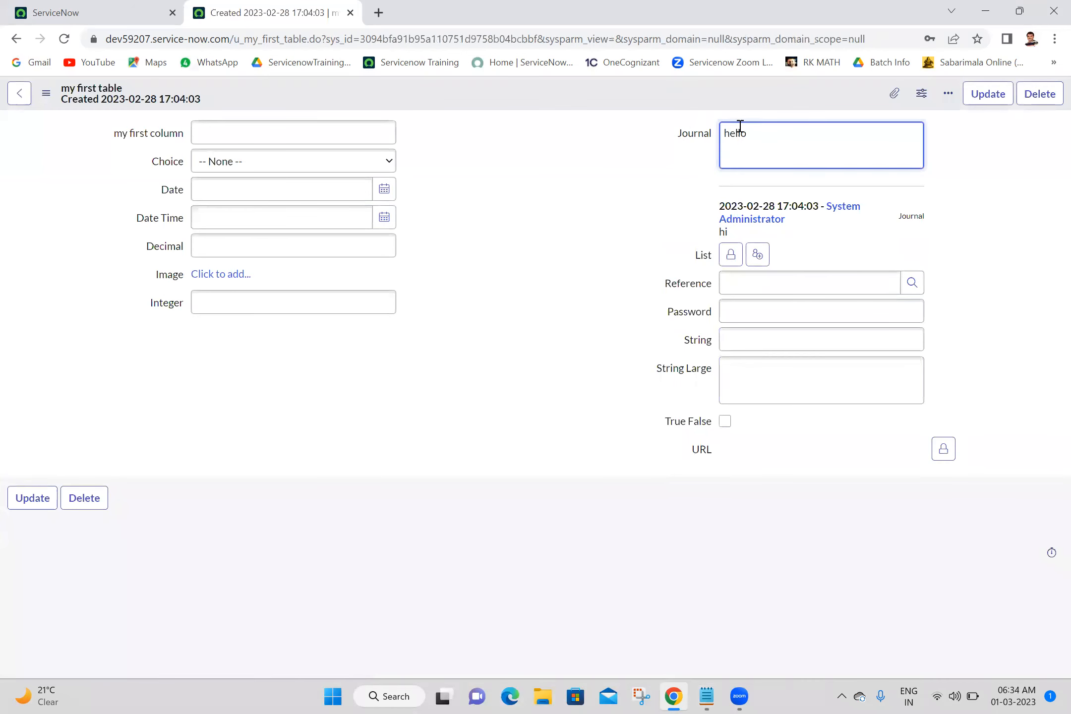
right_click(687, 89)
left_click(702, 98)
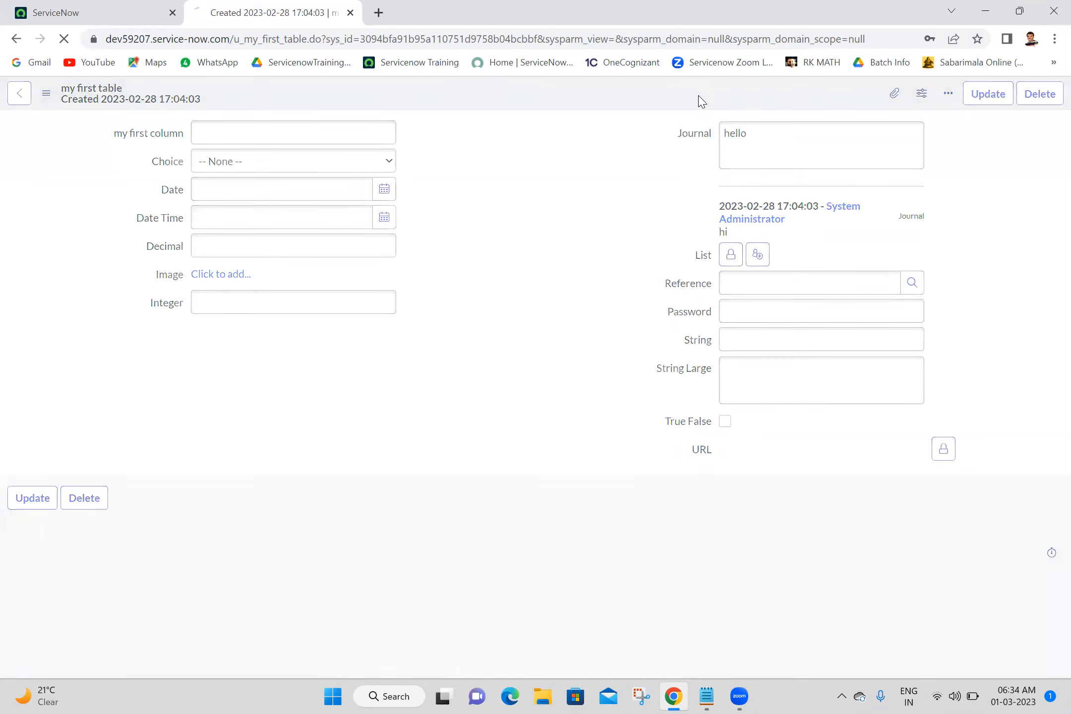
Add the Journal entries welcome and then yes, saving the record after each.
left_click(788, 152)
type("welc")
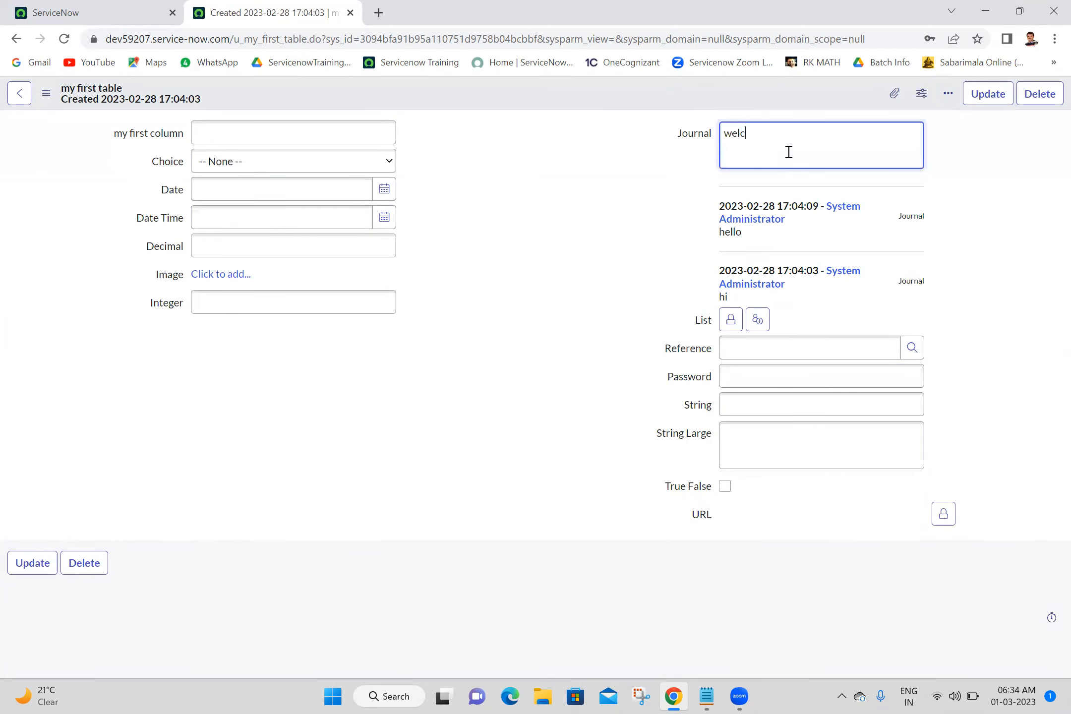
type("ome")
right_click(680, 103)
left_click(695, 111)
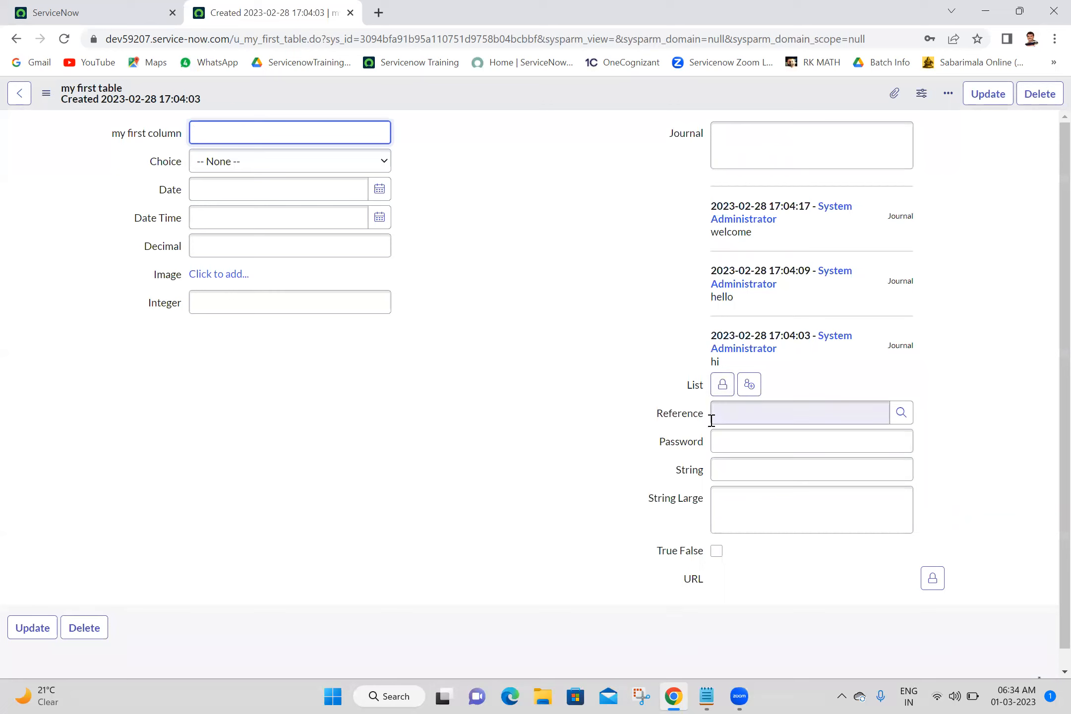
left_click(758, 136)
type("yes")
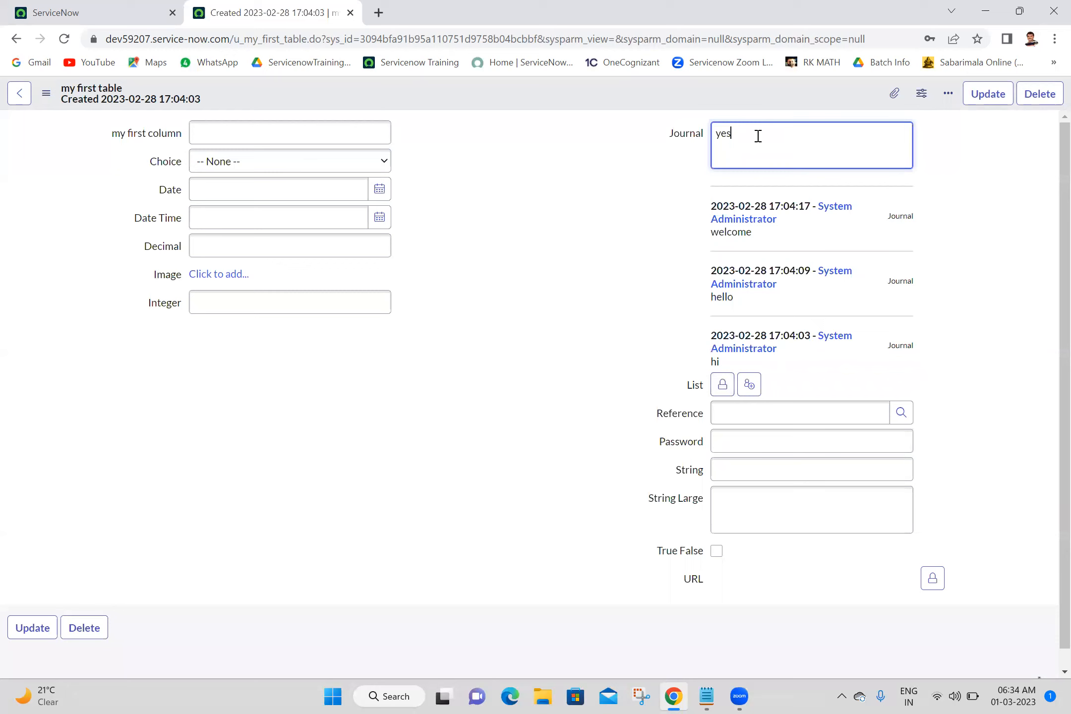
right_click(704, 89)
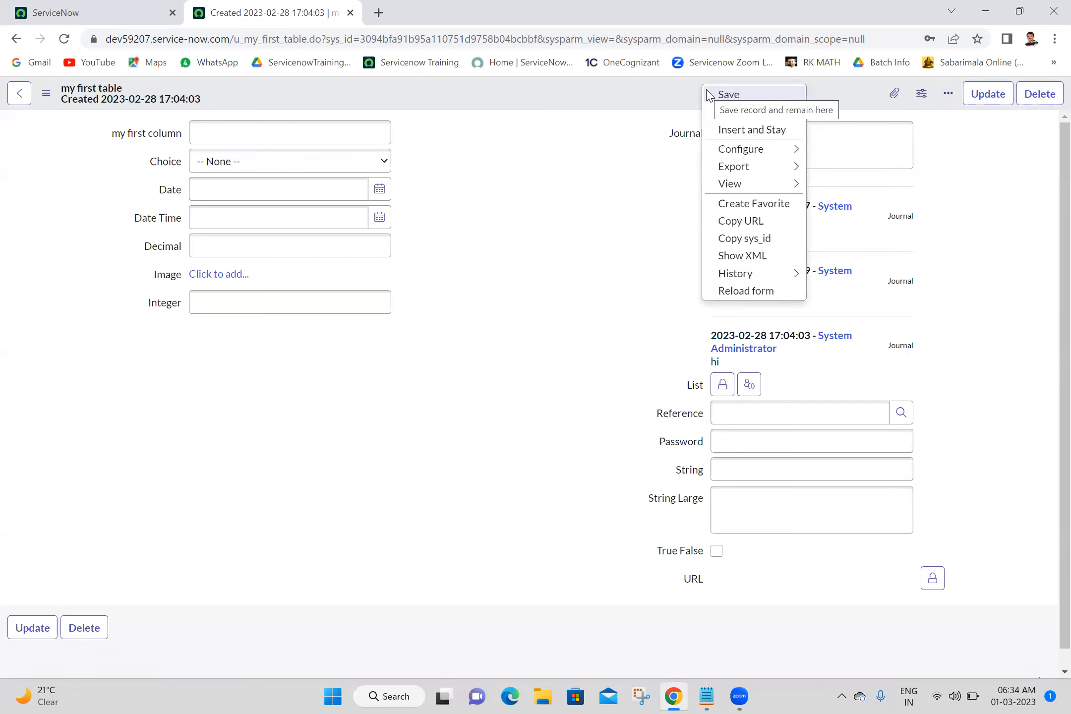
left_click(708, 94)
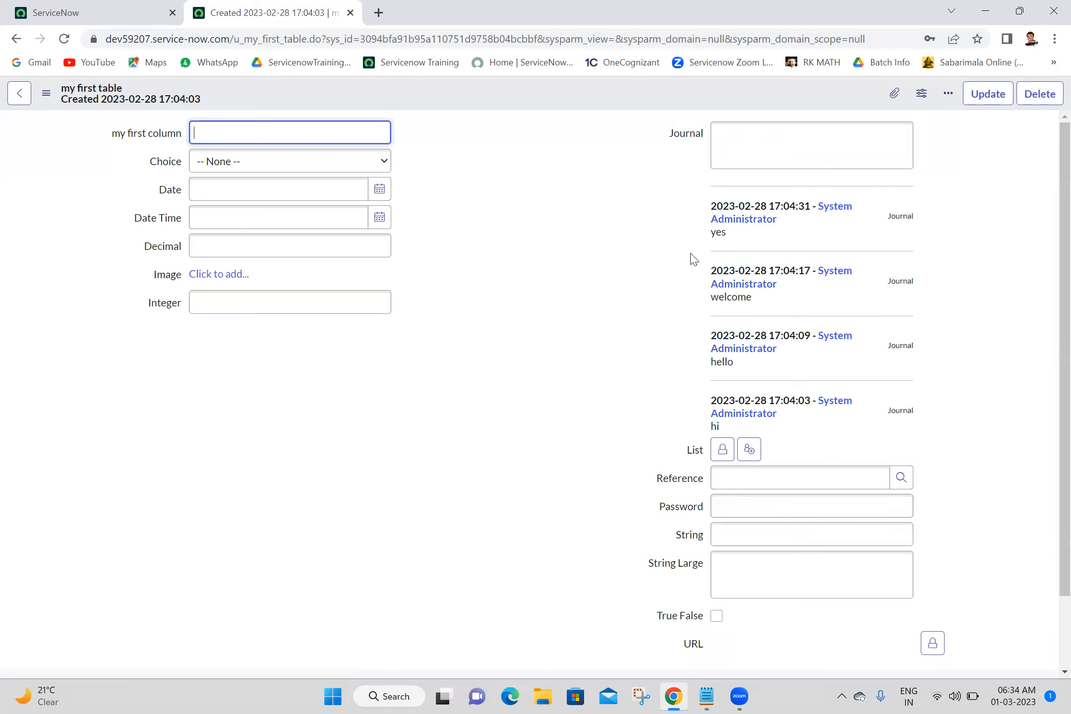
left_click(903, 440)
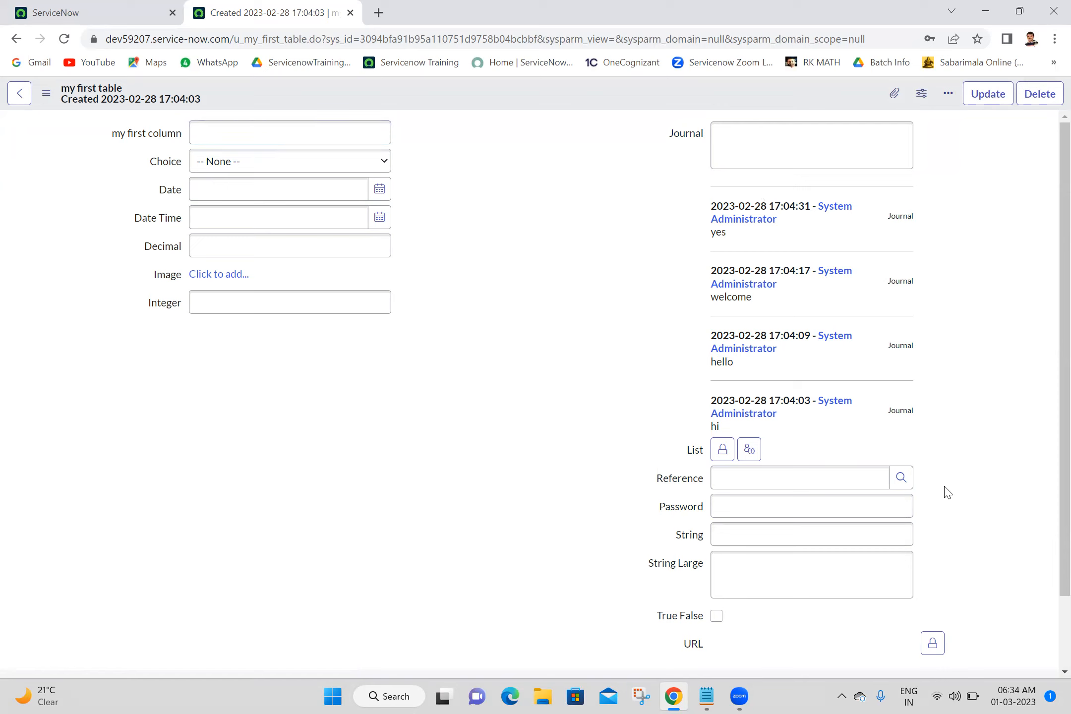
left_click(773, 149)
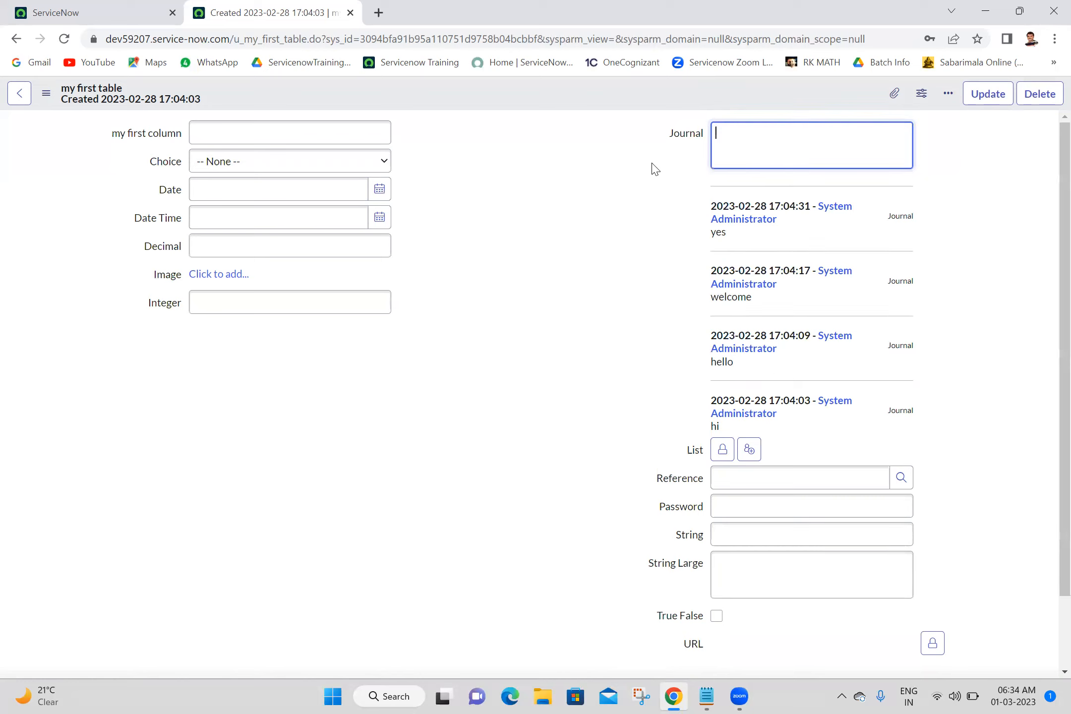
left_click(611, 246)
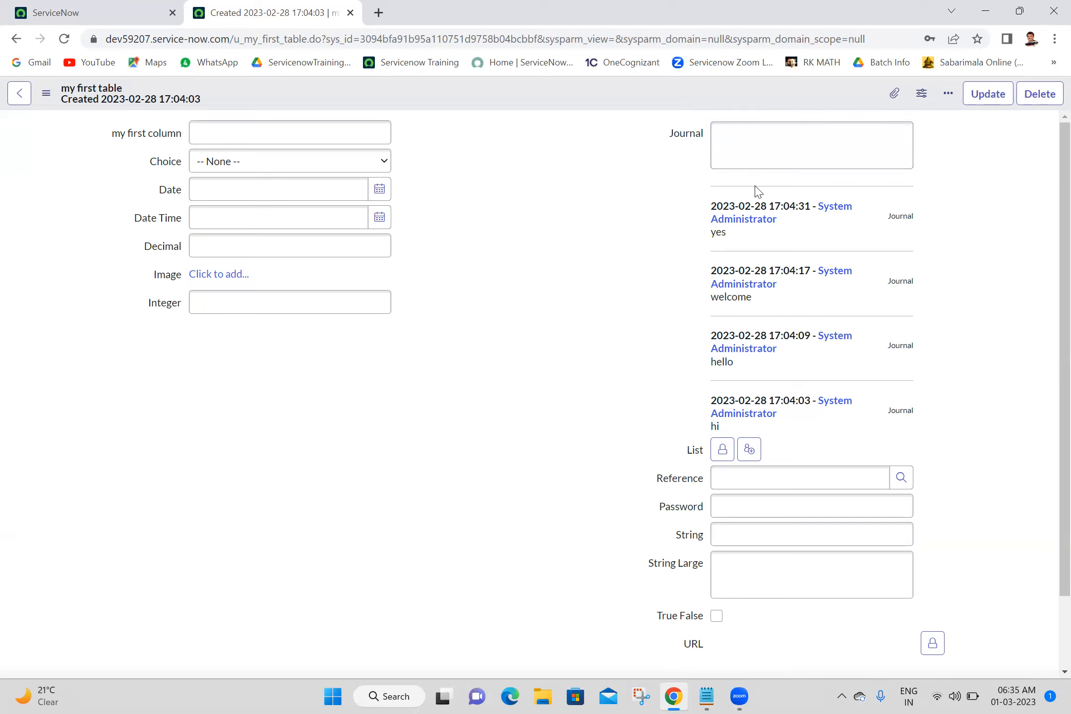
left_click(774, 157)
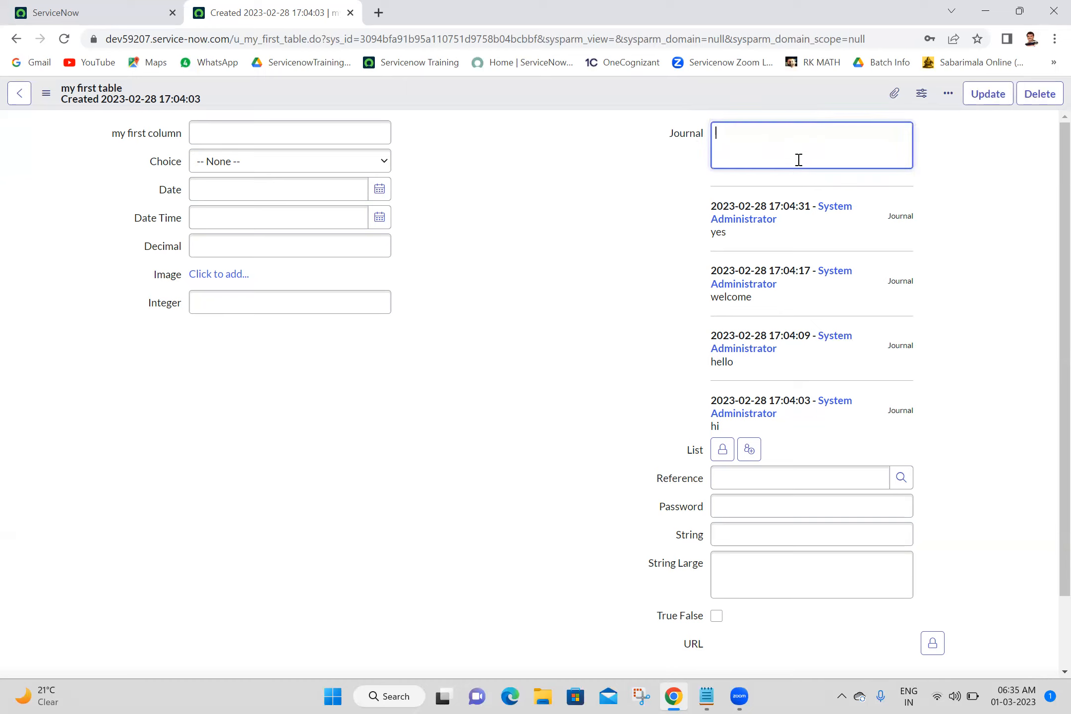
left_click(607, 184)
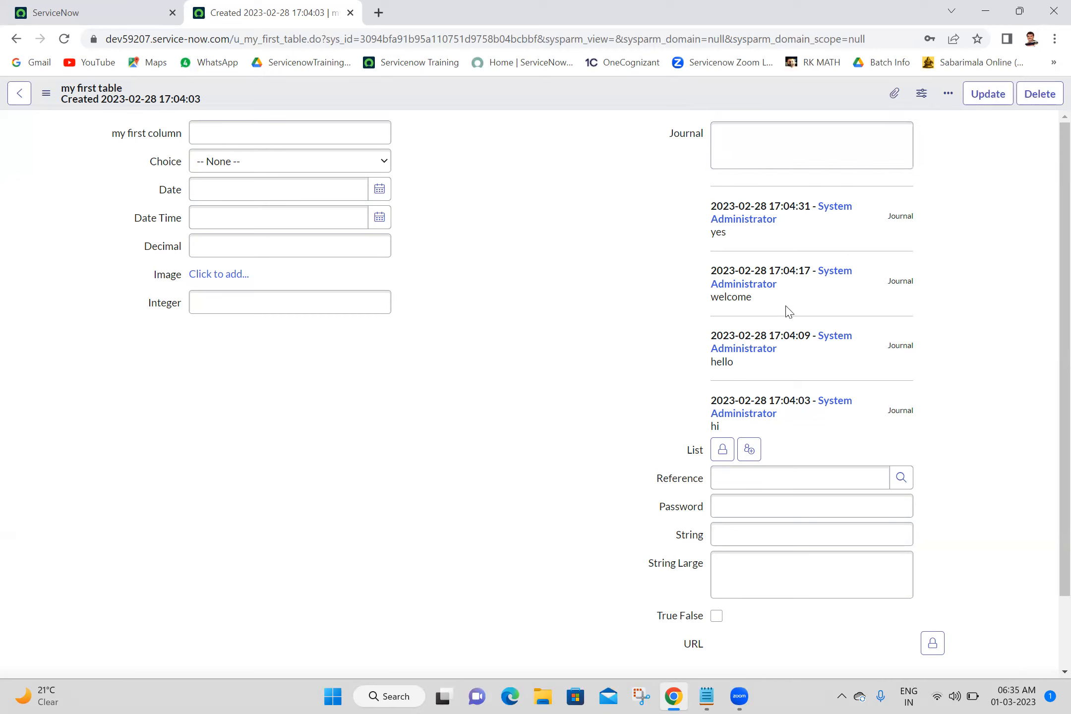
right_click(813, 420)
left_click(583, 271)
Open the Form Layout configuration for the my first table record.
right_click(538, 98)
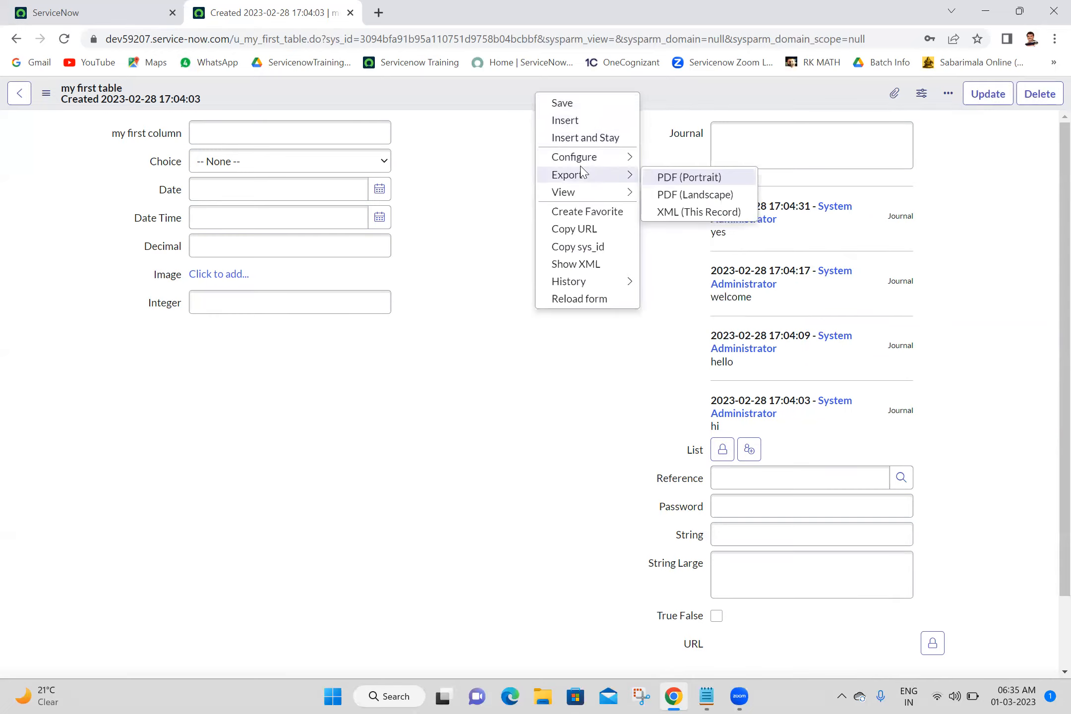
mouse_move(589, 157)
left_click(697, 178)
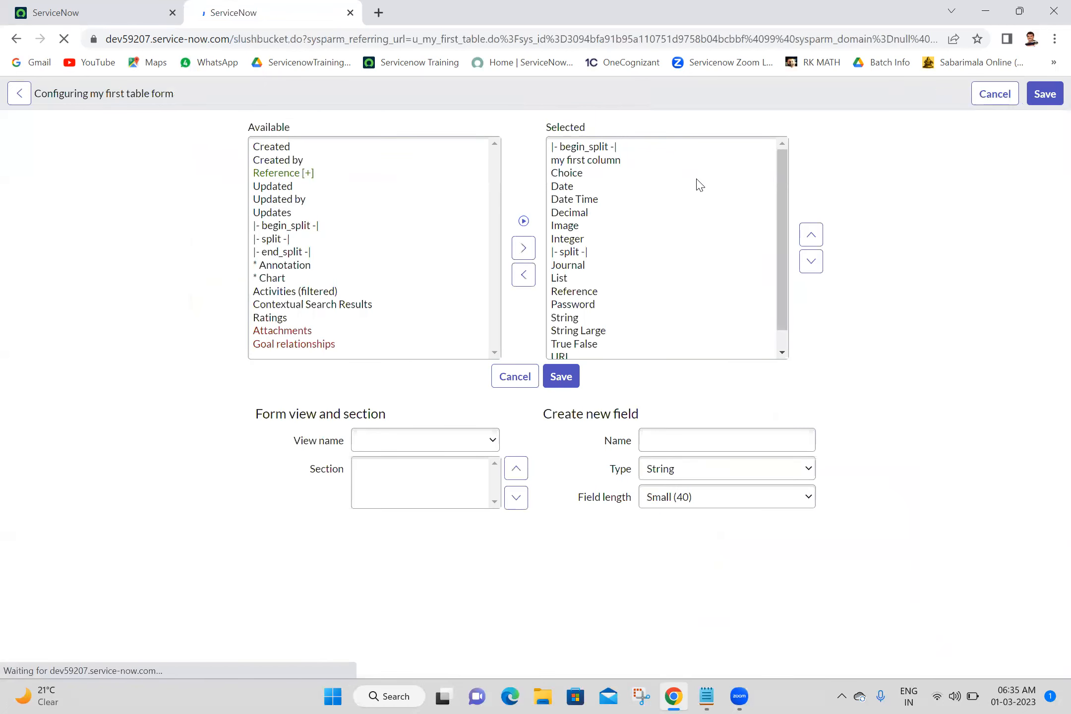
left_click(782, 352)
left_click(783, 353)
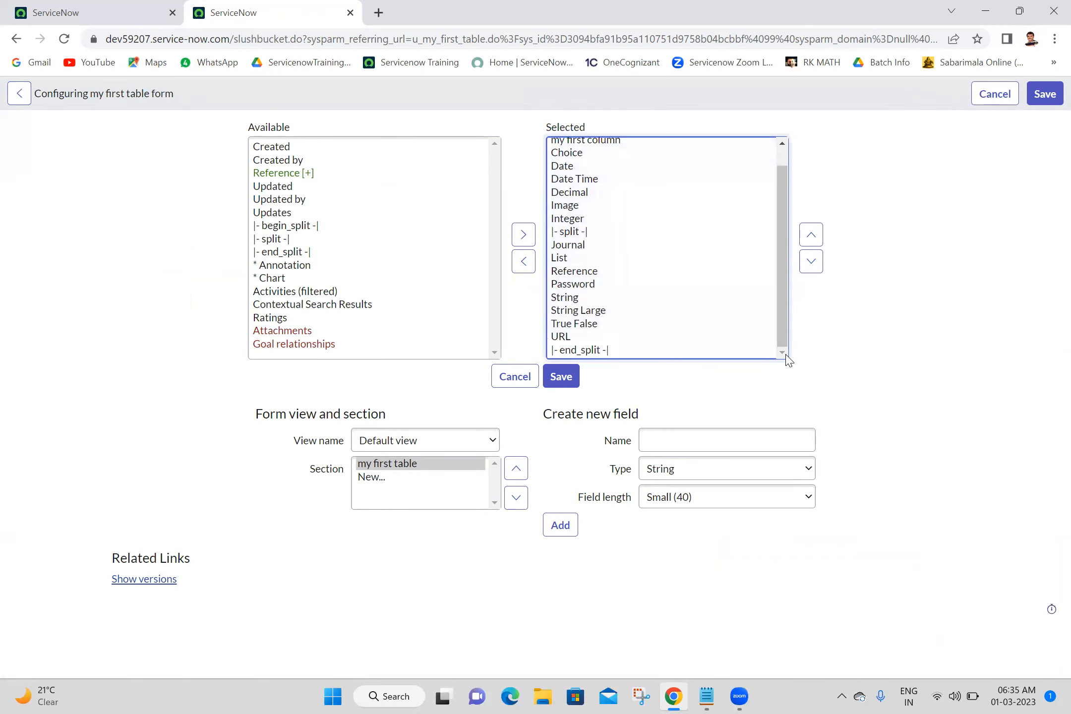
Create a new form field named Journal Input with type Journal Input.
left_click(722, 450)
type("Journal")
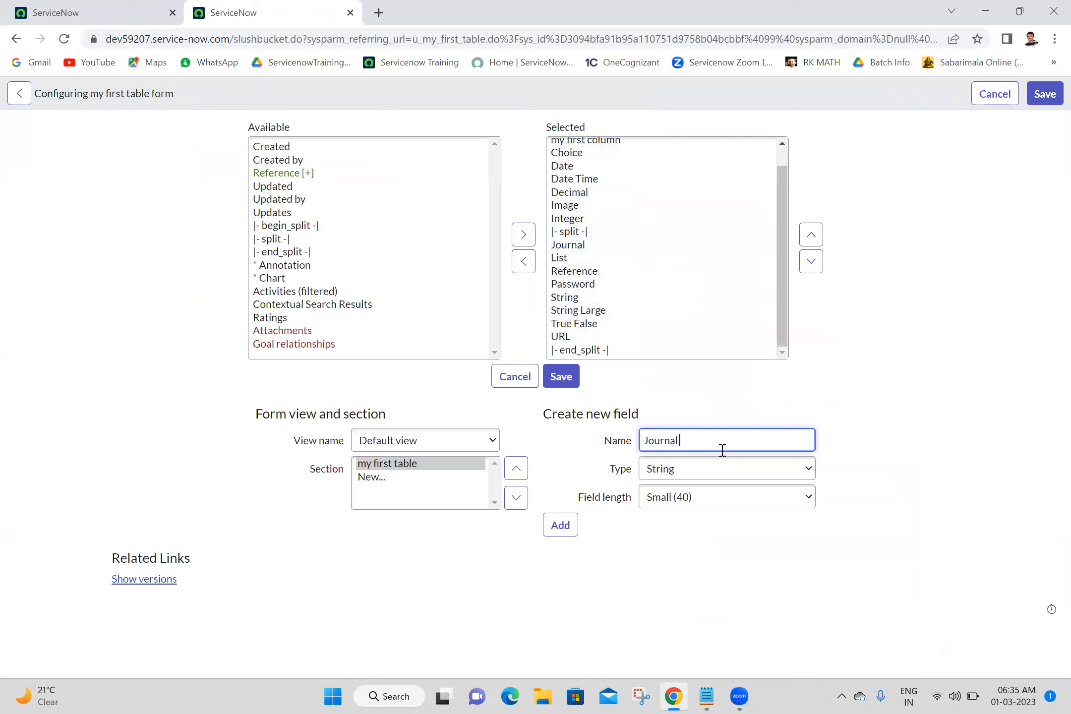
type(" Input")
left_click(730, 473)
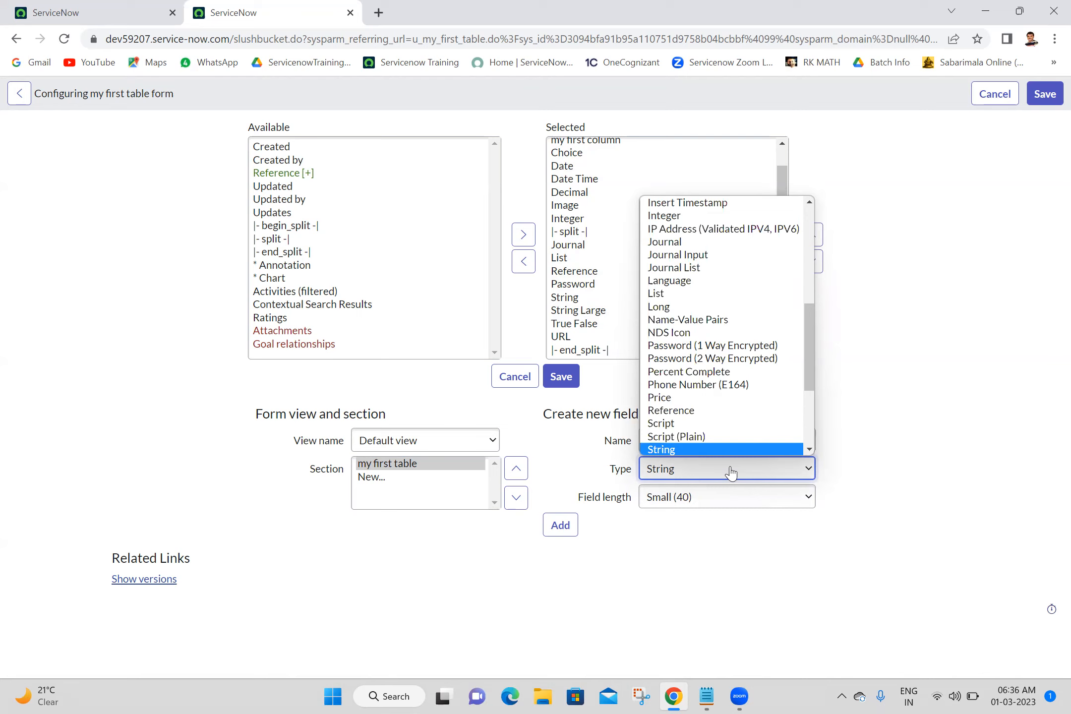
left_click(702, 254)
left_click(564, 496)
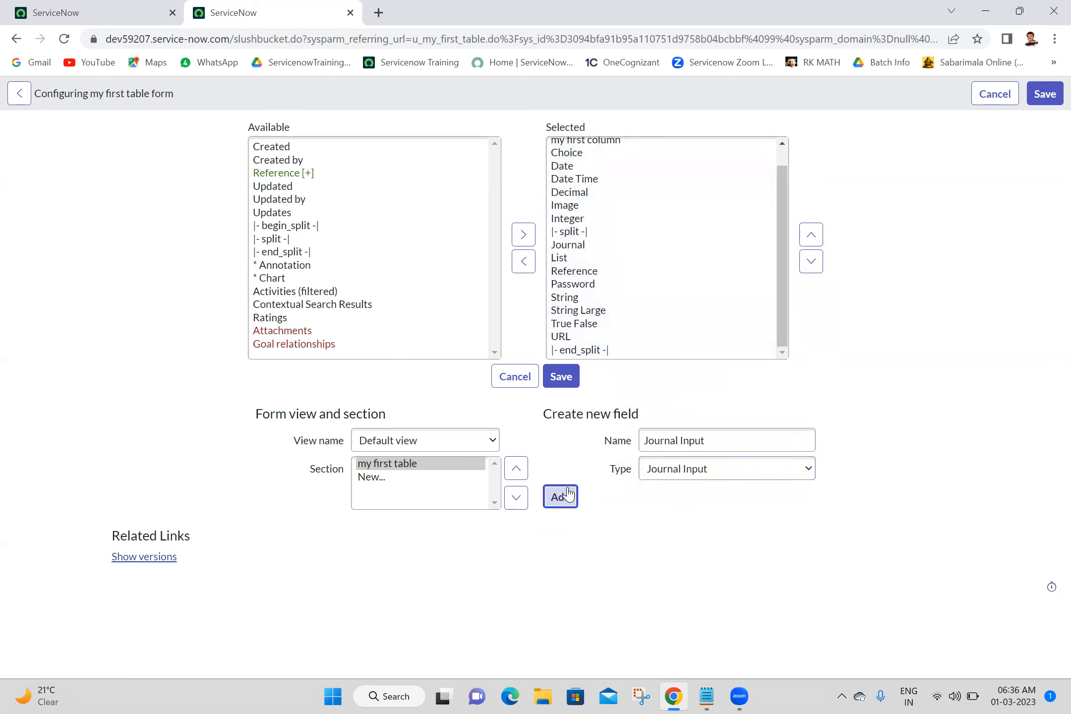
Create a new form field named Journal List with type Journal List.
left_click(717, 440)
type("J")
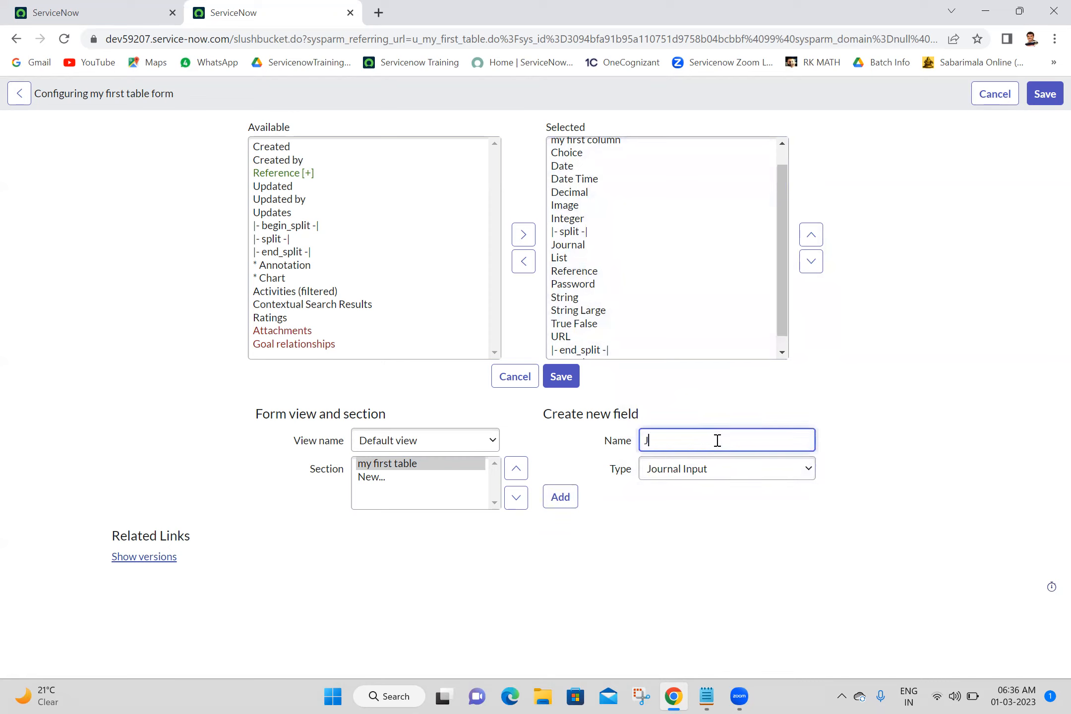
type("ournal List")
left_click(717, 468)
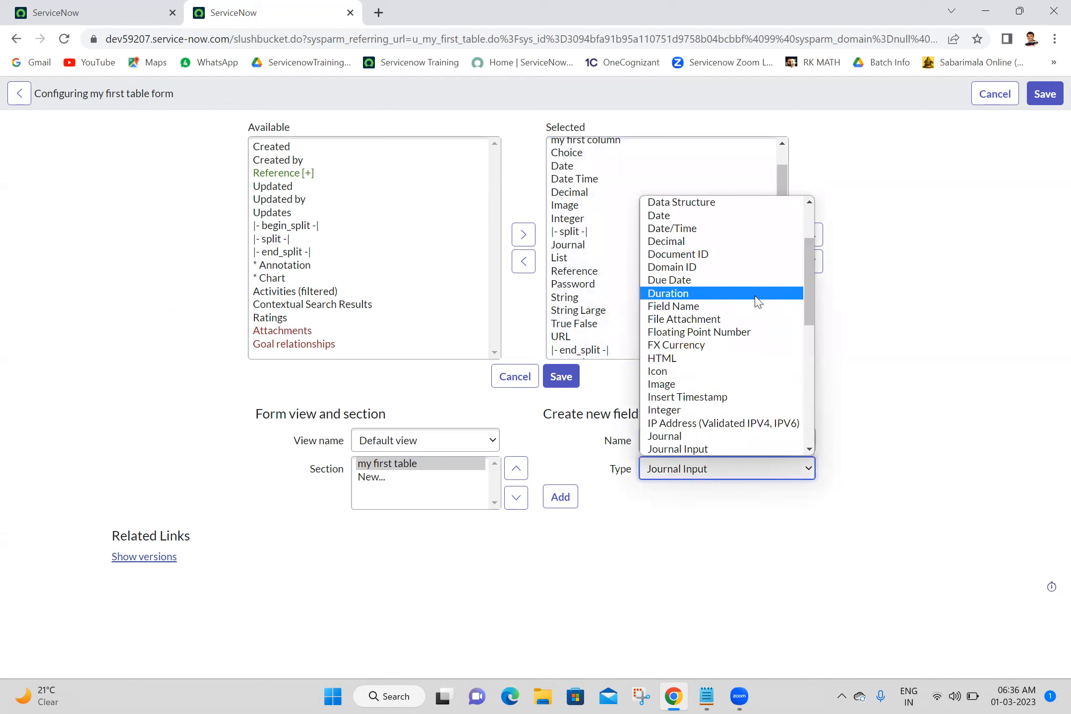
left_click(808, 449)
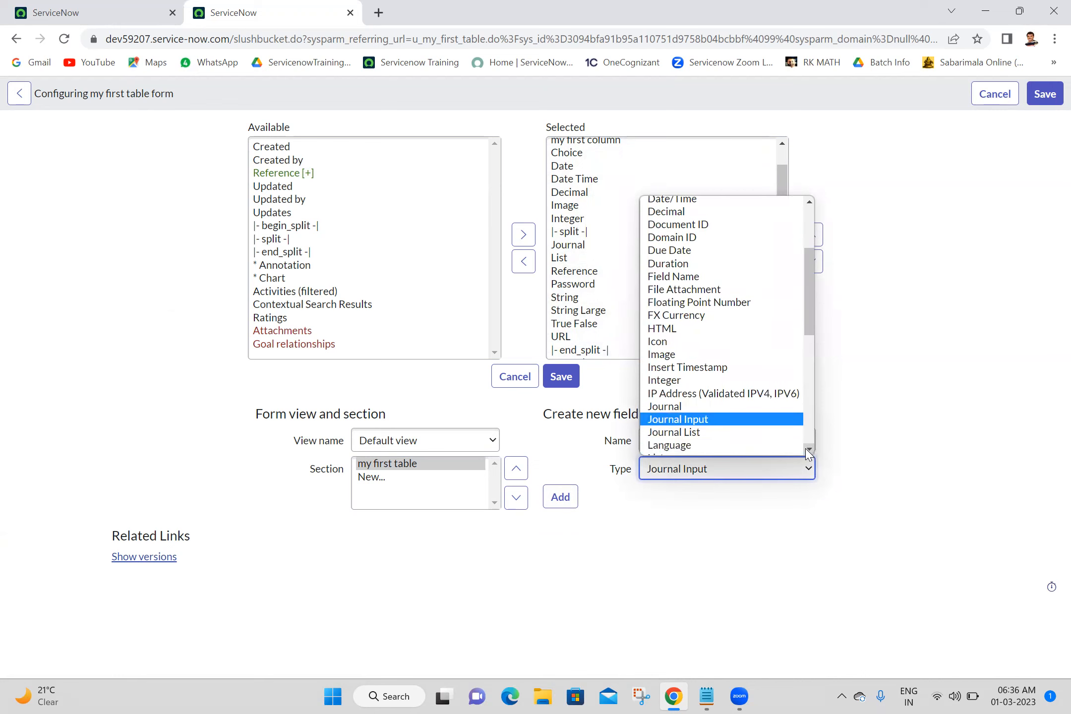
left_click(701, 432)
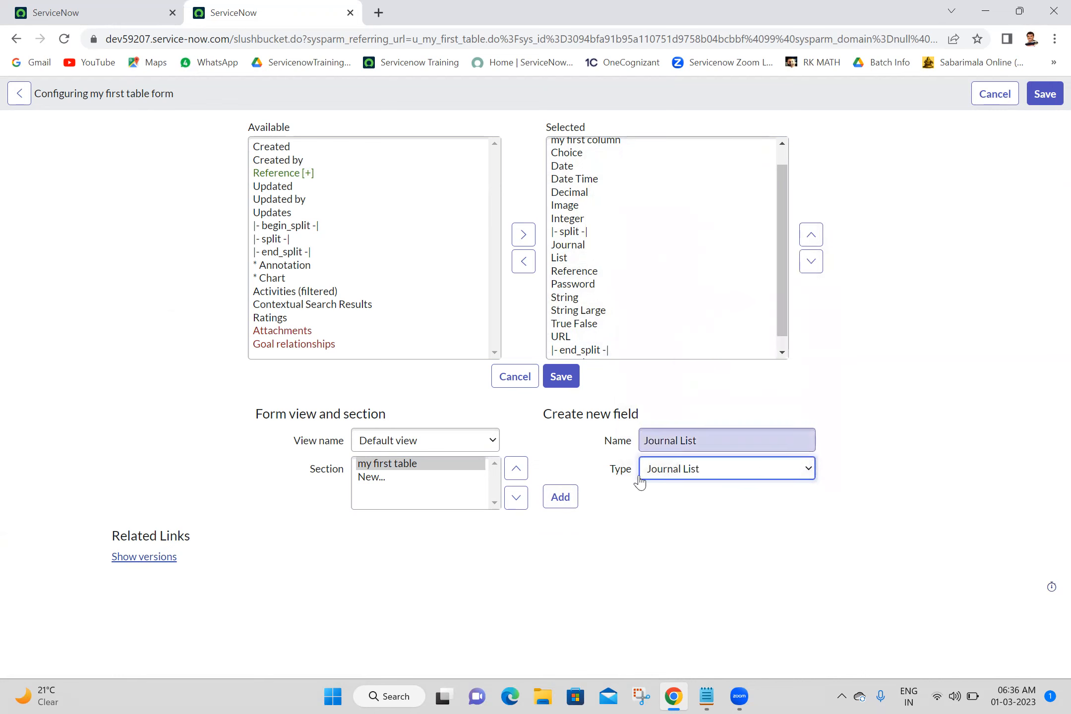
left_click(561, 496)
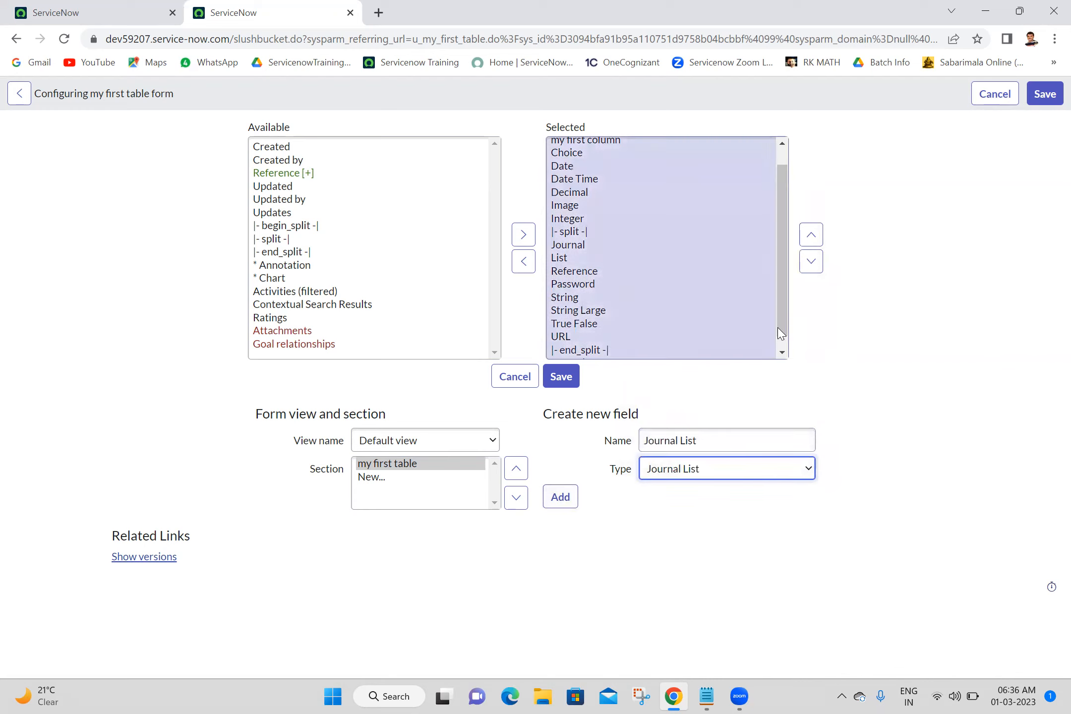
left_click(788, 347)
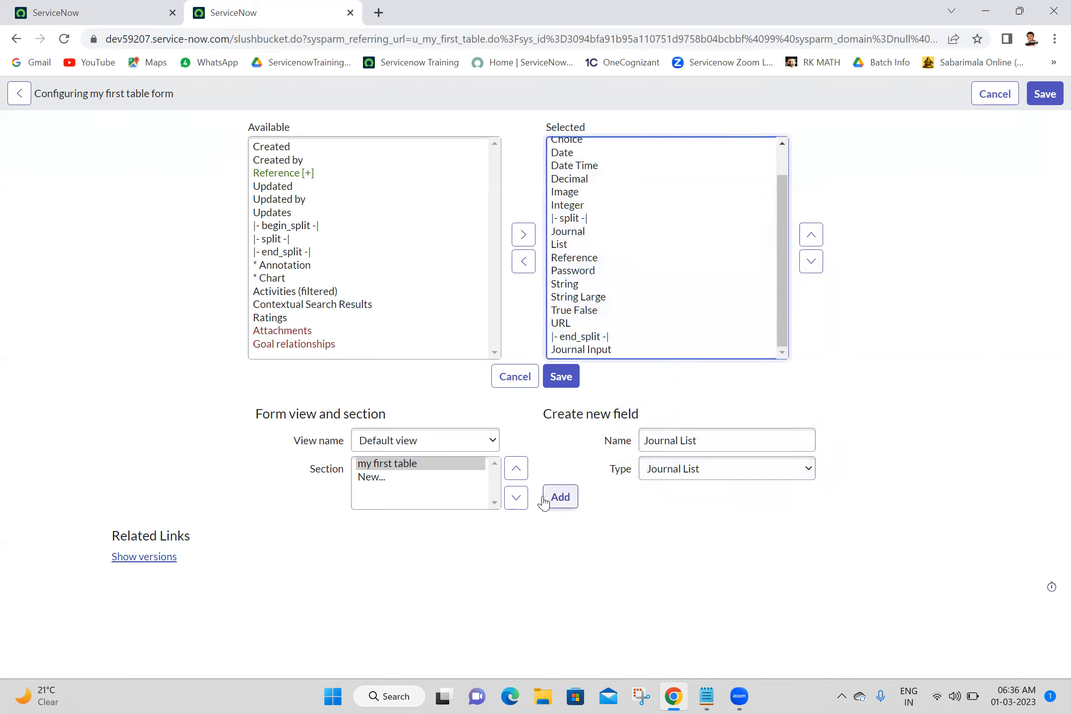
left_click(585, 501)
left_click(564, 497)
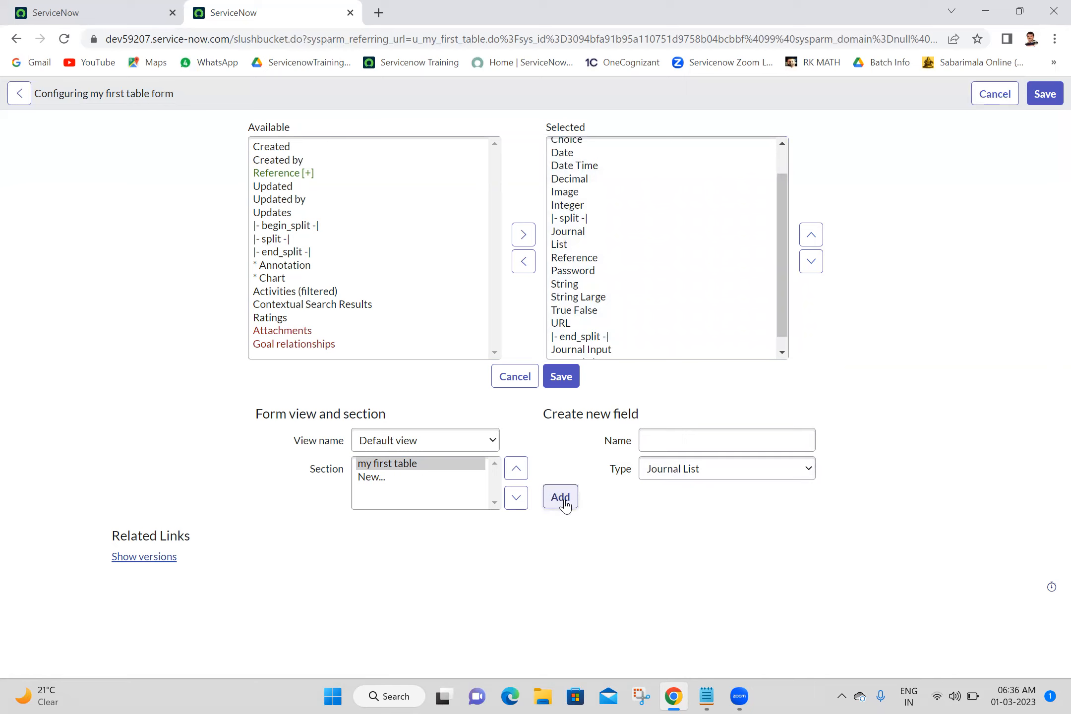
Save the form layout and close the saving dialog.
left_click(781, 351)
left_click(570, 381)
left_click(570, 377)
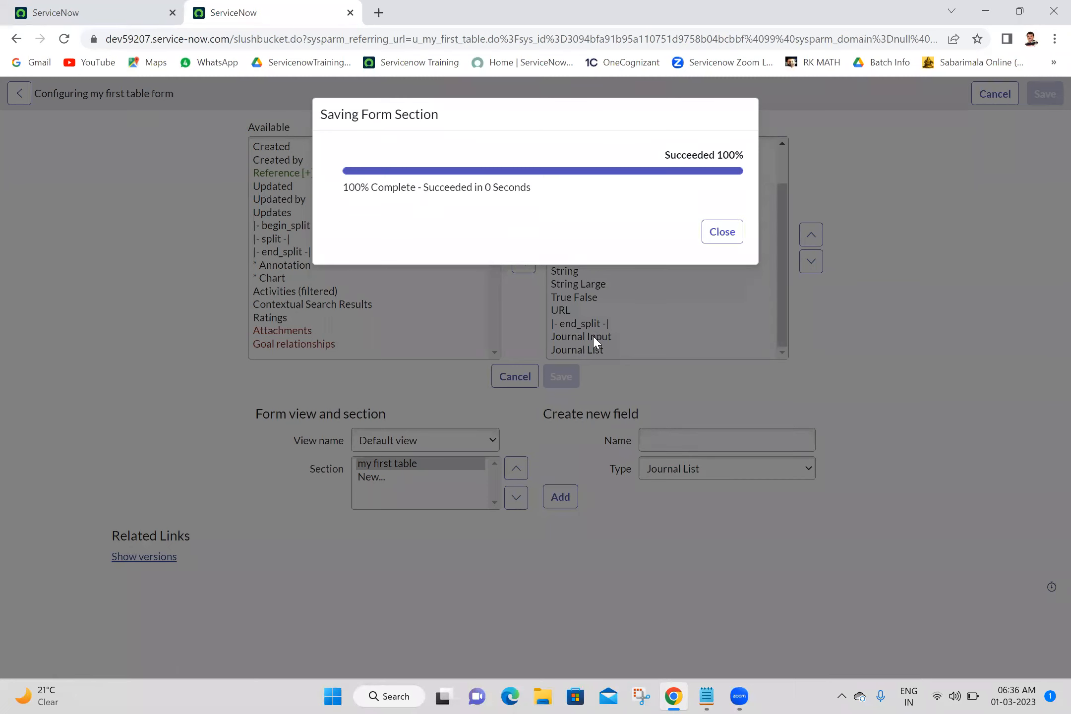
left_click(714, 235)
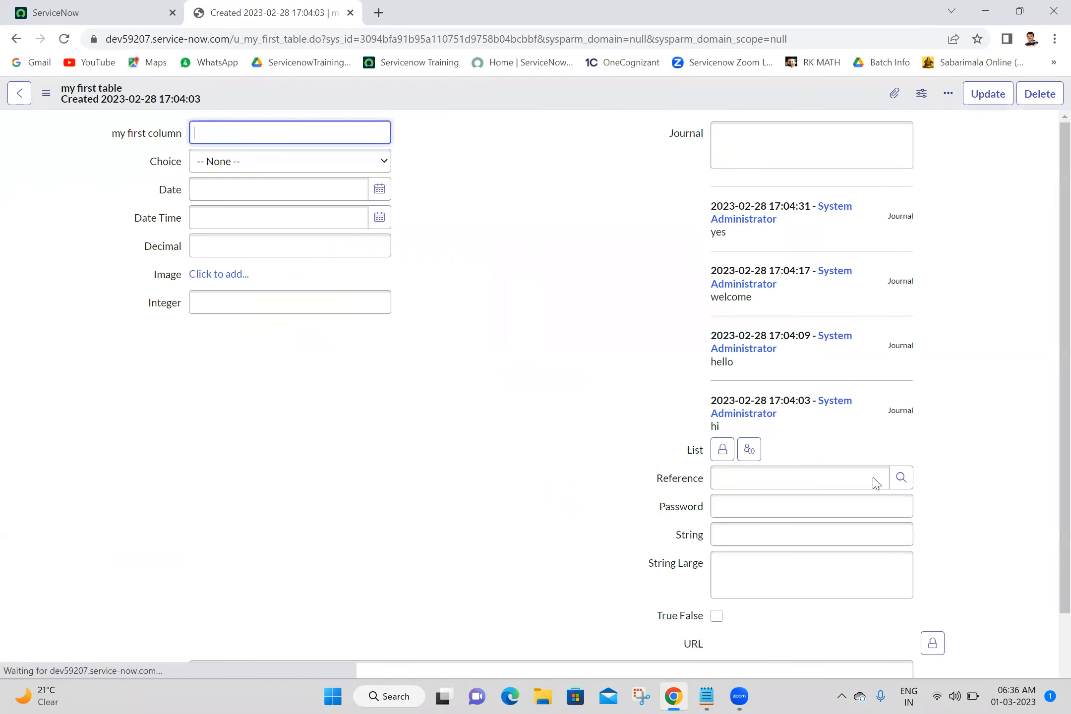
Enter hi in the Journal Input field and save the record.
scroll(1051, 634, "down", 3)
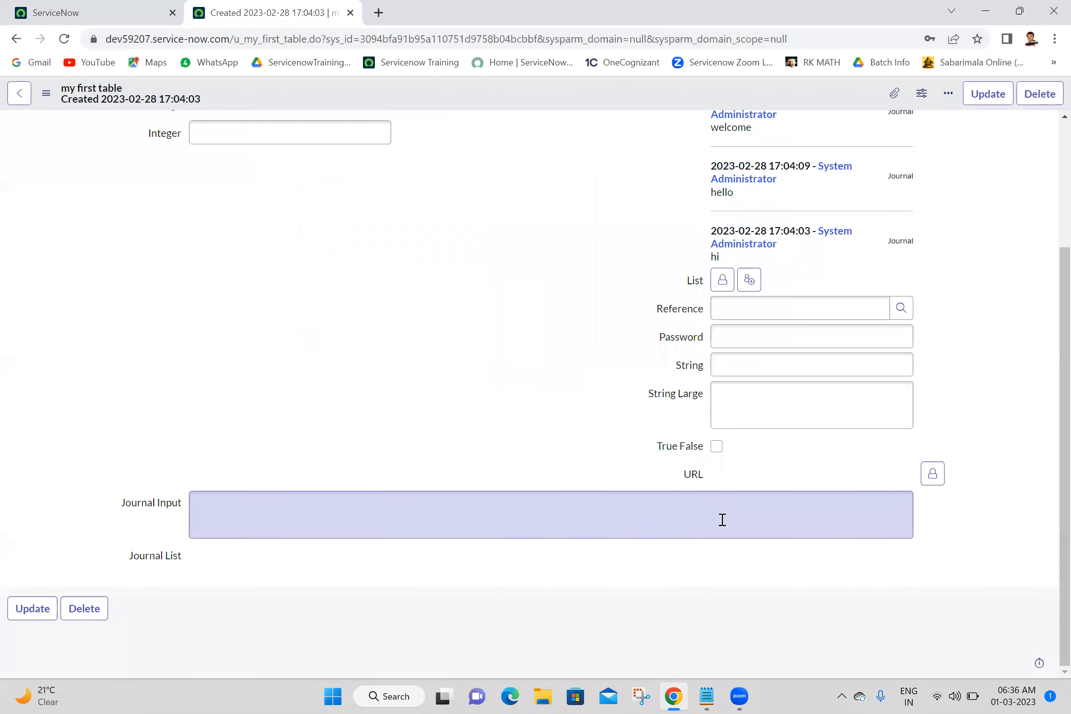
left_click(414, 529)
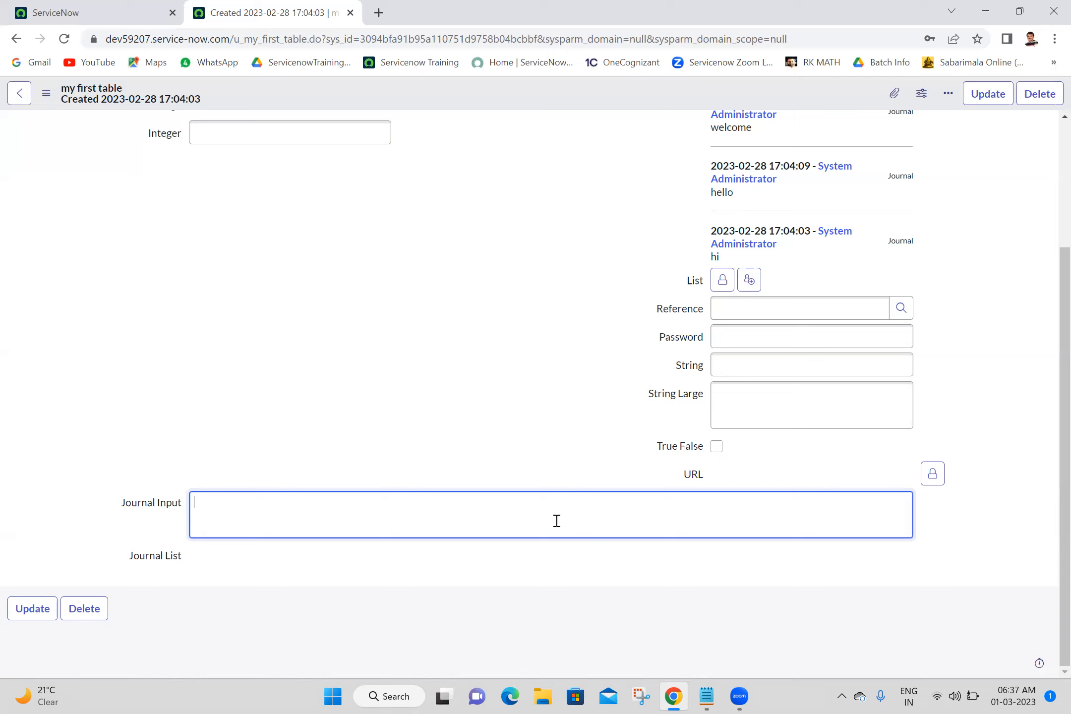
type("hi")
left_click(166, 559)
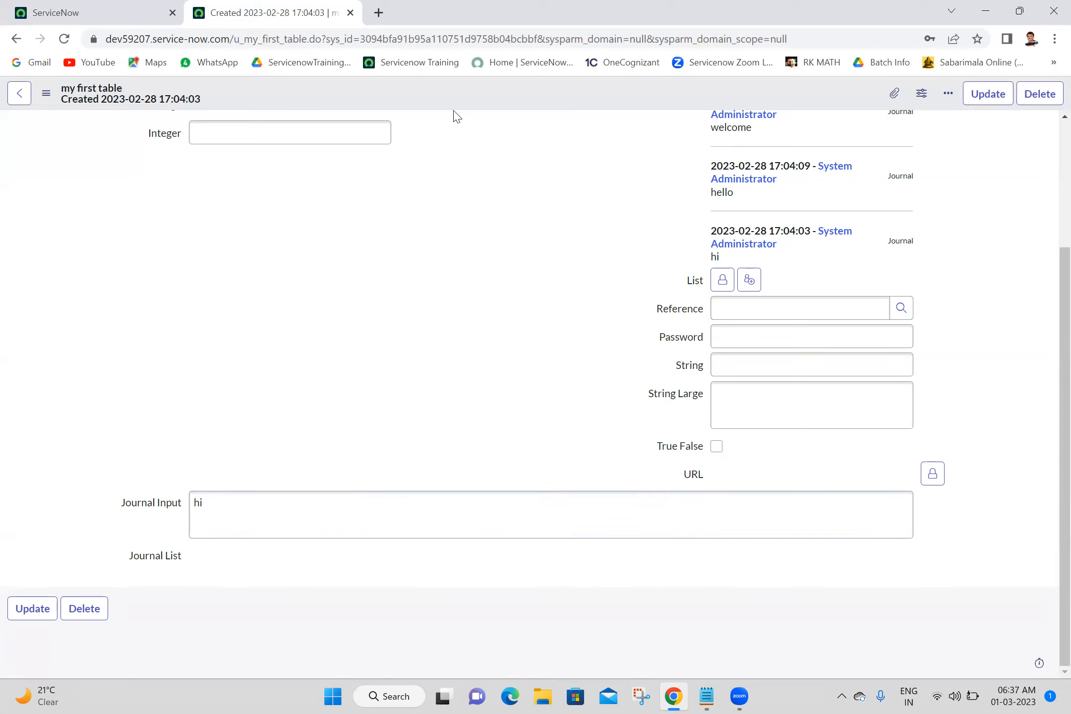
right_click(463, 97)
left_click(477, 107)
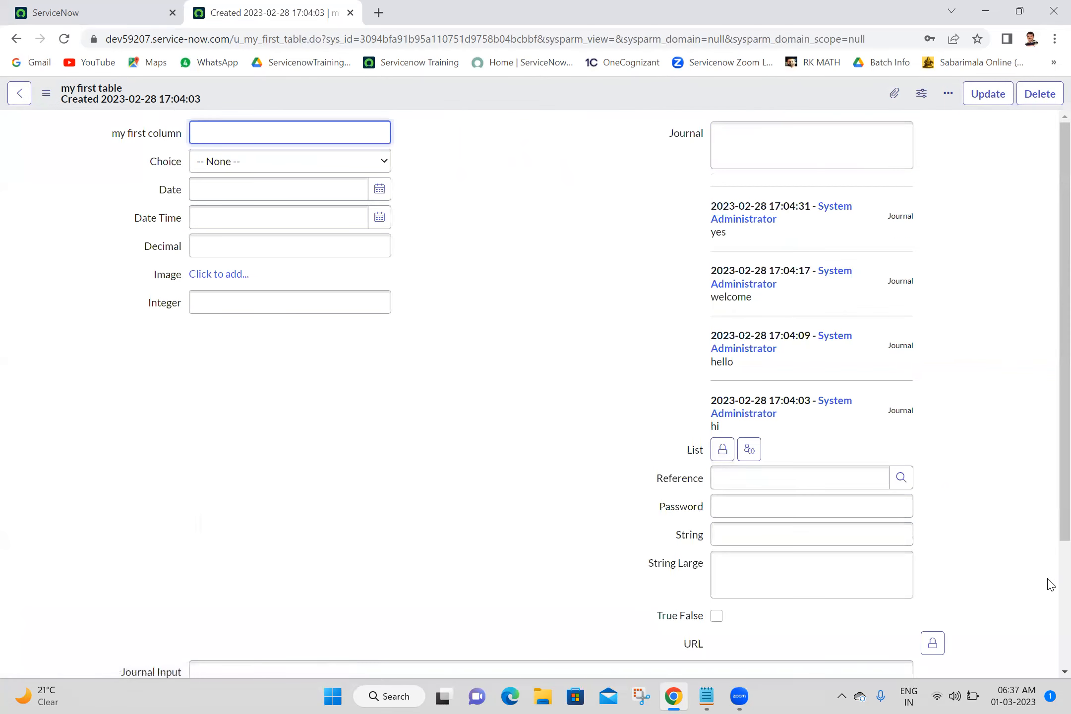
scroll(1047, 581, "down", 3)
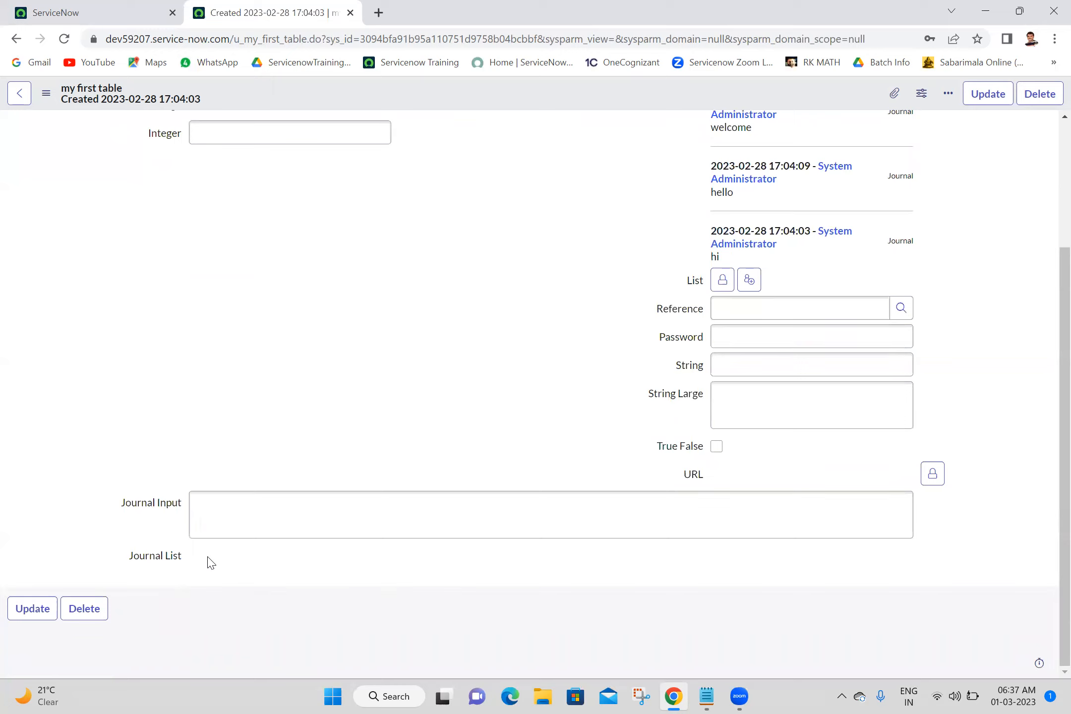
Enter welcome in the Journal Input field and save the record.
left_click(307, 509)
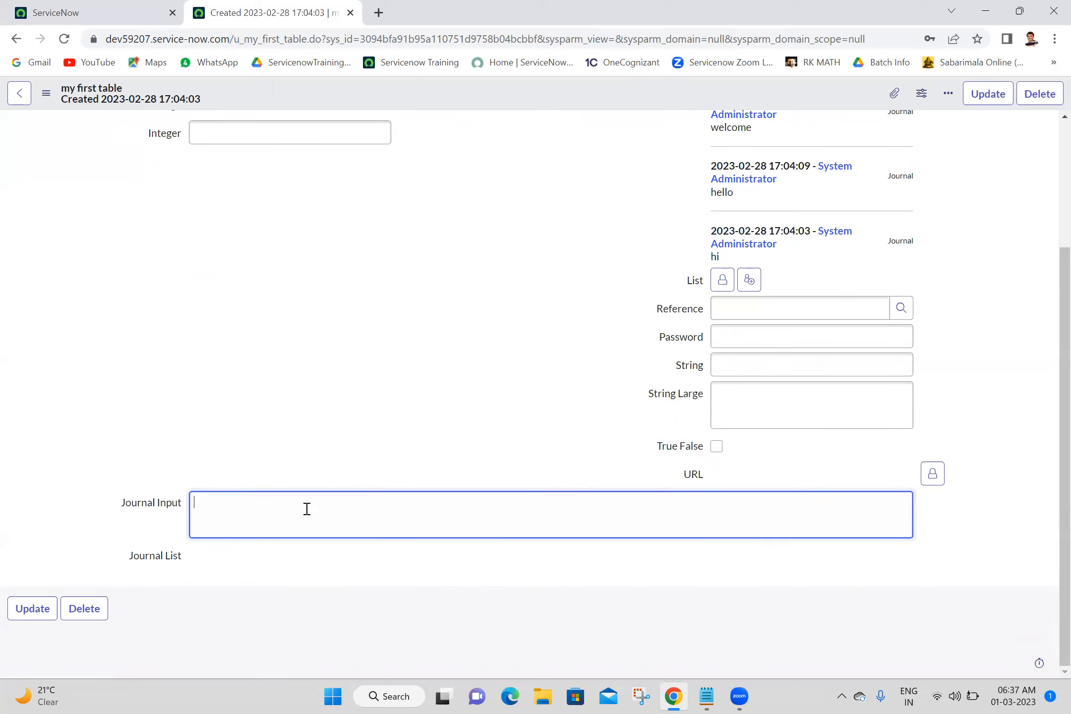
type("welcome")
right_click(474, 89)
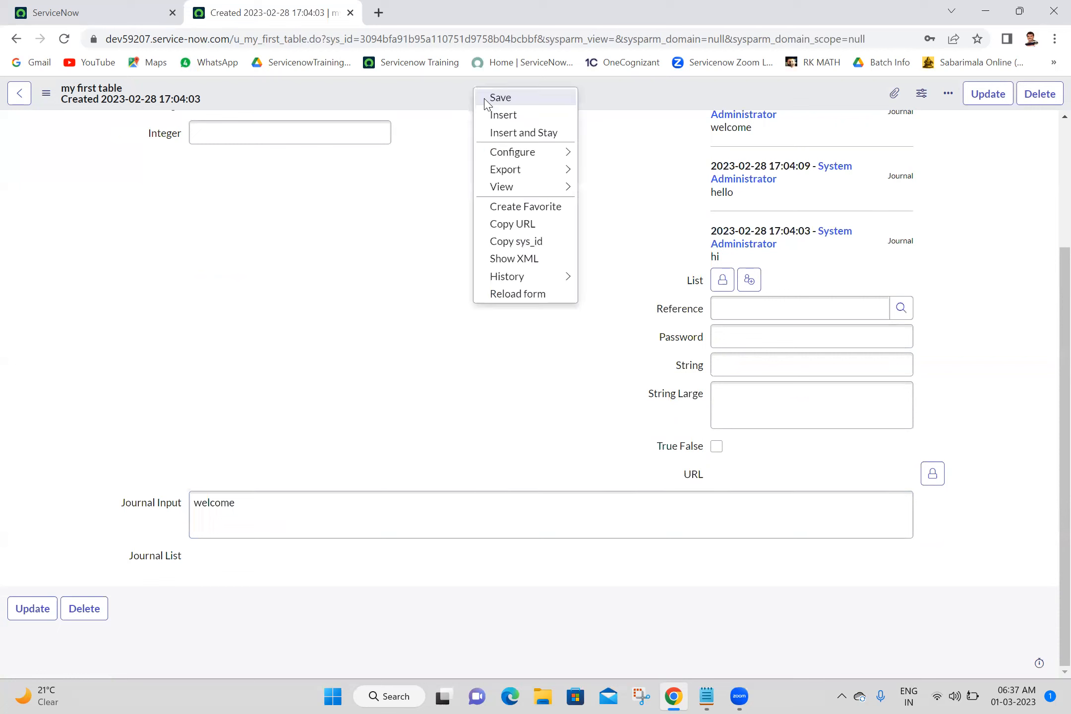
left_click(485, 102)
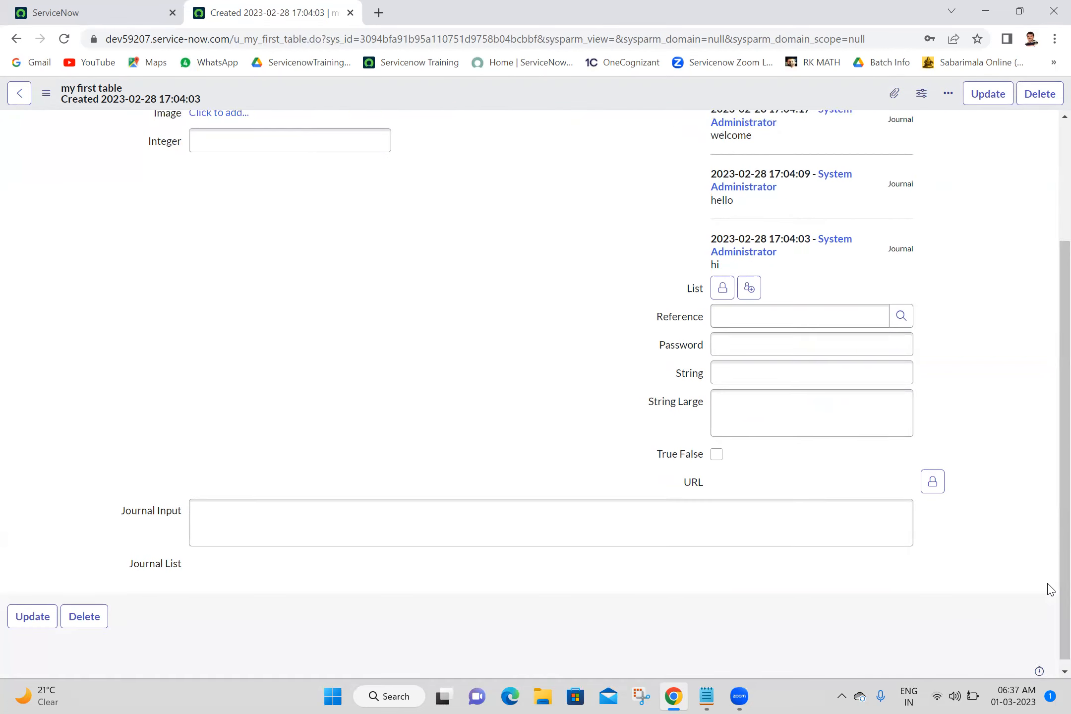
Open the Journal List field's dictionary entry and switch it to the advanced view.
left_click_drag(1047, 583, 1047, 584)
left_click(357, 522)
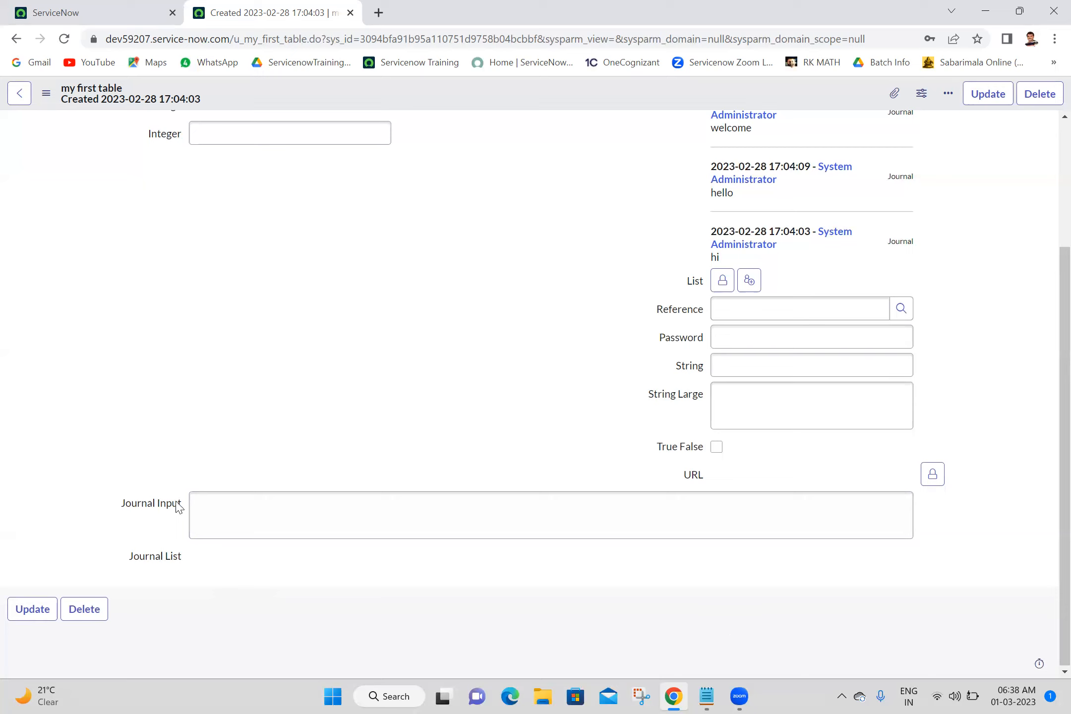
right_click(170, 561)
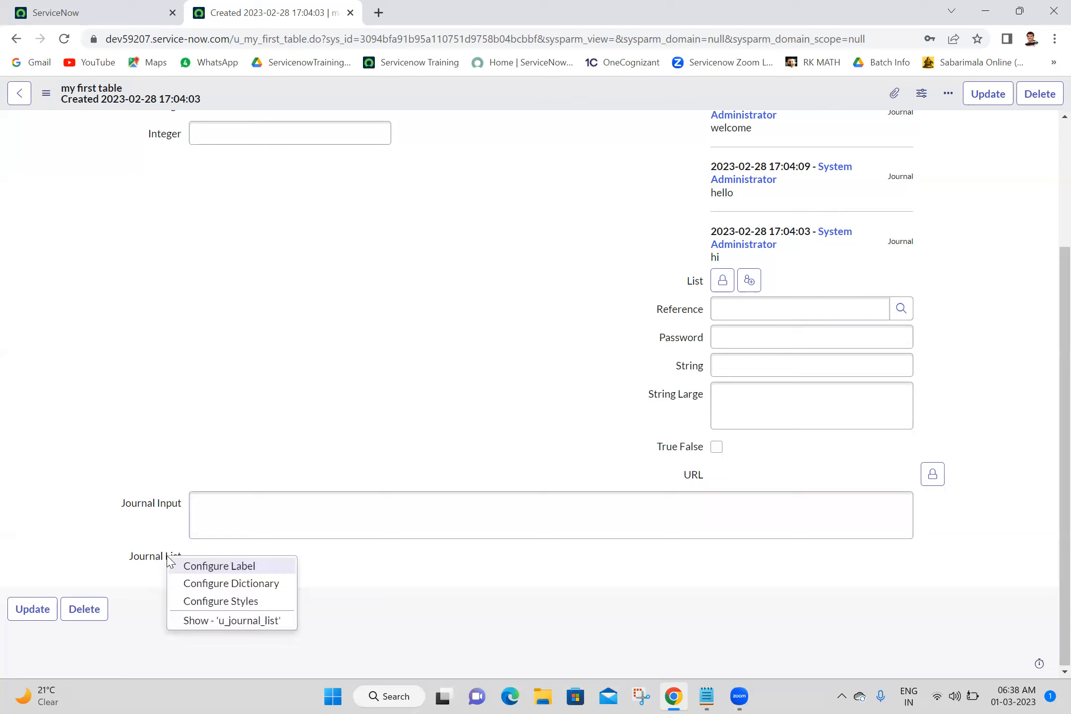
left_click(223, 584)
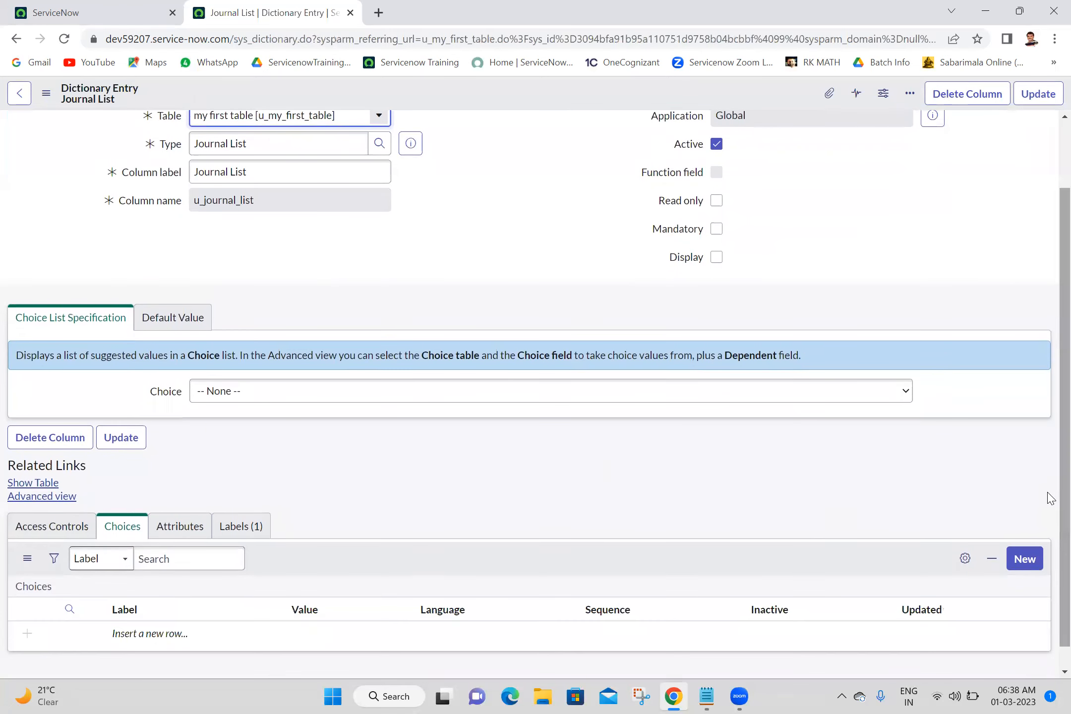
left_click(59, 497)
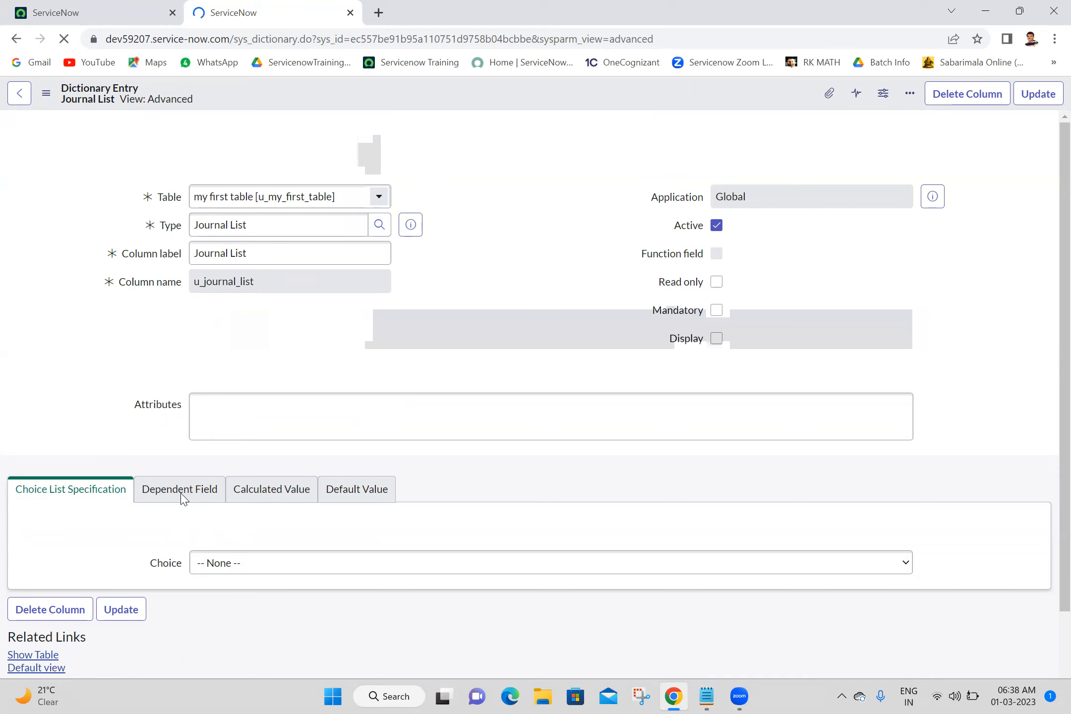
Make Journal List use a dependent field, set it to depend on Journal Input, and update the dictionary entry.
left_click(182, 500)
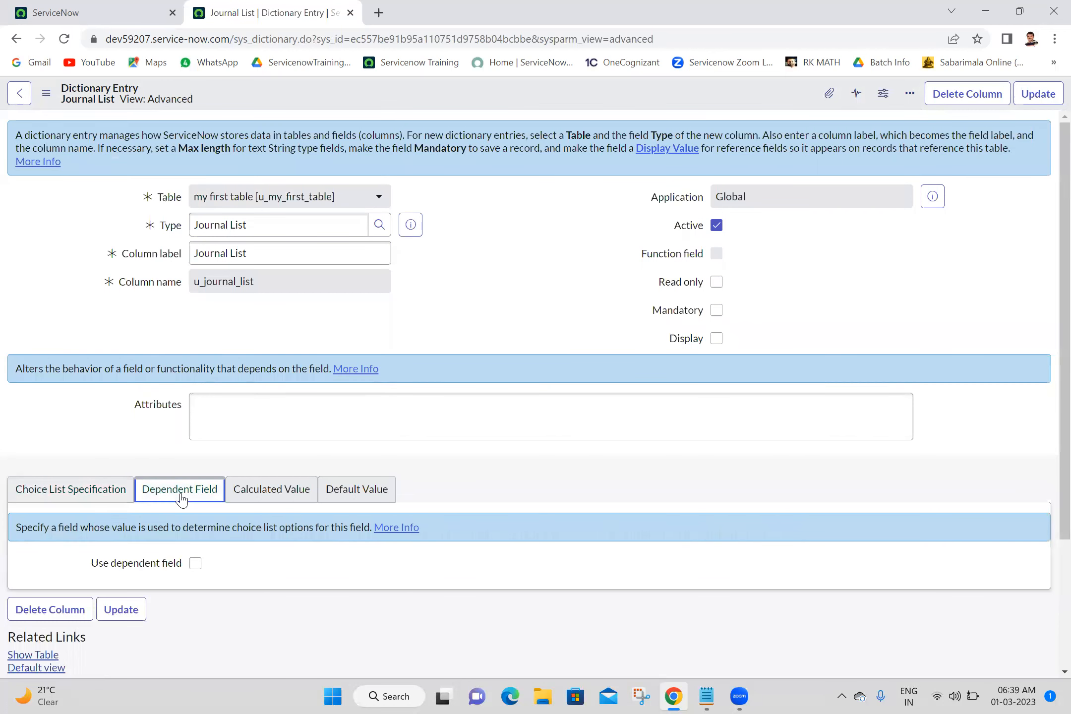
left_click(195, 564)
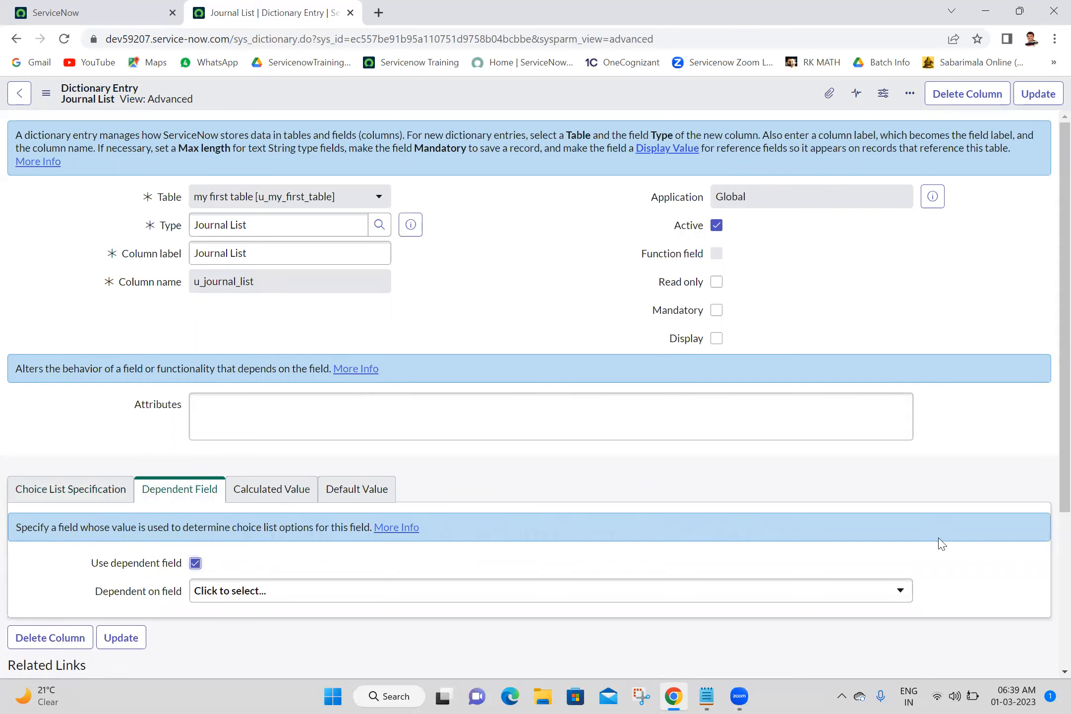
scroll(1050, 580, "down", 3)
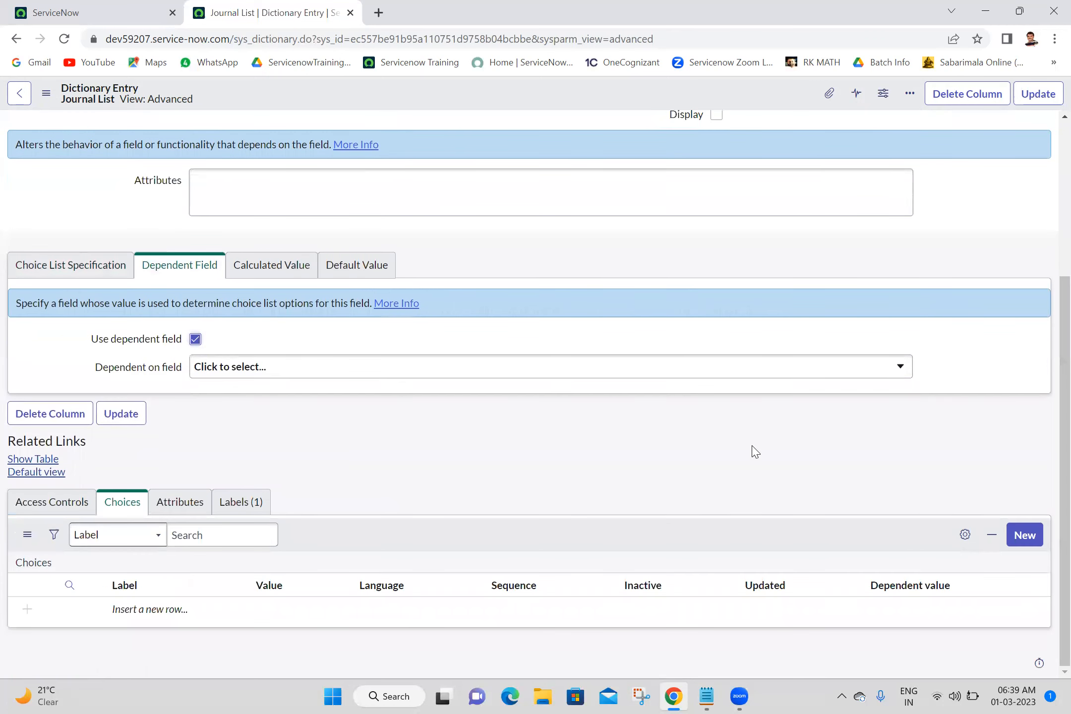
left_click(624, 370)
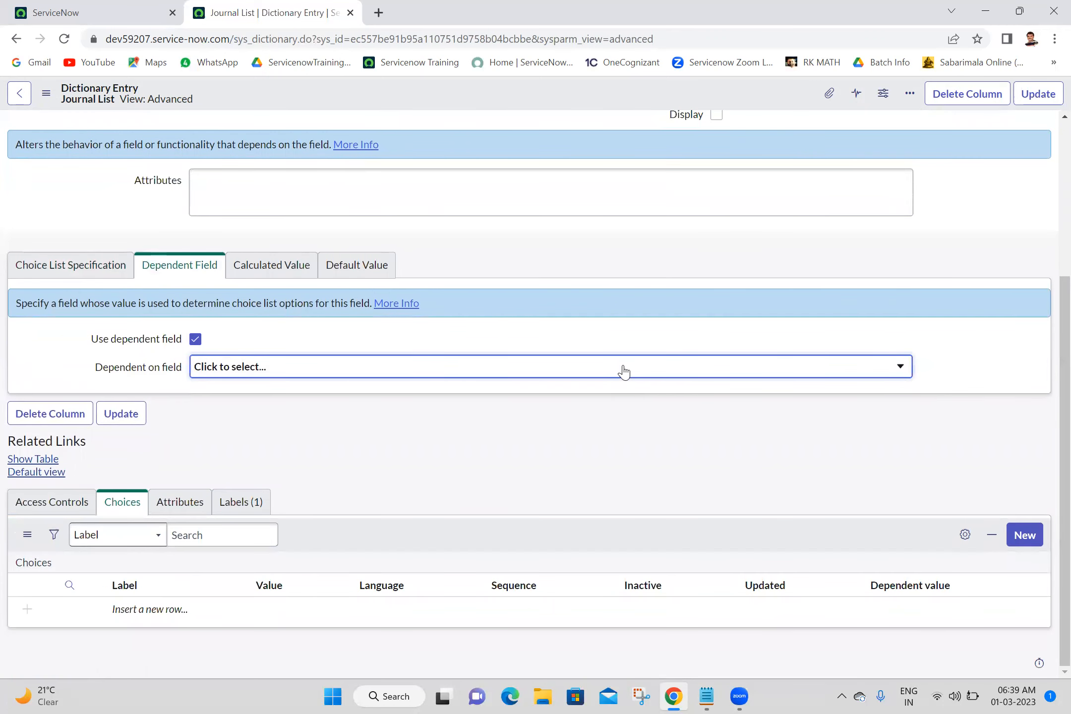
left_click(623, 371)
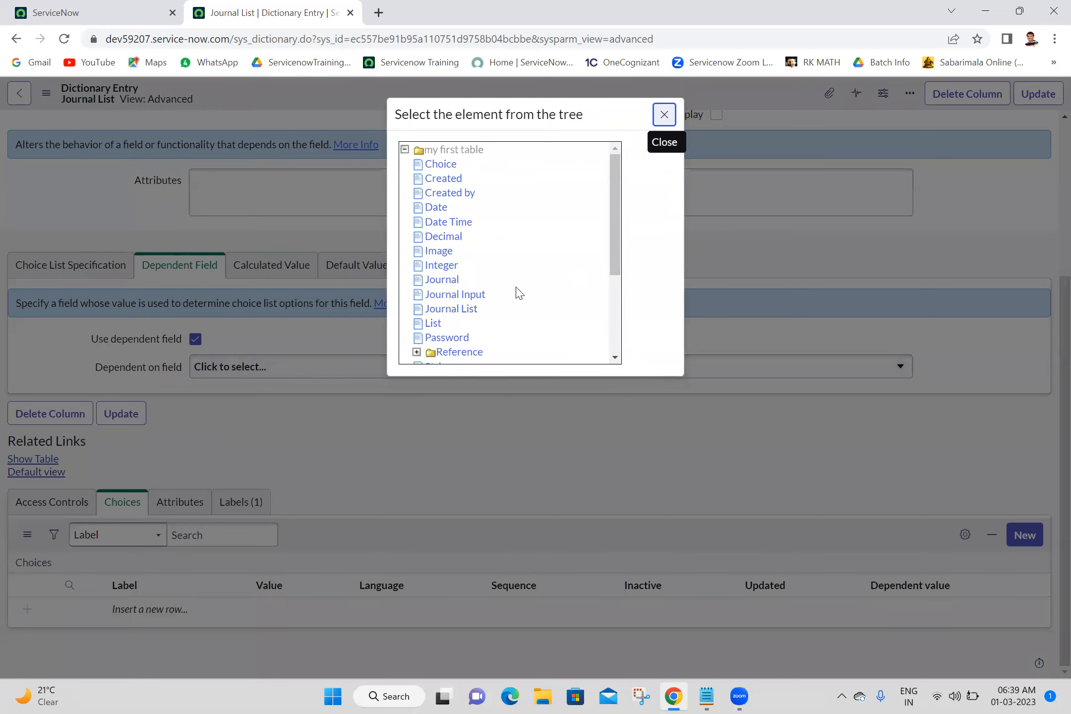
left_click(479, 295)
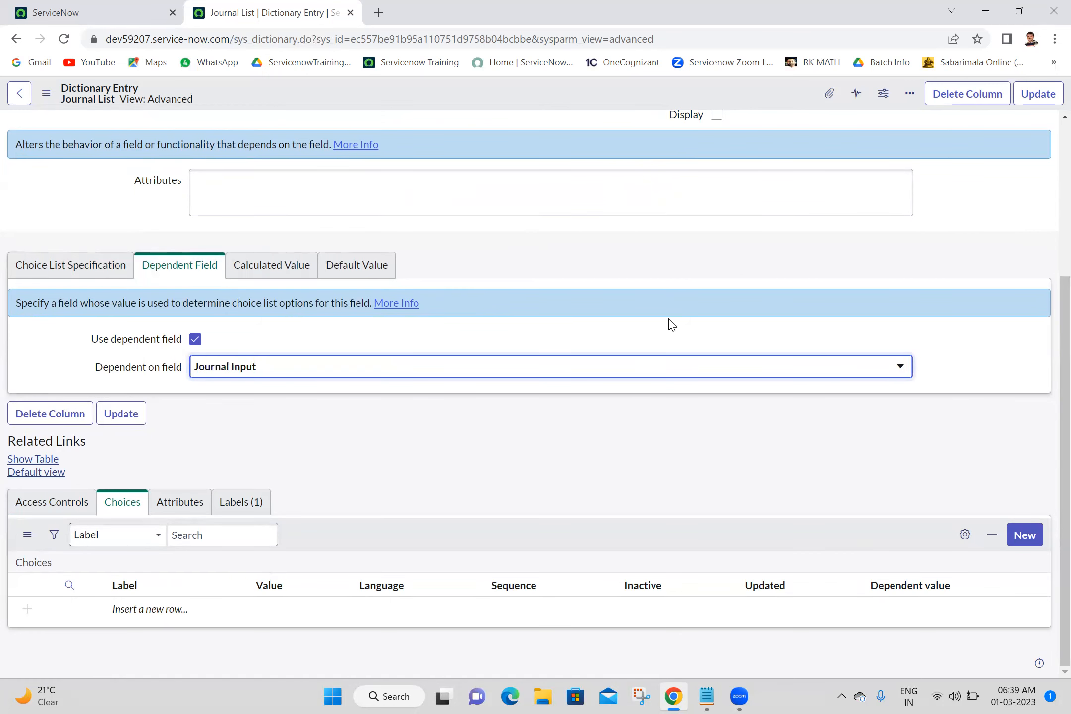
scroll(1049, 217, "up", 3)
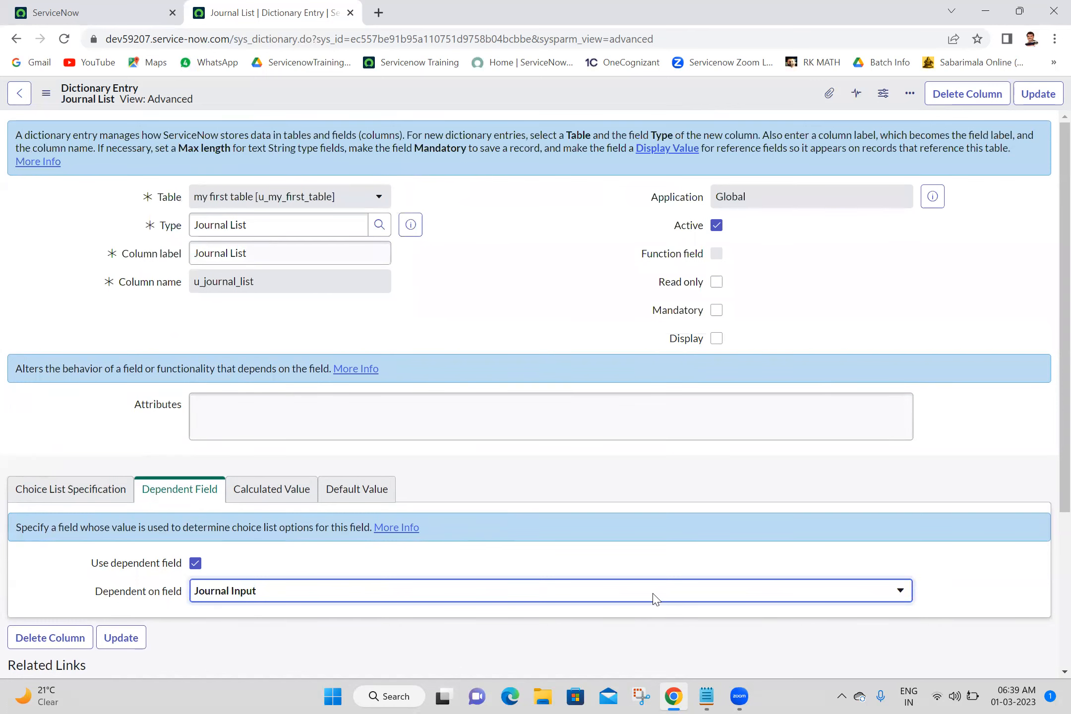
scroll(605, 454, "down", 3)
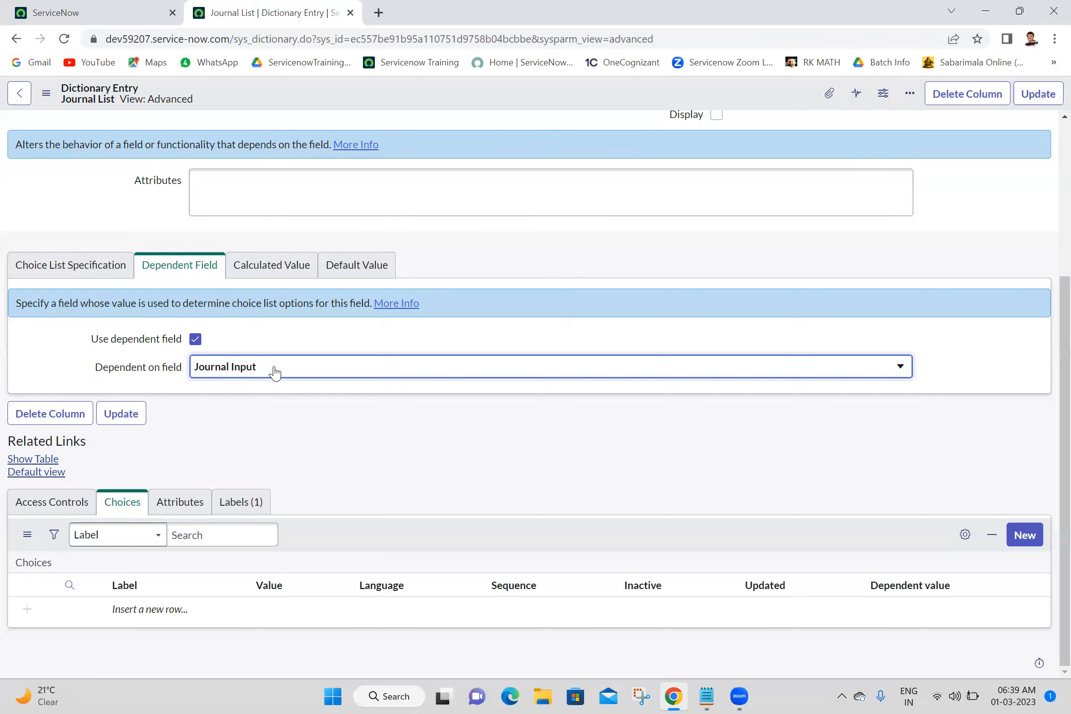
left_click(1045, 92)
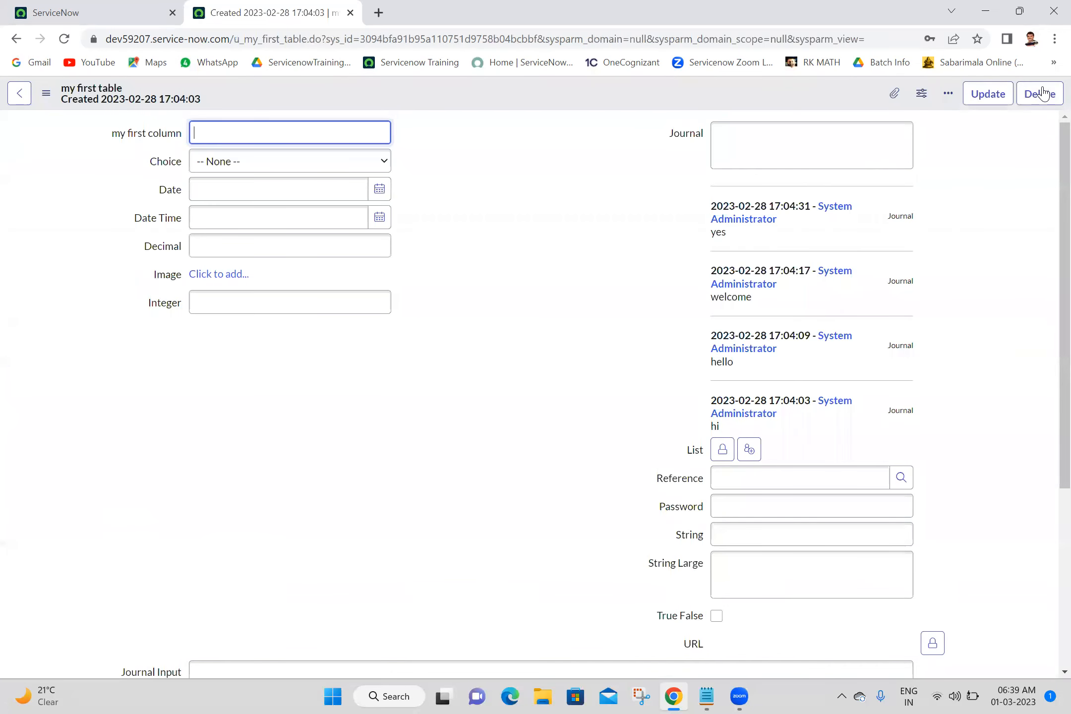
Enter hello in the Journal Input field and save the record.
scroll(1047, 530, "down", 5)
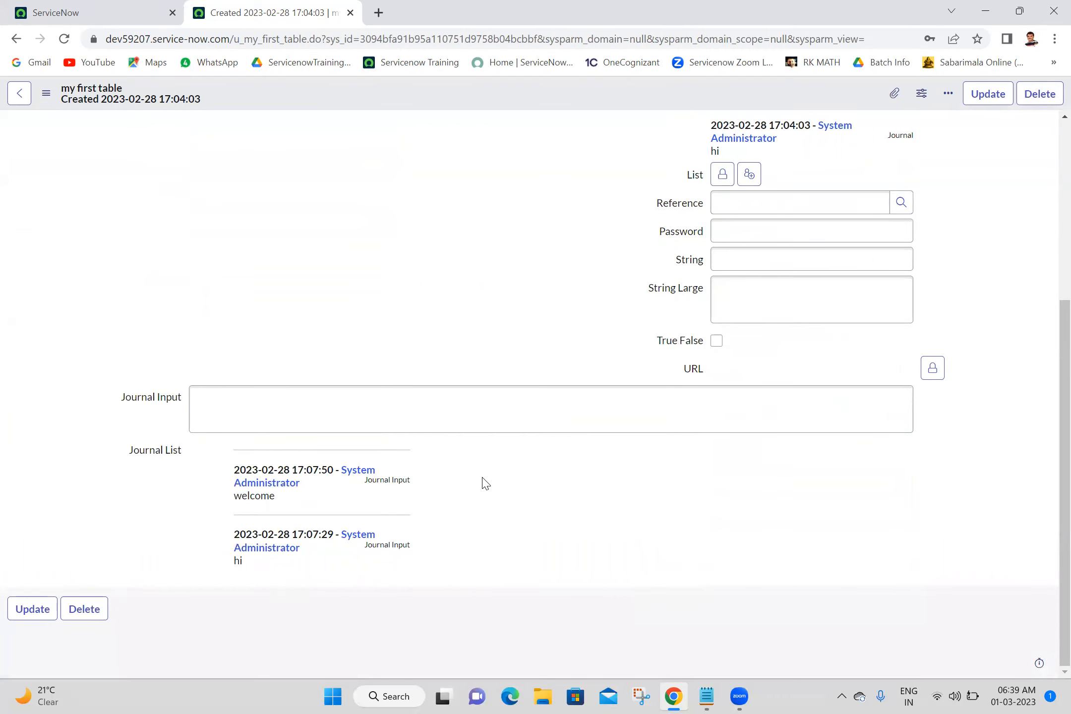
left_click(544, 421)
left_click(528, 523)
left_click(467, 427)
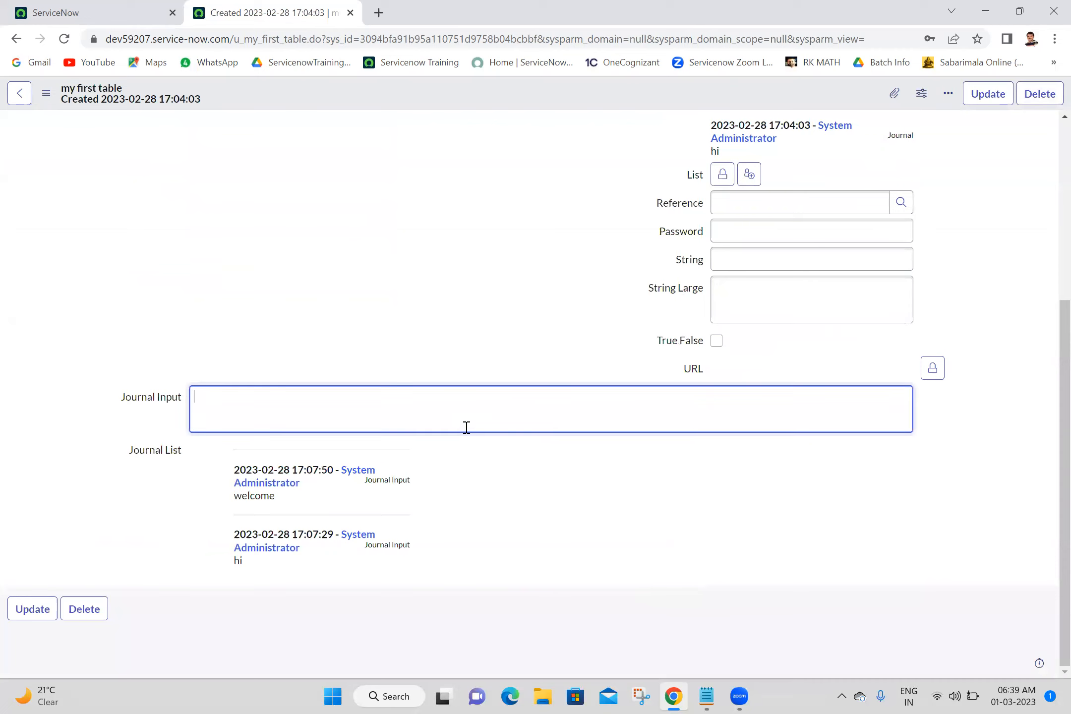
type("hello")
right_click(416, 104)
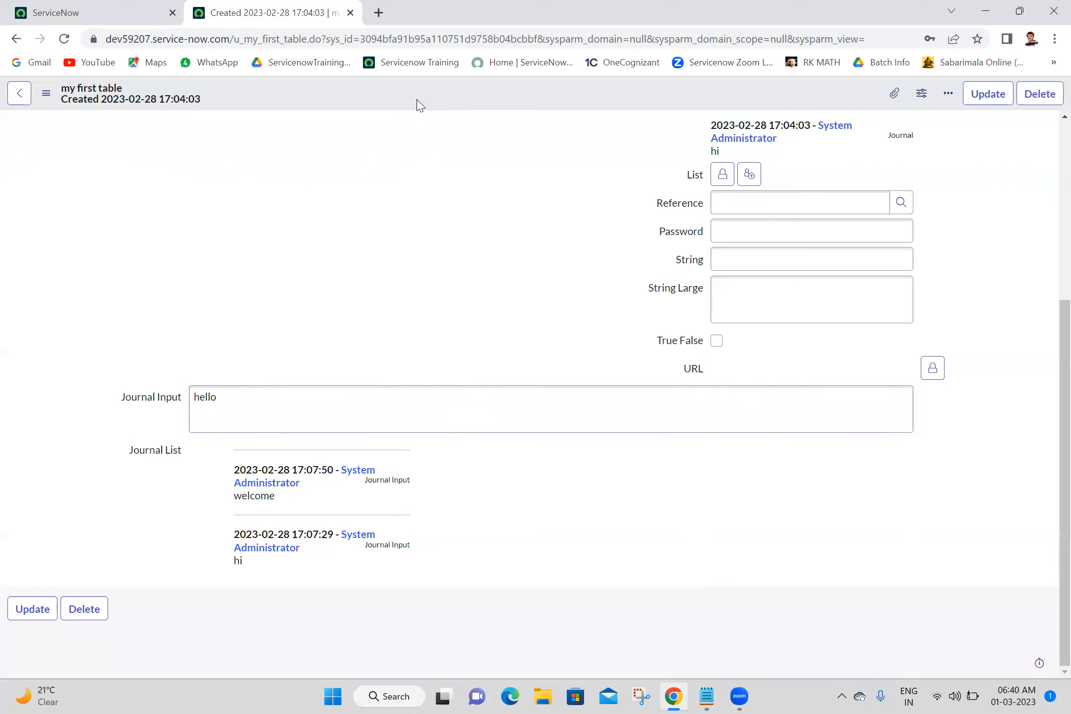
left_click(427, 111)
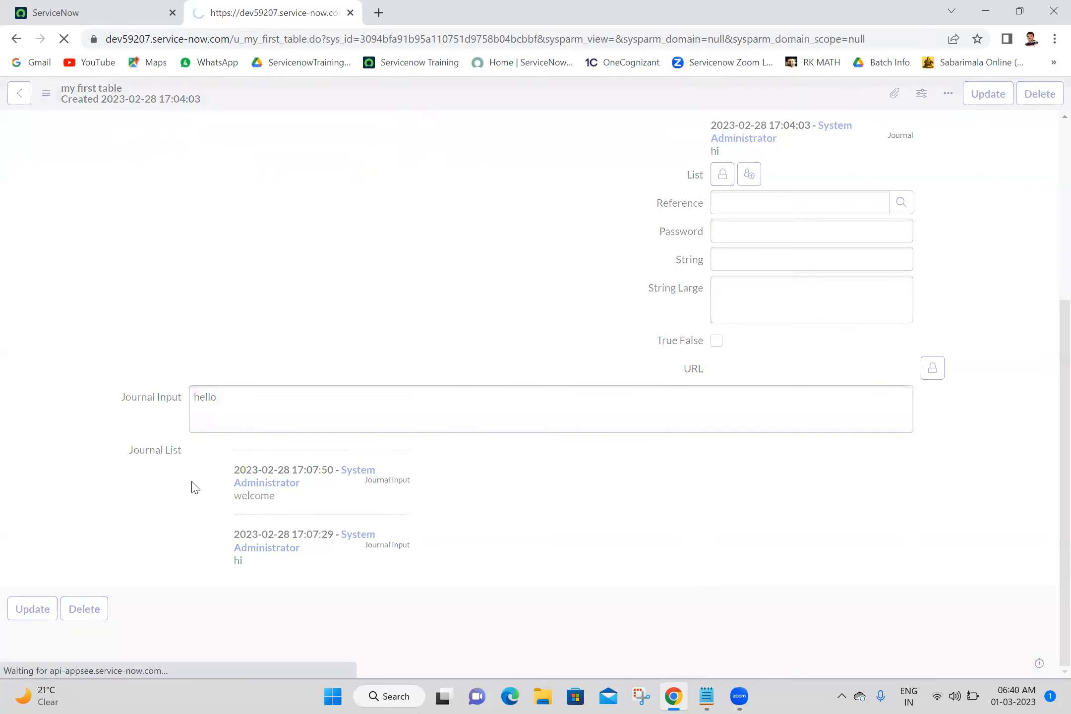
Compare the Journal field's history entries with the entries shown under Journal List on the form.
scroll(1050, 573, "down", 5)
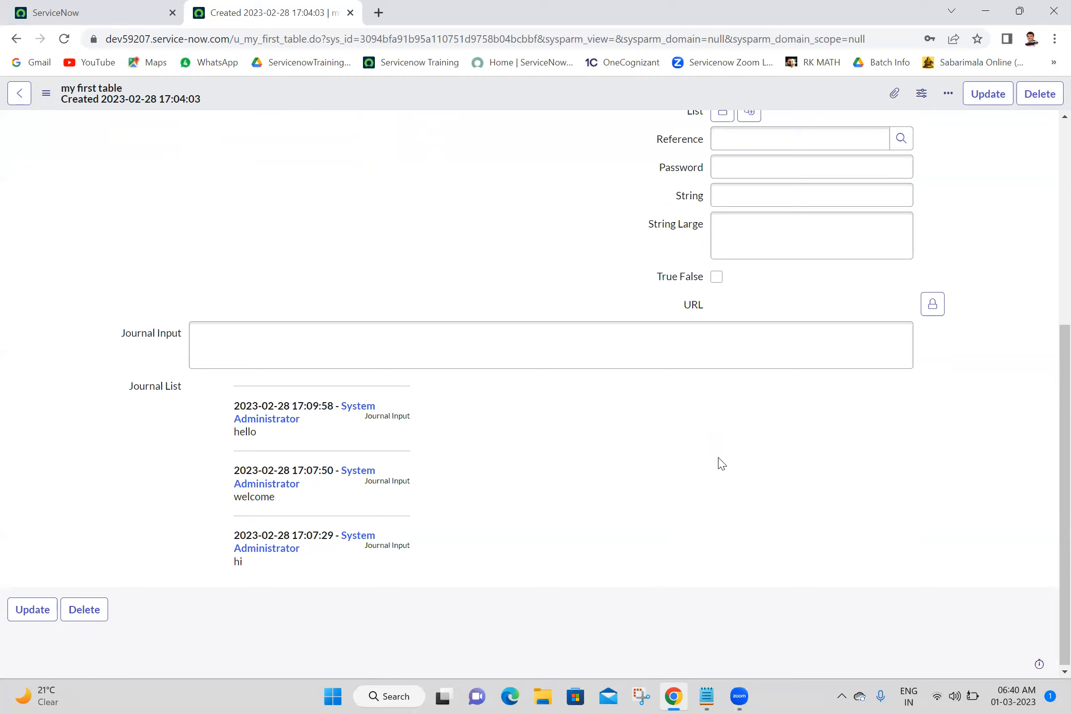
left_click(601, 361)
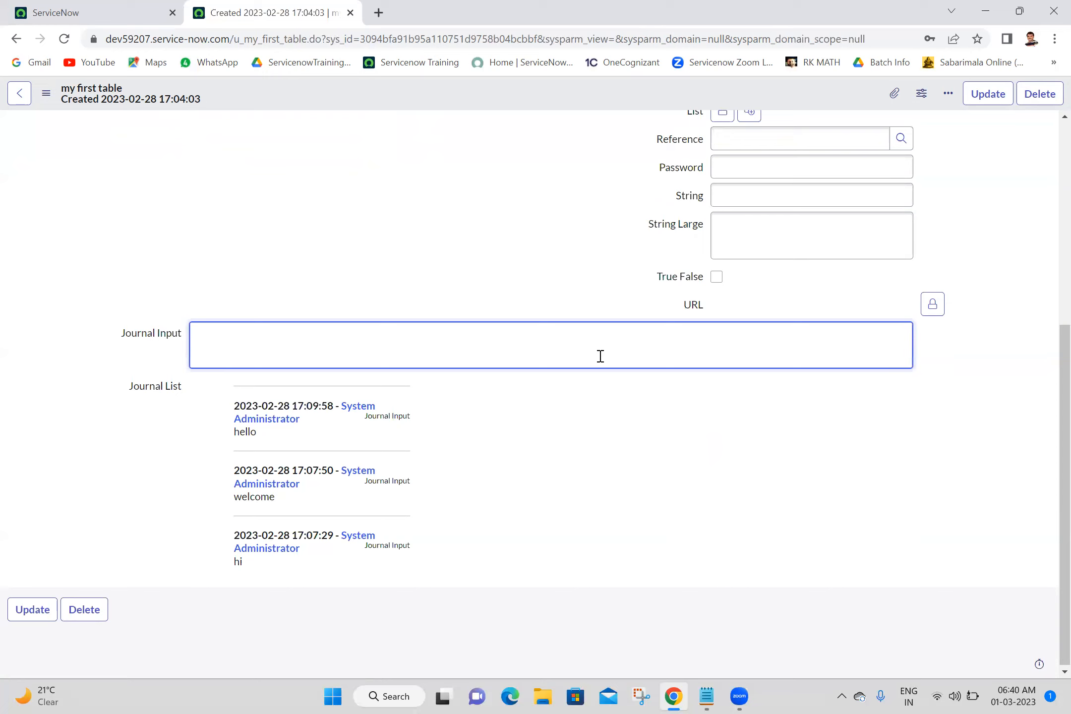
scroll(1047, 179, "up", 5)
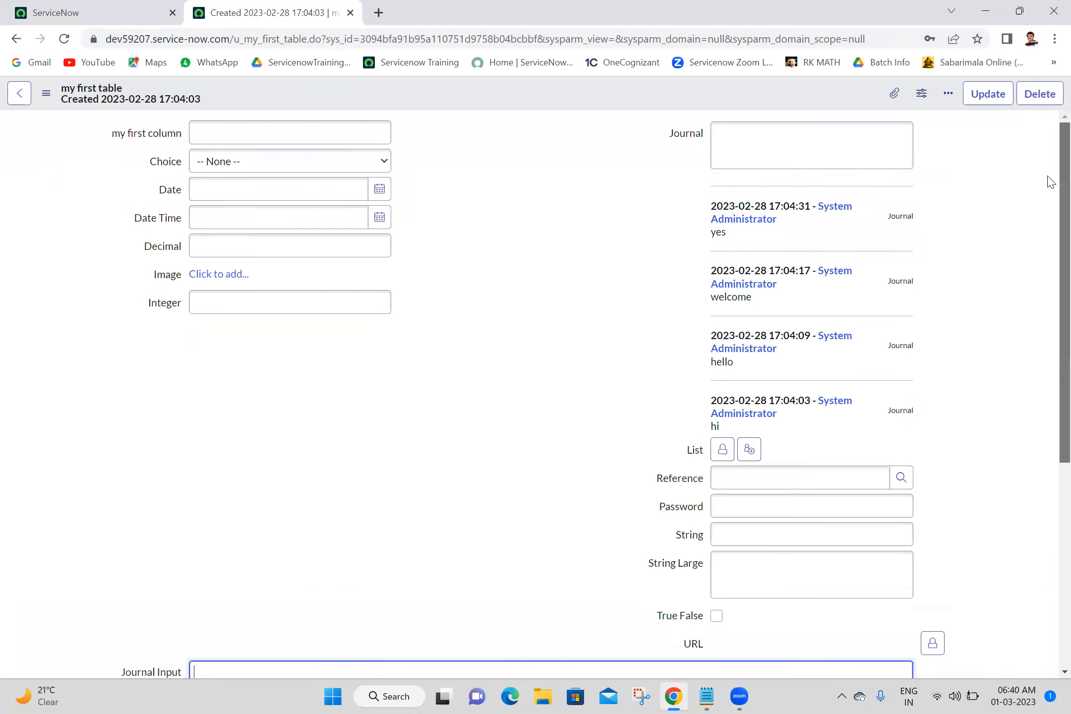
left_click(813, 124)
left_click(601, 169)
left_click(816, 156)
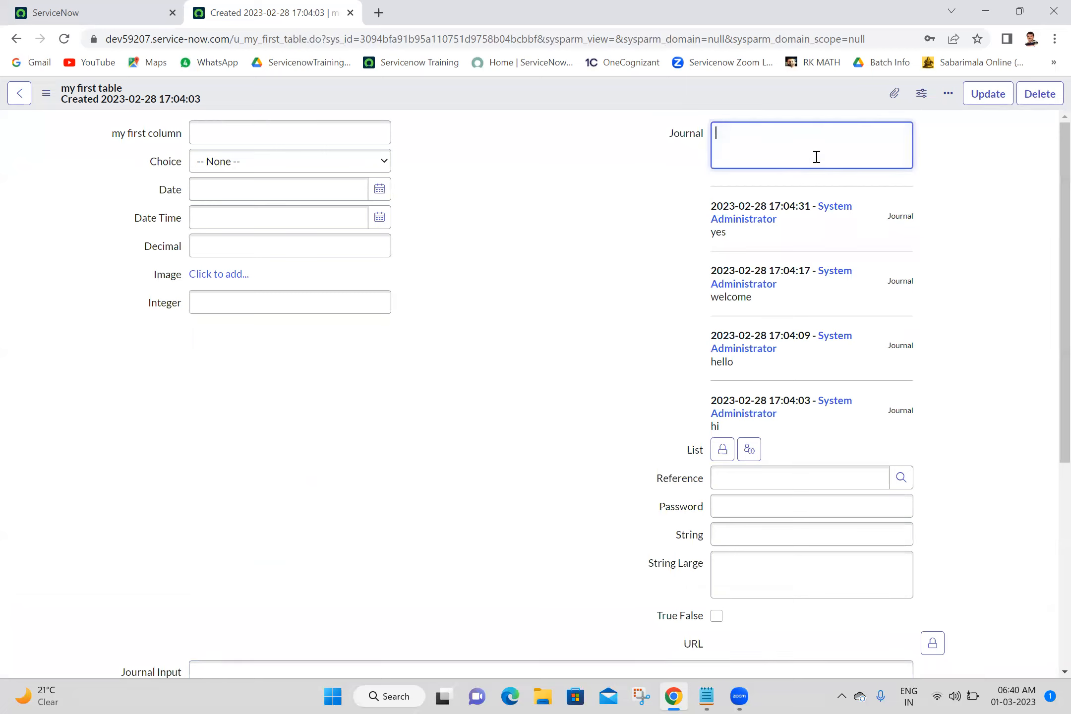
left_click(618, 158)
left_click(745, 155)
left_click(568, 142)
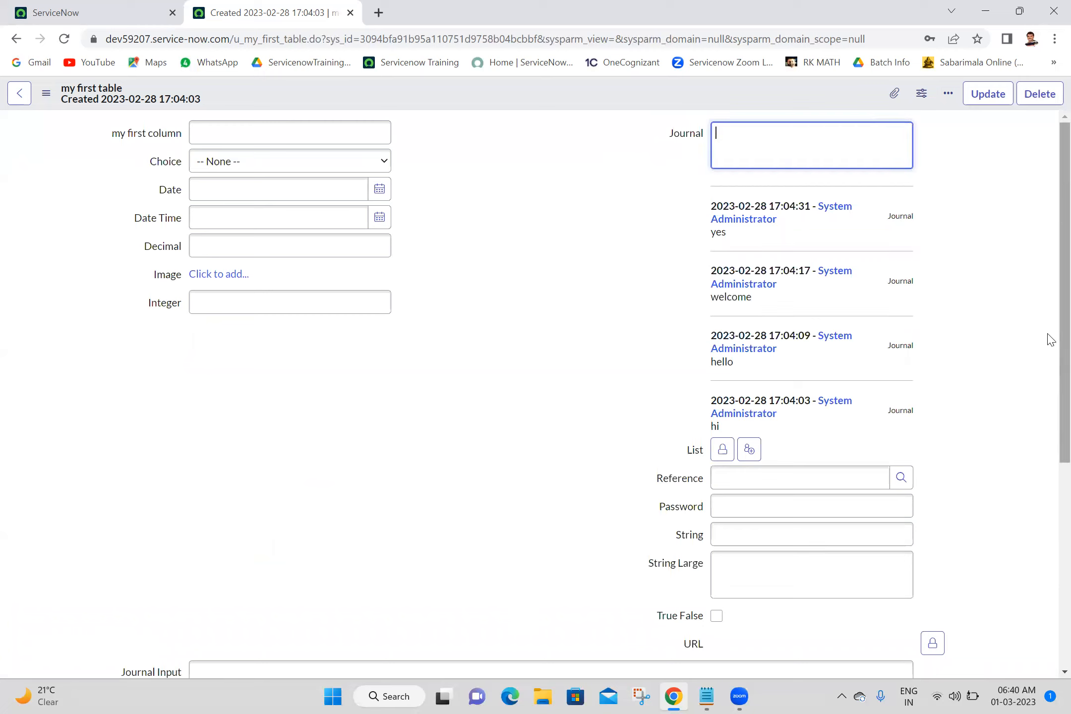
left_click_drag(650, 128, 857, 419)
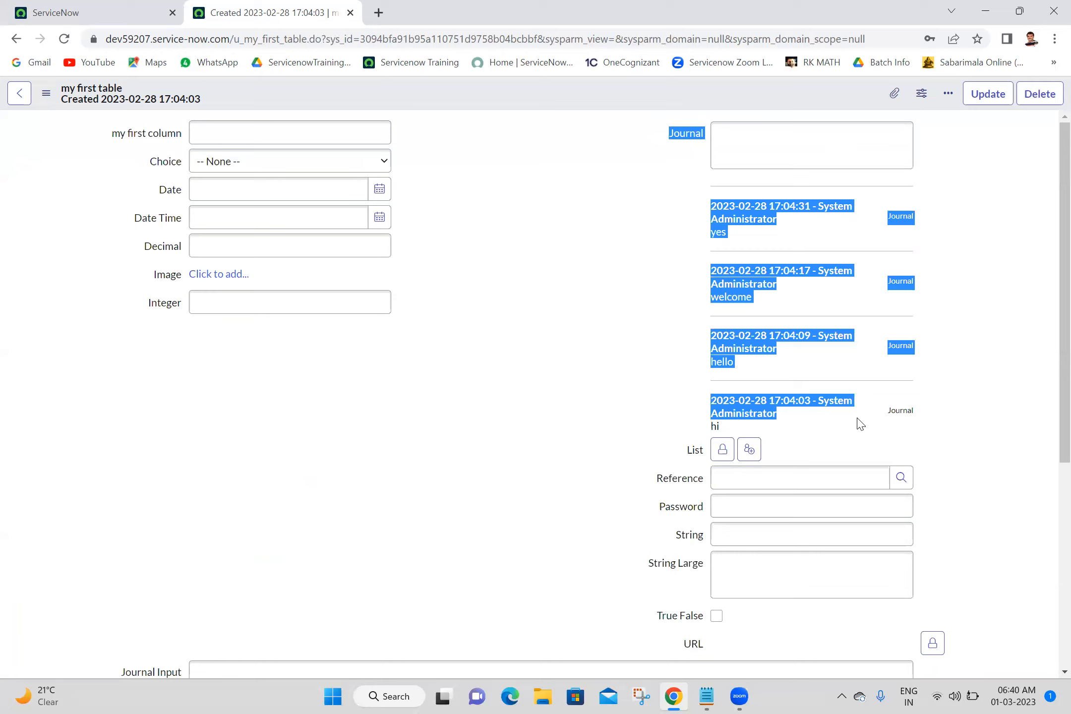
left_click(589, 303)
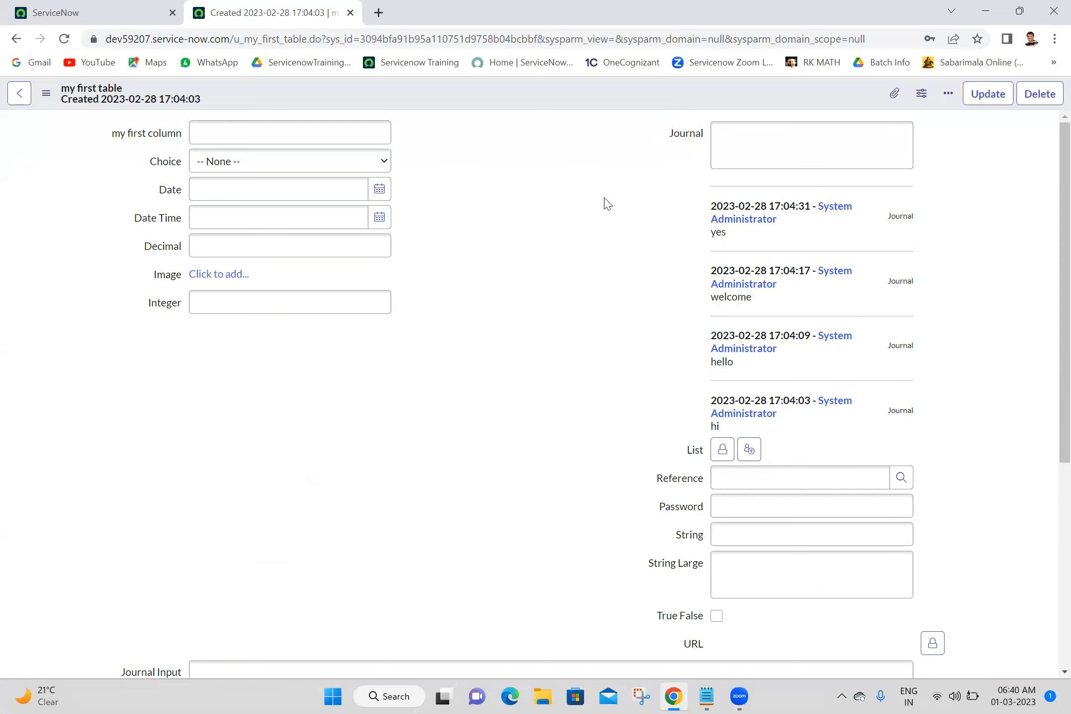
scroll(1047, 375, "down", 5)
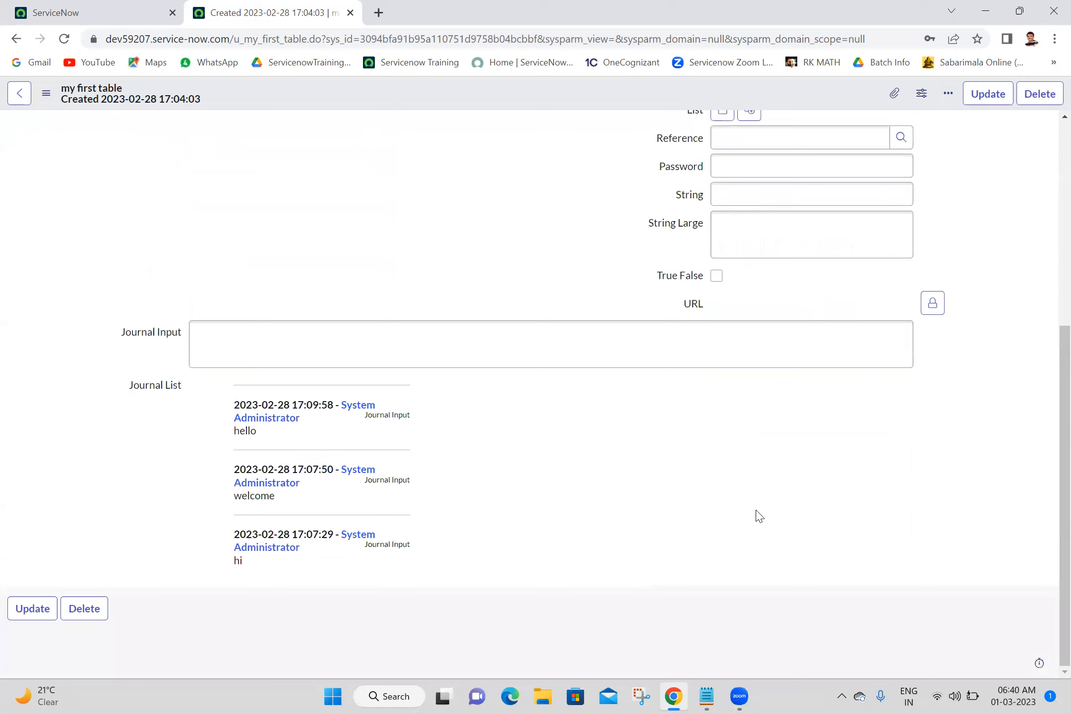
left_click(452, 344)
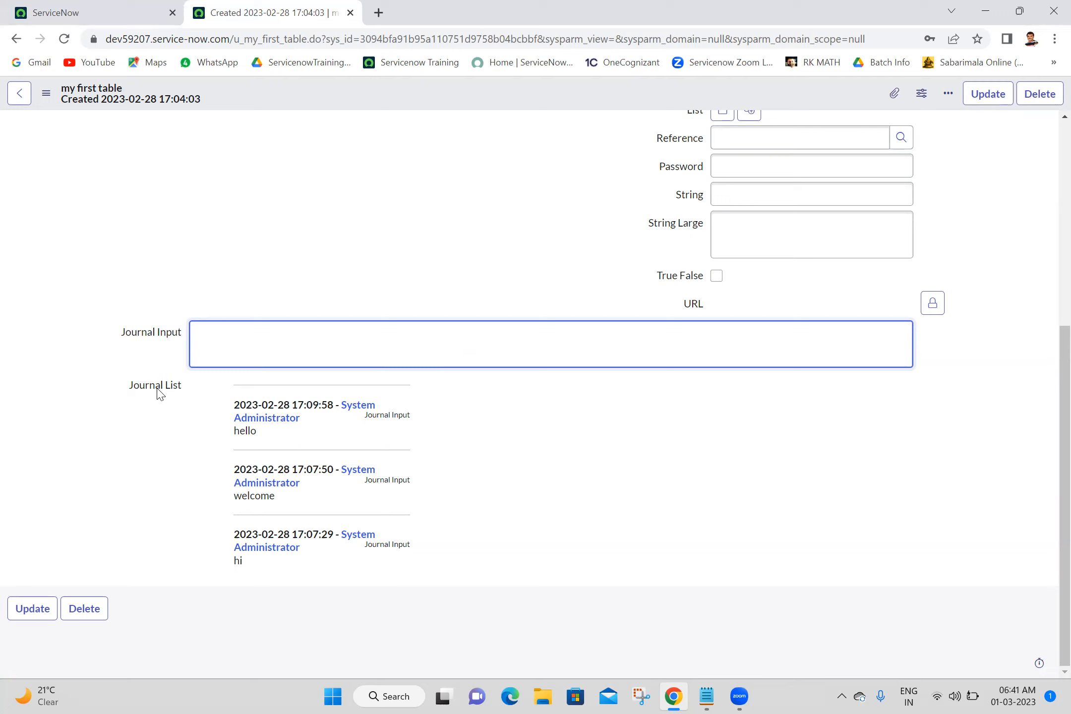
left_click(88, 458)
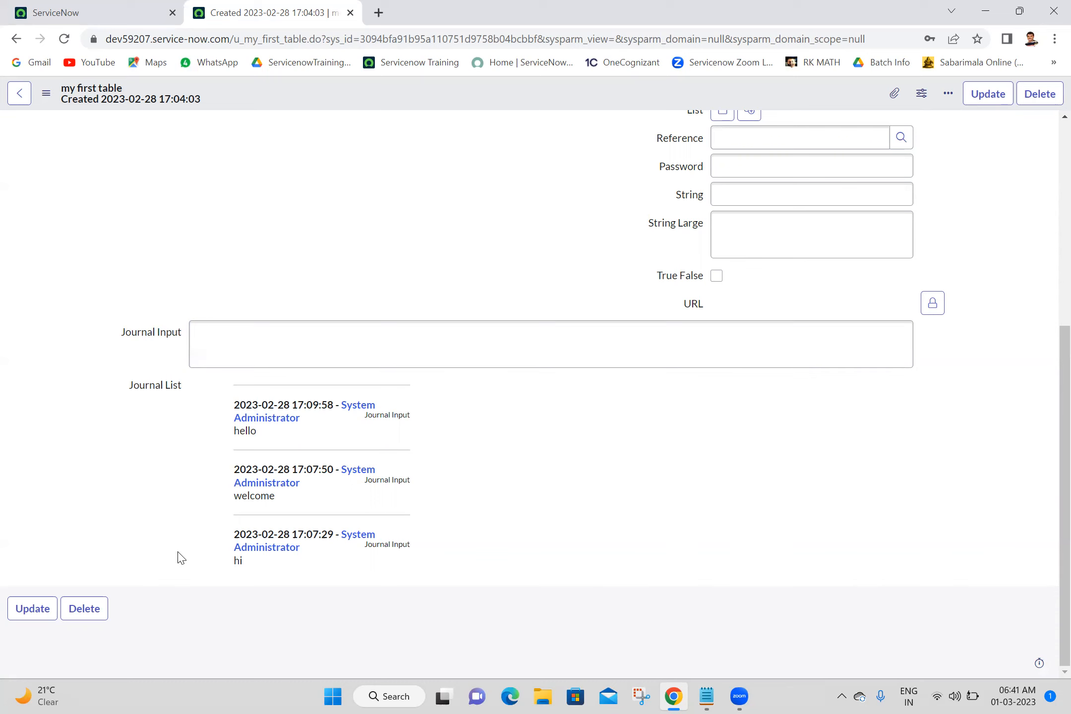
scroll(1051, 205, "up", 5)
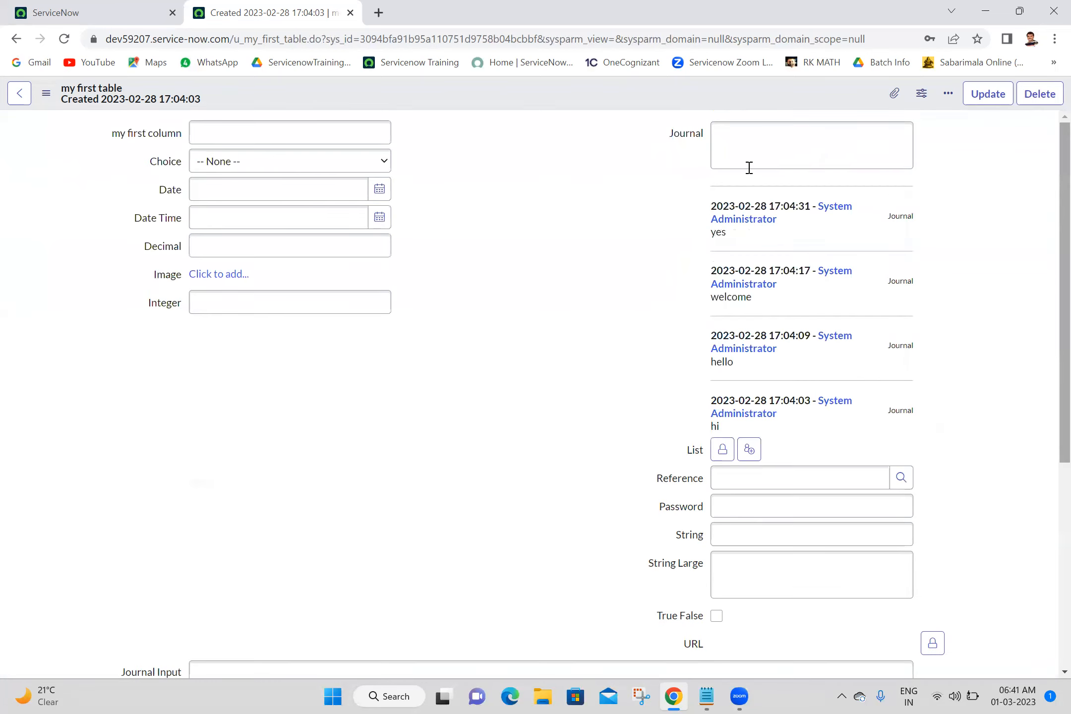
left_click(759, 158)
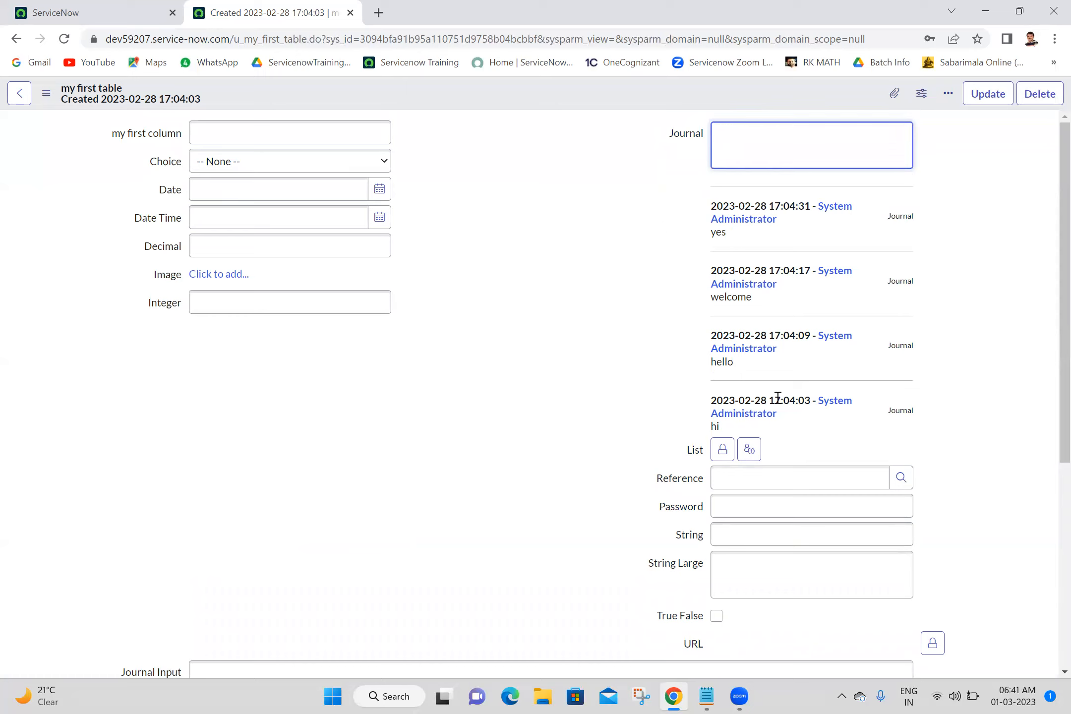
left_click(620, 197)
left_click(844, 162)
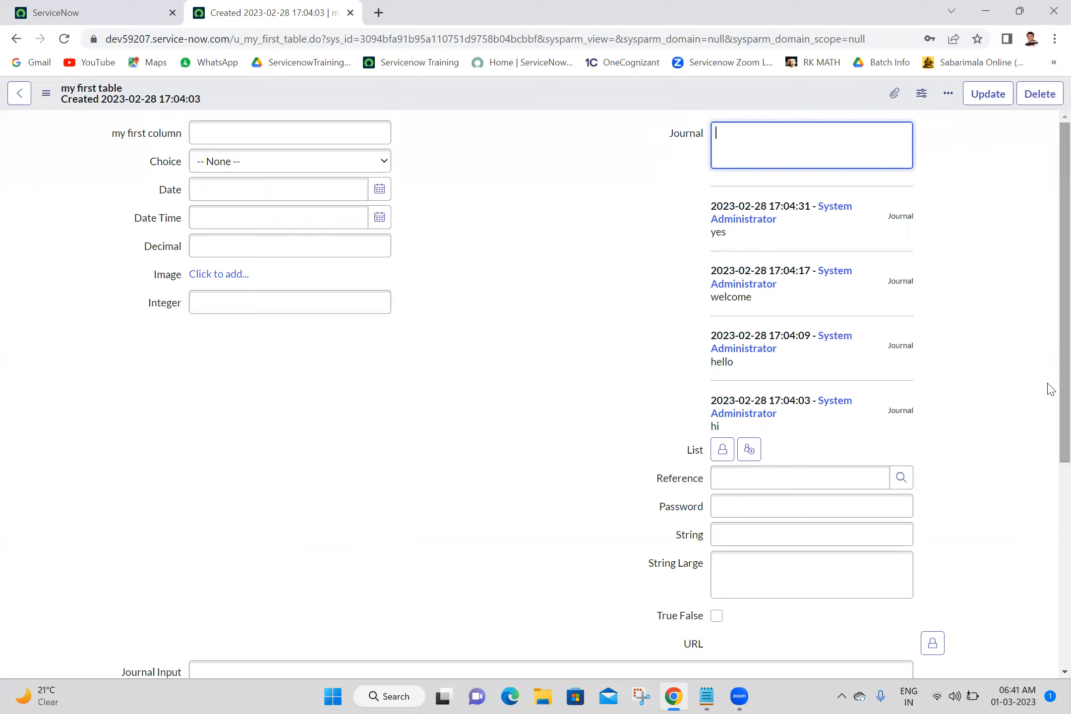
scroll(1049, 347, "down", 5)
scroll(1047, 377, "up", 5)
scroll(1048, 495, "down", 2)
scroll(1044, 609, "down", 3)
scroll(1047, 389, "up", 5)
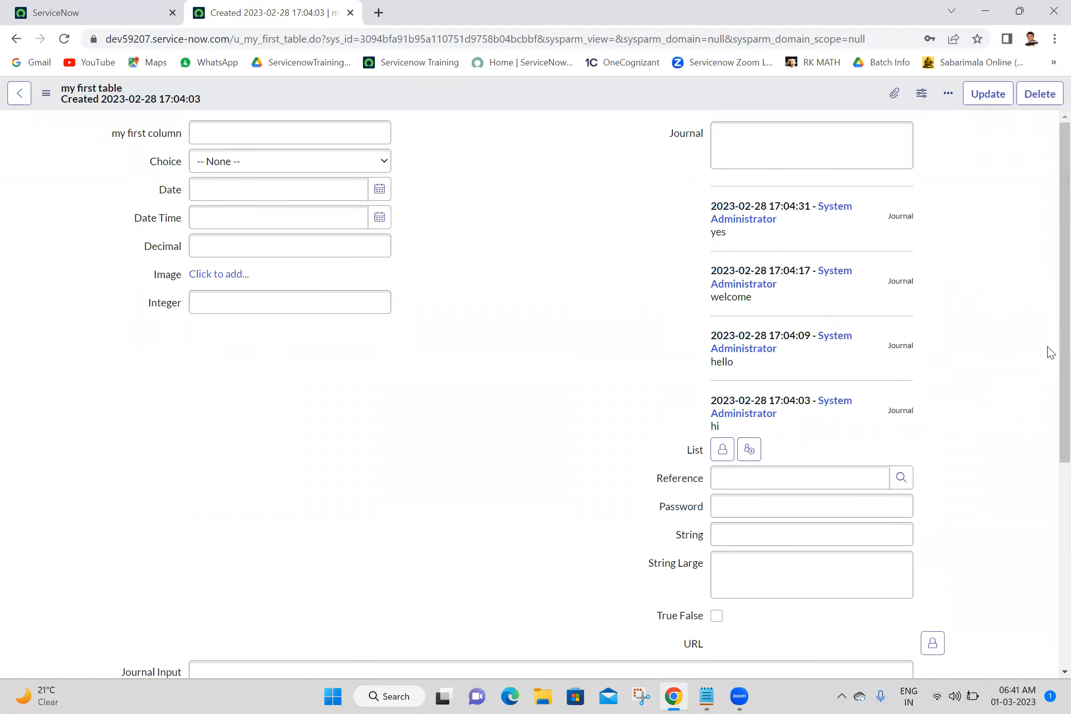
scroll(1048, 495, "down", 5)
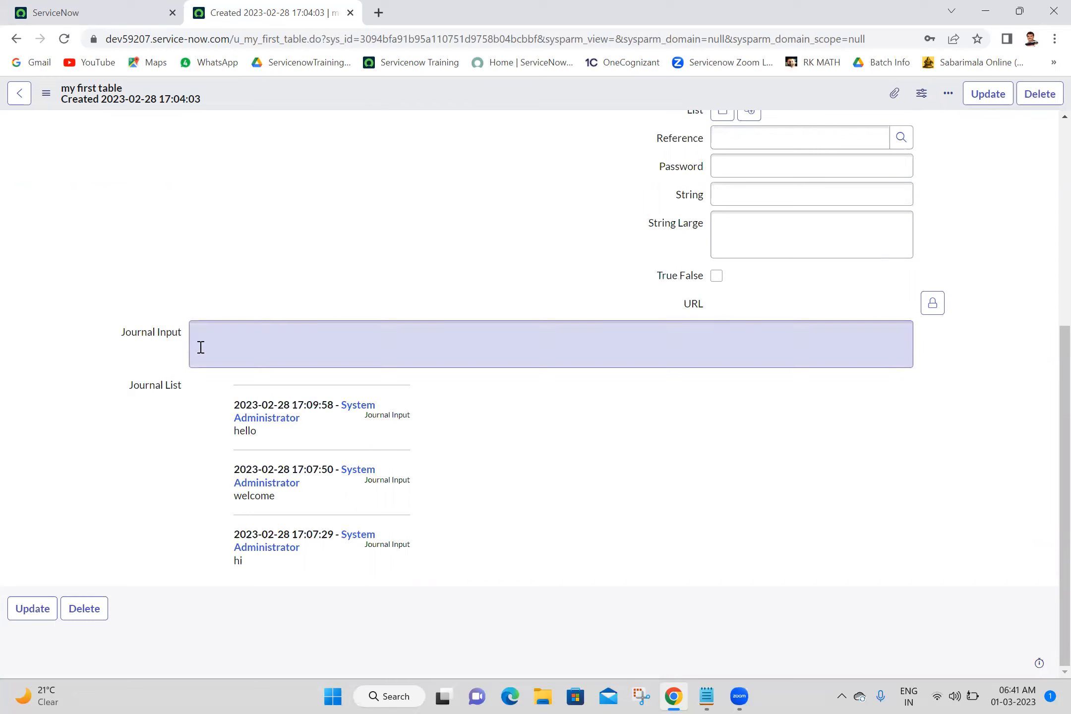
Open the form layout and move Journal Input up to sit directly below my first column.
right_click(454, 101)
mouse_move(508, 167)
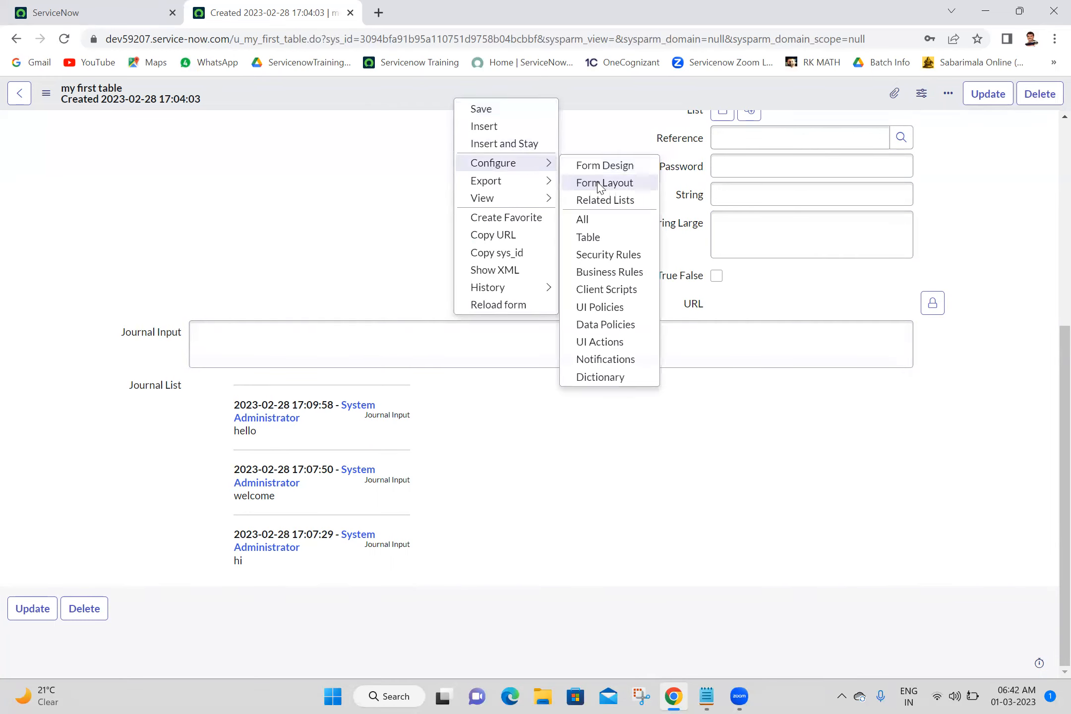
left_click(600, 183)
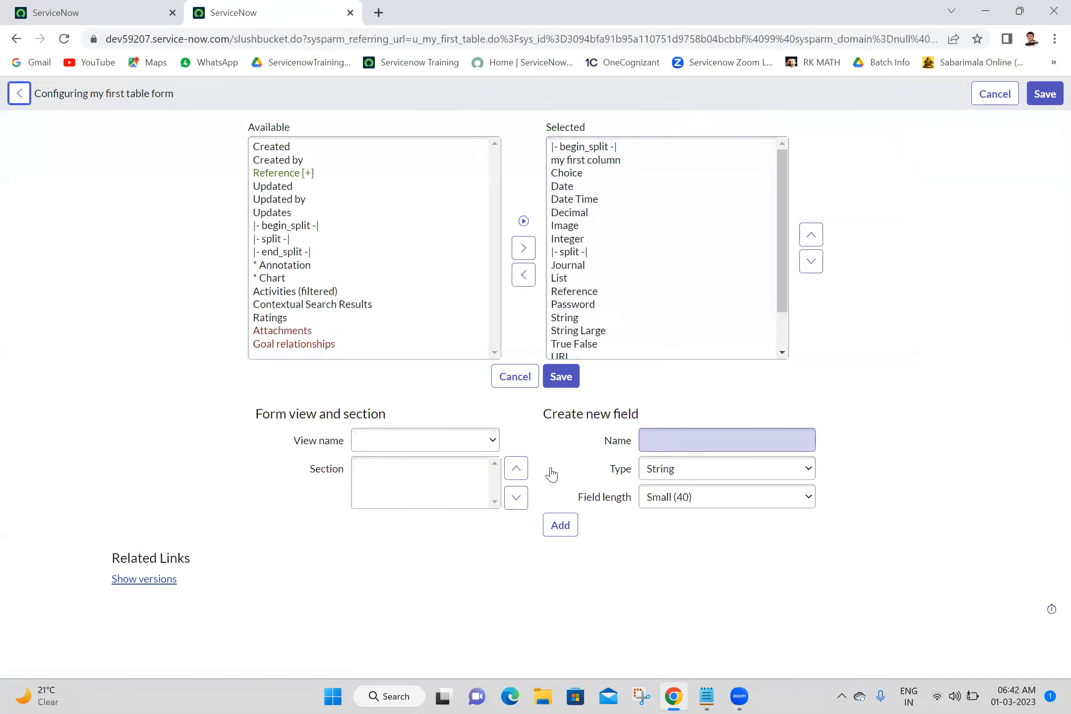
left_click(783, 338)
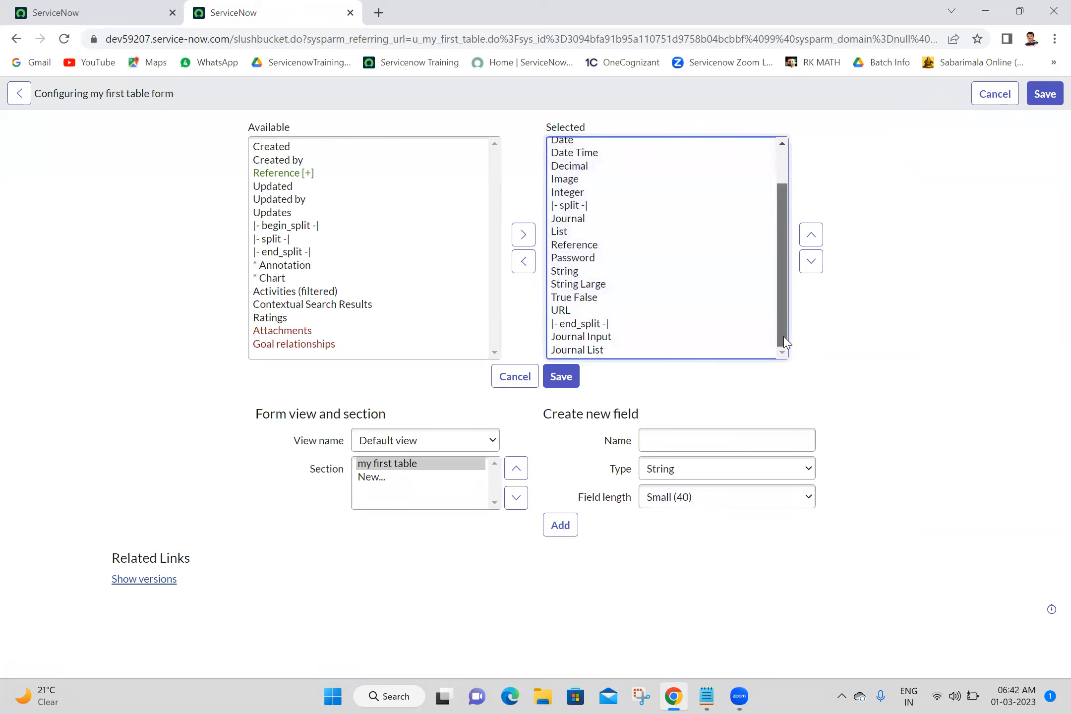
left_click(587, 339)
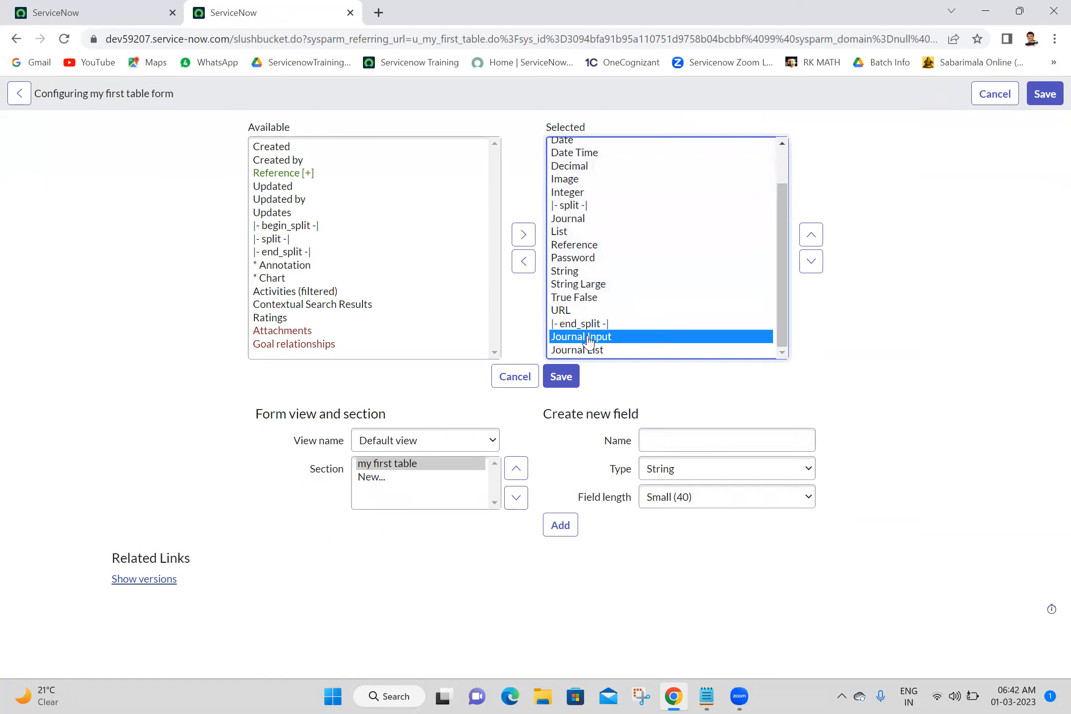
left_click(811, 235)
left_click(811, 235)
left_click(811, 235)
left_click(811, 235)
left_click(811, 235)
left_click(810, 234)
left_click(811, 235)
left_click(810, 235)
left_click(811, 235)
left_click(811, 235)
left_click(811, 235)
left_click(811, 235)
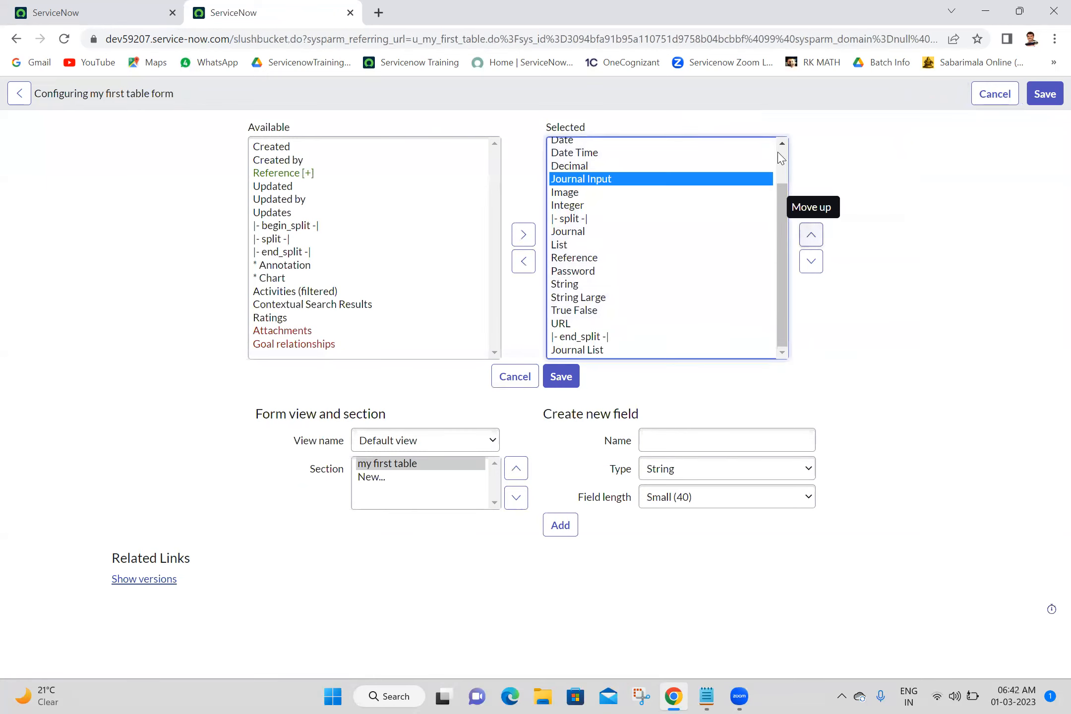
left_click(782, 143)
left_click(782, 143)
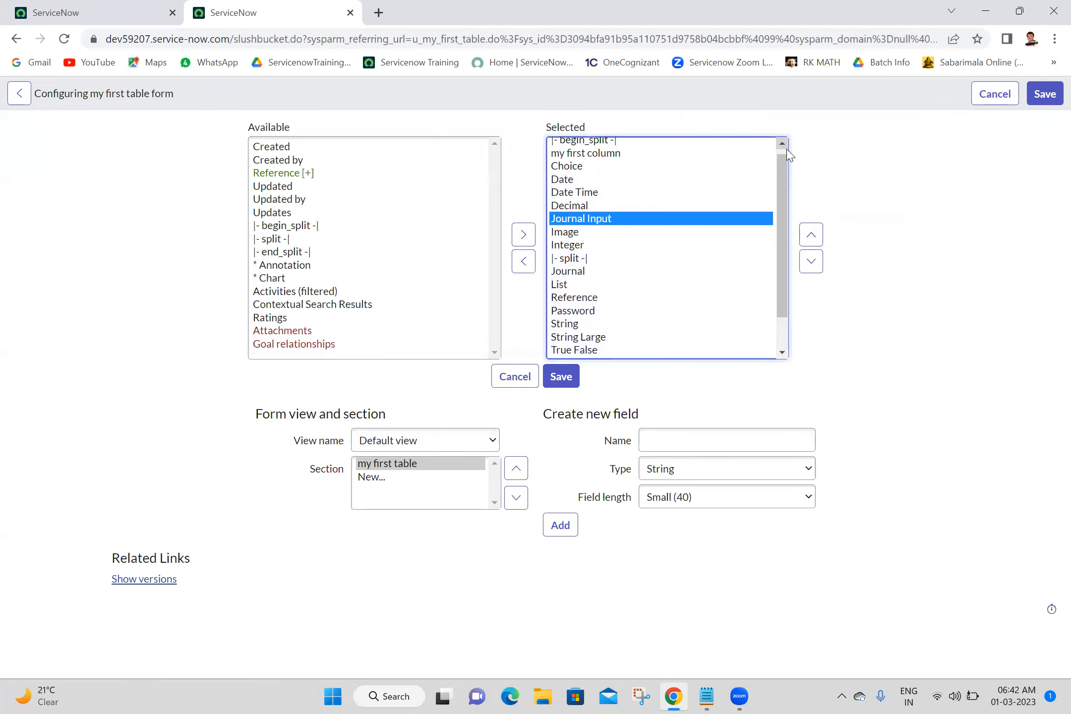
left_click(811, 235)
left_click(811, 235)
left_click(811, 235)
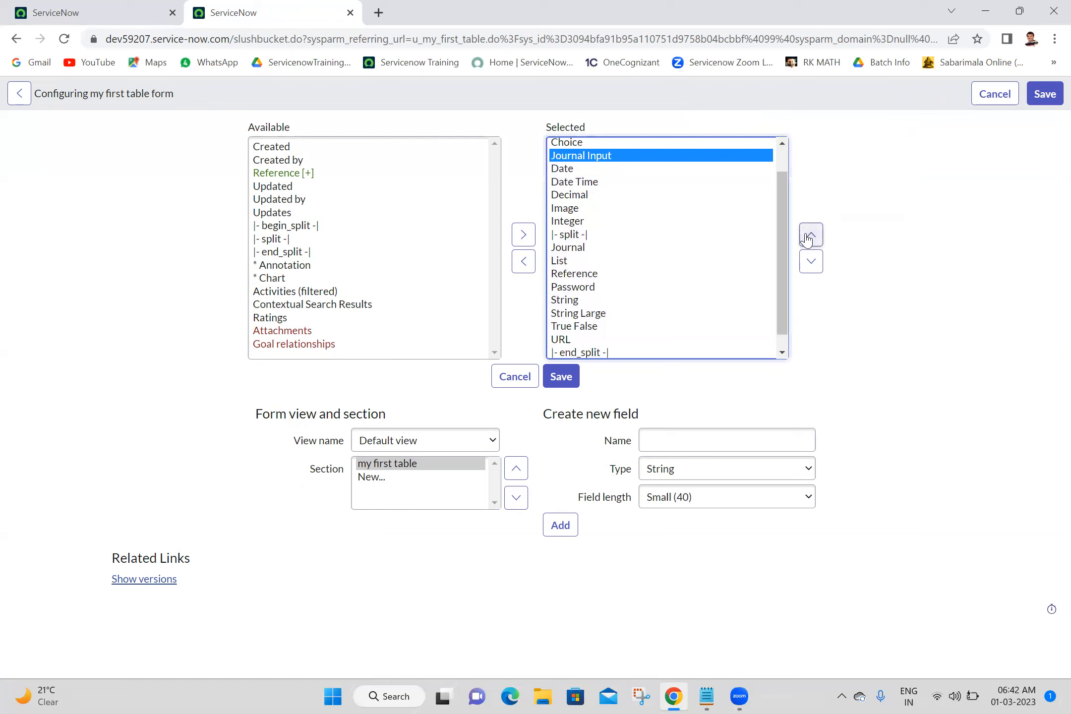
left_click(811, 235)
Move Journal List up to just below Integer, before the split, and save the form layout.
left_click(782, 352)
left_click(782, 352)
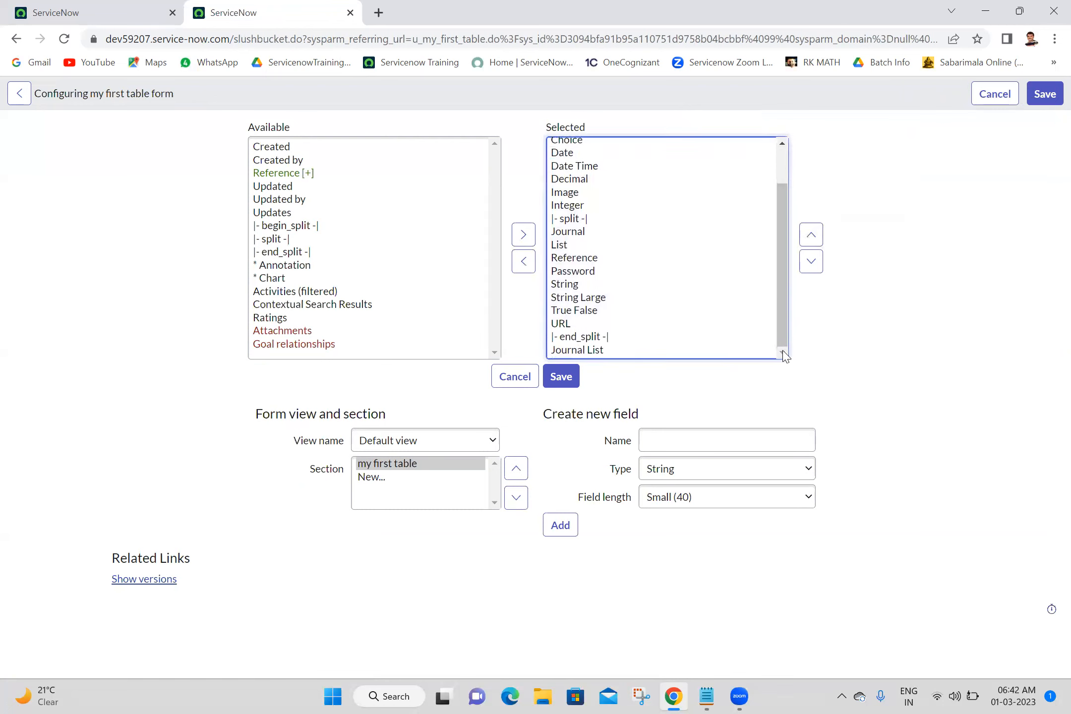
left_click(598, 351)
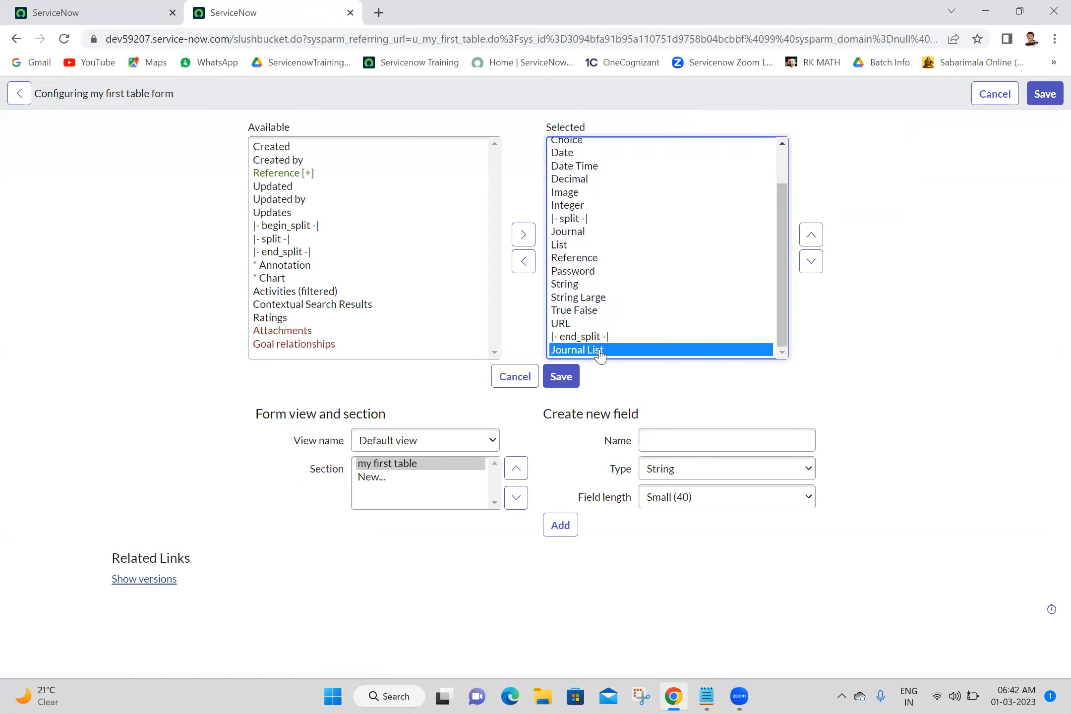
left_click(810, 235)
left_click(810, 235)
left_click(810, 234)
left_click(810, 235)
left_click(810, 235)
left_click(810, 235)
left_click(810, 235)
left_click(810, 235)
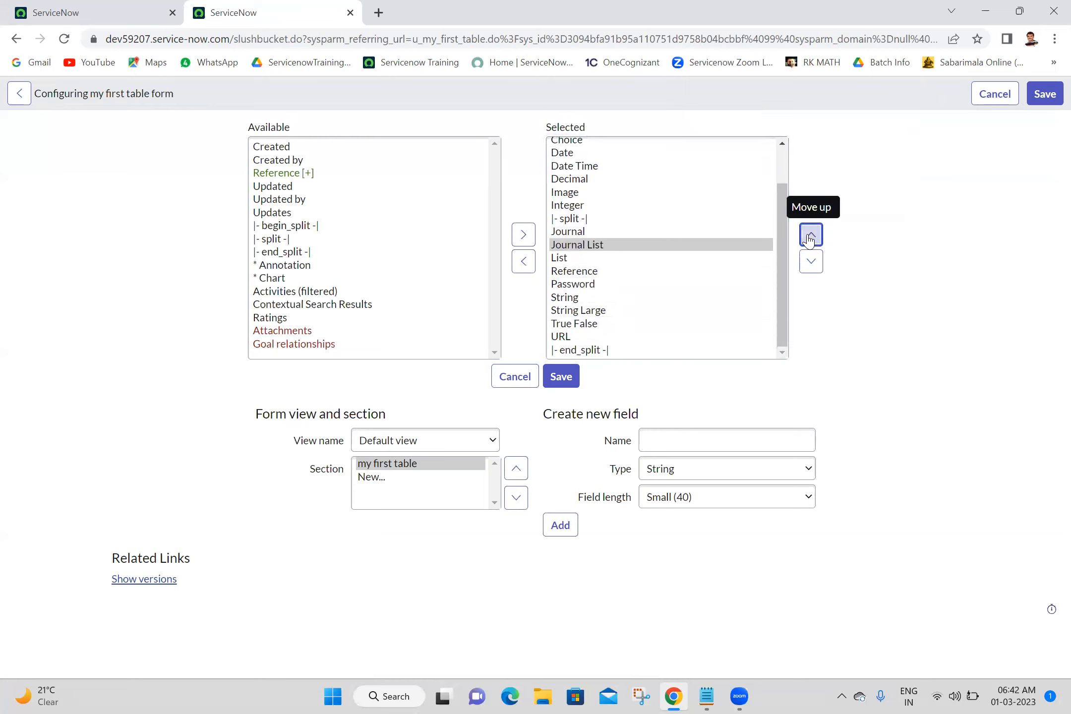
left_click(810, 235)
left_click(809, 234)
left_click(559, 377)
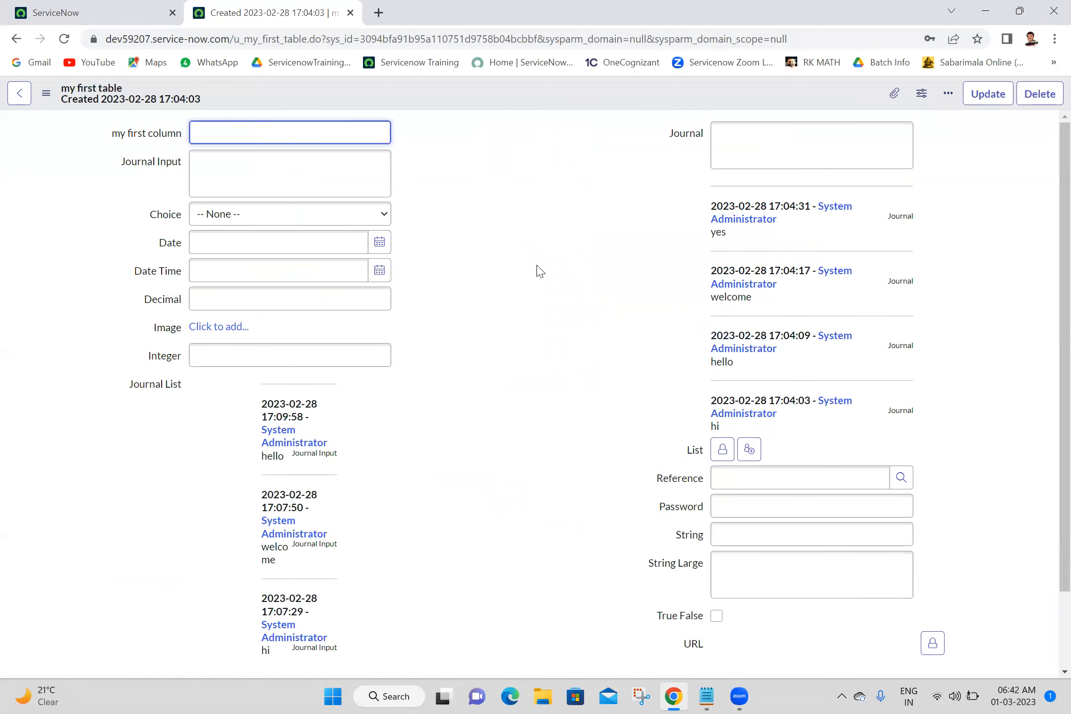
Enter test in the Journal Input field and save the record.
left_click(317, 186)
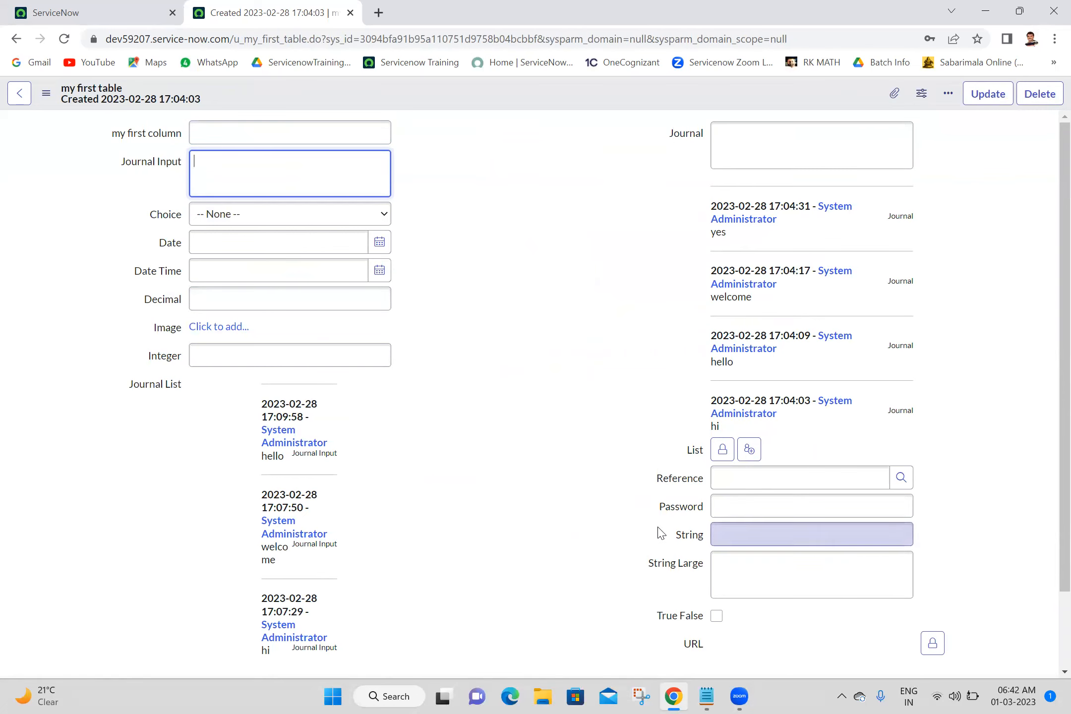
scroll(1050, 644, "down", 3)
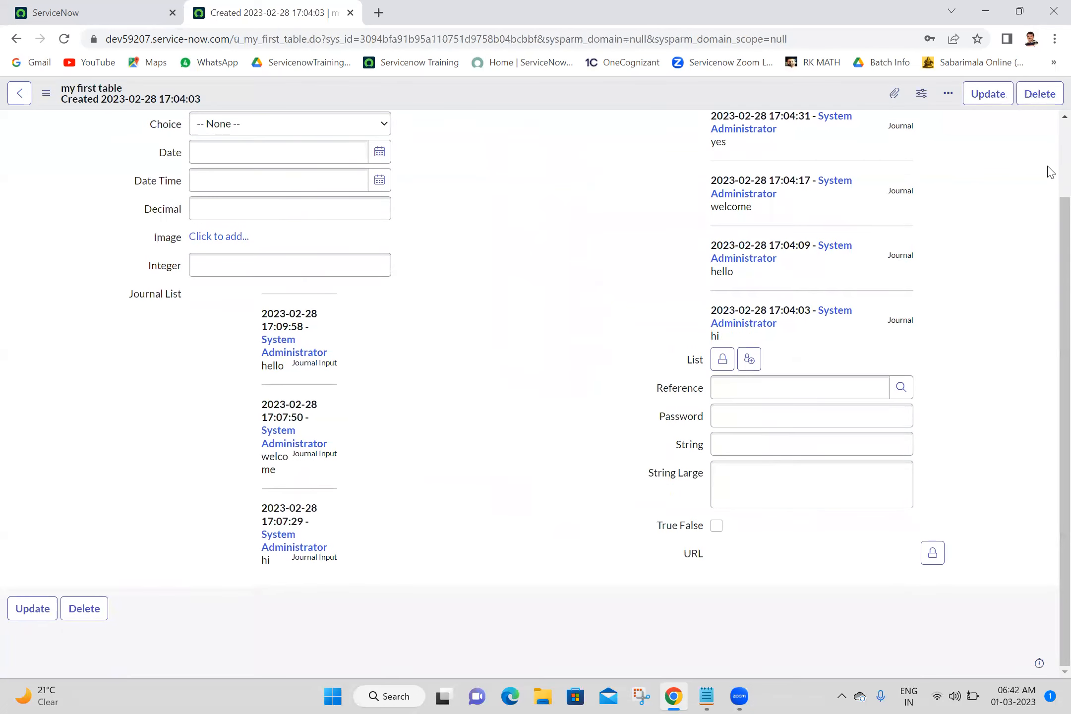
scroll(1047, 170, "up", 3)
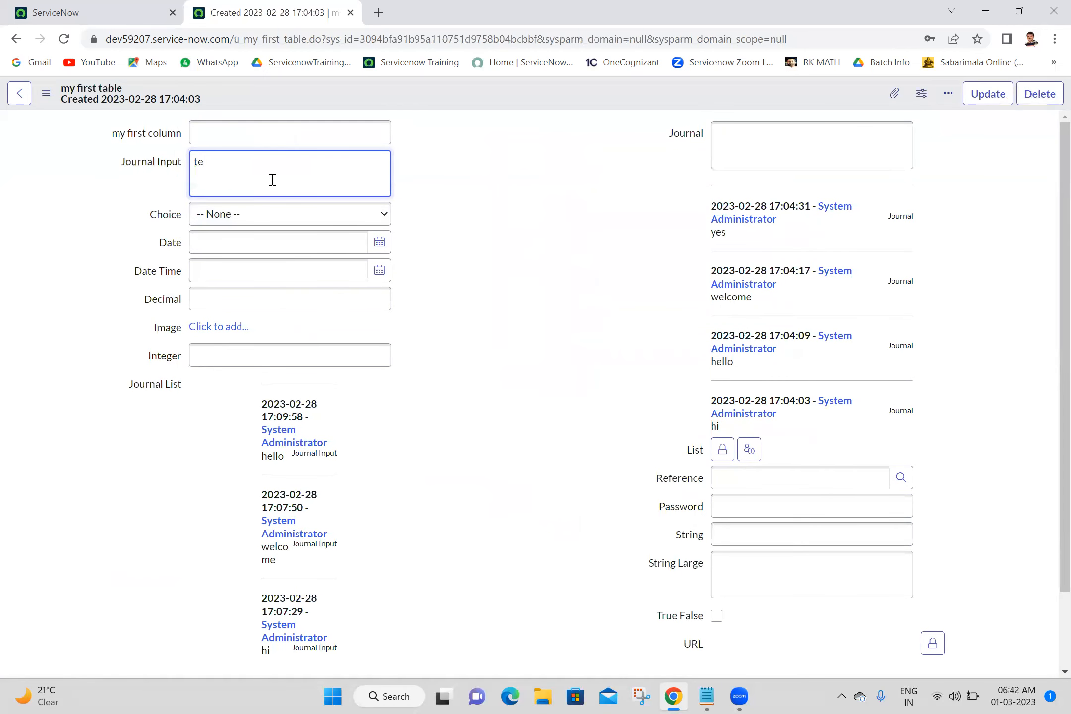
right_click(427, 101)
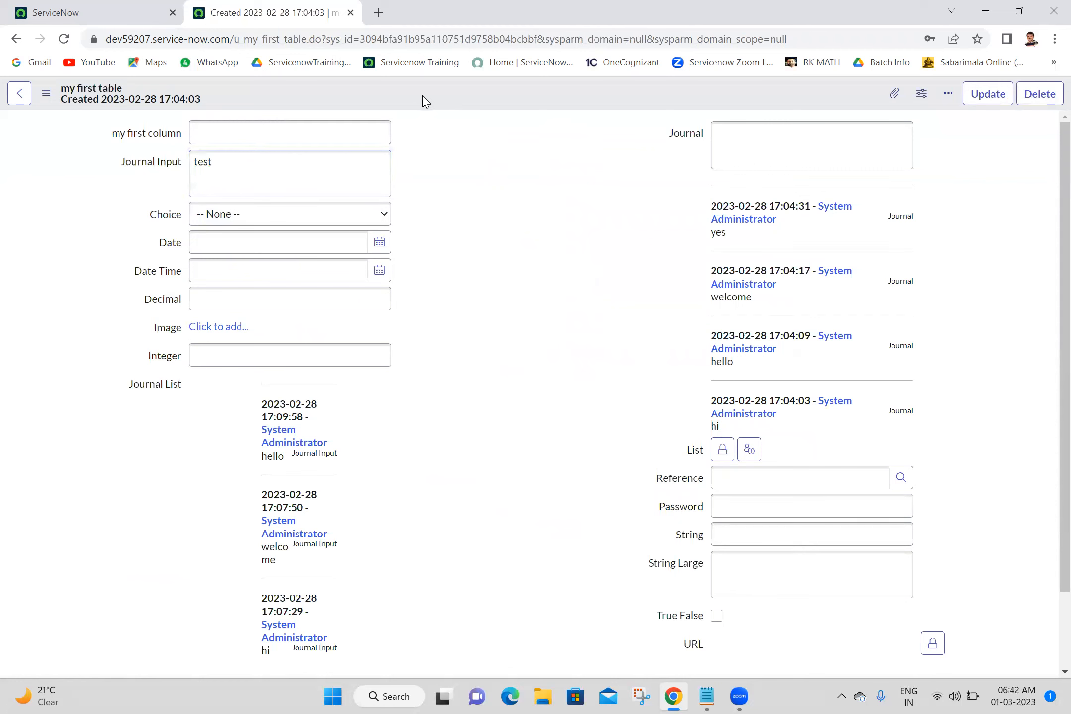
left_click(437, 112)
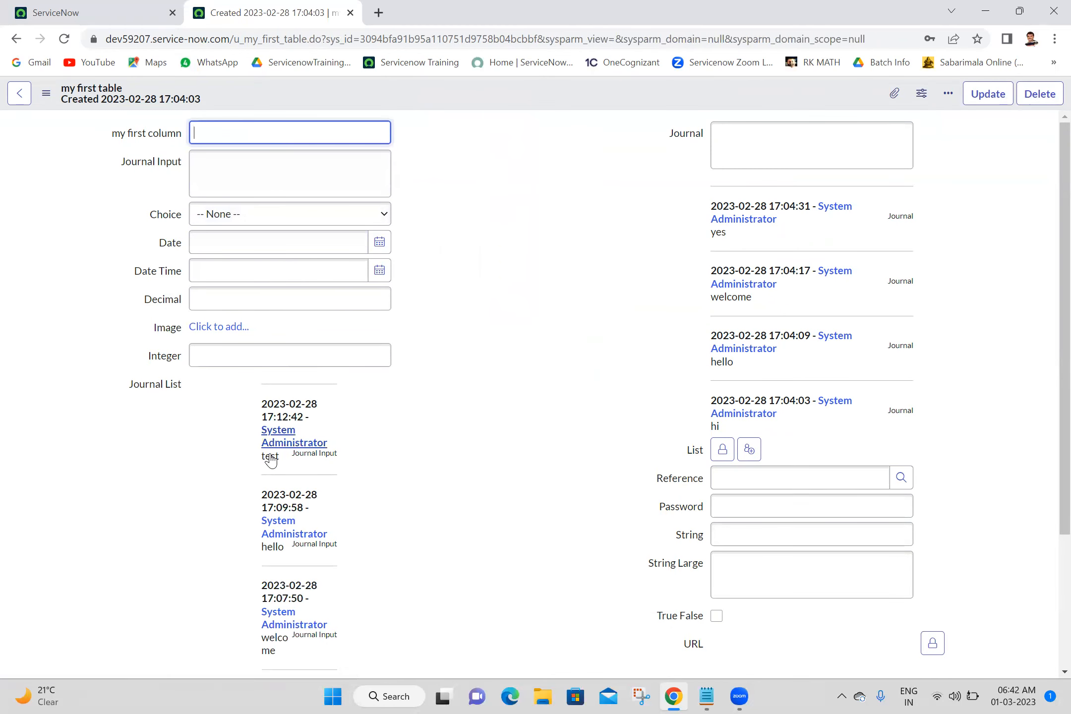
Enter test in the Journal field and save the record.
scroll(1047, 496, "down", 3)
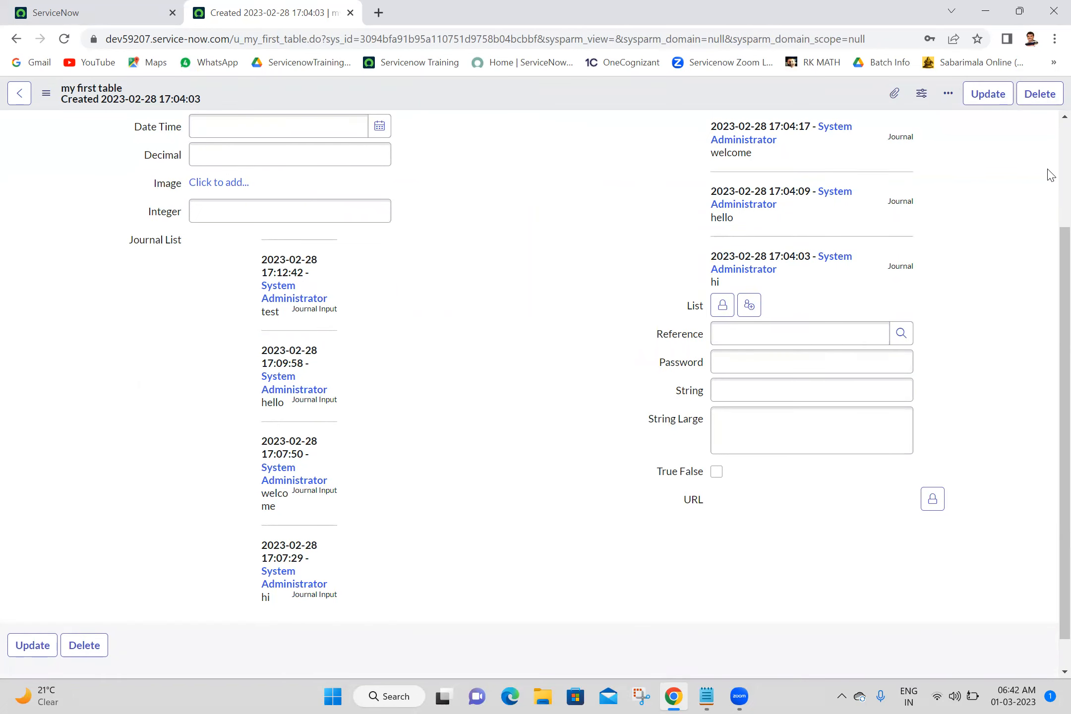
scroll(1047, 172, "up", 3)
left_click(748, 164)
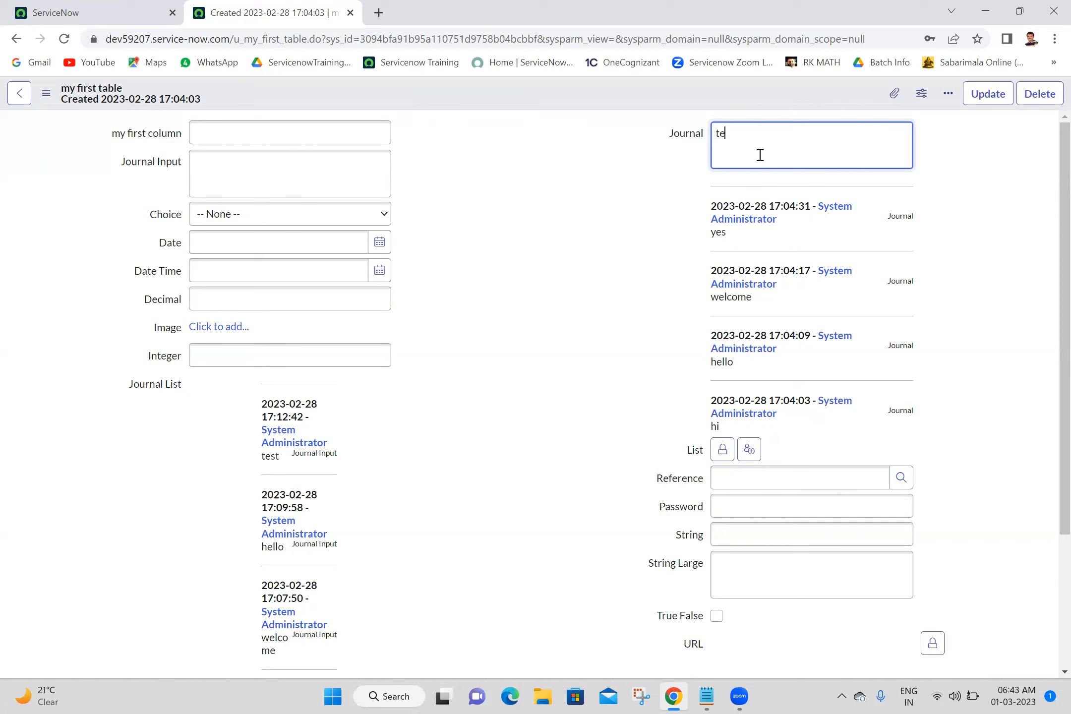
type("test")
right_click(655, 99)
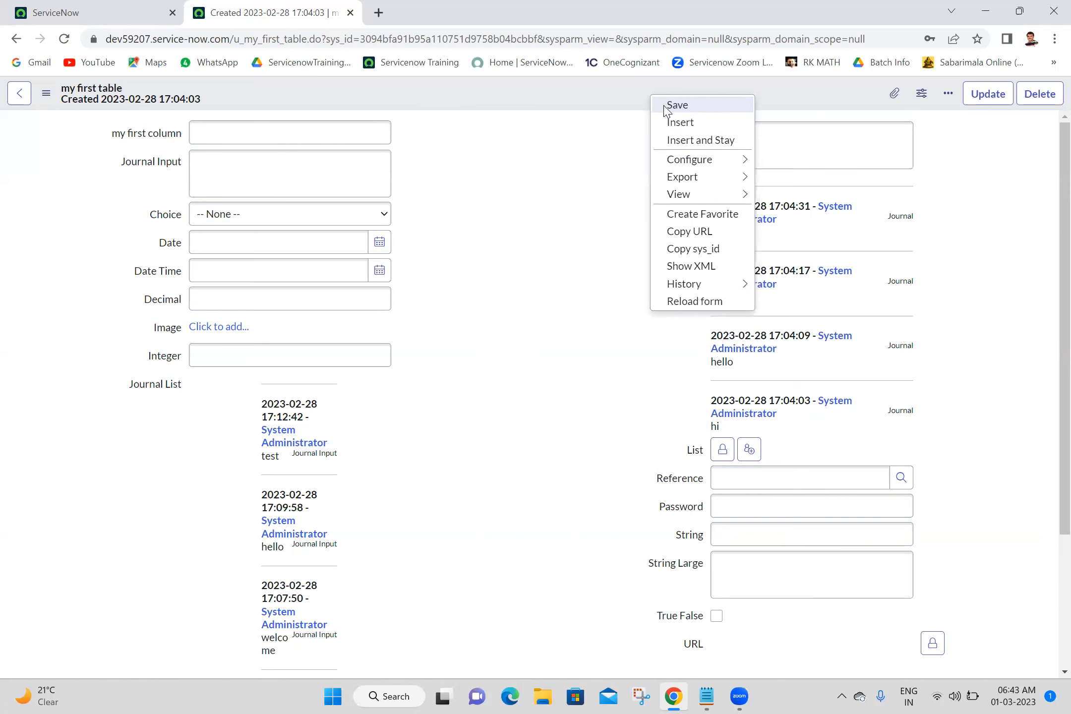
left_click(666, 105)
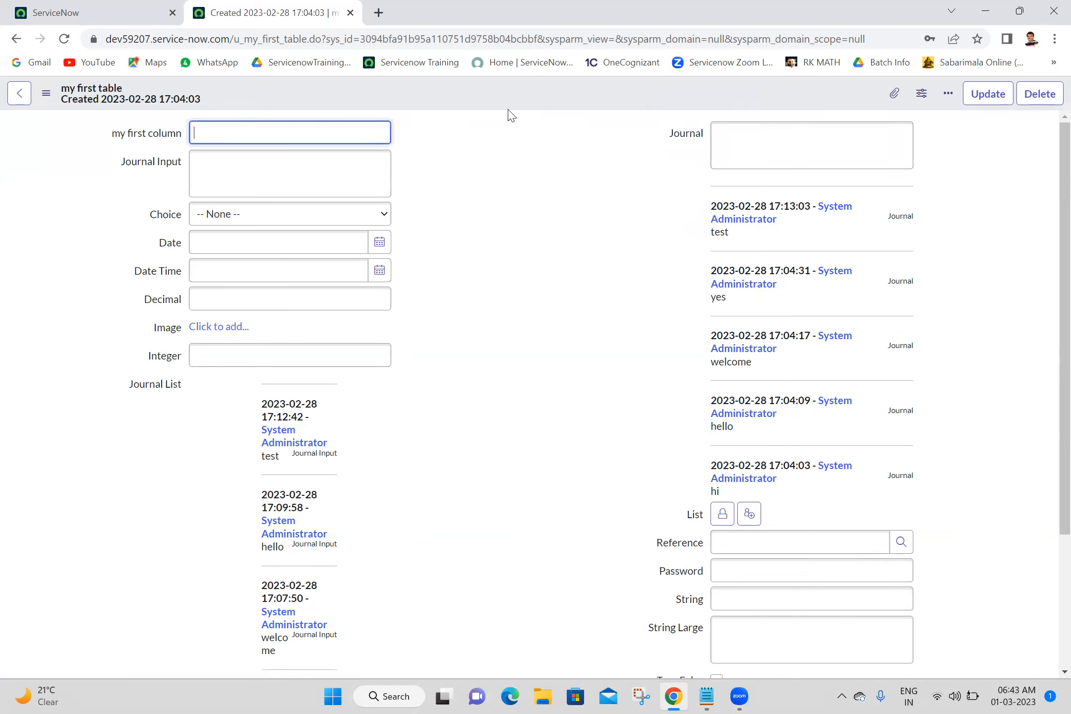
Open the form layout again and move Journal List down to just below URL.
right_click(509, 91)
mouse_move(555, 155)
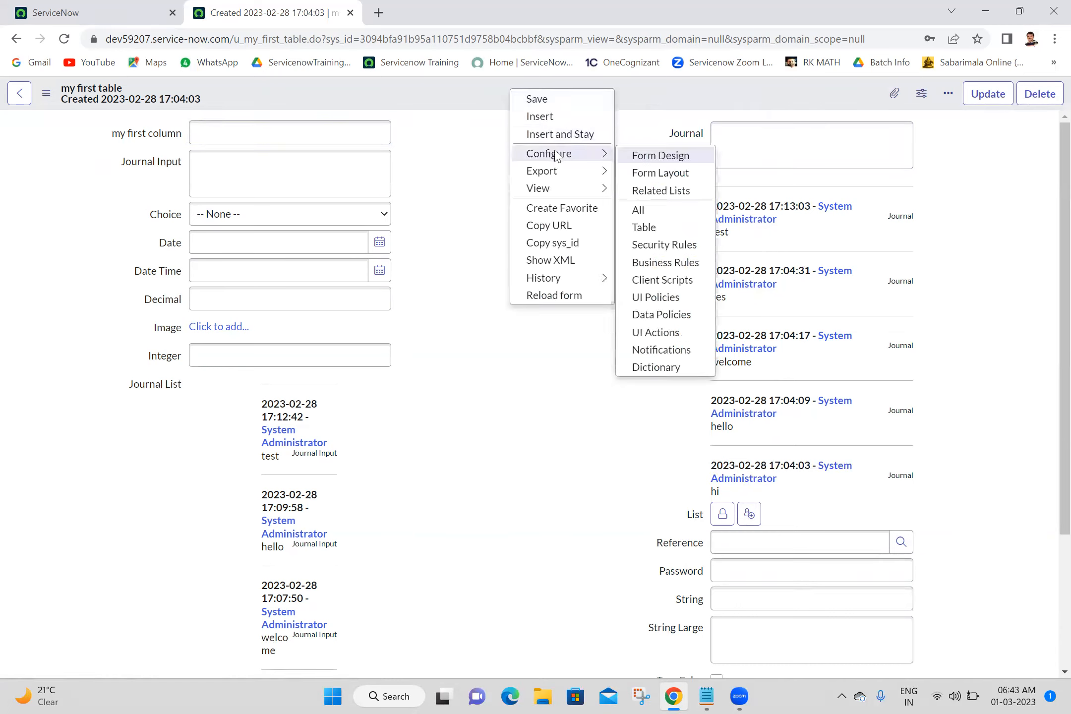
left_click(684, 174)
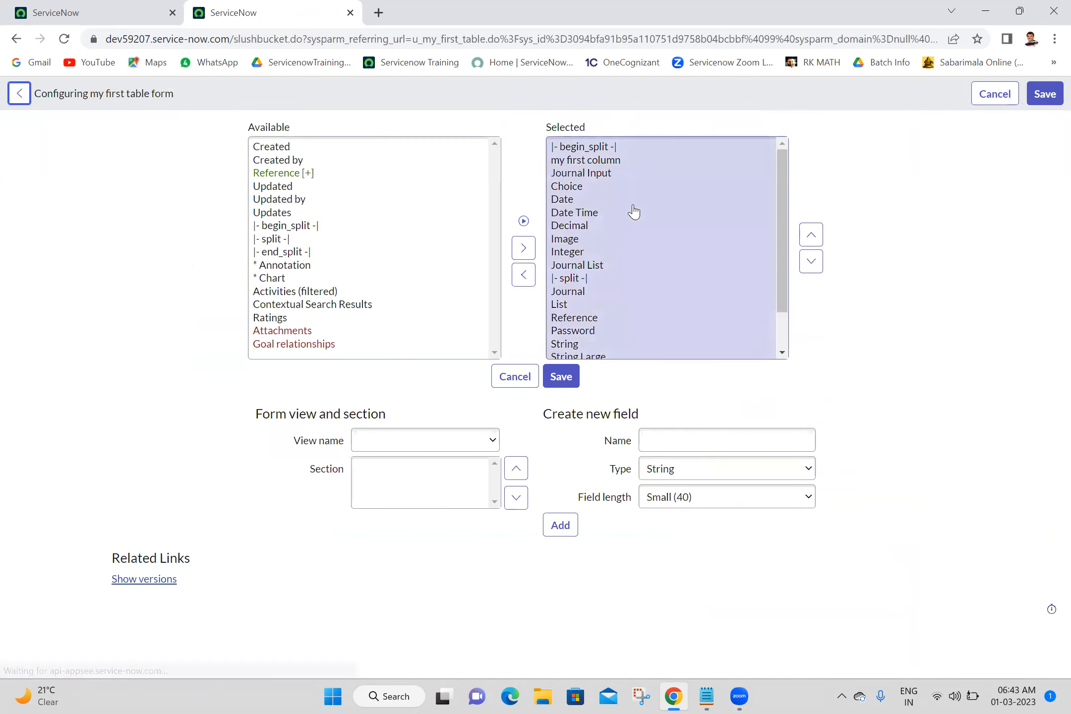
left_click(584, 265)
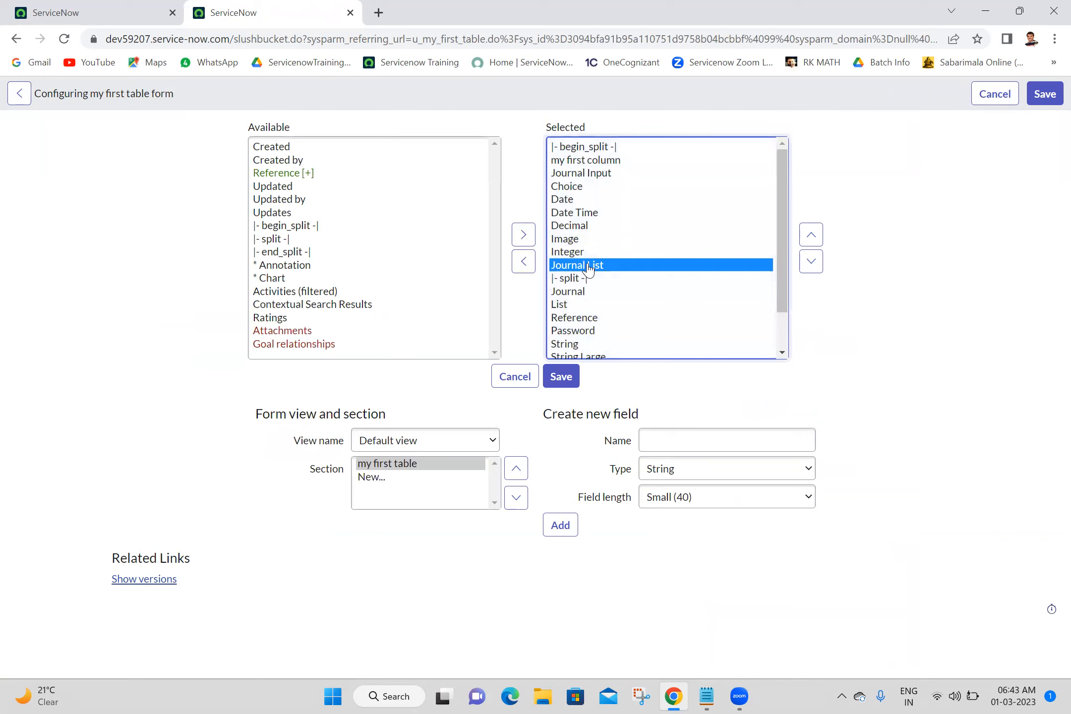
left_click(811, 263)
left_click(811, 263)
left_click(811, 263)
left_click(811, 262)
left_click(811, 263)
left_click(811, 262)
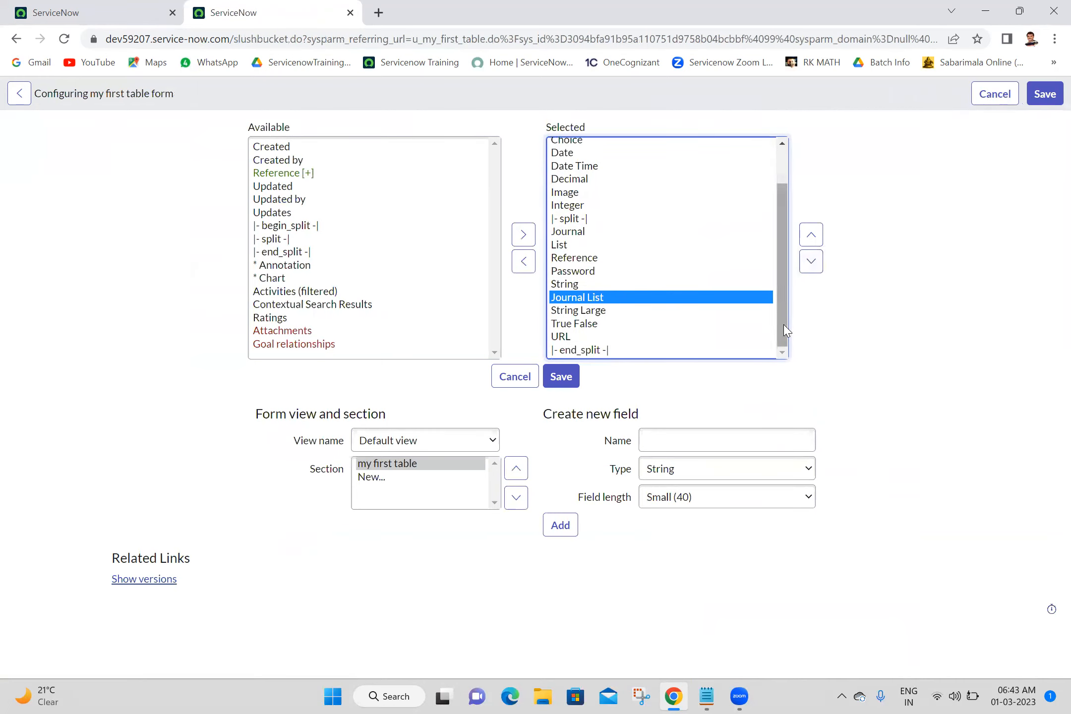
left_click(810, 267)
left_click(810, 267)
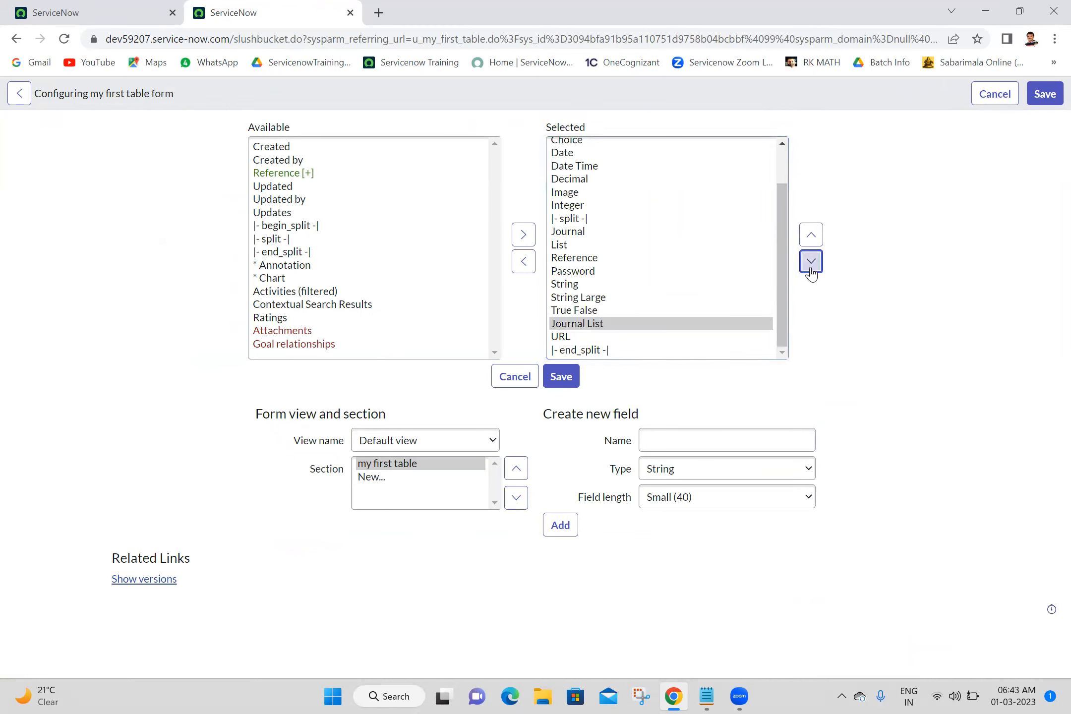
left_click(811, 267)
Move the split marker down between URL and Journal List, then save the form layout.
left_click(575, 219)
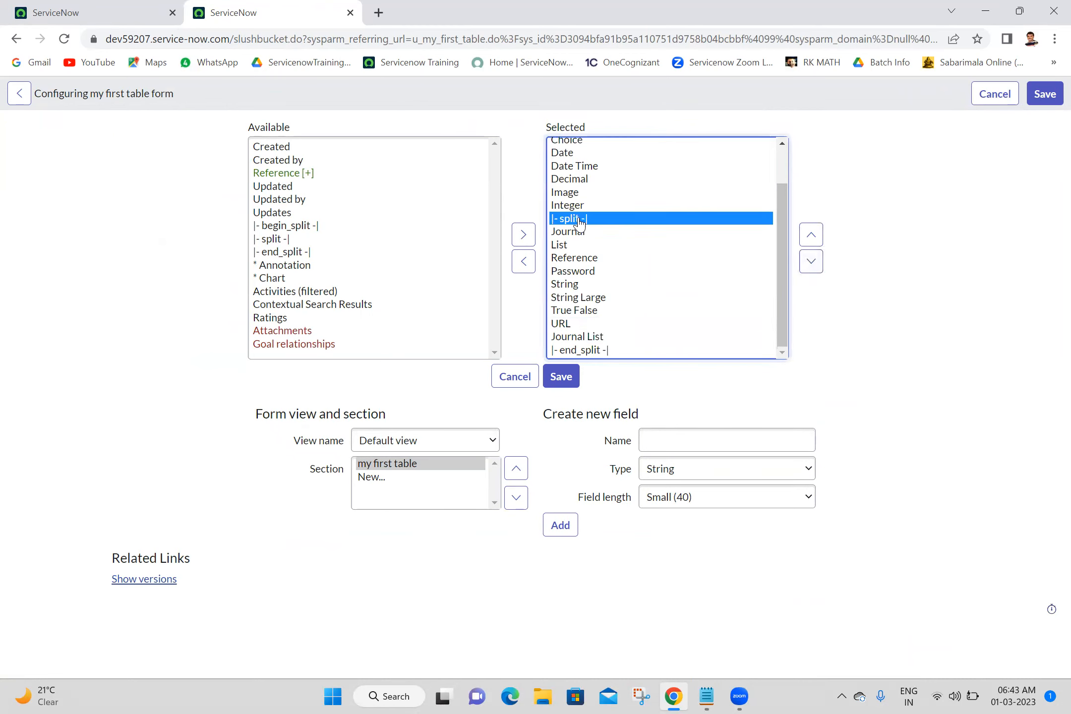
left_click(813, 268)
left_click(813, 268)
left_click(813, 268)
left_click(813, 268)
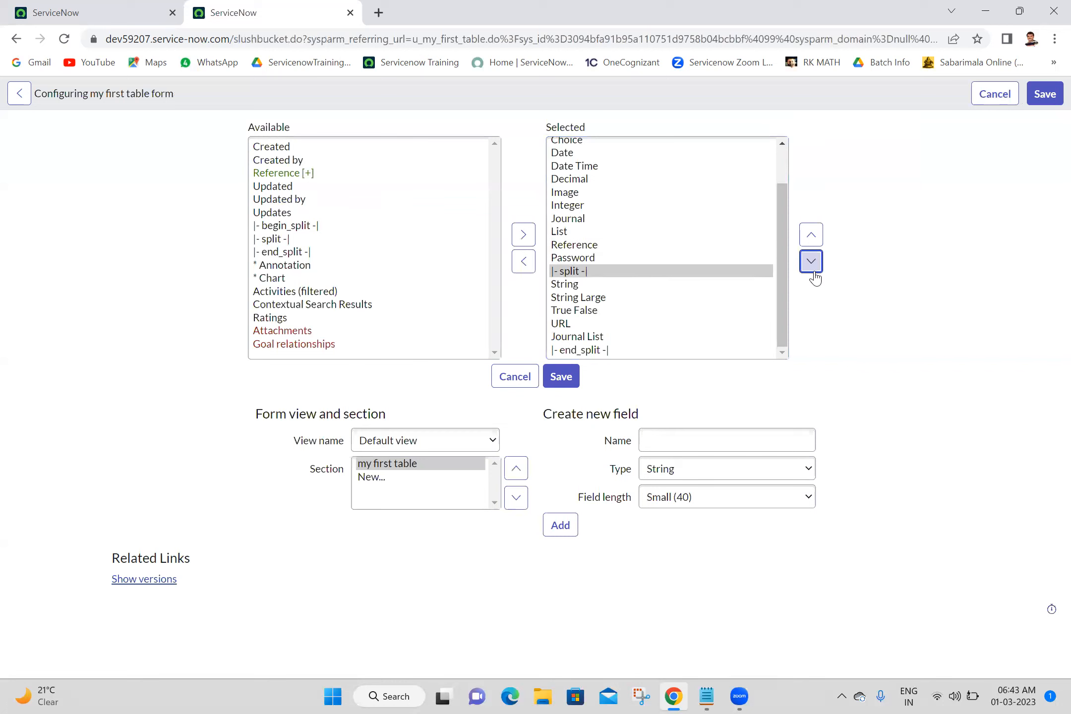
left_click(812, 267)
left_click(812, 268)
left_click(812, 268)
left_click(811, 262)
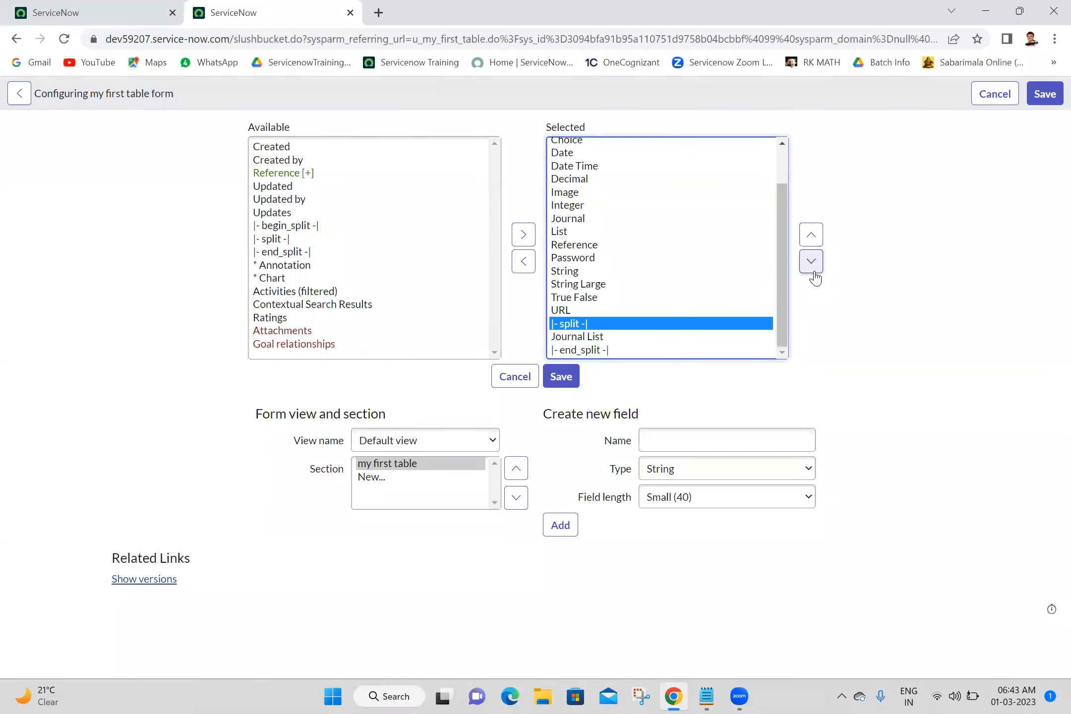
left_click(561, 389)
left_click(562, 382)
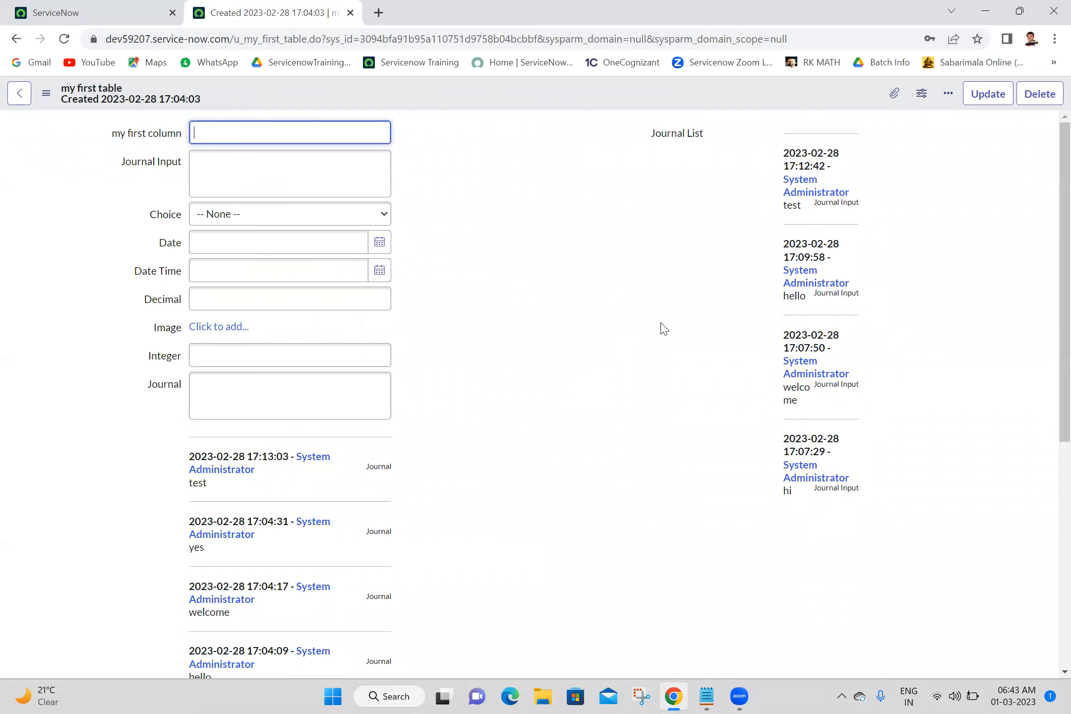
Scroll through the rearranged form to review the Journal and Journal List sections.
scroll(1047, 509, "down", 5)
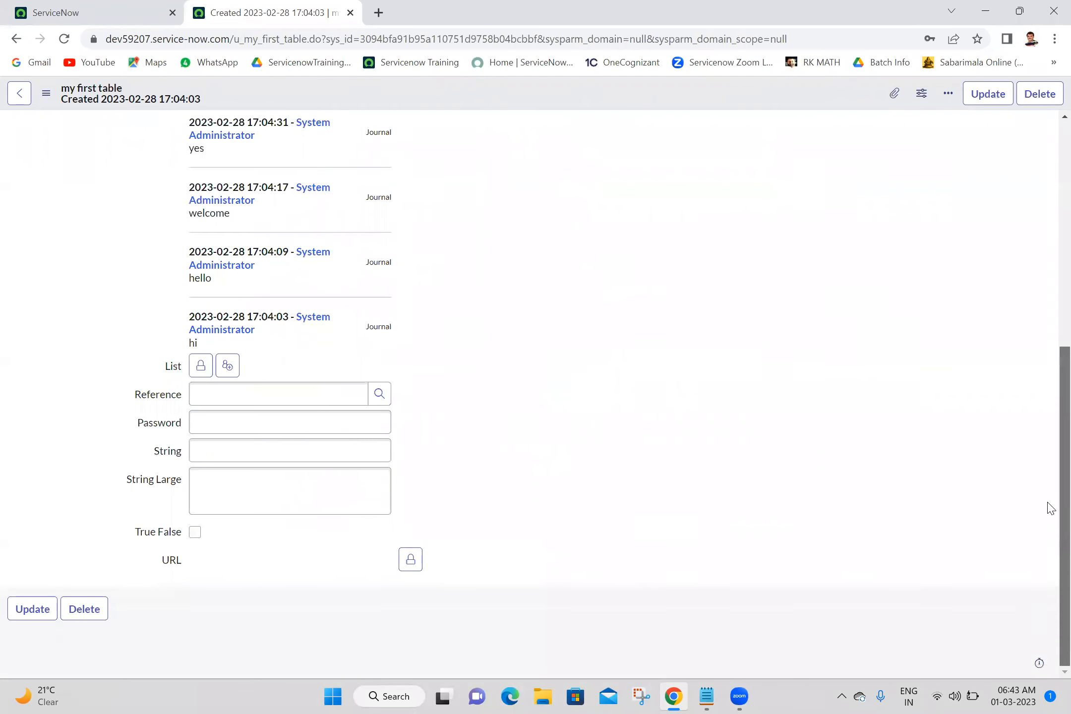
scroll(1047, 510, "up", 5)
scroll(1047, 375, "down", 3)
scroll(1047, 291, "up", 3)
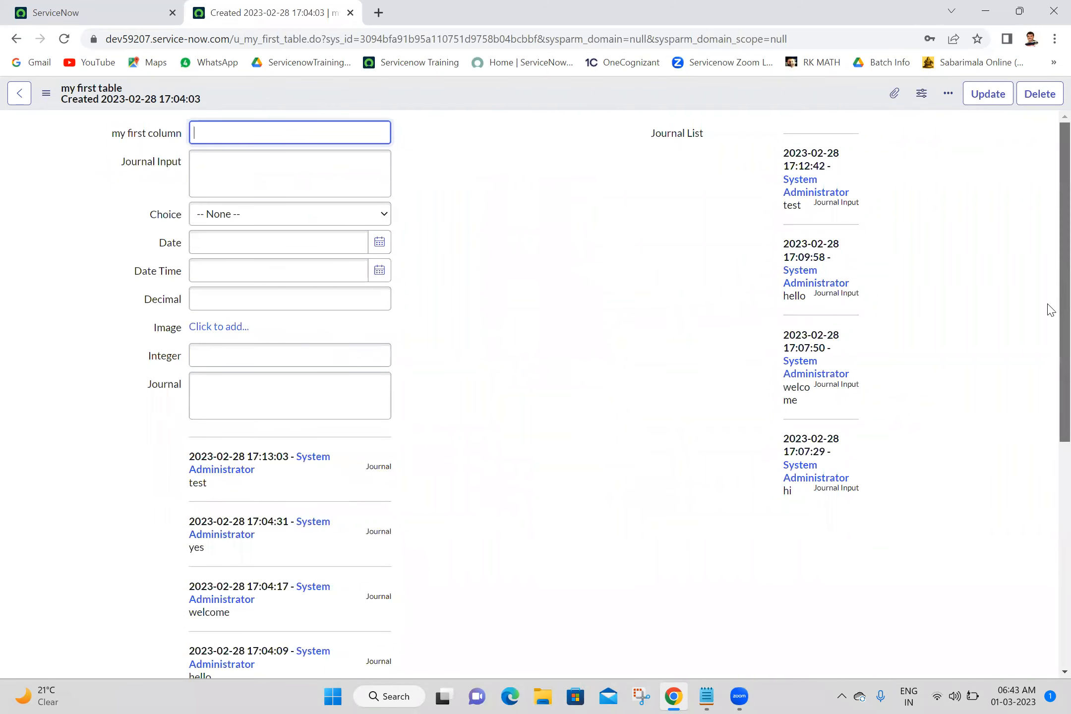
scroll(1046, 306, "down", 1)
left_click_drag(1047, 347, 1047, 556)
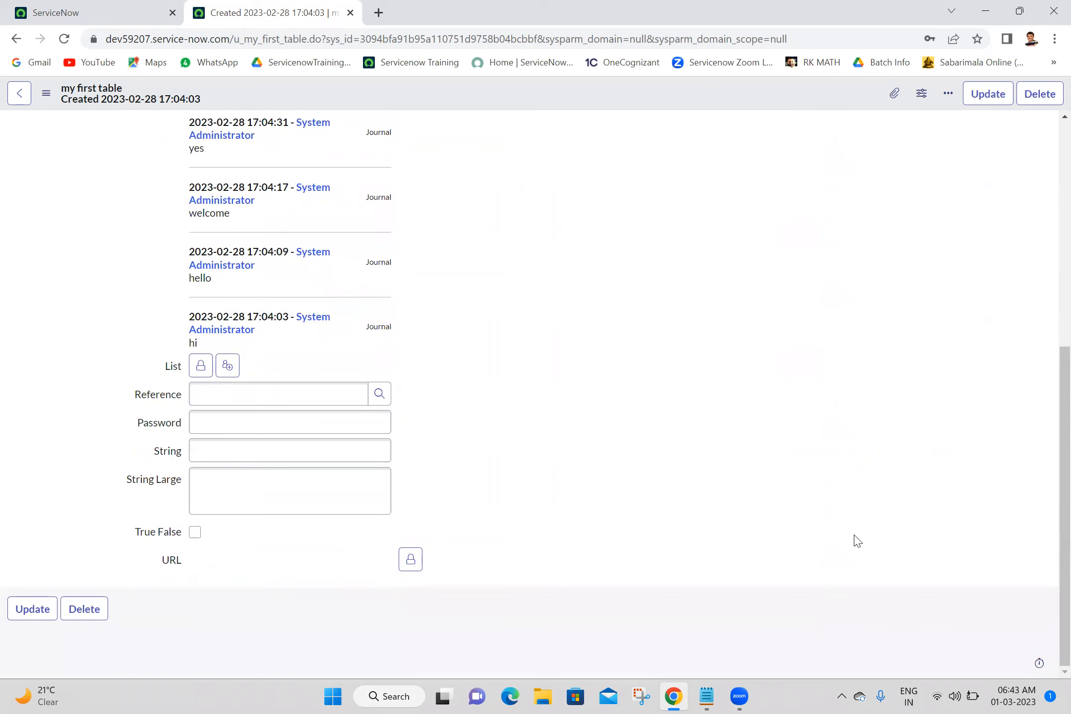
scroll(1047, 446, "up", 5)
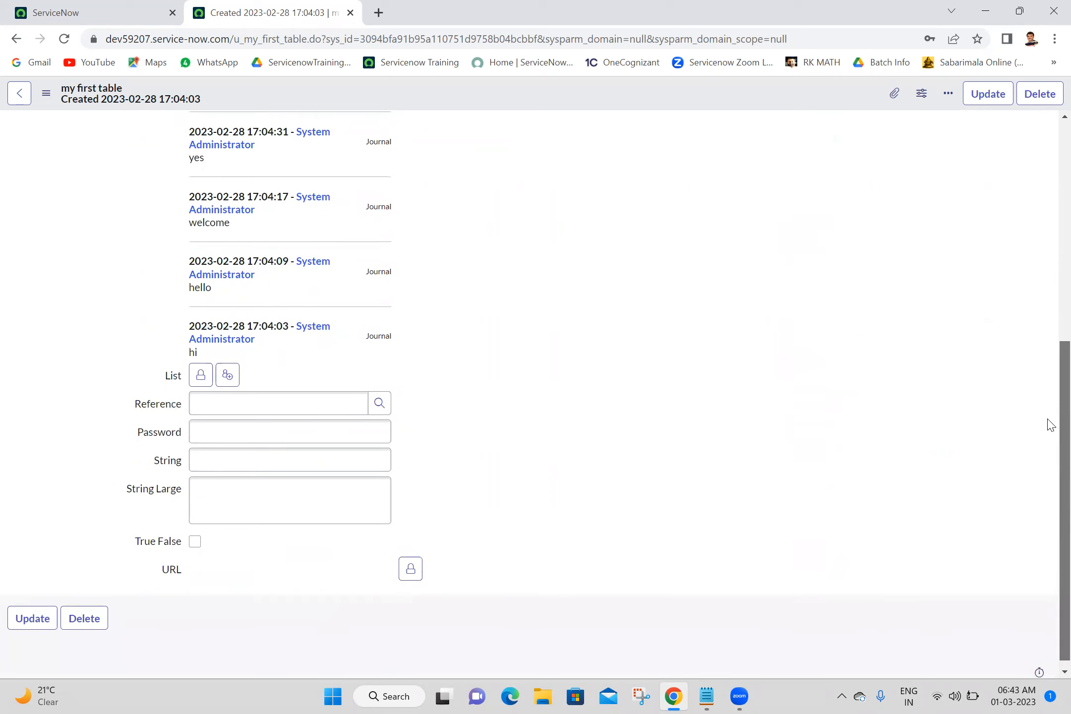
scroll(1050, 367, "down", 5)
scroll(1047, 397, "up", 5)
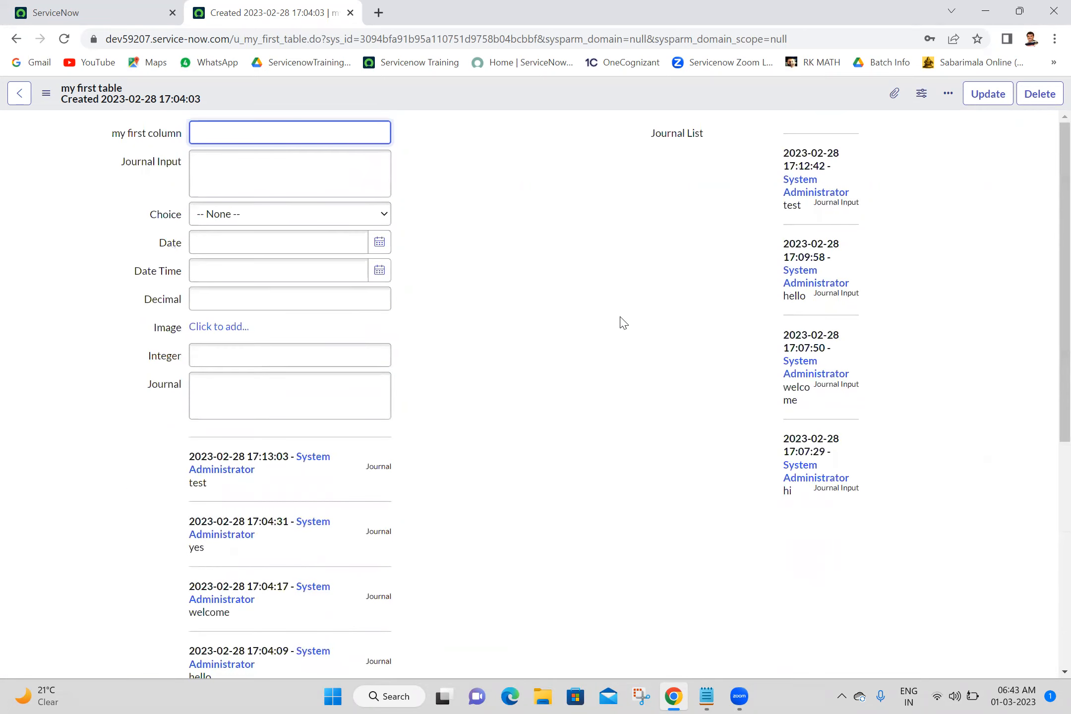
left_click_drag(639, 131, 877, 648)
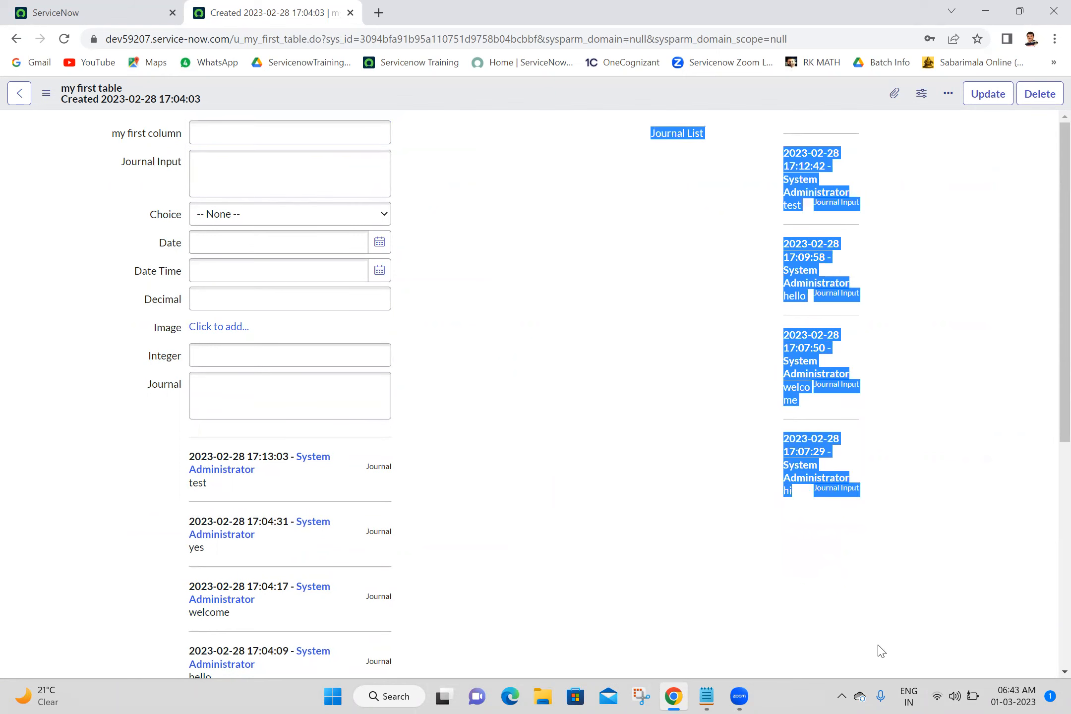
left_click(554, 284)
scroll(1049, 385, "down", 5)
scroll(1050, 538, "up", 5)
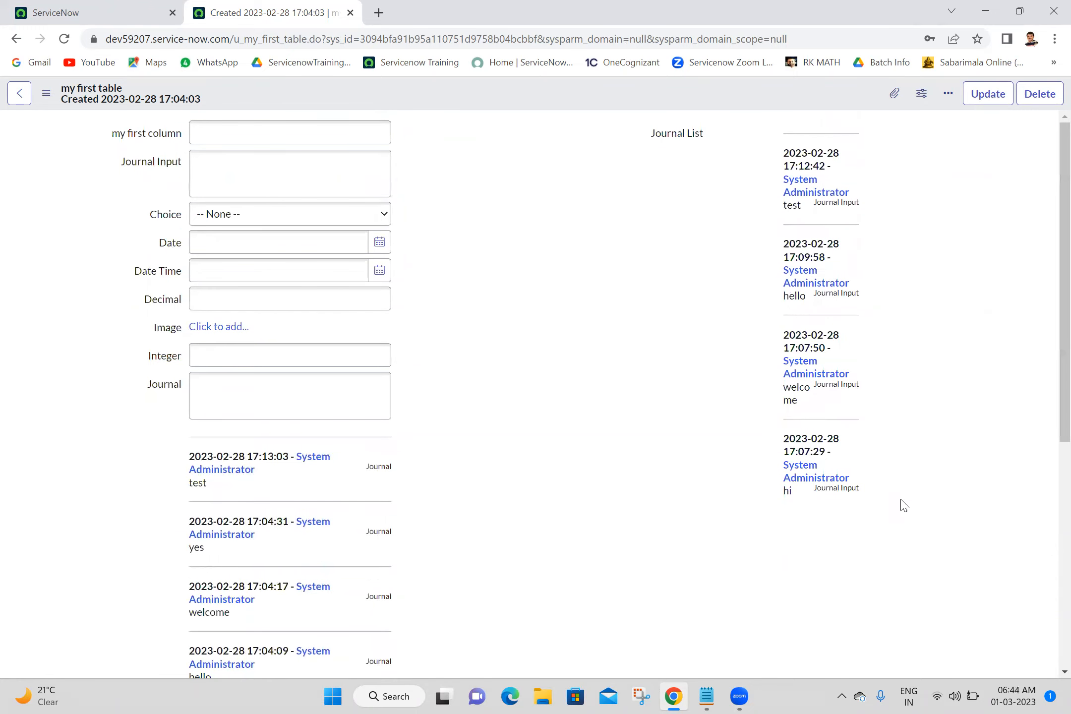
left_click(267, 179)
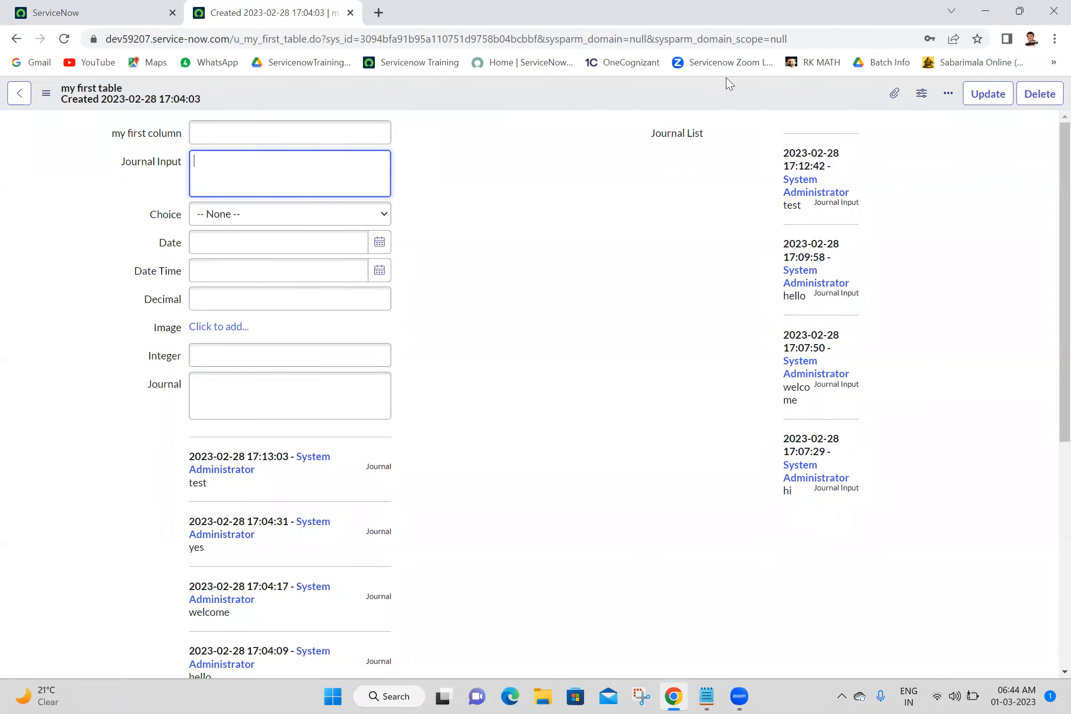
scroll(1050, 554, "down", 6)
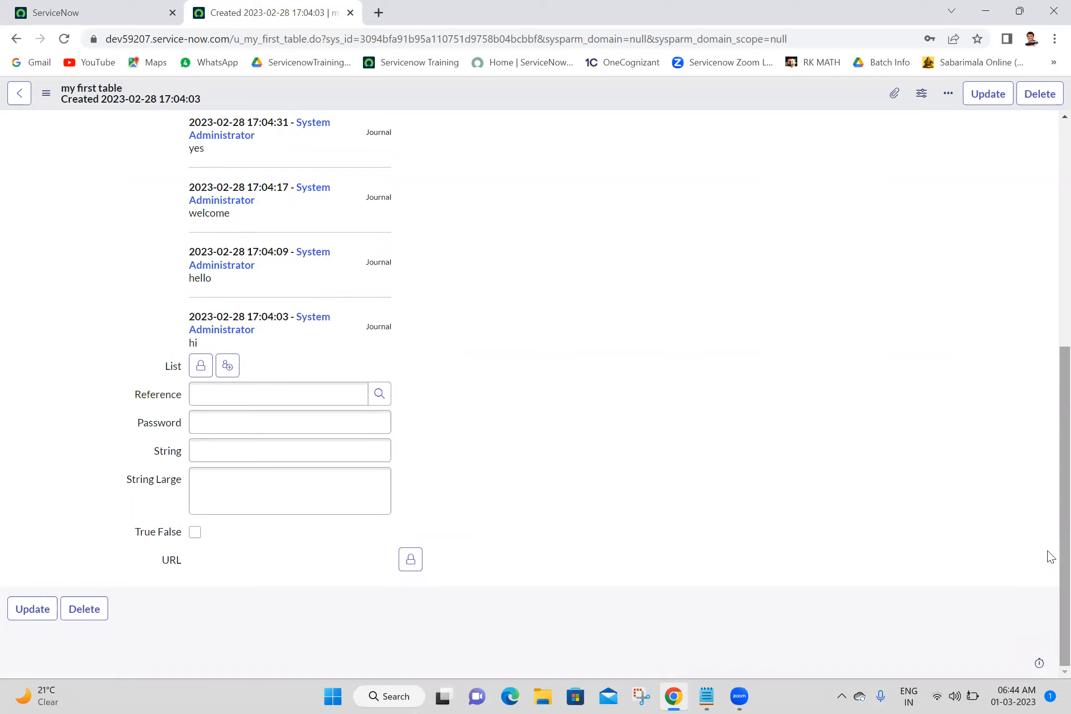
scroll(1047, 501, "up", 8)
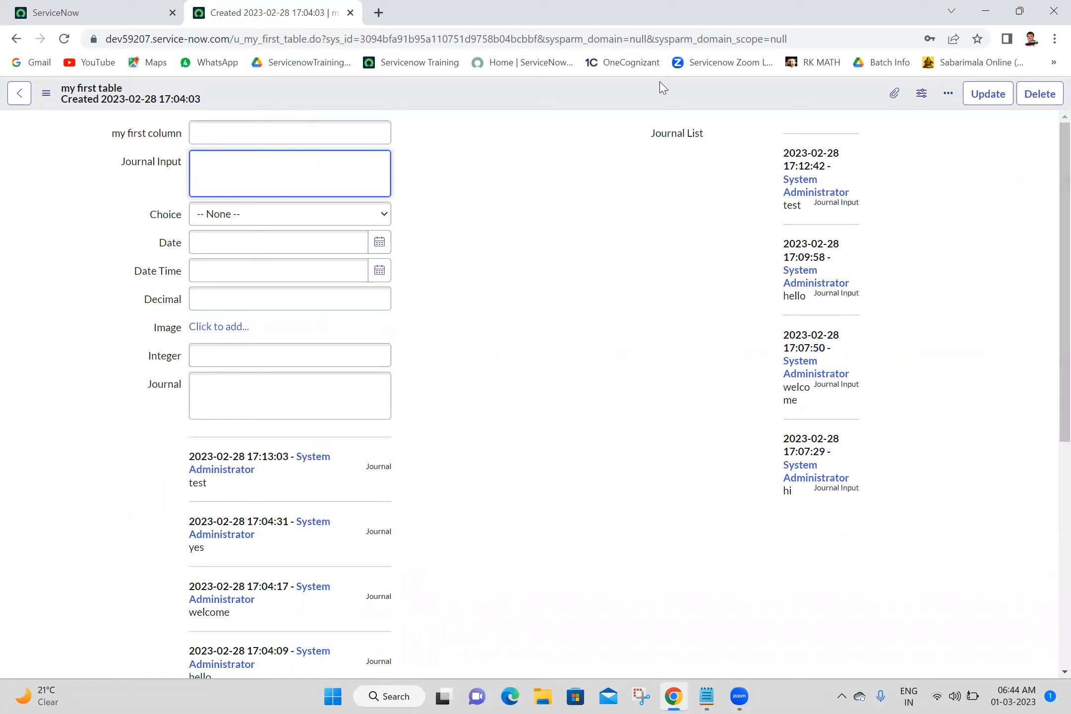
Open the form layout and add an Annotation to the selected fields.
right_click(553, 91)
left_click(471, 113)
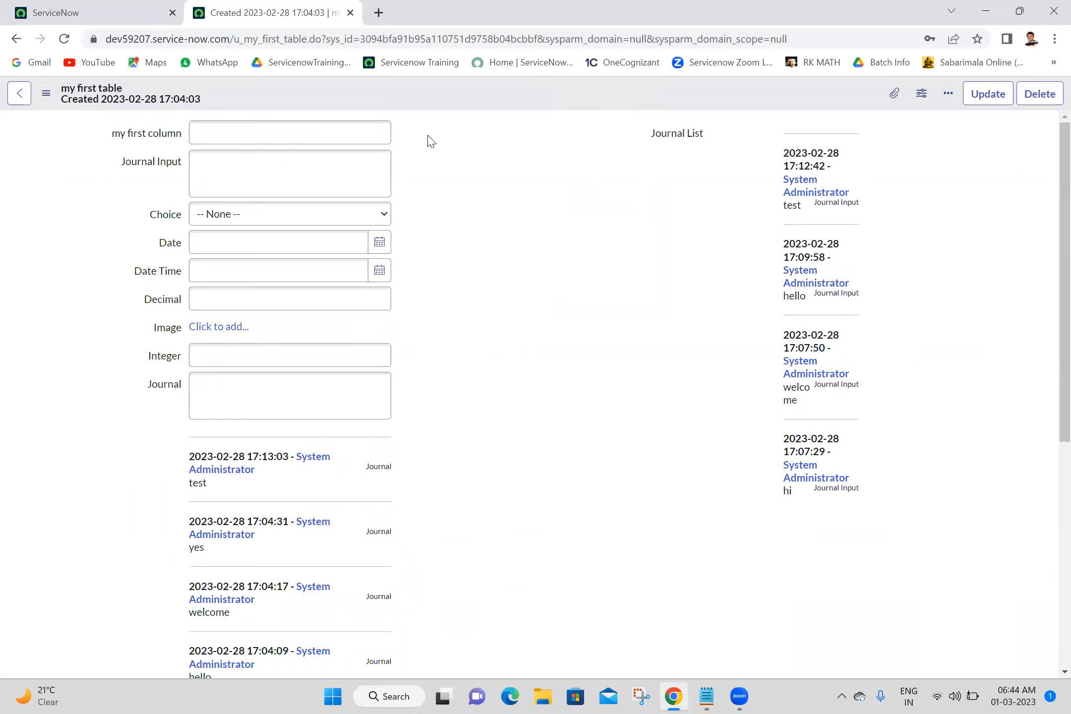
right_click(470, 90)
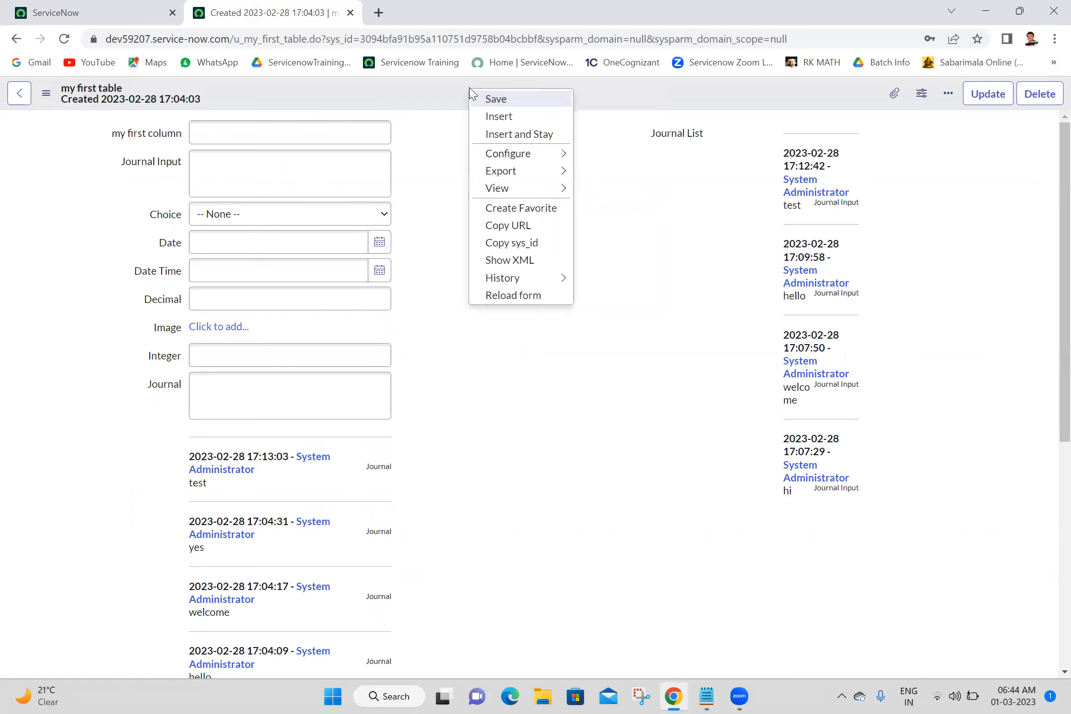
mouse_move(502, 168)
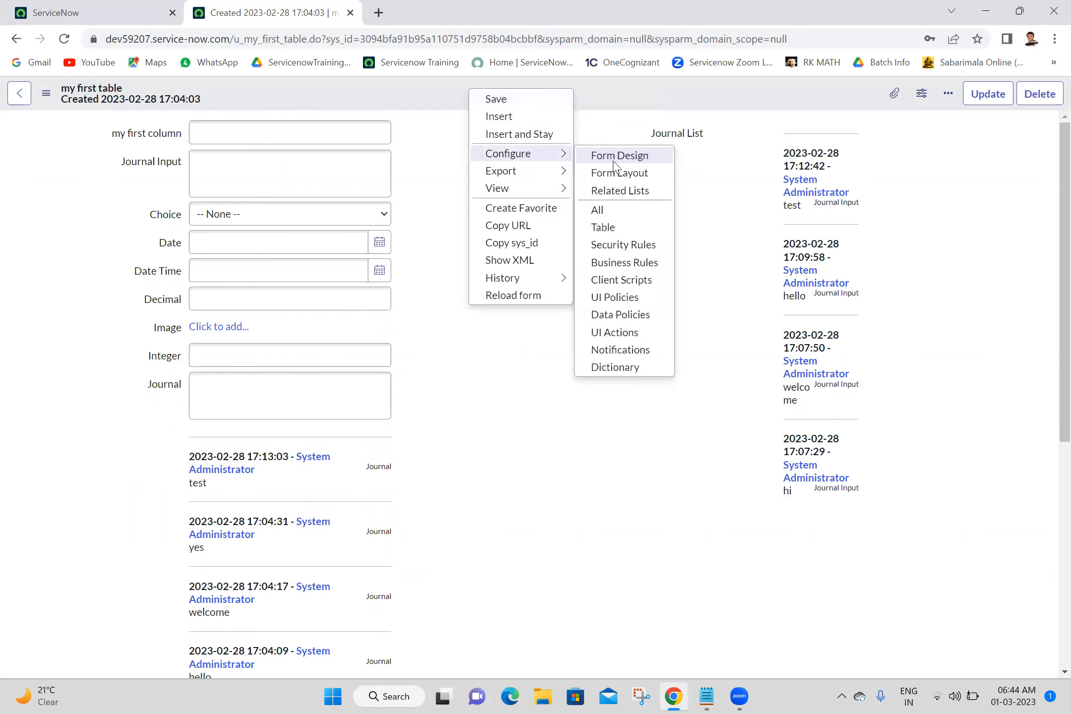
left_click(618, 174)
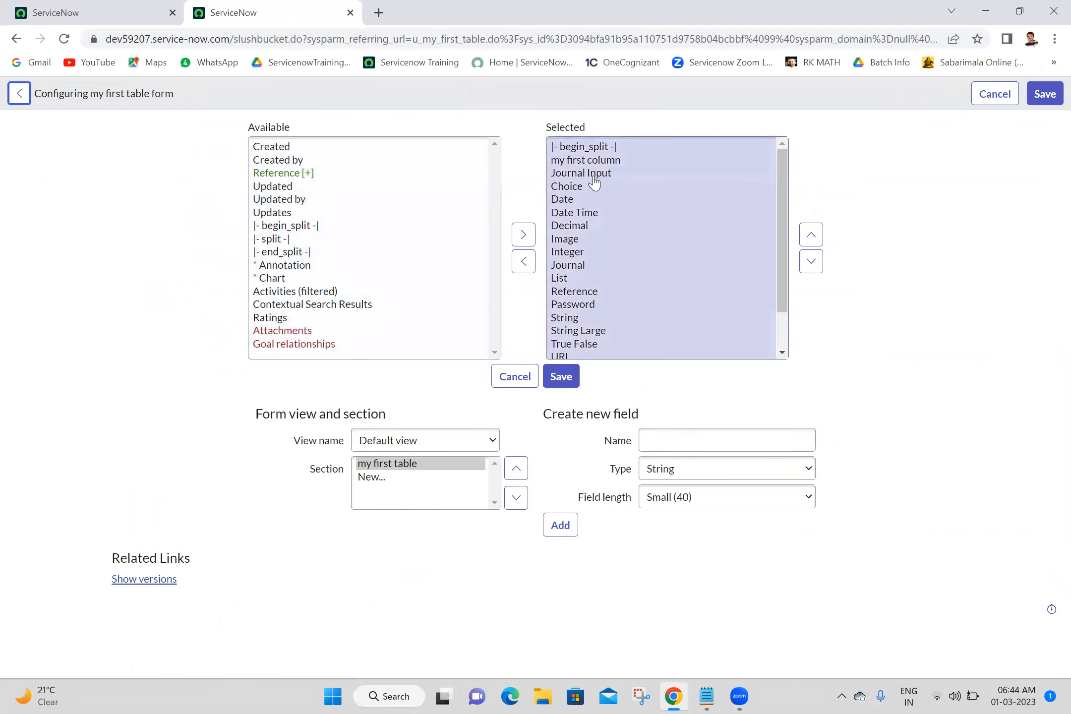
left_click(300, 266)
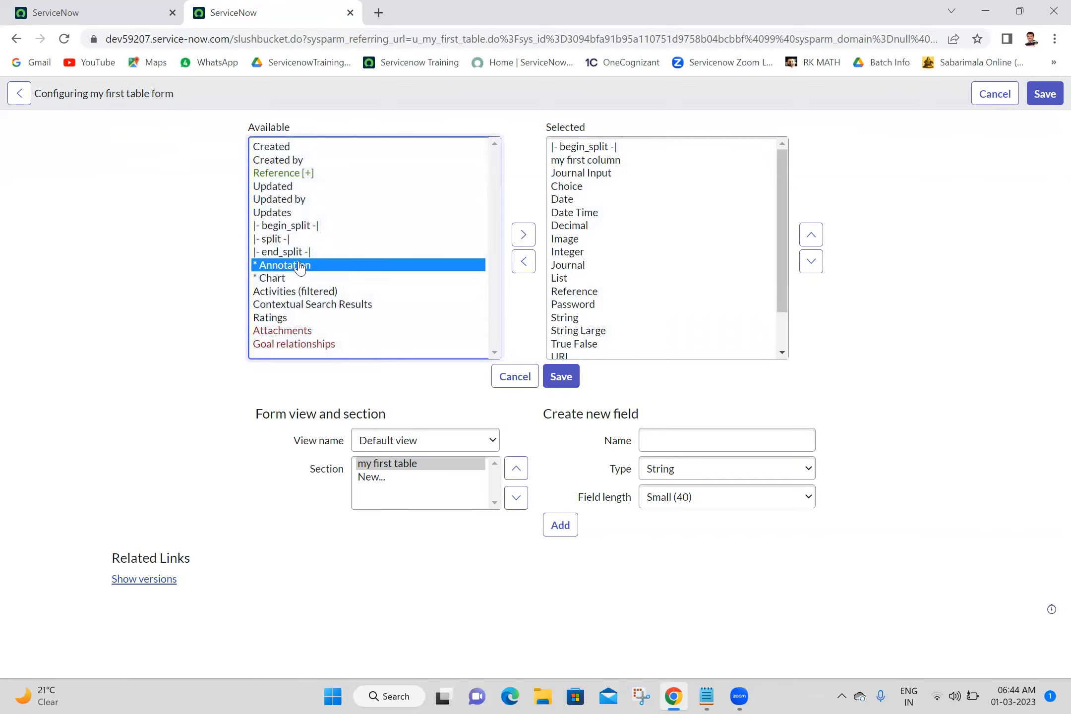
left_click(524, 233)
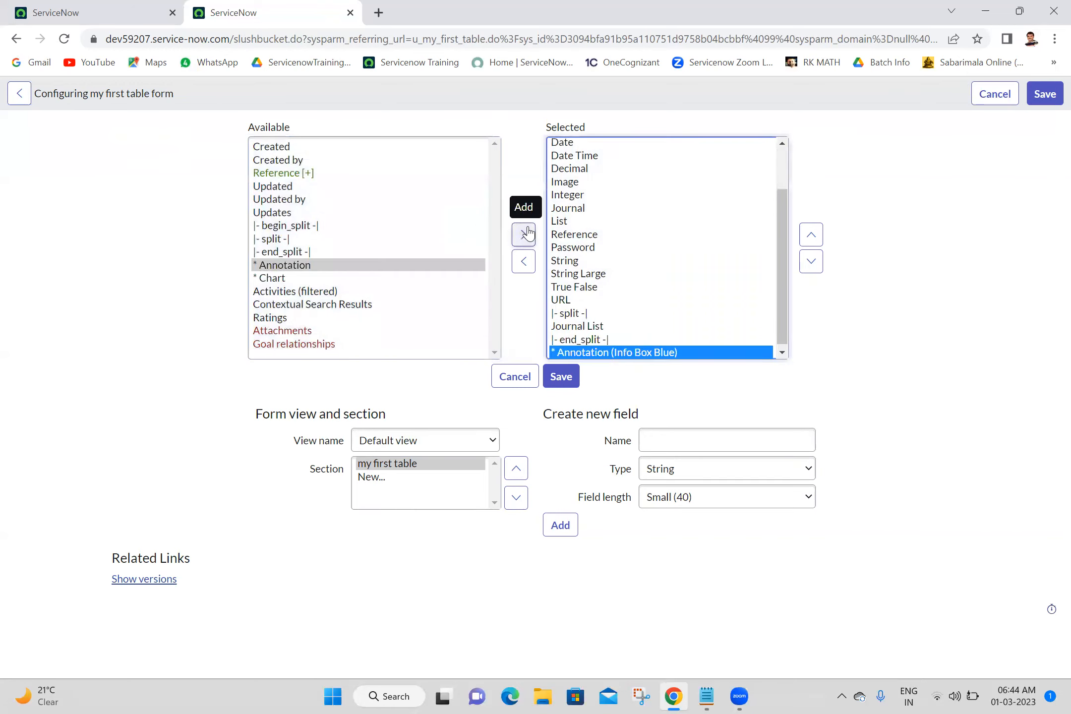
Move the Annotation to the top of the selected field list.
left_click(667, 241)
left_click(667, 241)
double_click(667, 241)
left_click(667, 242)
left_click(667, 241)
double_click(667, 241)
left_click(667, 241)
left_click(668, 242)
left_click(667, 241)
double_click(667, 242)
left_click(667, 242)
double_click(667, 242)
left_click(667, 242)
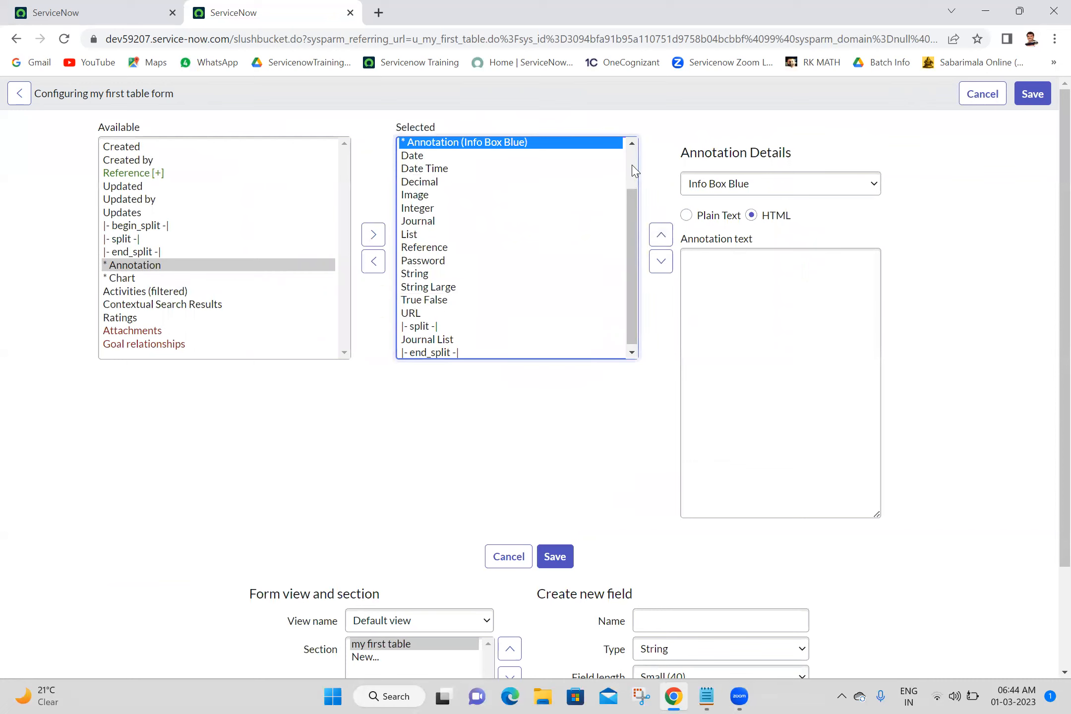
scroll(634, 171, "up", 1)
left_click(659, 236)
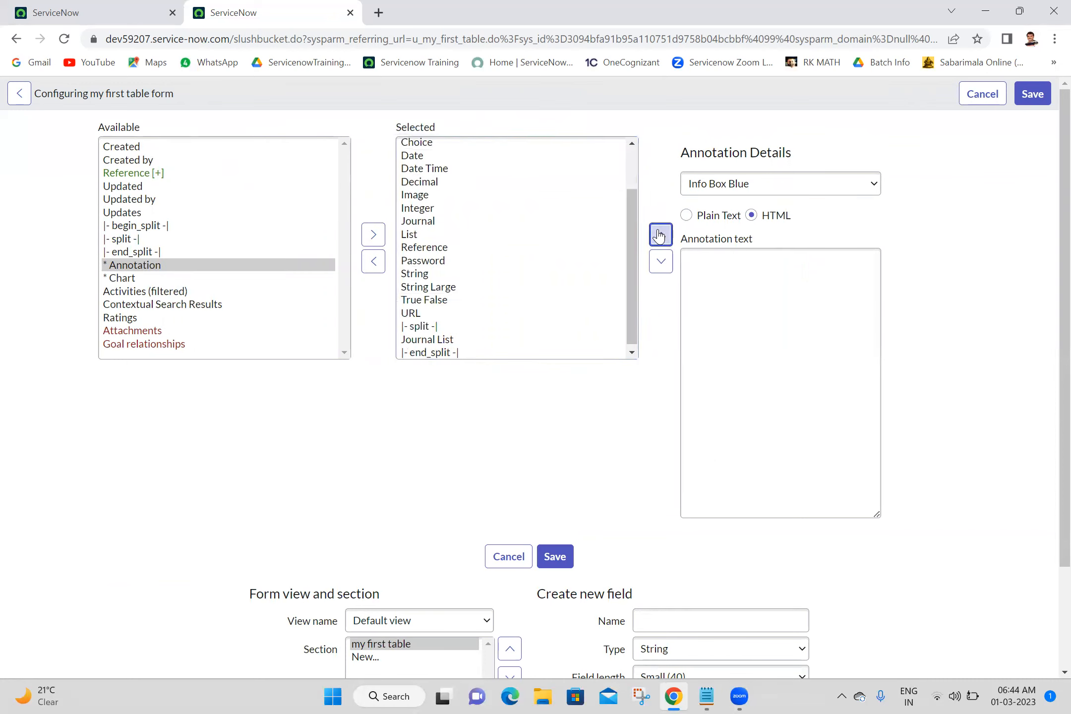
left_click(633, 170)
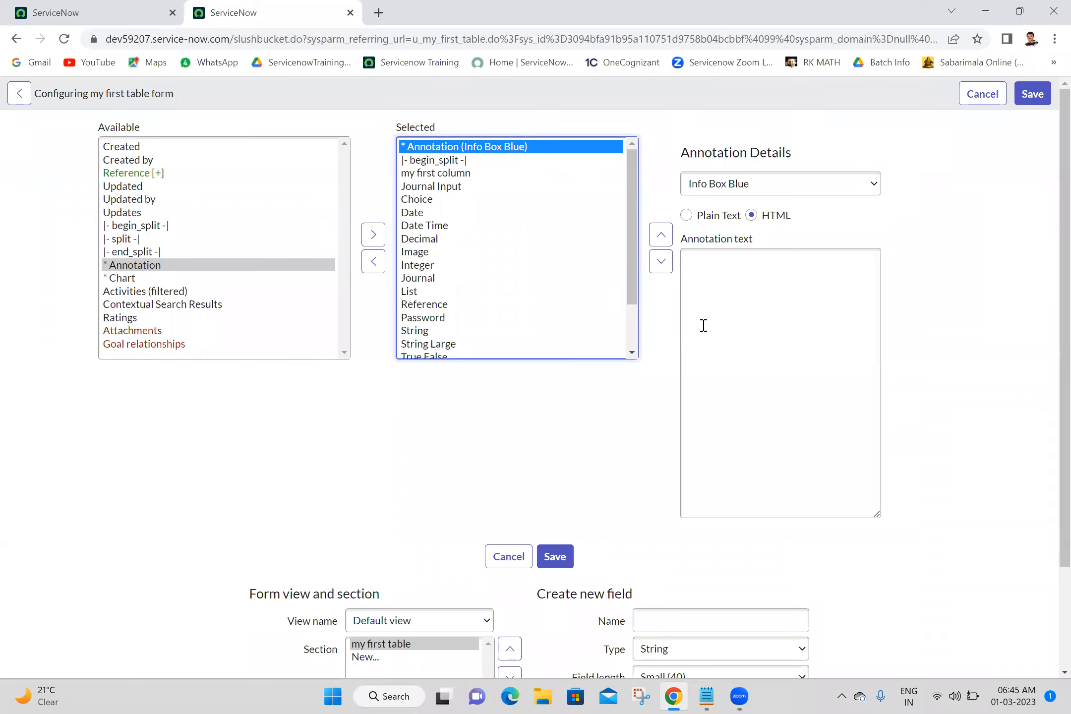
Set the annotation text to HTML <h3>My First Table Form</h3> and save the form layout.
left_click(714, 314)
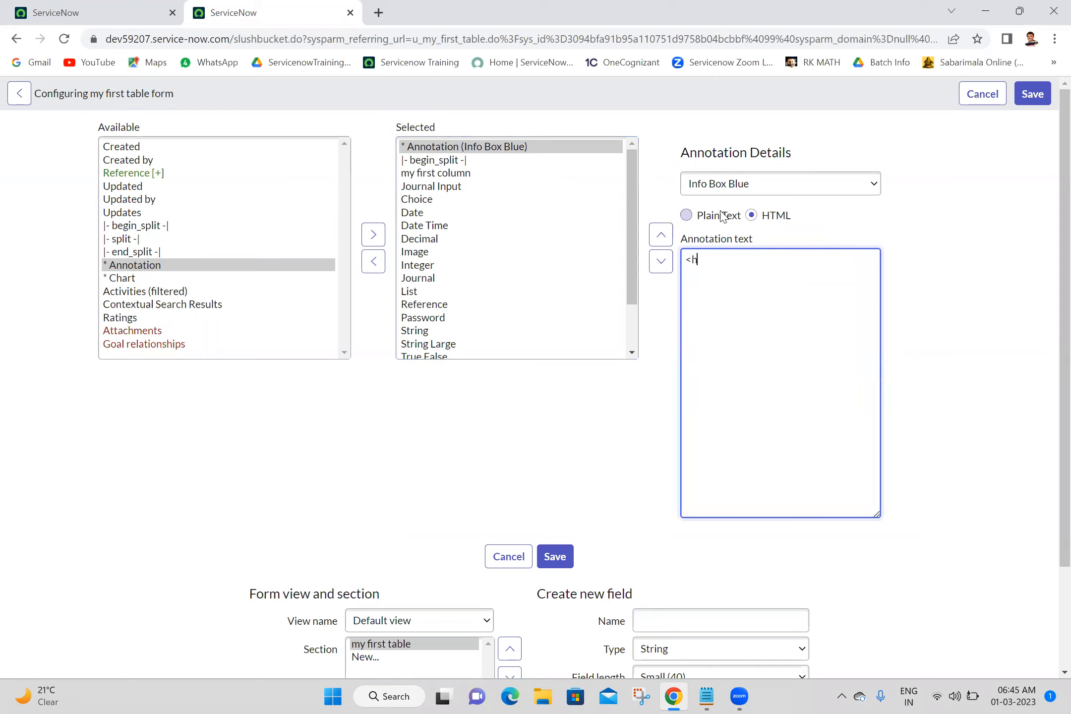
left_click(690, 216)
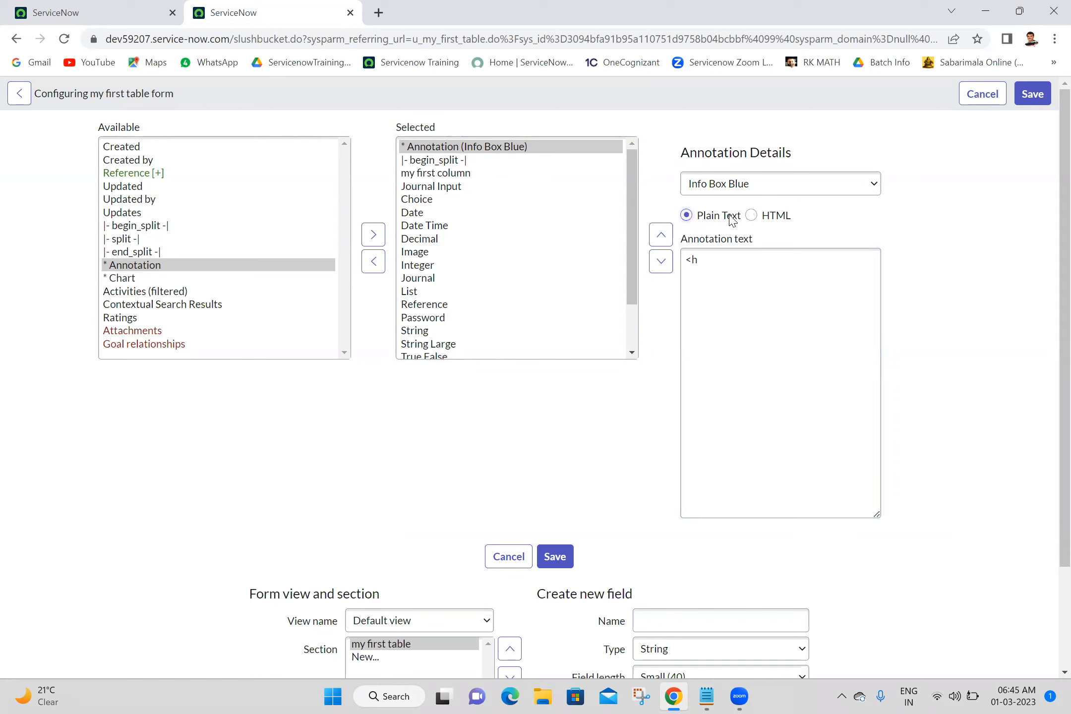
left_click(751, 215)
left_click(724, 256)
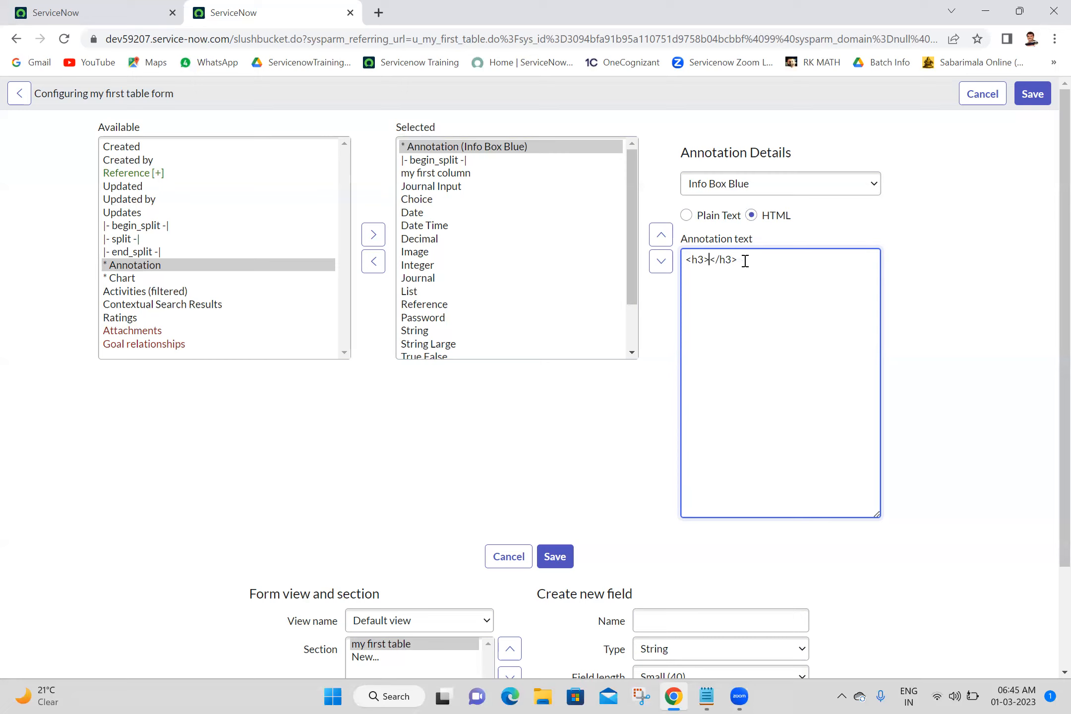
key("ctrl+a")
left_click(744, 260)
type("My First Table Form")
left_click(556, 557)
left_click_drag(708, 262, 684, 261)
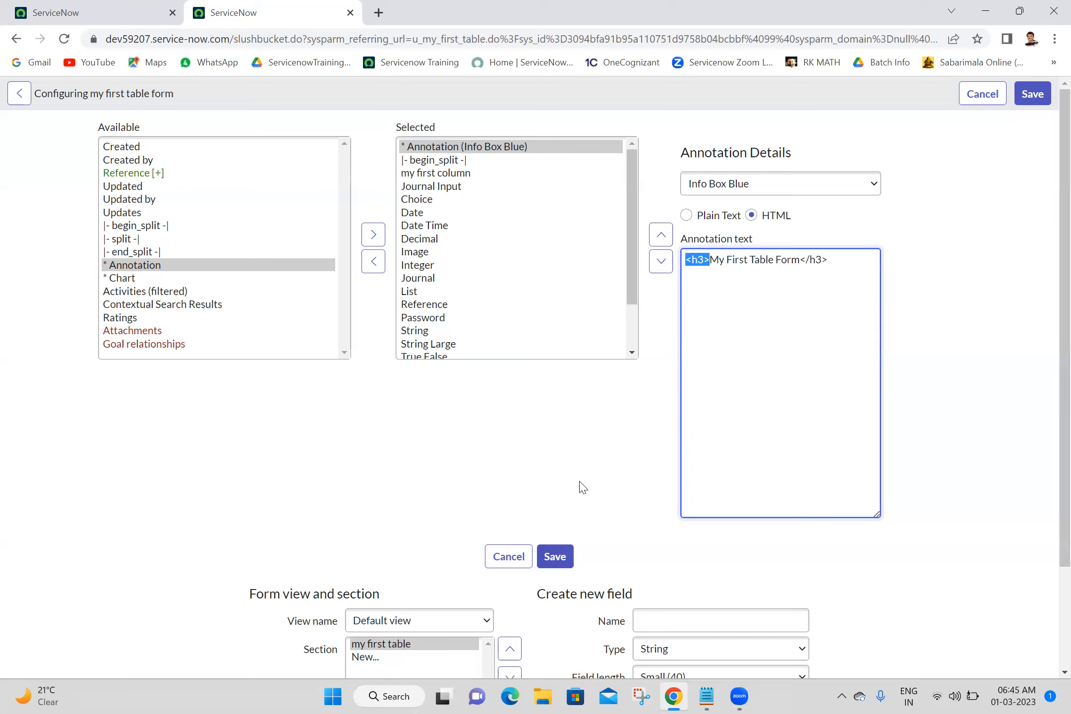
left_click(553, 561)
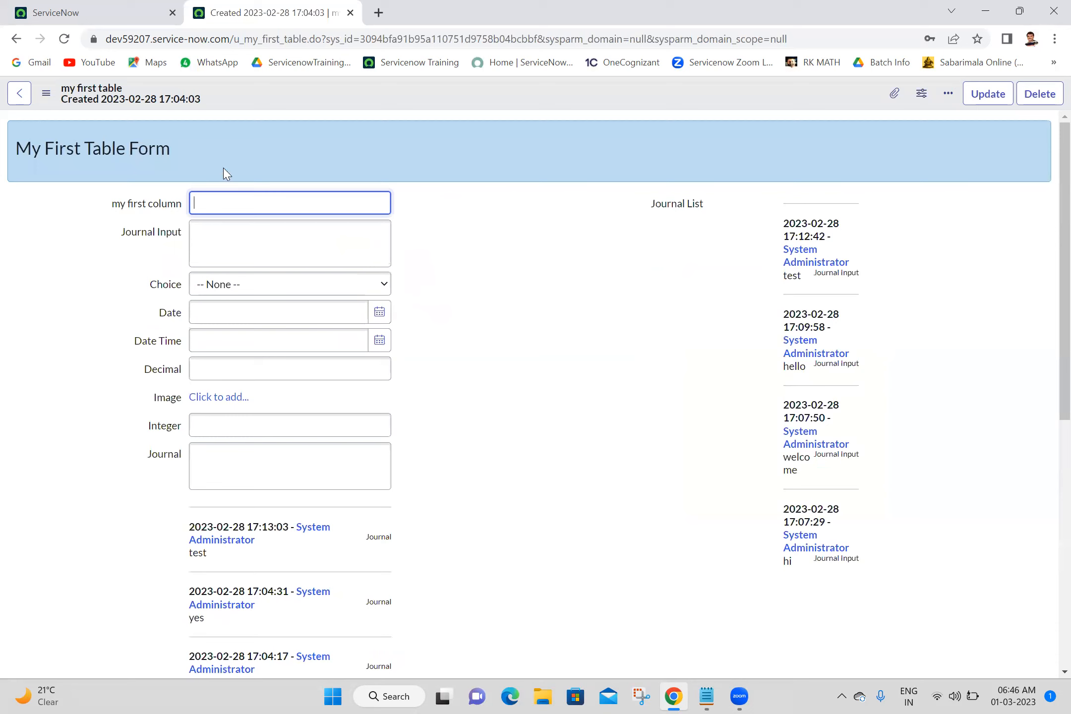
triple_click(88, 132)
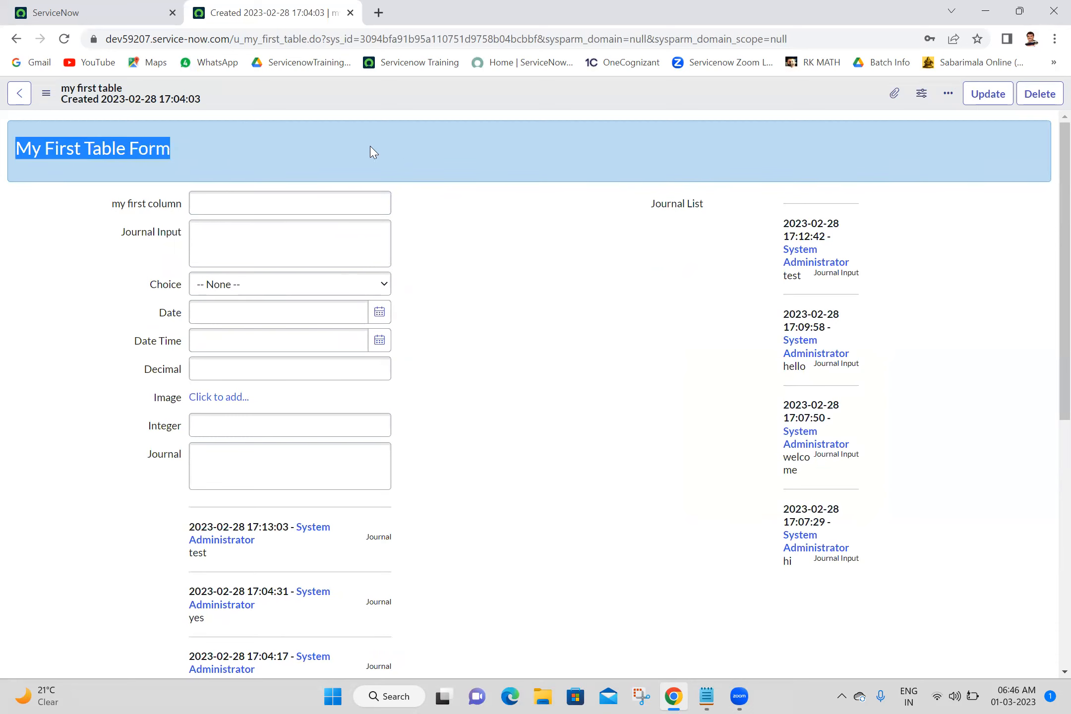
left_click(403, 161)
triple_click(117, 155)
left_click(328, 159)
triple_click(144, 155)
left_click(231, 123)
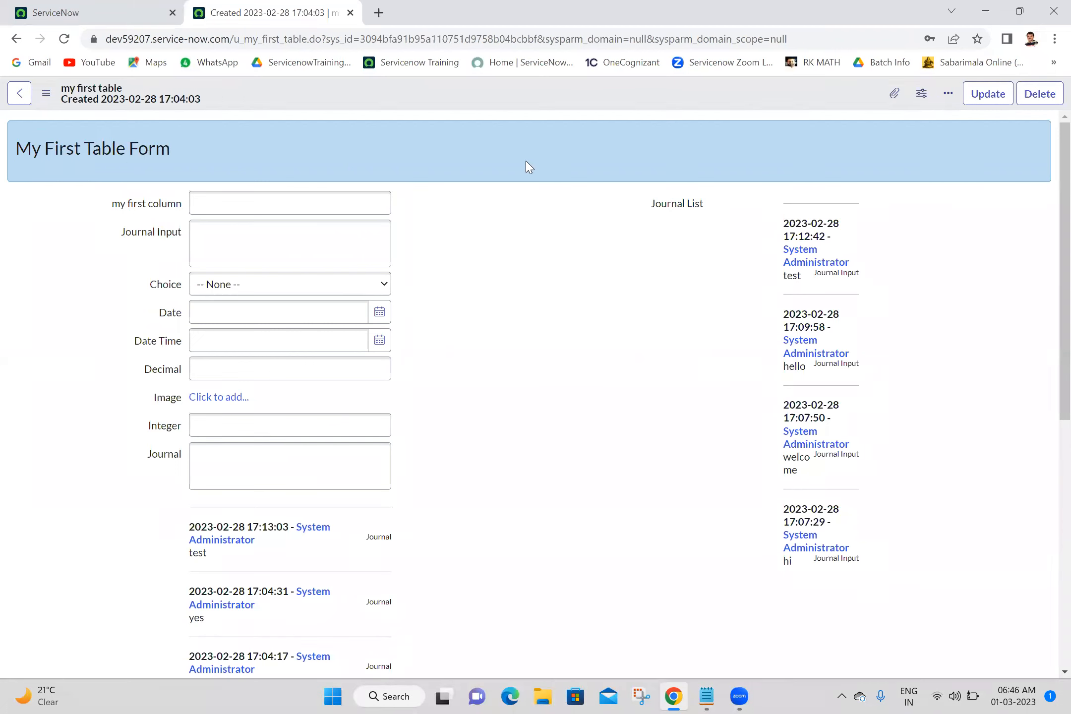
Reopen the form layout and add style="text-align:center;color:red;font-size:bold" to the annotation's h3 tag, then save.
right_click(484, 99)
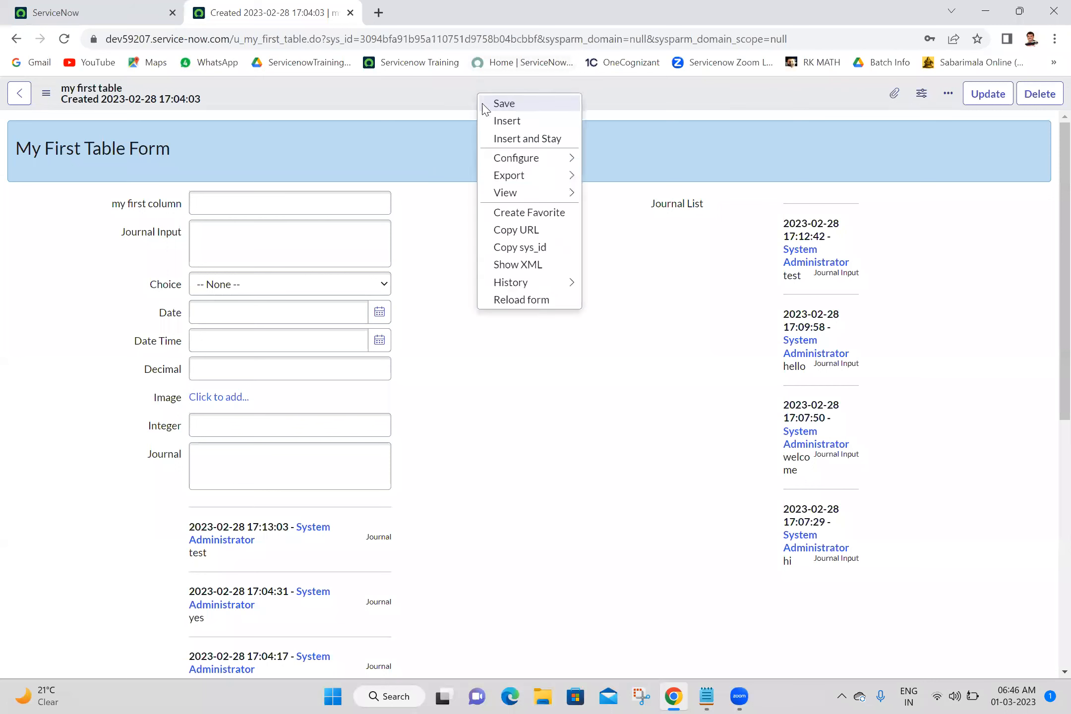
mouse_move(569, 161)
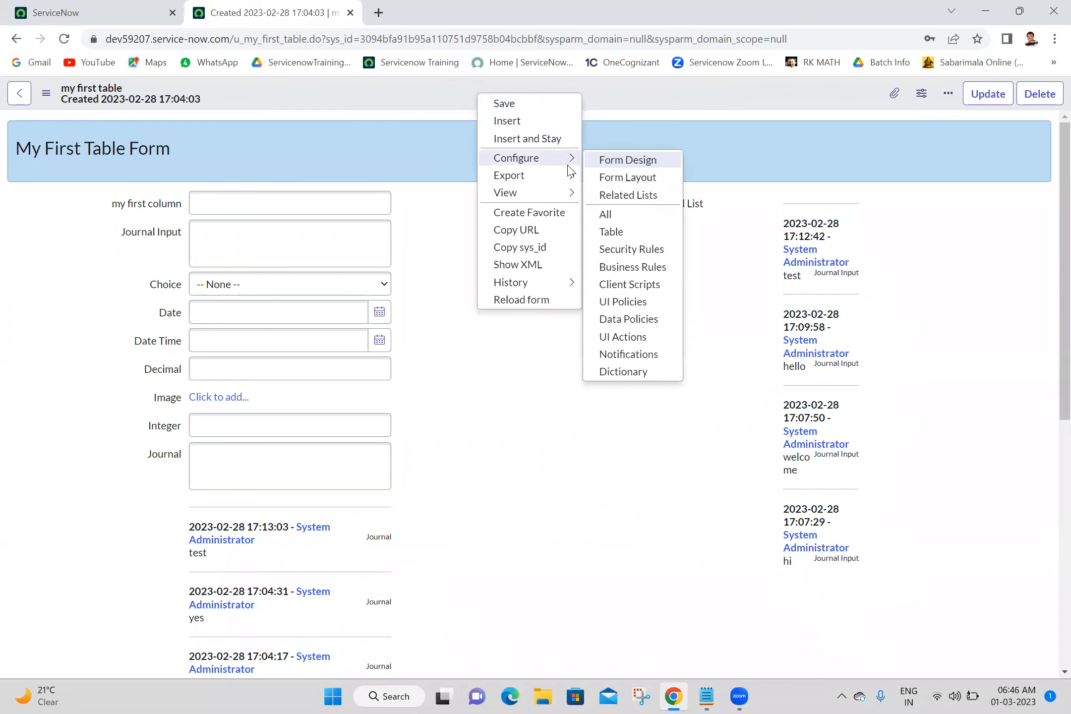
left_click(623, 177)
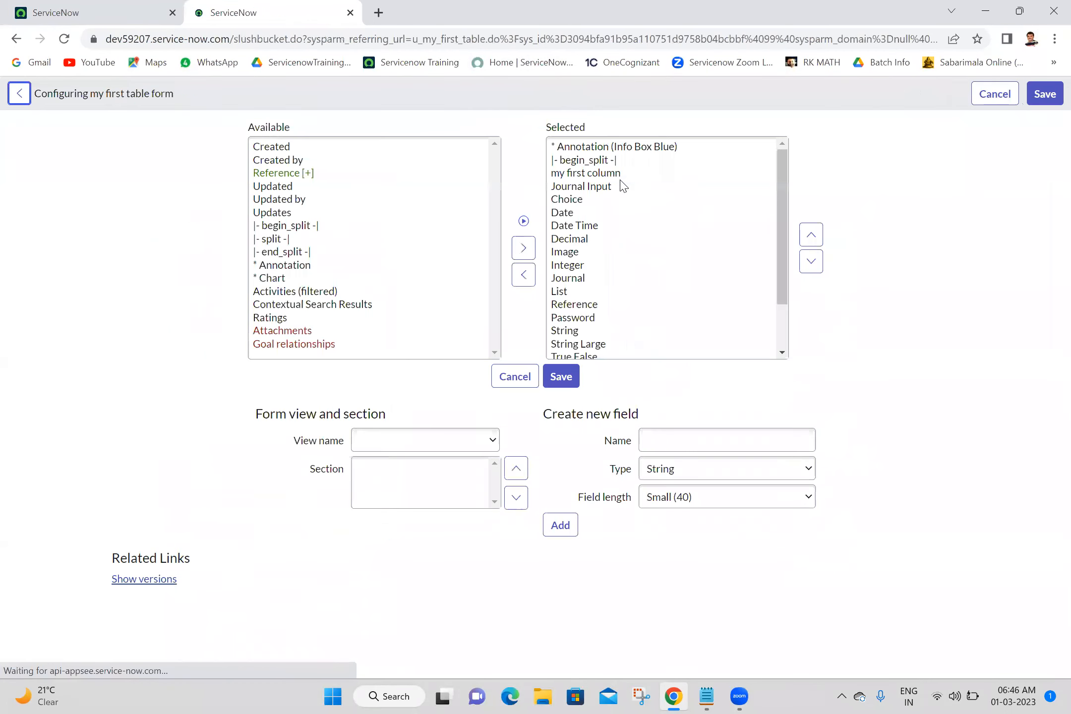
left_click(599, 147)
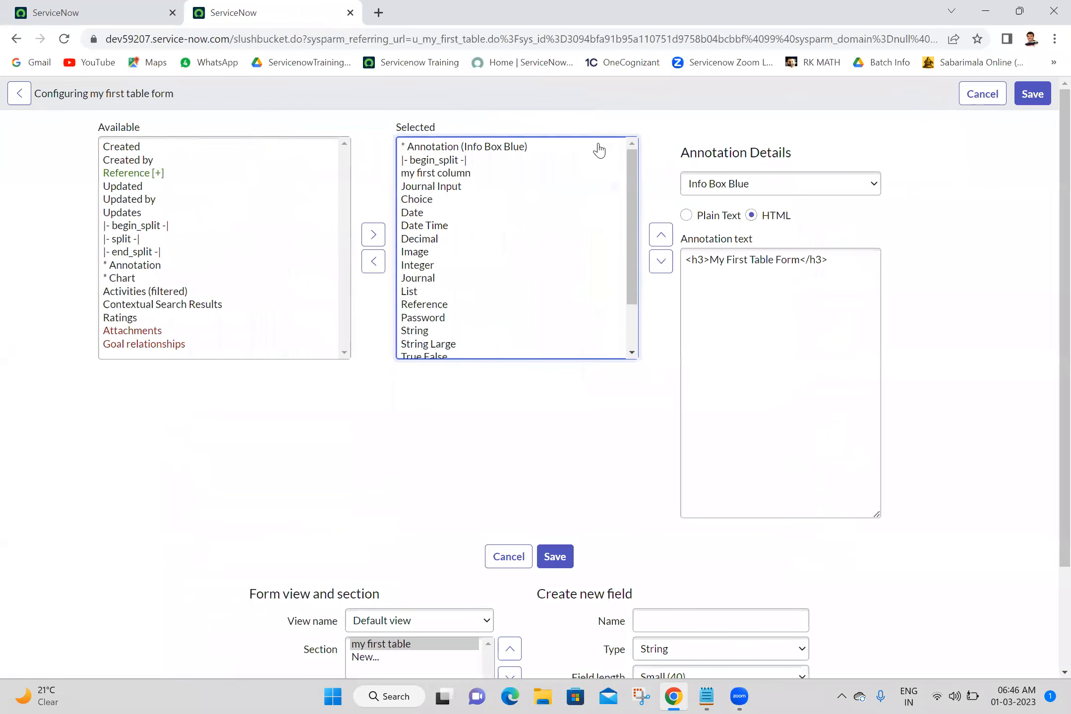
left_click(704, 258)
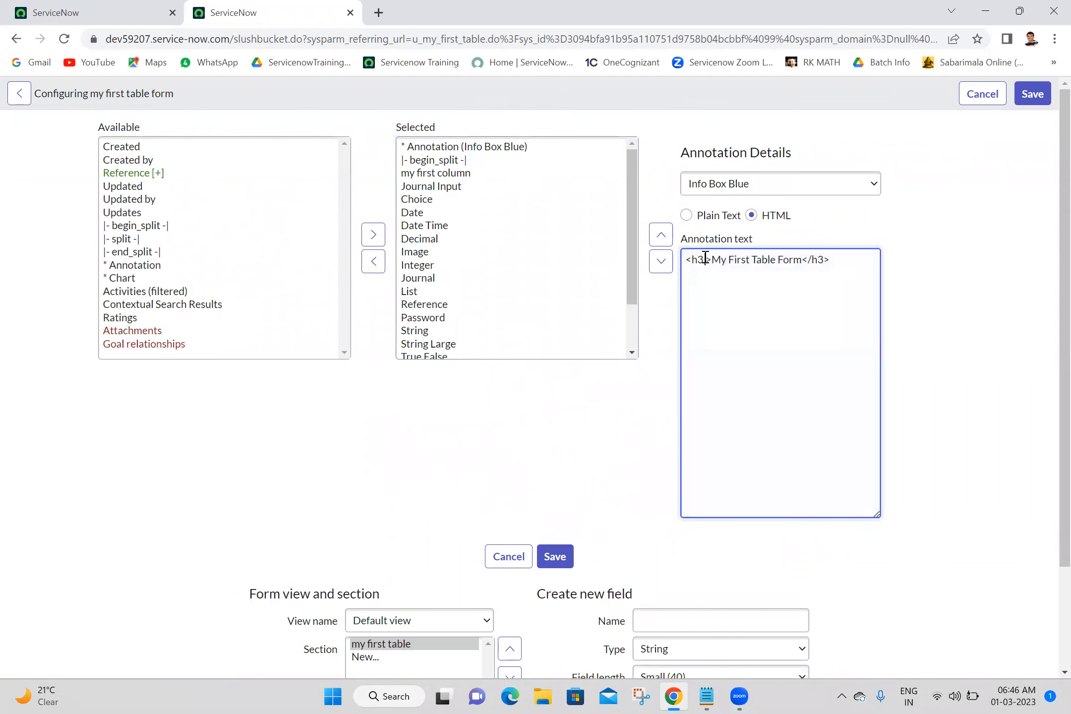
type("style")
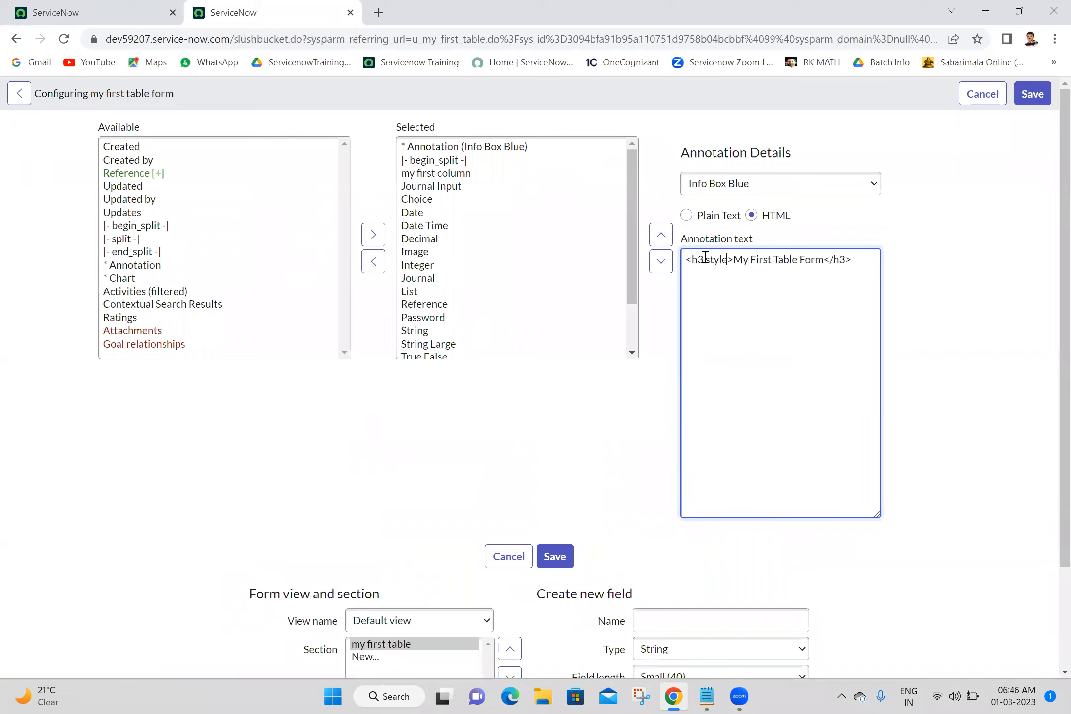
type("=\"\"")
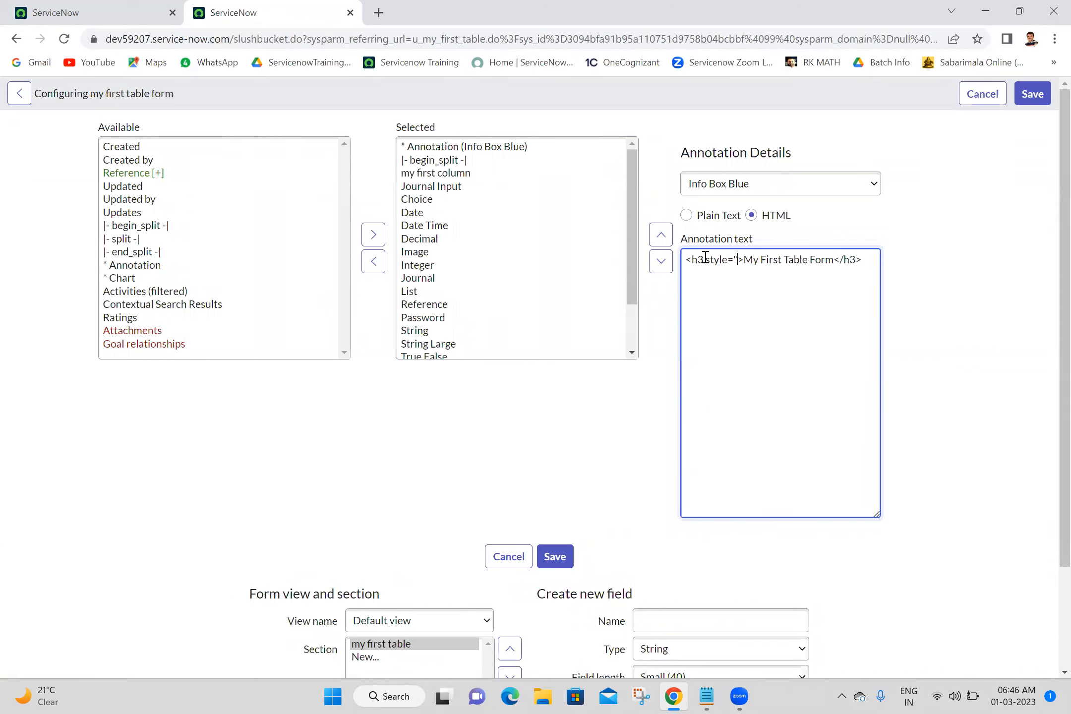
type("text")
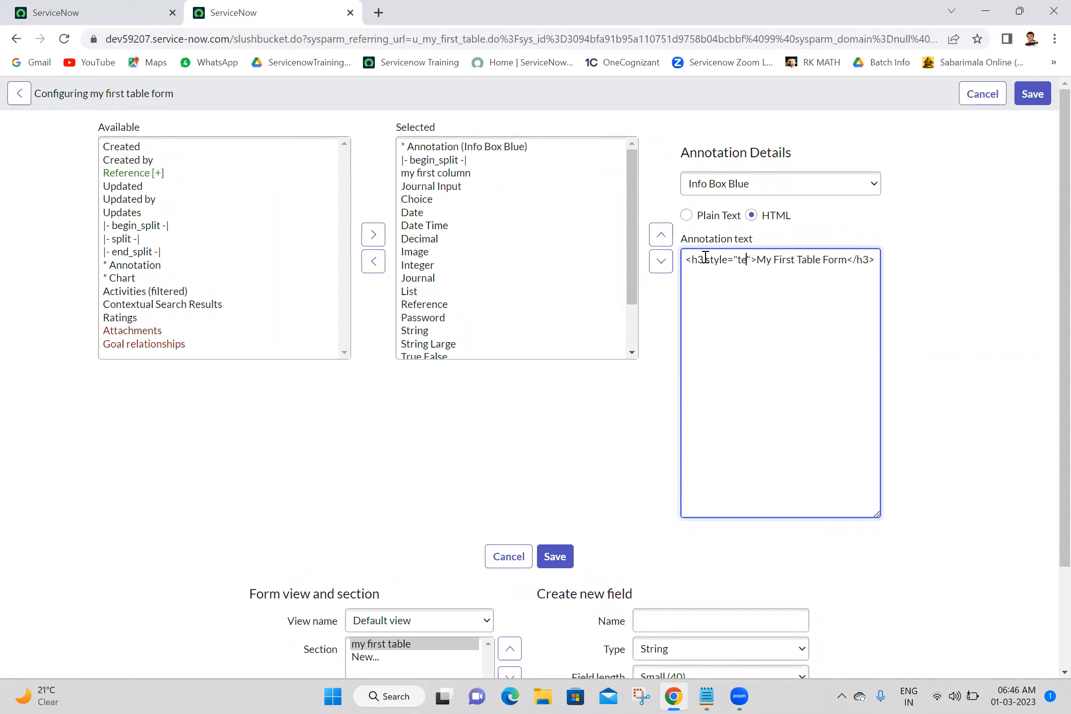
type("-align")
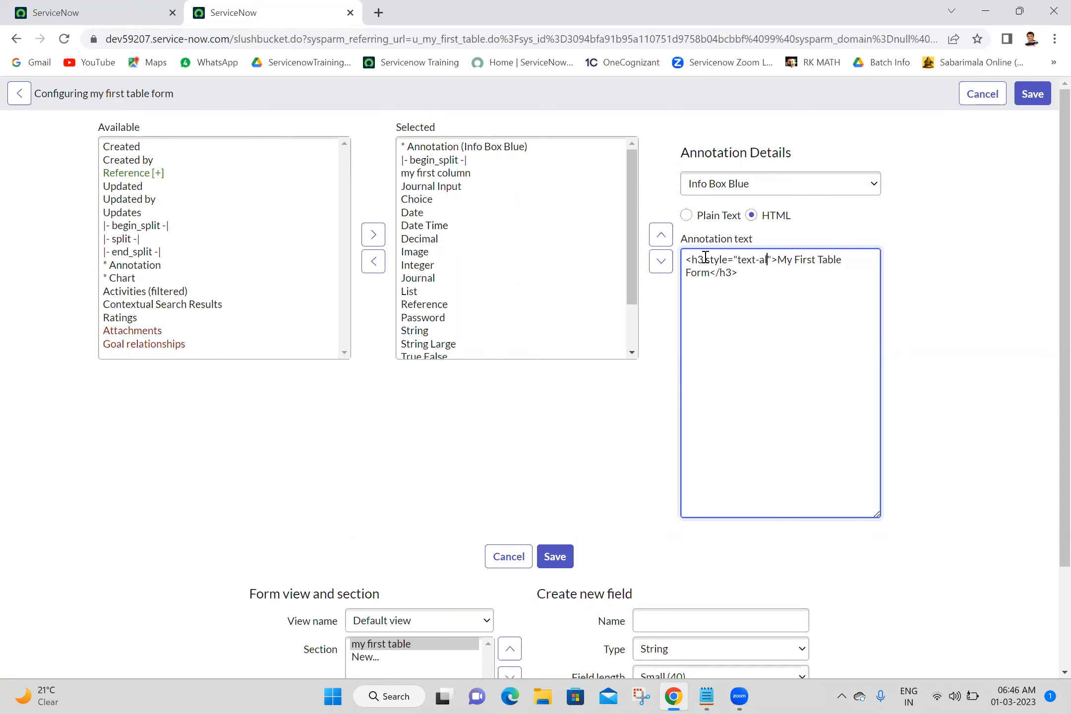
type(":center")
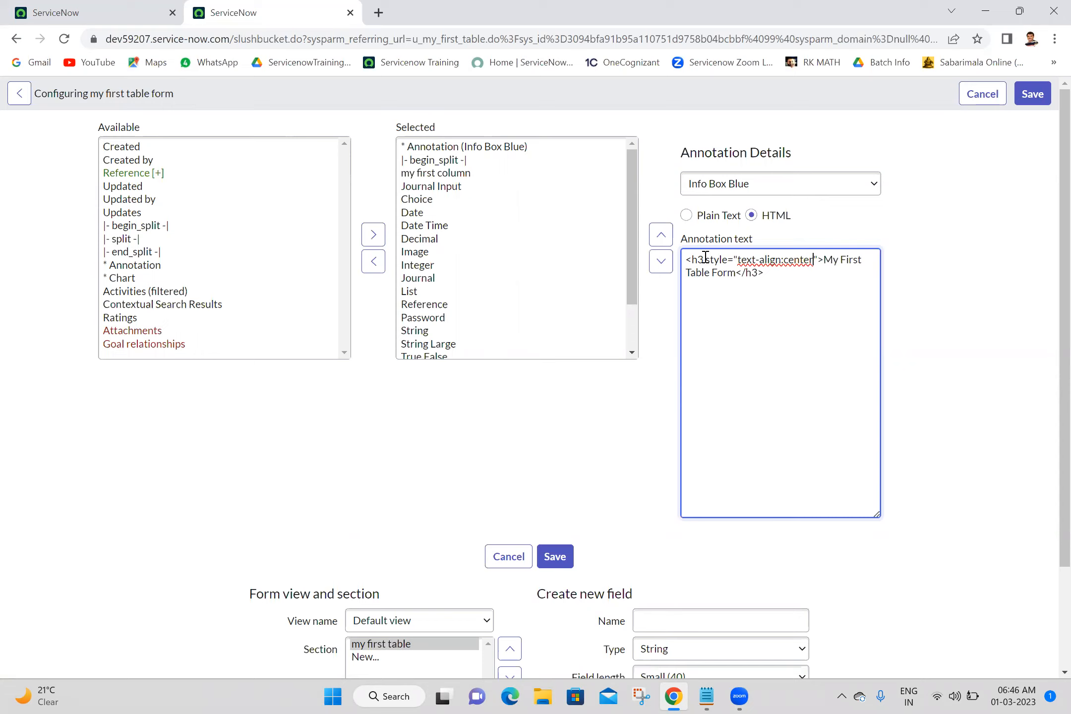
type(";color:red")
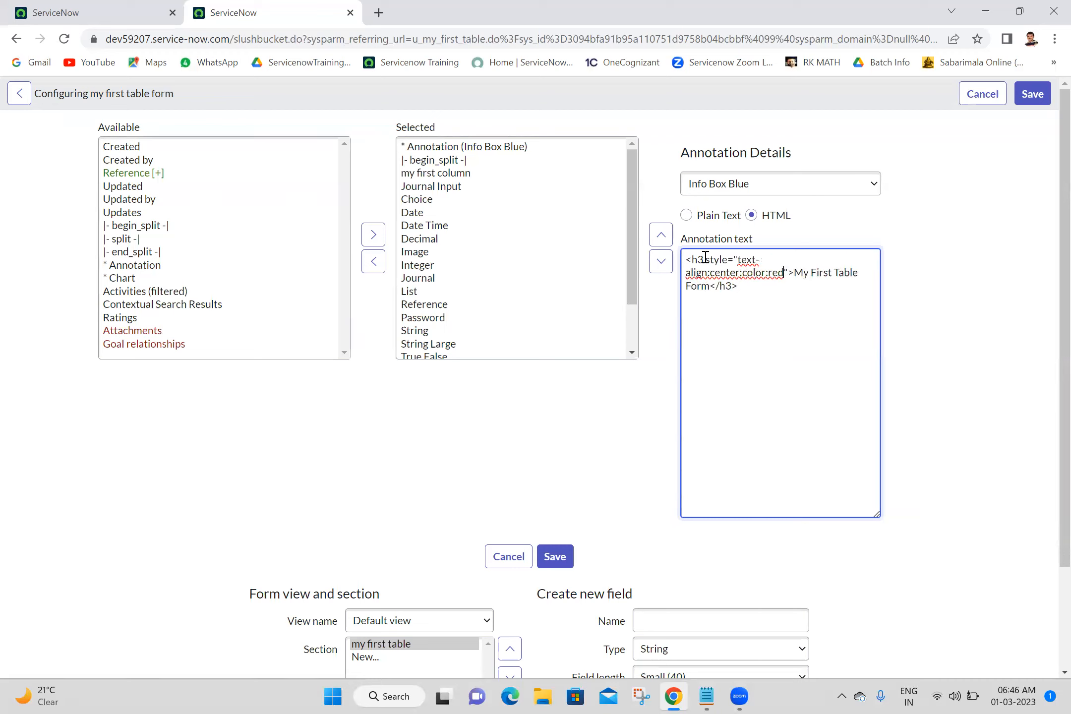
type(";font-size:bold")
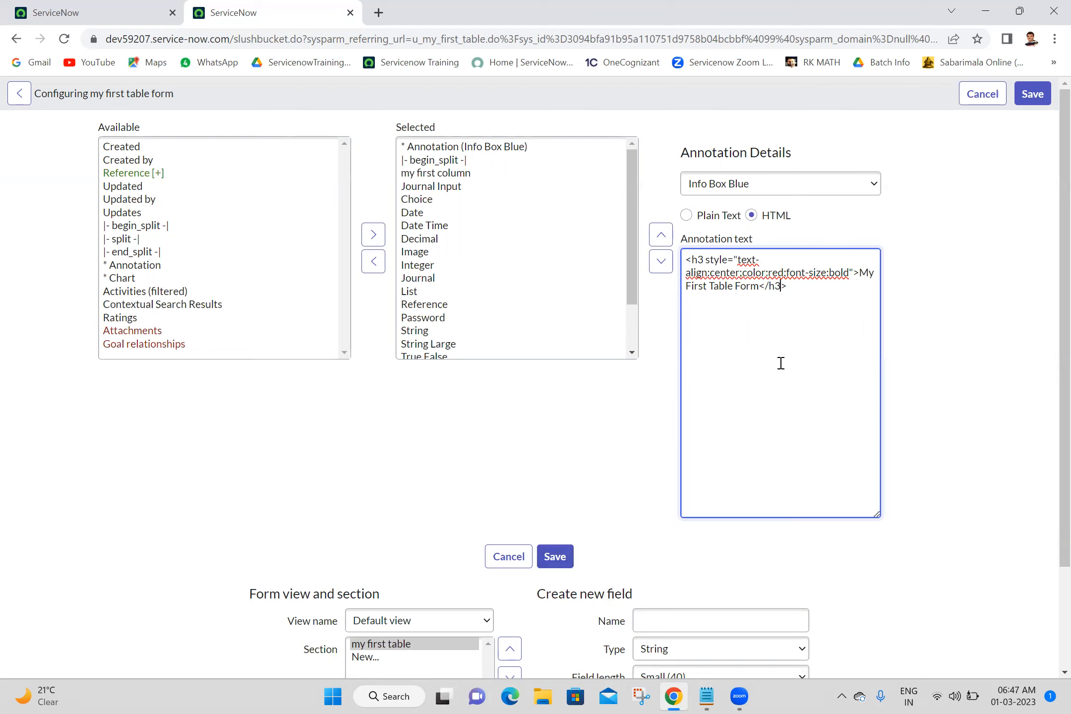
key("ctrl+a")
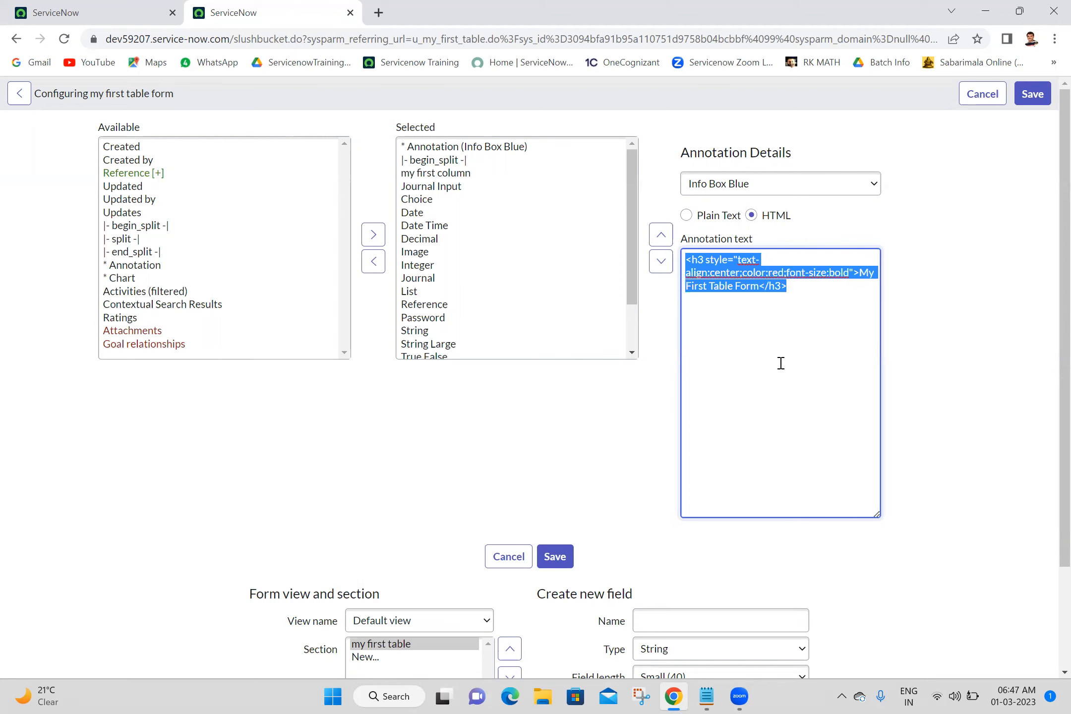
left_click(554, 556)
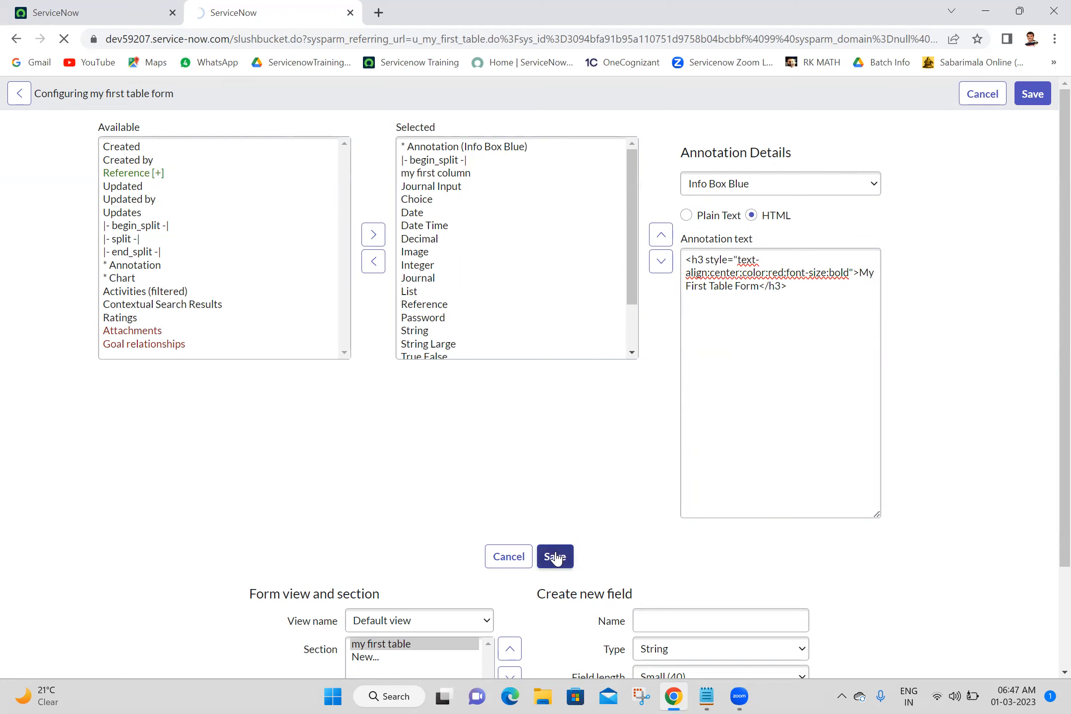
double_click(505, 148)
triple_click(505, 147)
left_click(645, 167)
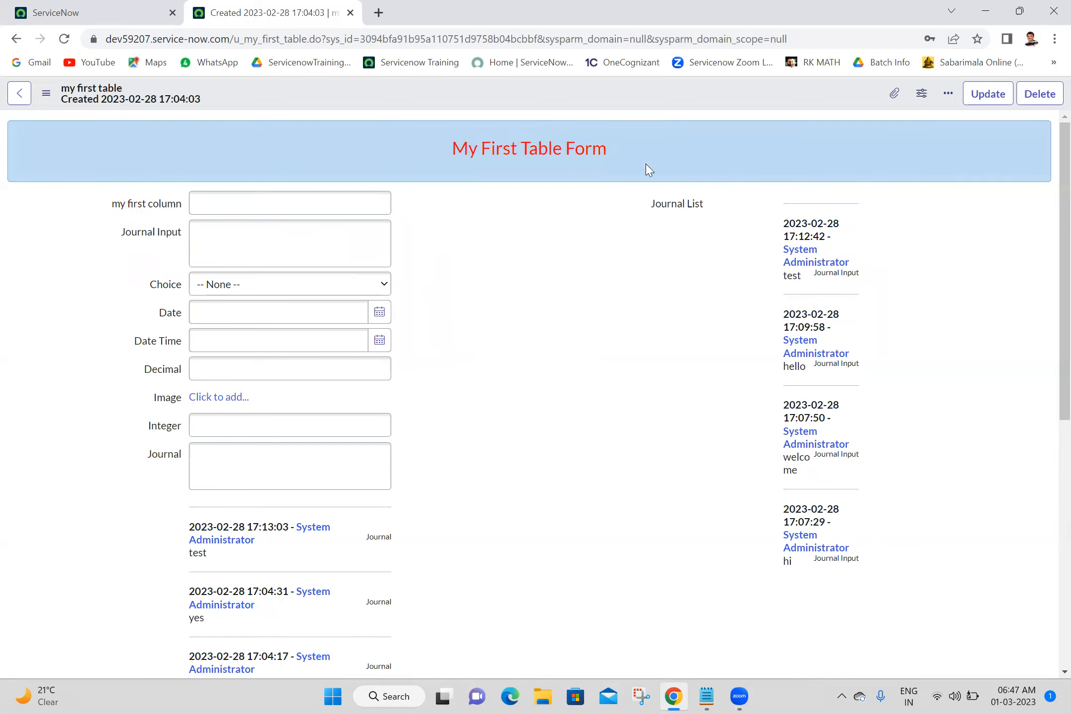
triple_click(550, 148)
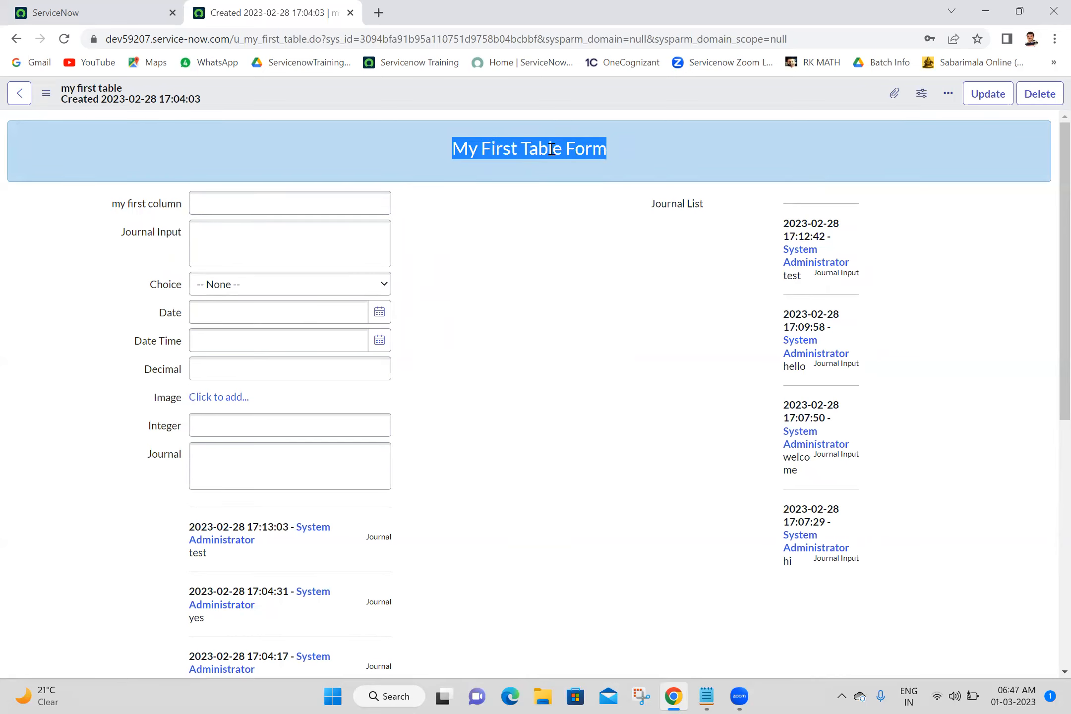
left_click(666, 174)
triple_click(482, 149)
left_click(626, 138)
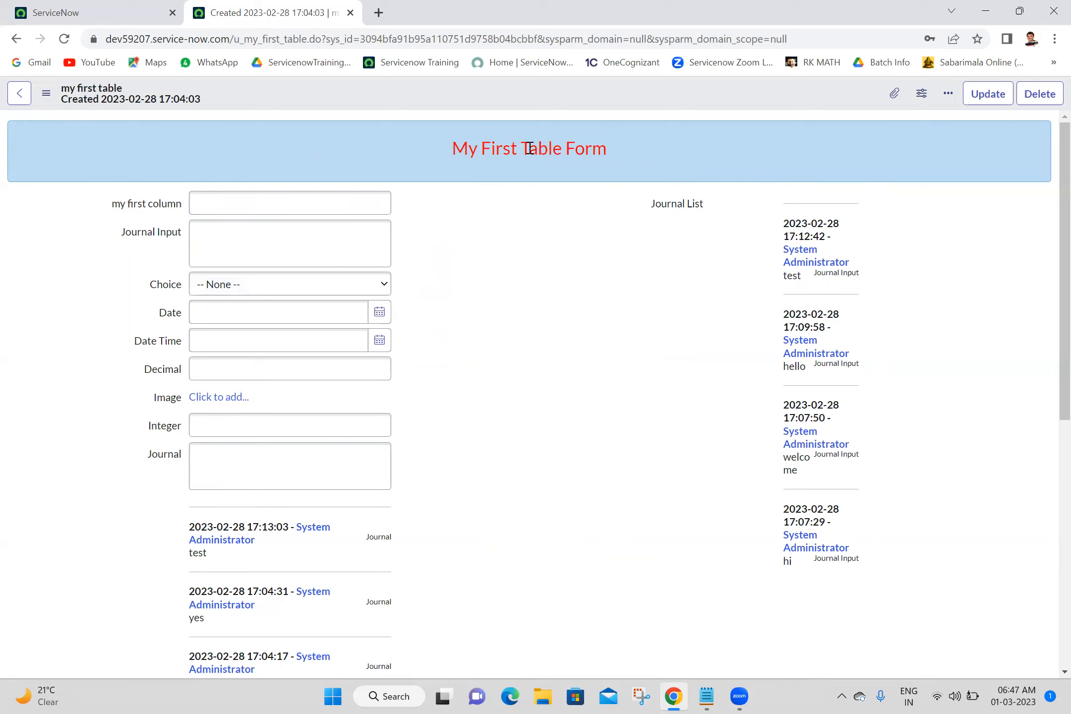
triple_click(465, 151)
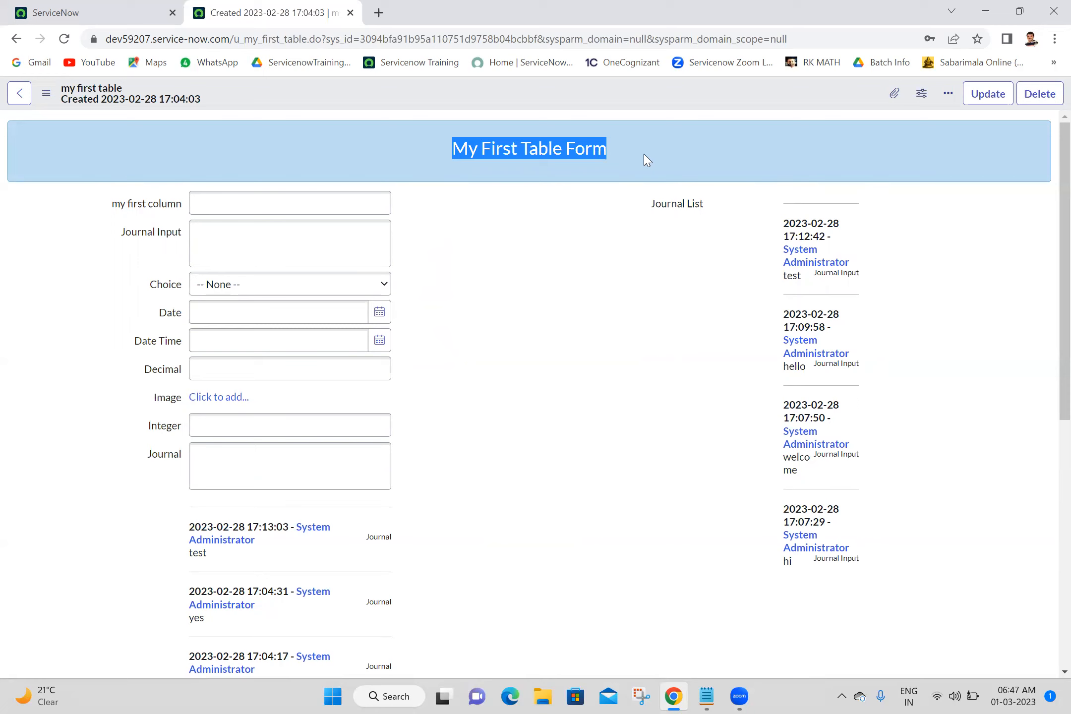
left_click(519, 151)
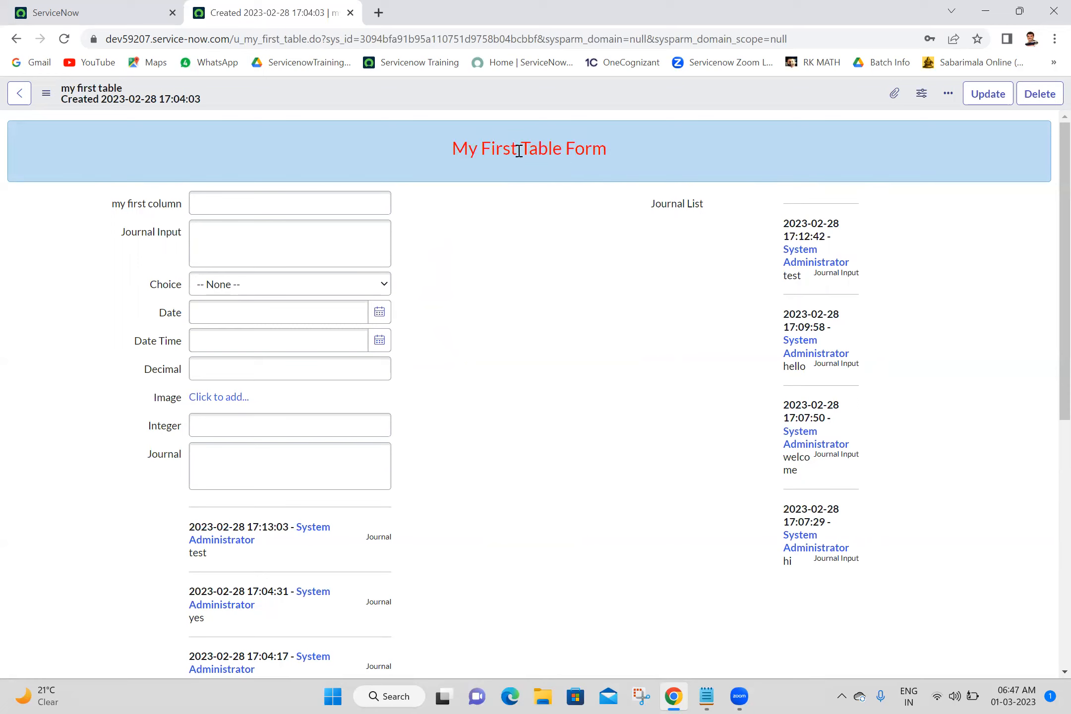
Reopen the form layout, remove font-size:bold from the annotation's h3 style, select the annotation text, and save.
right_click(550, 89)
mouse_move(590, 149)
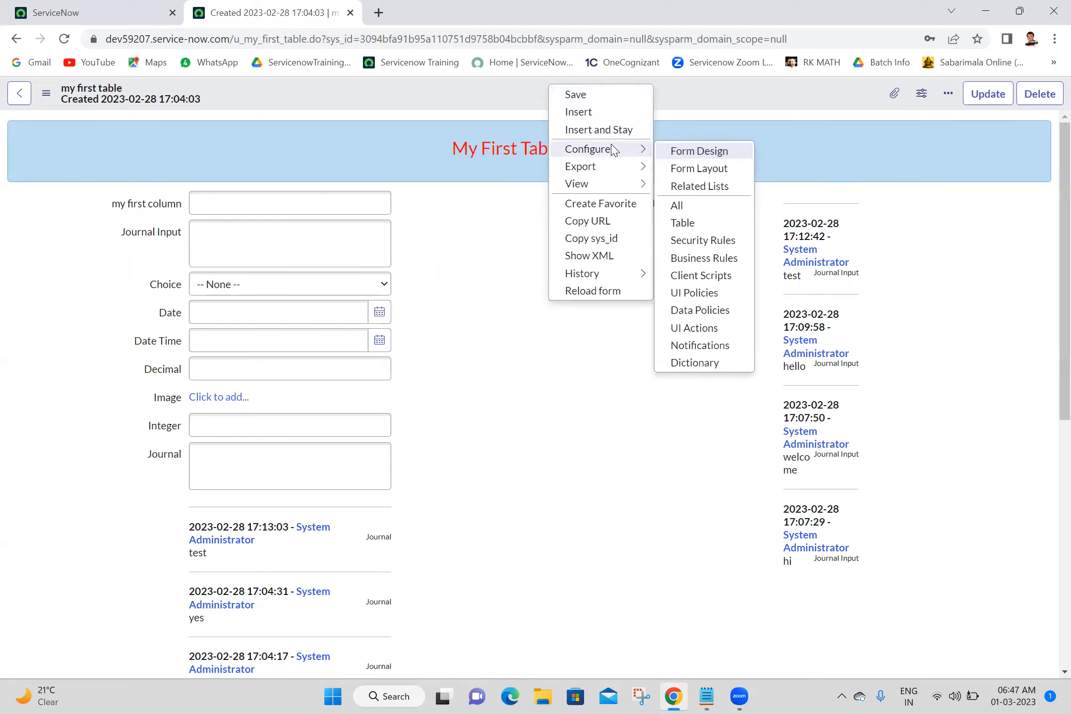
left_click(708, 170)
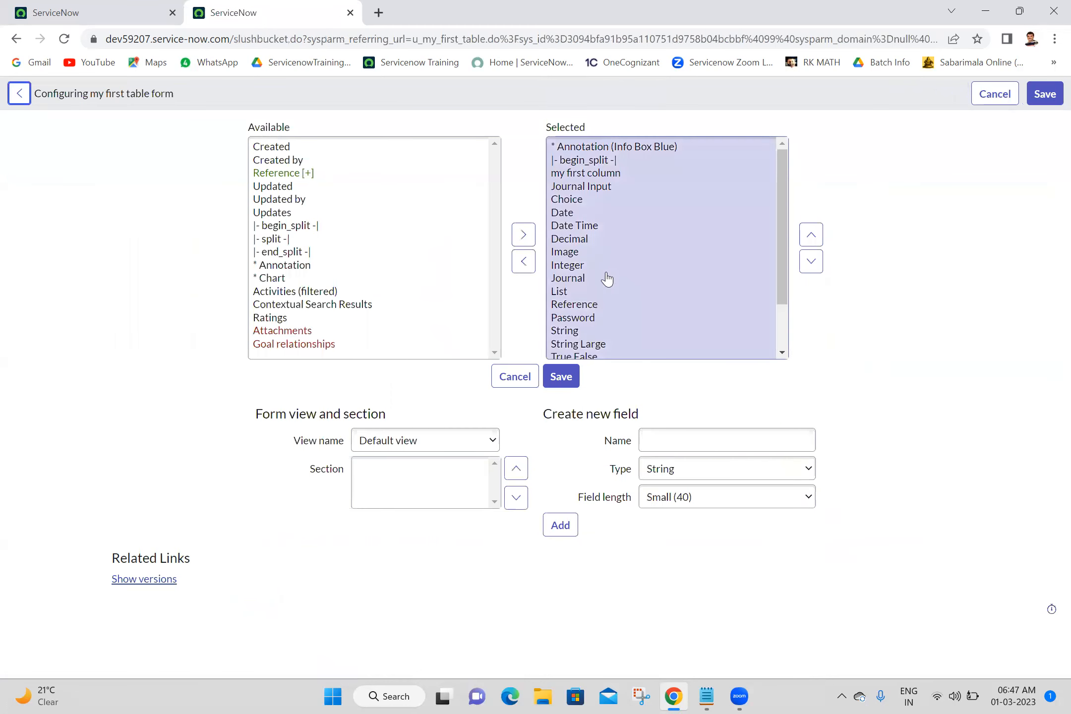
left_click(662, 147)
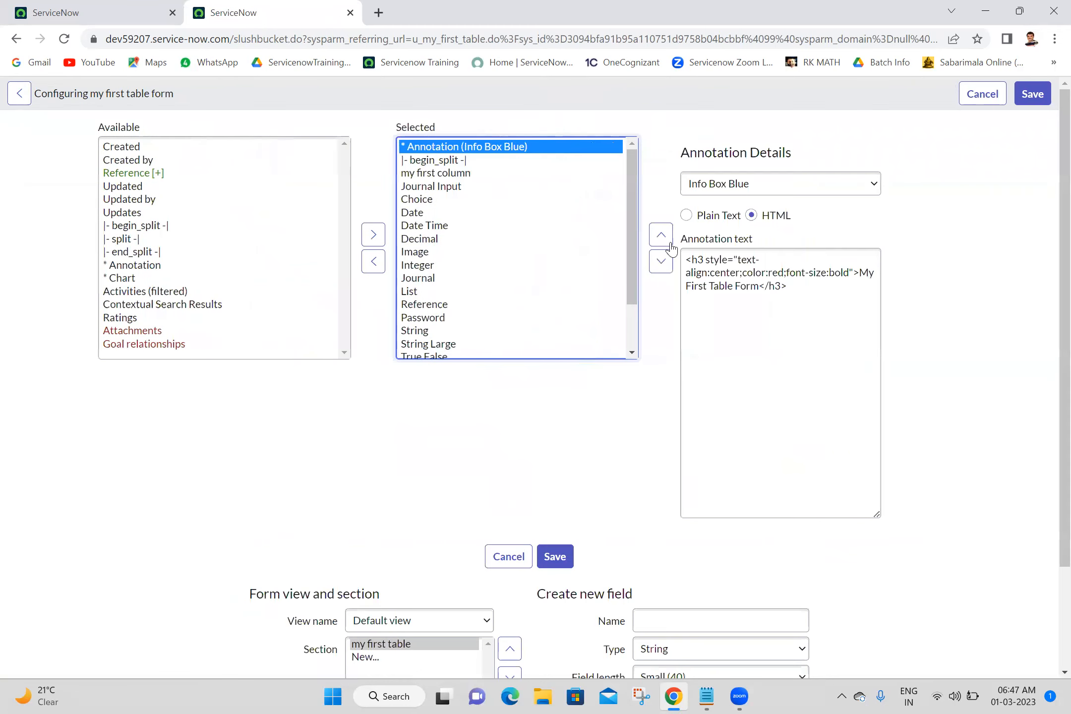
left_click(848, 272)
key("BackSpace")
key("BackSpace")
key("BackSpace")
key("BackSpace")
key("BackSpace")
key("BackSpace")
key("BackSpace")
key("BackSpace")
key("BackSpace")
key("BackSpace")
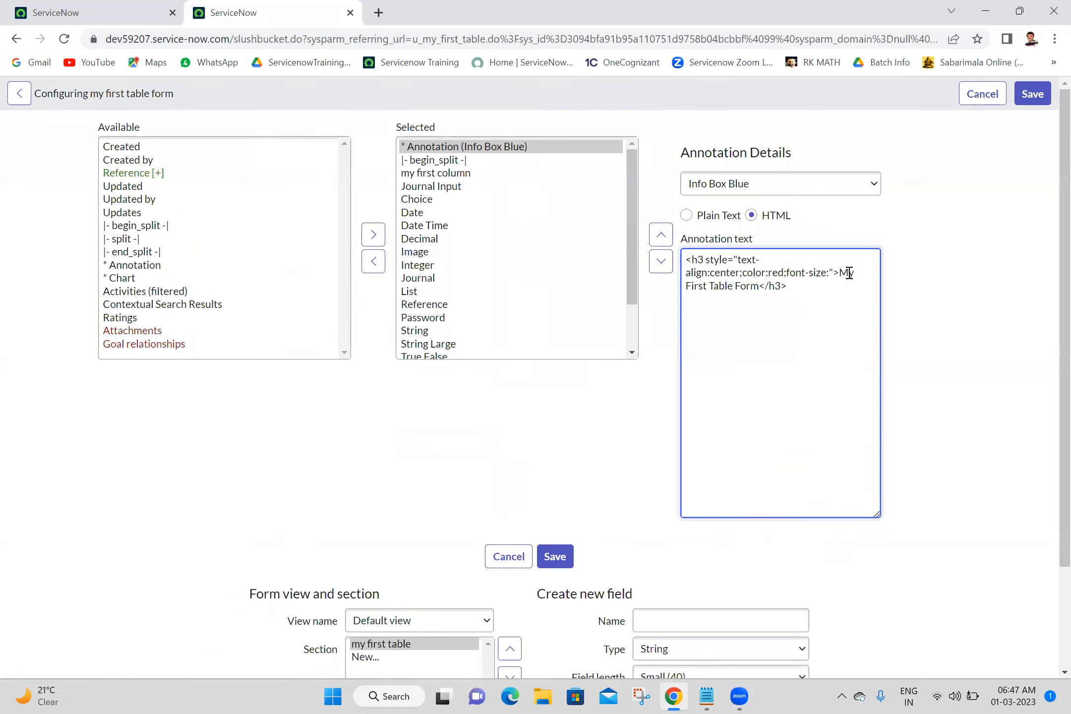
key("BackSpace")
key("BackSpace")
key("BackSpace")
key("BackSpace")
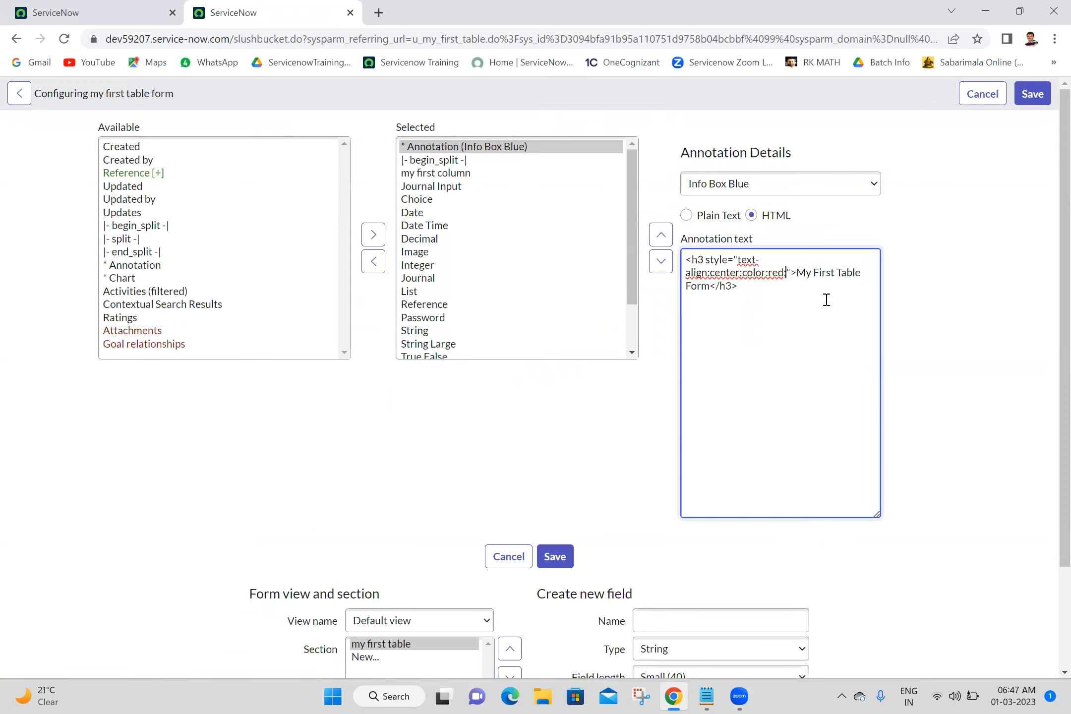
key("ctrl+a")
key("ctrl+c")
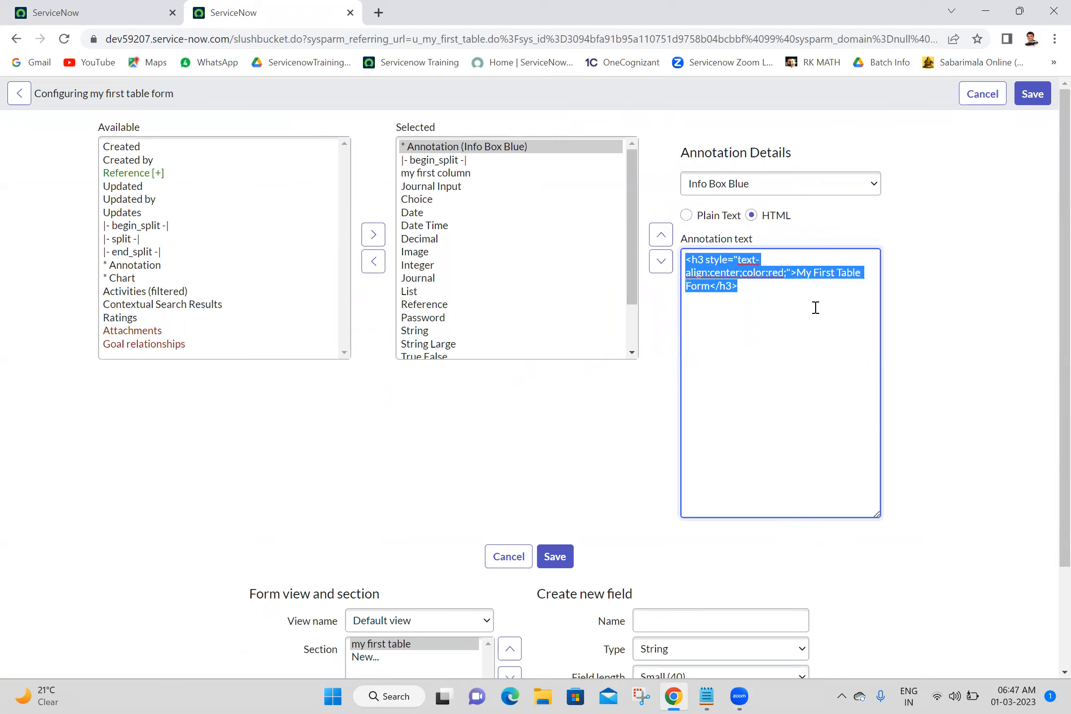
left_click(554, 556)
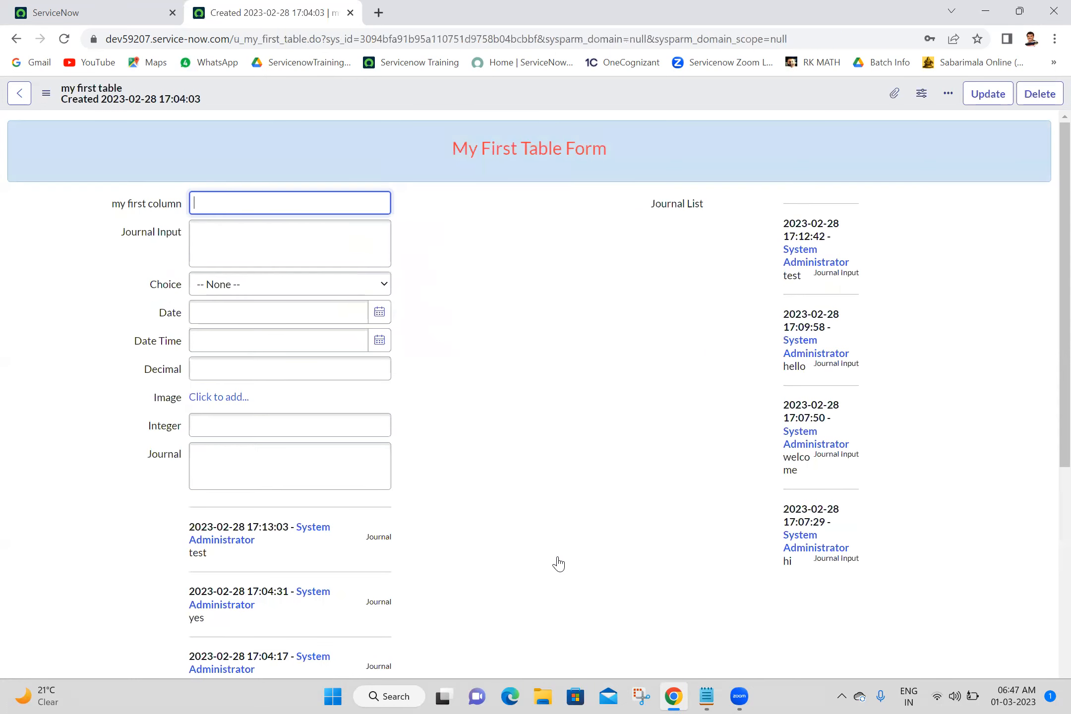
Switch to Notepad, paste the annotation HTML below the 01-03-2023 heading, and save the notes file.
triple_click(493, 148)
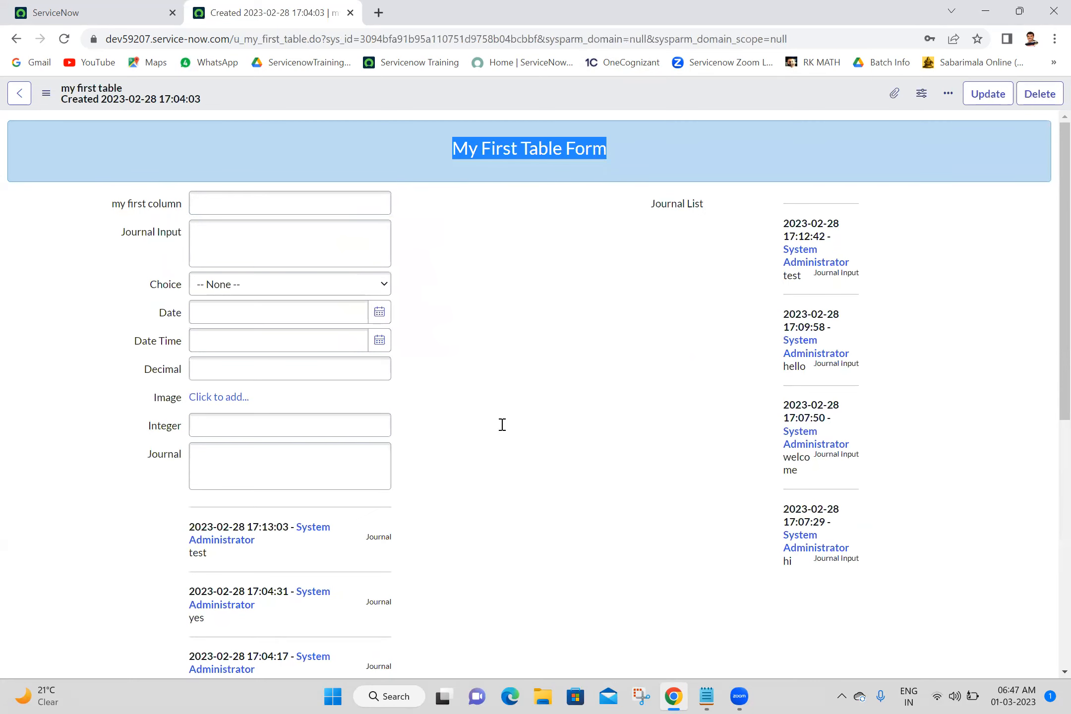
key("alt+Tab")
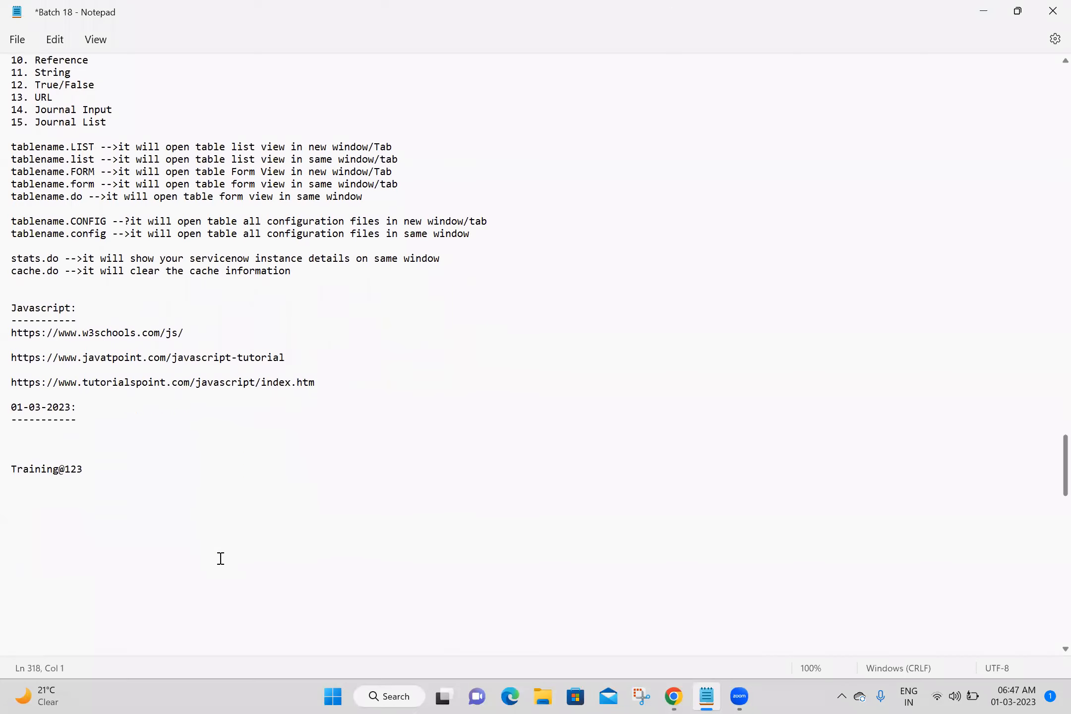
key("Return")
key("Return")
key("Return")
key("Return")
key("Return")
key("Return")
key("Return")
left_click(66, 361)
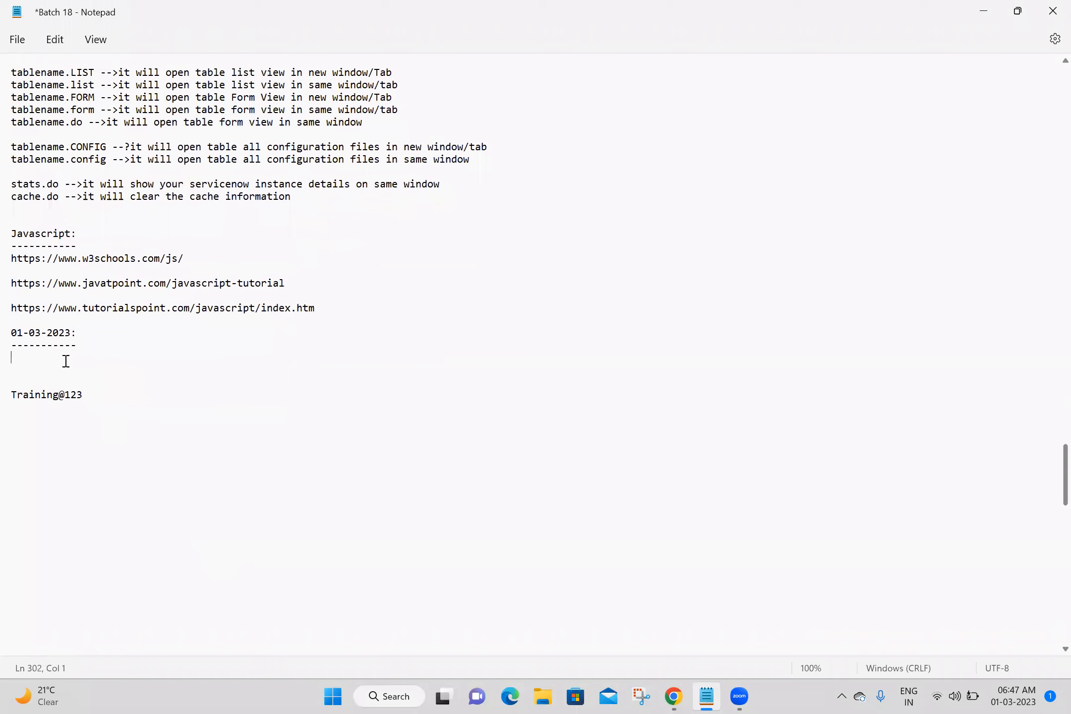
key("ctrl+v")
left_click(62, 446)
key("ctrl+s")
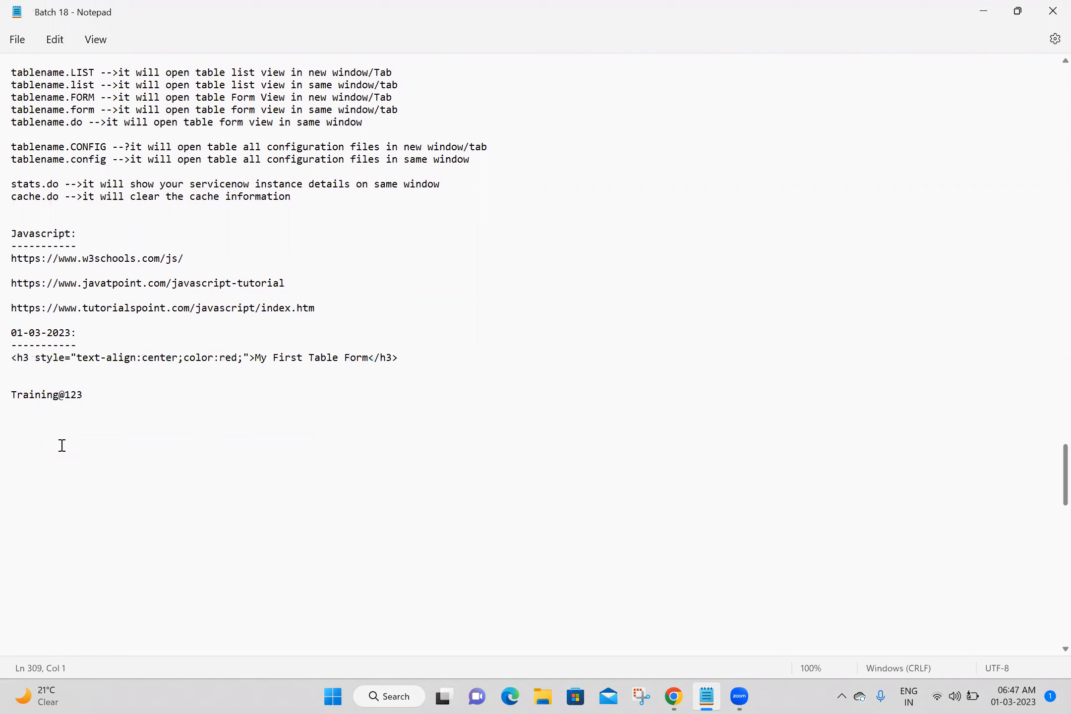
Add the lines Servicenow Developers and Servicenow Service Portal Developer to the Notepad notes.
left_click(672, 695)
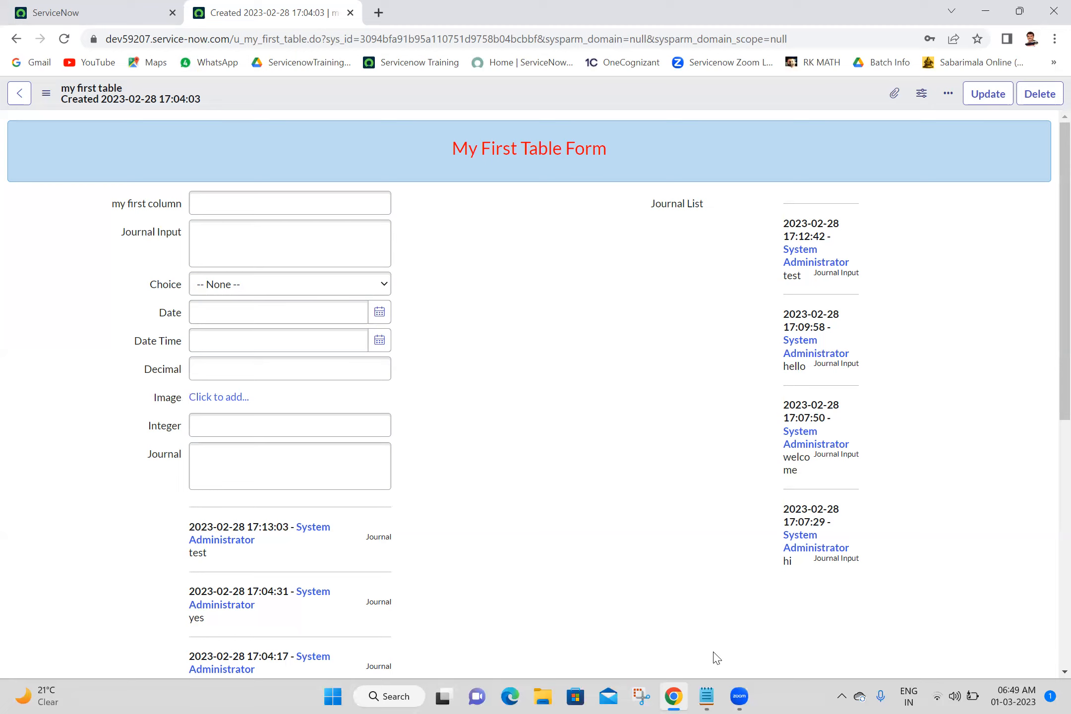
key("alt+Tab")
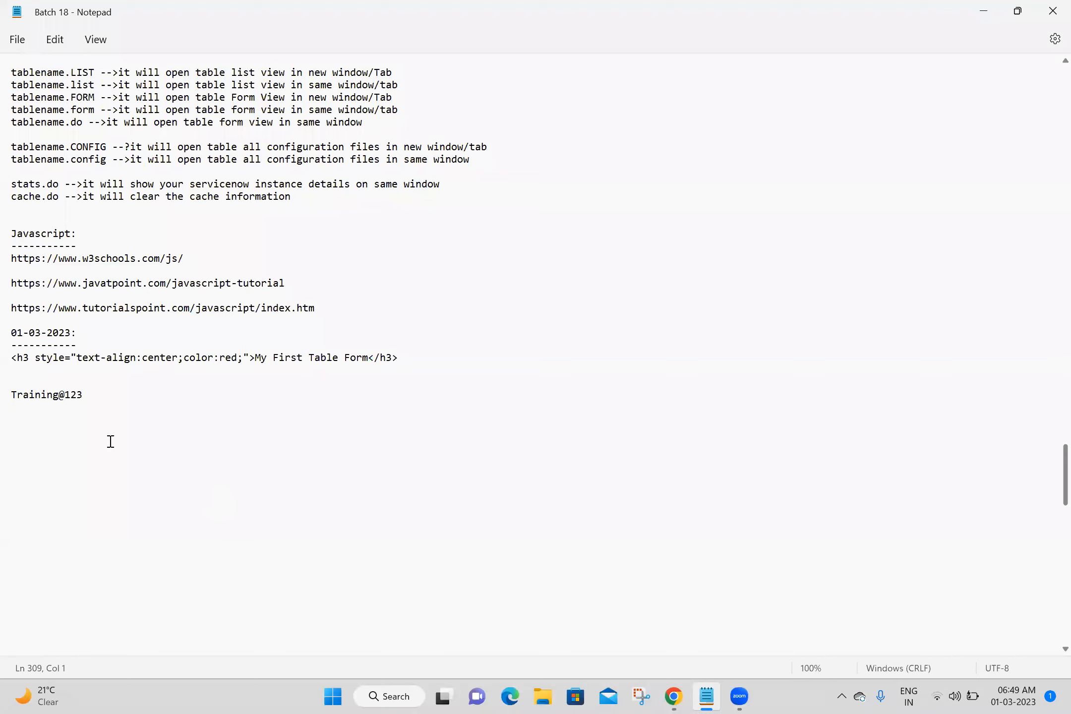
type("Servicenow Dev")
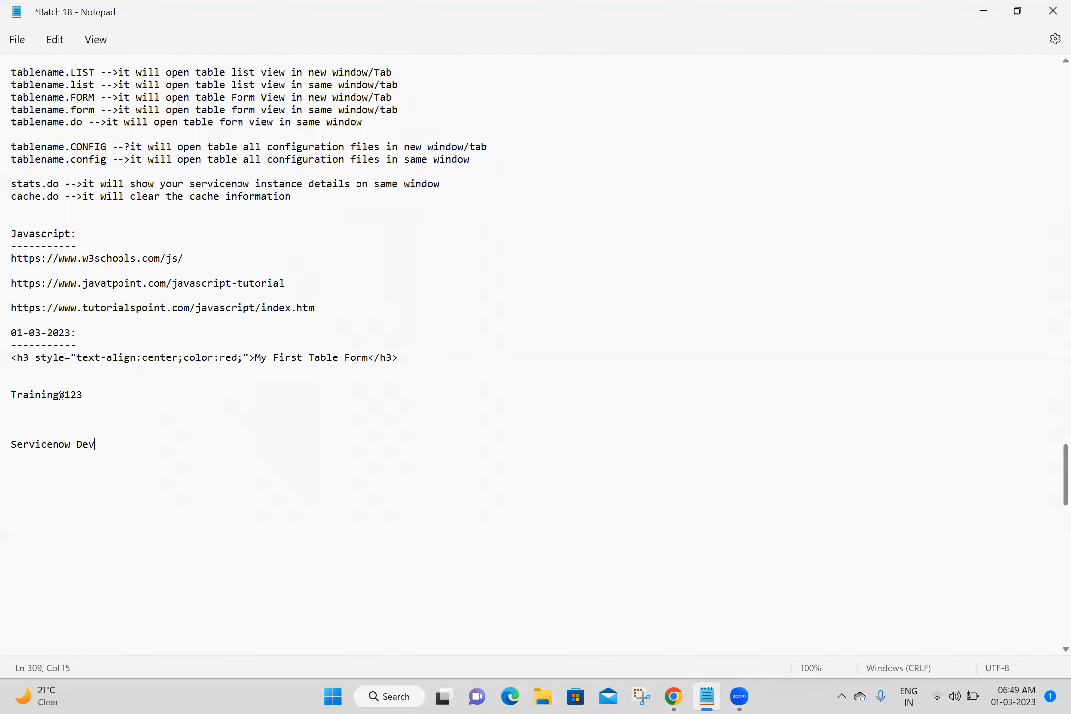
type("elopers")
key("Return")
key("Return")
type("Service")
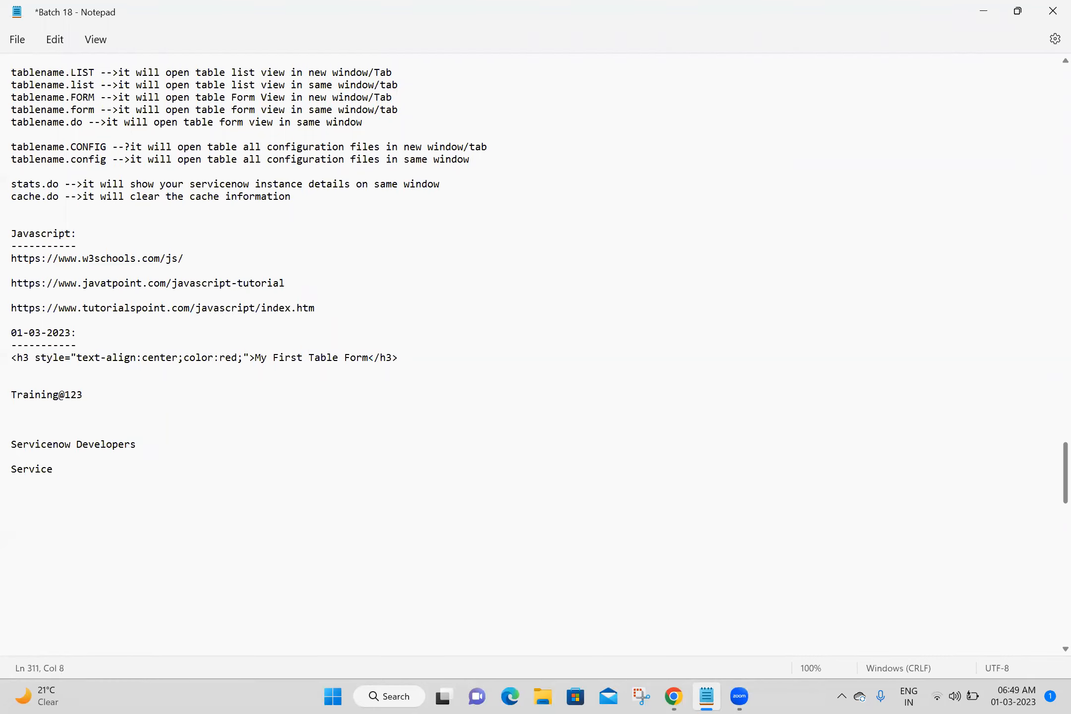
type("now Service Portal Deve")
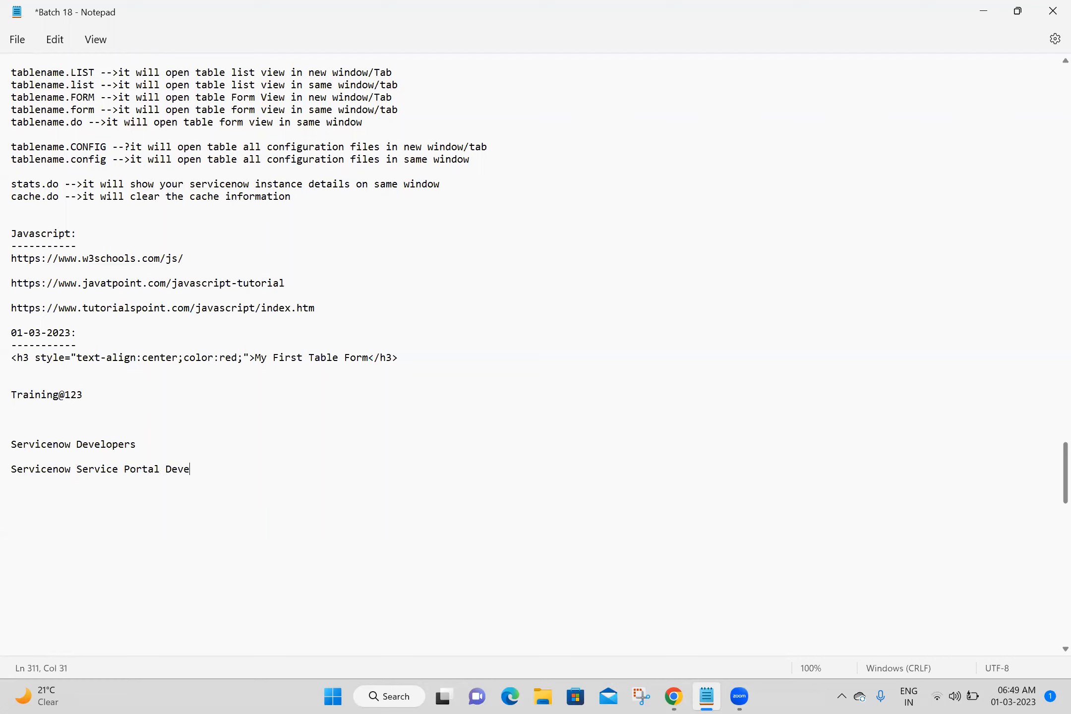
type("loper")
key("Return")
left_click(246, 467)
key("shift+Home")
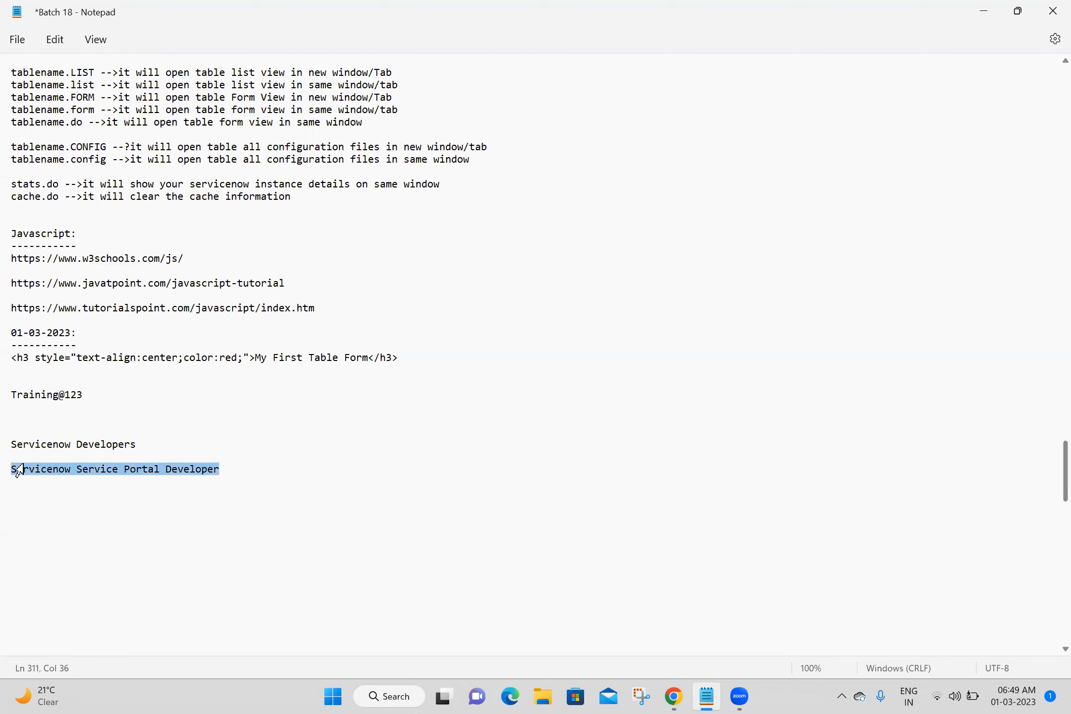
left_click(90, 511)
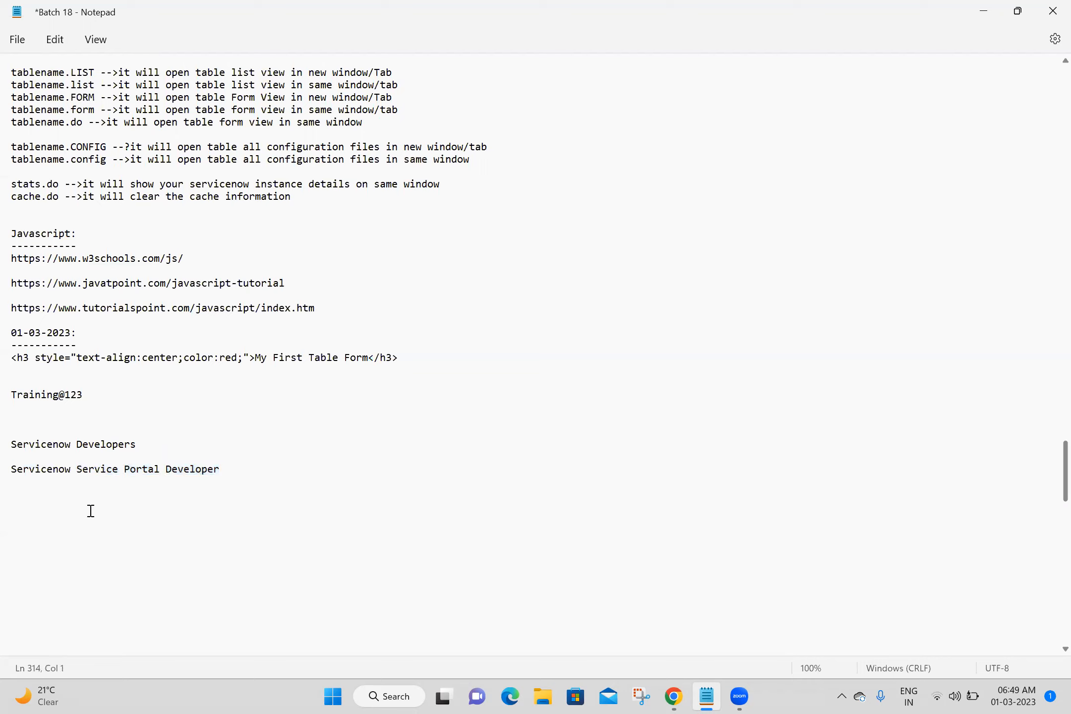
left_click(155, 441)
key("shift+Home")
left_click(155, 440)
key("shift+Home")
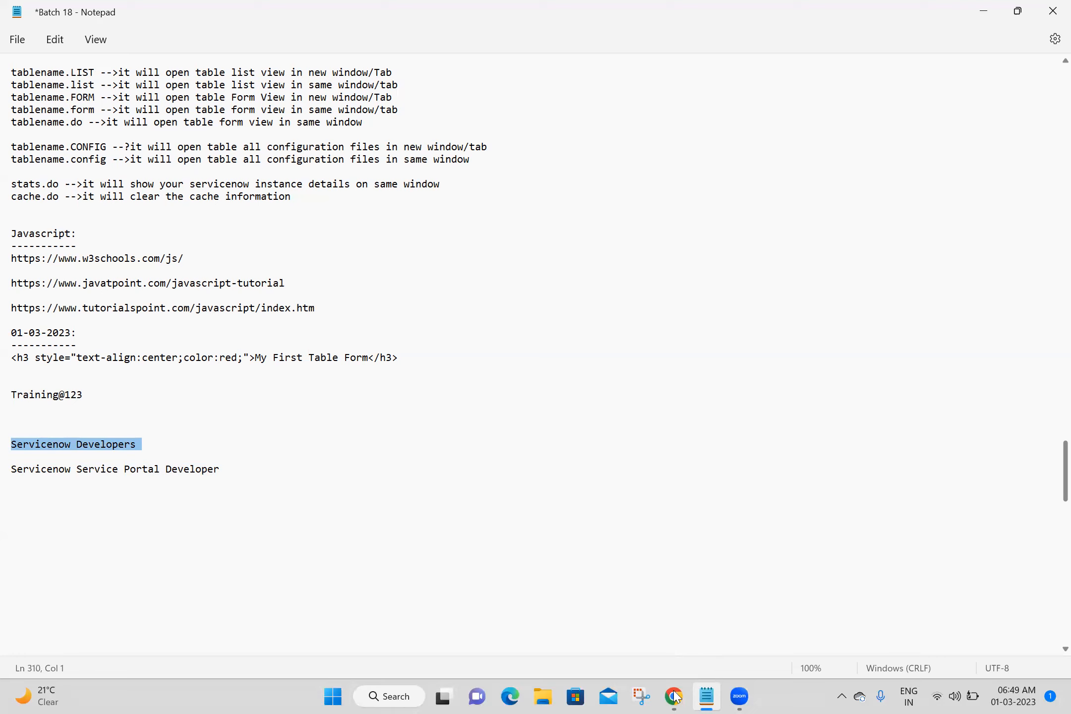
mouse_move(673, 696)
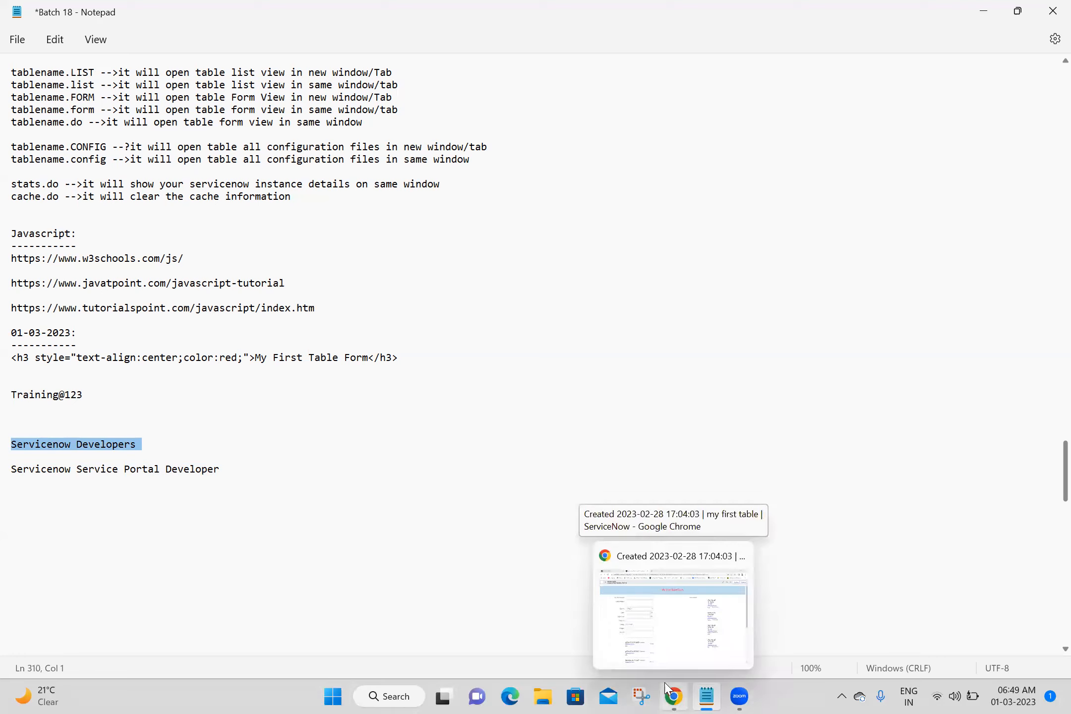
left_click(539, 398)
left_click(241, 456)
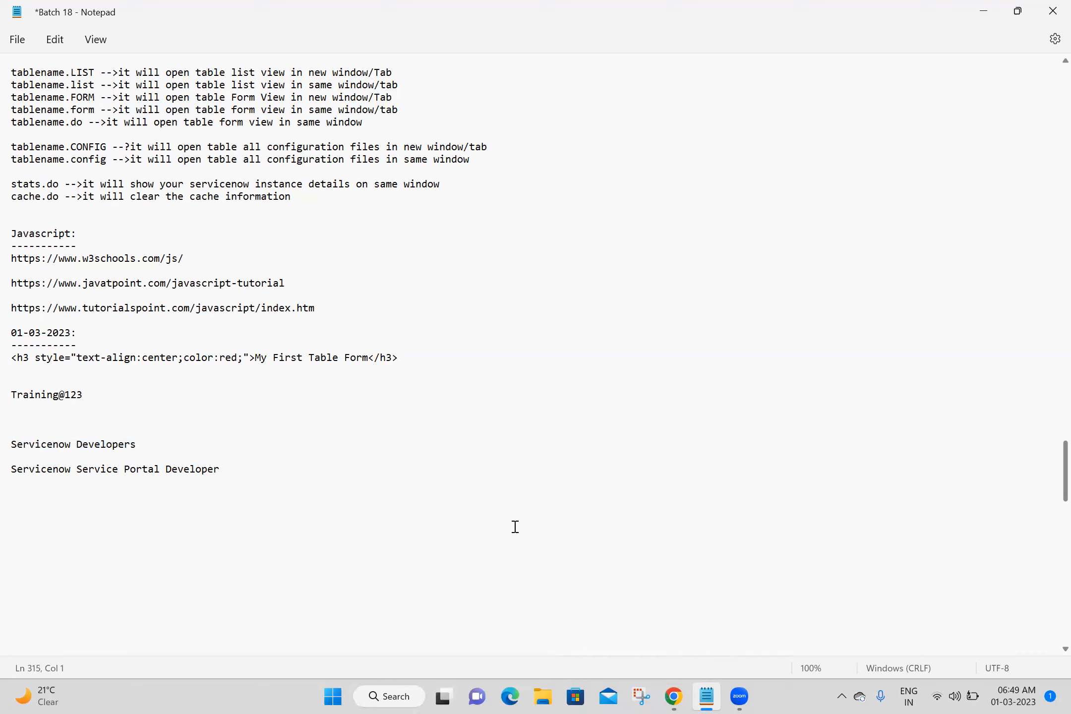
triple_click(157, 440)
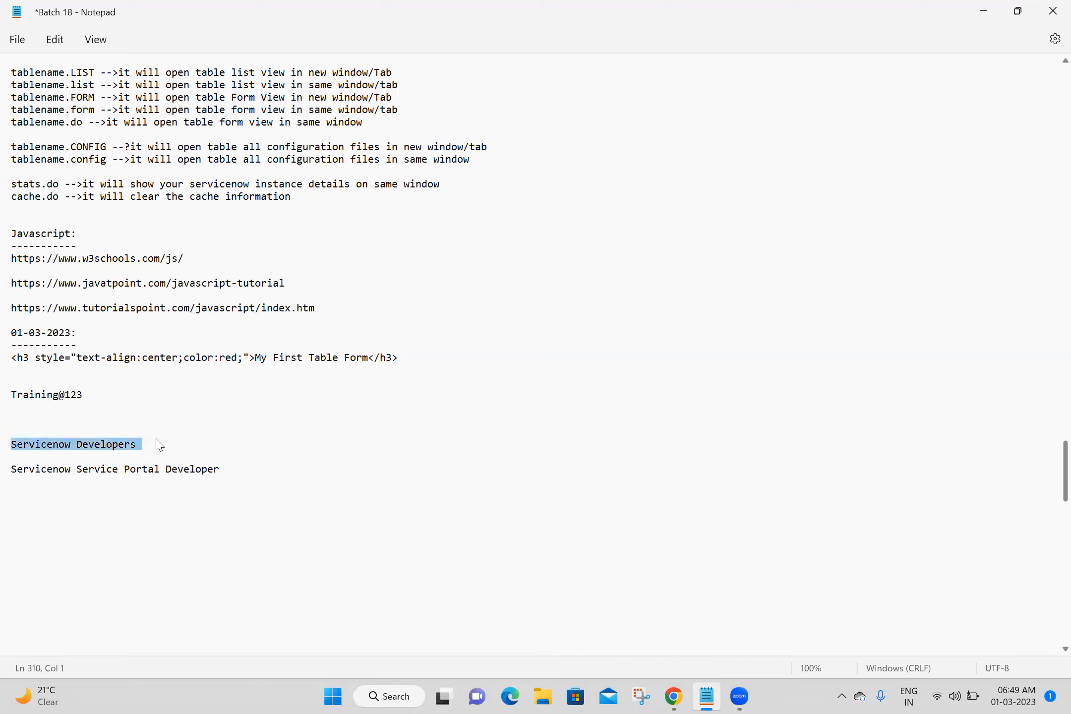
left_click(292, 435)
left_click(235, 471)
triple_click(235, 473)
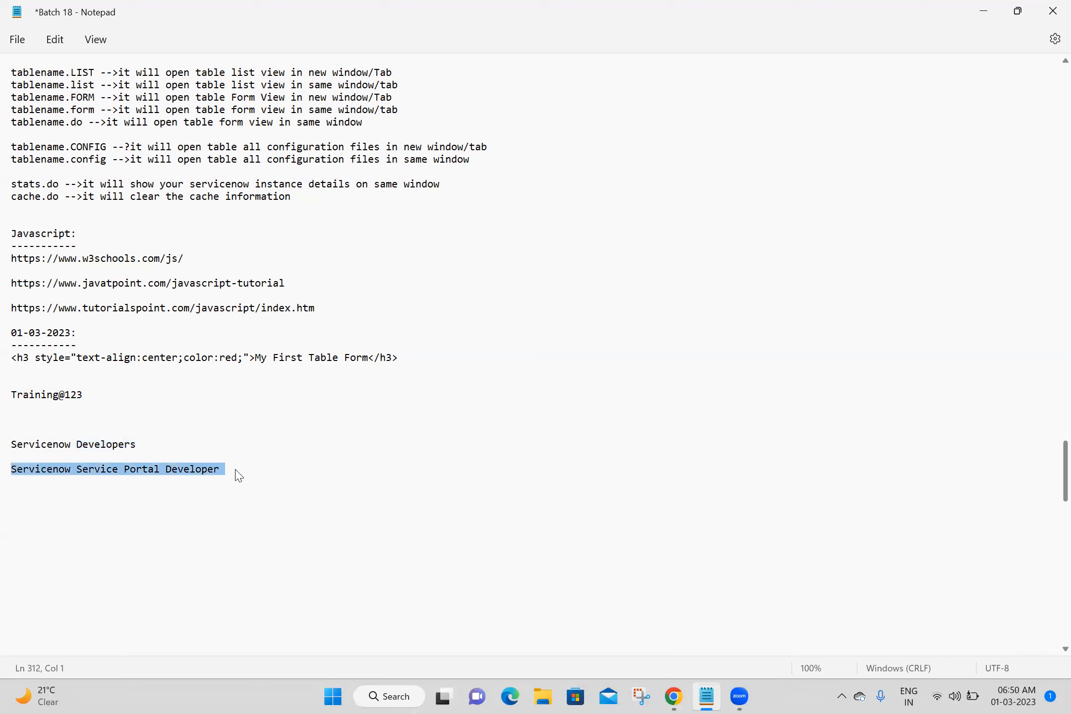
left_click(193, 434)
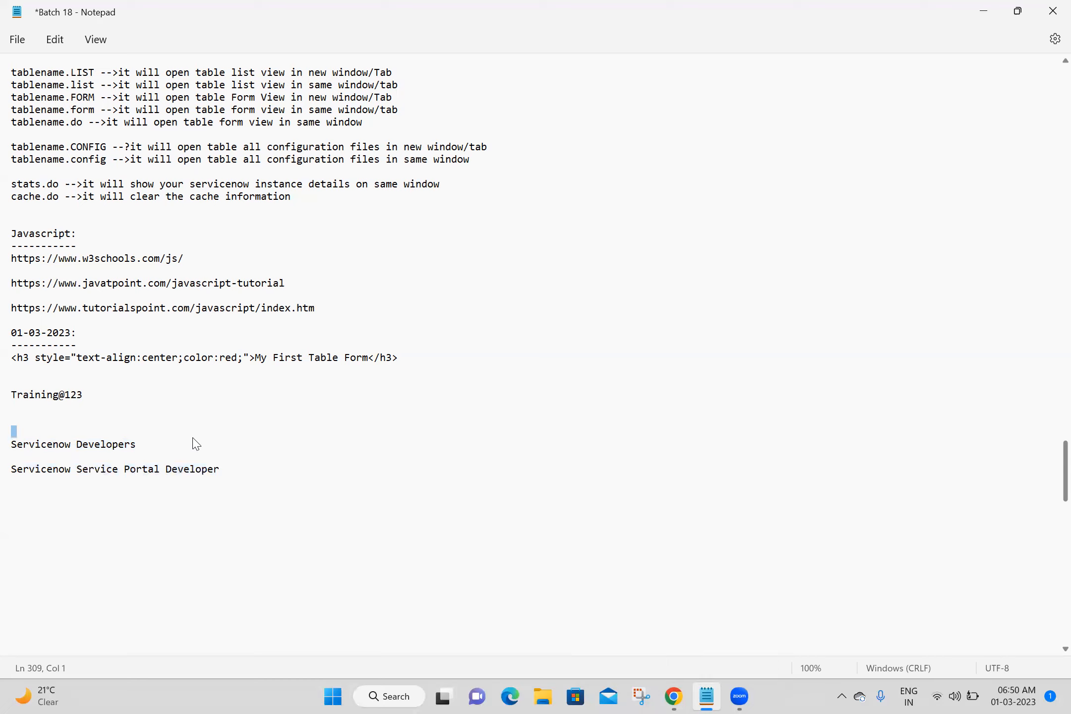
left_click(191, 442)
key("shift+Home")
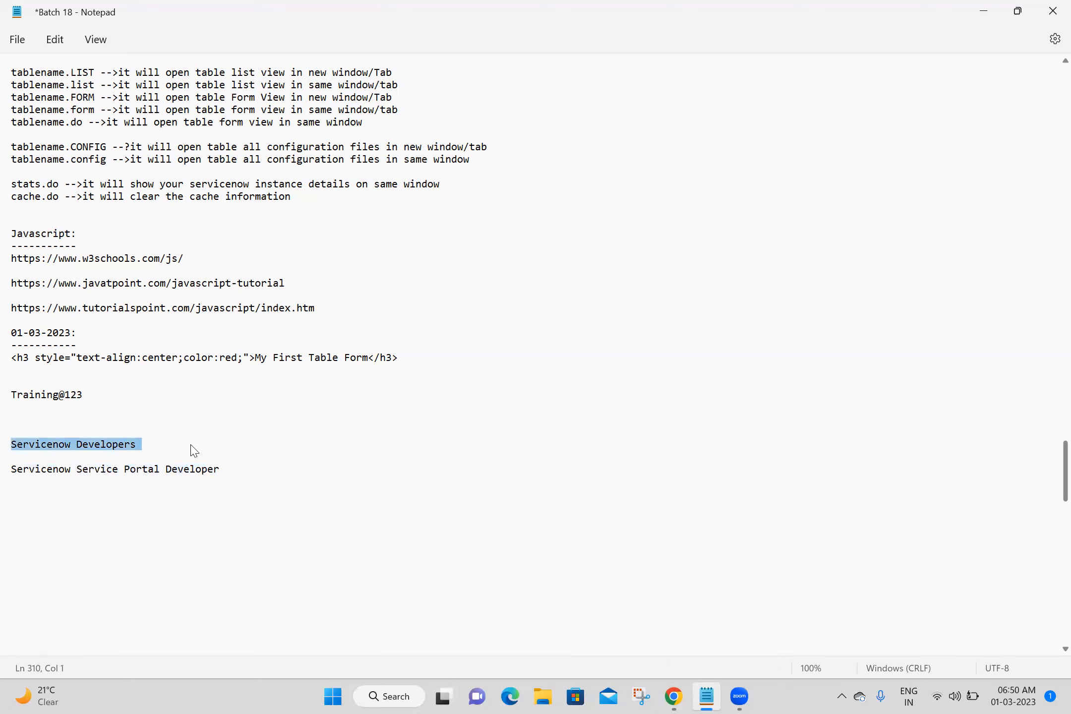
left_click(235, 470)
key("shift+Home")
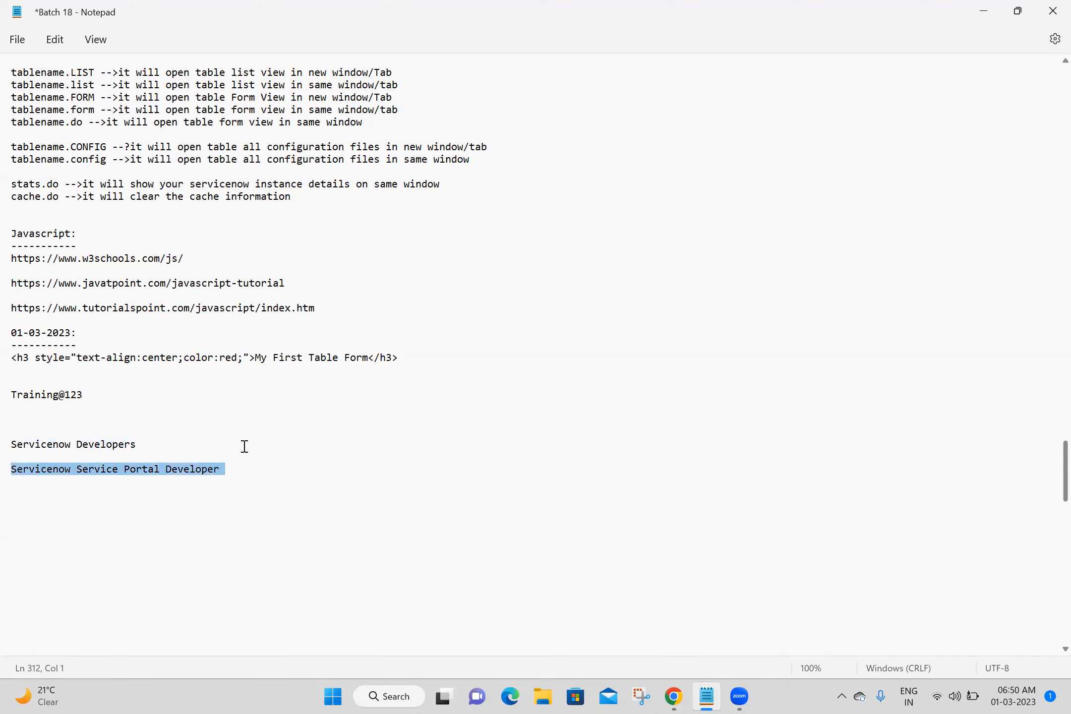
left_click(247, 441)
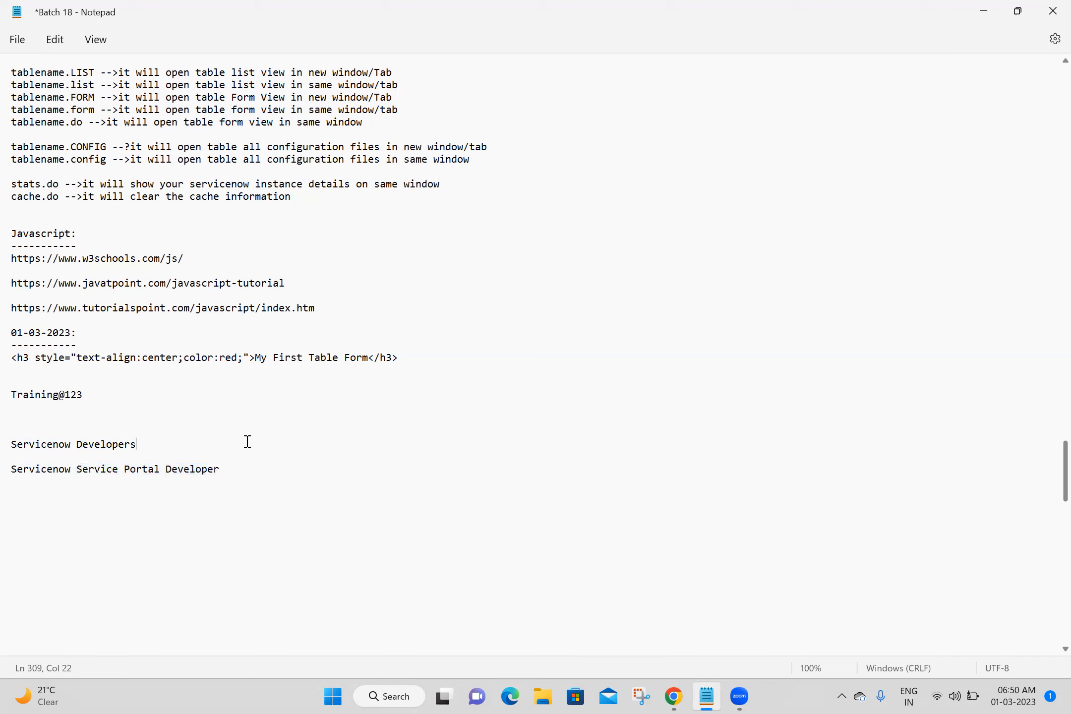
left_click(594, 651)
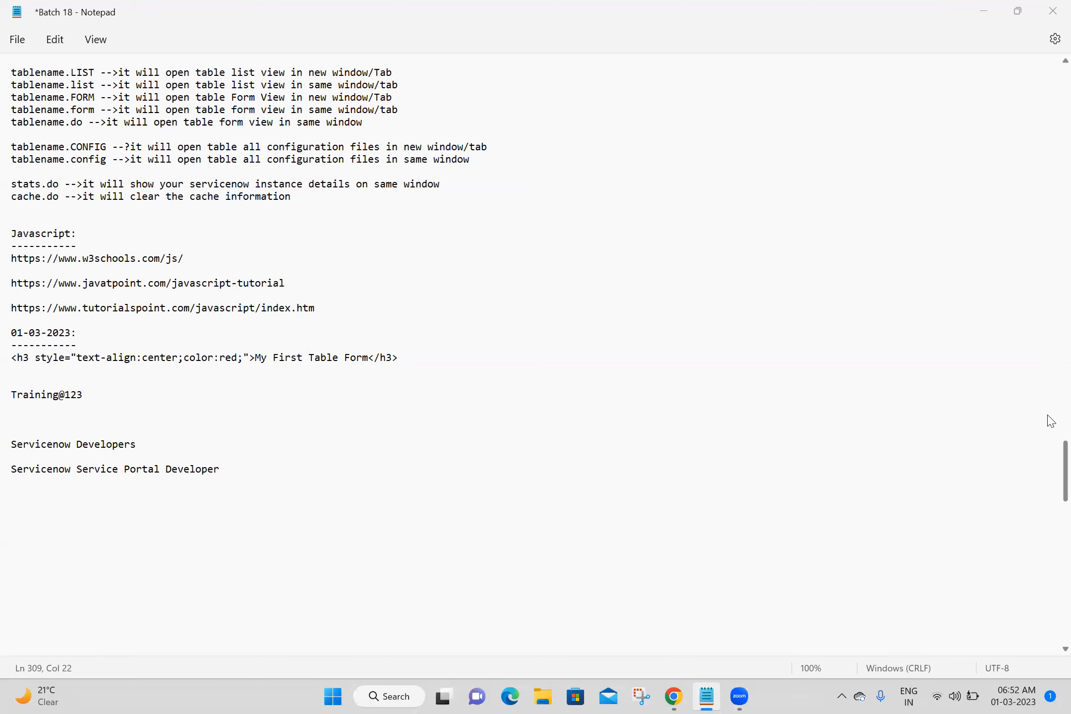
Return to the browser and duplicate the my first table record tab.
key("alt+Tab")
scroll(1046, 424, "up", 5)
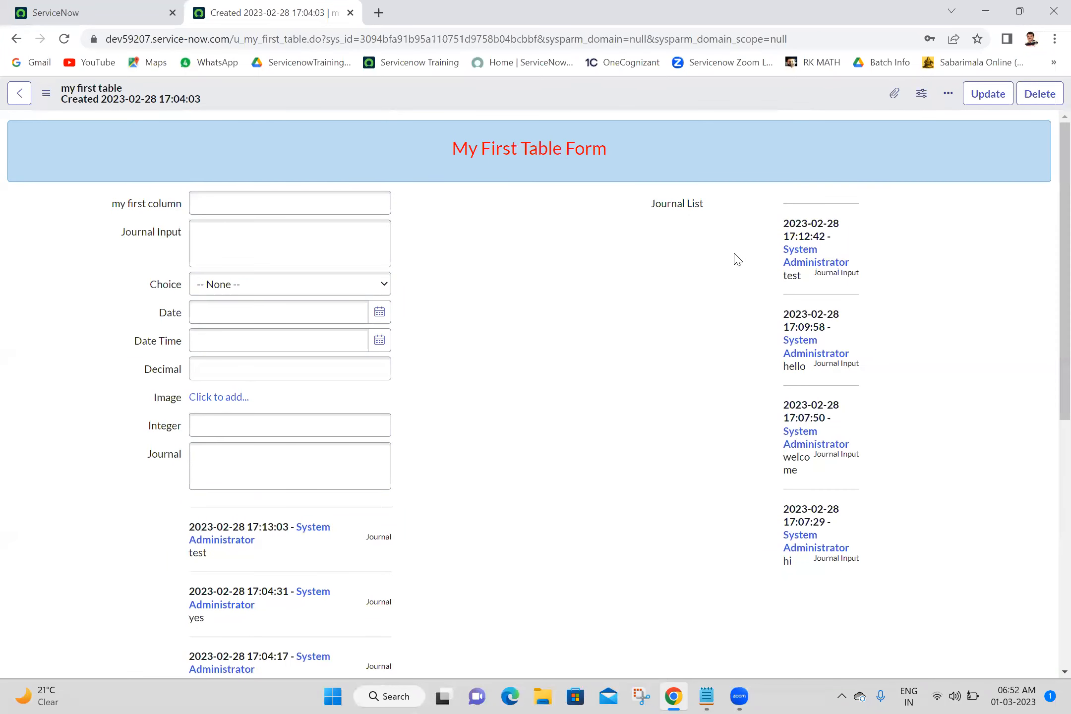
triple_click(514, 147)
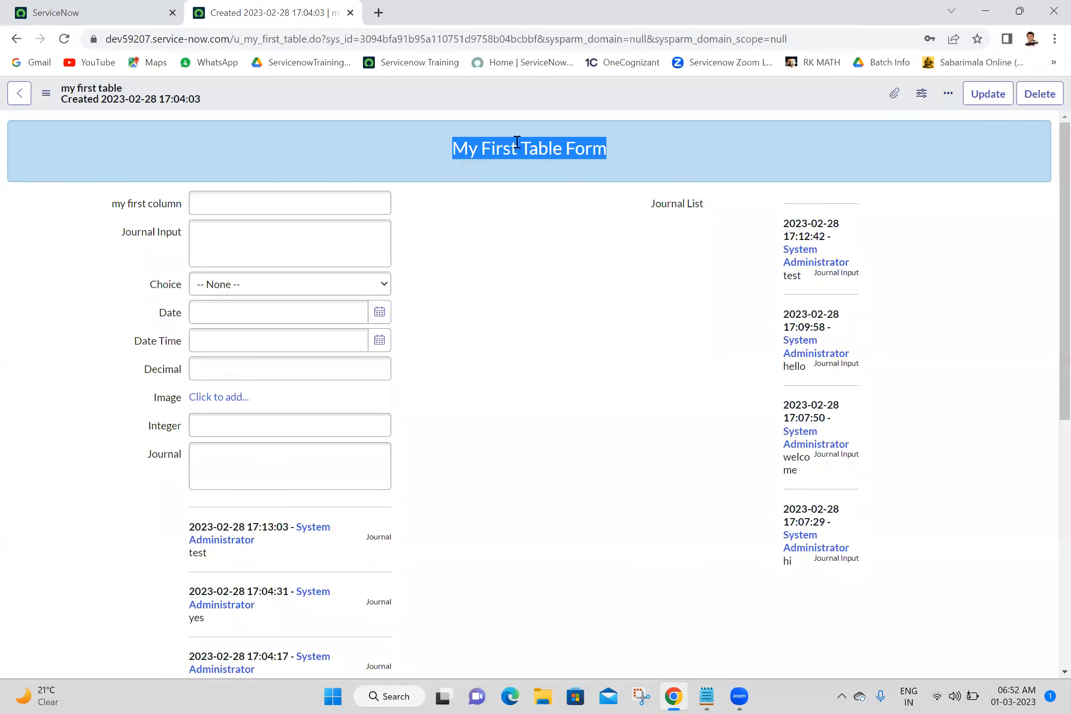
left_click(531, 93)
right_click(518, 74)
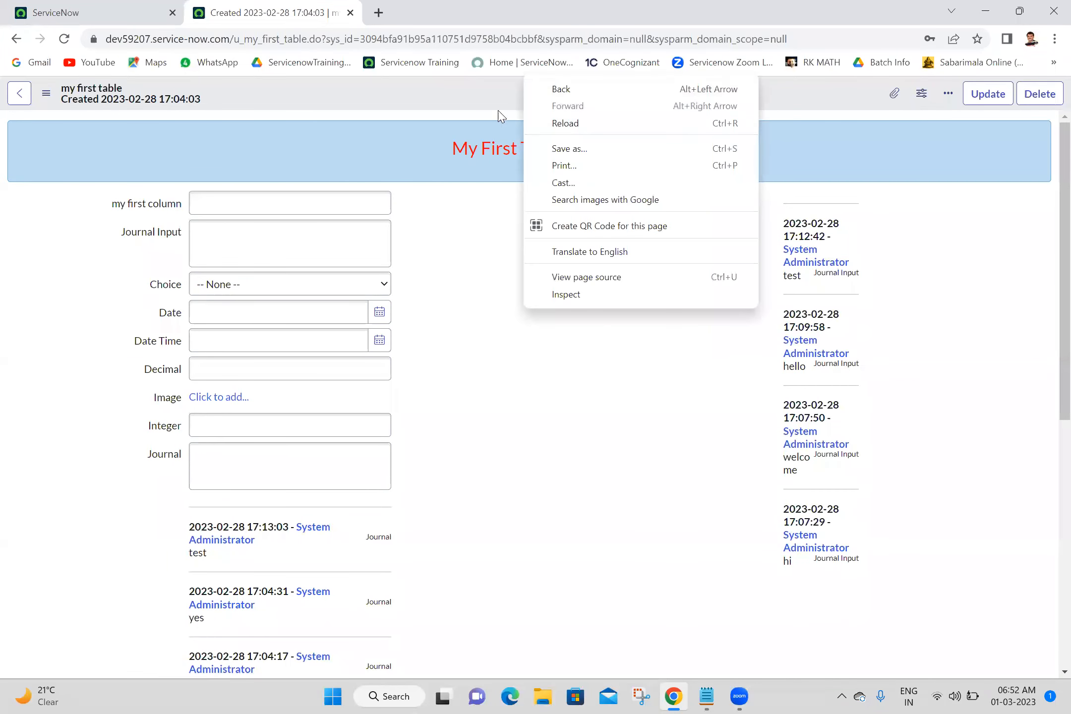
left_click(477, 100)
right_click(477, 98)
mouse_move(524, 163)
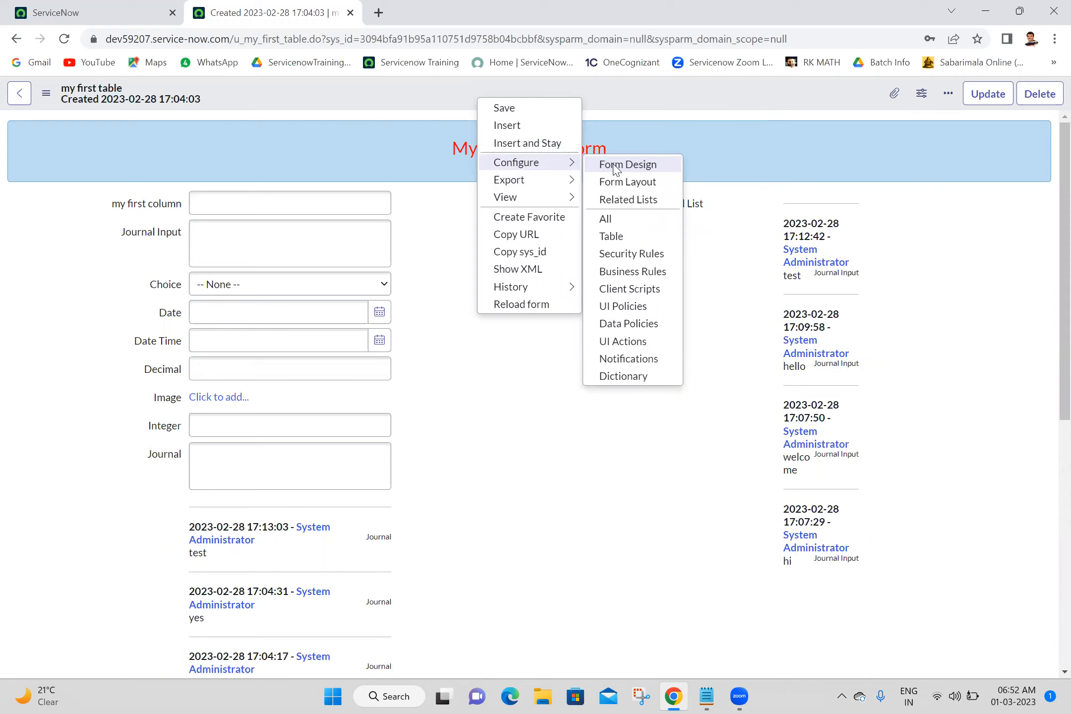
right_click(321, 12)
left_click(366, 113)
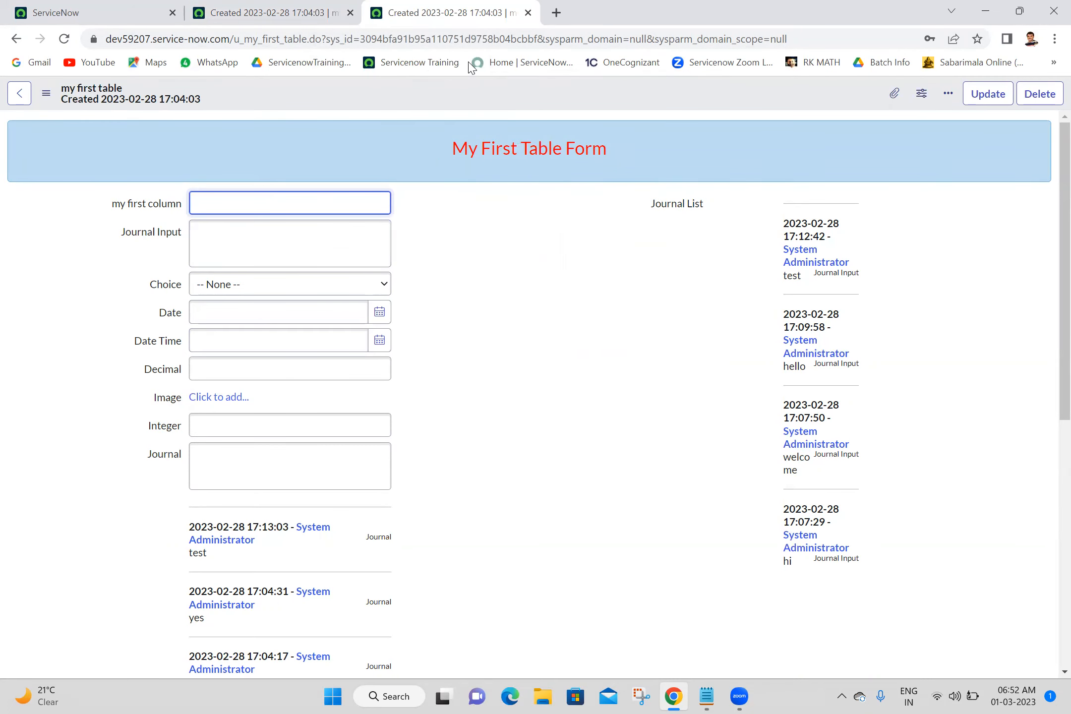
Open Form Design for my first table from the record's header context menu.
right_click(466, 91)
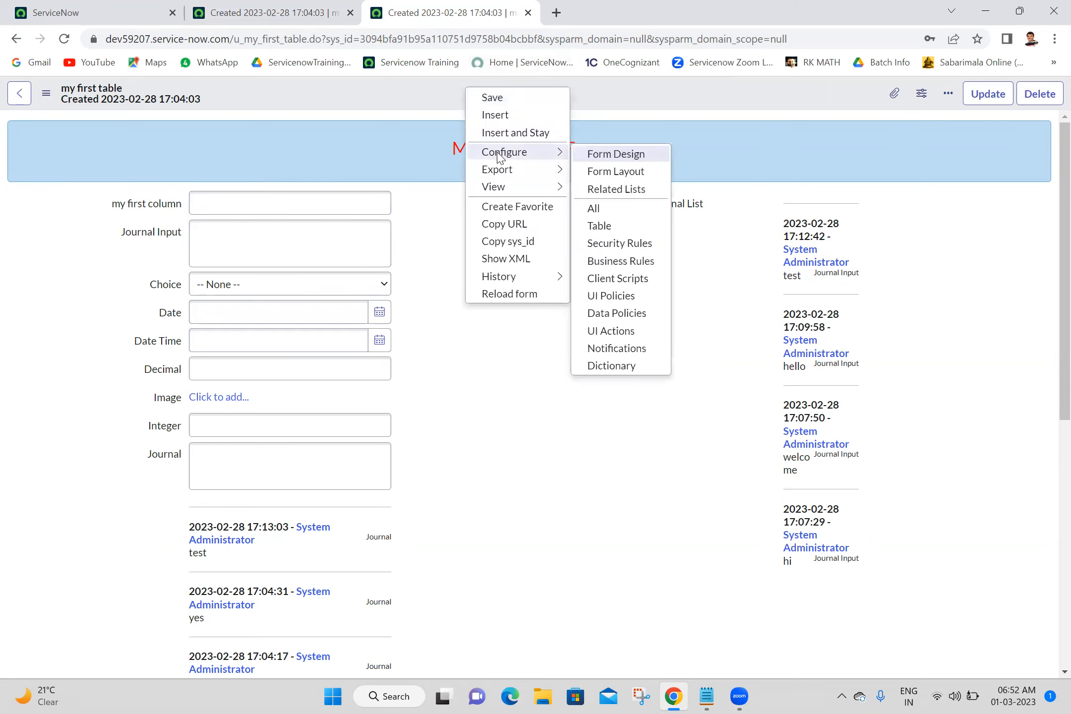
left_click(625, 159)
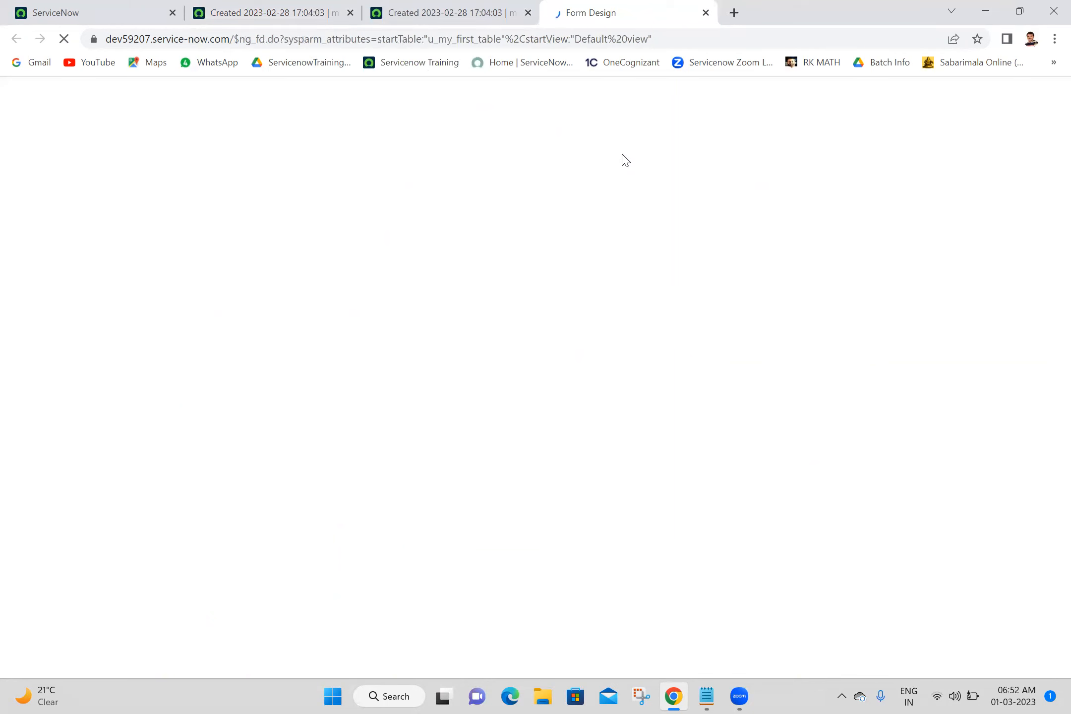
left_click(452, 11)
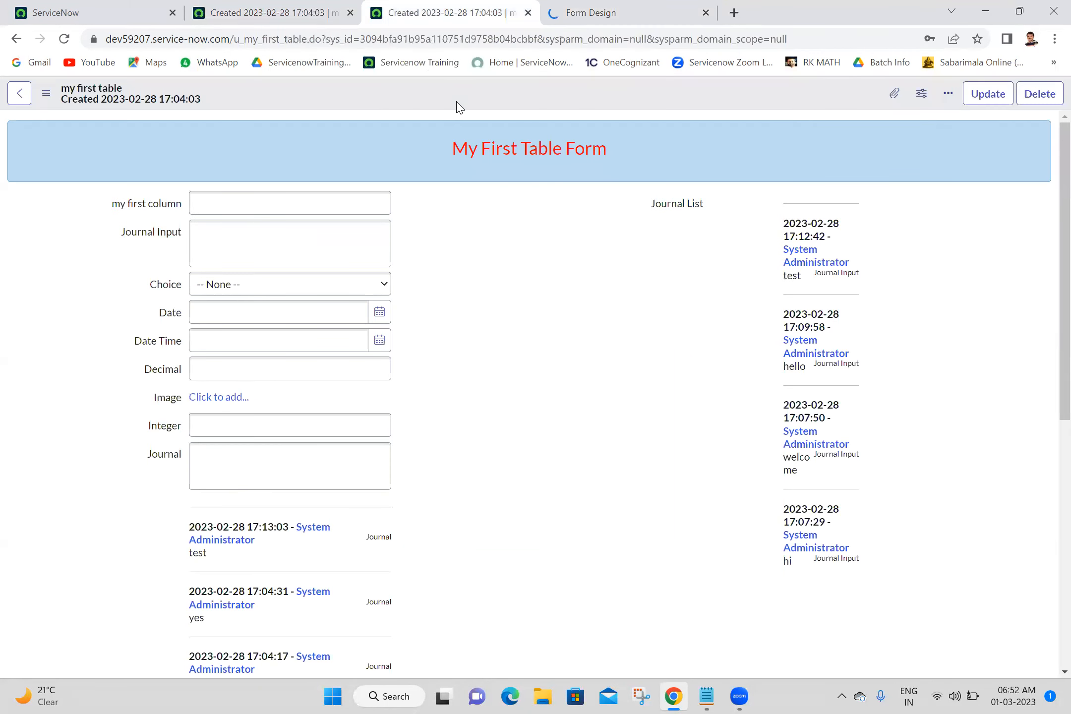
right_click(456, 105)
mouse_move(498, 169)
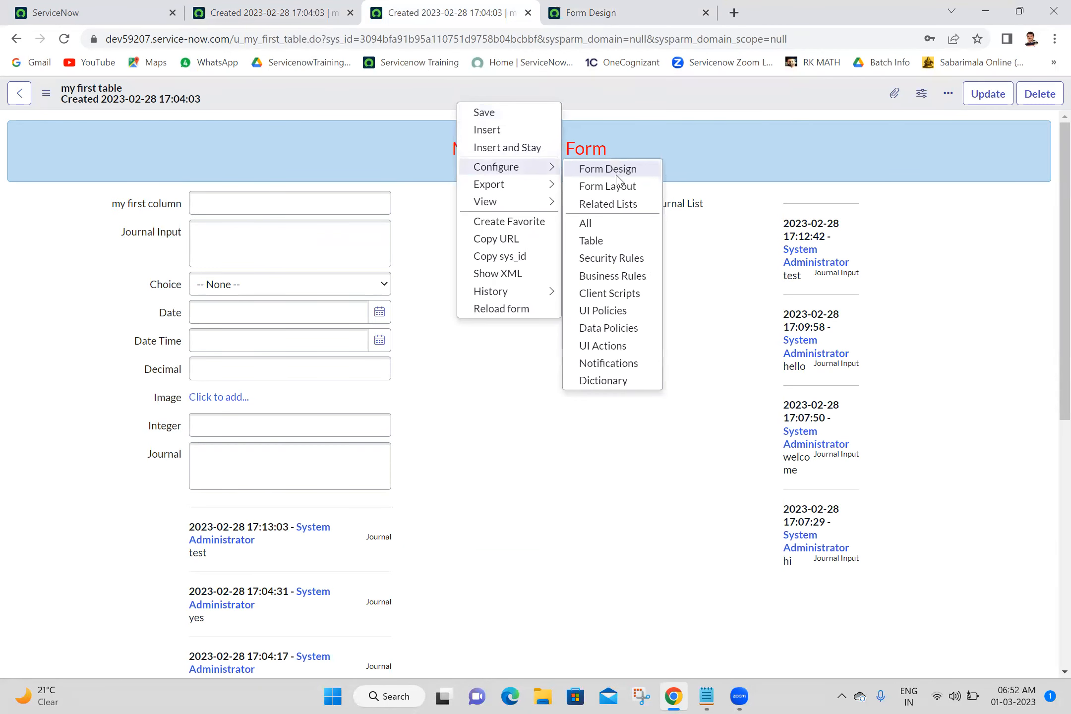
left_click(617, 7)
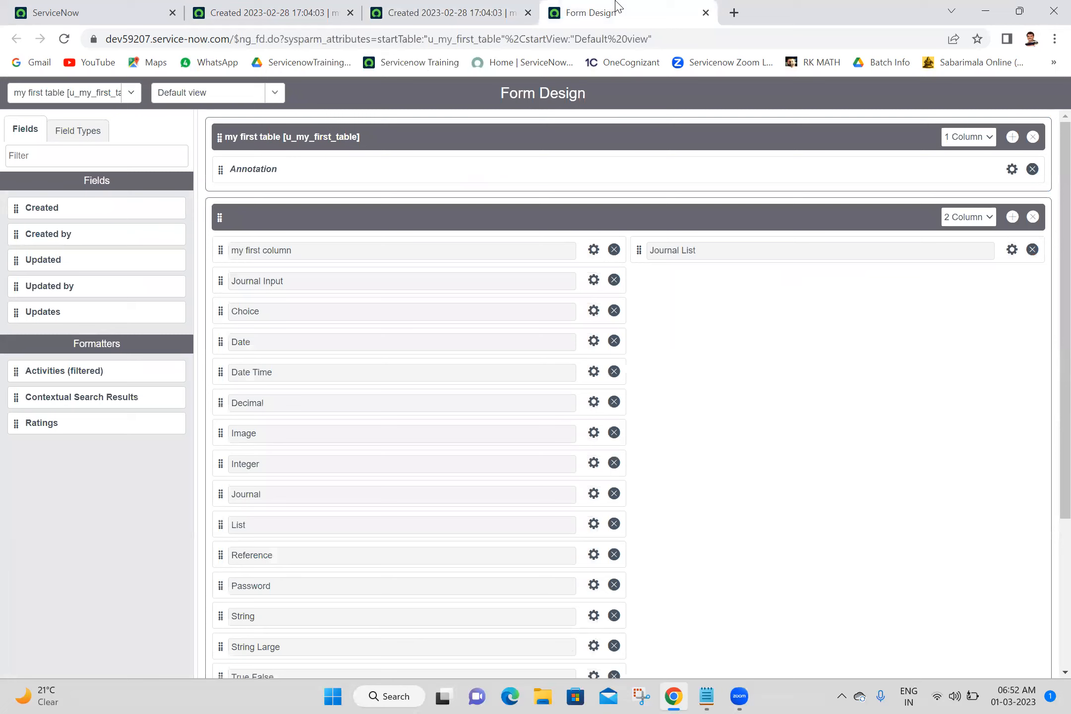
Move the Journal field into the right column above Journal List.
mouse_move(1059, 212)
left_mouse_down()
mouse_move(1047, 317)
mouse_move(1046, 217)
left_mouse_up()
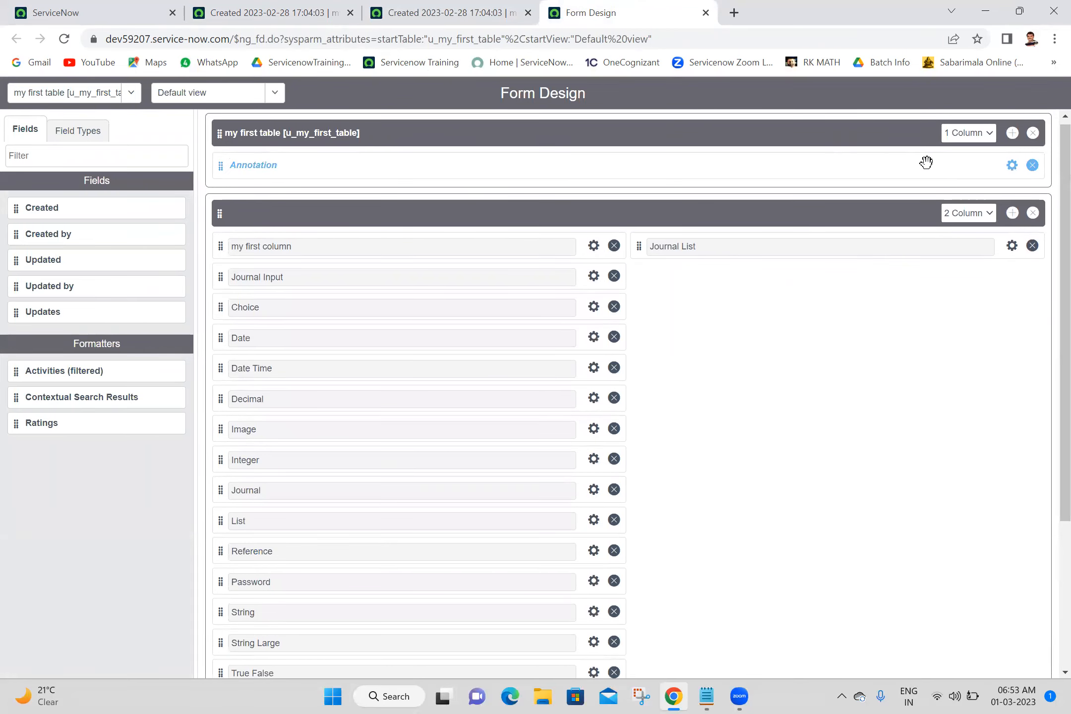
left_click(962, 137)
left_click(963, 139)
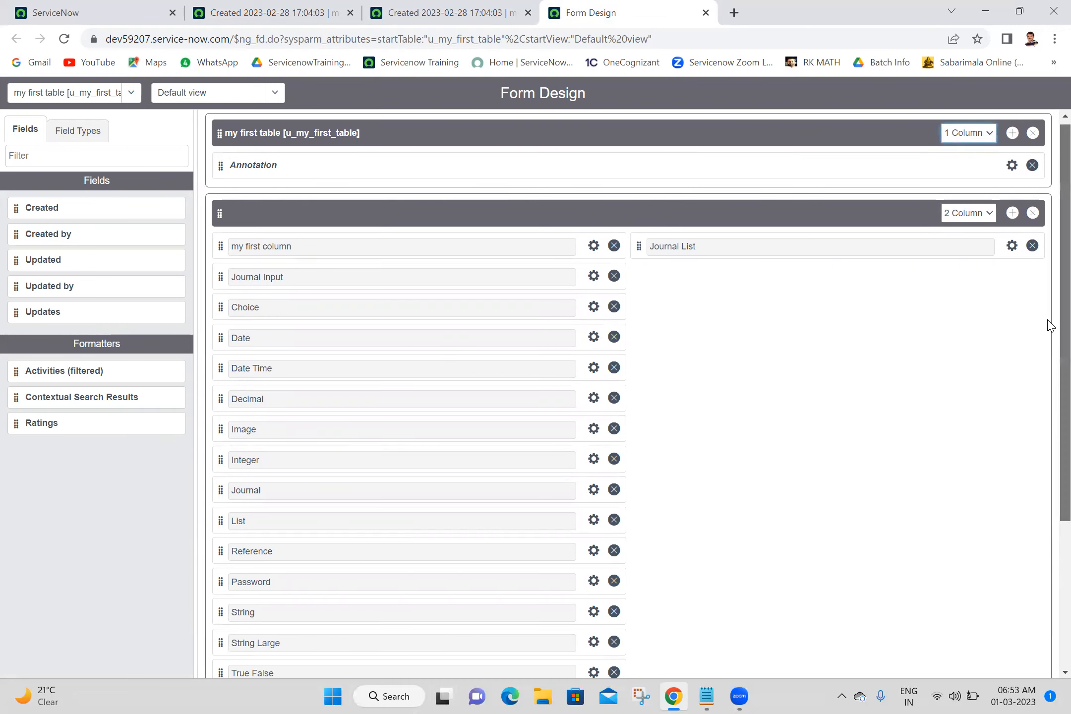
scroll(1049, 355, "down", 1)
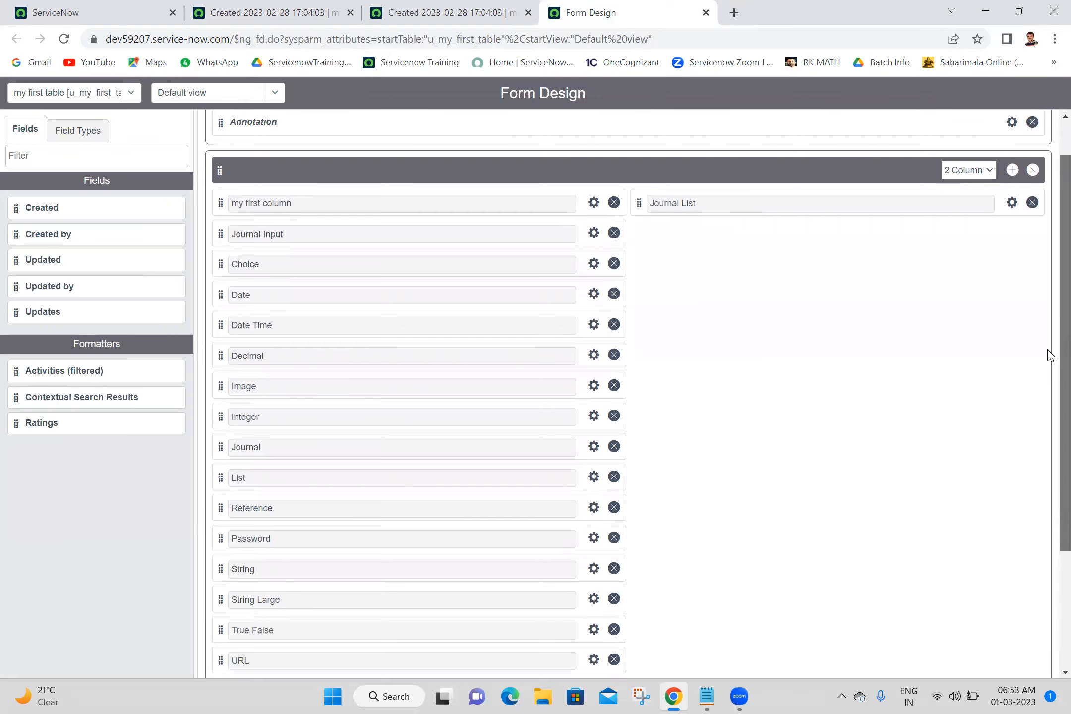
scroll(1050, 355, "down", 1)
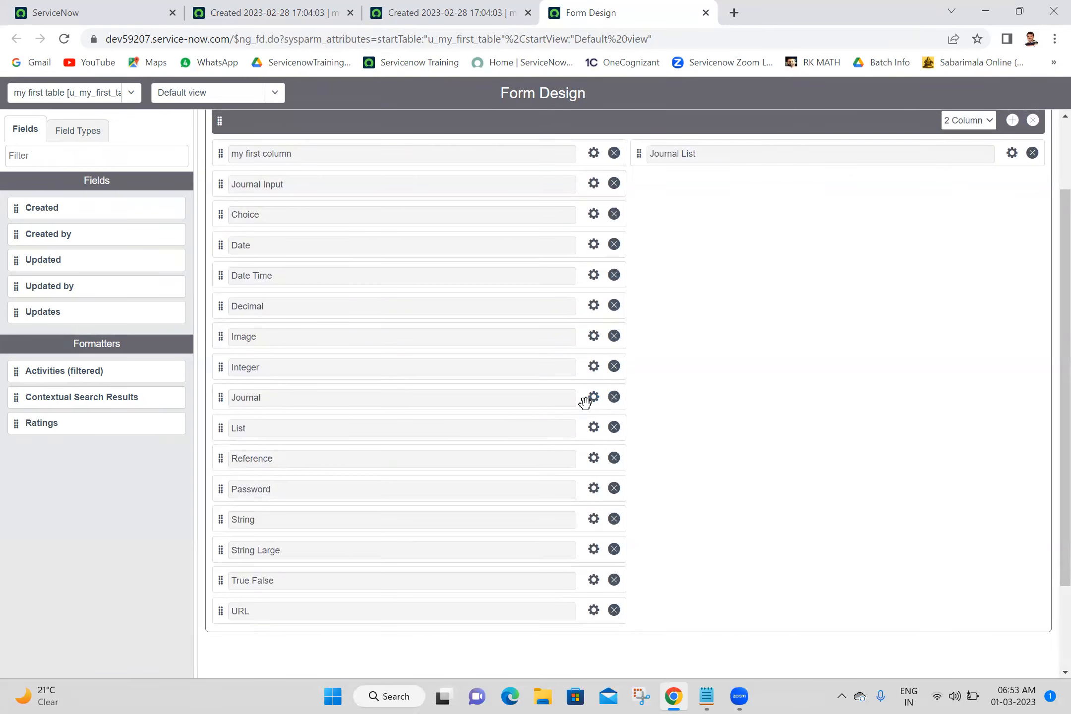
left_click_drag(581, 400, 1004, 156)
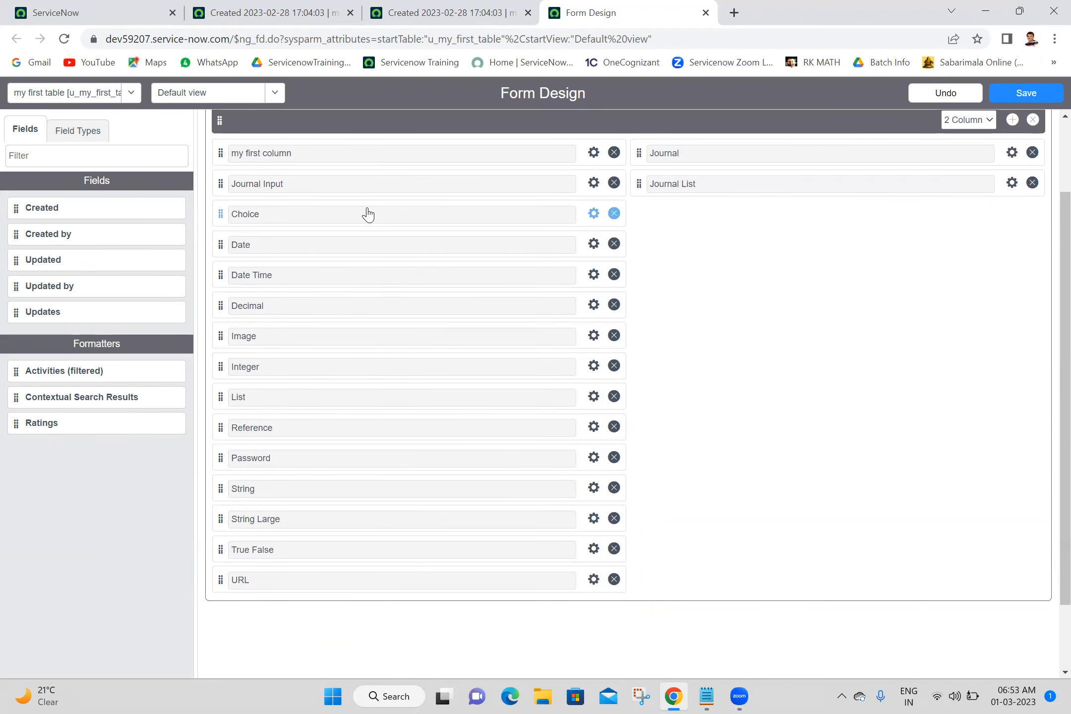
Move the Journal Input field into the right column below Journal.
scroll(1047, 317, "up", 2)
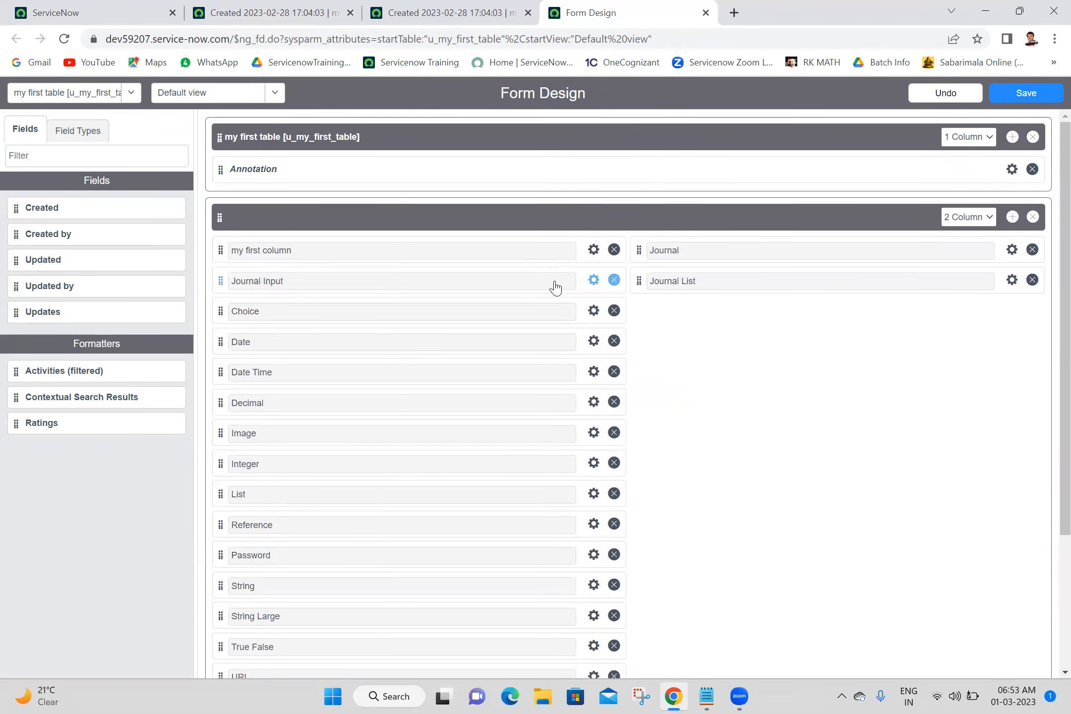
left_click_drag(579, 279, 997, 278)
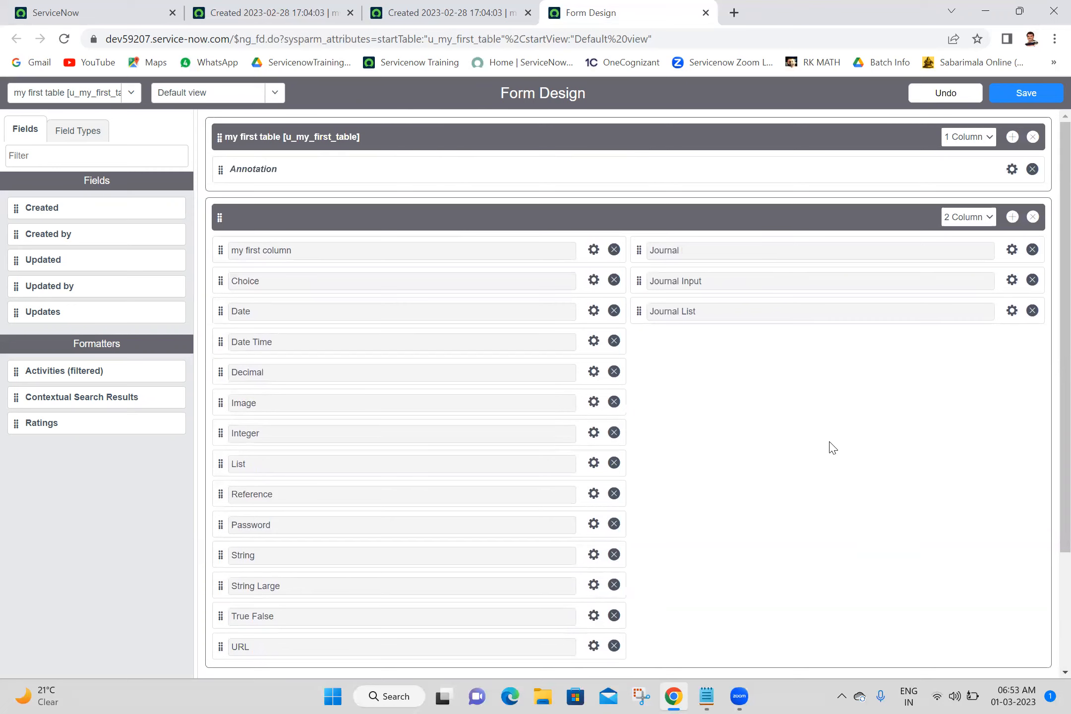
Move the List field to the top of the right column.
scroll(1047, 451, "down", 1)
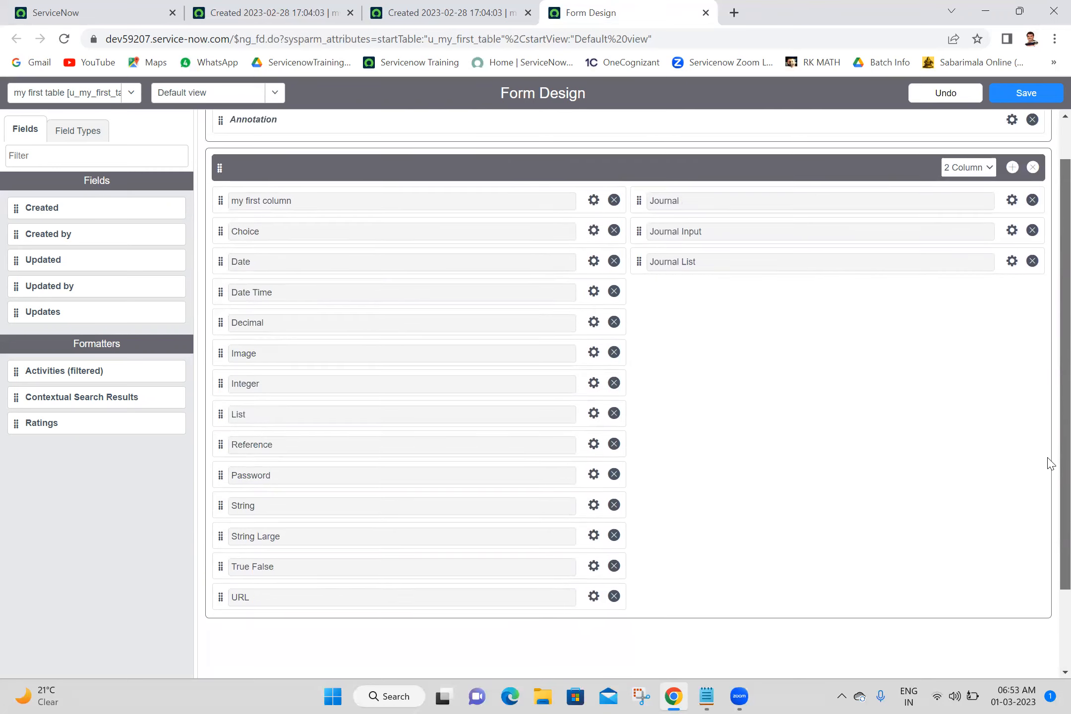
mouse_move(1047, 432)
left_mouse_down()
mouse_move(1047, 394)
mouse_move(1047, 432)
left_mouse_up()
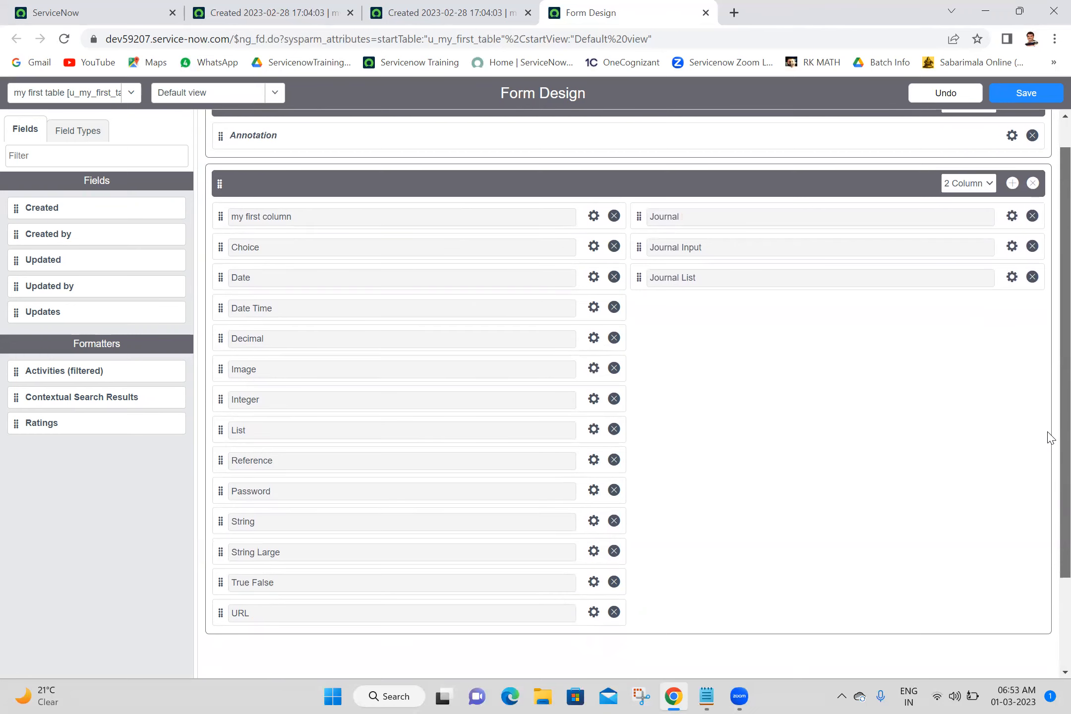
scroll(1049, 402, "up", 1)
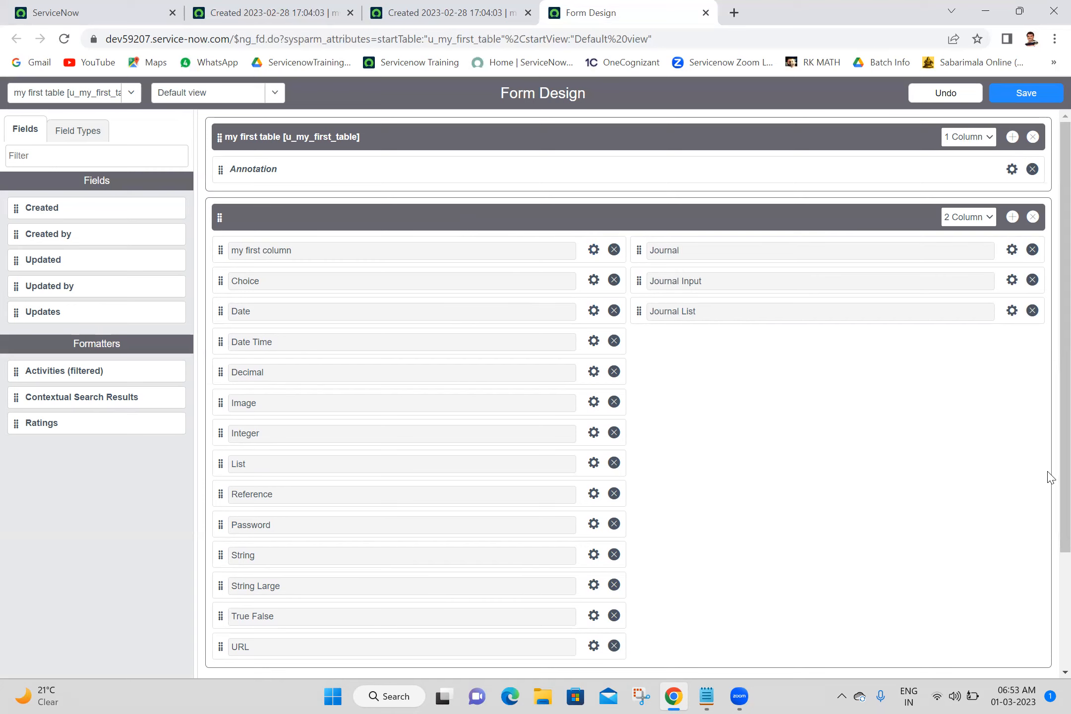
scroll(1047, 525, "down", 2)
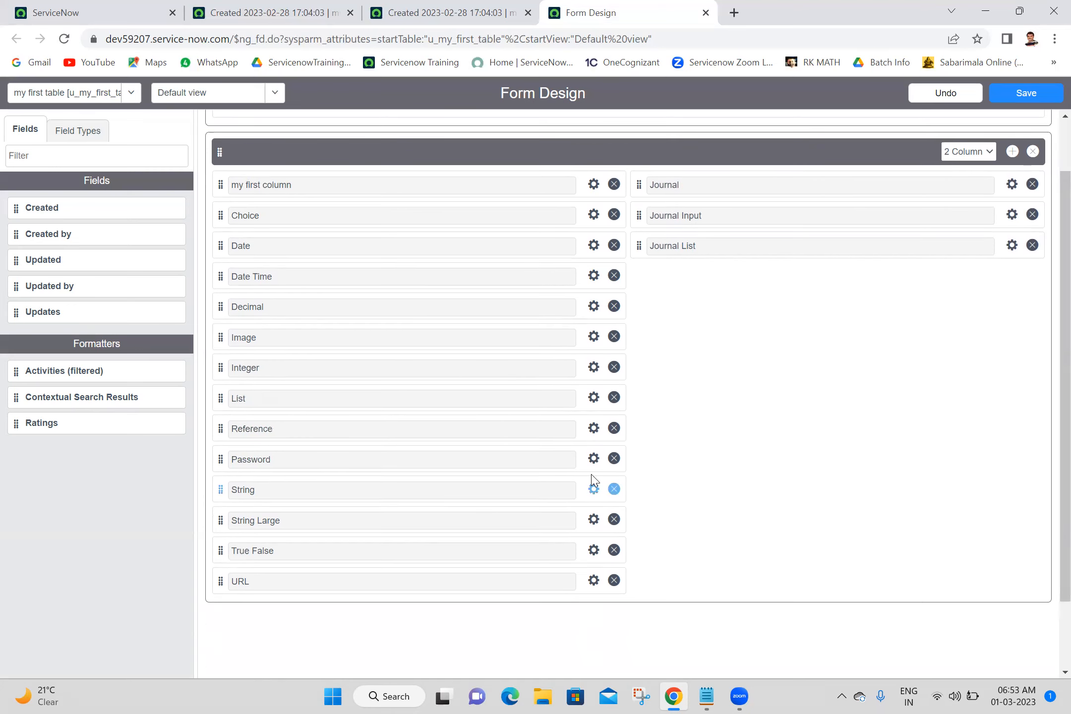
mouse_move(581, 397)
left_mouse_down()
mouse_move(851, 153)
mouse_move(936, 174)
mouse_move(1013, 172)
mouse_move(998, 179)
left_mouse_up()
Move the Reference field into the right column below List.
scroll(1056, 168, "up", 2)
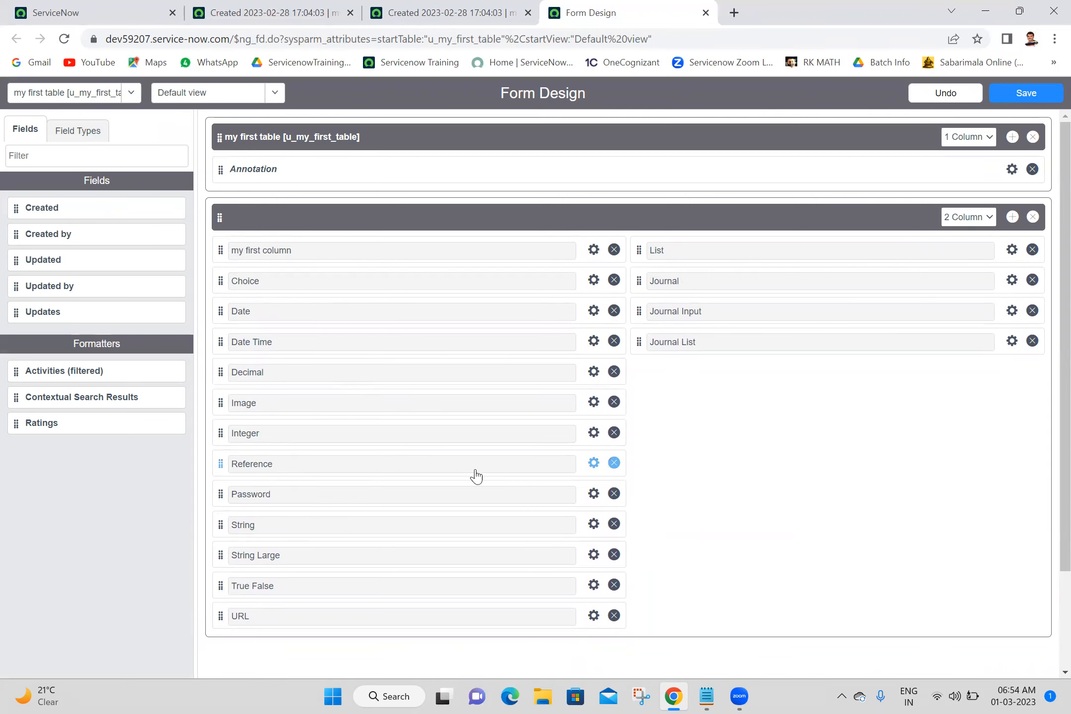
left_click_drag(579, 465, 1003, 281)
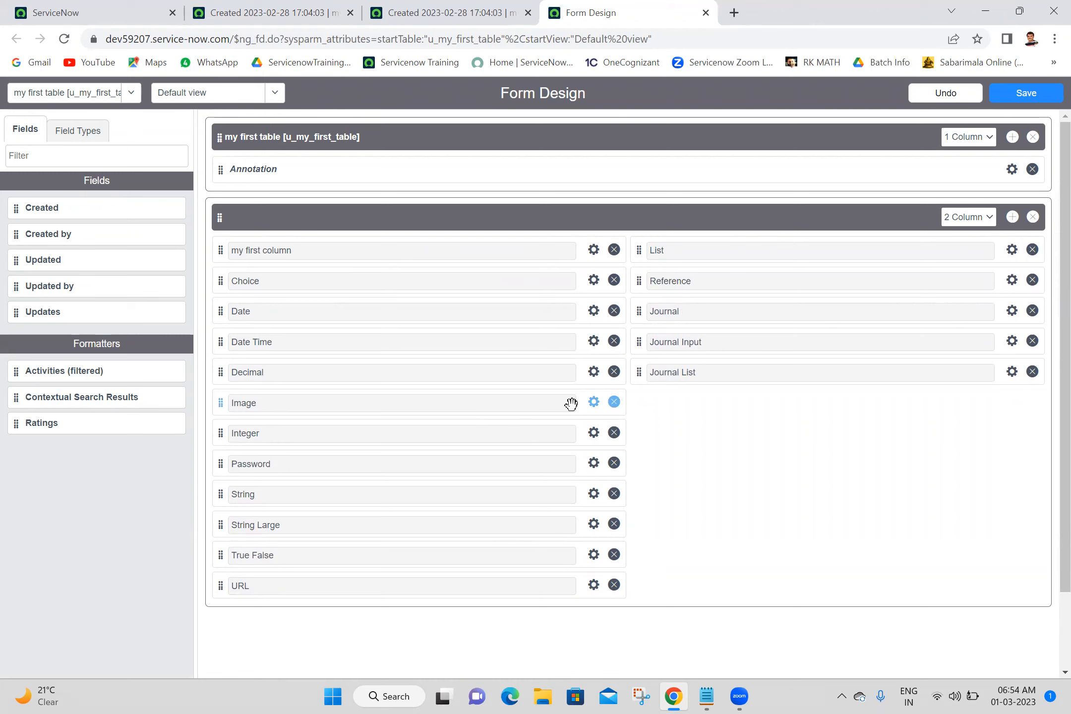
Move Image, String Large and Password into the right column, then save the form design.
left_click_drag(570, 404, 1006, 310)
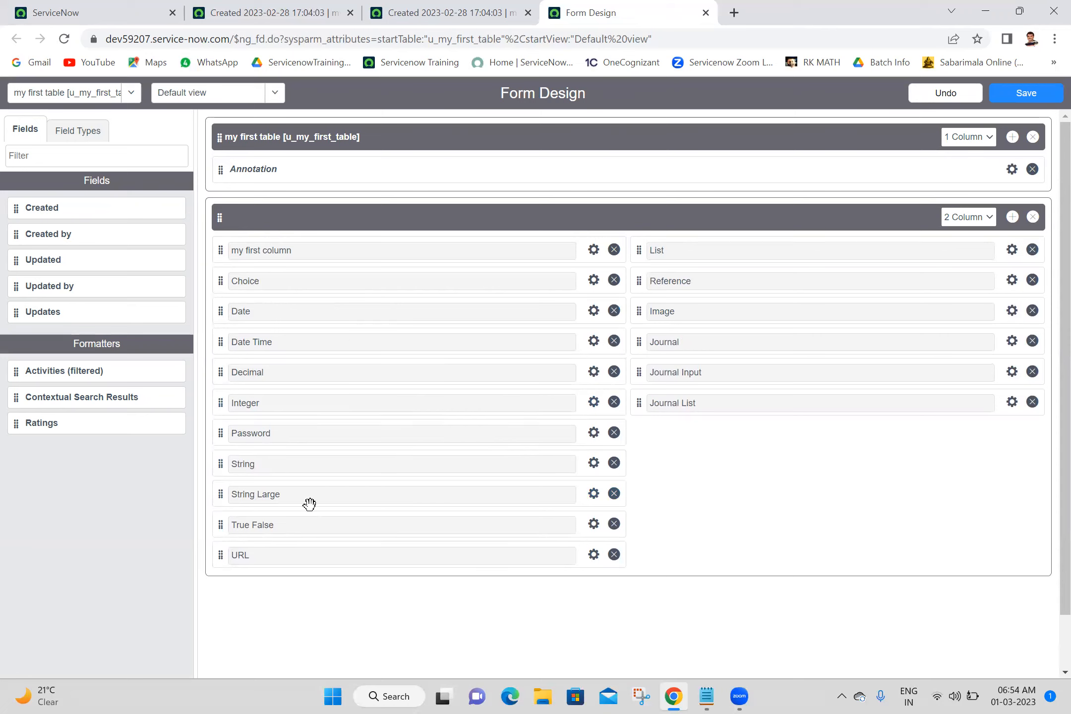
left_click_drag(569, 495, 1001, 338)
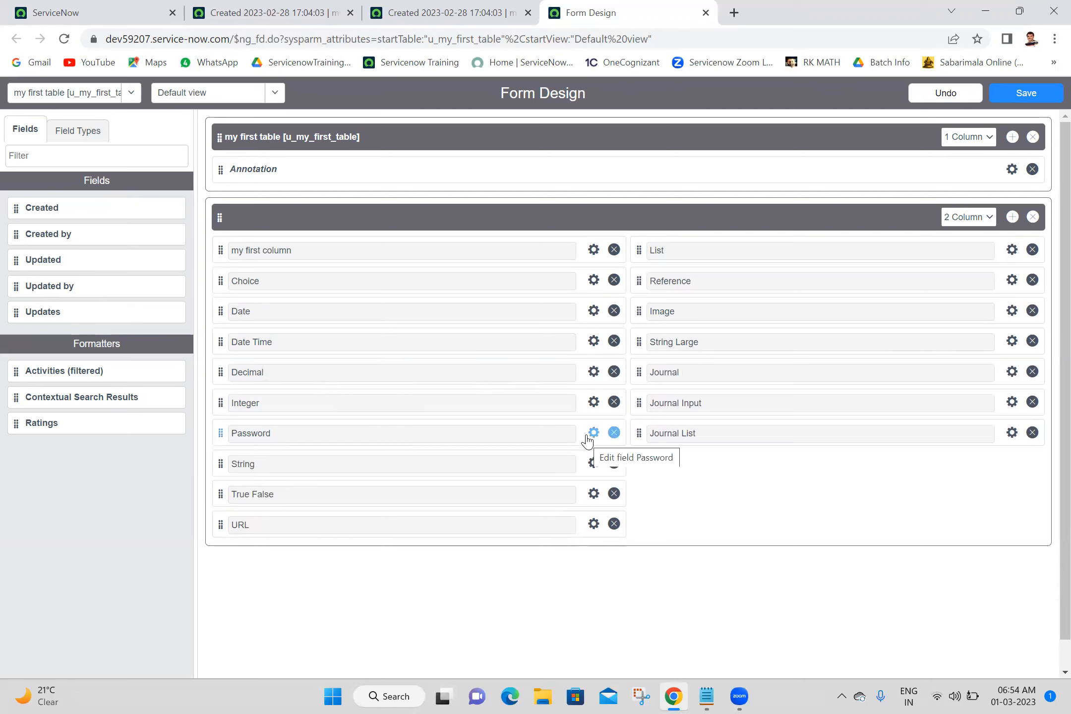
left_click_drag(580, 426, 1008, 355)
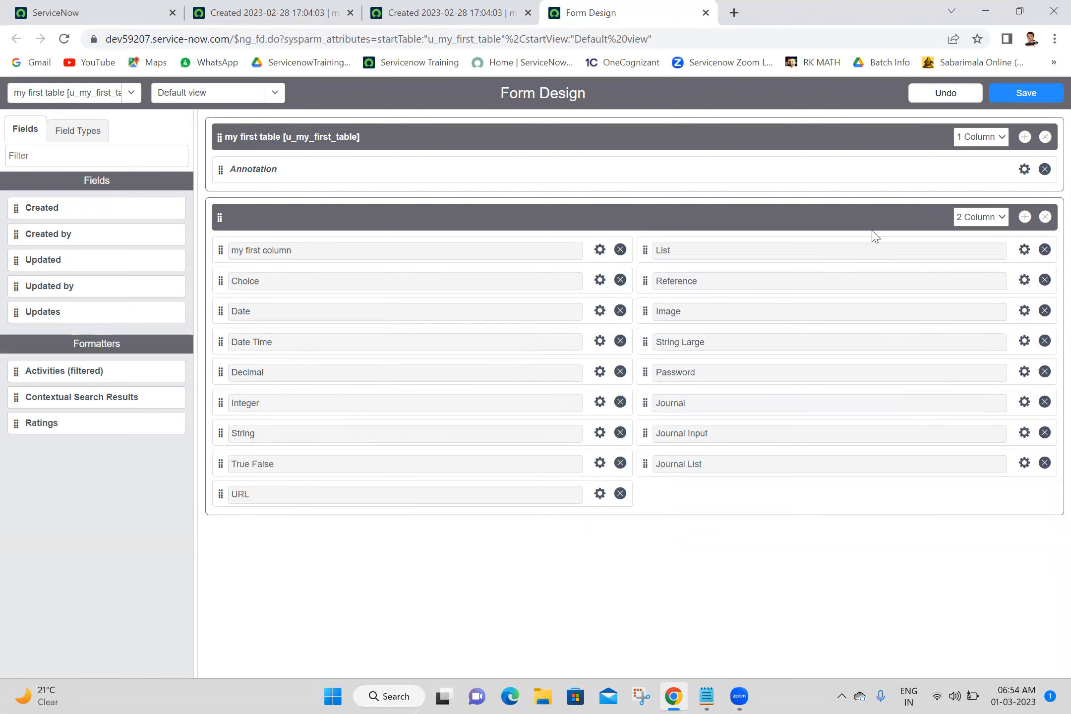
left_click(1028, 97)
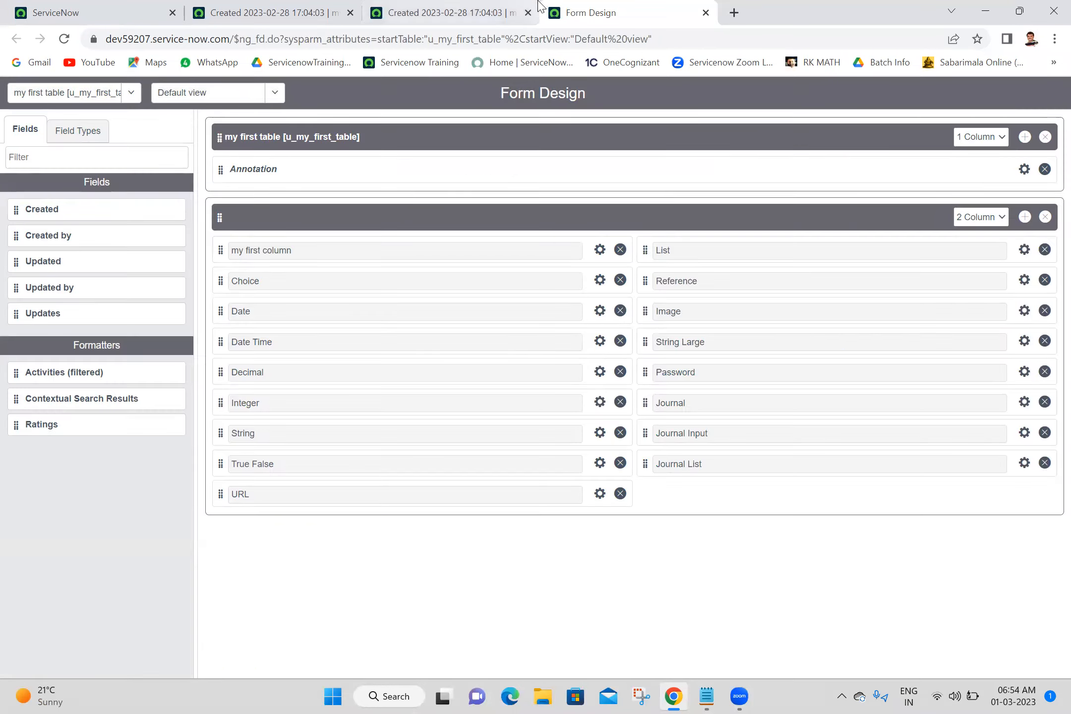
Reload the record form and review the new two-column field arrangement.
left_click(506, 13)
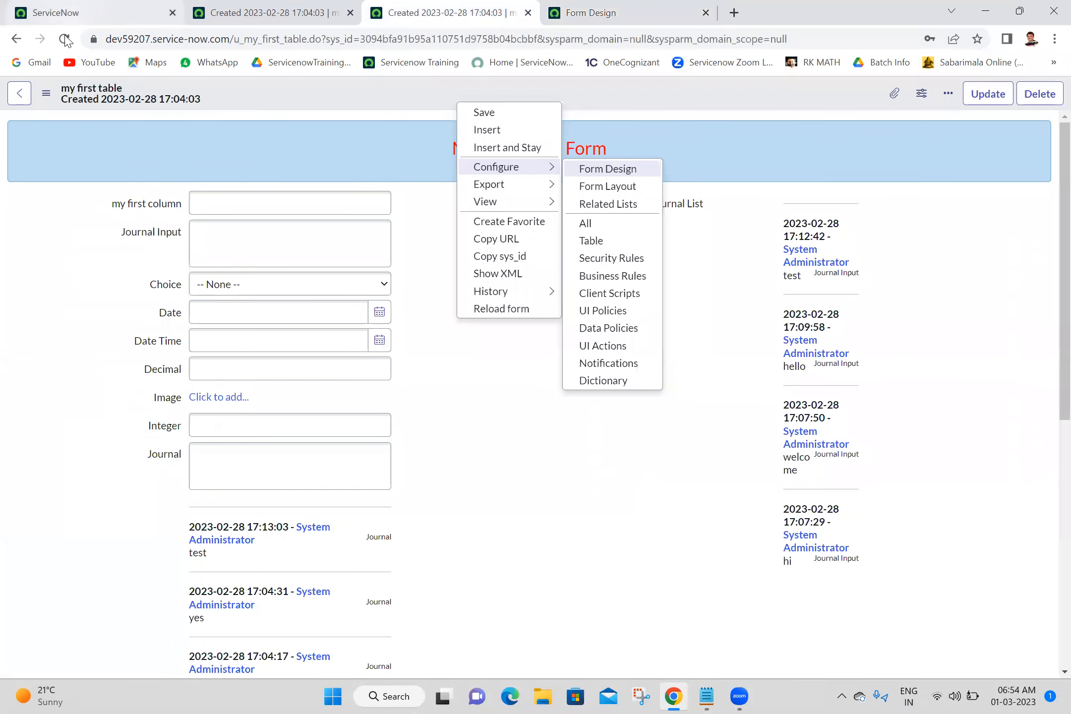
left_click(65, 39)
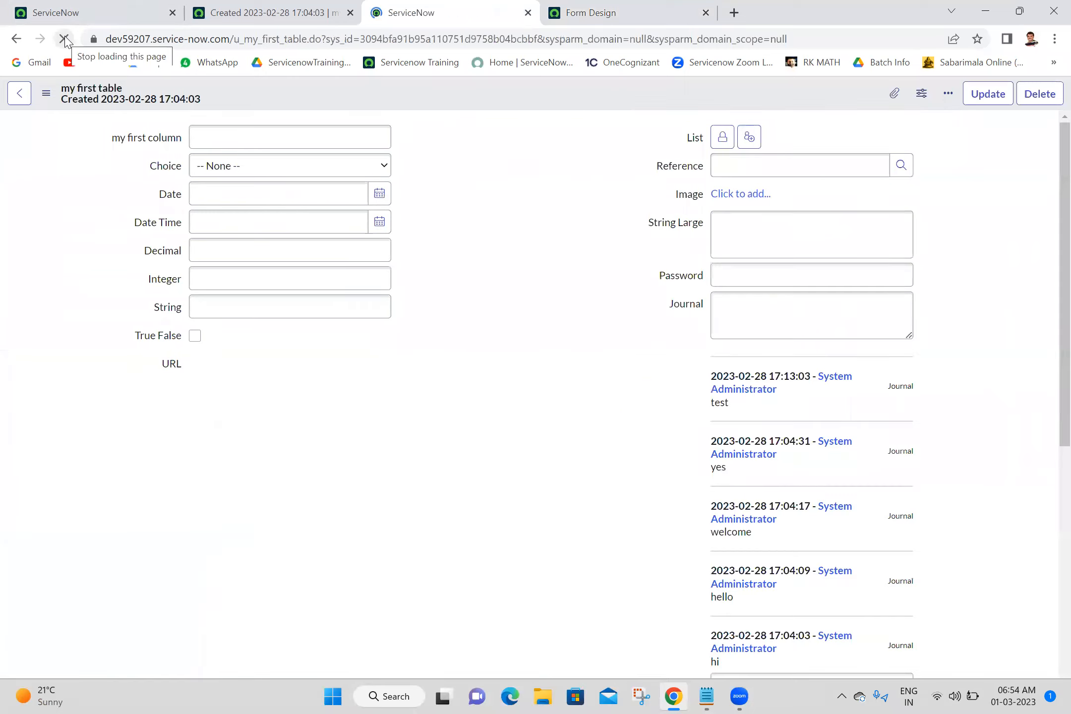
scroll(1050, 364, "down", 2)
left_click_drag(1047, 359, 1050, 244)
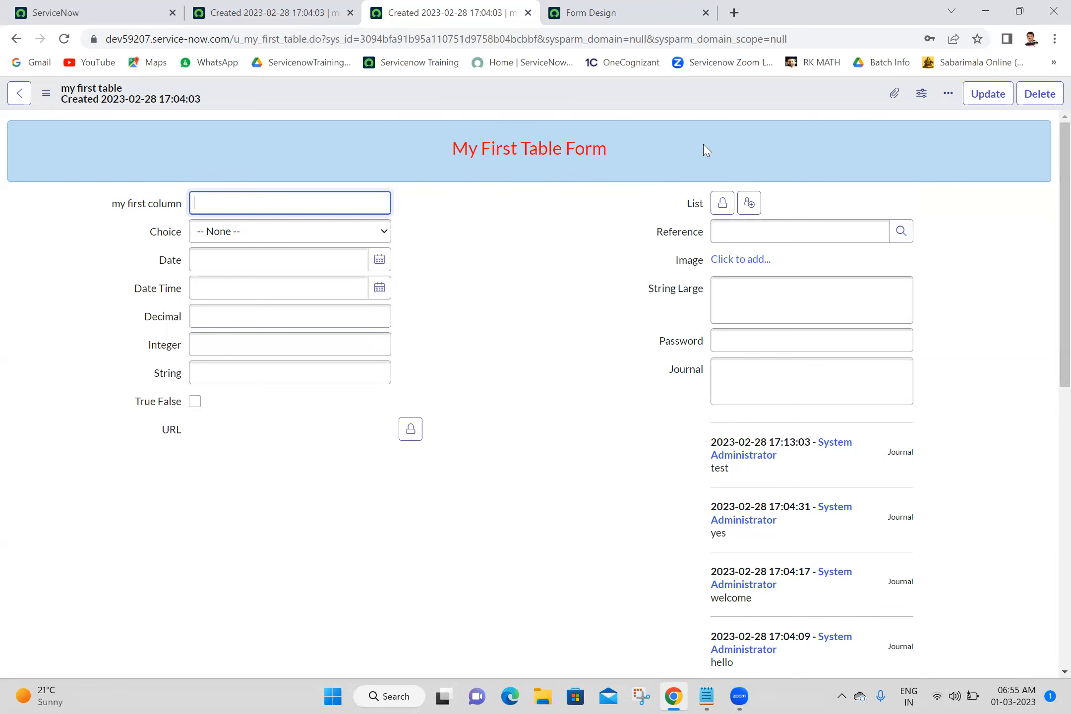
left_click(463, 471)
Add new Date fields from the field types list to the annotation section and the right column.
left_click(602, 11)
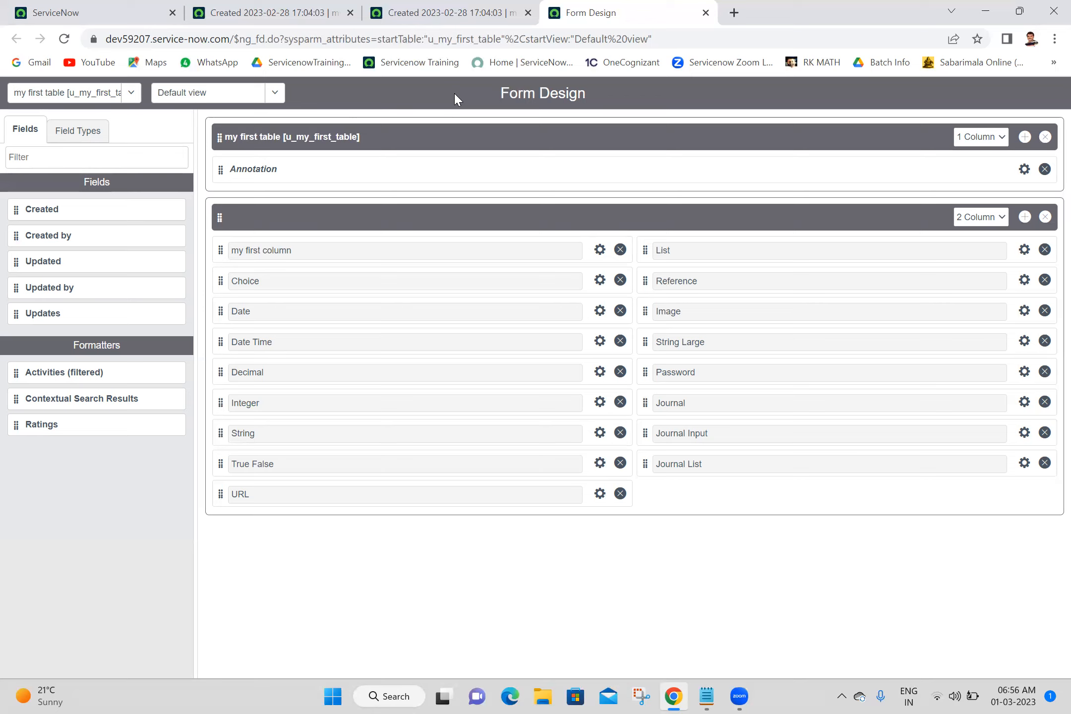
left_click(71, 146)
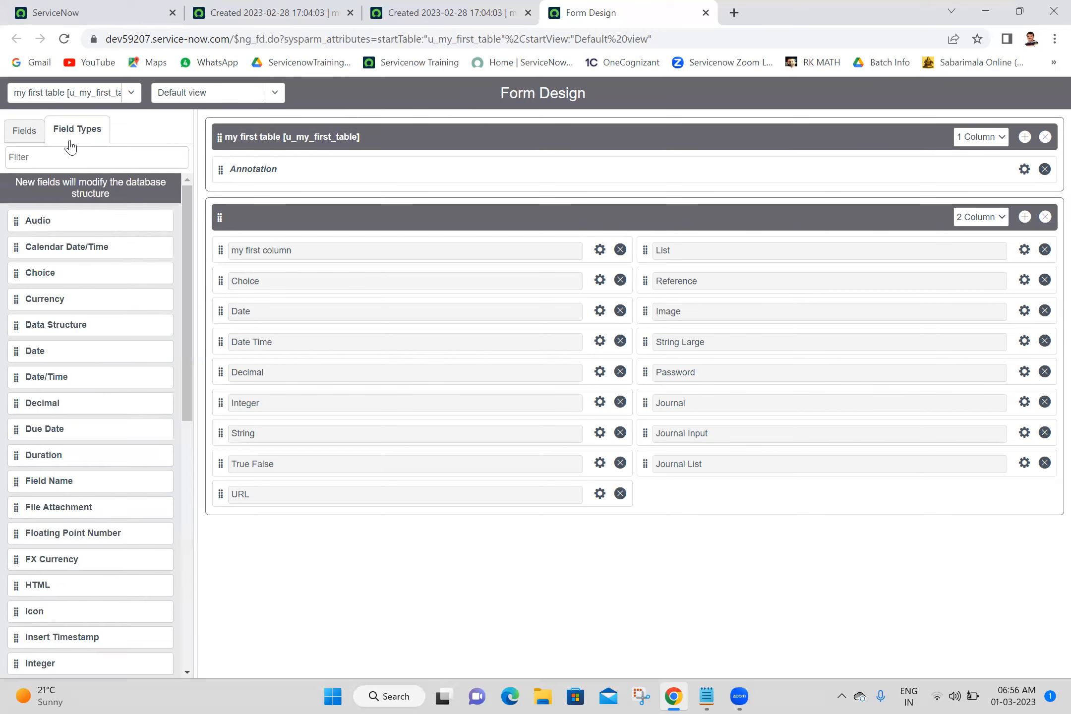
double_click(48, 351)
left_click_drag(48, 351, 762, 531)
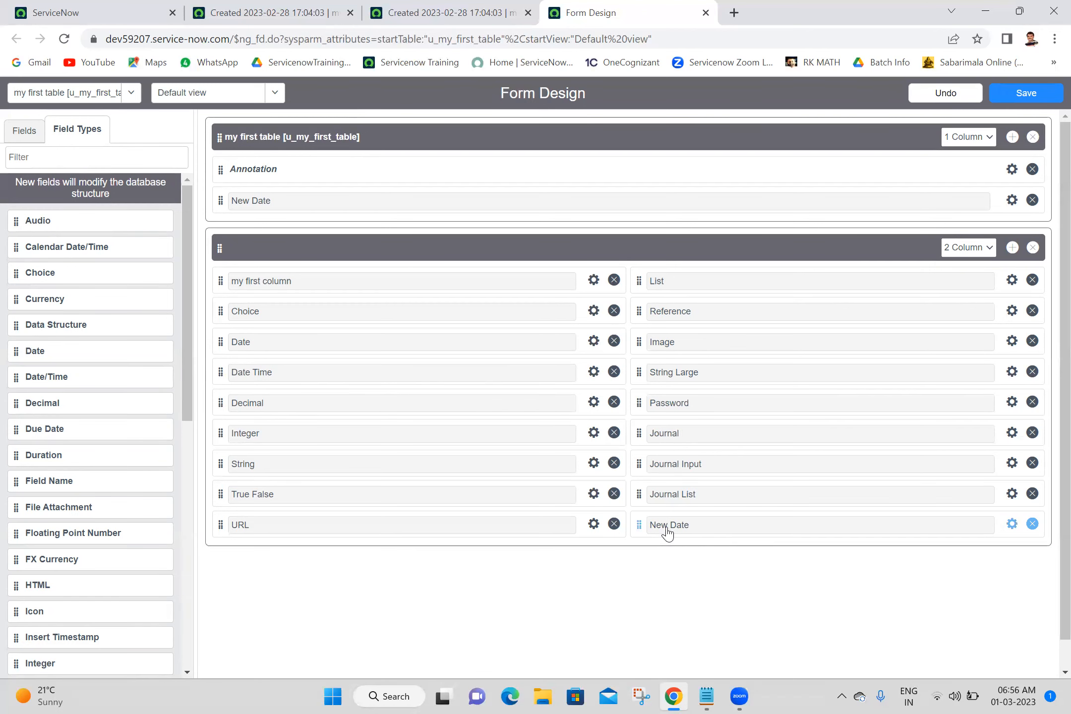
left_click(640, 526)
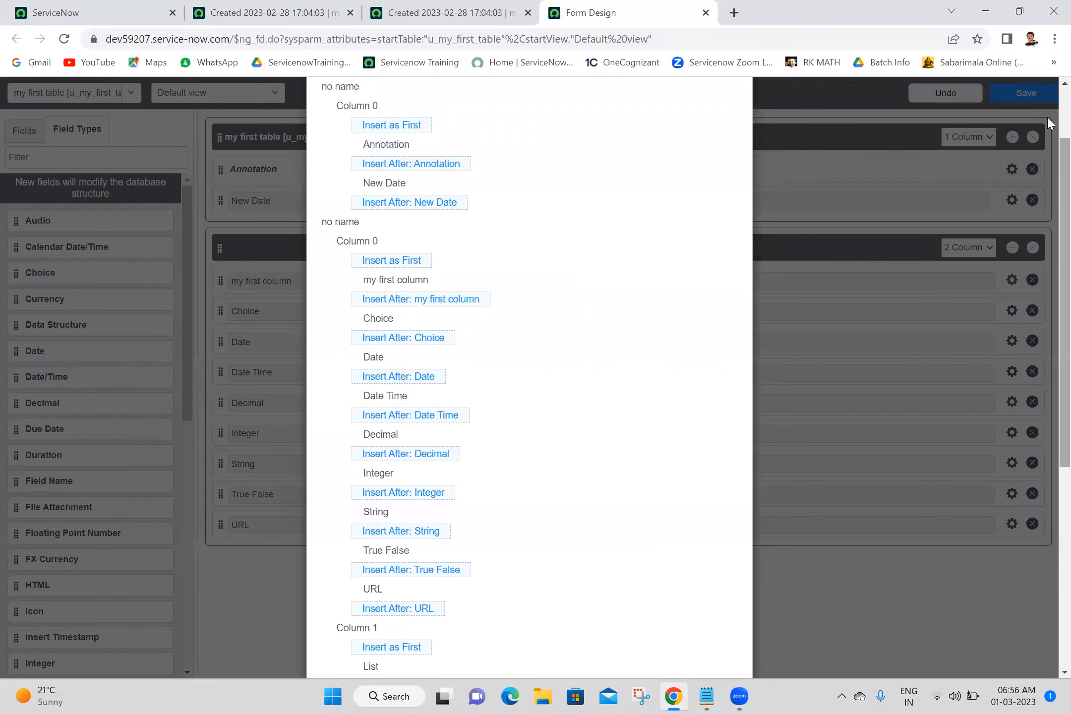
scroll(1047, 104, "up", 2)
left_click(733, 116)
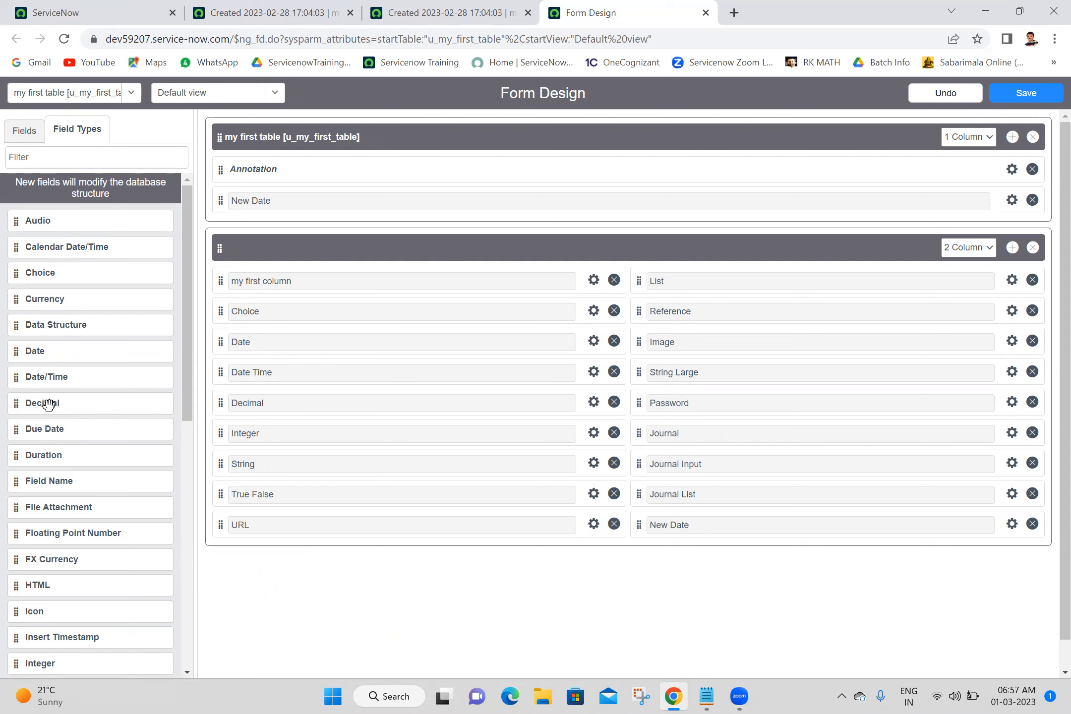
Add a new Decimal field below New Date in the right column and inspect the New Date field's properties.
left_click_drag(48, 404, 751, 567)
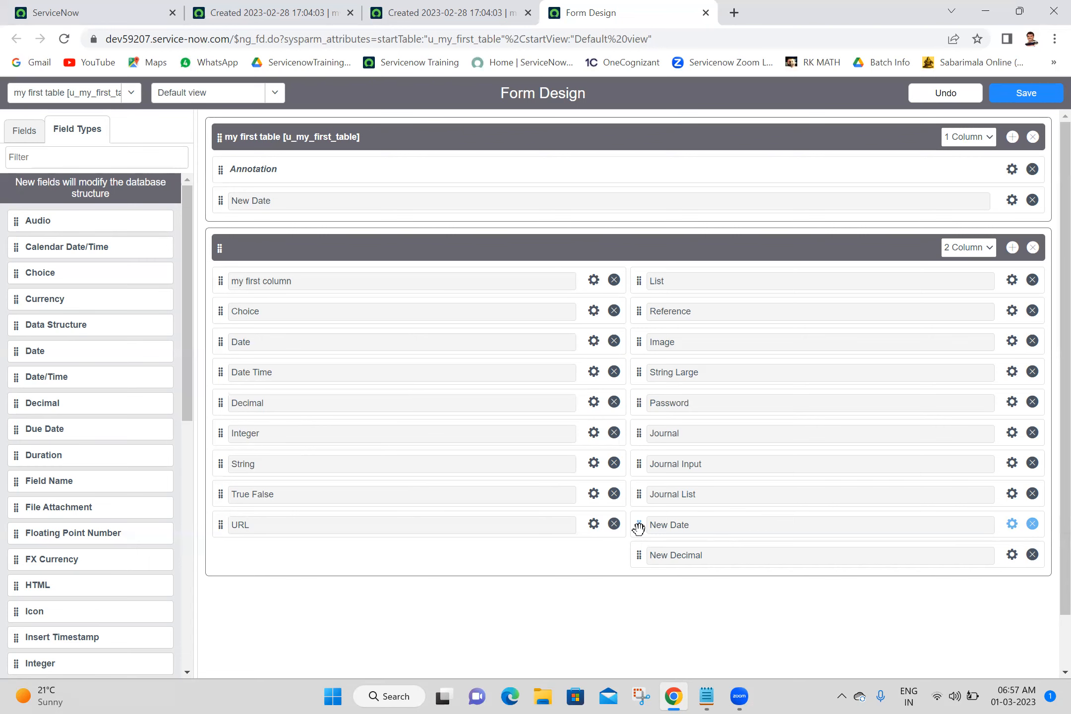
left_click(1013, 525)
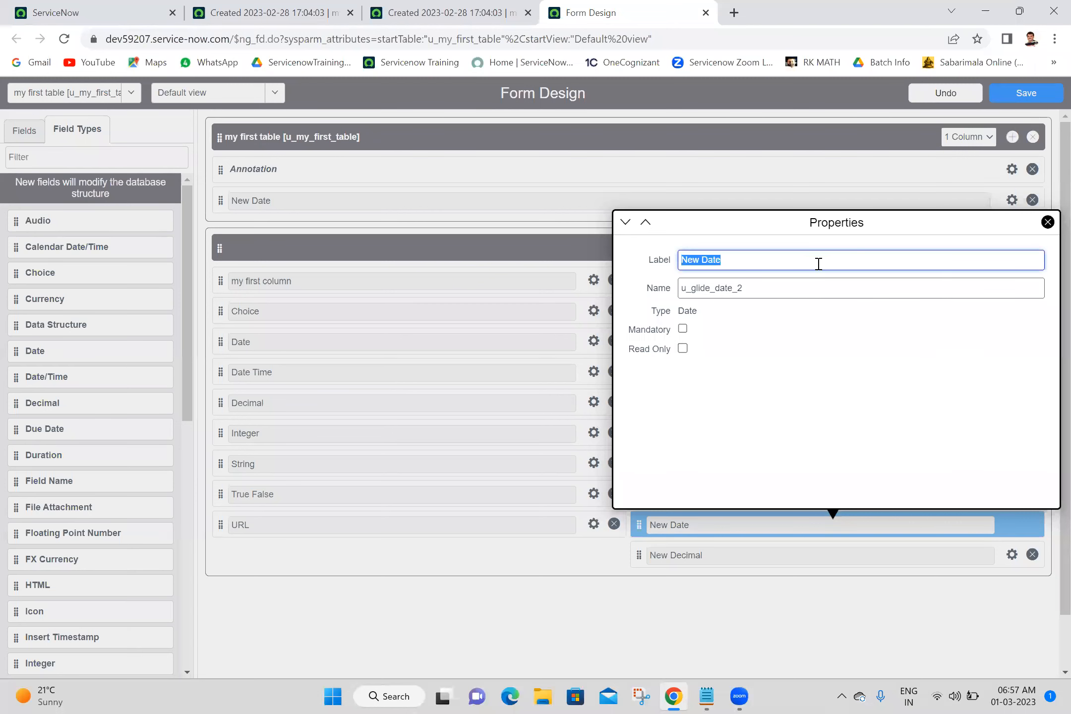
left_click(1048, 223)
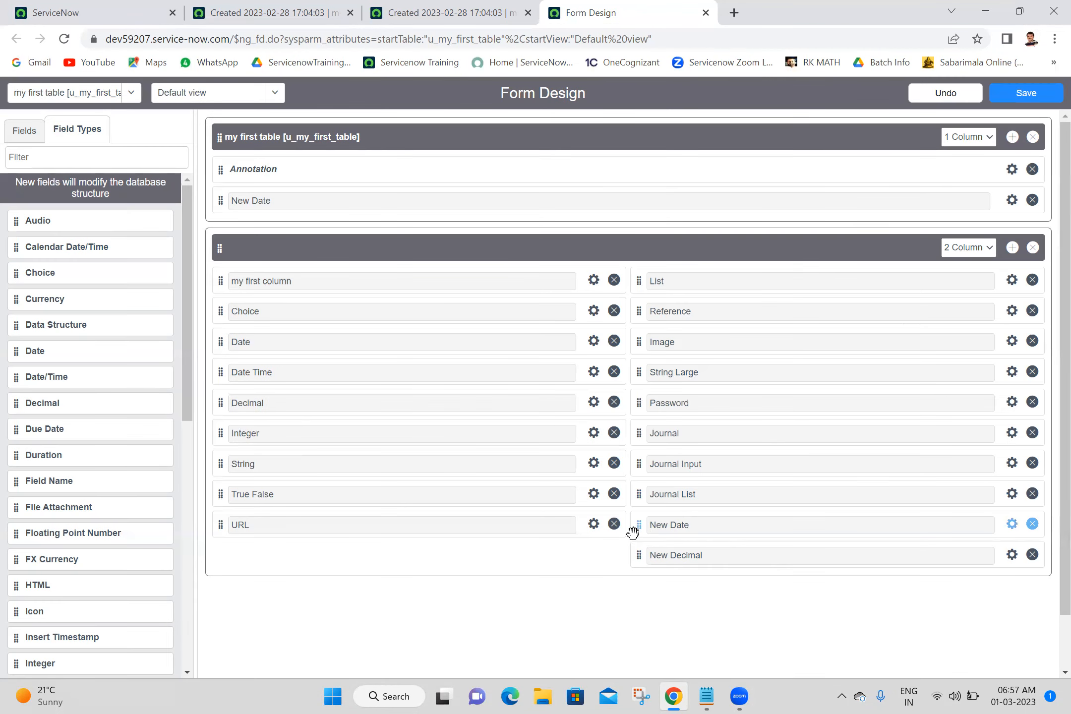
left_click(1012, 526)
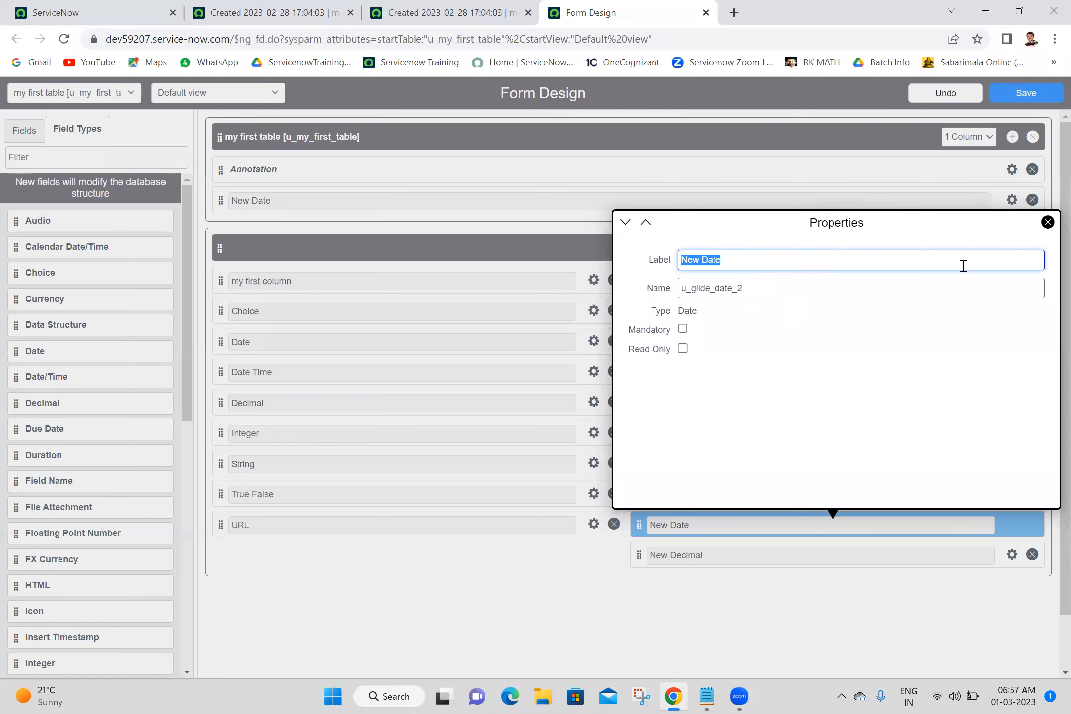
left_click(1046, 223)
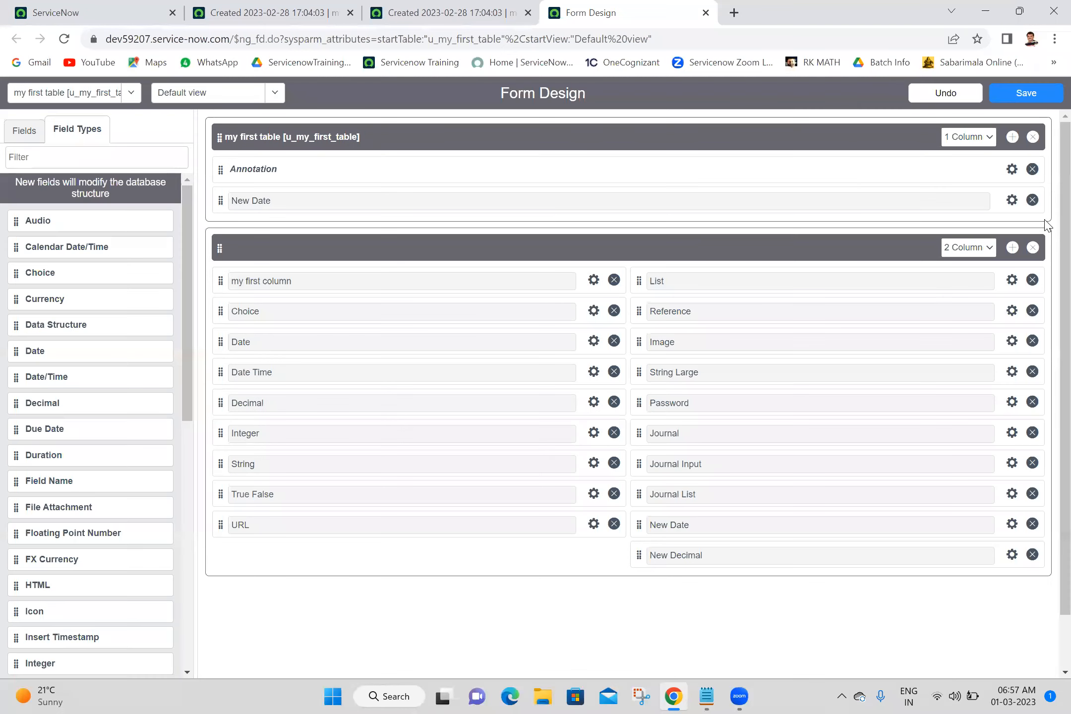
Open the insert-position list for the New Date field and review the available positions without inserting.
left_click(639, 524)
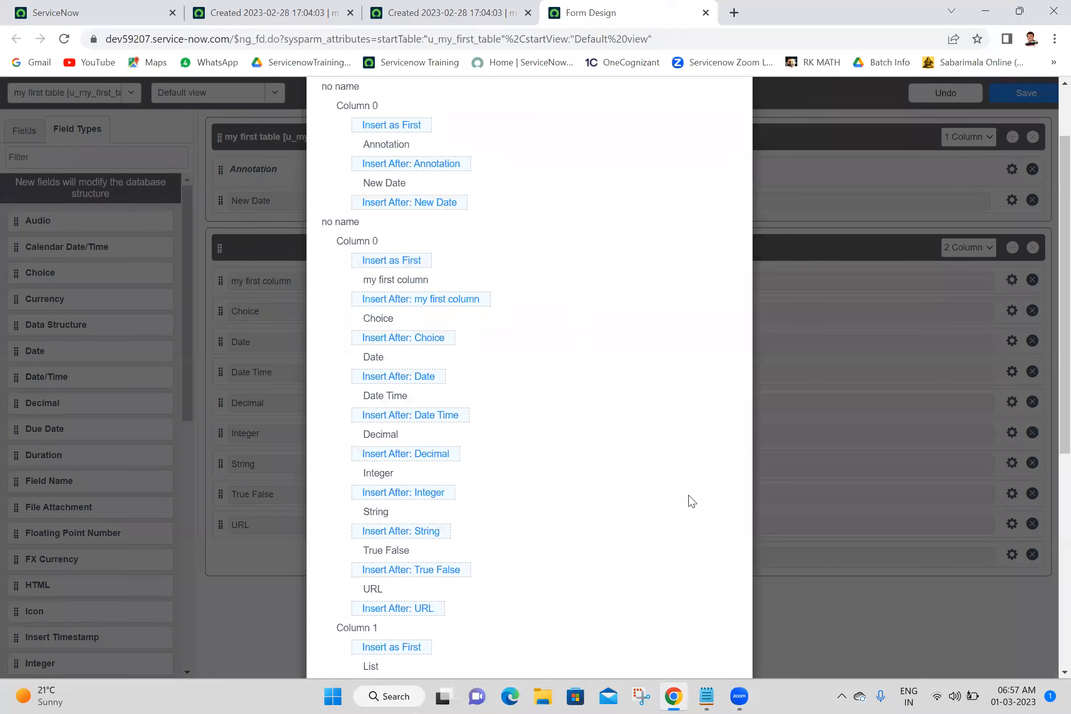
scroll(1047, 301, "up", 2)
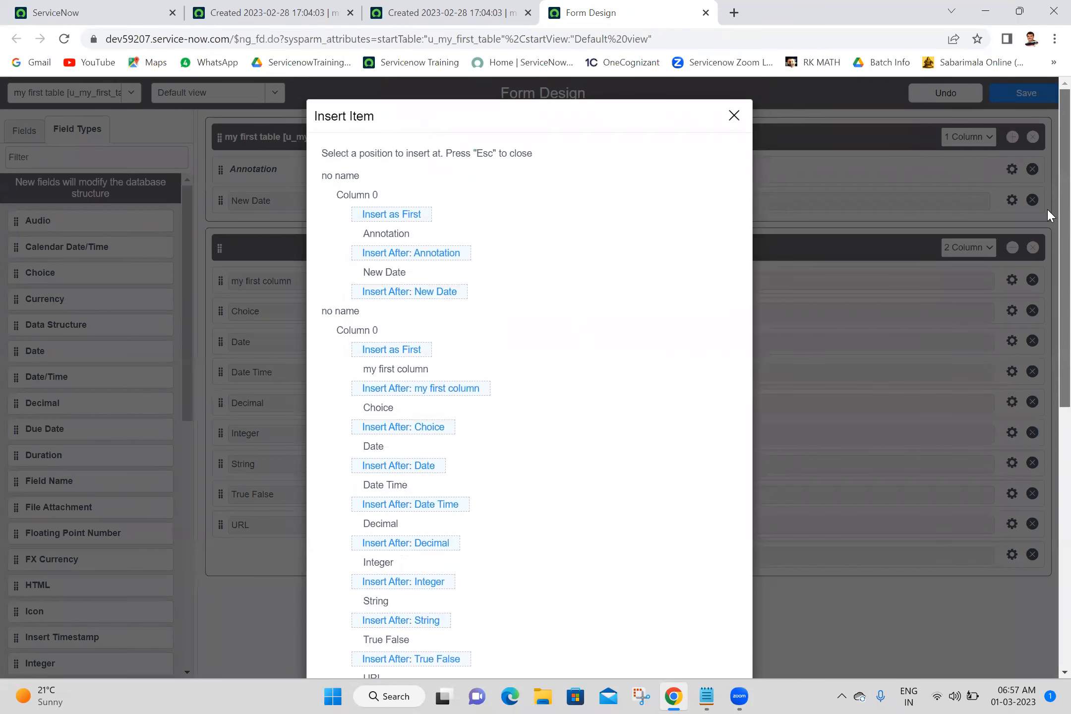
scroll(1044, 387, "down", 8)
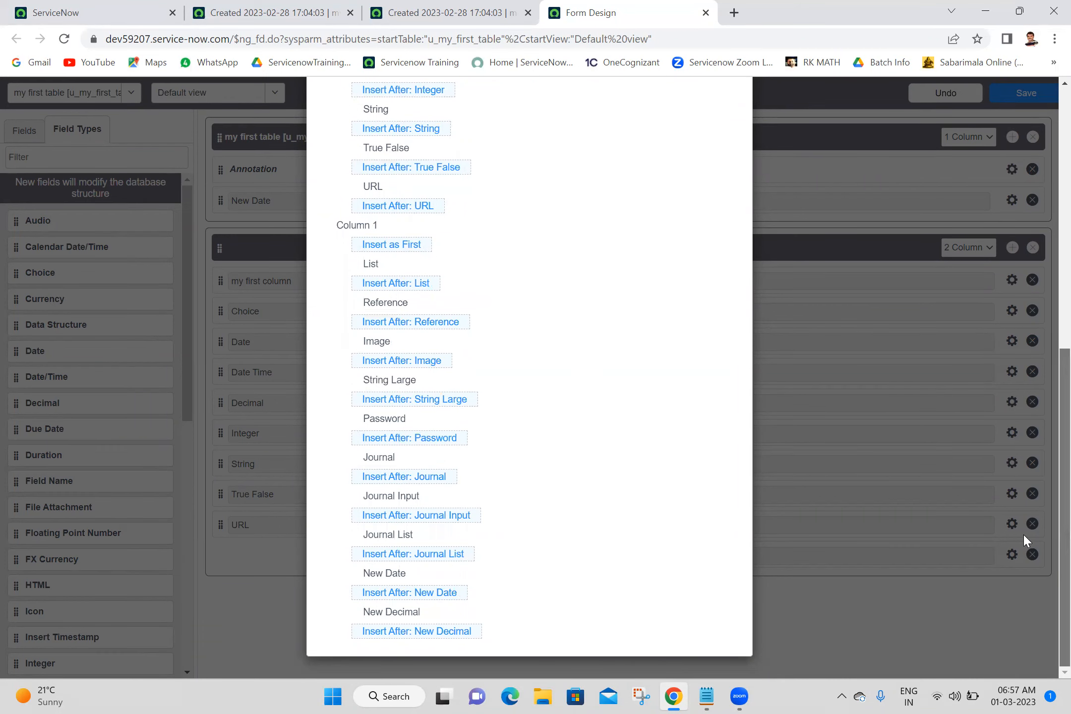
scroll(1045, 448, "up", 8)
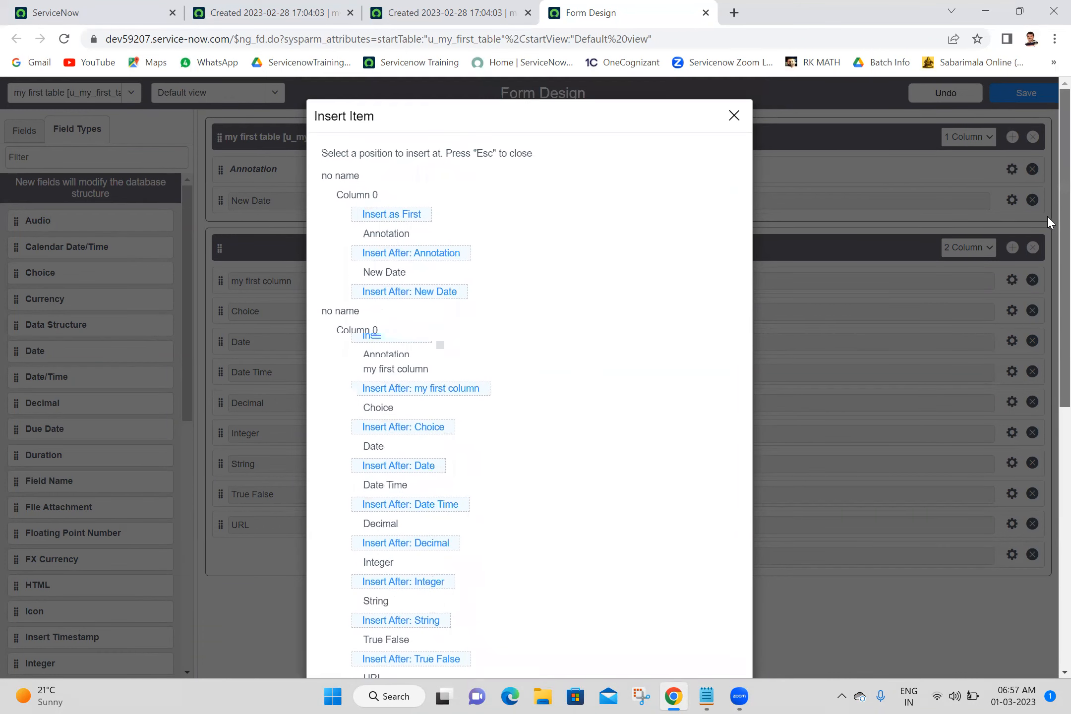
scroll(1046, 215, "down", 2)
scroll(1046, 211, "up", 2)
scroll(1047, 298, "down", 2)
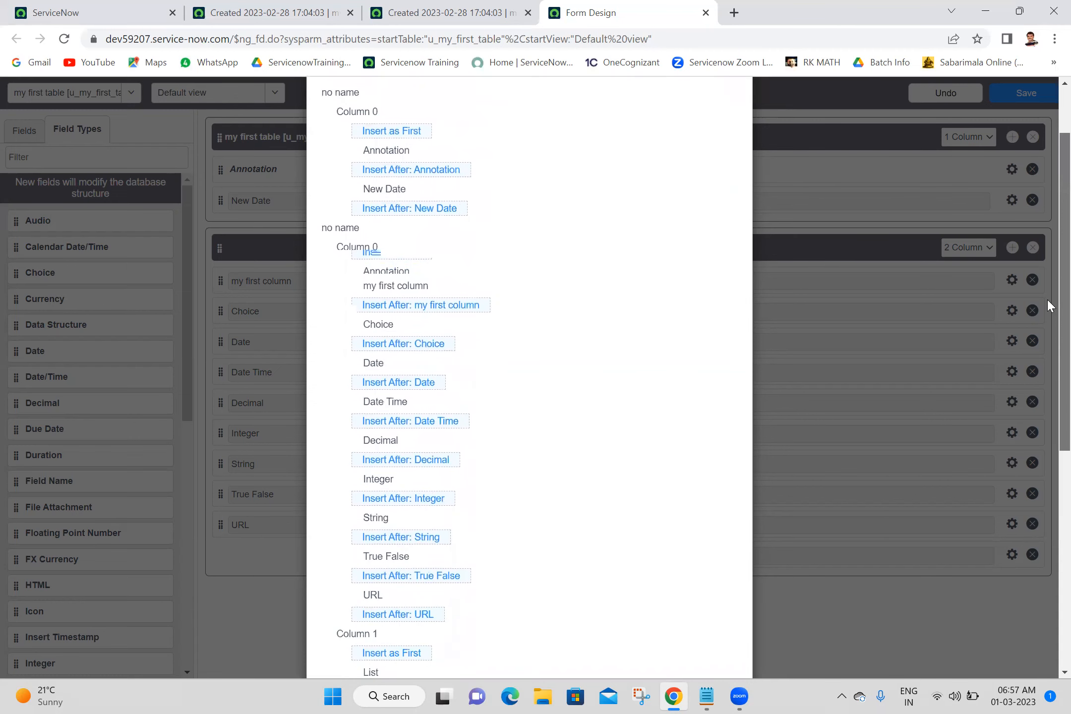
scroll(1047, 298, "down", 5)
scroll(1031, 516, "up", 4)
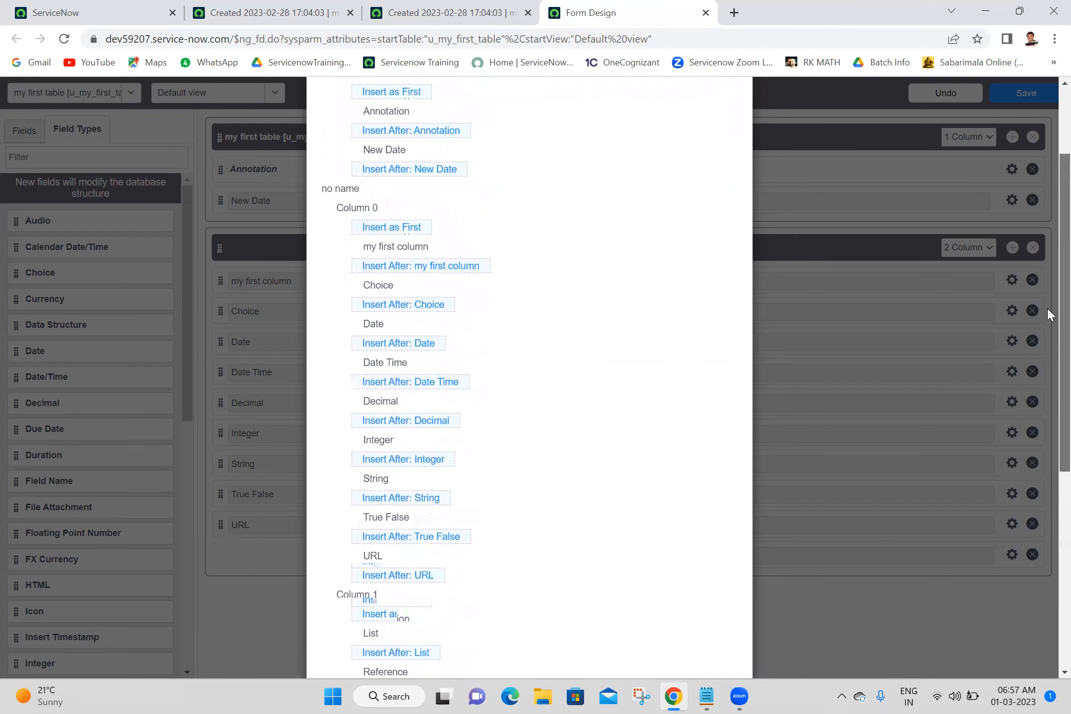
scroll(1046, 194, "up", 3)
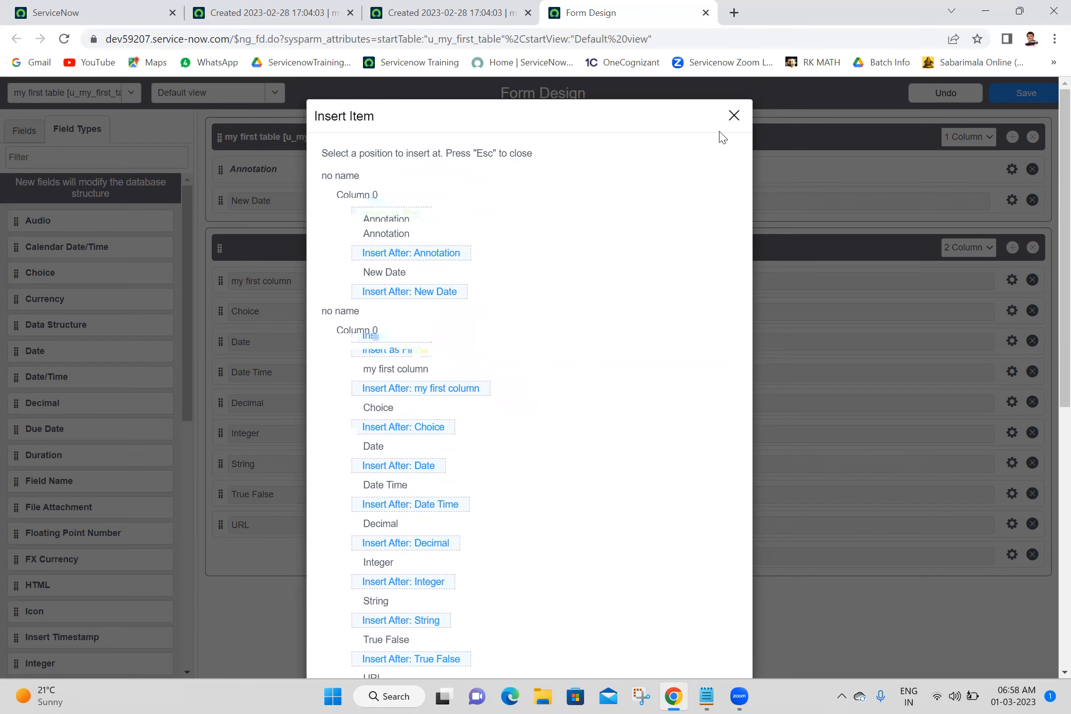
left_click(733, 117)
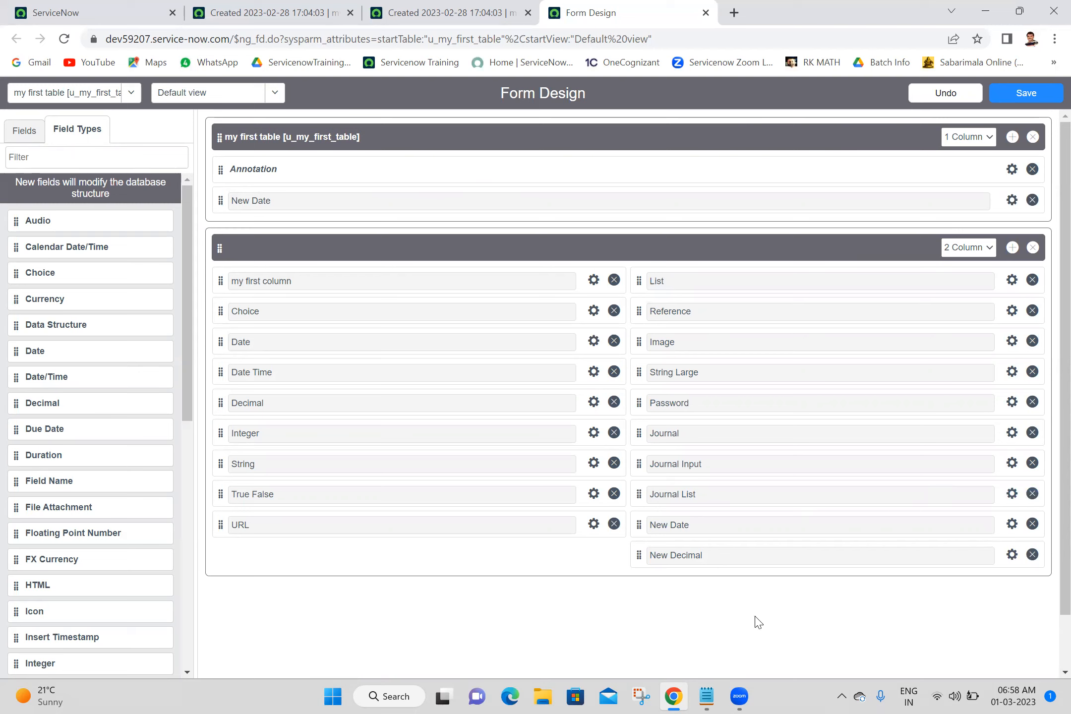
Save the form design, then reload the record form and scroll through it to review the added fields.
left_click(996, 98)
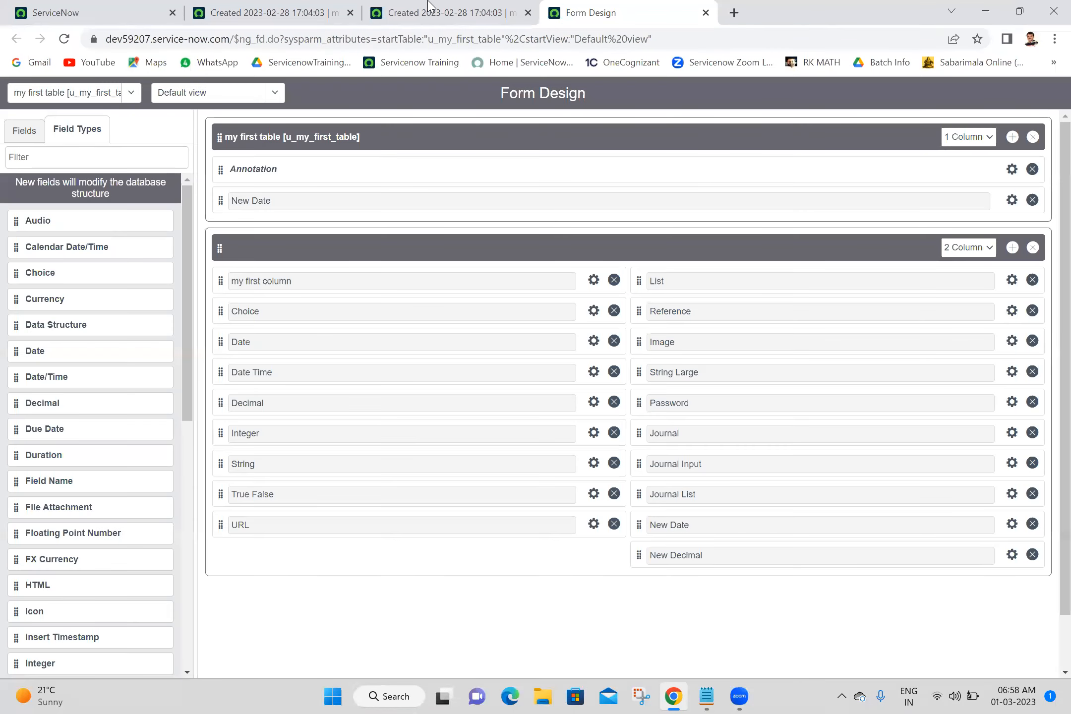
left_click(428, 7)
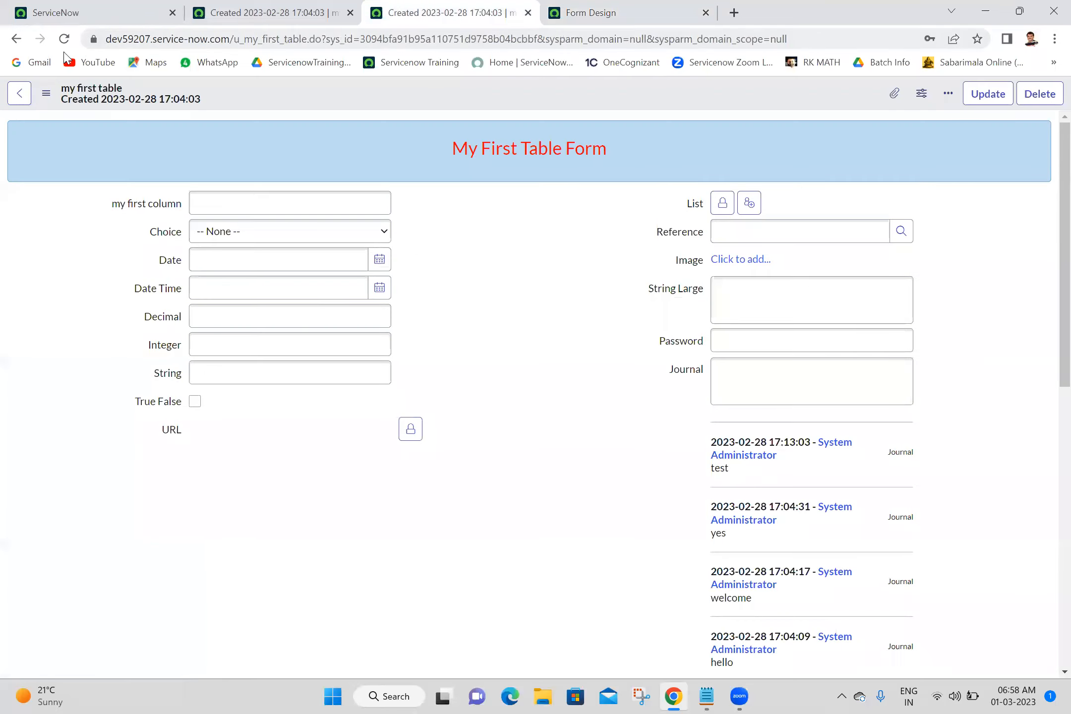
left_click(64, 40)
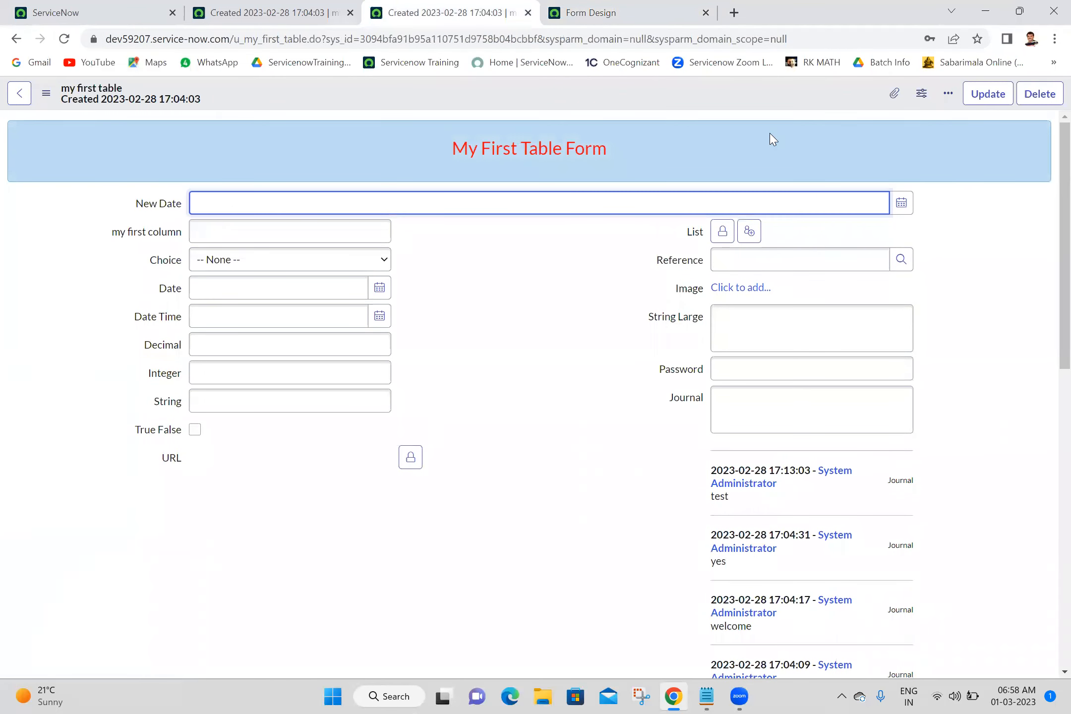
left_click_drag(1047, 253, 1049, 570)
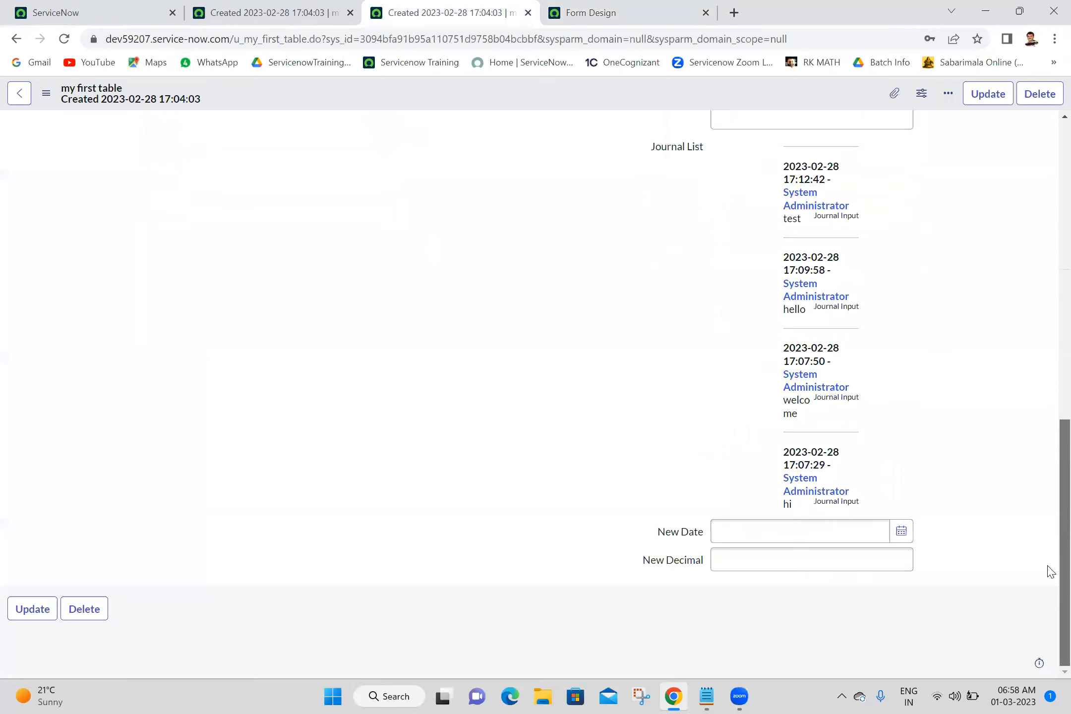
left_click(808, 565)
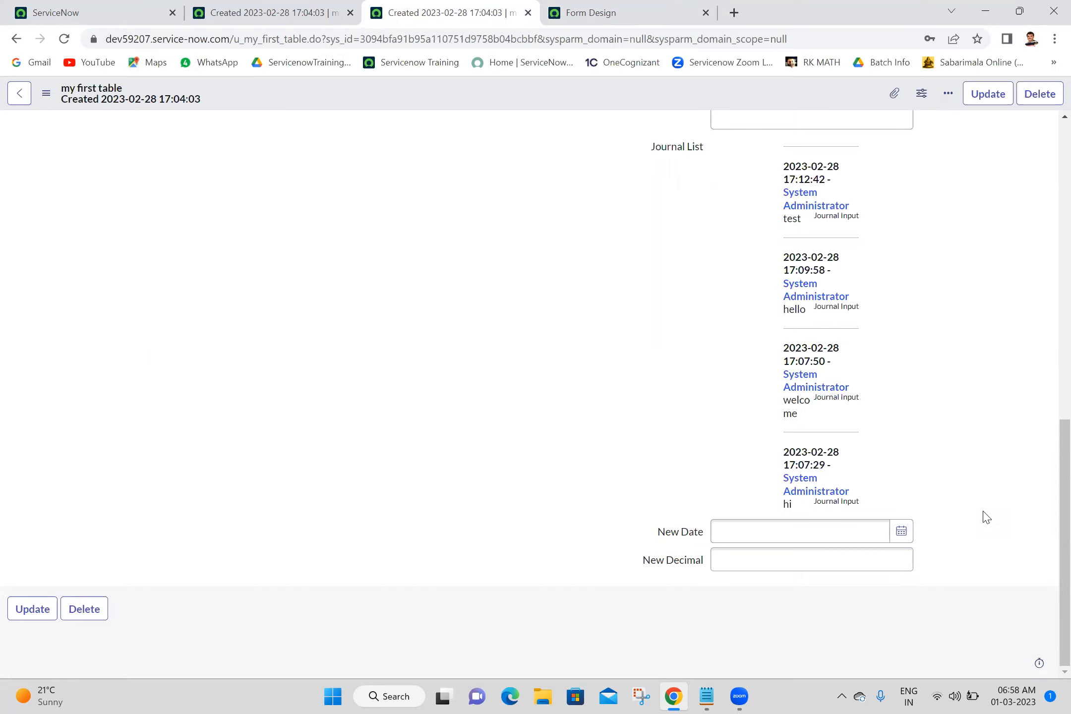
scroll(1047, 215, "up", 8)
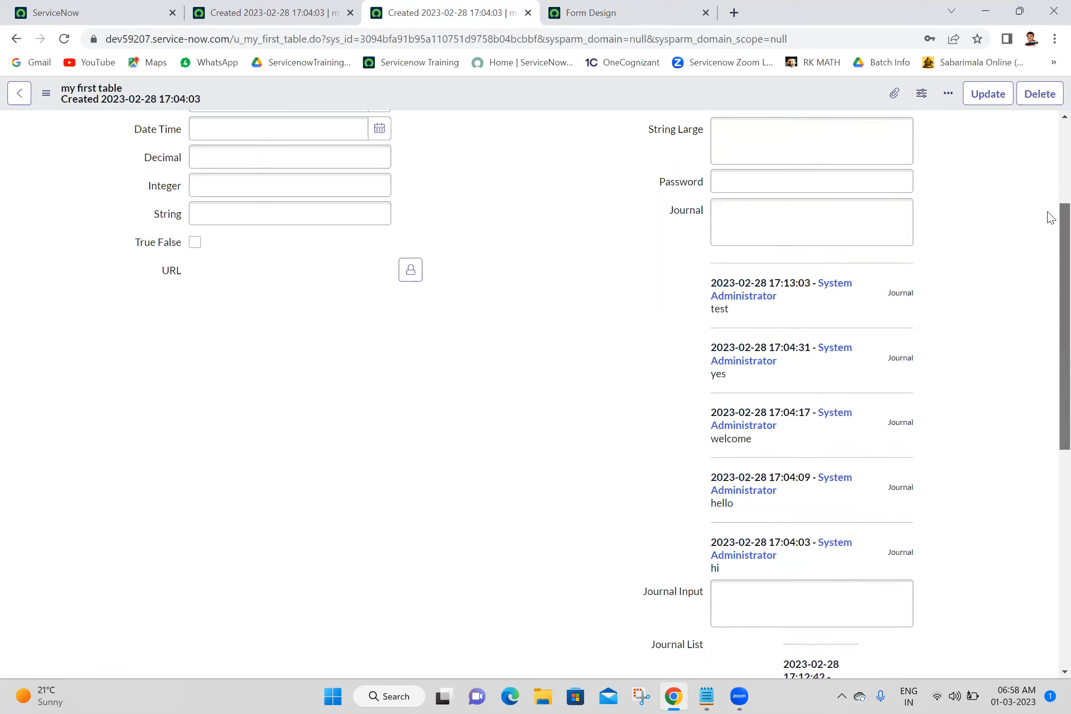
scroll(1050, 133, "up", 2)
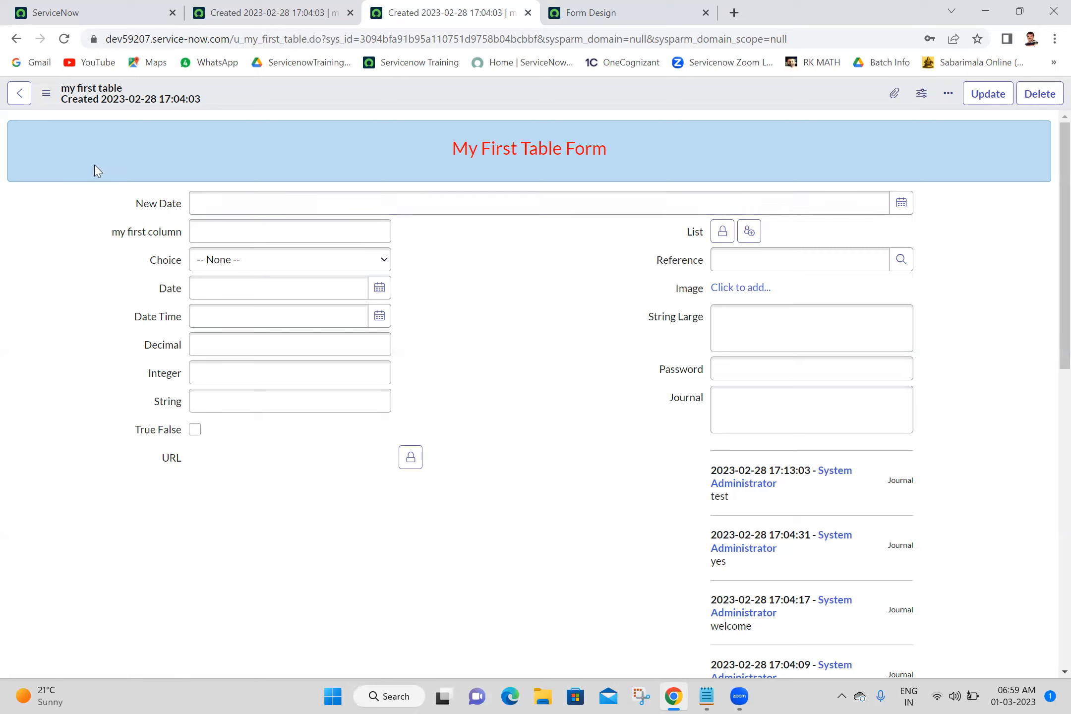
Open the dictionary entries list by entering sys_dictionary.LIST in the navigator filter.
right_click(165, 209)
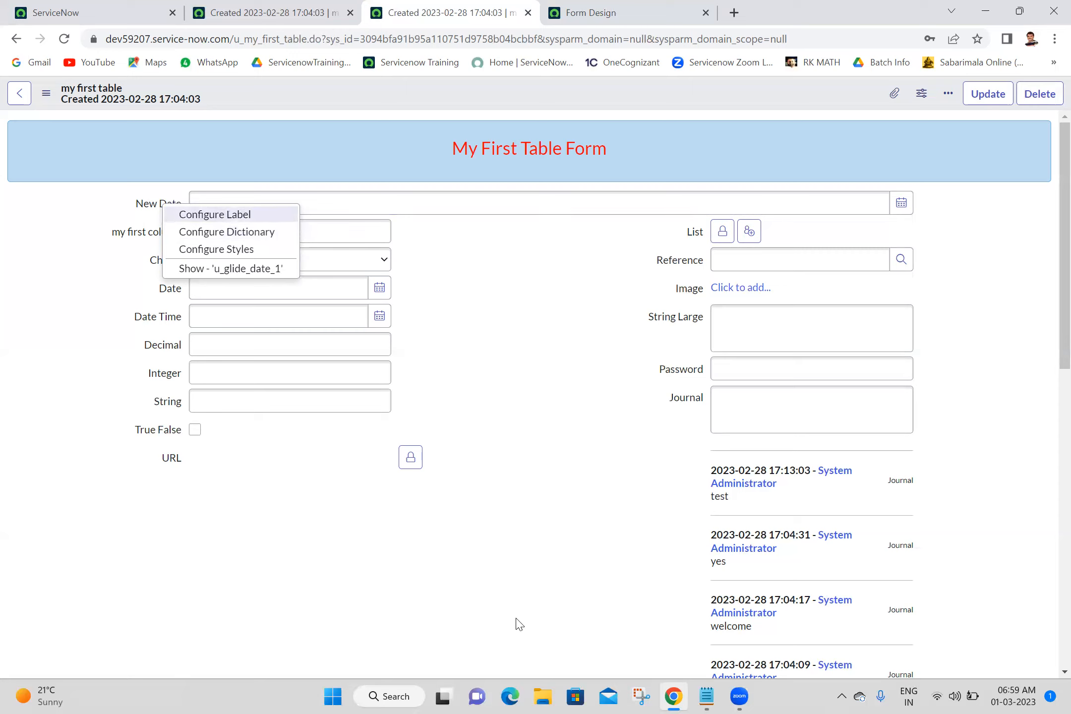
left_click(575, 503)
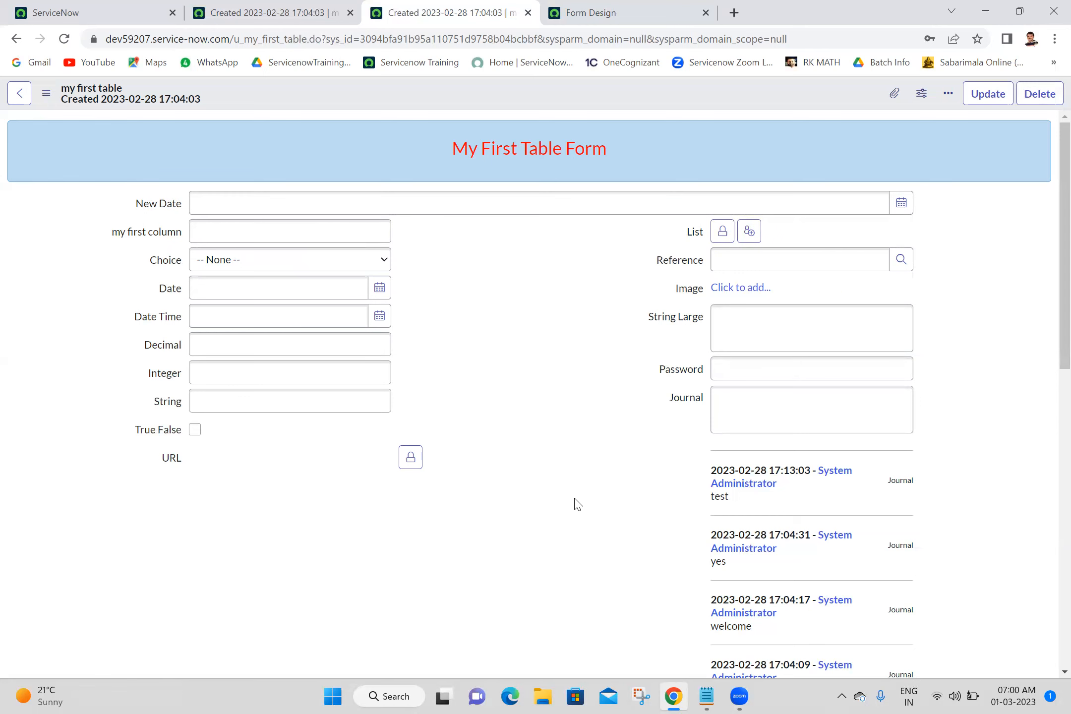
left_click(144, 12)
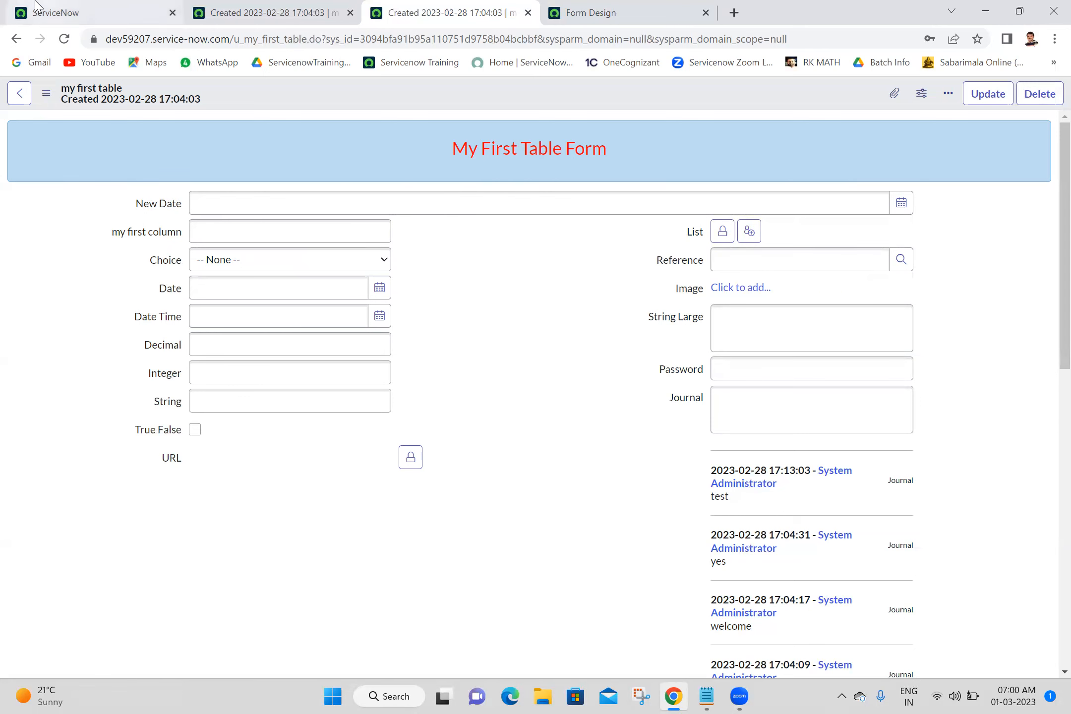
left_click(155, 102)
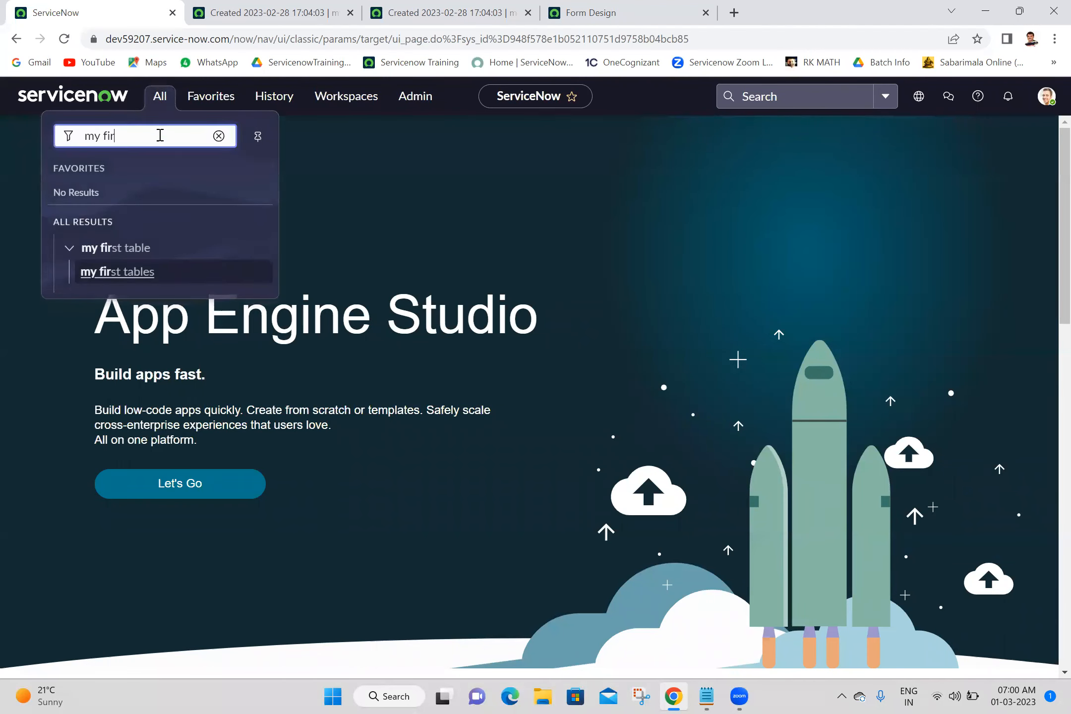
type("sy")
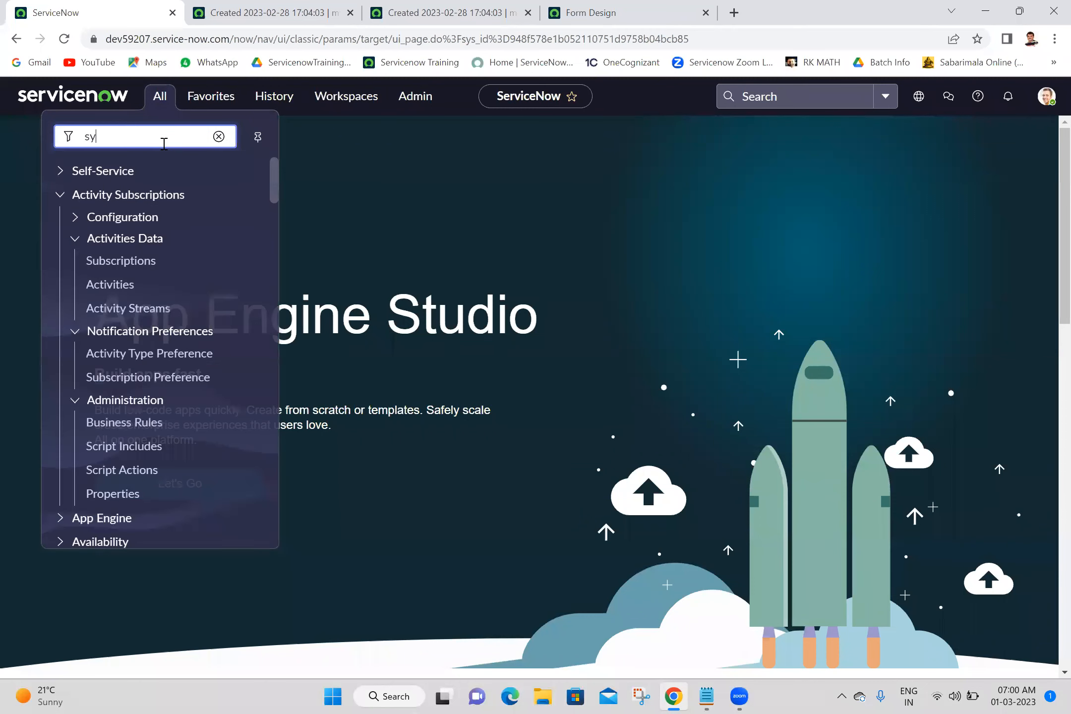
type("s_dic")
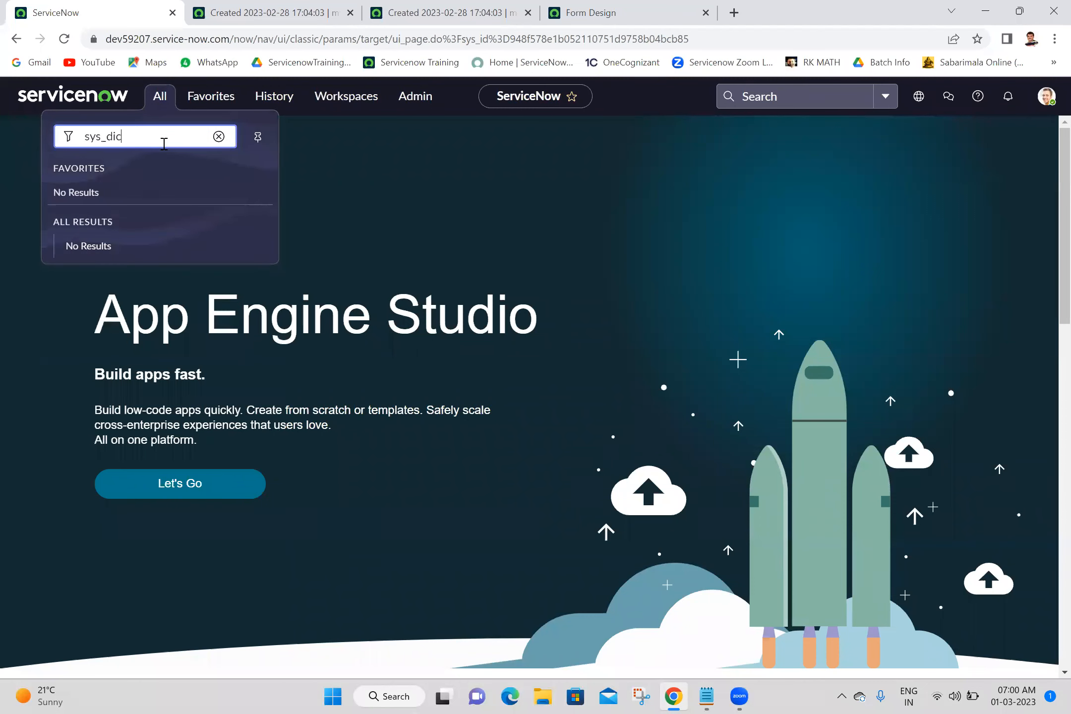
type("tionary.LIST")
key("Return")
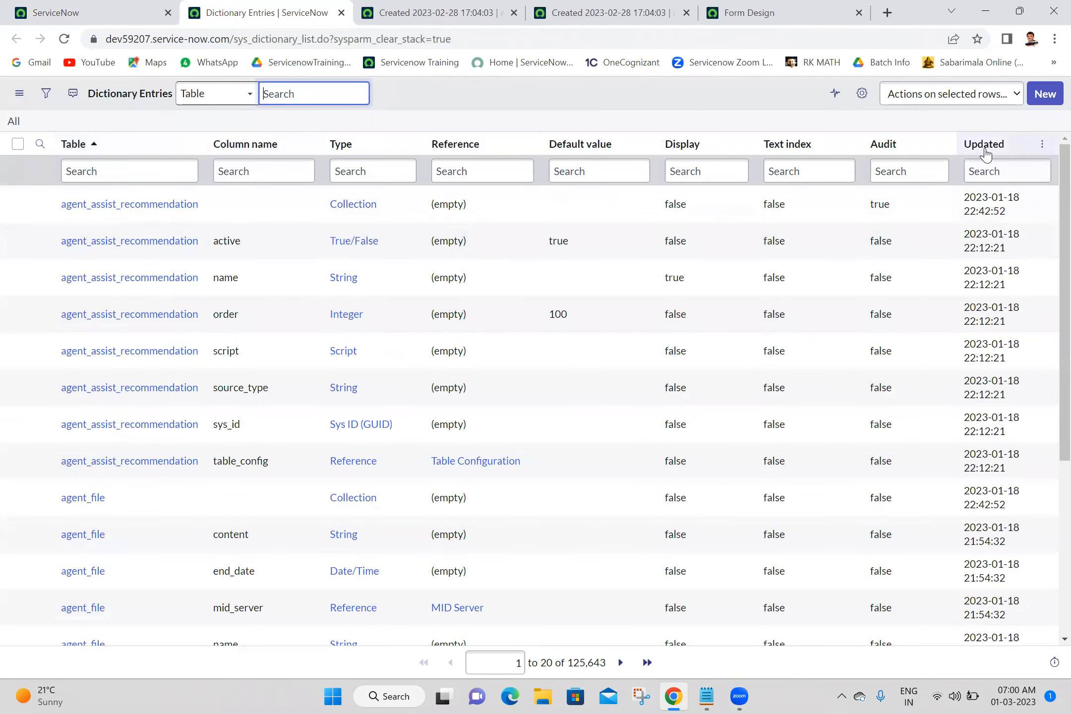
Sort dictionary entries by Updated from newest and show only entries for table u_my_first_table.
right_click(984, 152)
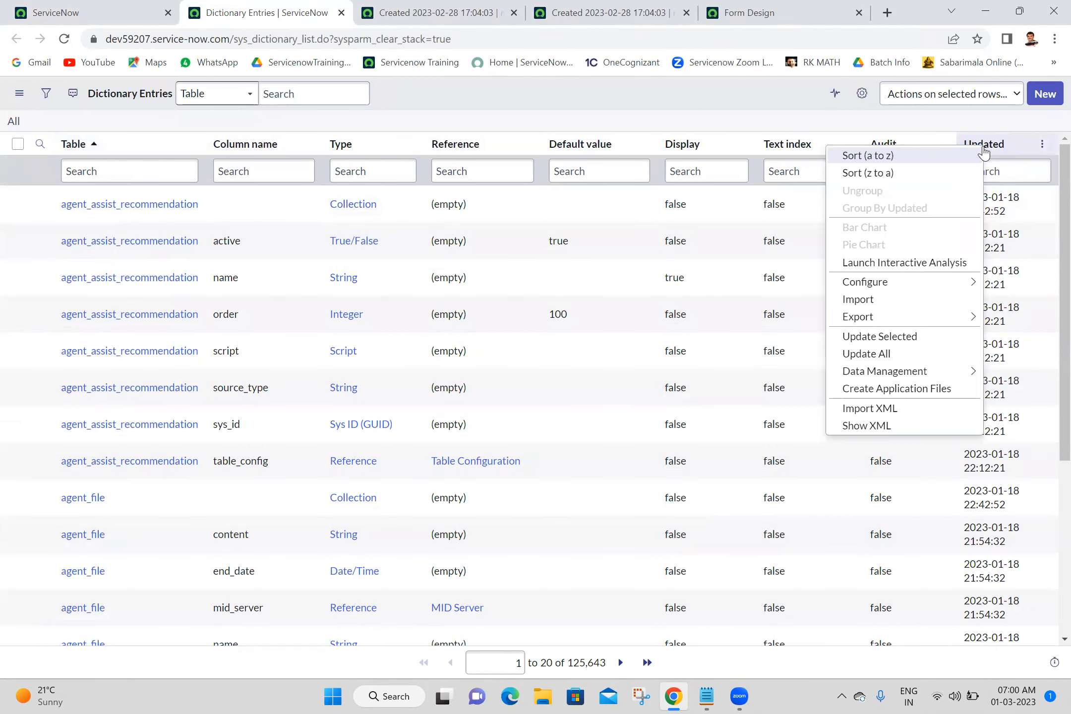
left_click(911, 175)
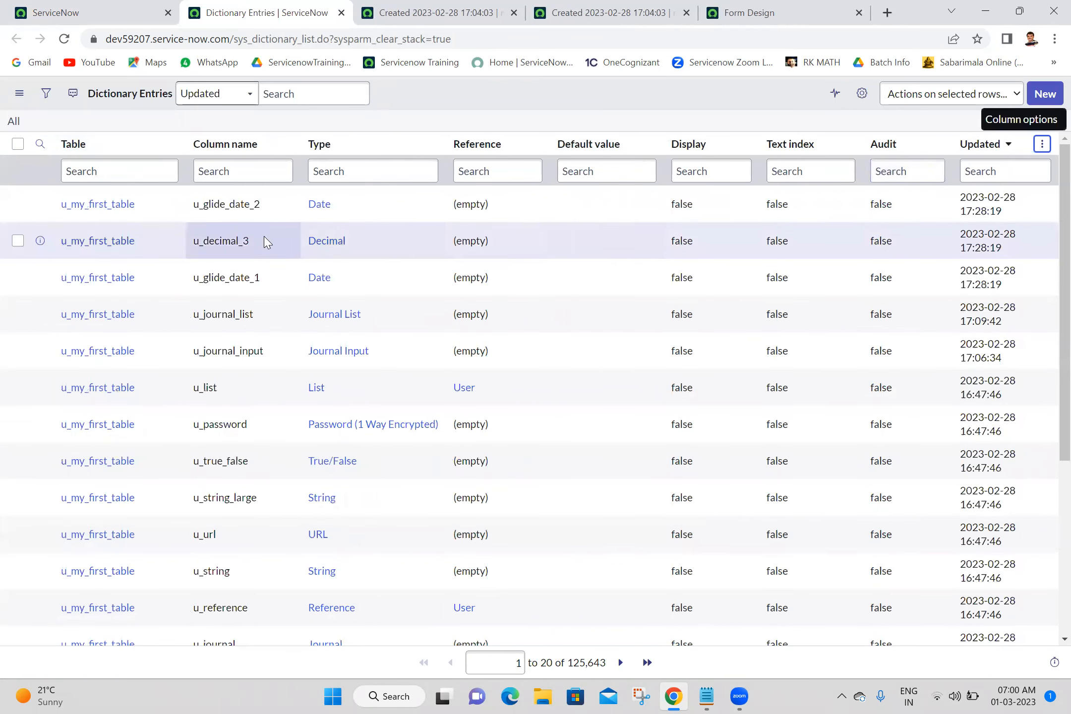
right_click(154, 203)
left_click(168, 209)
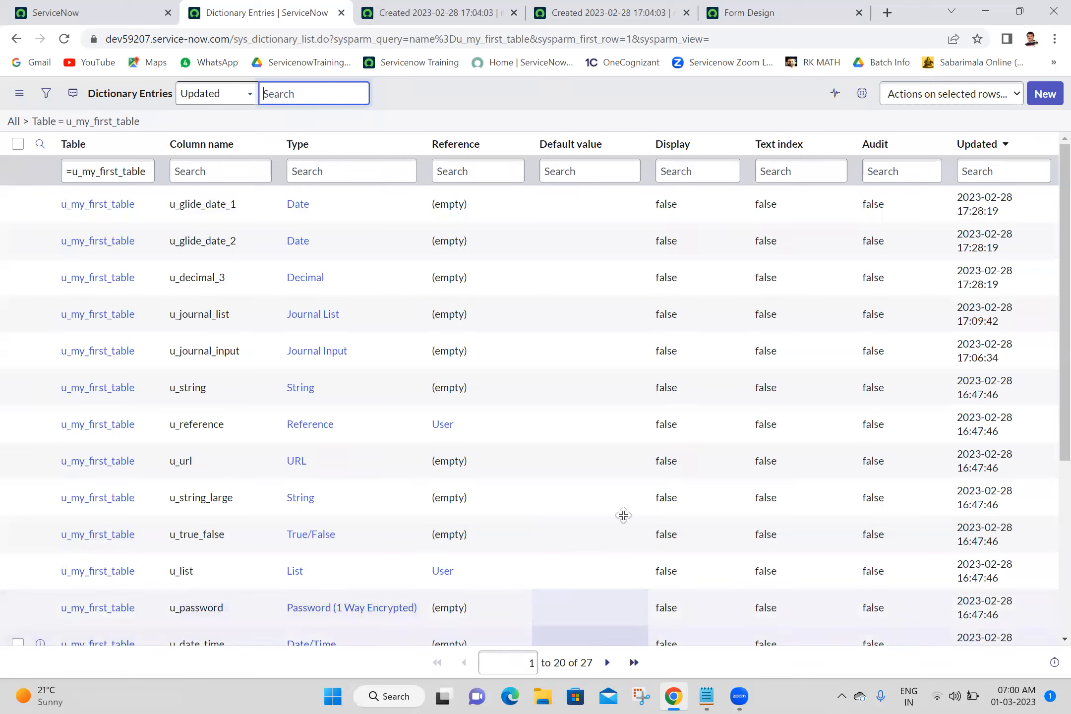
left_click(619, 622)
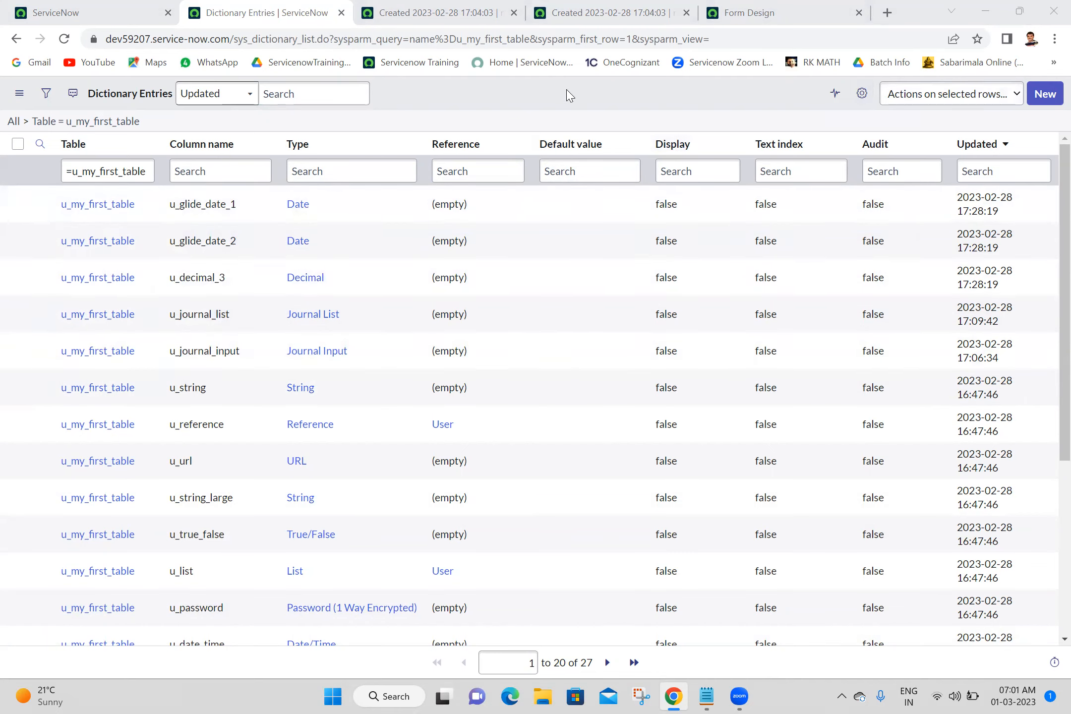
Add the Column label column to the dictionary entries list, placing it right after Column name.
left_click(862, 95)
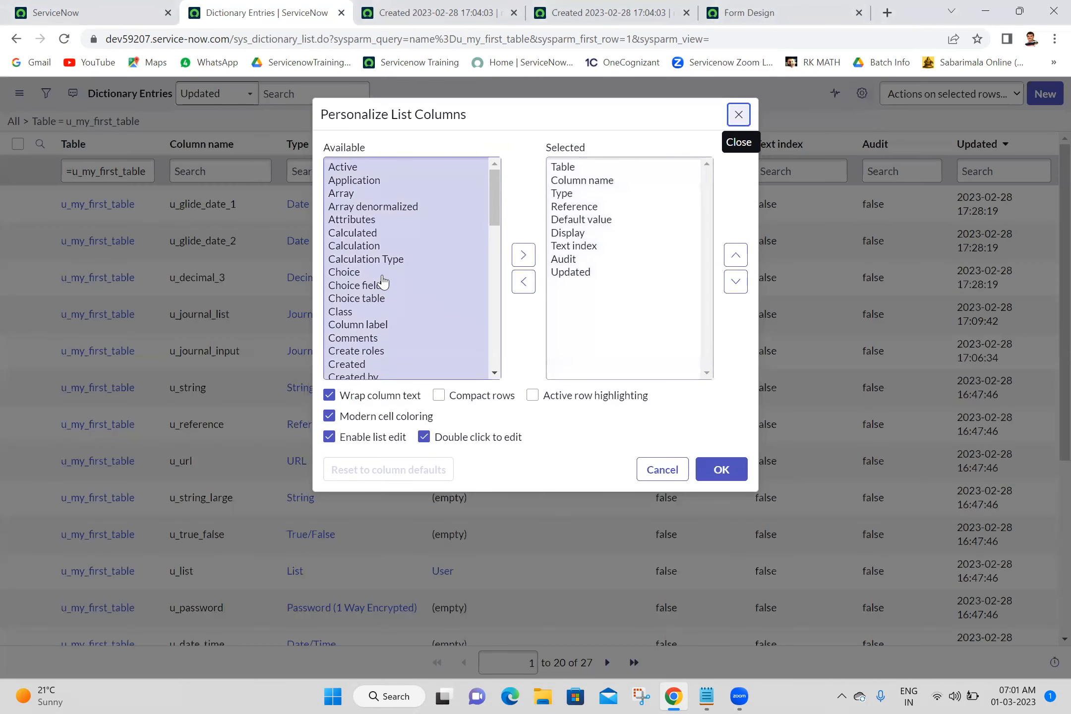
left_click(373, 327)
left_click(523, 254)
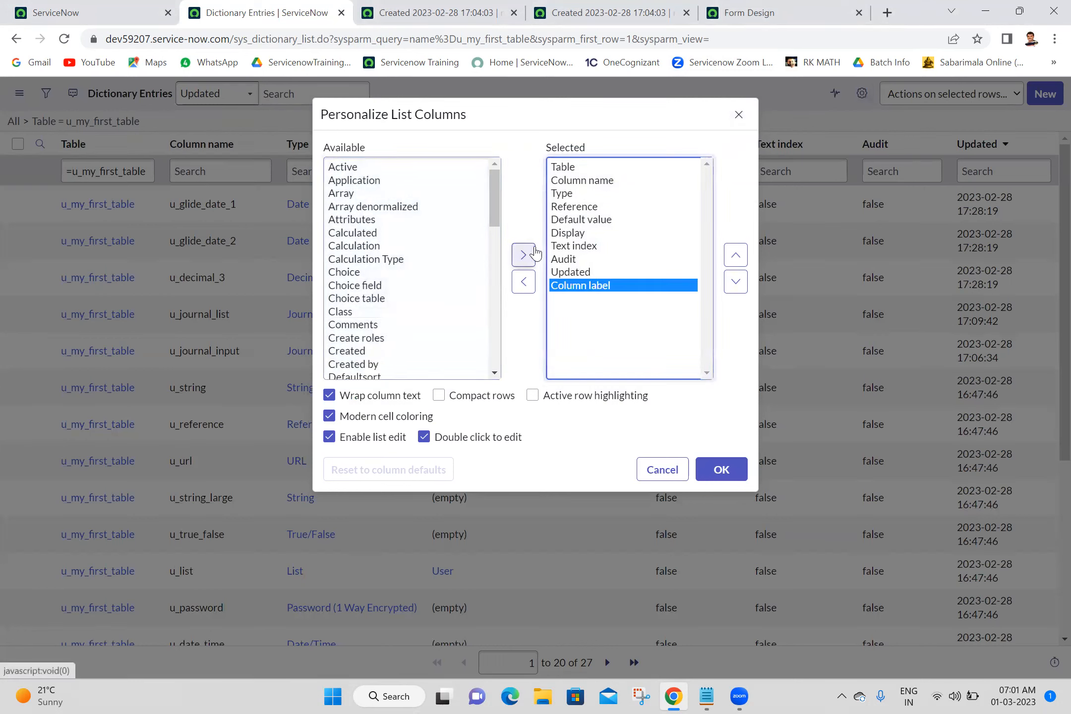
left_click(738, 255)
left_click(741, 256)
left_click(741, 256)
left_click(741, 256)
left_click(741, 255)
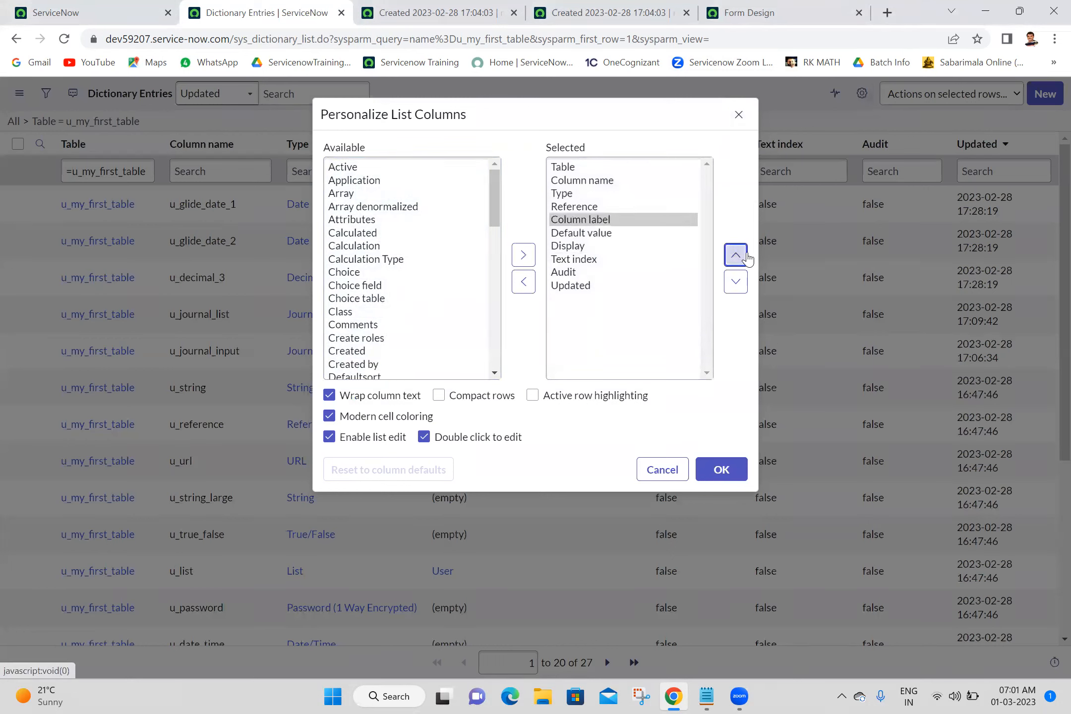
left_click(746, 258)
left_click(741, 255)
left_click(738, 255)
left_click(739, 256)
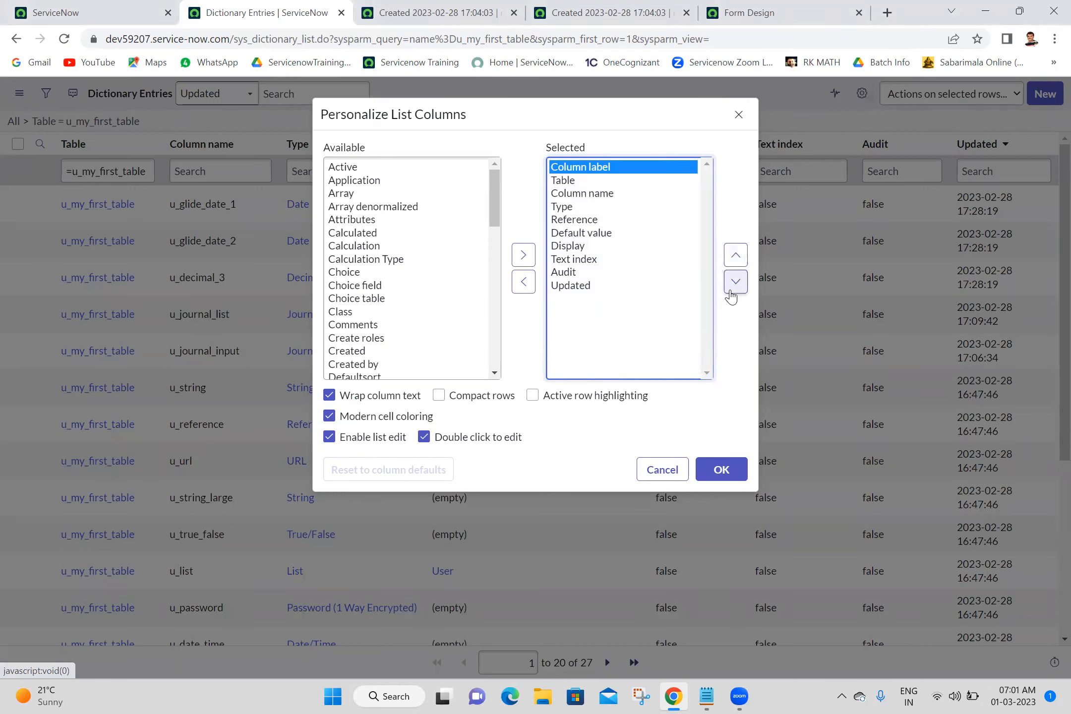
left_click(735, 286)
left_click(736, 285)
left_click(736, 285)
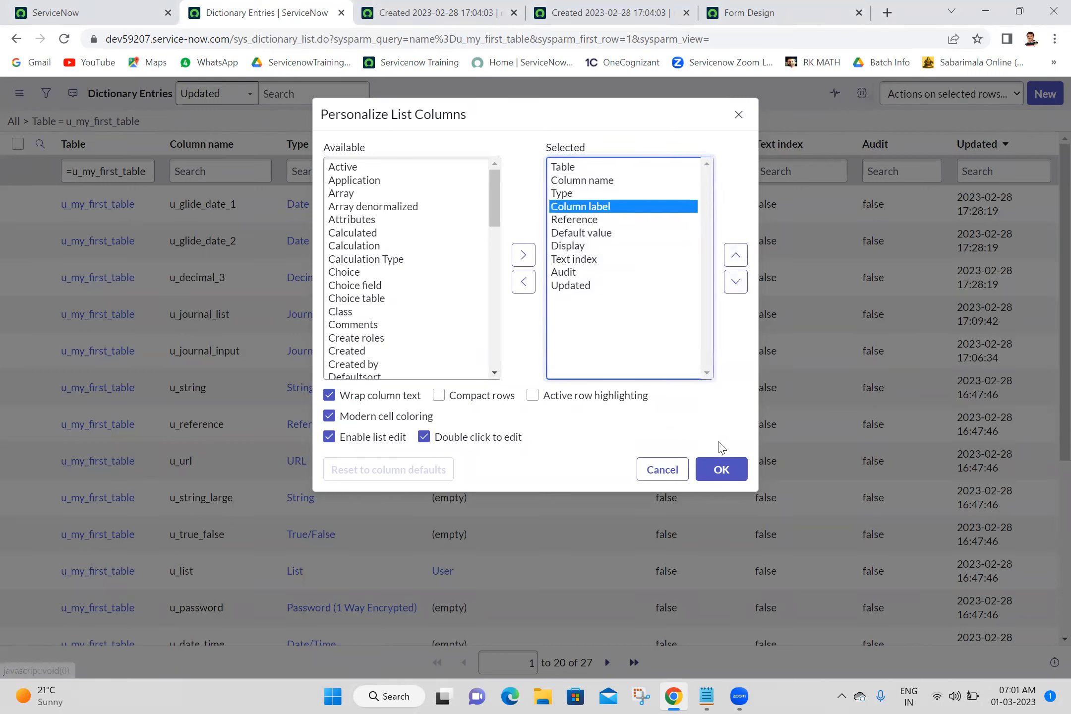
left_click(744, 258)
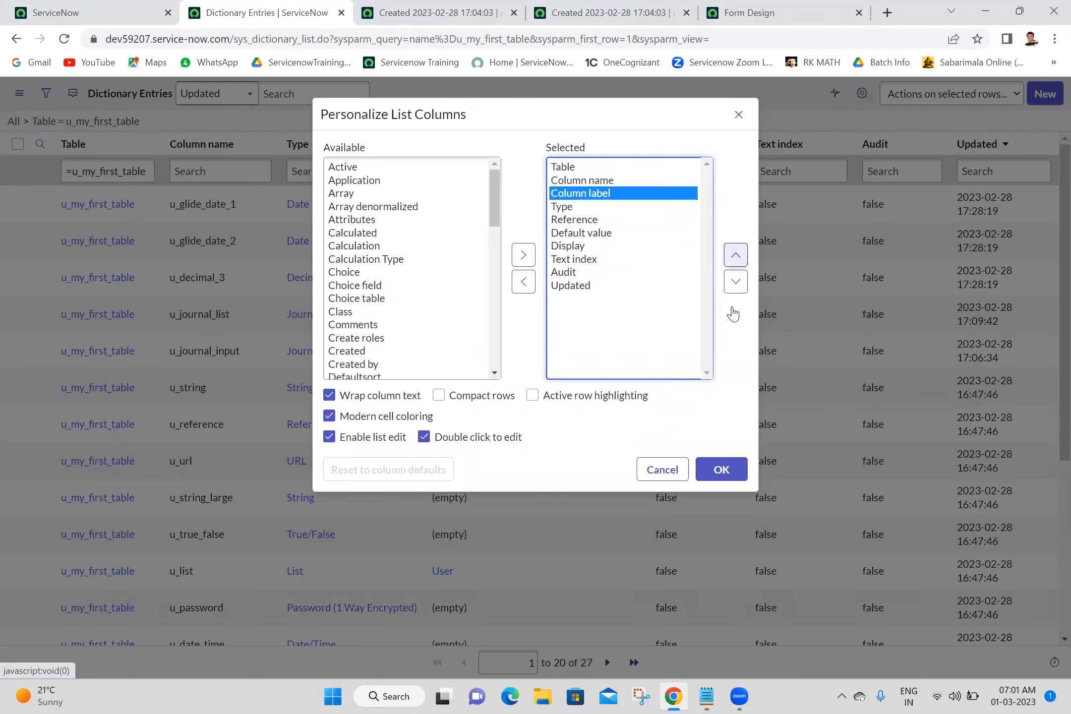
left_click(716, 471)
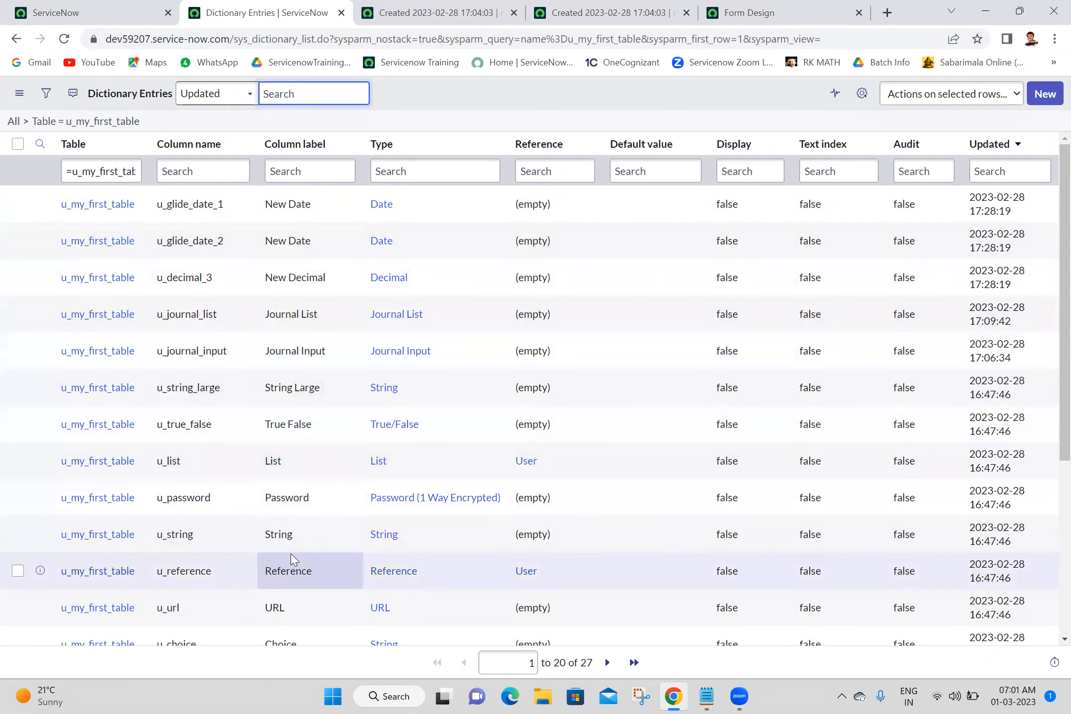
Scroll through the dictionary entries list and inspect its address to review the columns and labels.
scroll(1048, 518, "down", 5)
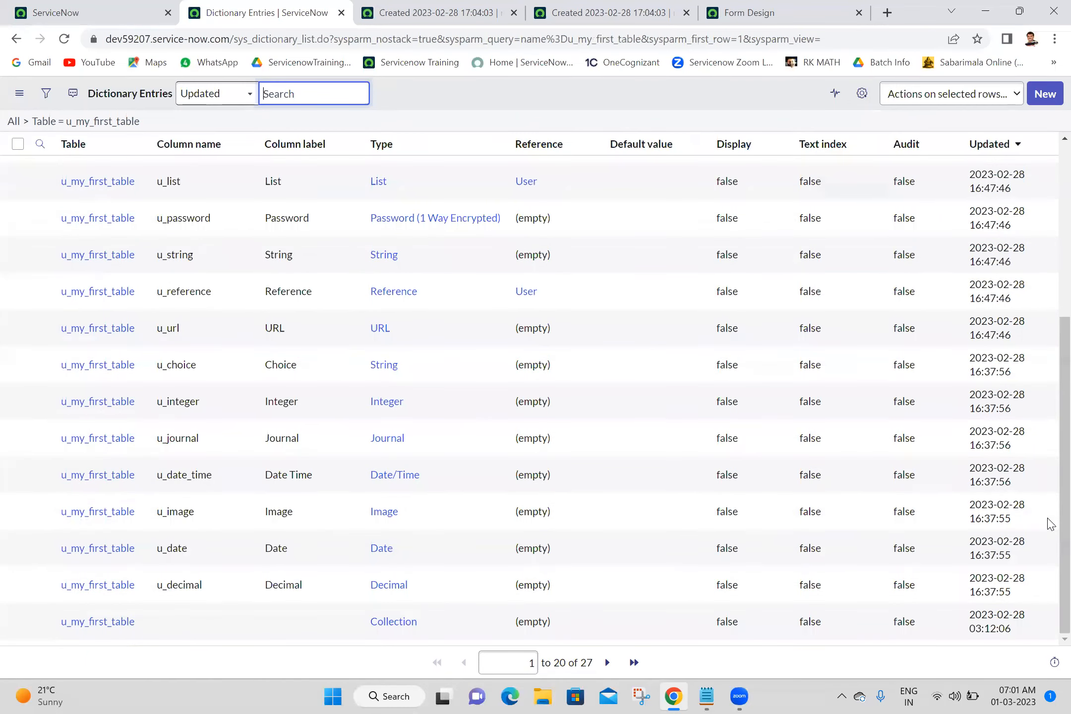
scroll(1048, 253, "up", 5)
scroll(1046, 446, "down", 5)
scroll(1047, 209, "up", 5)
scroll(1048, 495, "down", 5)
scroll(1050, 416, "up", 5)
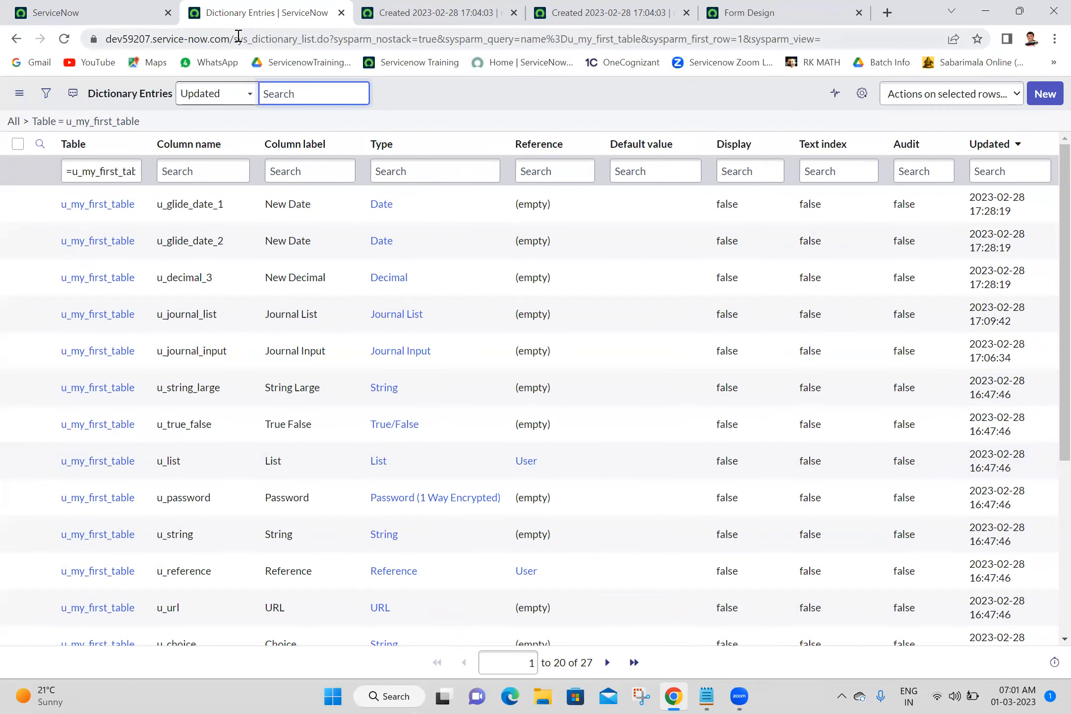
left_click(240, 39)
left_click(238, 38)
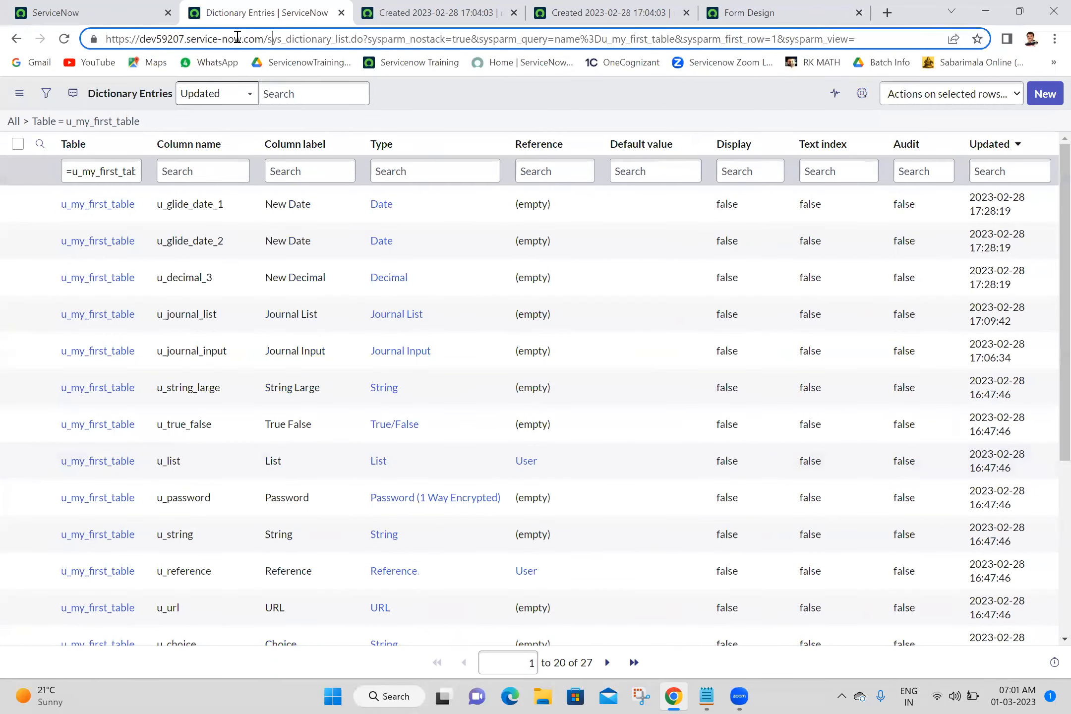
left_click_drag(269, 39, 331, 40)
left_click(397, 132)
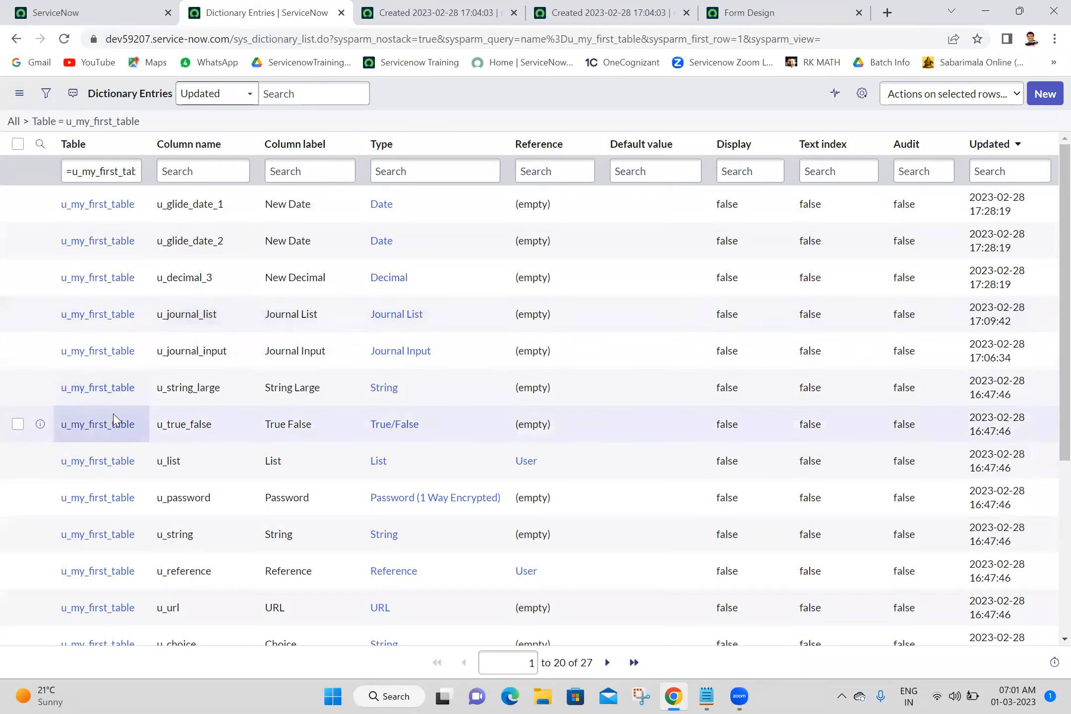
Open the True False dictionary entry in a new tab, then close that tab.
middle_click(109, 426)
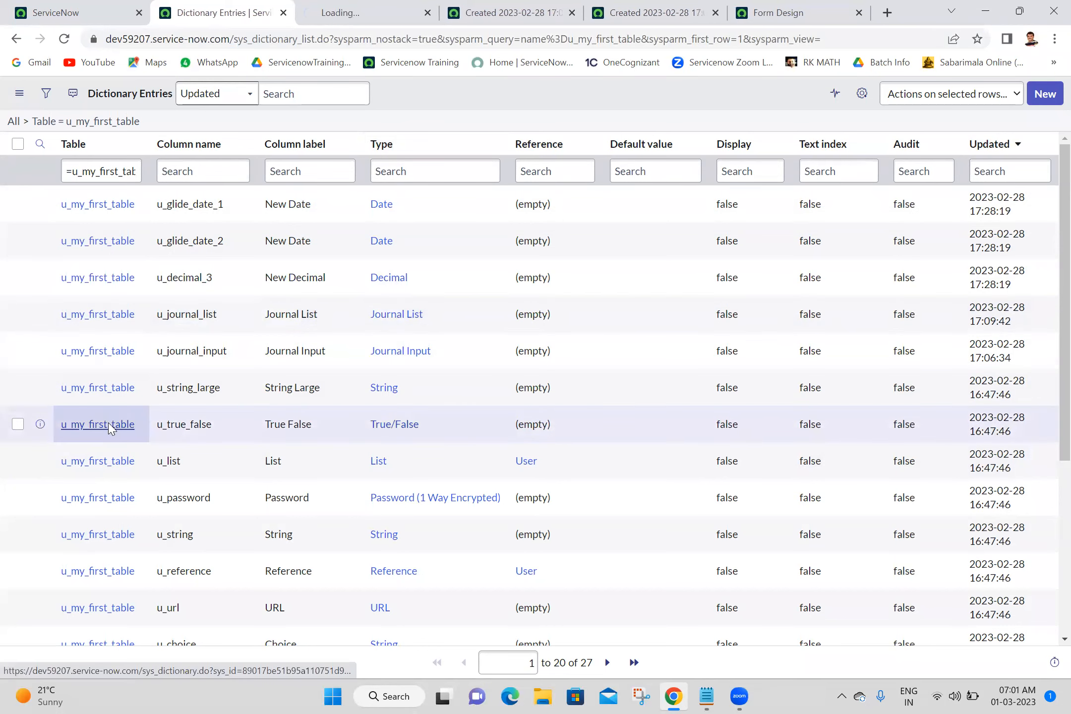
left_click(354, 25)
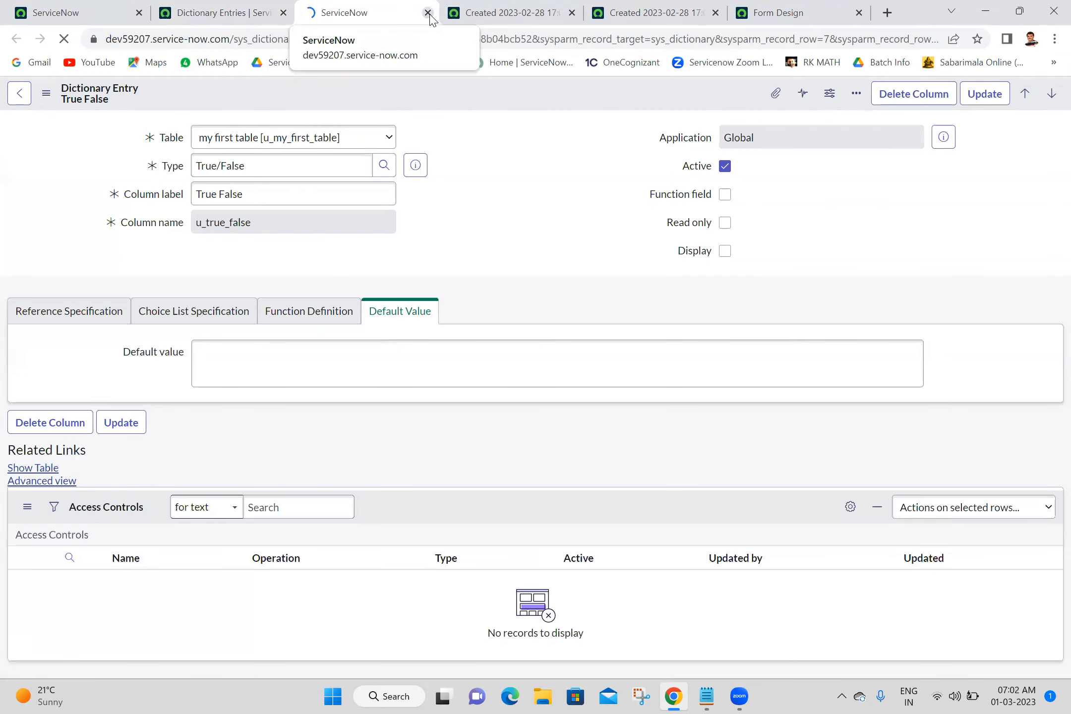
left_click(428, 15)
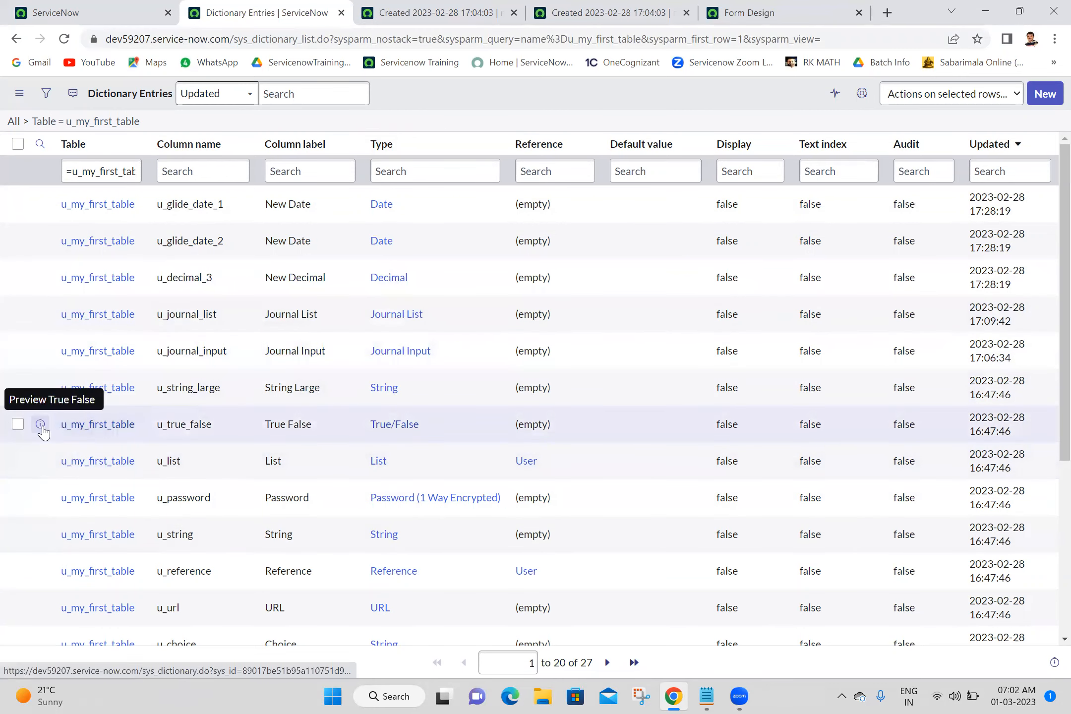
Preview the True False dictionary entry and open its full record in a new tab to review its settings.
left_click(41, 426)
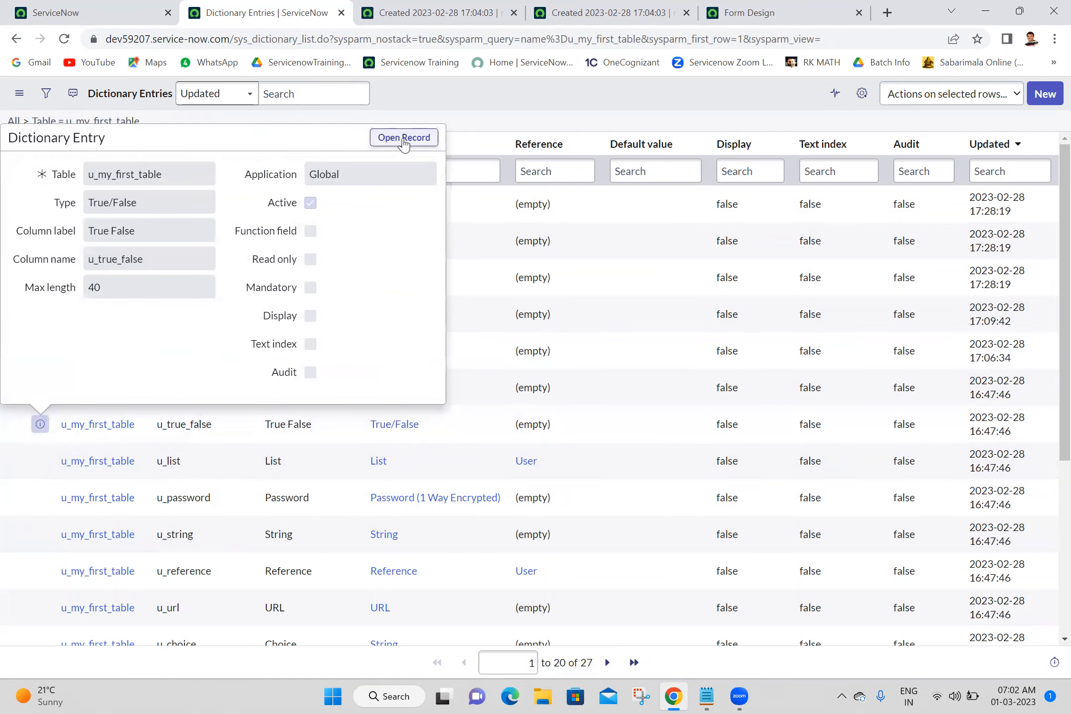
middle_click(404, 141)
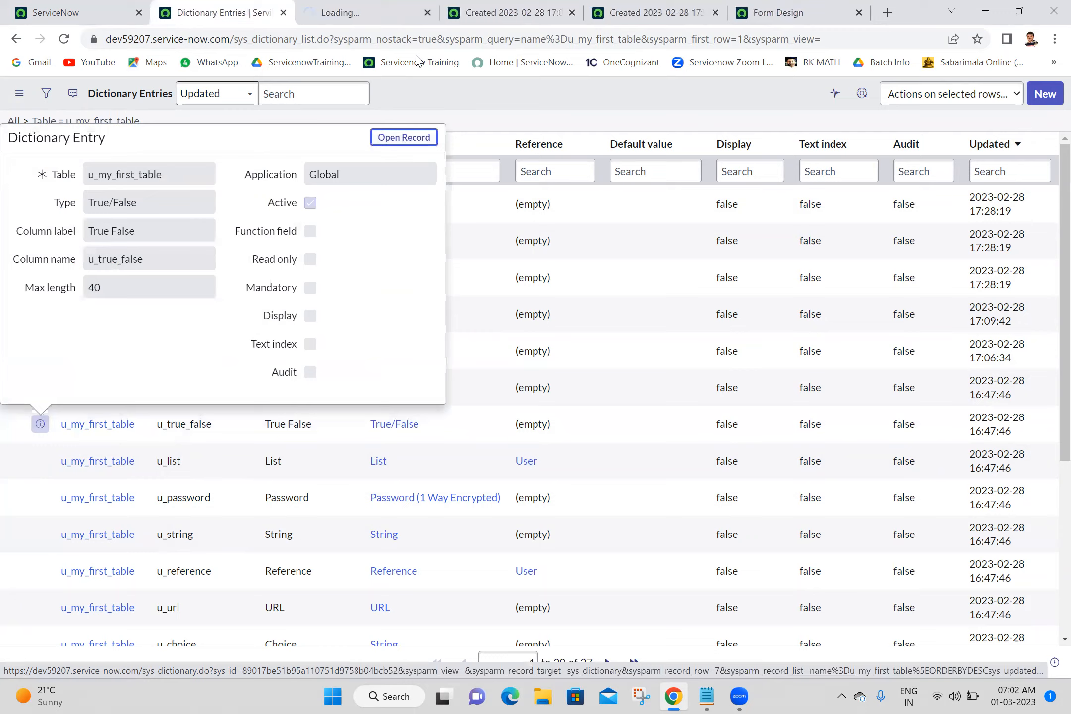
left_click(381, 4)
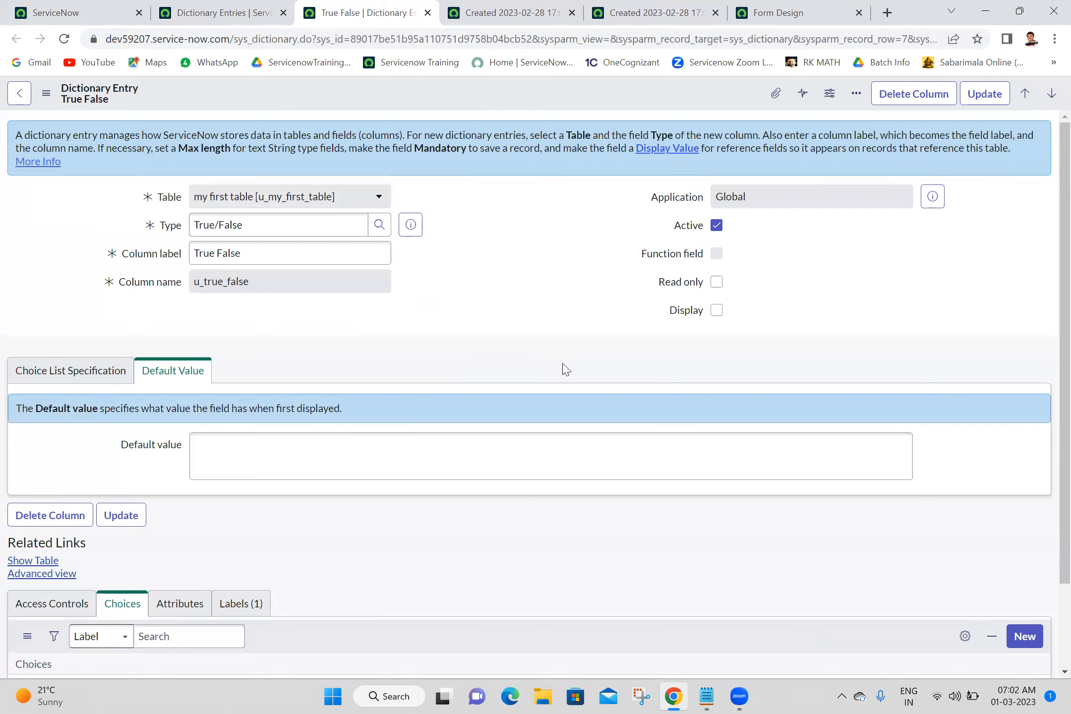
scroll(1050, 592, "down", 2)
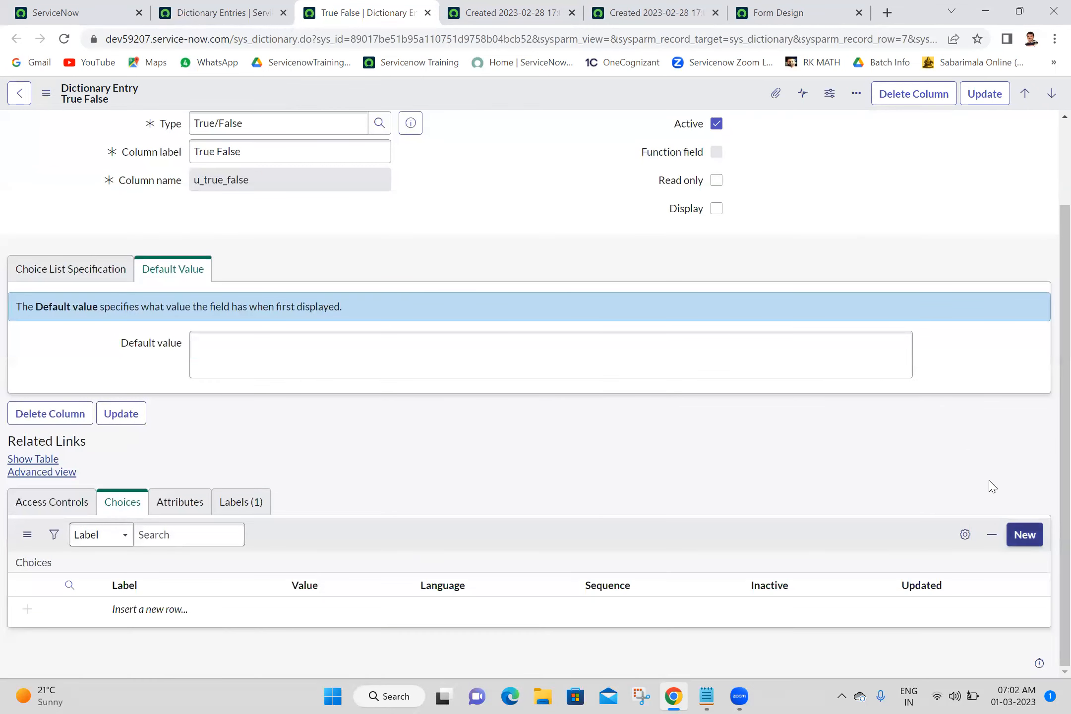
left_click(621, 351)
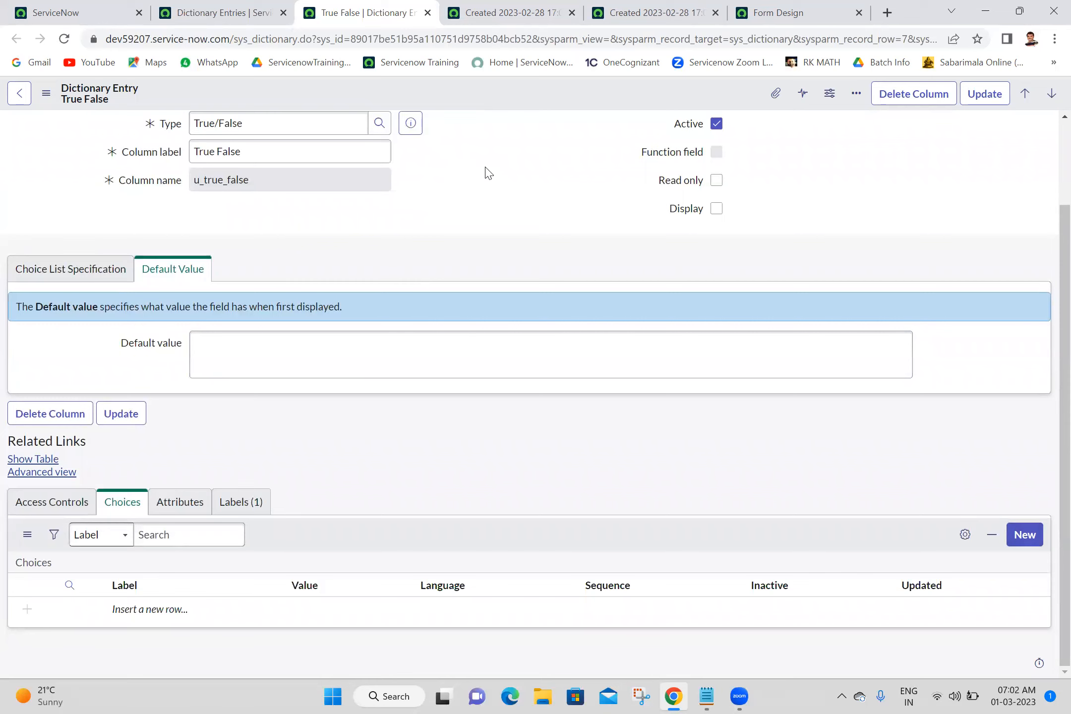
scroll(1047, 193, "up", 3)
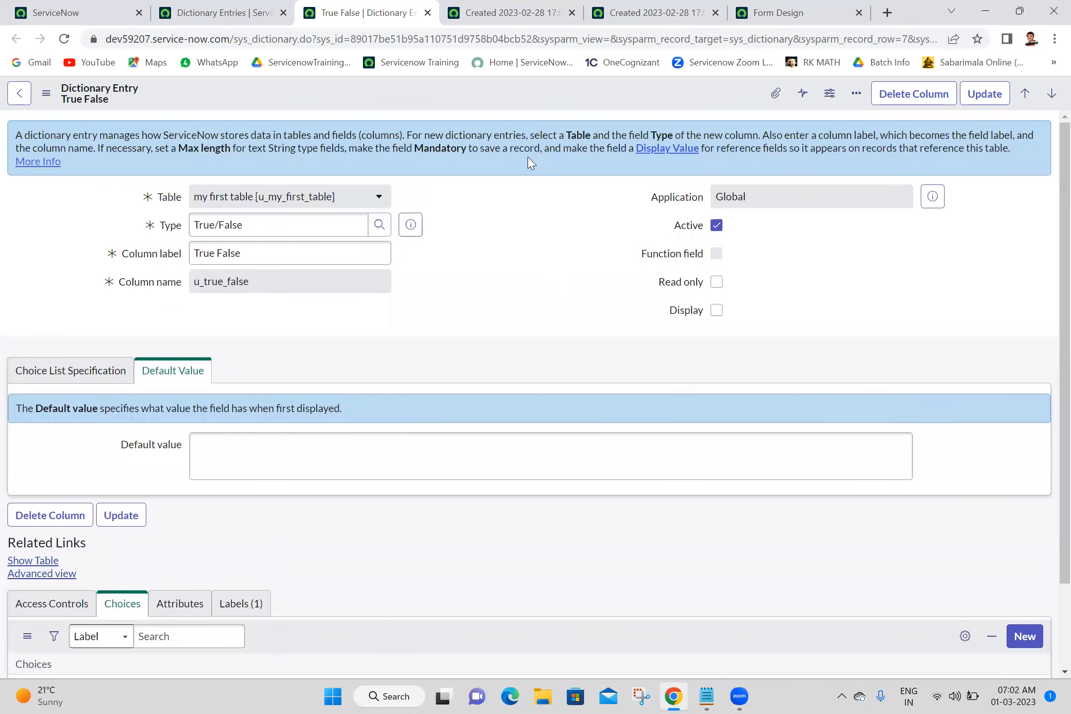
Open the field options menu for the my first column label on the record form, then dismiss it.
left_click(600, 12)
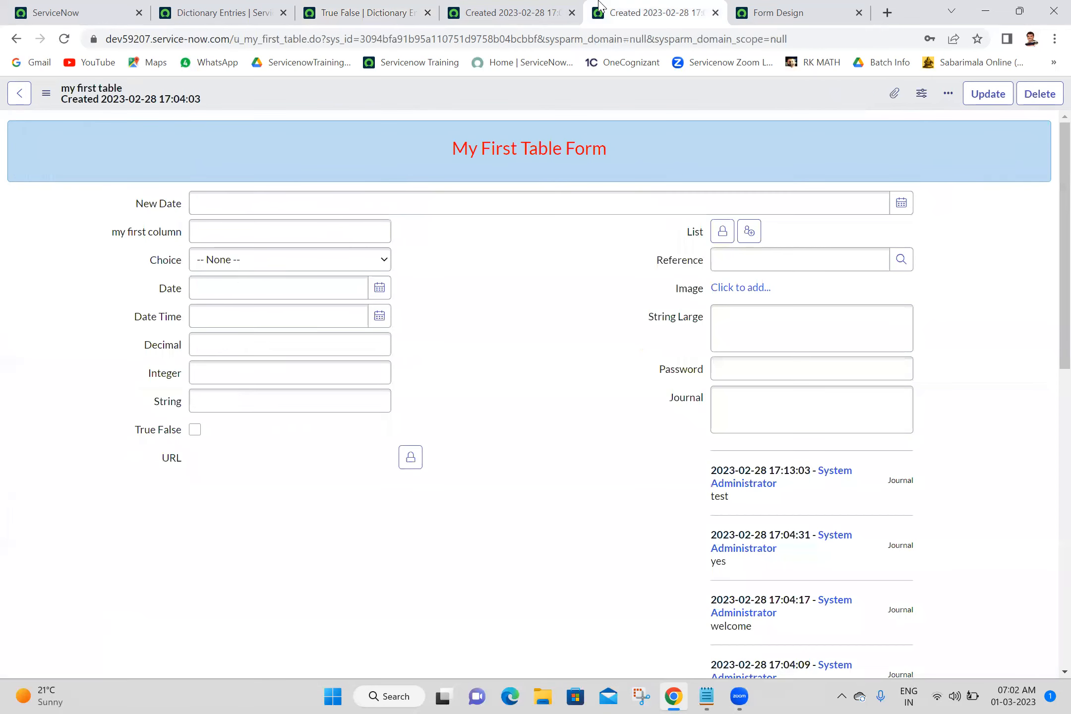
right_click(147, 237)
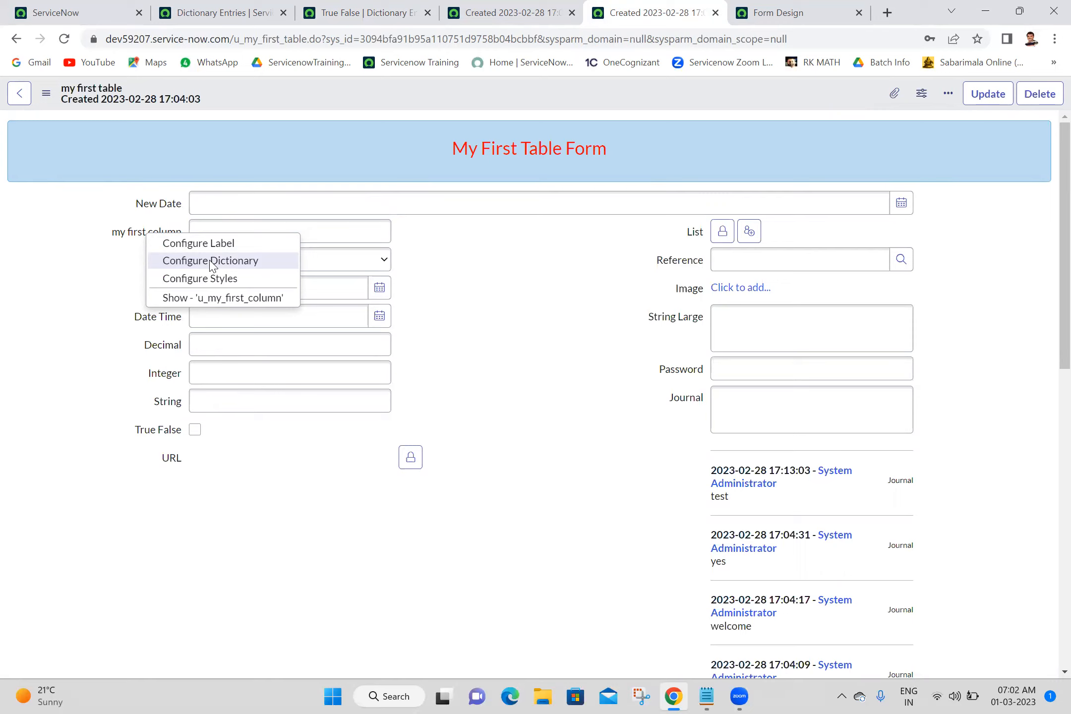
left_click(519, 255)
Switch between the record form and dictionary entries tabs to compare form labels with column names.
left_click(15, 4)
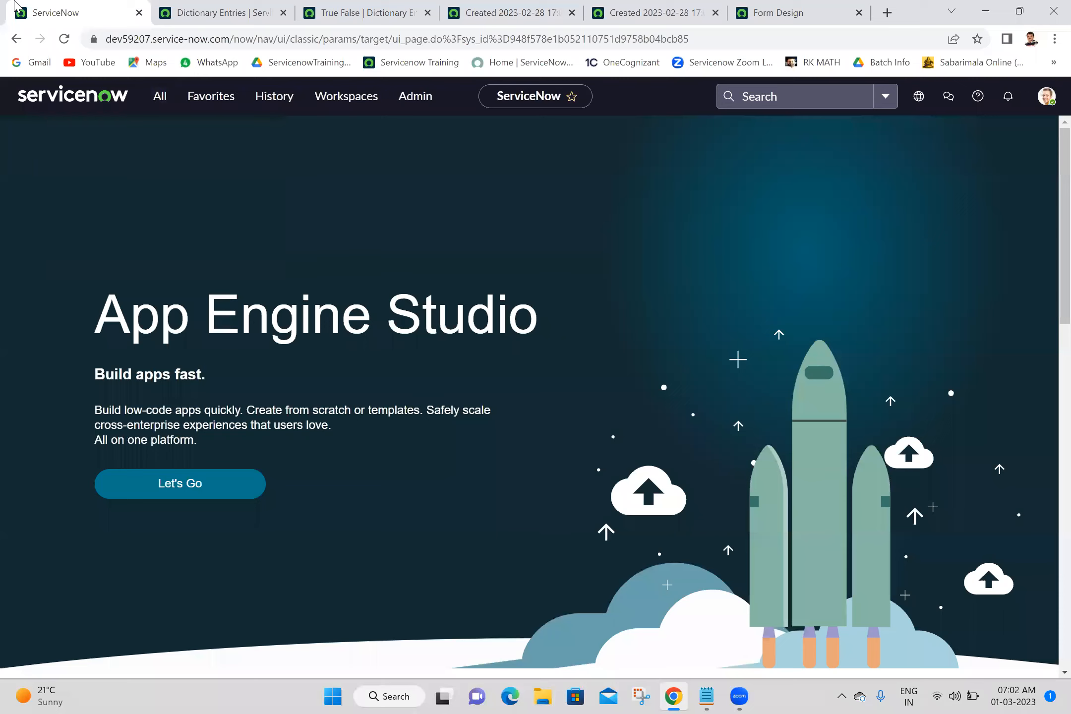
left_click(243, 9)
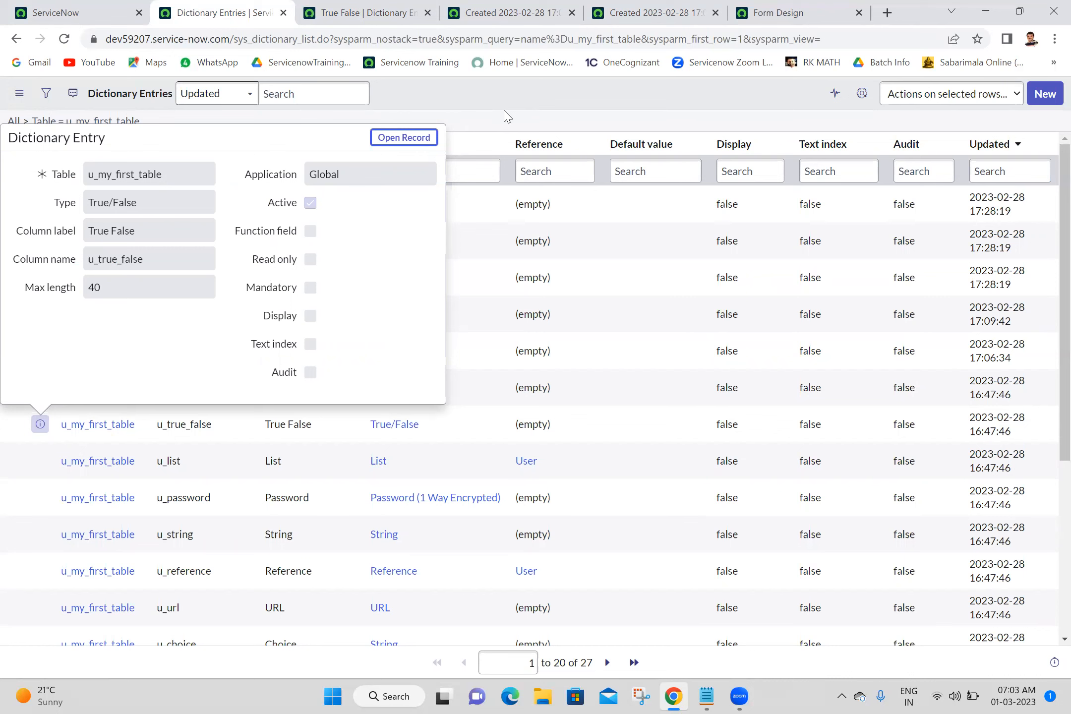
left_click(629, 7)
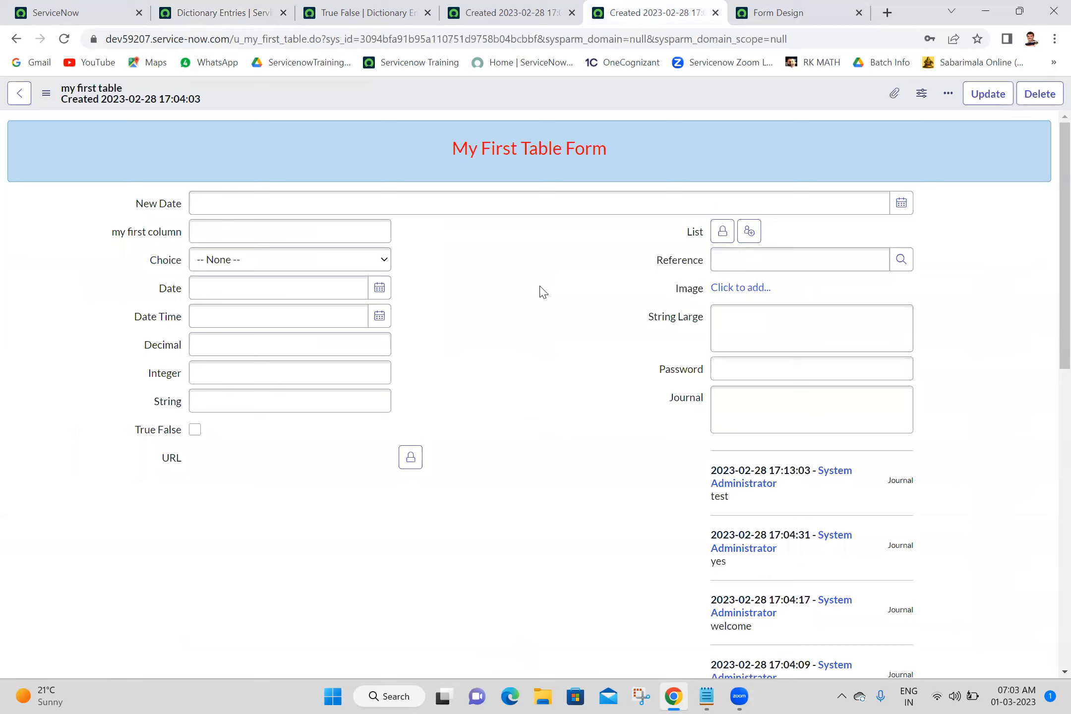
left_click(325, 205)
left_click(495, 261)
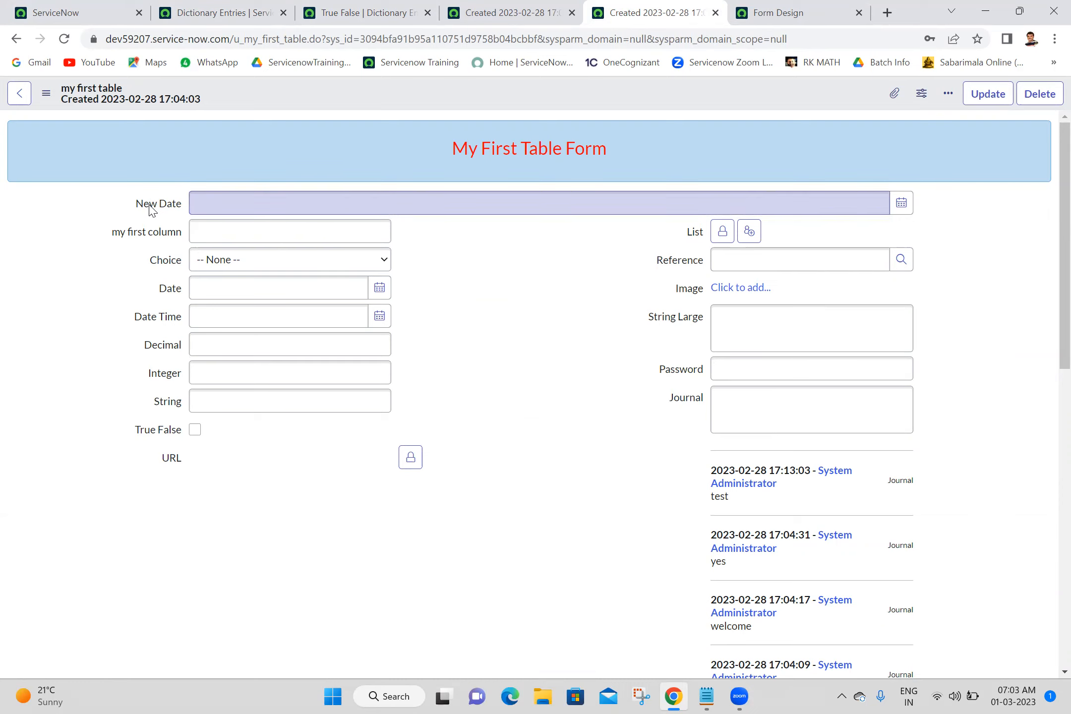
left_click(370, 10)
left_click(169, 9)
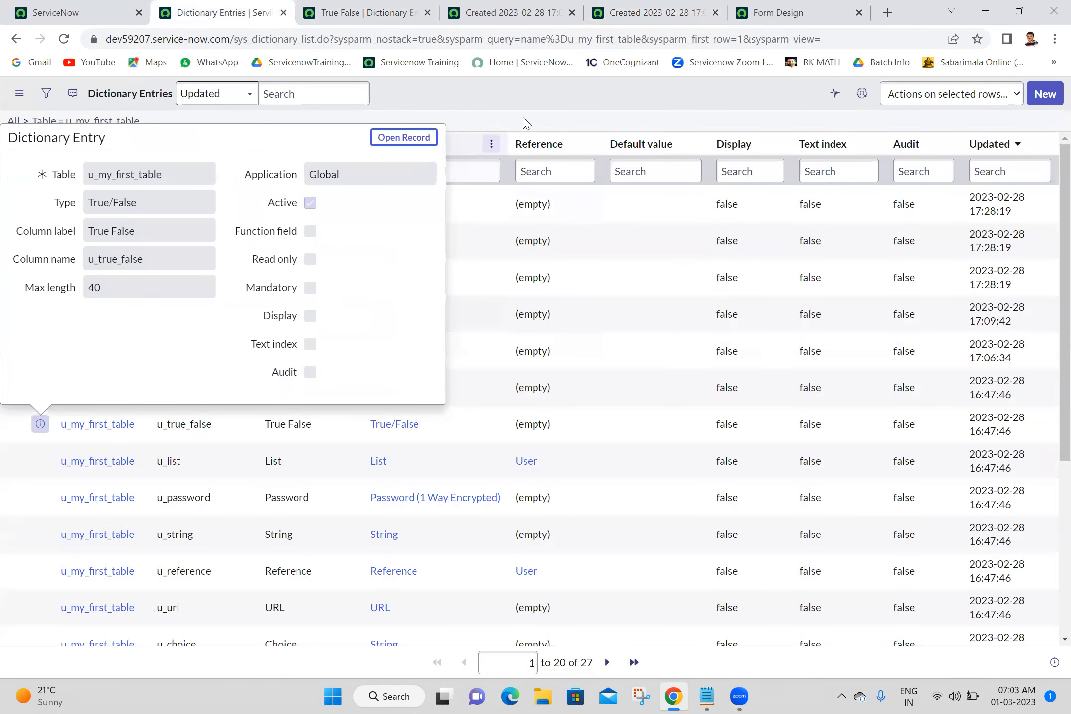
left_click(542, 101)
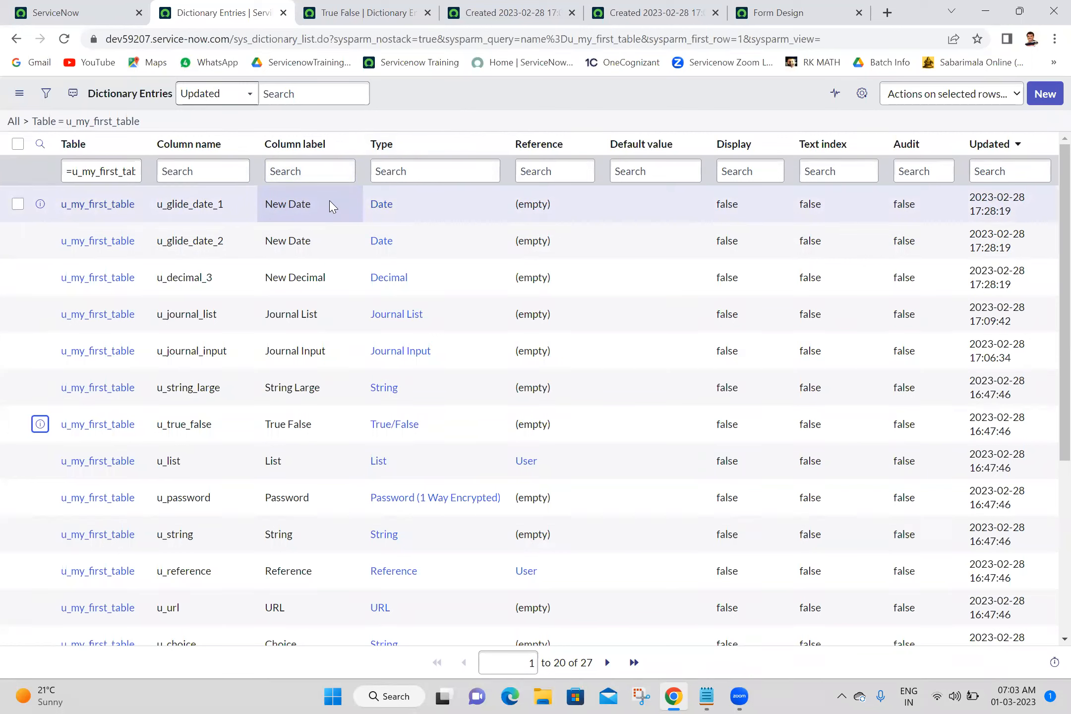
left_click(231, 203)
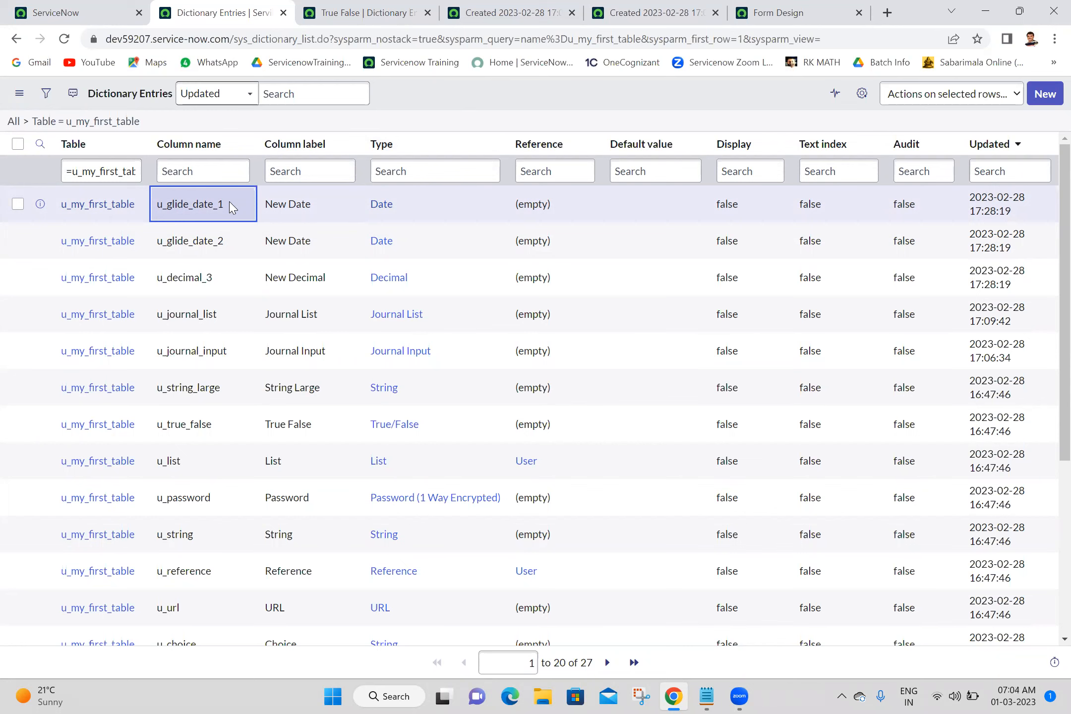
Open the field labels list by entering sys_documentation.LIST in the navigator filter.
left_click(24, 4)
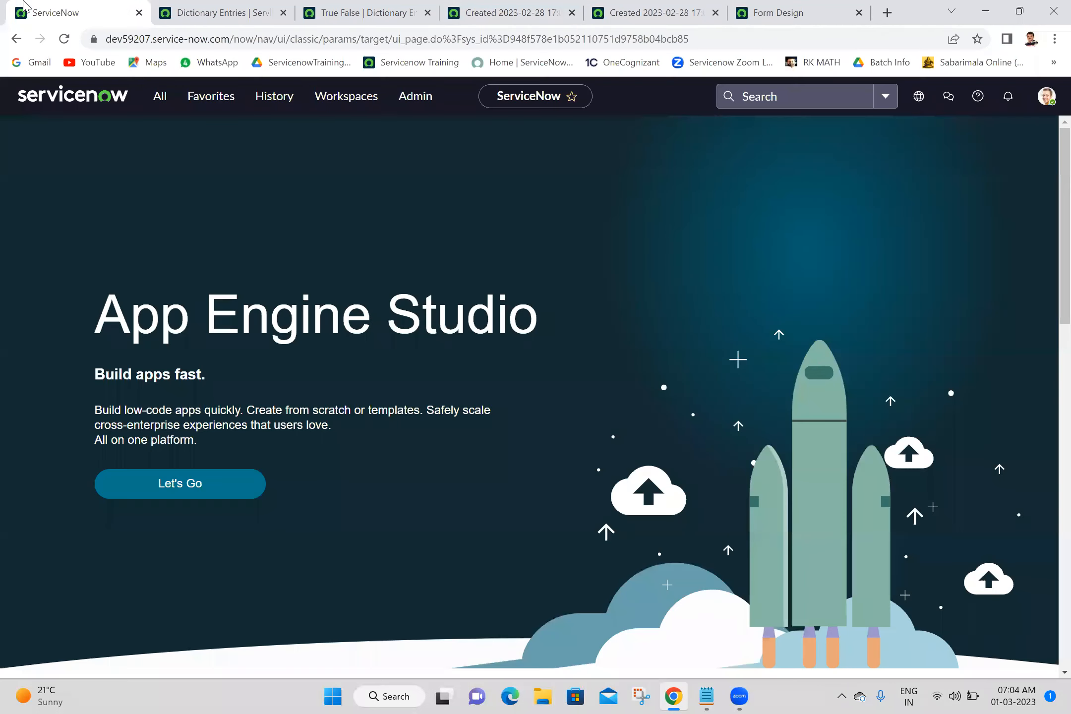
left_click(155, 97)
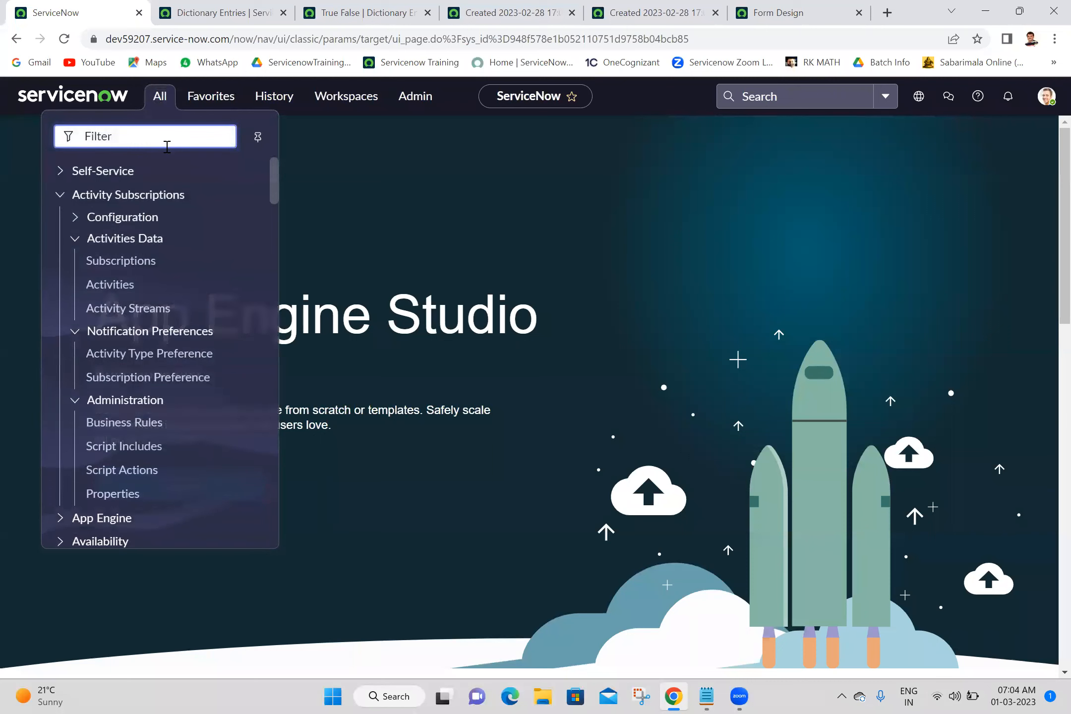
type("sys_documentation")
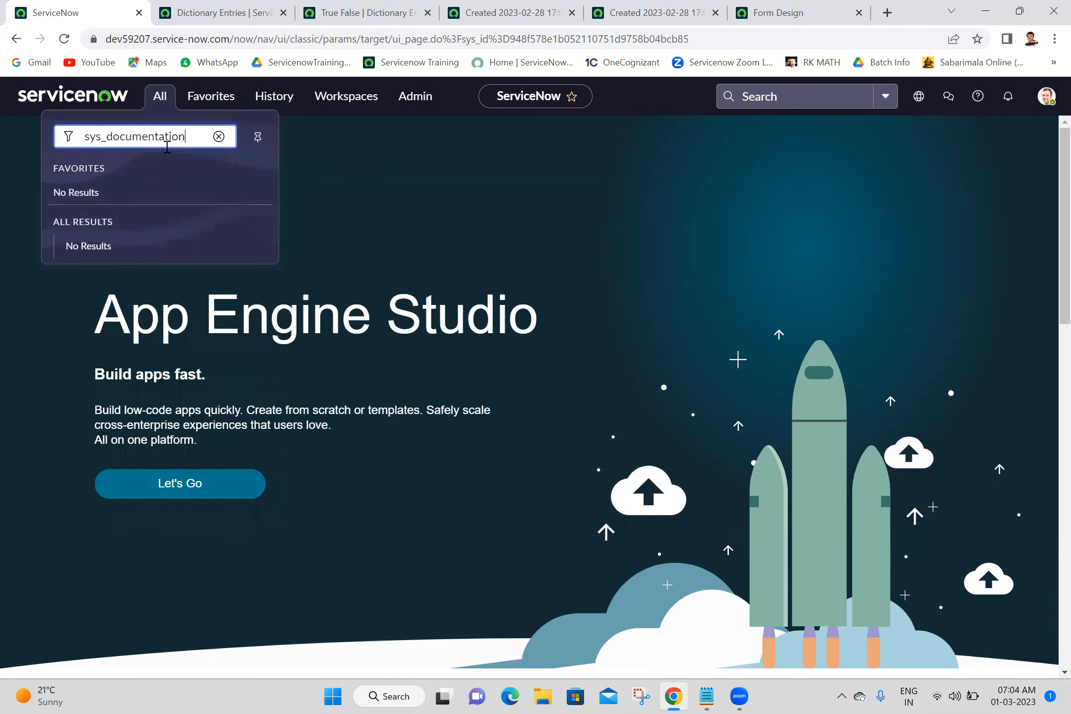
type(".LIST")
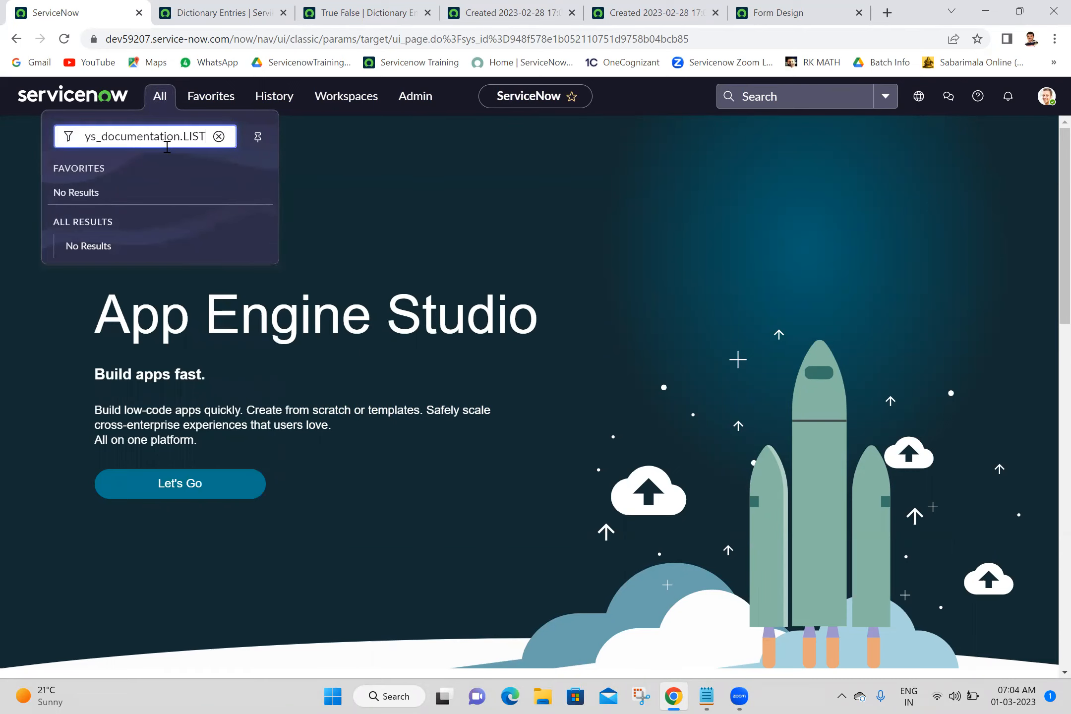
key("Return")
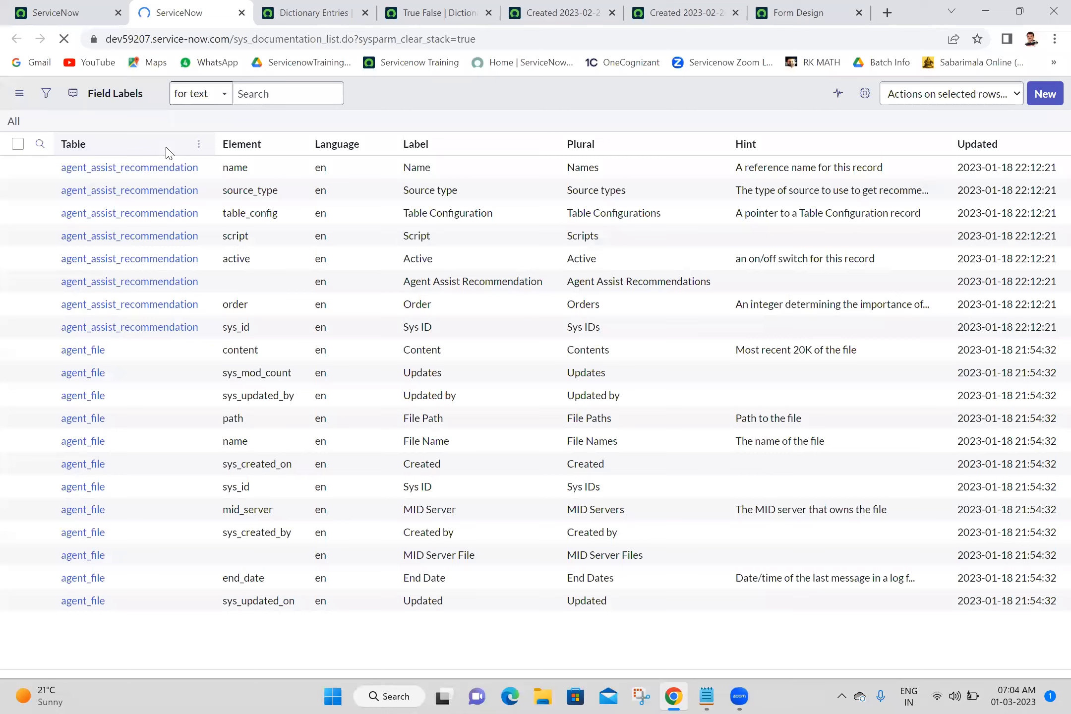
Sort the field labels list by Updated in descending order.
right_click(959, 144)
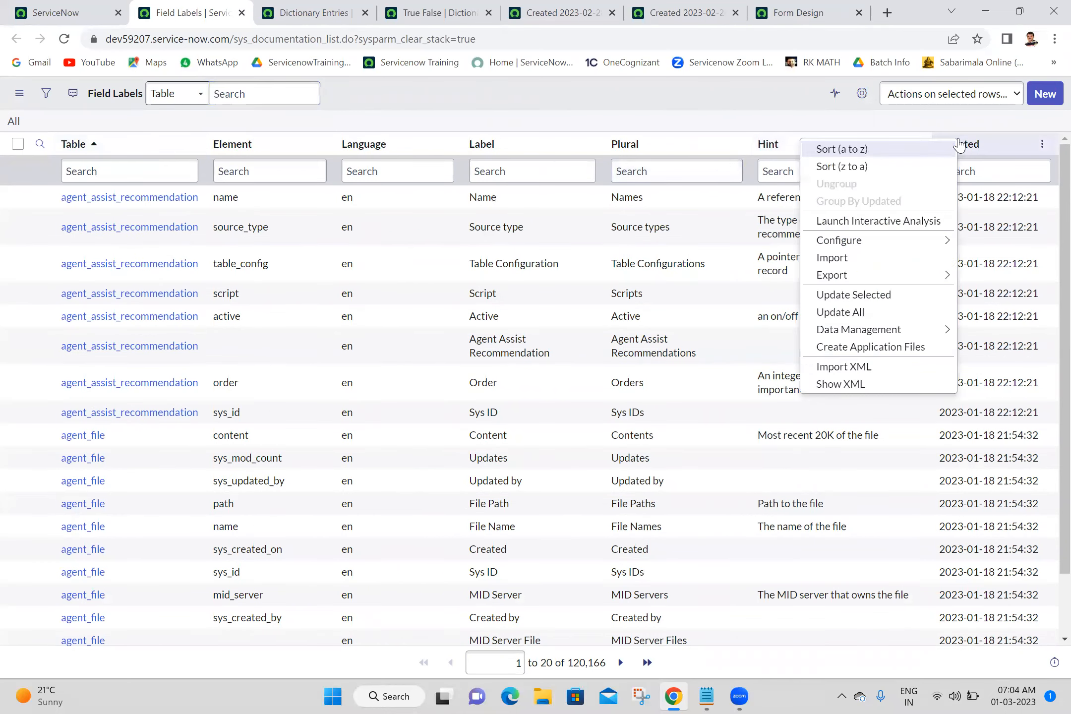
left_click(881, 167)
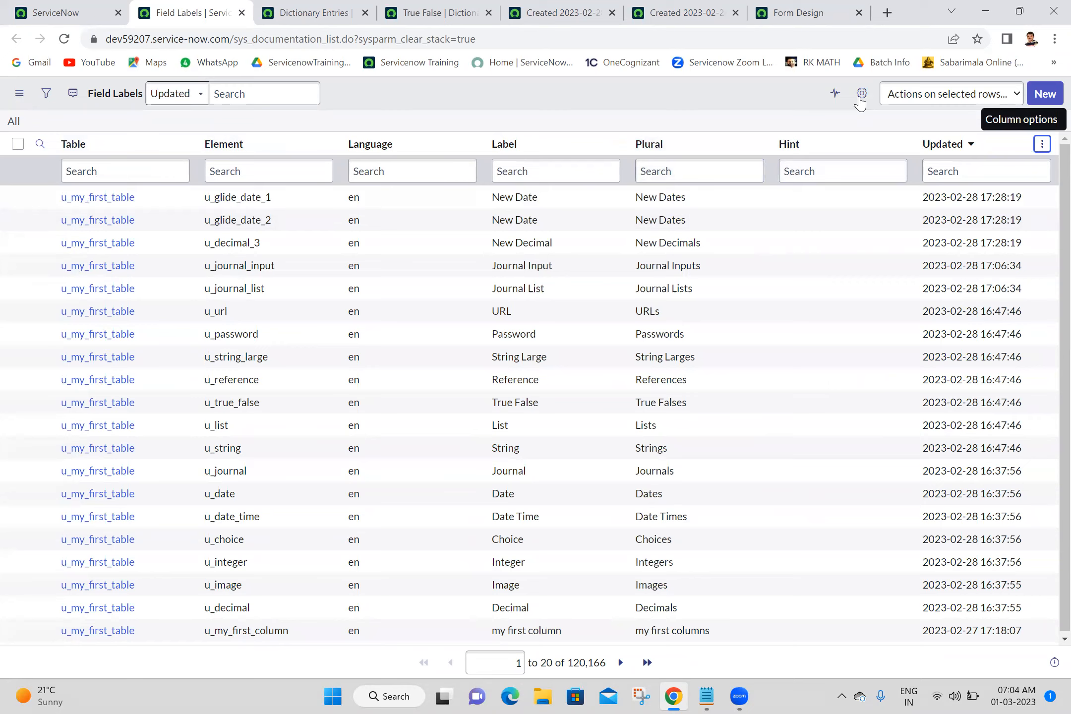
Filter the field labels list to show only entries whose table is u_my_first_table.
left_click(862, 97)
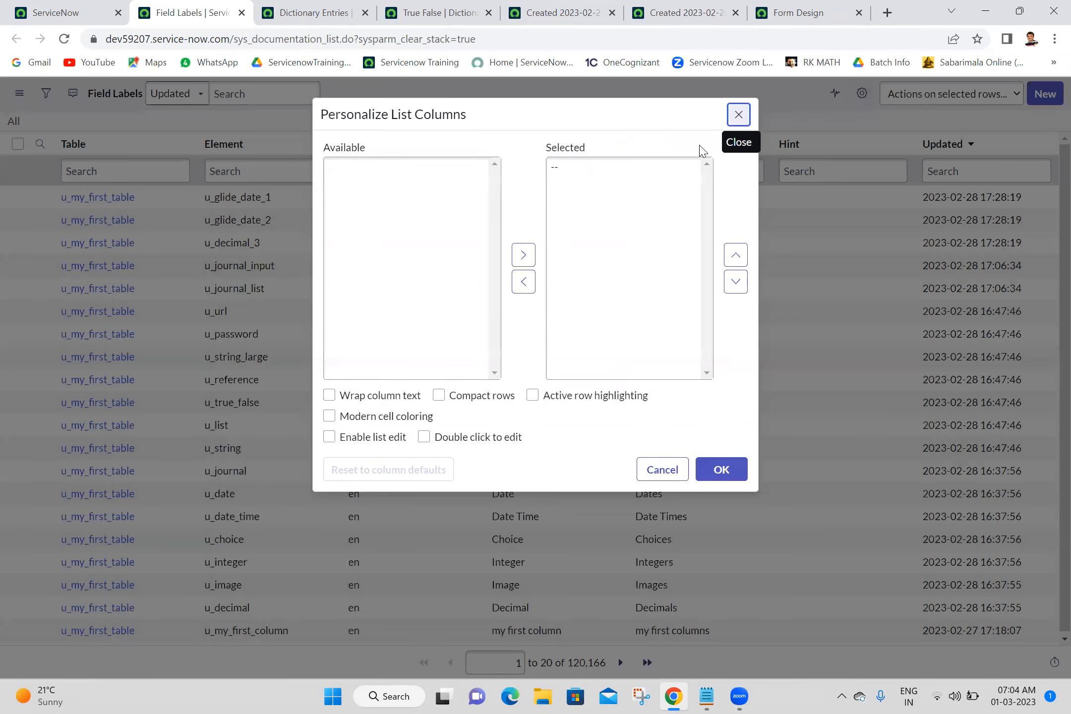
left_click(744, 122)
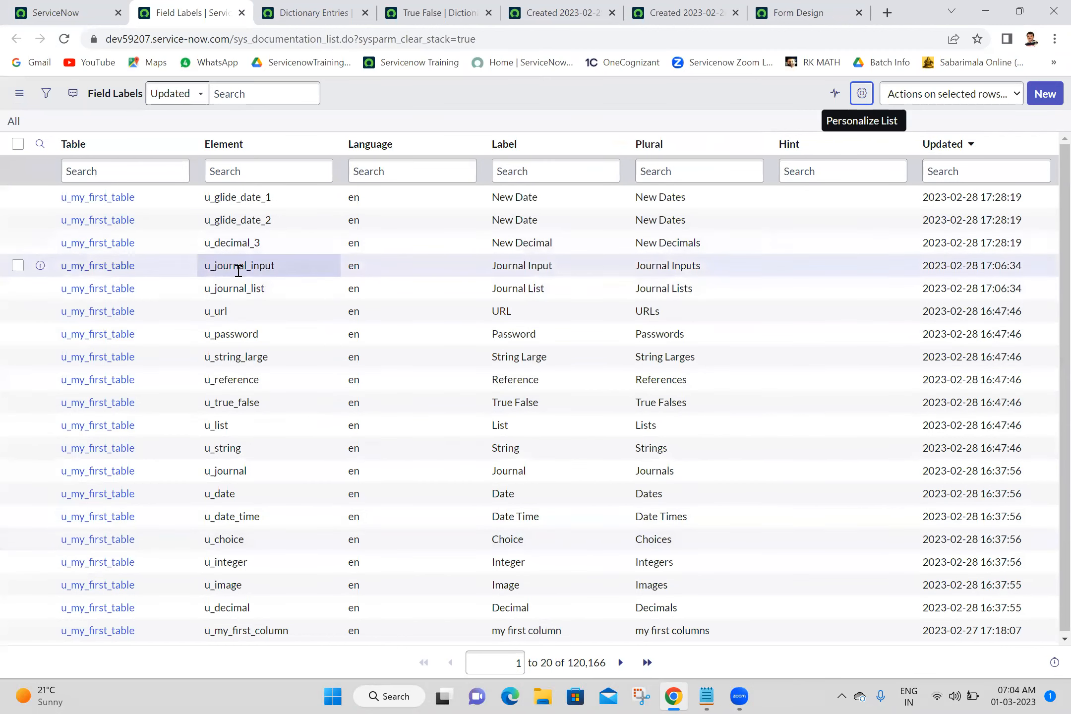
right_click(164, 188)
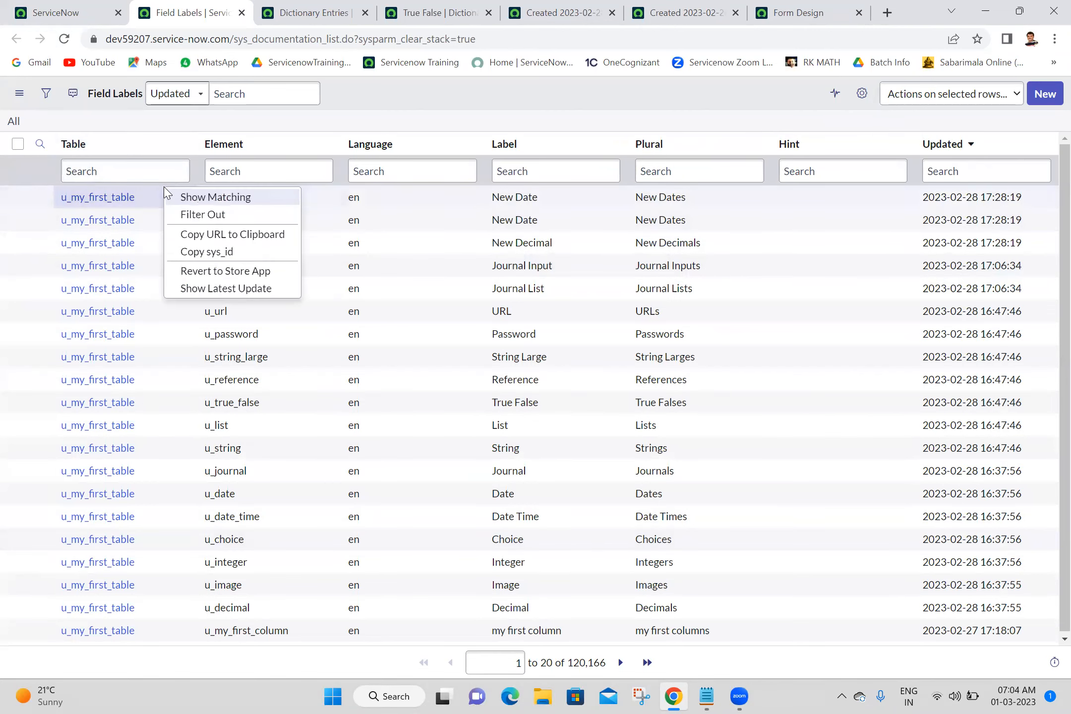
left_click(195, 203)
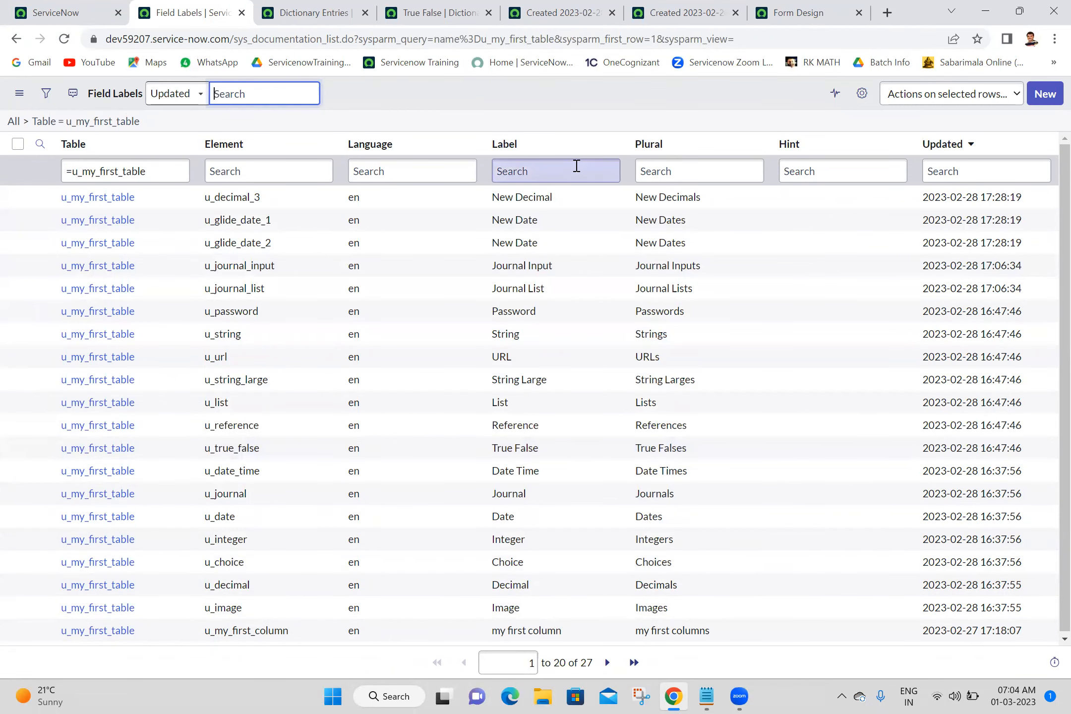
Open the u_glide_date_1 field label record in a new tab and change its label to Start Date.
left_click(575, 170)
left_click(595, 120)
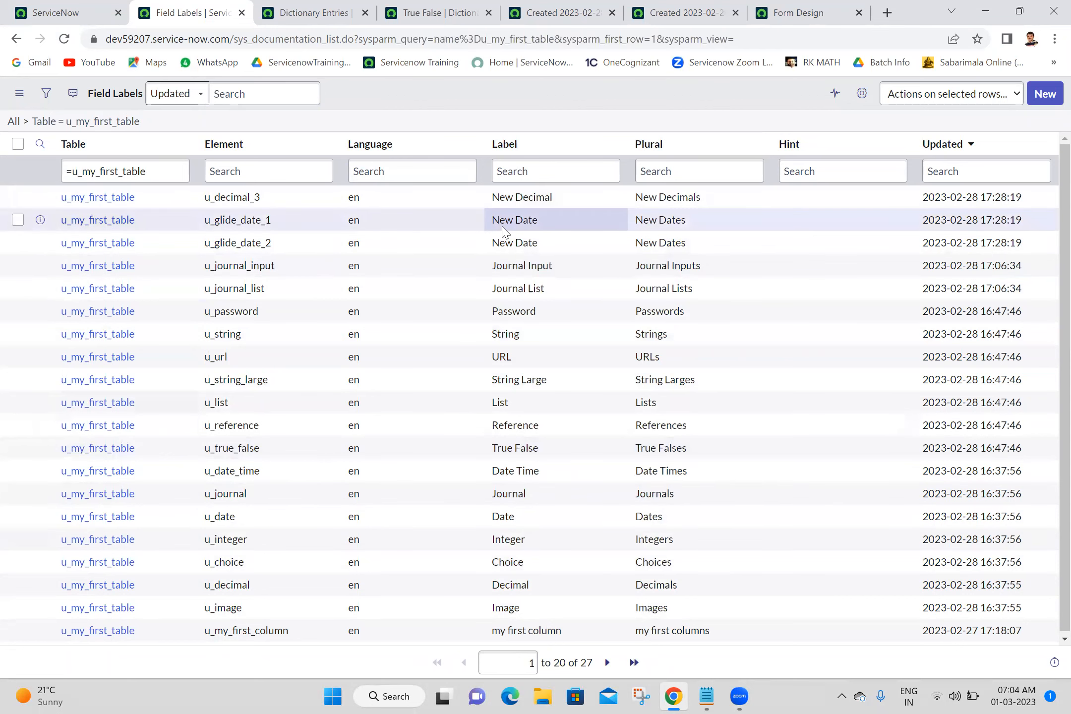
left_click(41, 220)
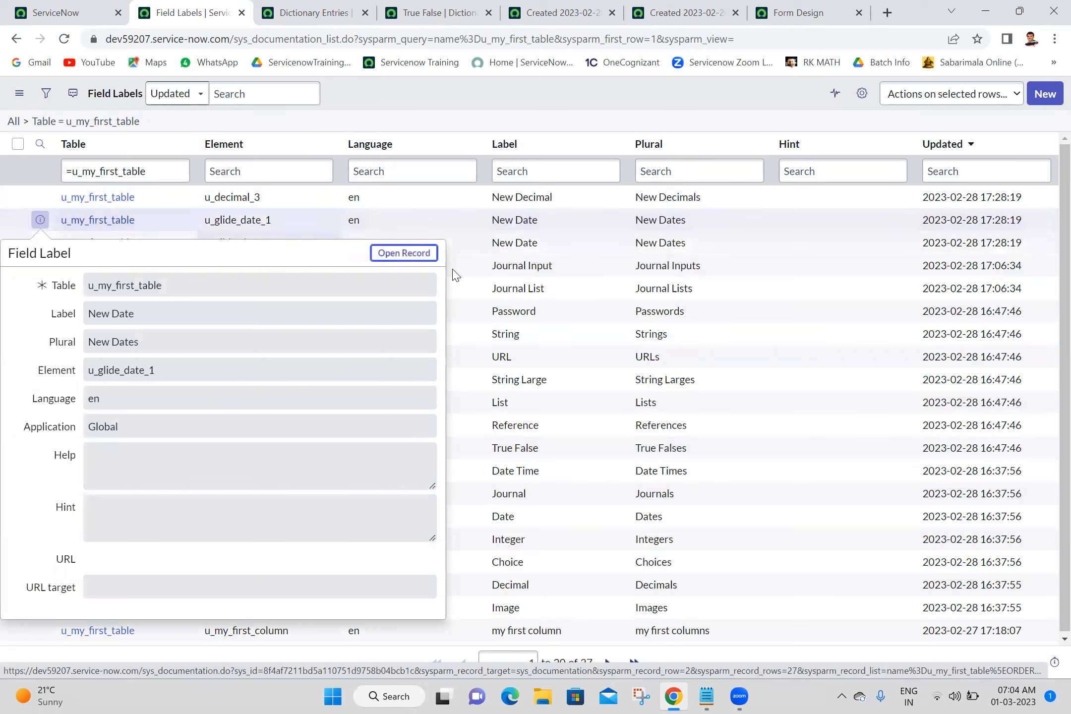
middle_click(408, 255)
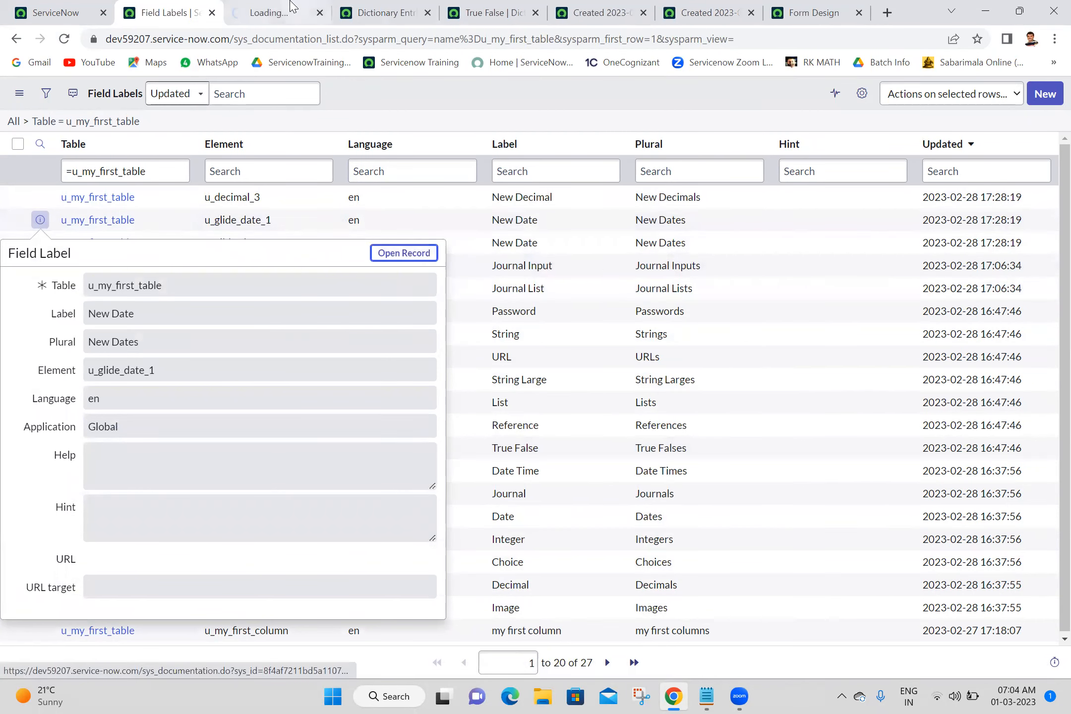
left_click(292, 7)
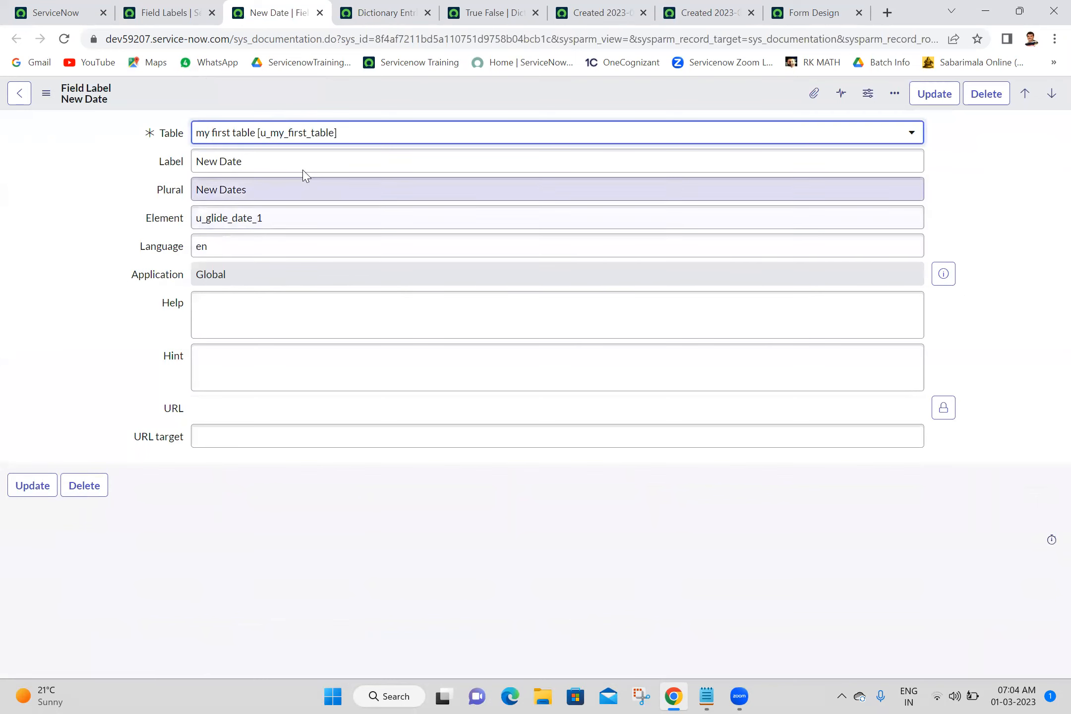
triple_click(314, 162)
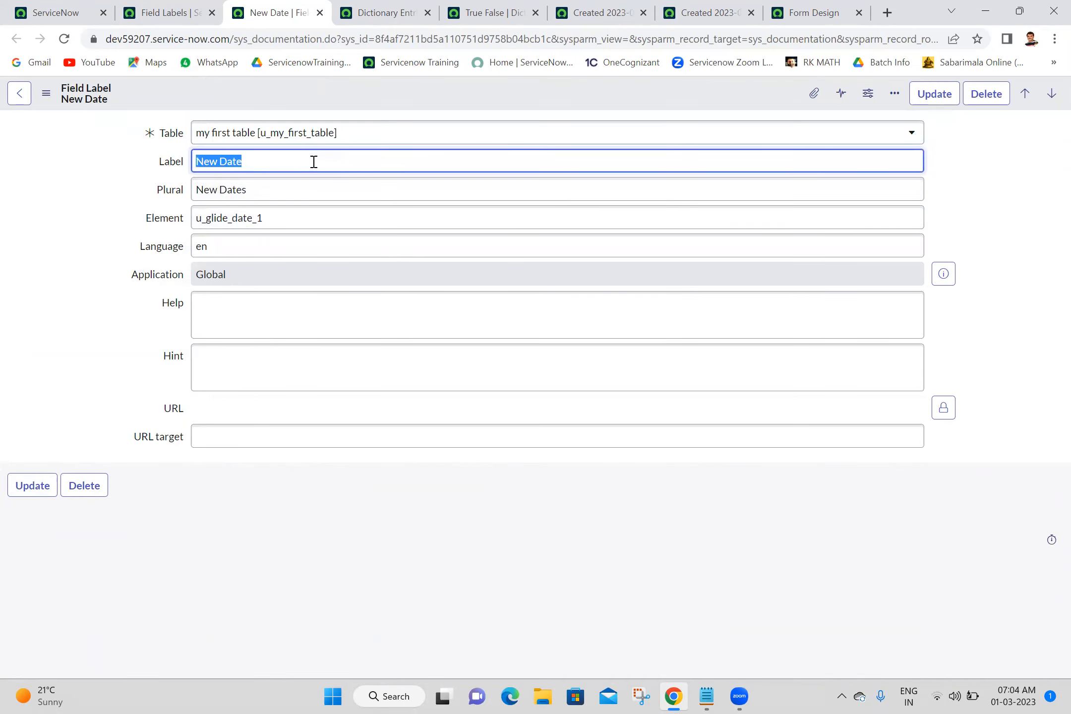
type("Start")
left_click(948, 89)
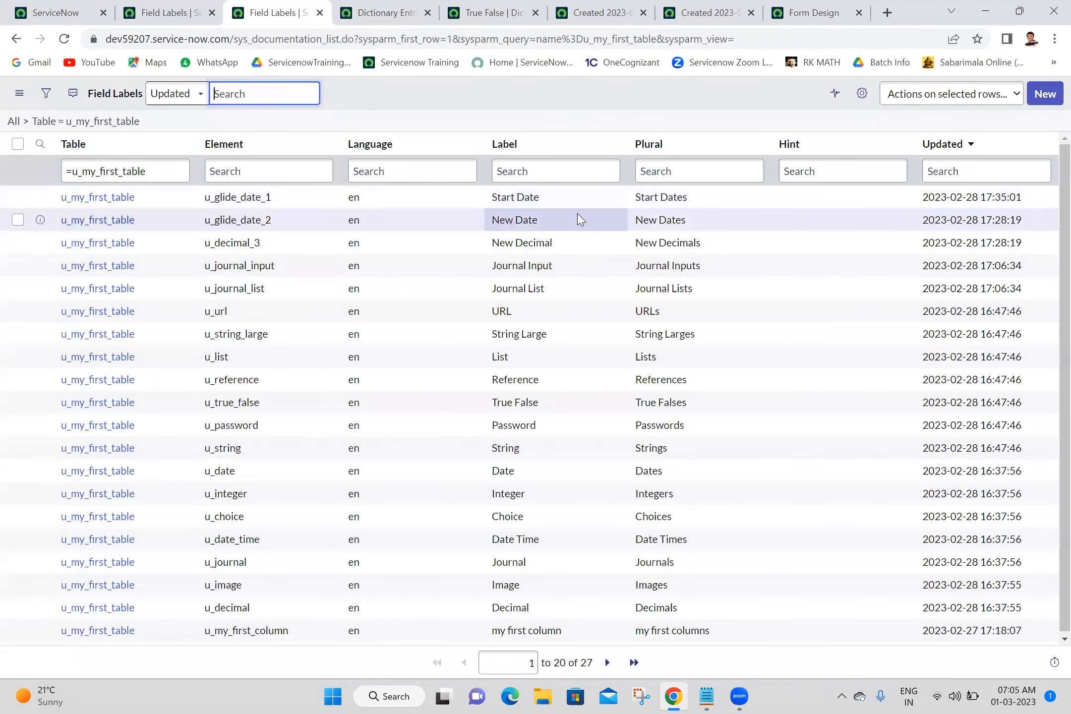
Refresh the field labels list and the my first table record form to check the renamed date label.
left_click(166, 12)
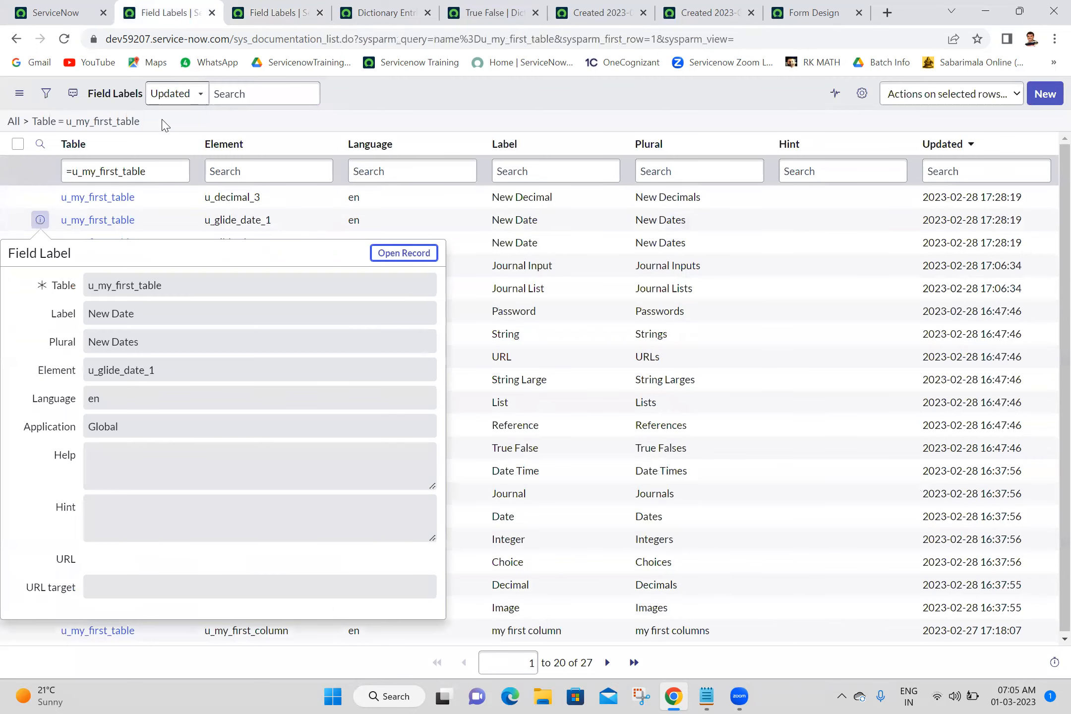
left_click(127, 125)
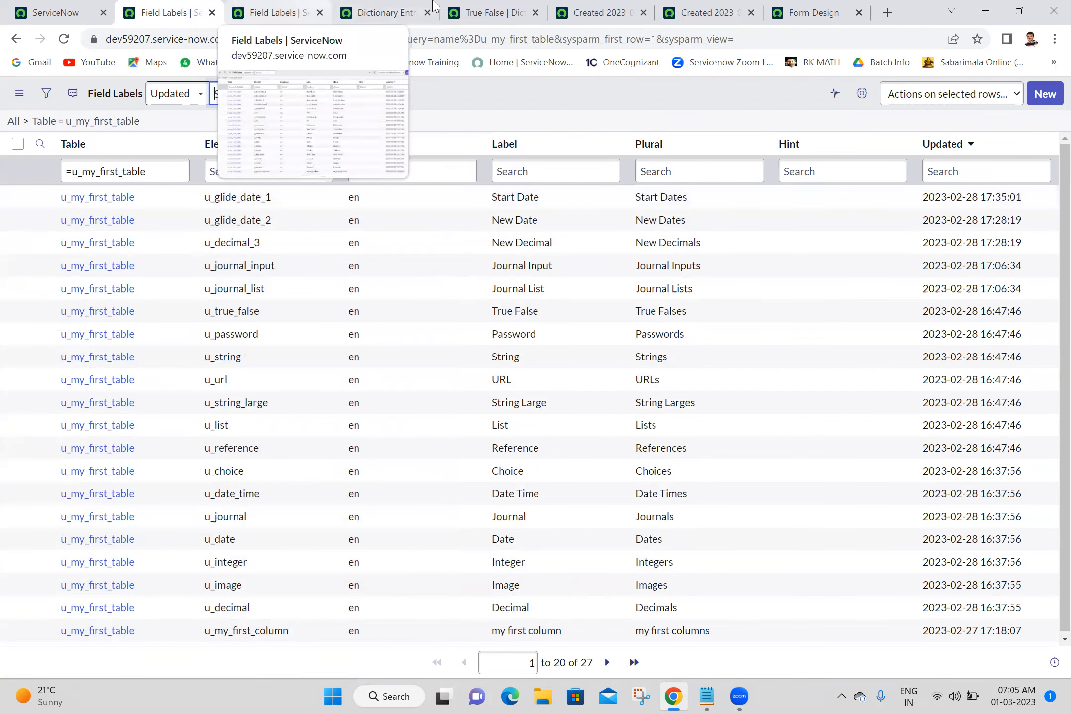
left_click(683, 8)
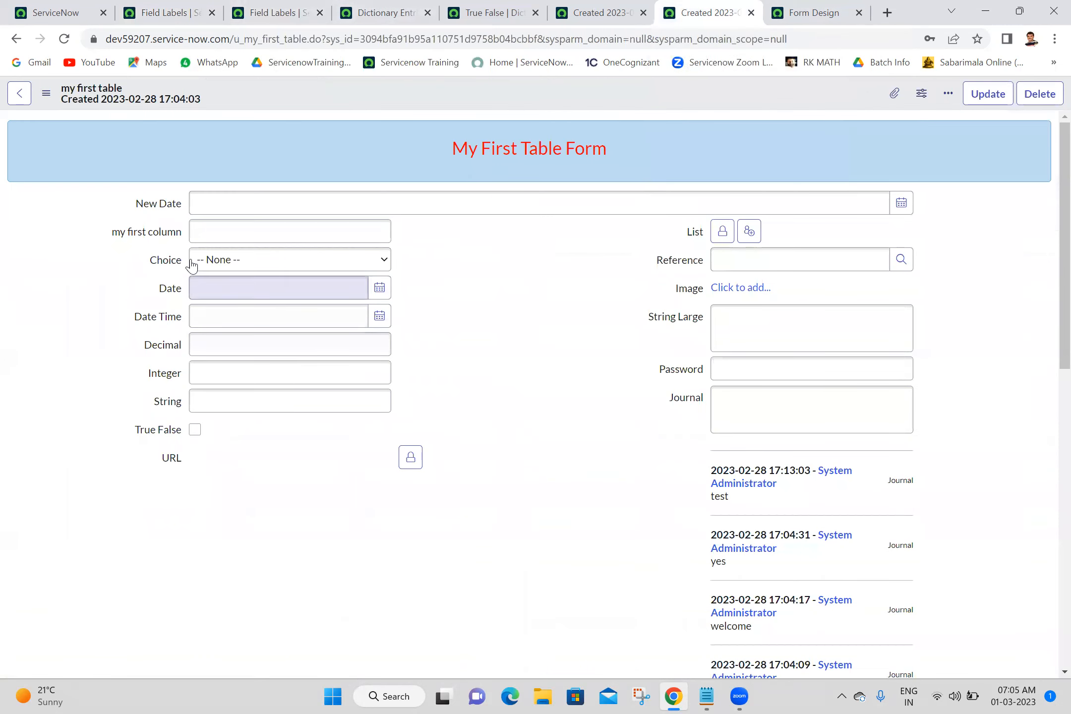
left_click(67, 41)
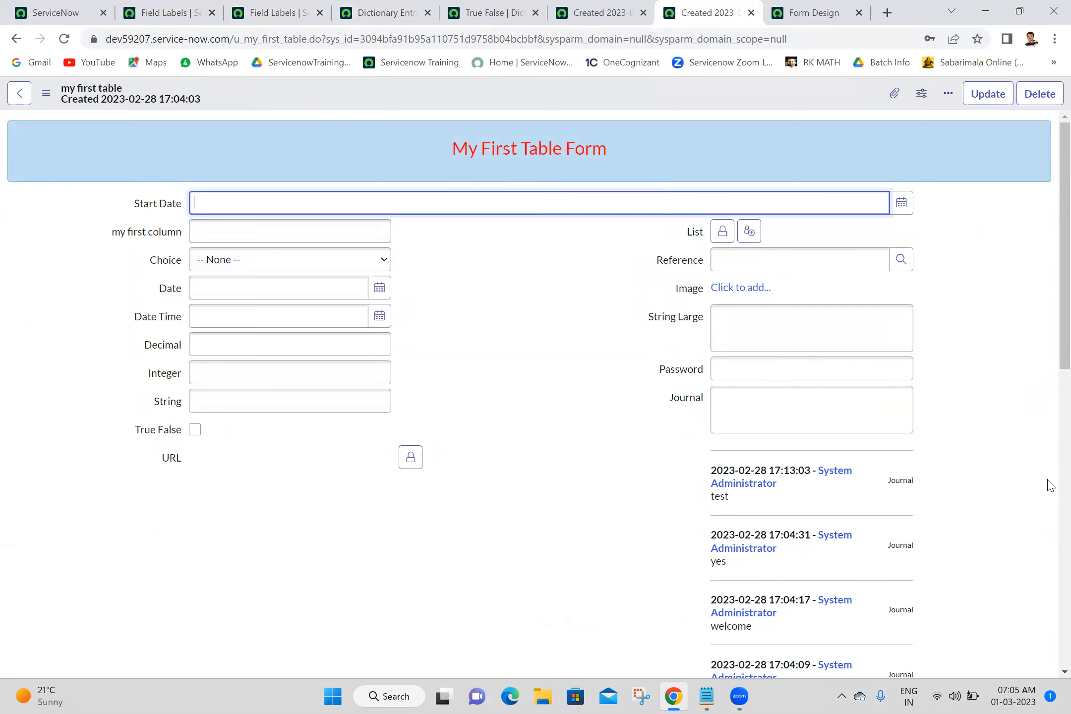
scroll(1046, 482, "down", 10)
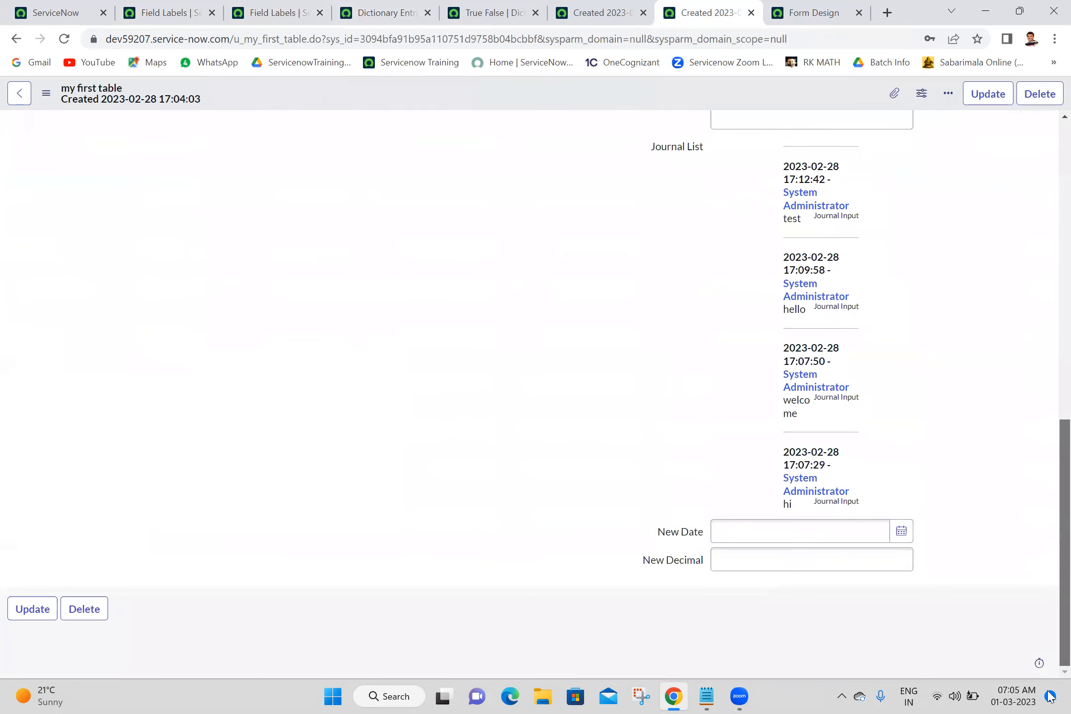
left_click(674, 538)
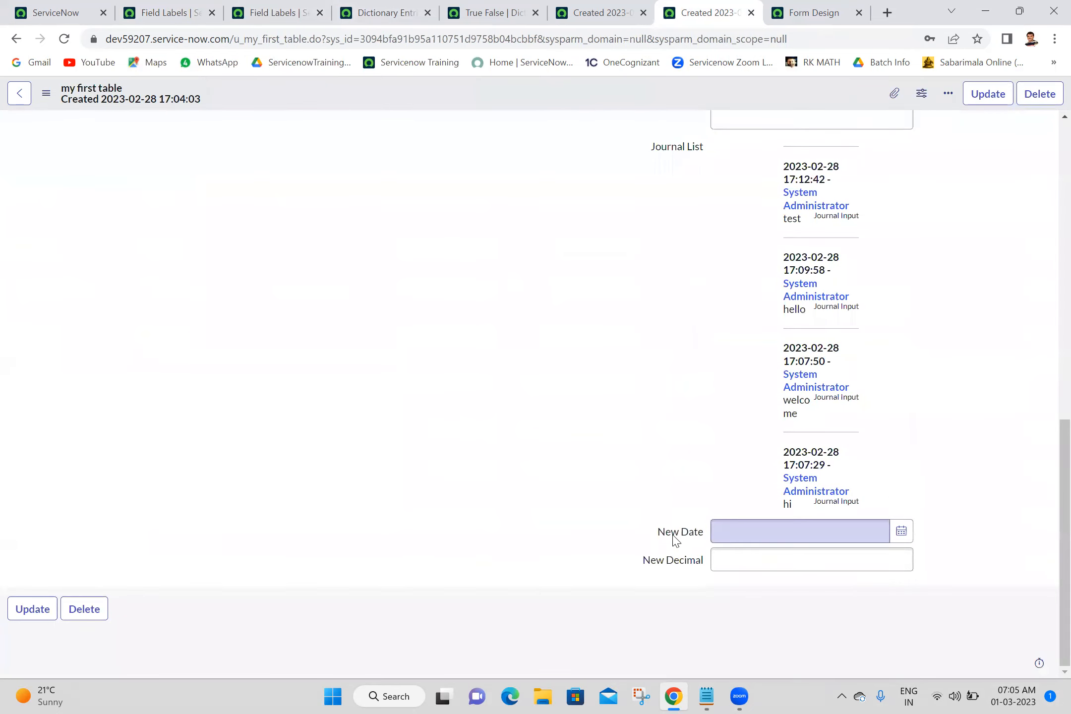
Configure the label of the second New Date field (u_glide_date_2) on the form, renaming it End Date.
right_click(673, 537)
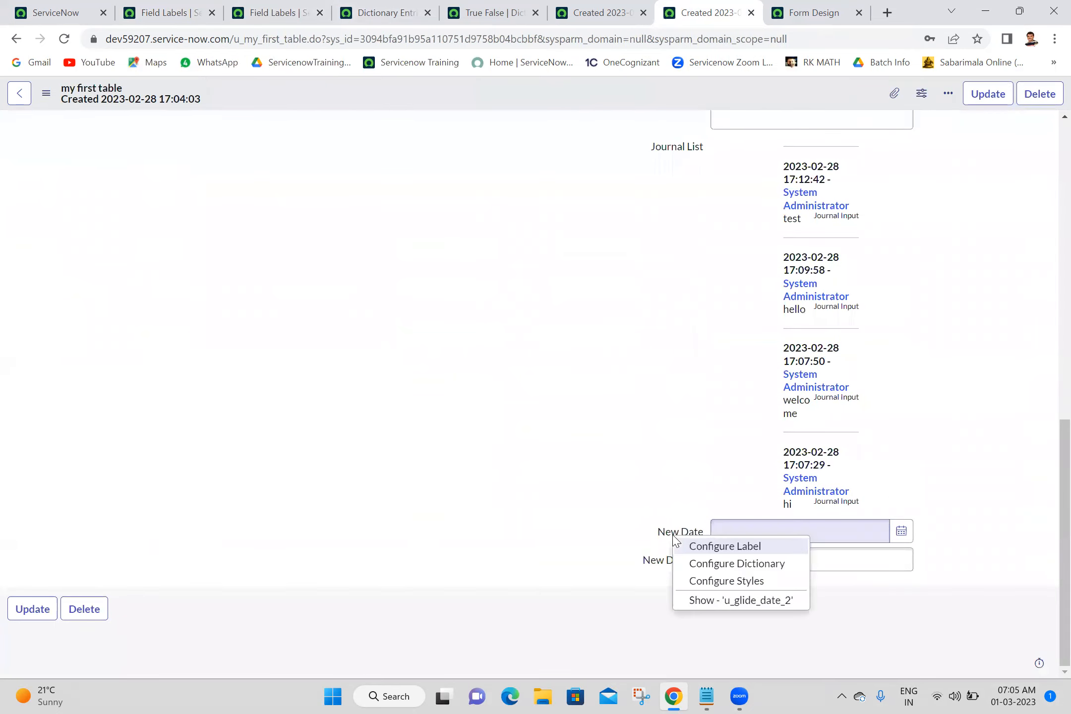
left_click(728, 546)
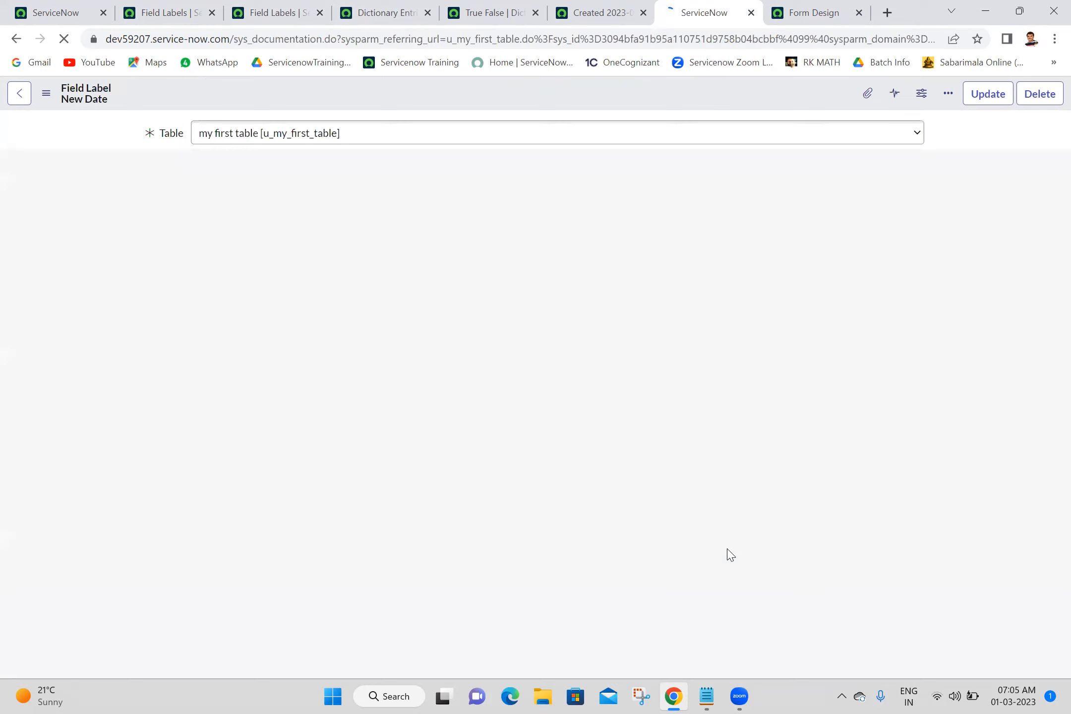
left_click_drag(235, 39, 324, 42)
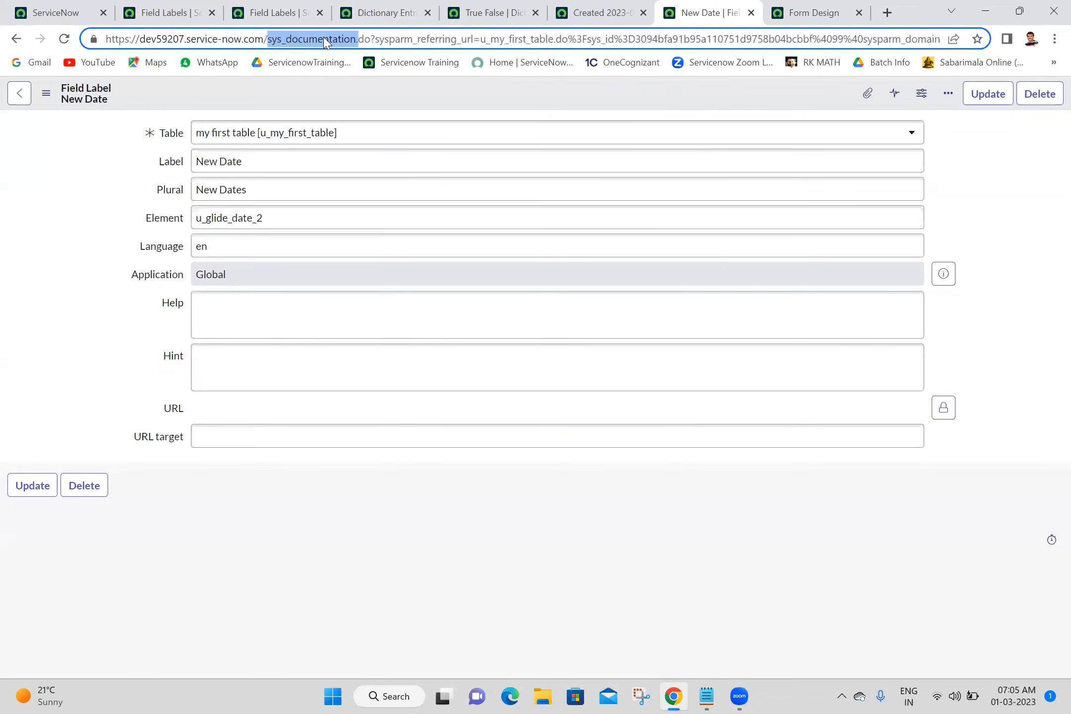
triple_click(280, 151)
type("End")
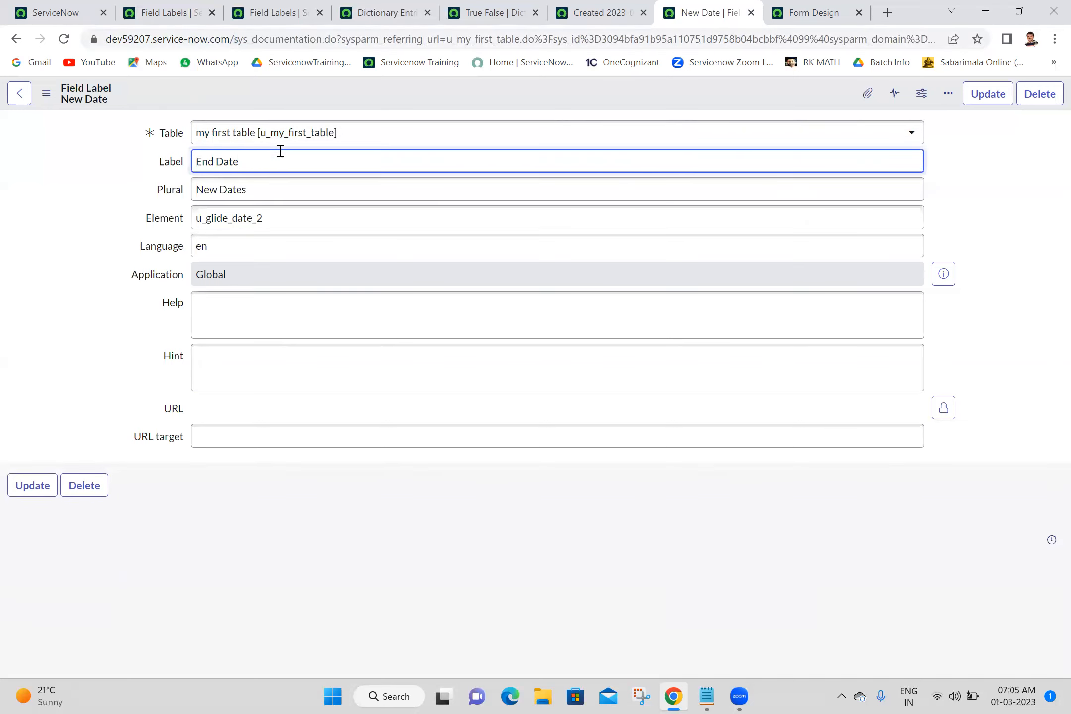
left_click(981, 102)
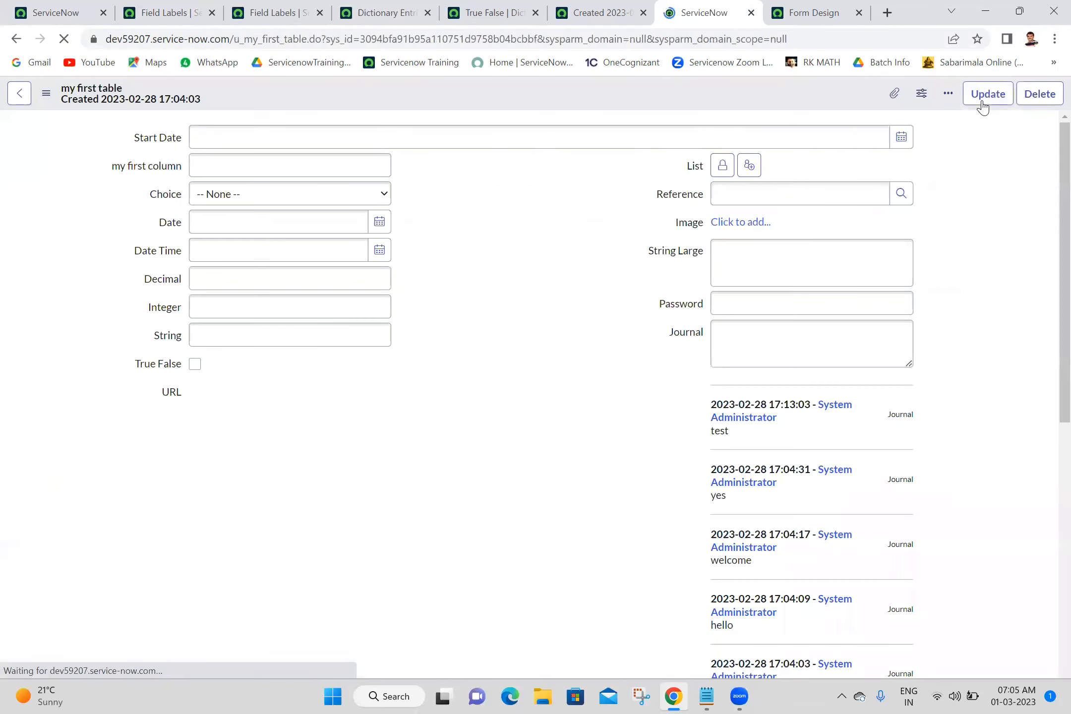
Scroll through the record form and open the context menus of the New Decimal and Start Date fields without choosing anything.
scroll(1047, 477, "down", 6)
scroll(1046, 478, "down", 3)
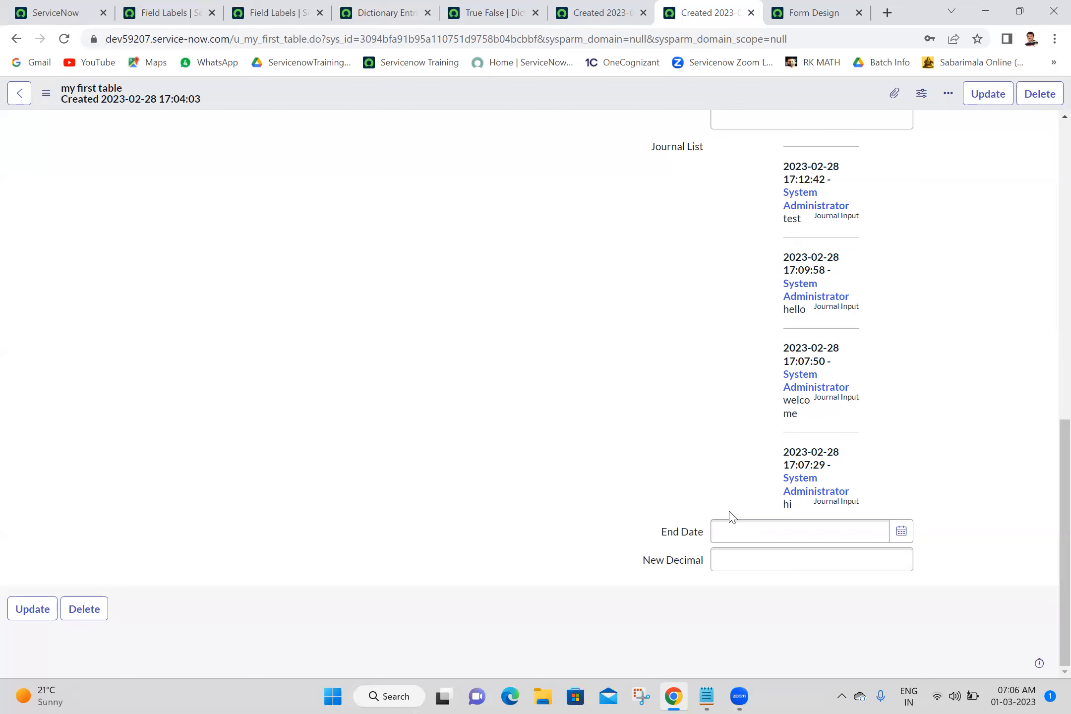
scroll(1049, 310, "up", 7)
left_click_drag(1049, 310, 1044, 580)
right_click(670, 565)
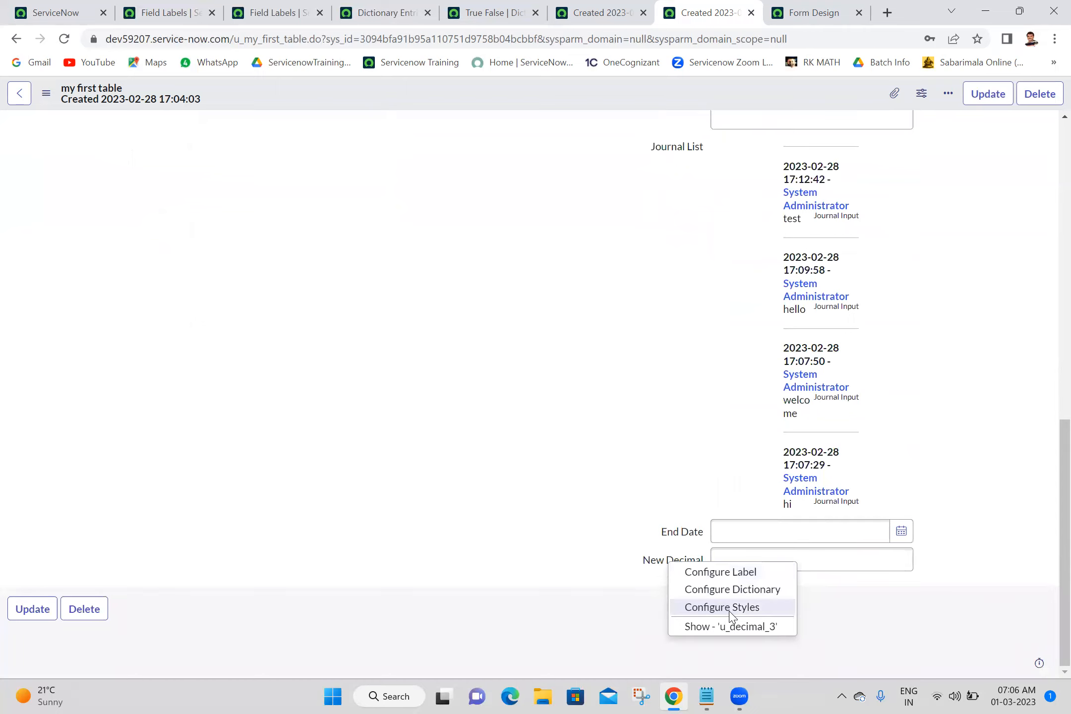
left_click(552, 569)
scroll(1050, 296, "up", 15)
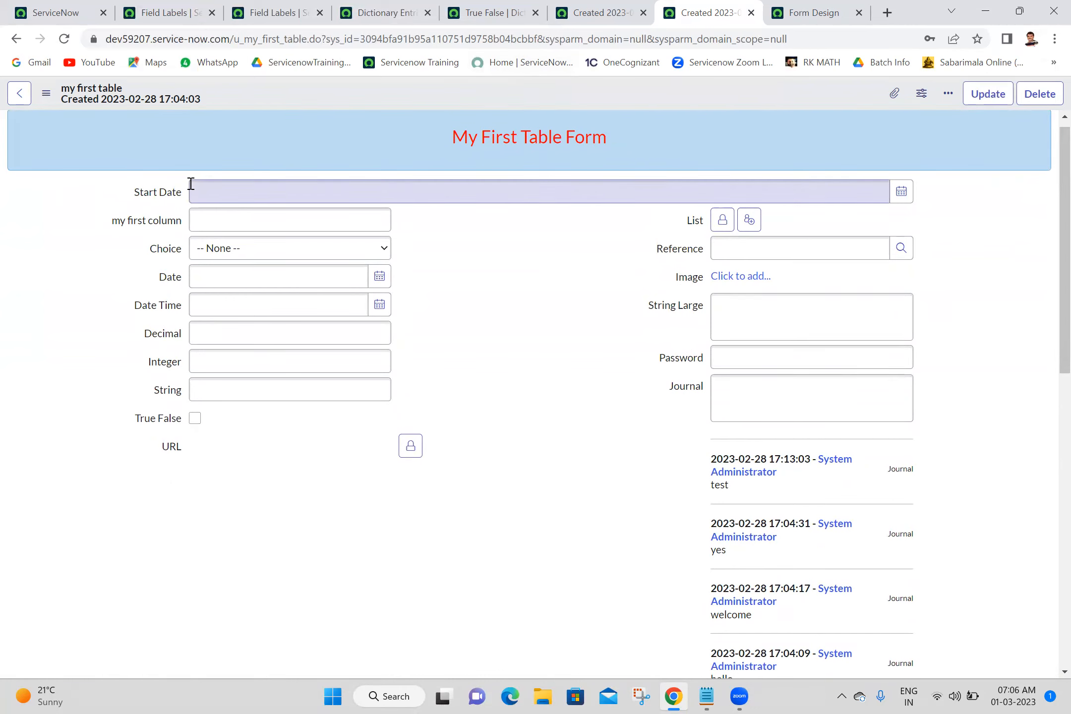
left_click(152, 198)
right_click(143, 192)
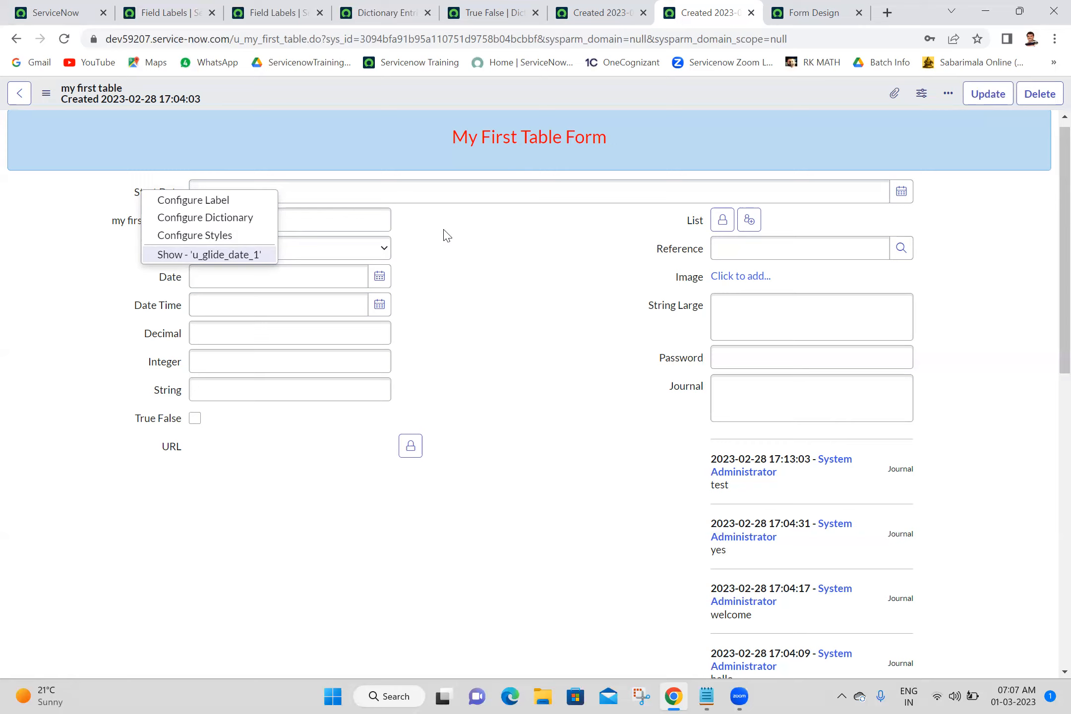
left_click(53, 208)
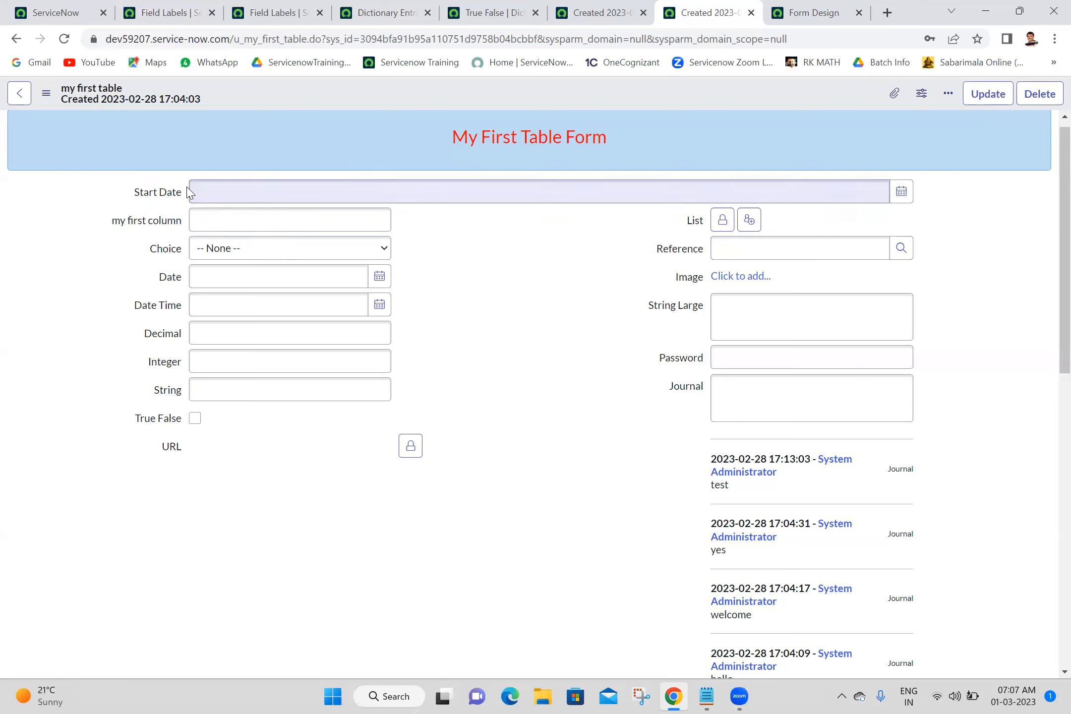
Open the Start Date field's dictionary entry, inspect its read-only column name, and return to the form.
right_click(155, 193)
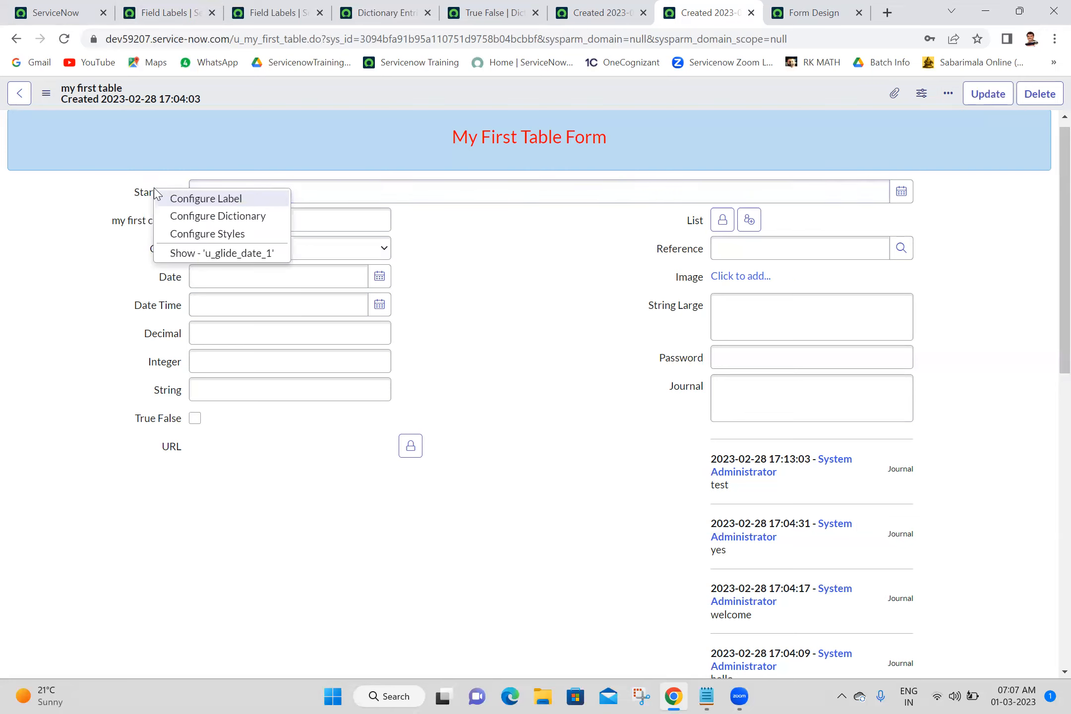
left_click(250, 220)
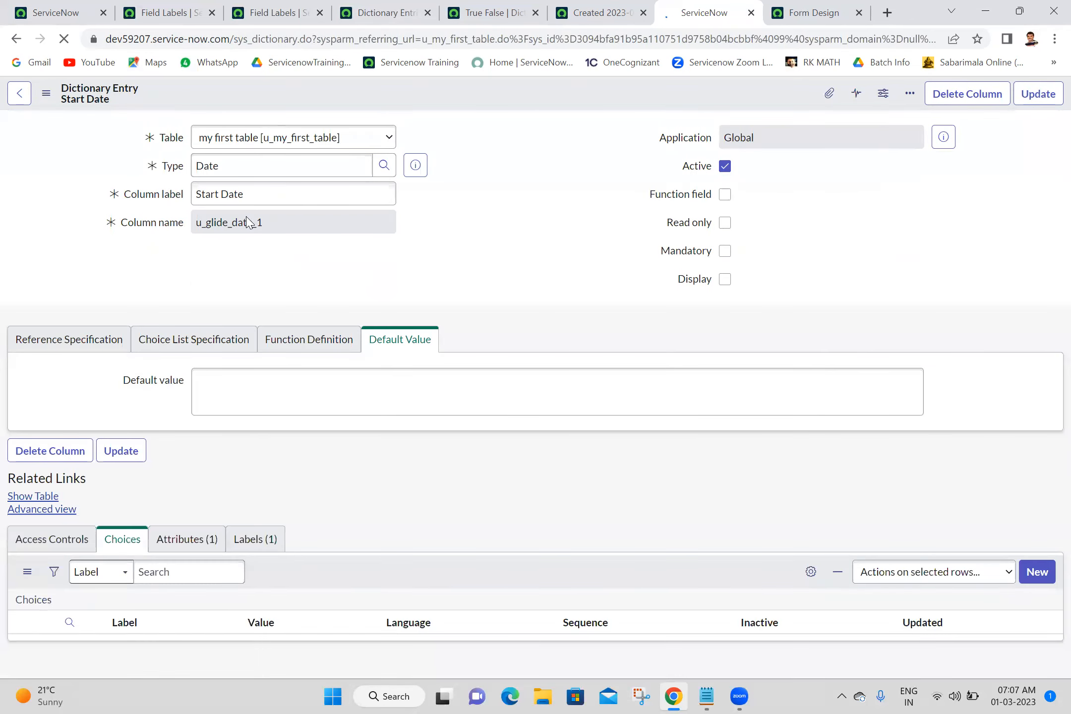
left_click(254, 281)
double_click(255, 280)
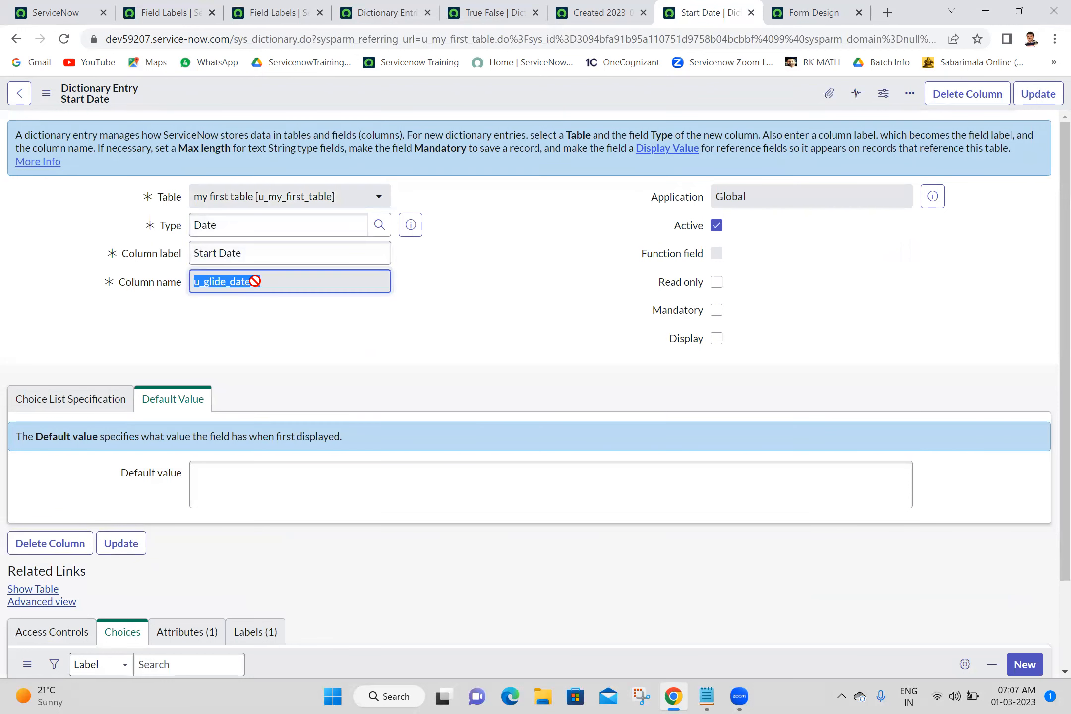
left_click(438, 304)
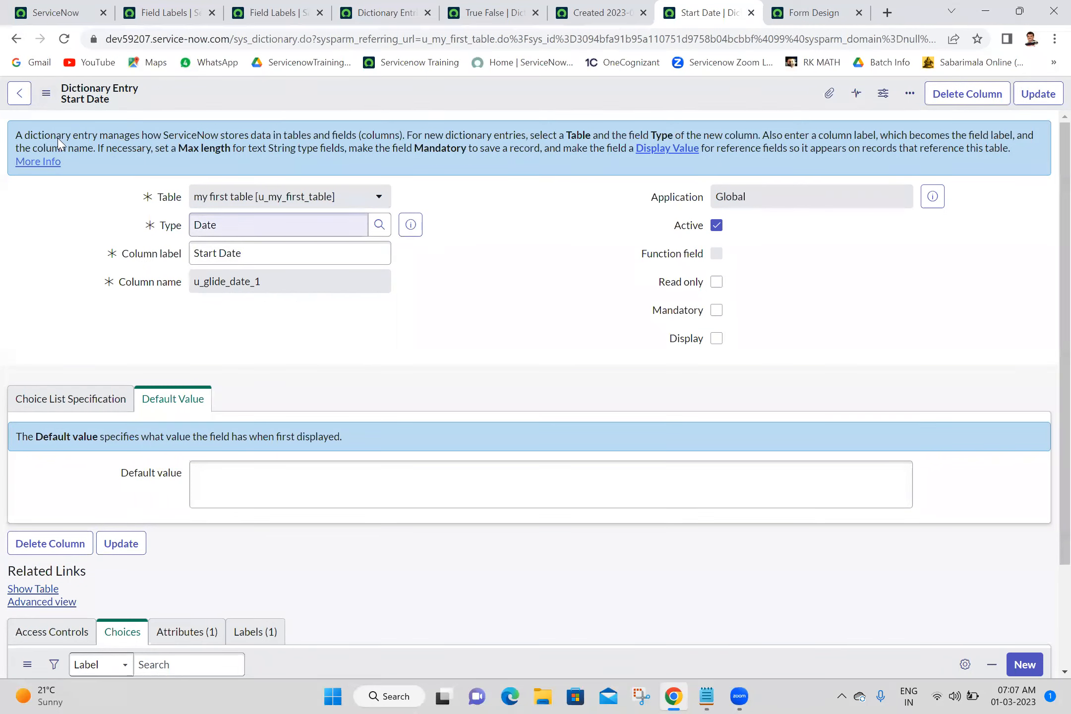
left_click(8, 39)
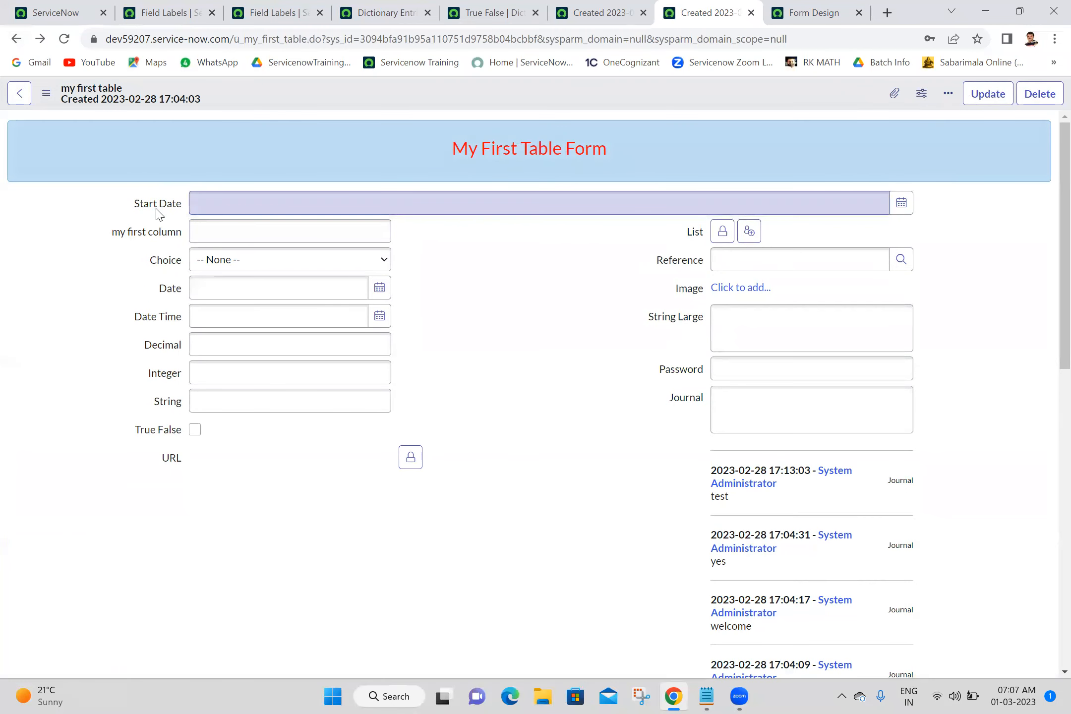
Open the Start Date field's label record and select its Element value u_glide_date_1.
right_click(158, 210)
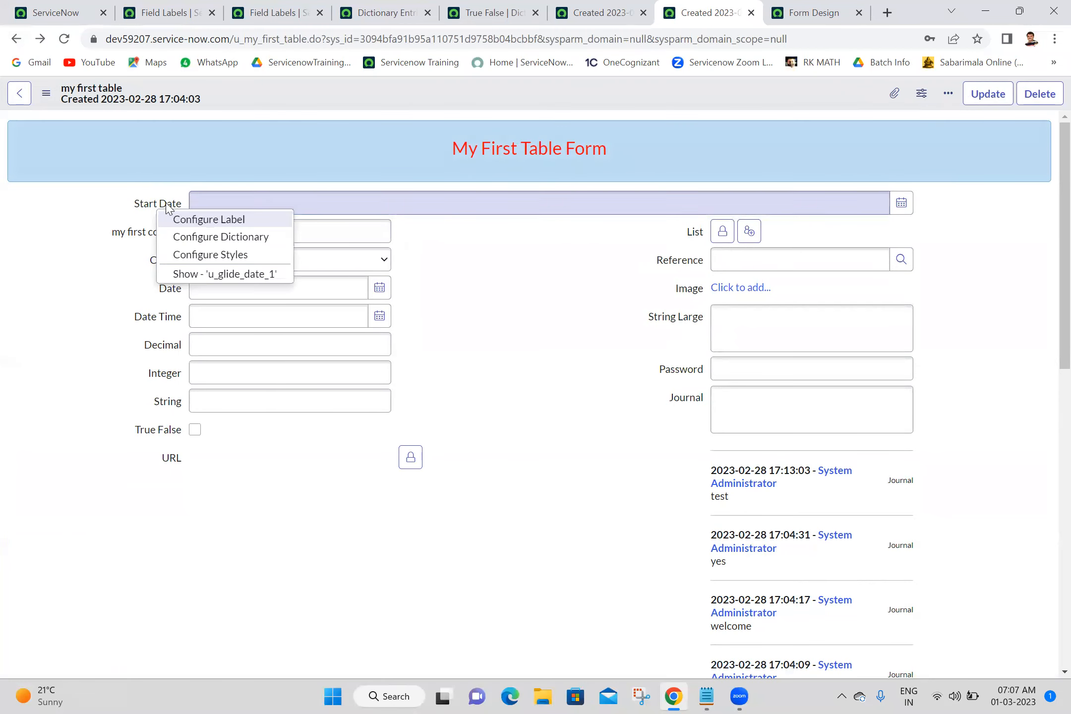
left_click(203, 227)
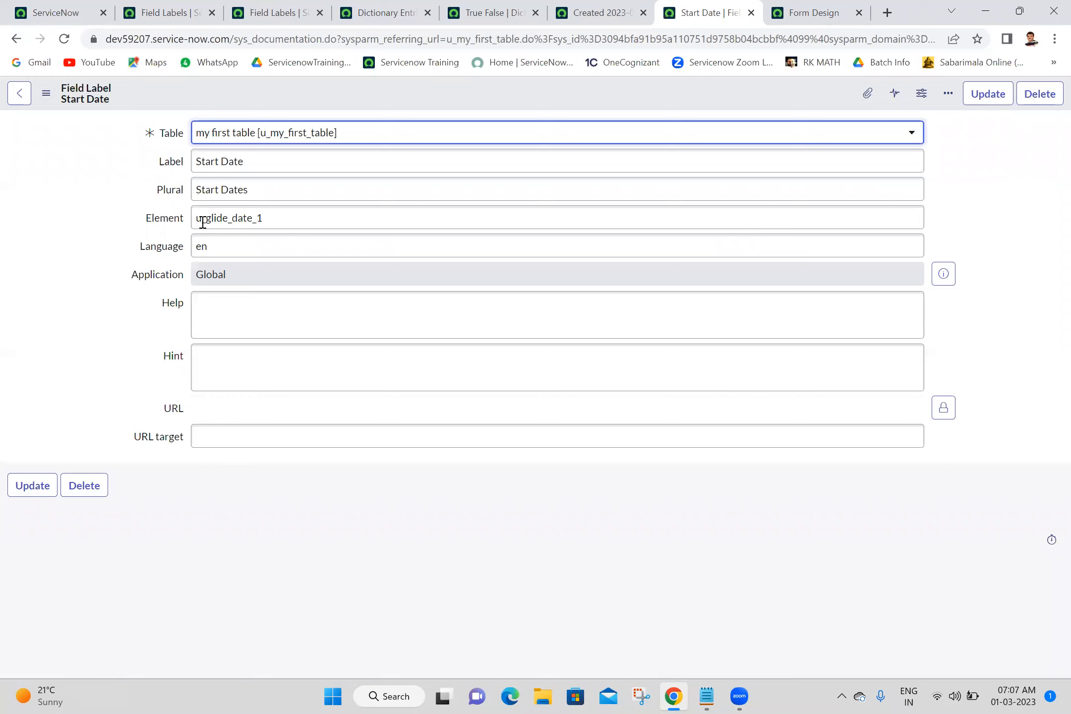
left_click(325, 213)
key("ctrl+a")
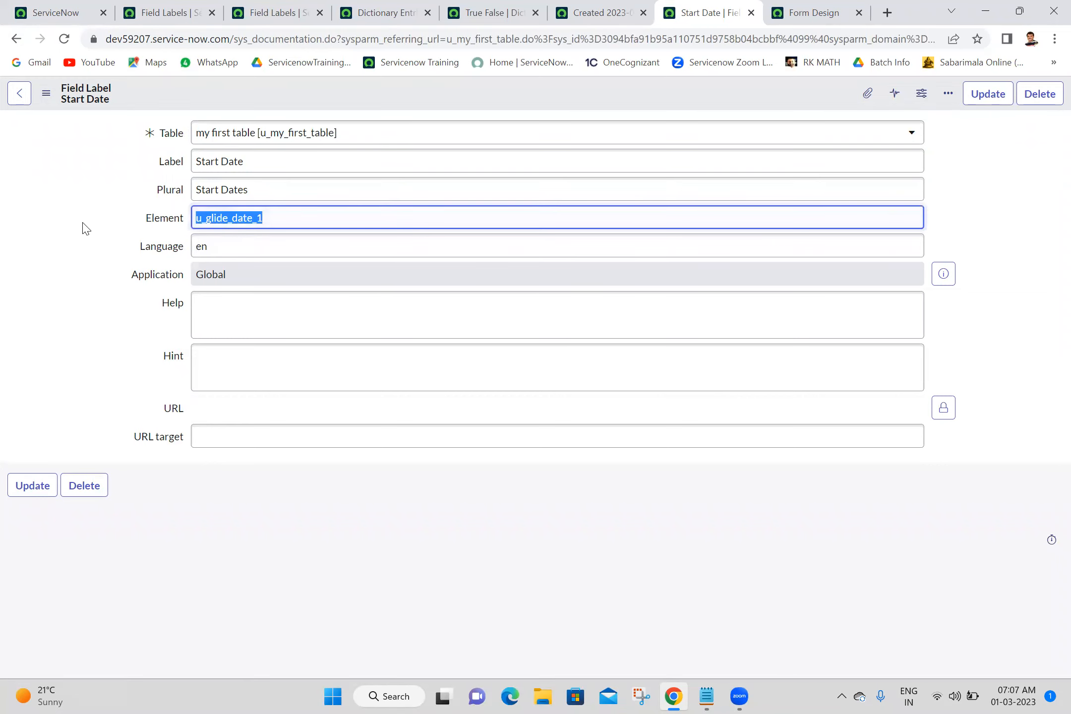
left_click(287, 222)
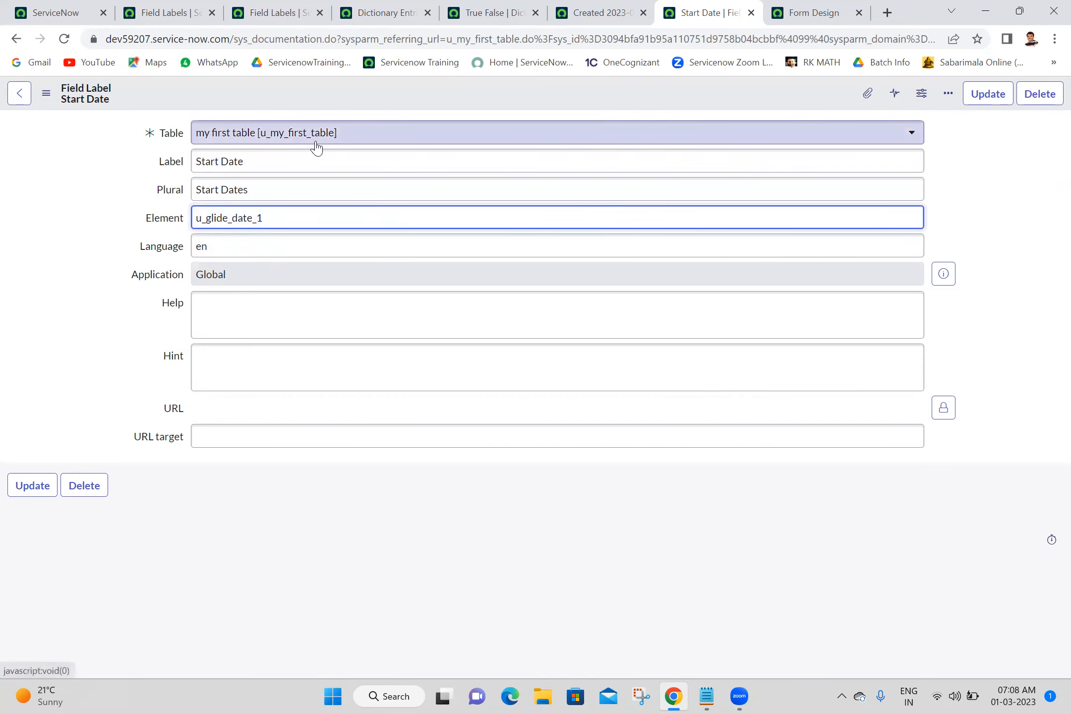
left_click(89, 171)
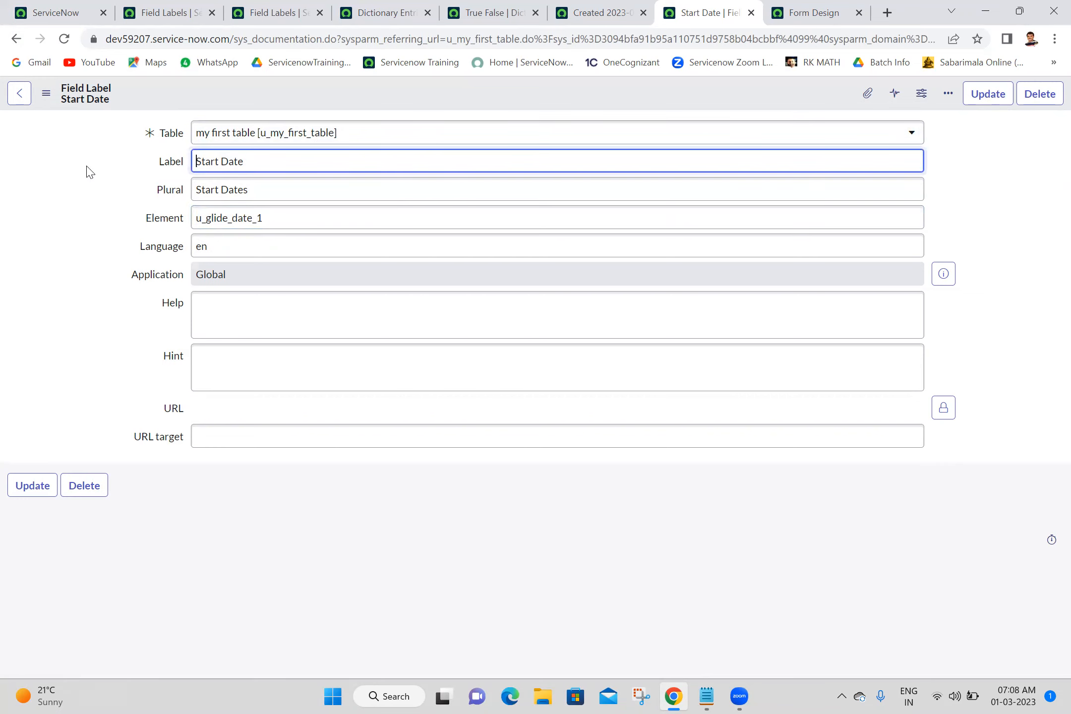
left_click(318, 210)
double_click(319, 209)
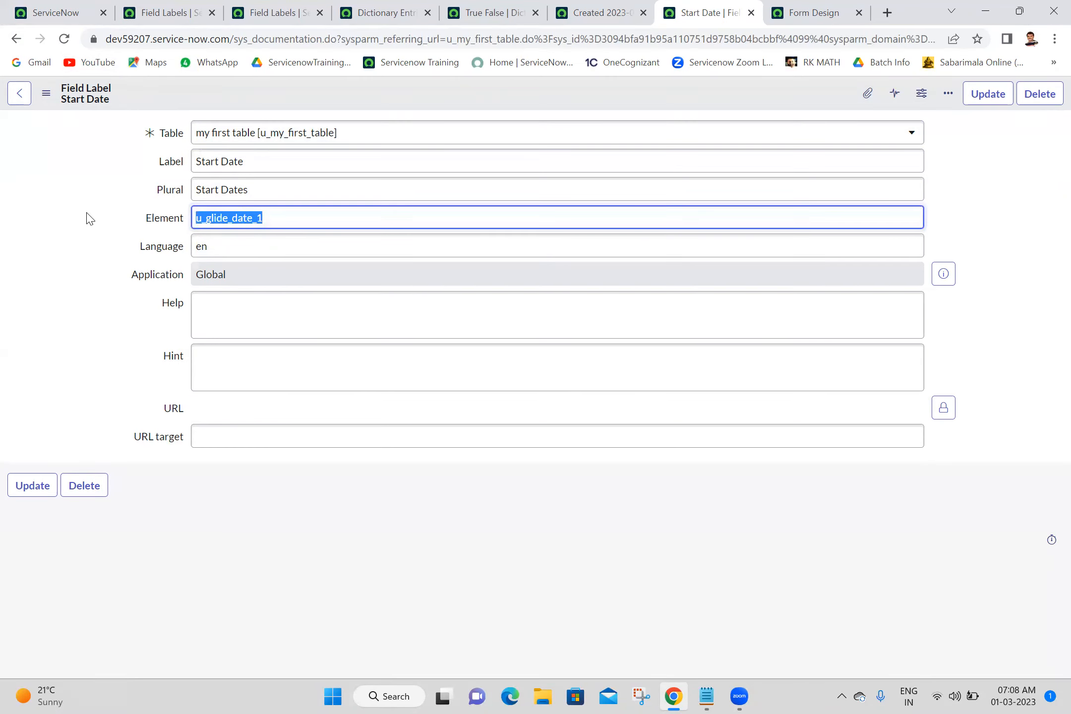
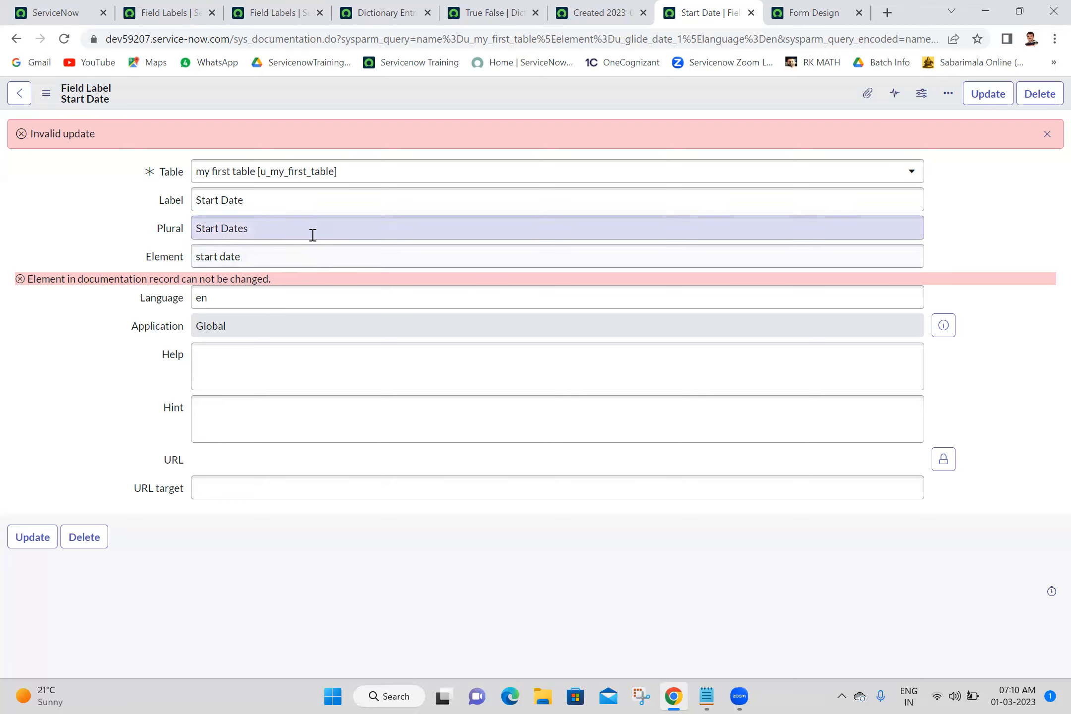
Try to change the Start Date label record's Element value to start_date.
left_click(221, 254)
key("BackSpace")
type("_")
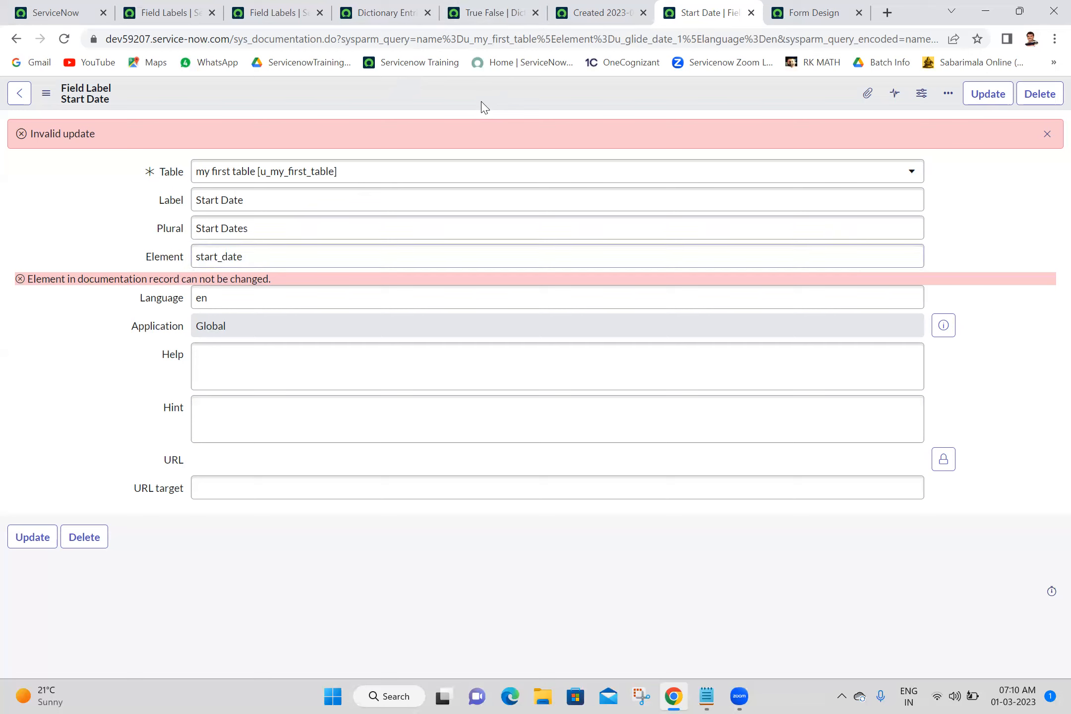
right_click(480, 105)
left_click(500, 112)
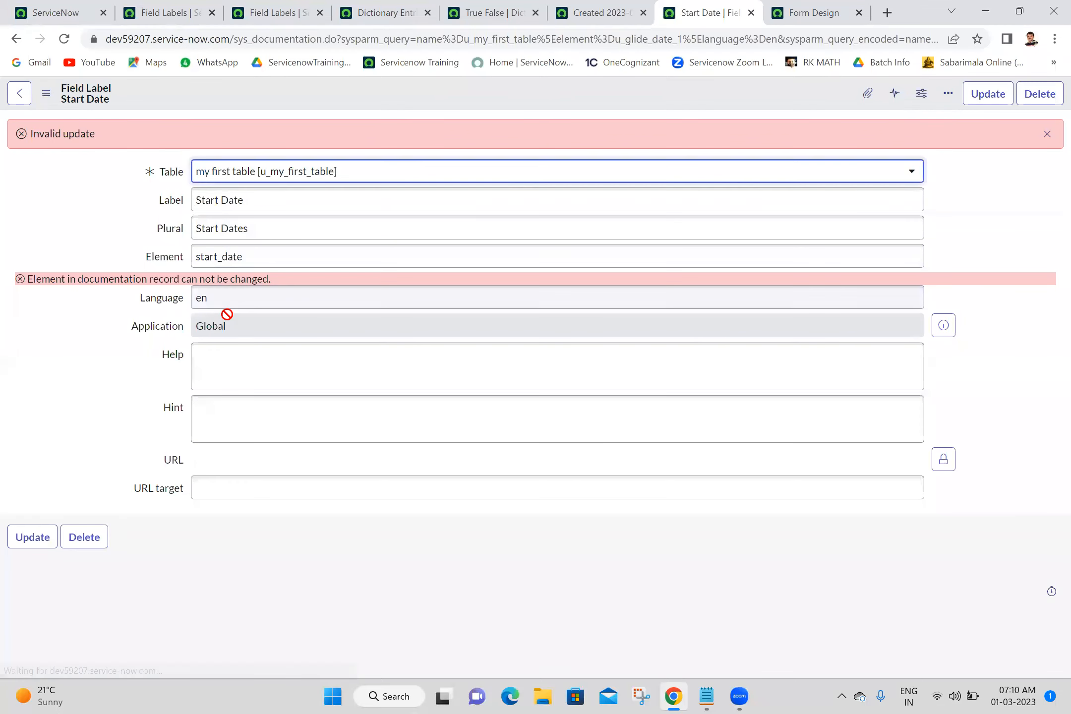
triple_click(257, 278)
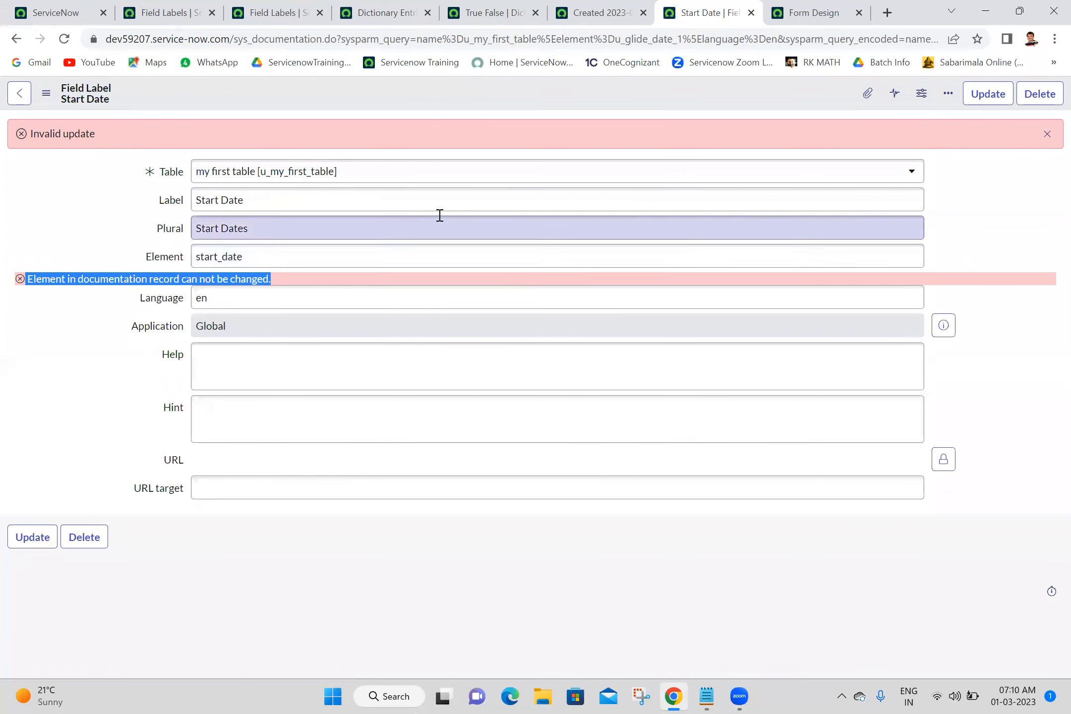
Open the table definition of my first table from the record form and review its dictionary columns.
left_click(751, 12)
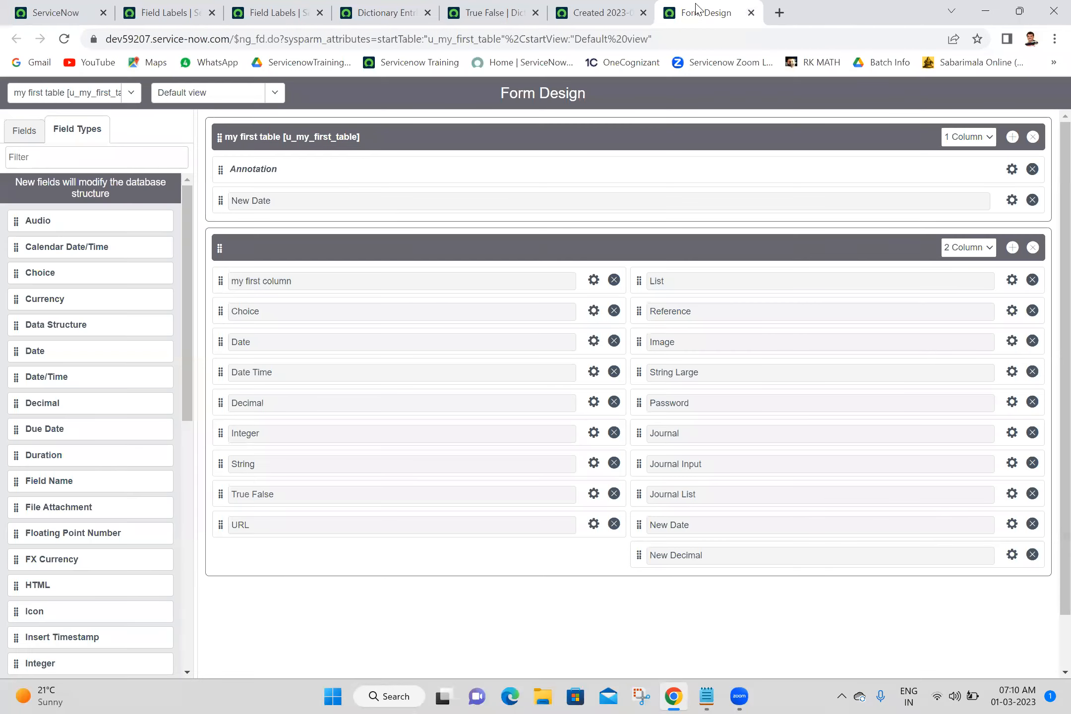
left_click(752, 13)
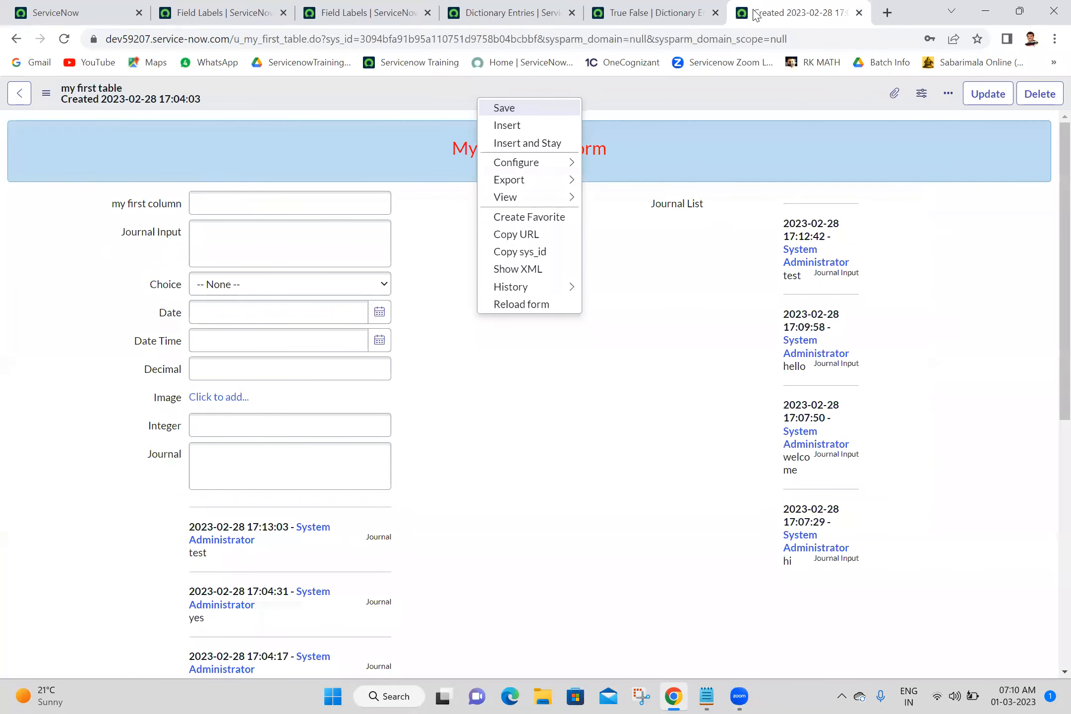
right_click(371, 95)
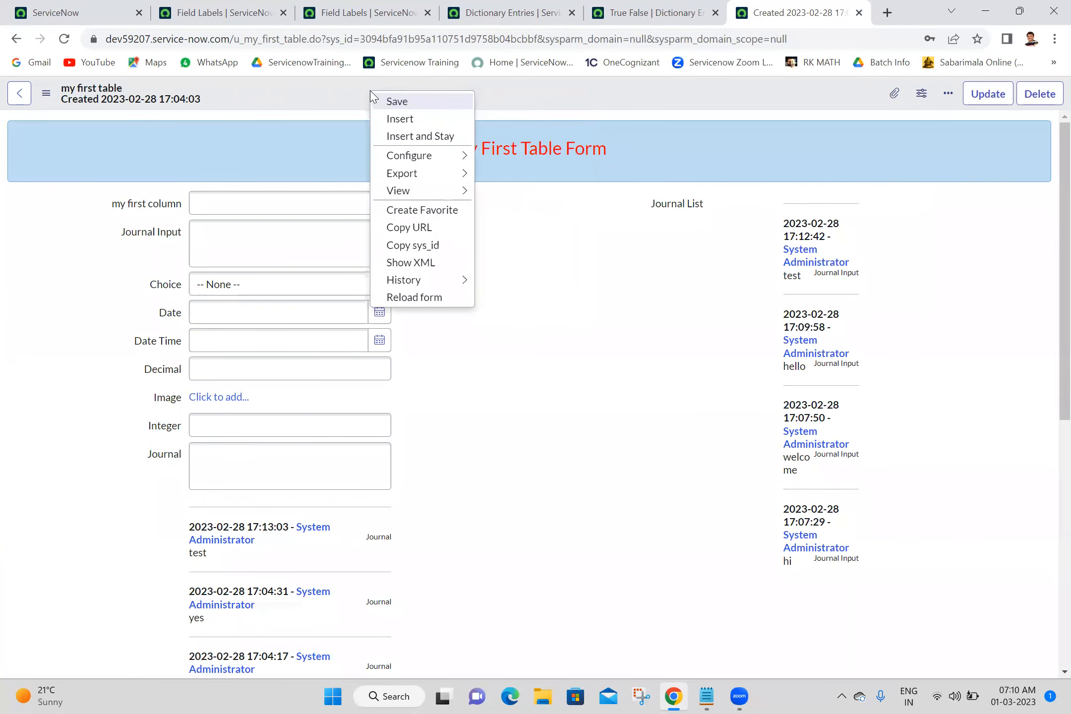
mouse_move(408, 161)
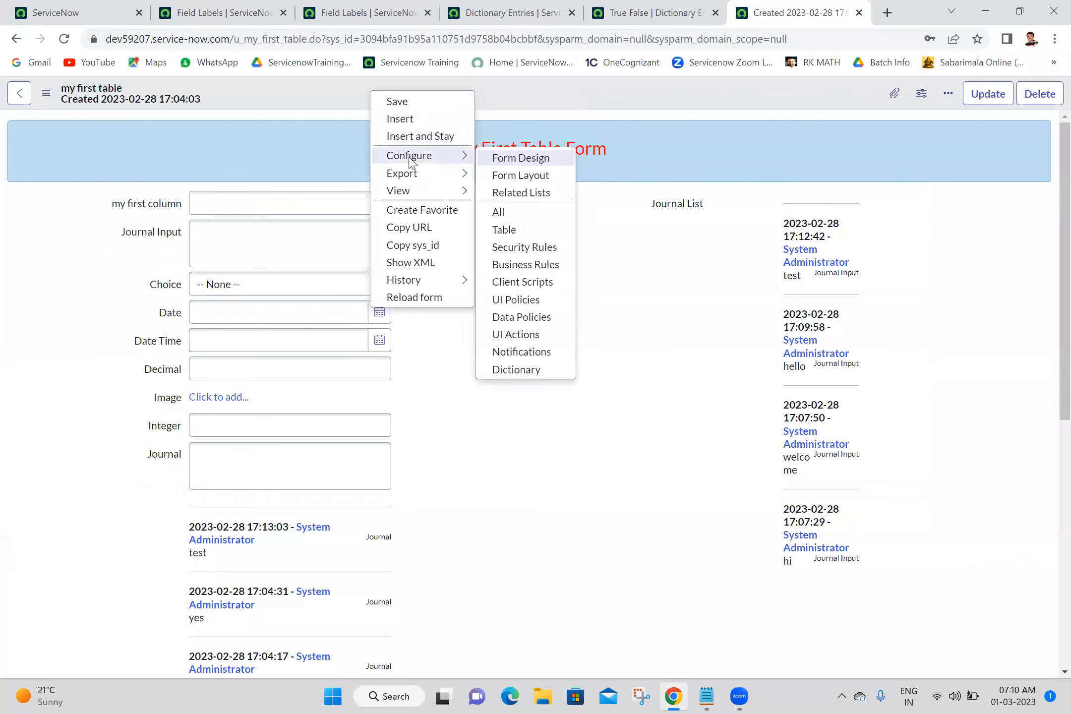
left_click(504, 229)
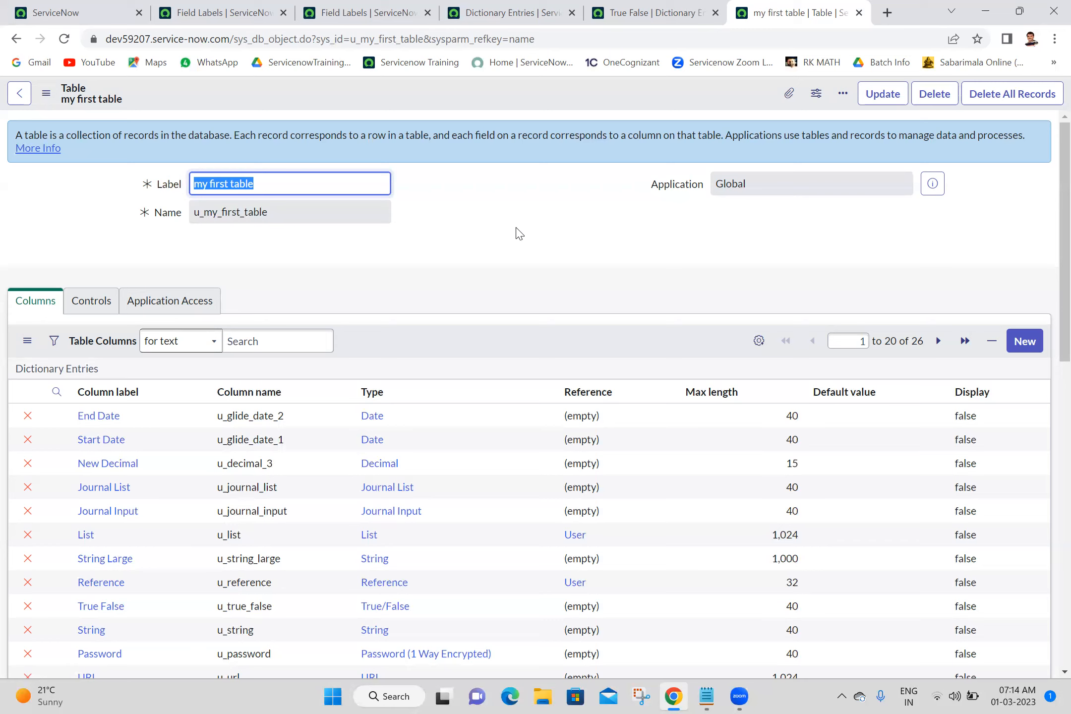
left_click_drag(674, 585, 669, 610)
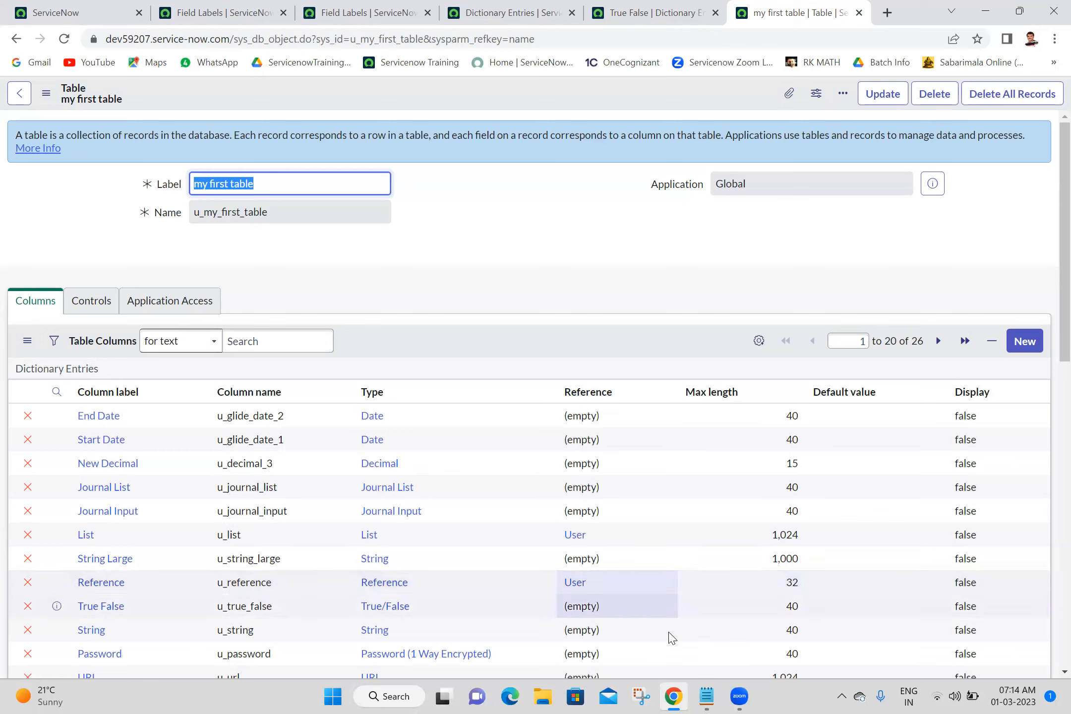
left_click(649, 598)
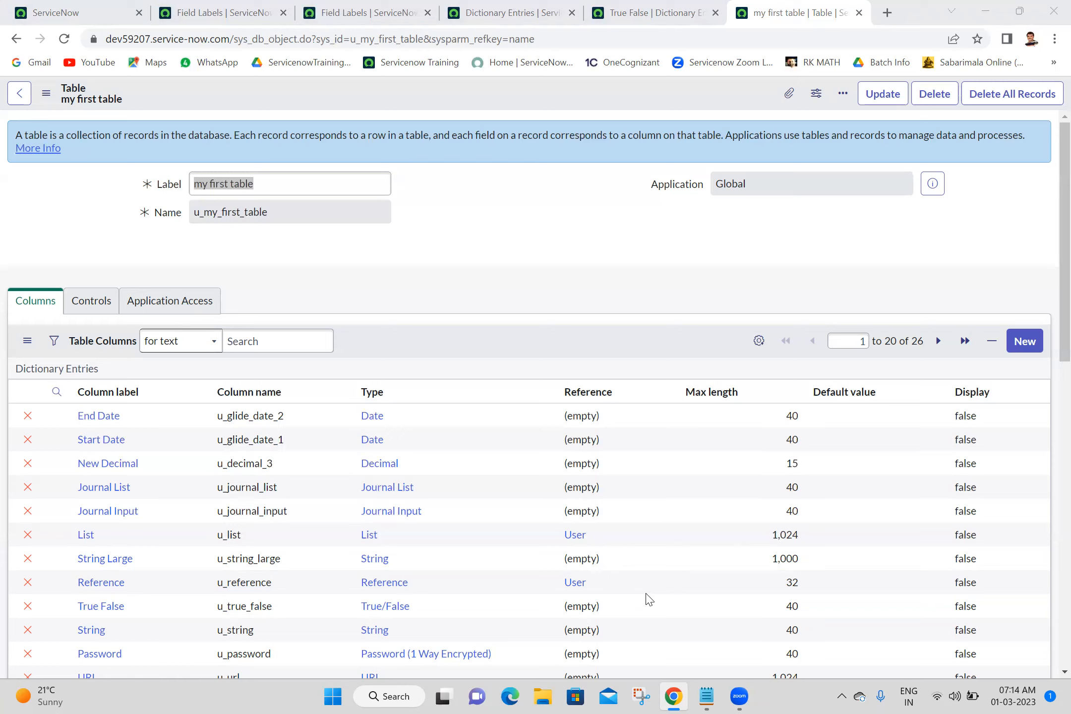
left_click(558, 288)
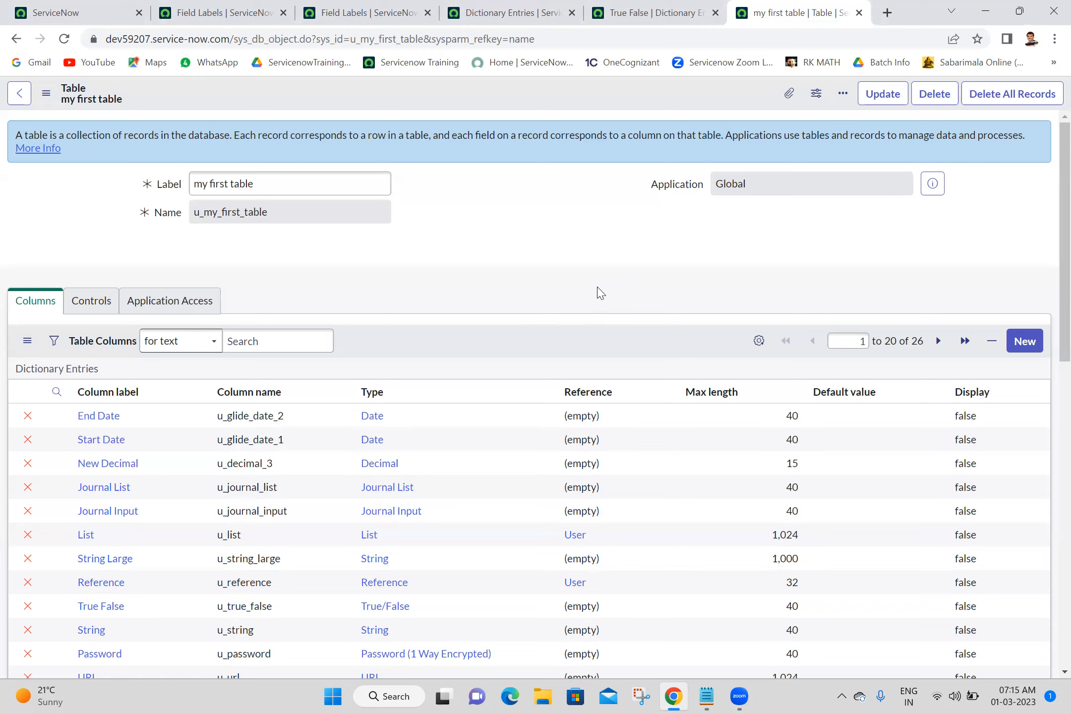
Close all browser tabs except the ServiceNow home tab.
left_click(228, 9)
left_click(51, 6)
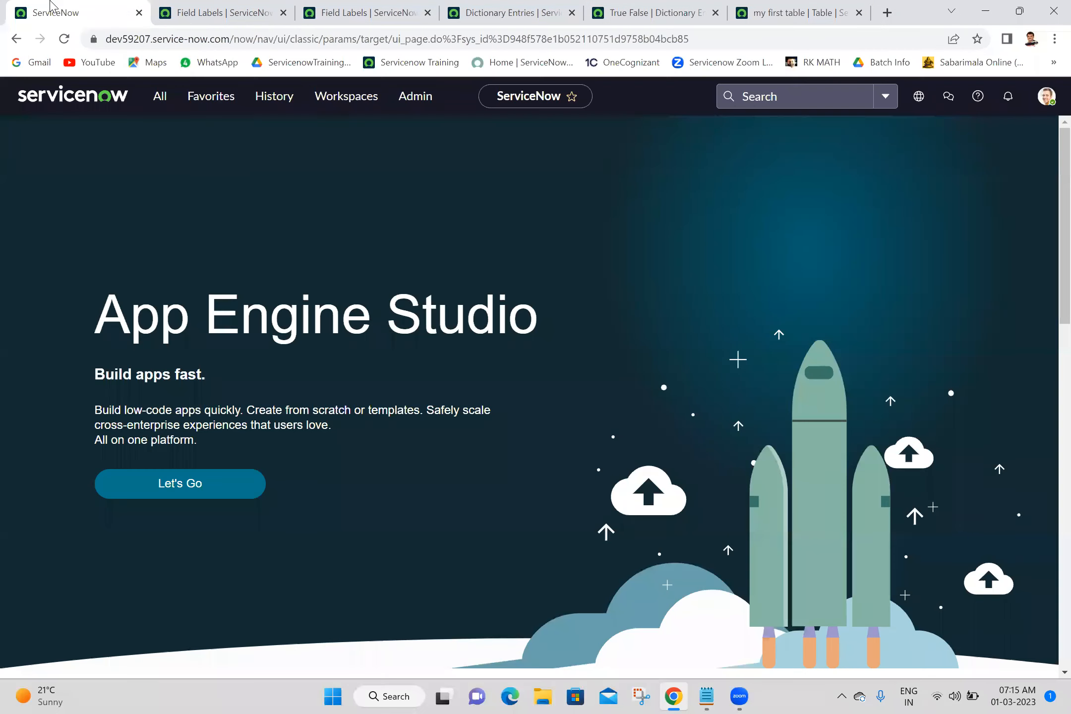
right_click(51, 6)
left_click(104, 211)
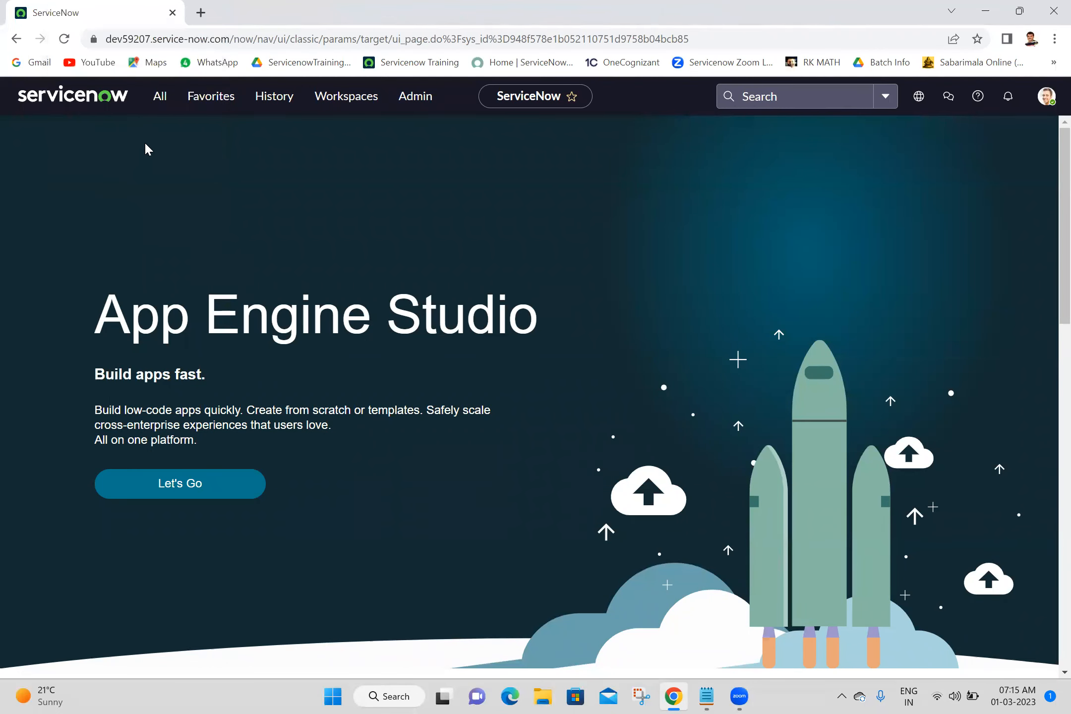
Open the my first tables module in a new tab and start a new record.
left_click(160, 97)
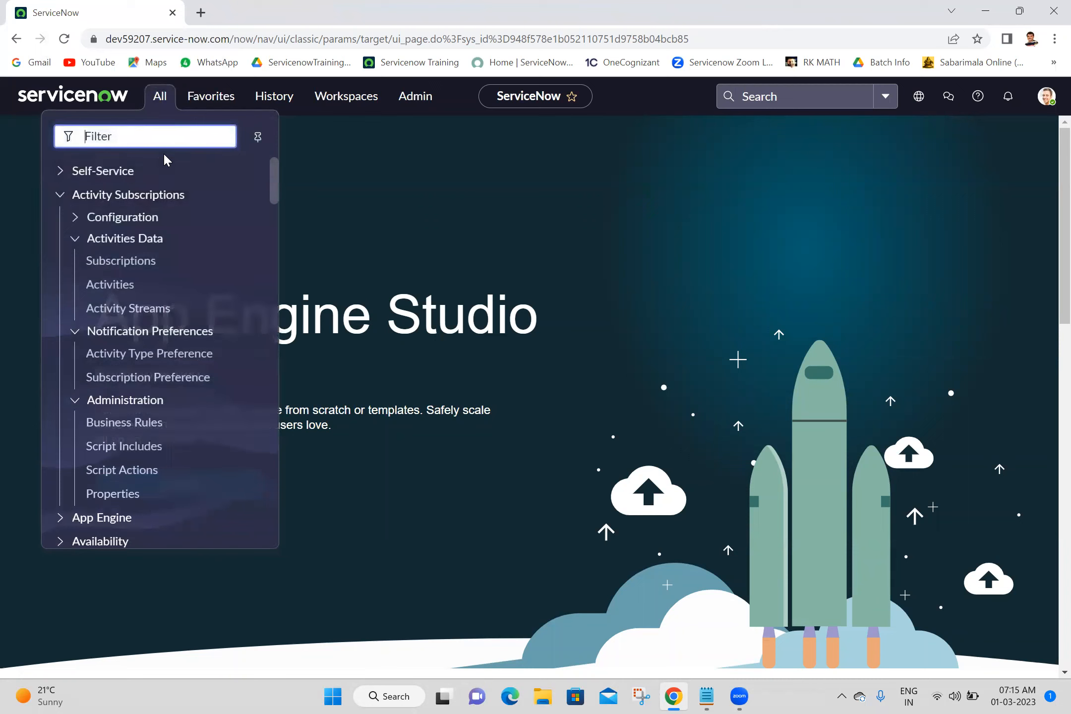
type("my f")
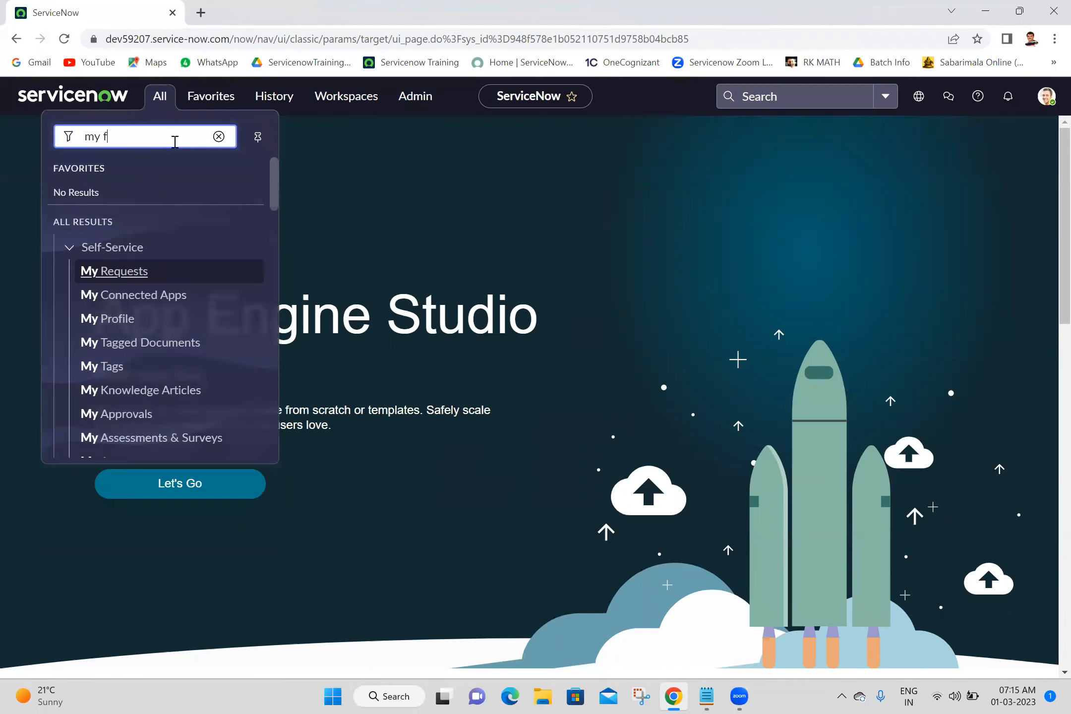
type("irst")
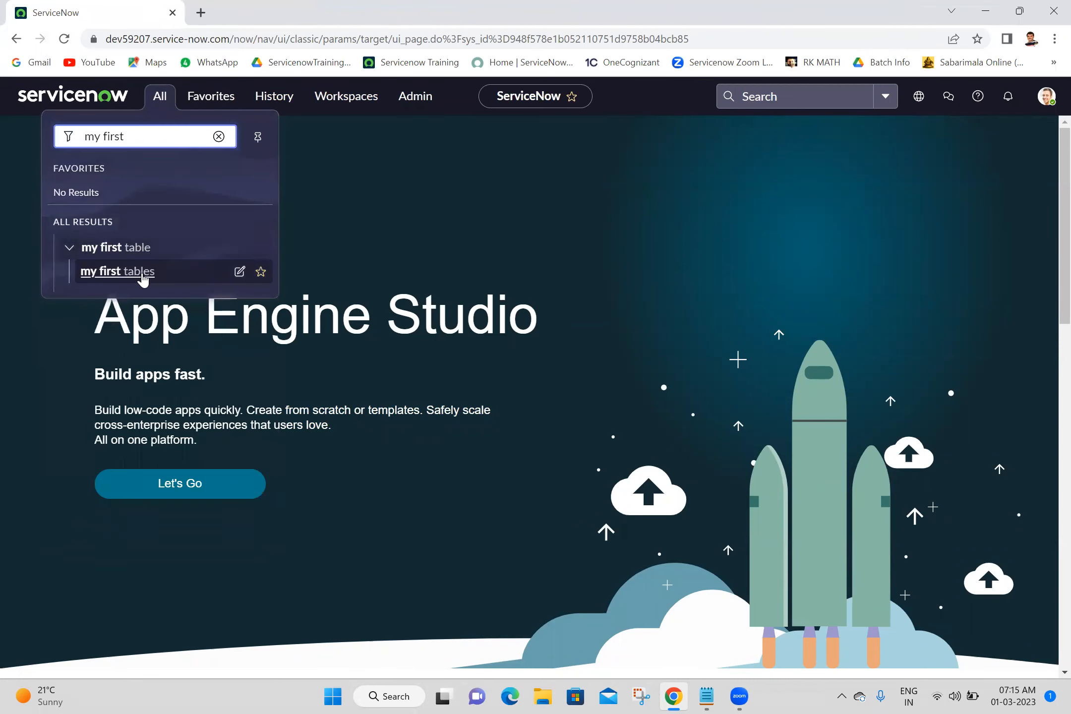
middle_click(143, 277)
left_click(265, 7)
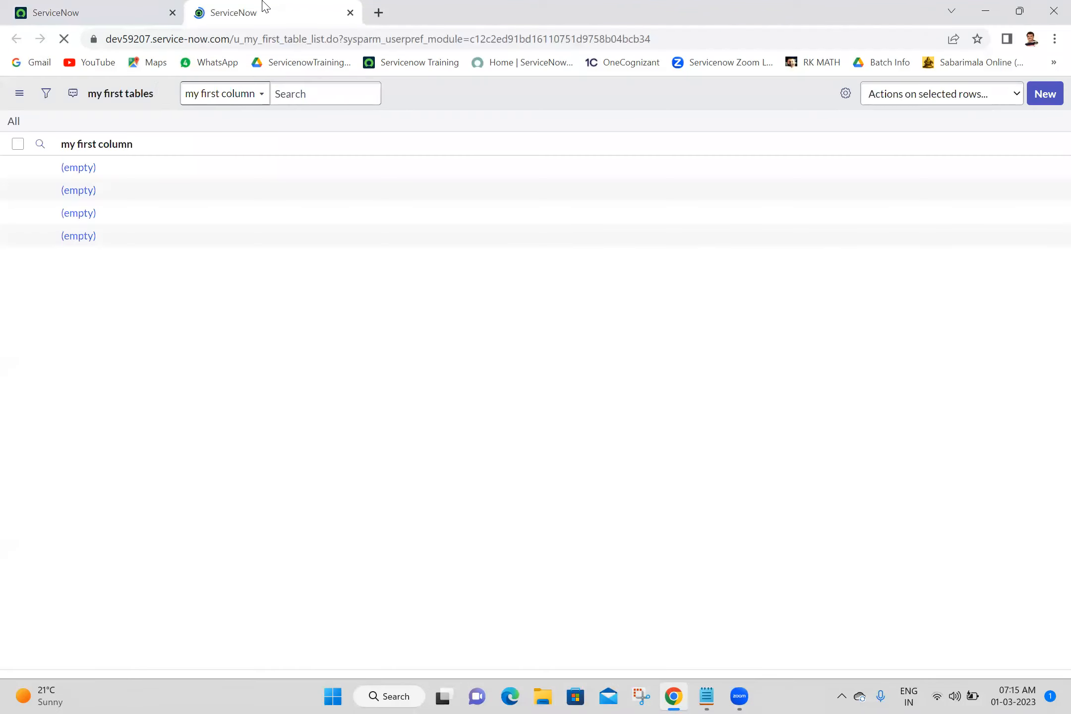
left_click(1053, 102)
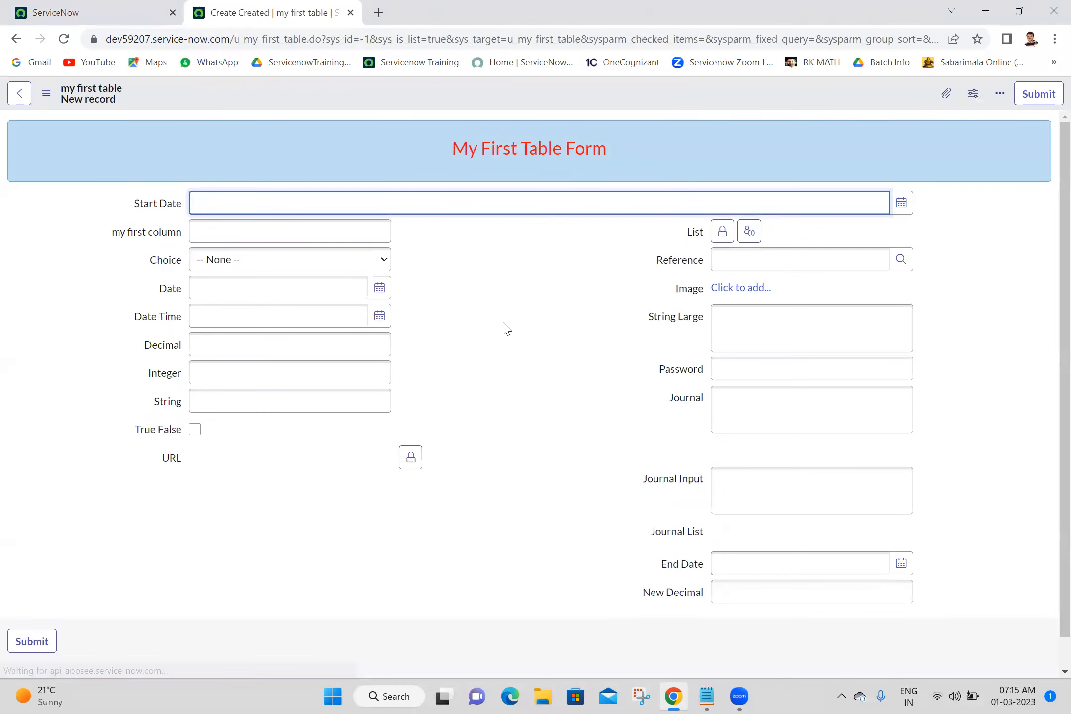
Open the Choice field's dropdown to view its options without selecting one.
left_click(311, 265)
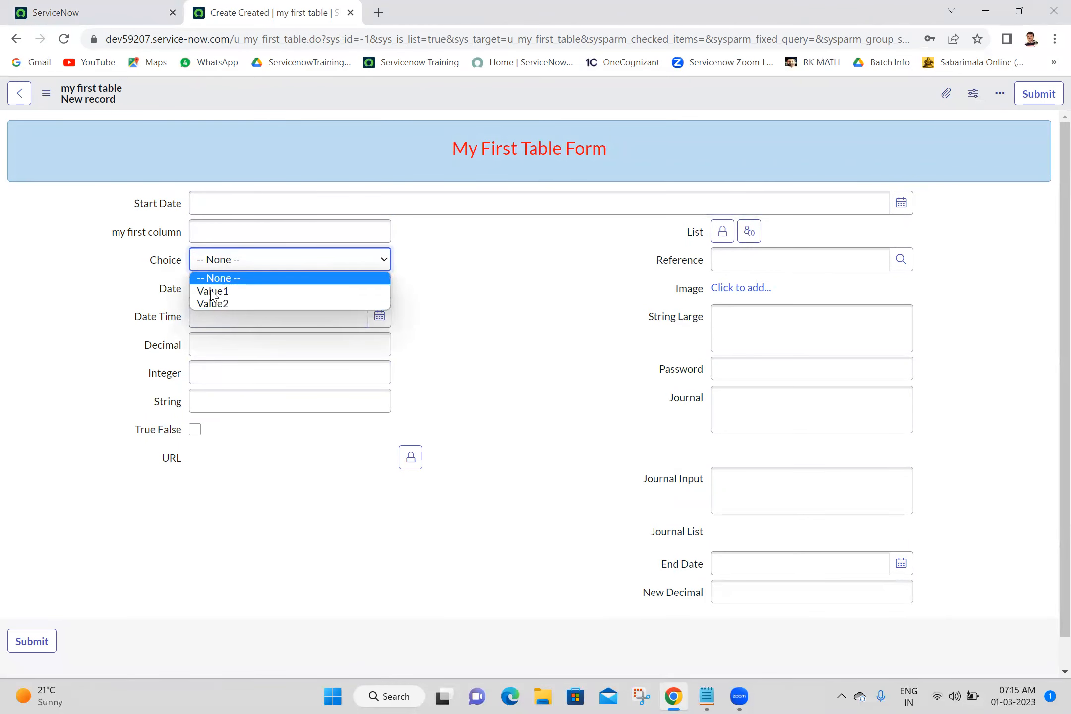
left_click(158, 261)
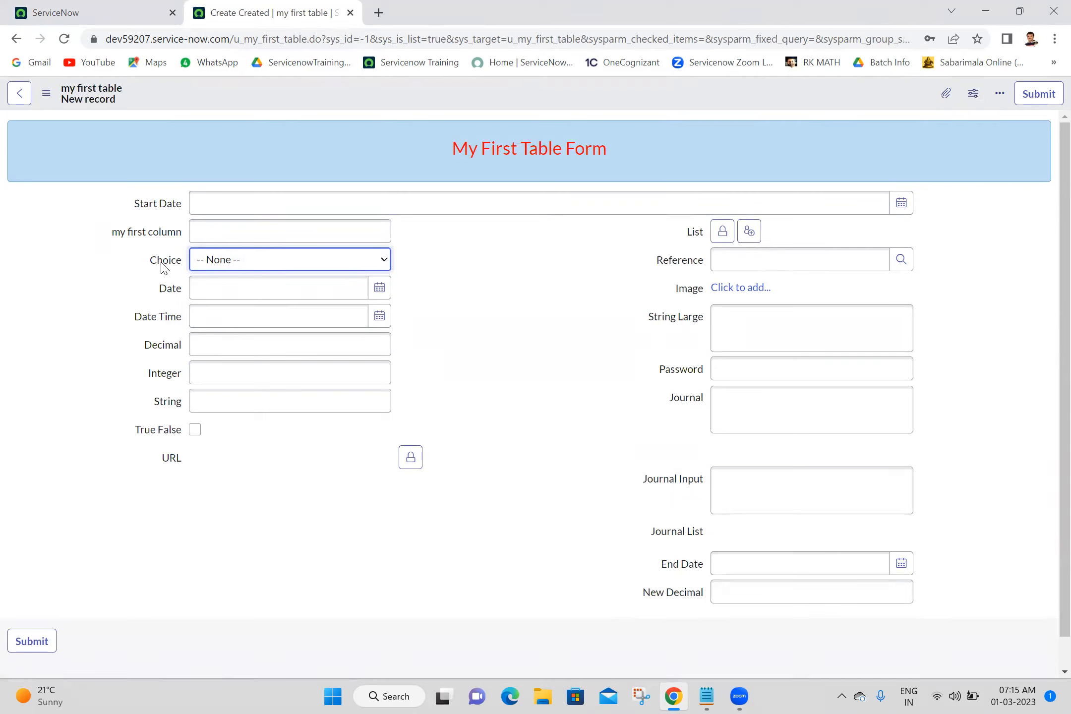
left_click(226, 264)
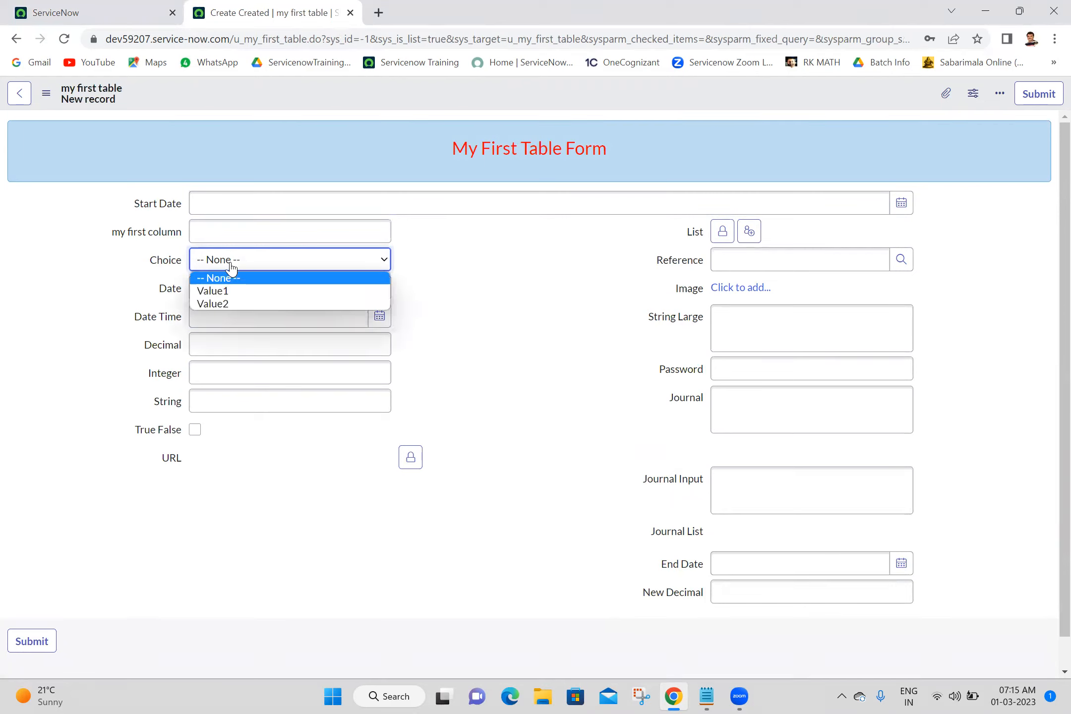
left_click(124, 267)
left_click(465, 258)
left_click(338, 263)
left_click(521, 248)
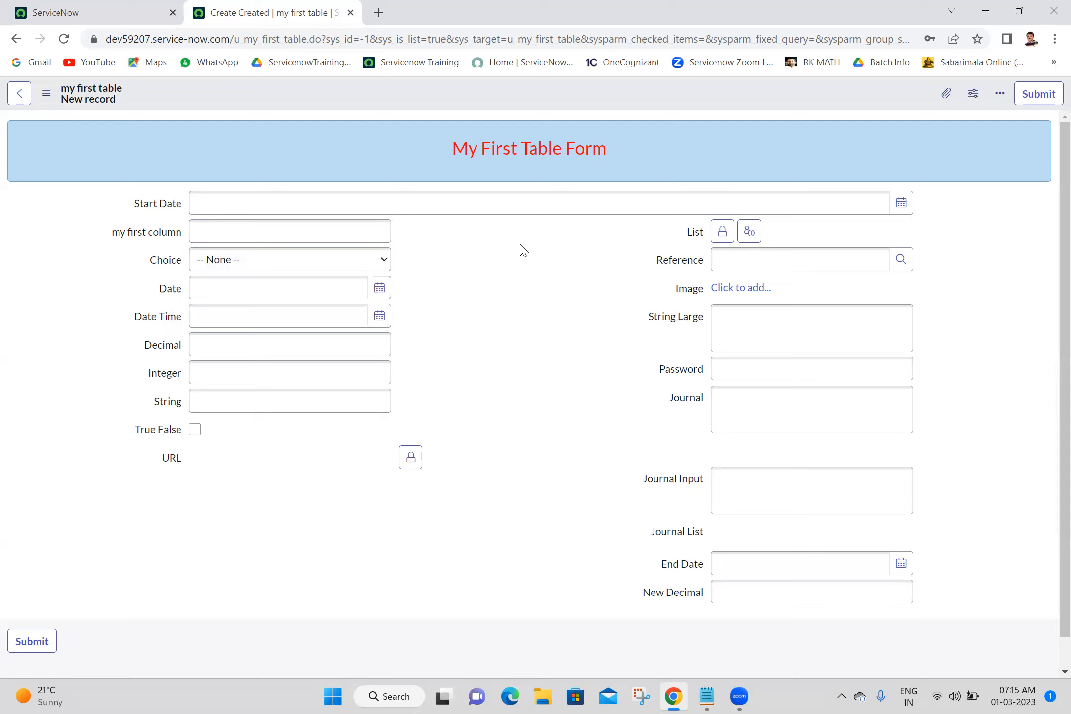
left_click(208, 262)
left_click(208, 261)
left_click(209, 262)
left_click(209, 262)
left_click(208, 263)
left_click(208, 263)
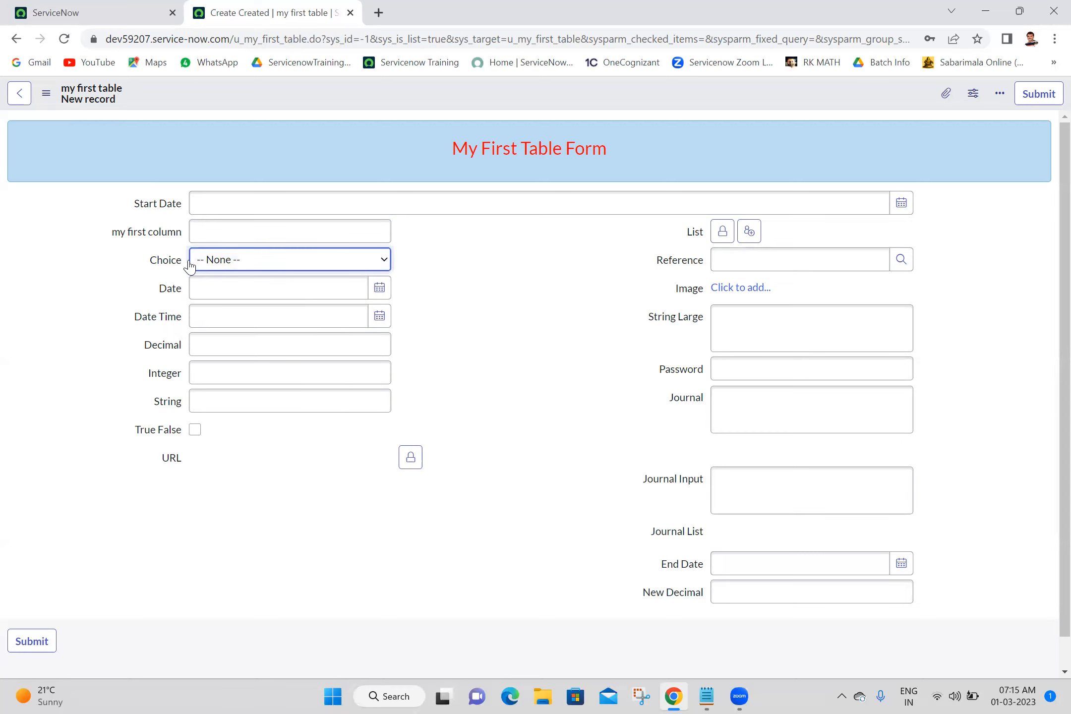
Open the Choice field's choice list and clear its filter to show all records of the sys_choice table.
right_click(169, 262)
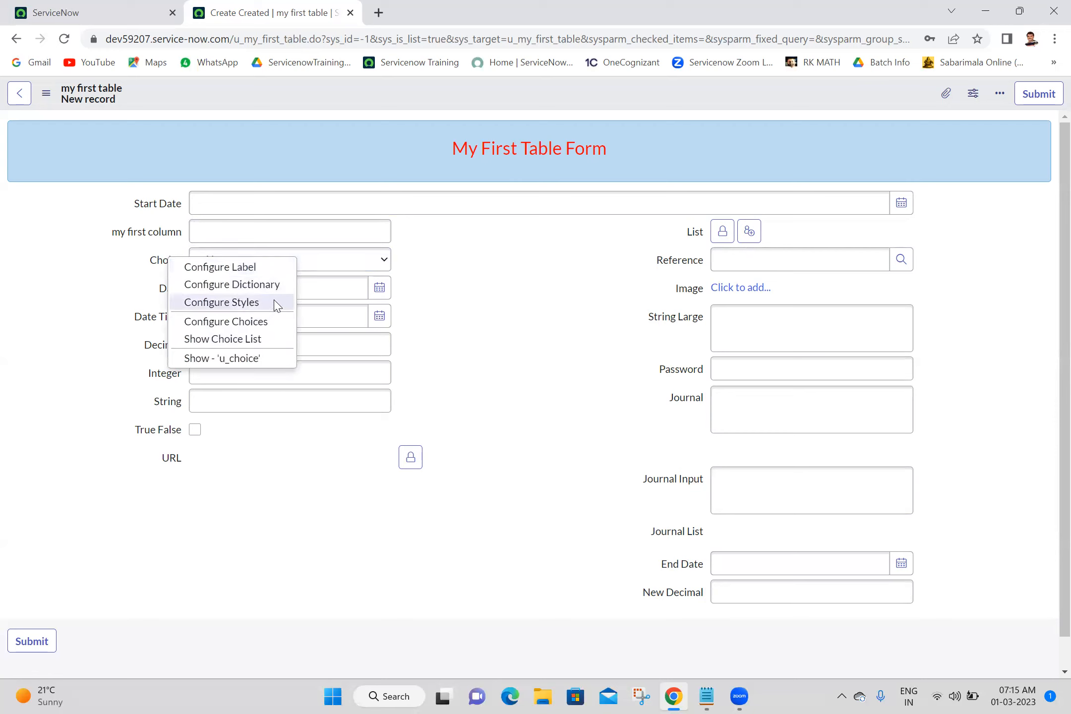
left_click(230, 342)
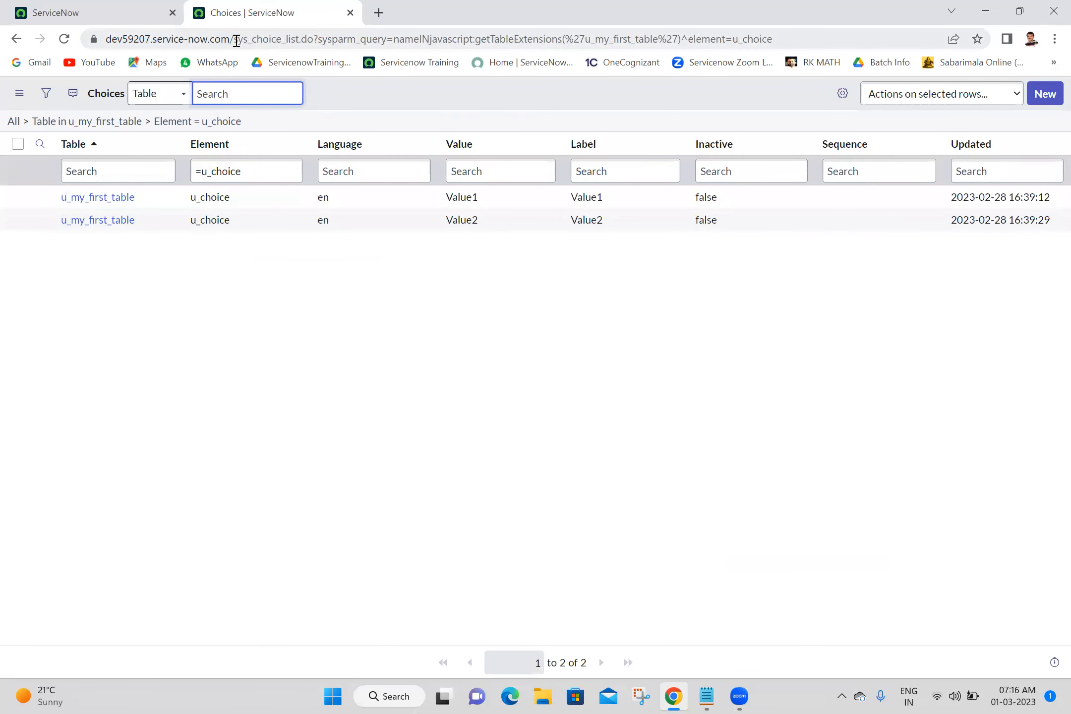
left_click_drag(234, 40, 281, 40)
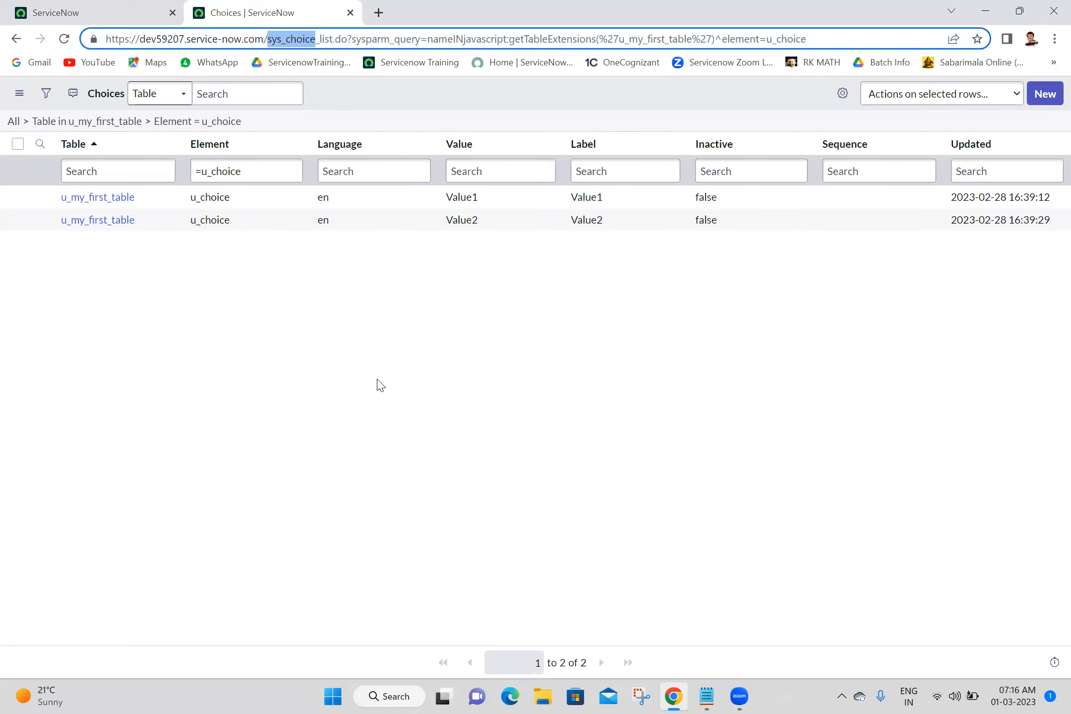
left_click(13, 122)
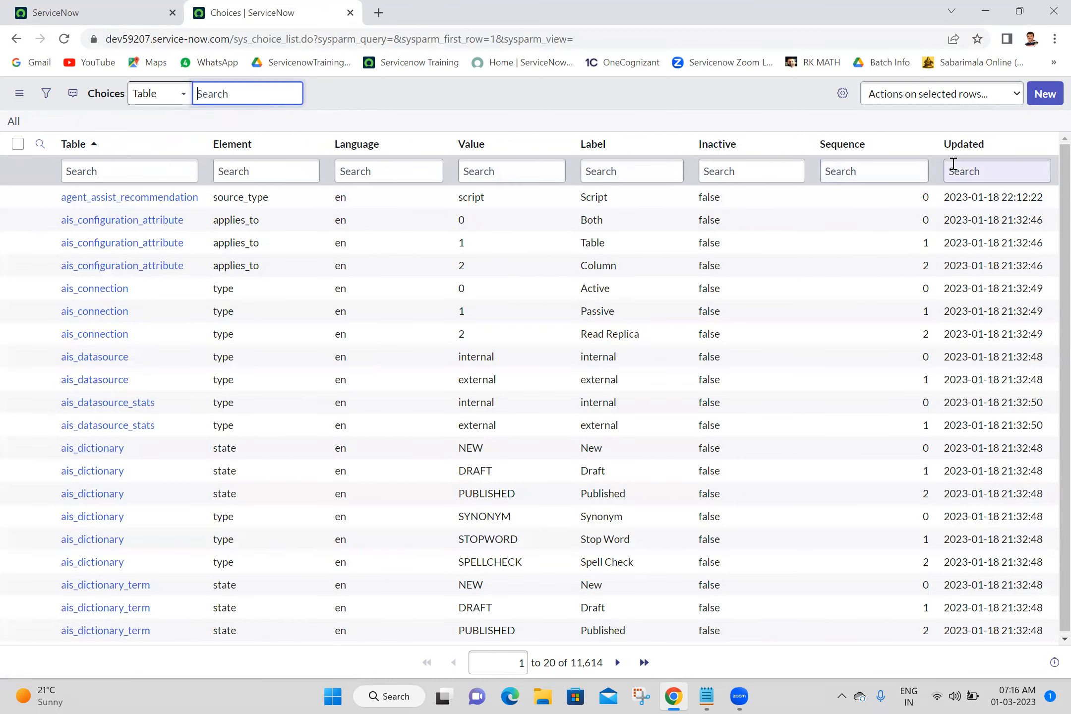
Sort the choices by Updated from z to a and show only those matching u_my_first_table.
right_click(957, 145)
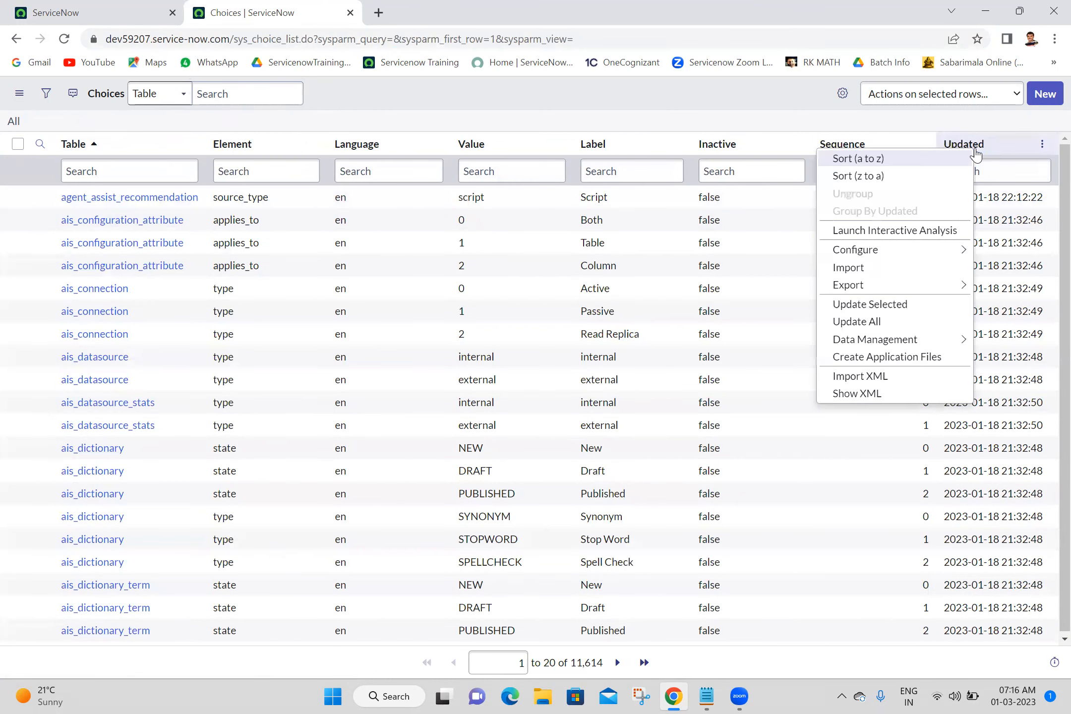
left_click(871, 176)
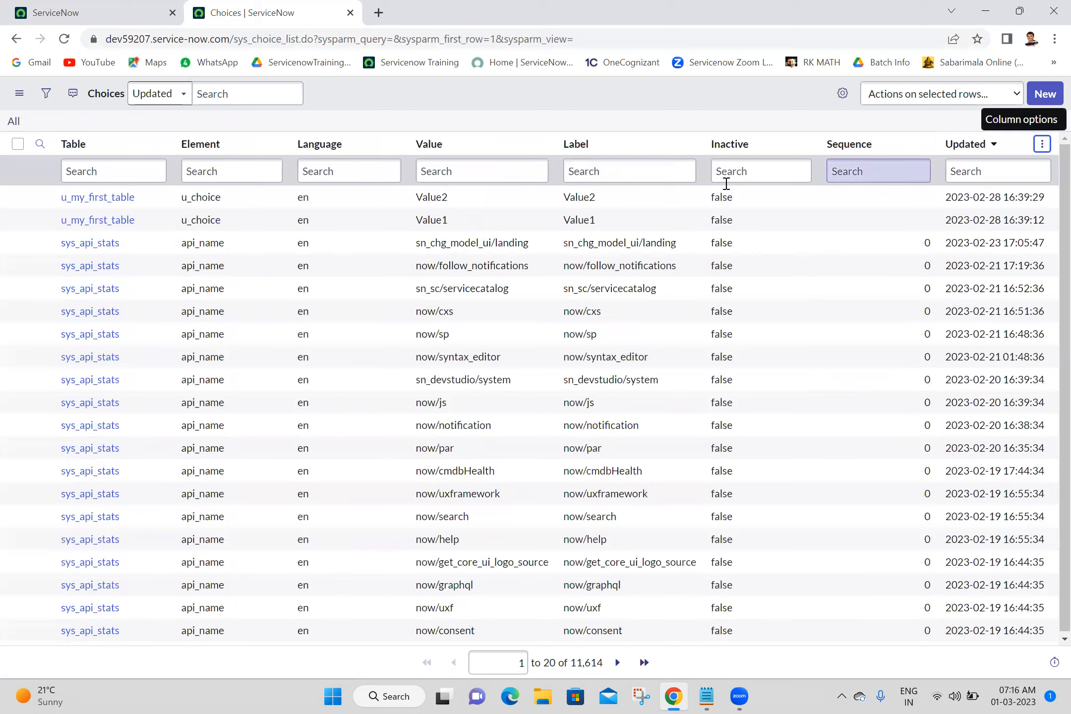
right_click(153, 196)
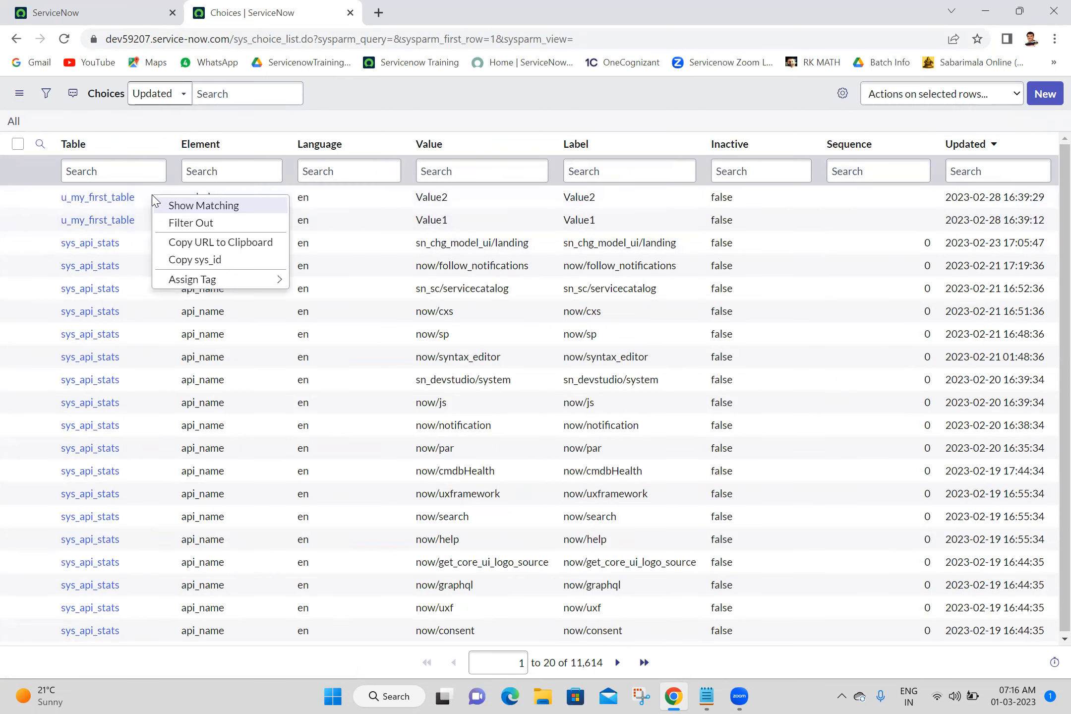
left_click(169, 206)
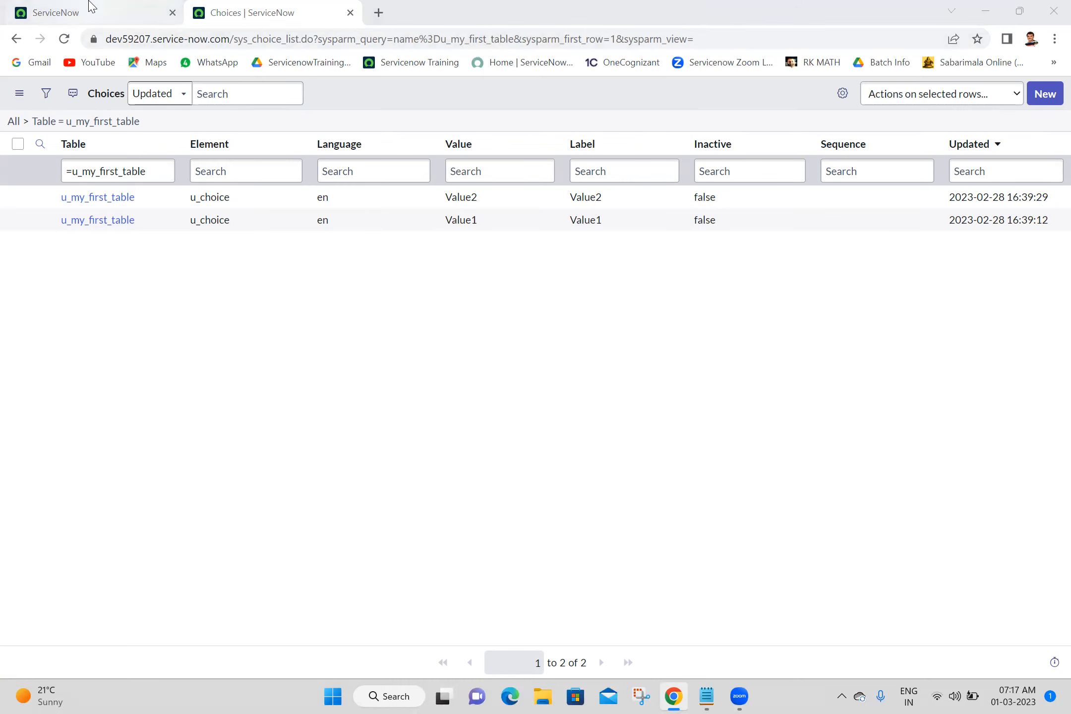
Open System Definition Tables in a new tab and start creating a new table.
left_click(75, 13)
left_click(157, 105)
left_click(172, 141)
key("ctrl+shift+Left")
key("ctrl+shift+Left")
type("tables")
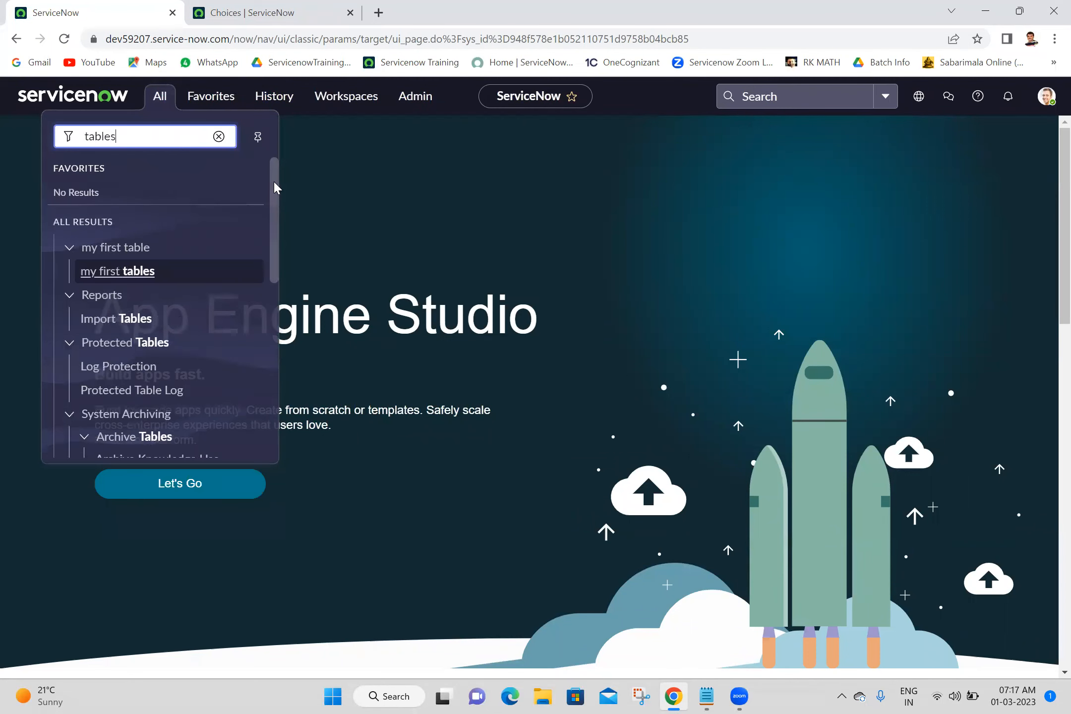
left_click_drag(274, 180, 287, 298)
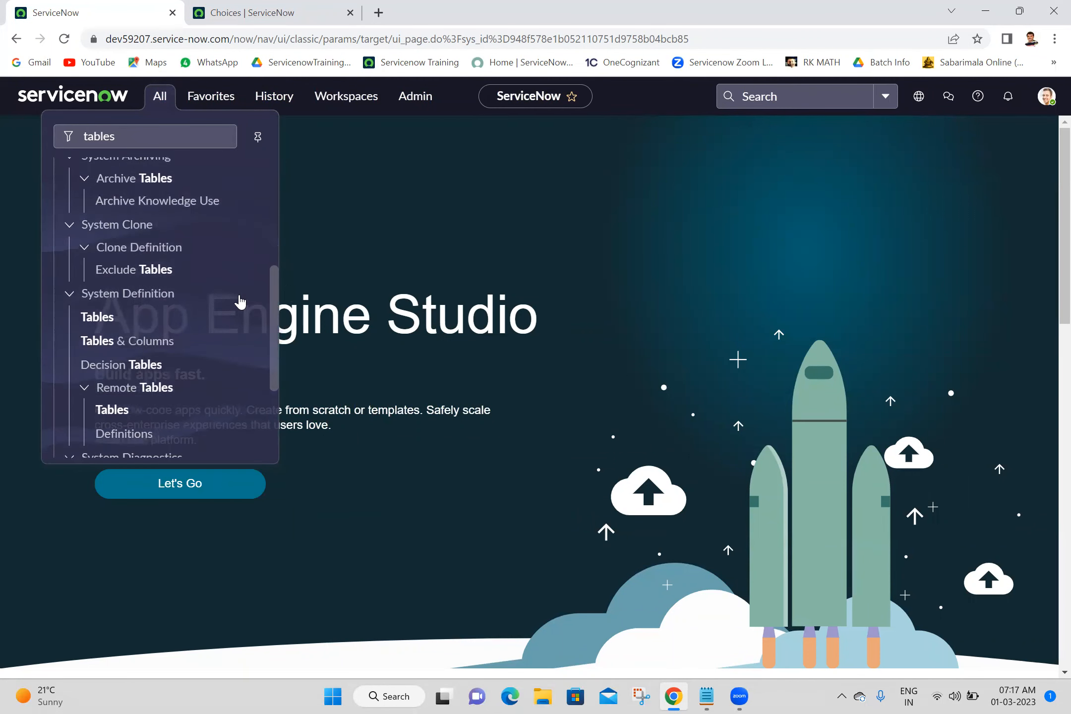
middle_click(104, 320)
left_click(465, 5)
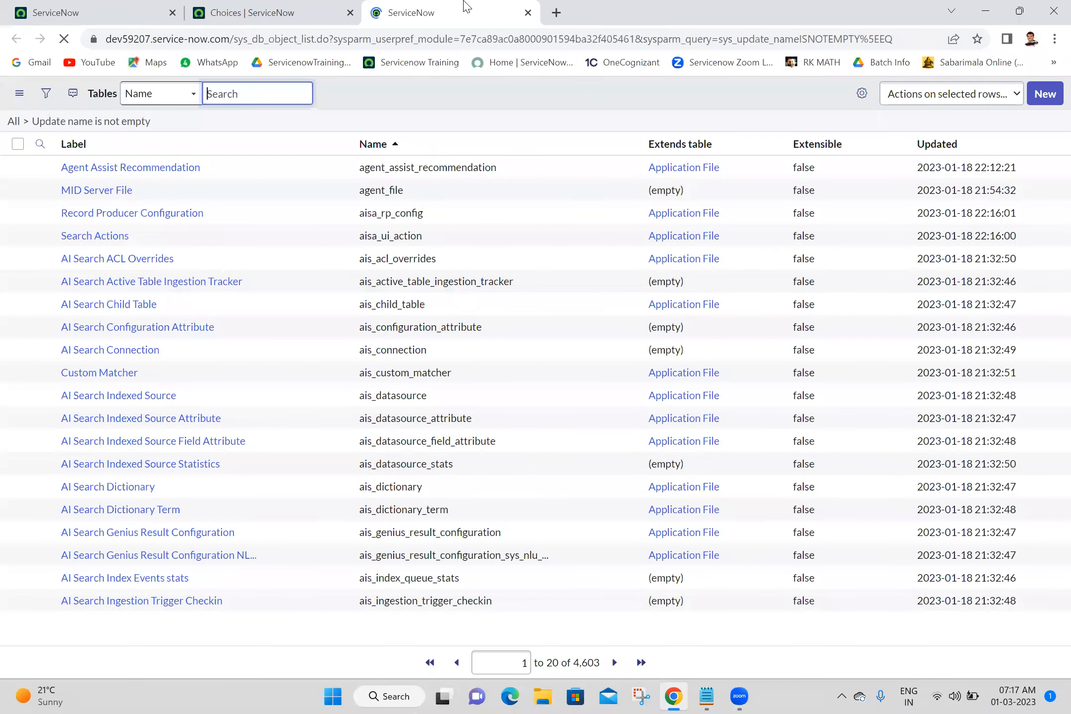
left_click(1041, 99)
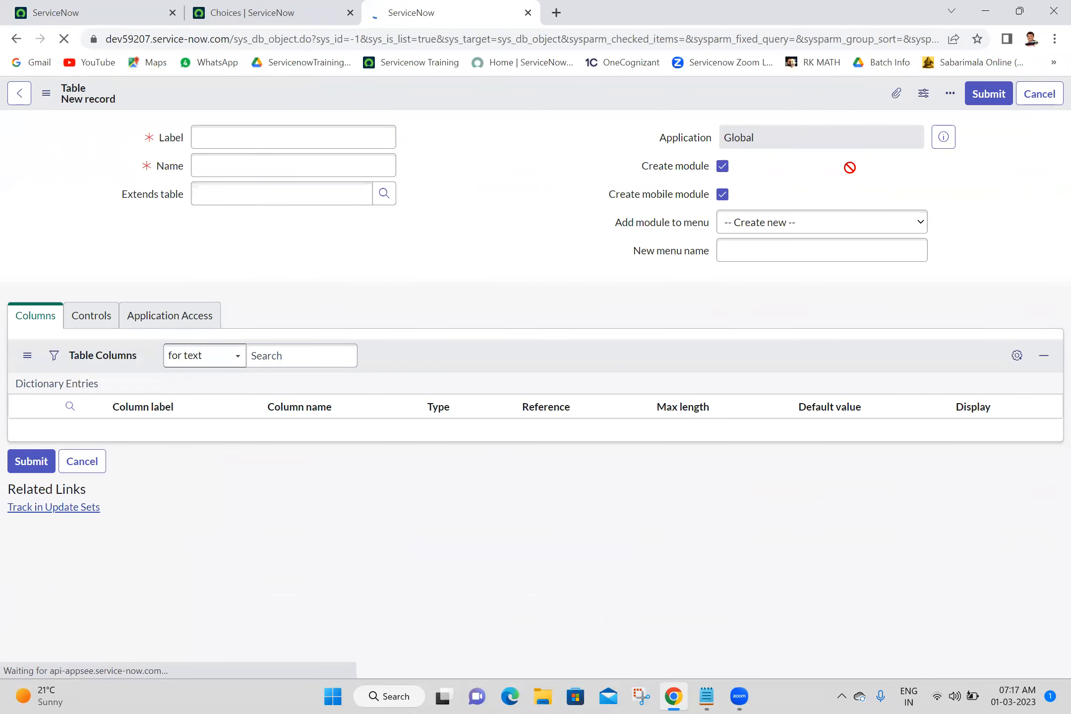
left_click(304, 219)
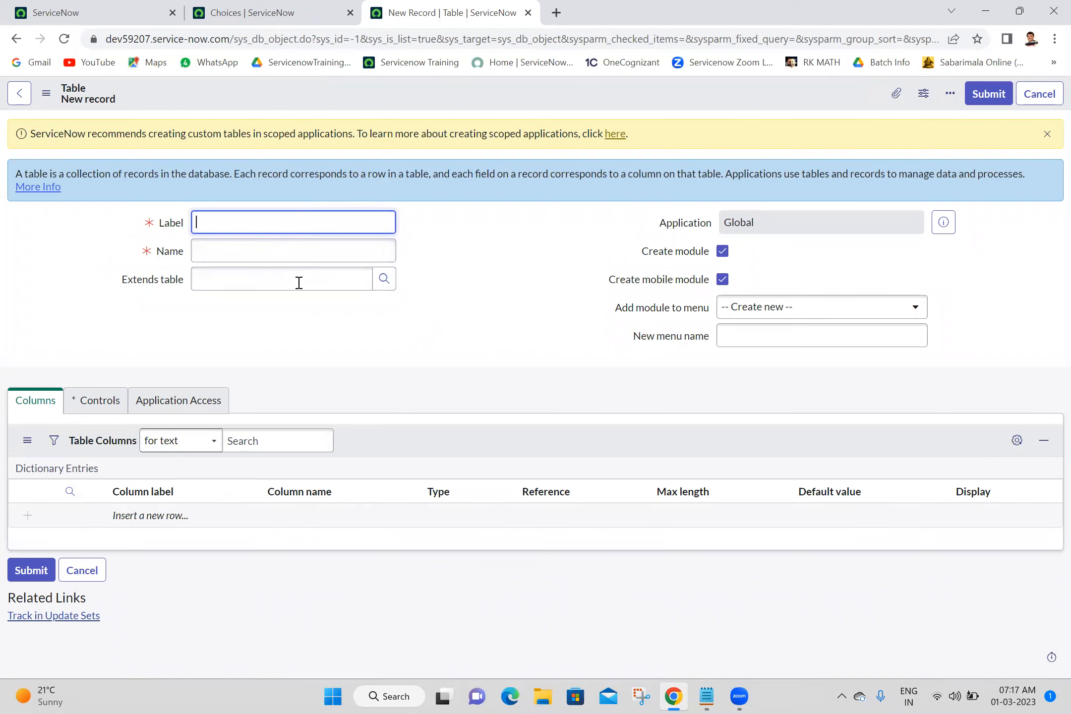
left_click(557, 280)
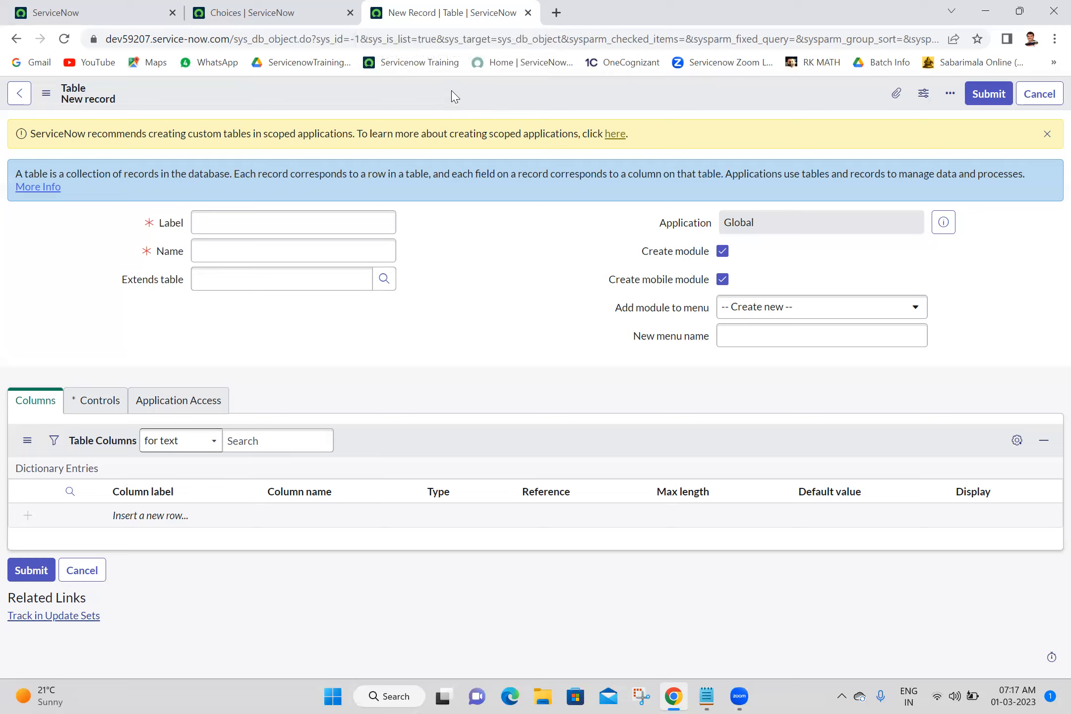
left_click(528, 13)
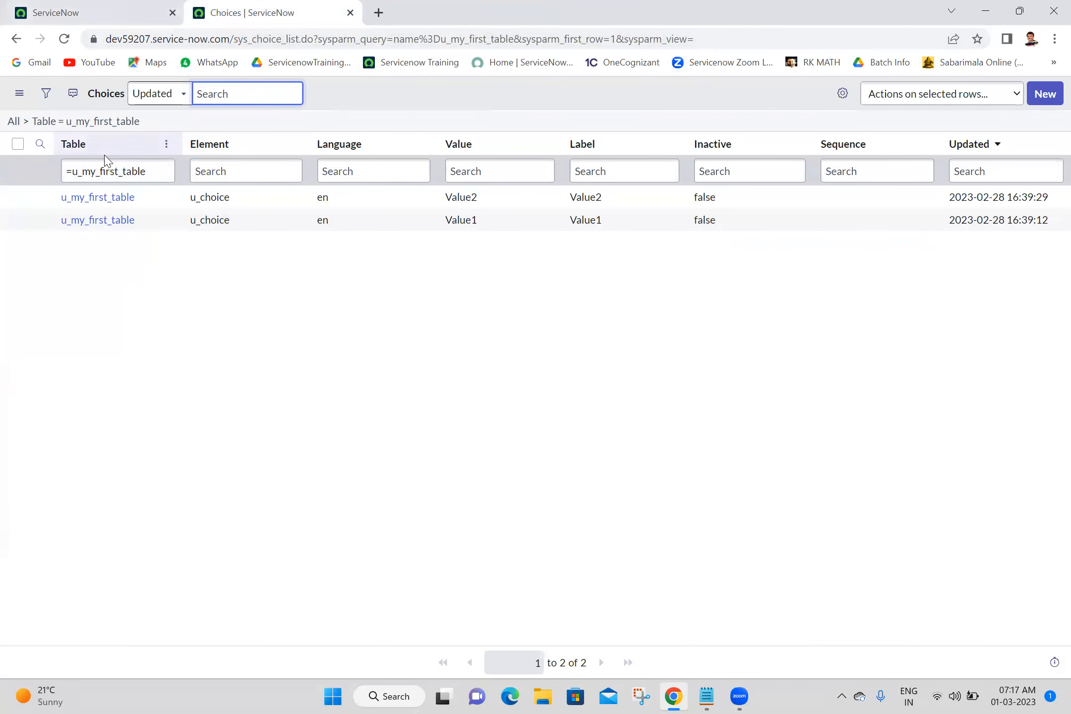
Open the my first tables module from the navigator filter and open its first record.
left_click(130, 9)
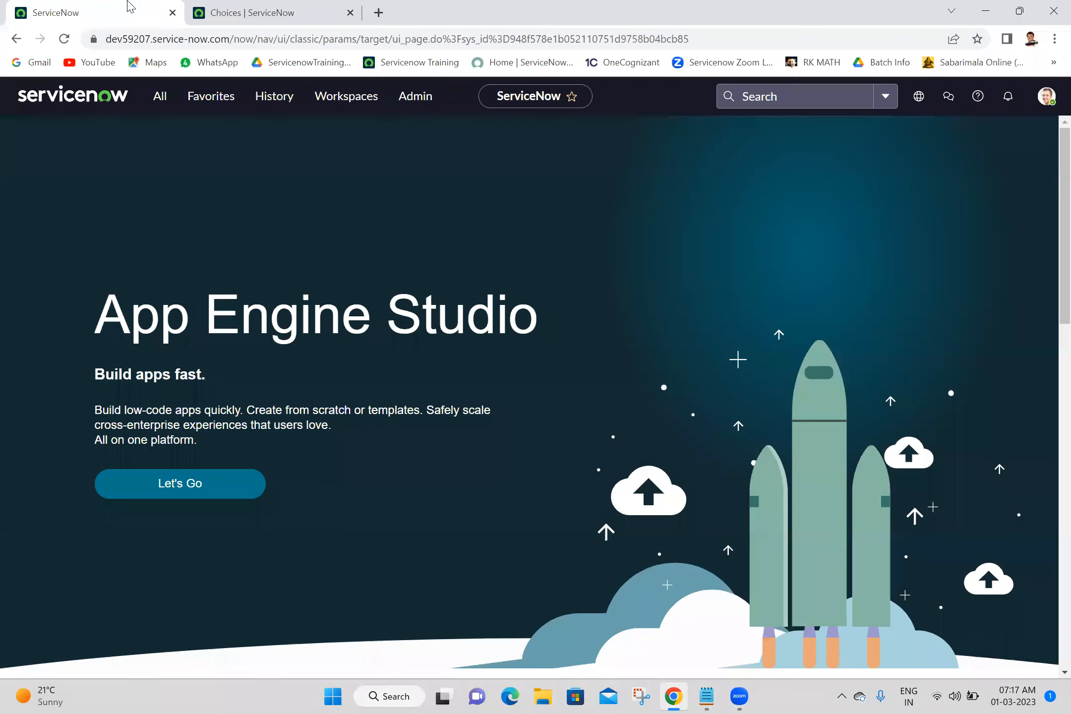
left_click(175, 103)
double_click(161, 133)
type("m")
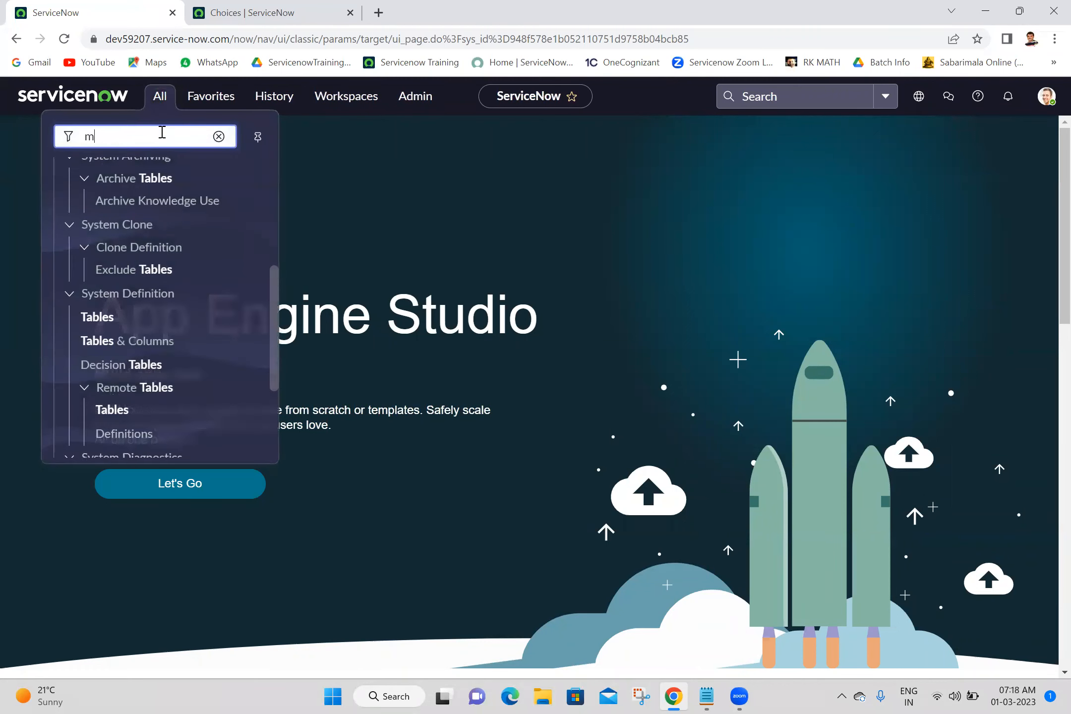
type("y first tabl")
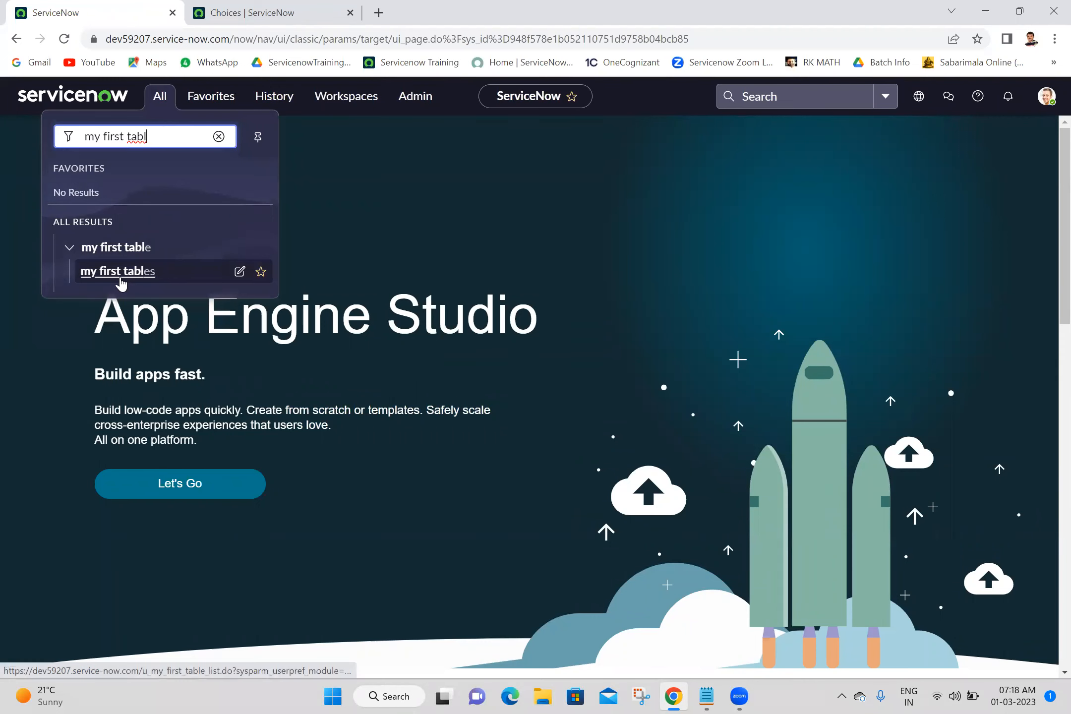
left_click(121, 283)
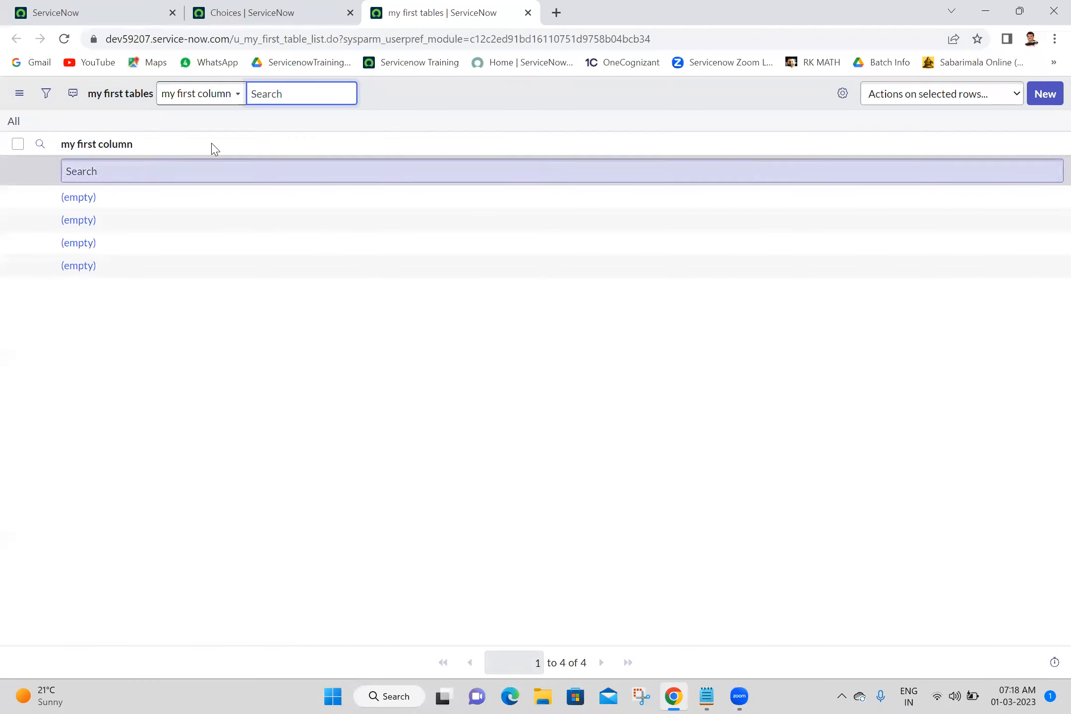
left_click(90, 198)
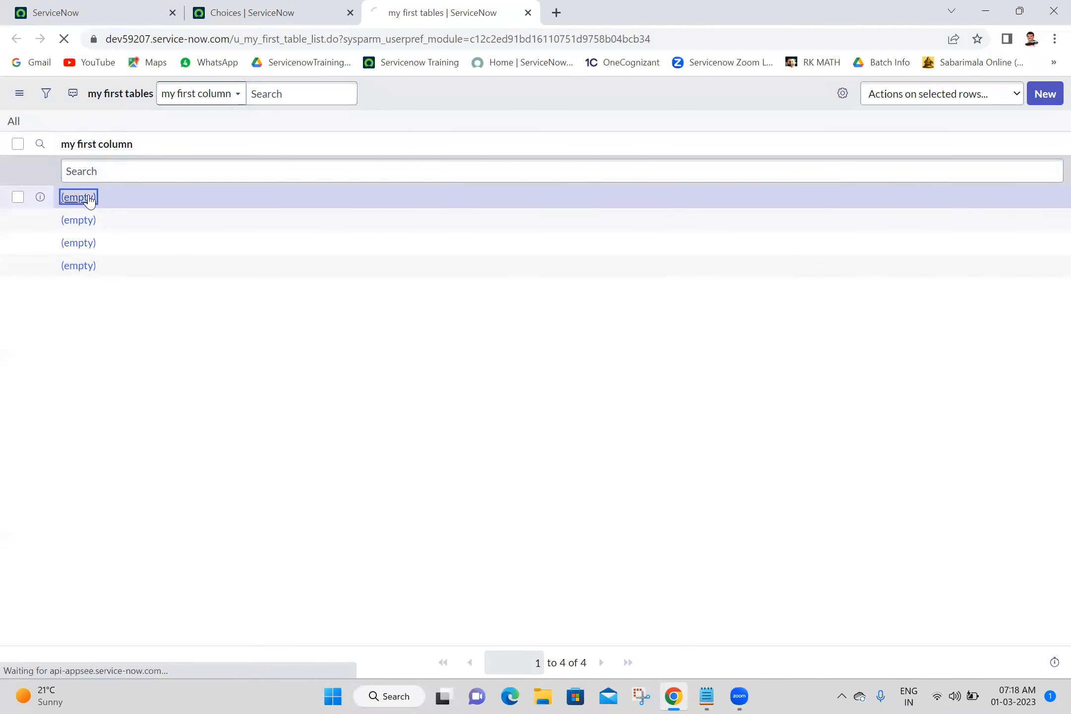
Open the form layout configuration for the my first table form and highlight the table name in the address.
right_click(437, 92)
mouse_move(463, 155)
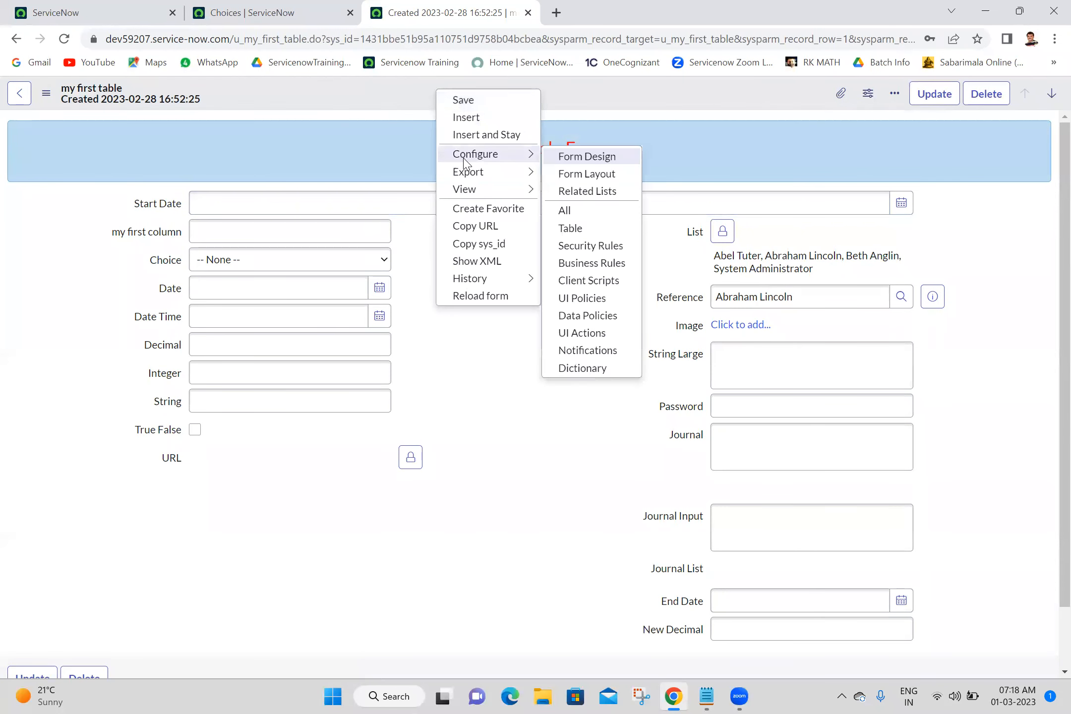
left_click(593, 176)
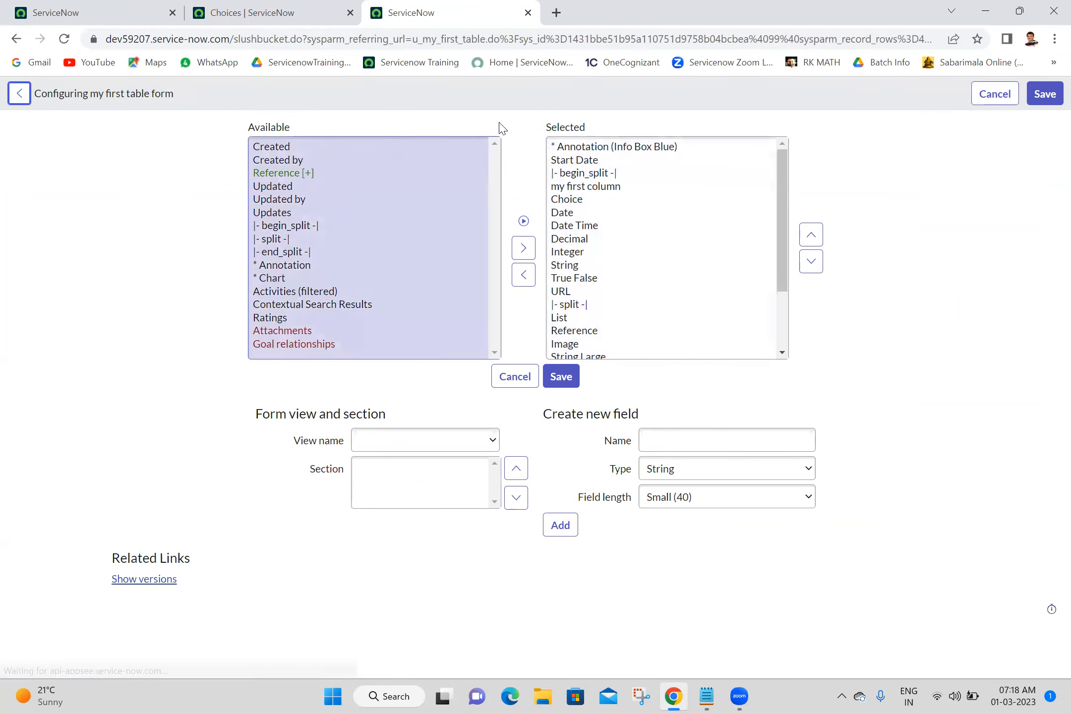
left_click_drag(414, 39, 485, 43)
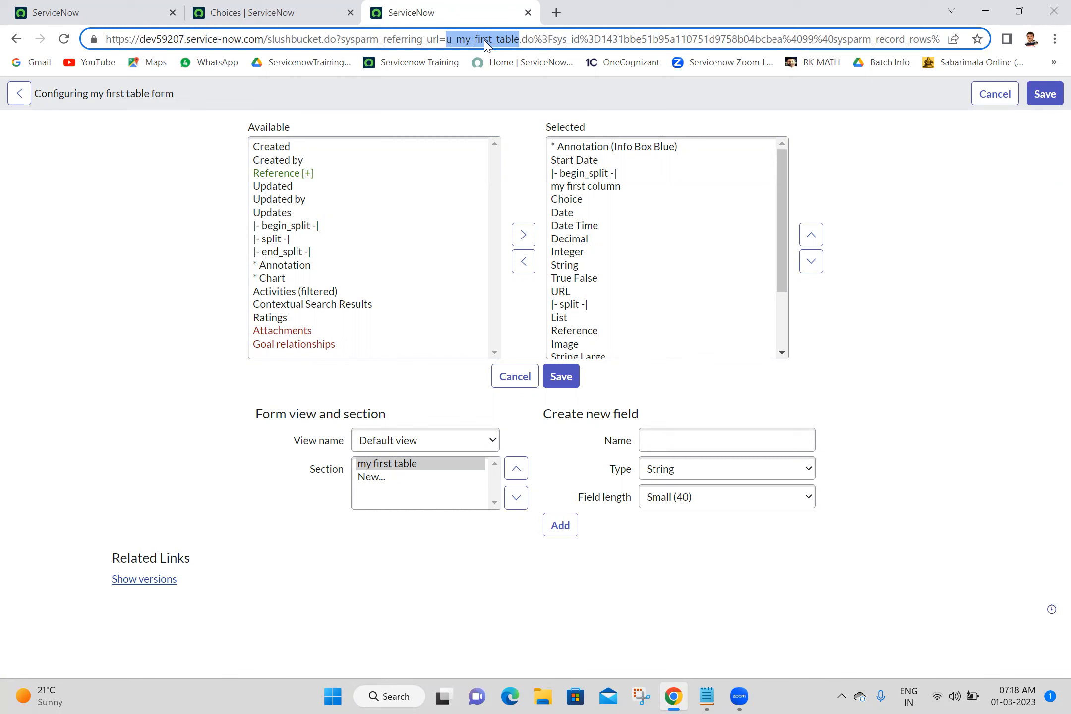
left_click(321, 8)
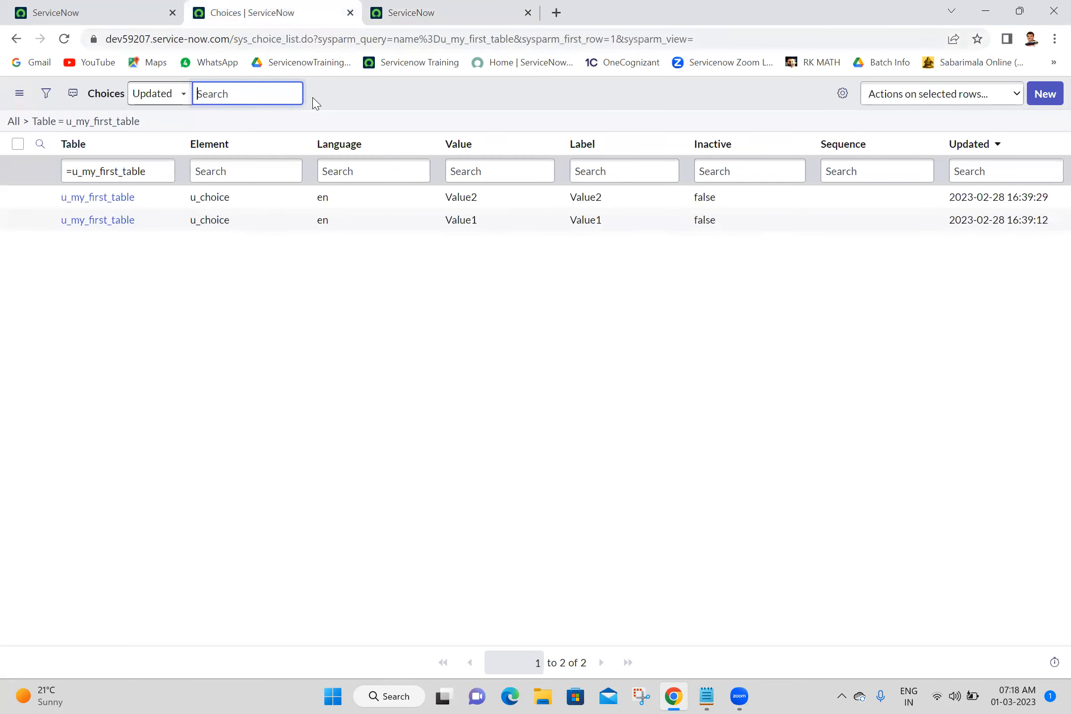
right_click(344, 145)
mouse_move(414, 249)
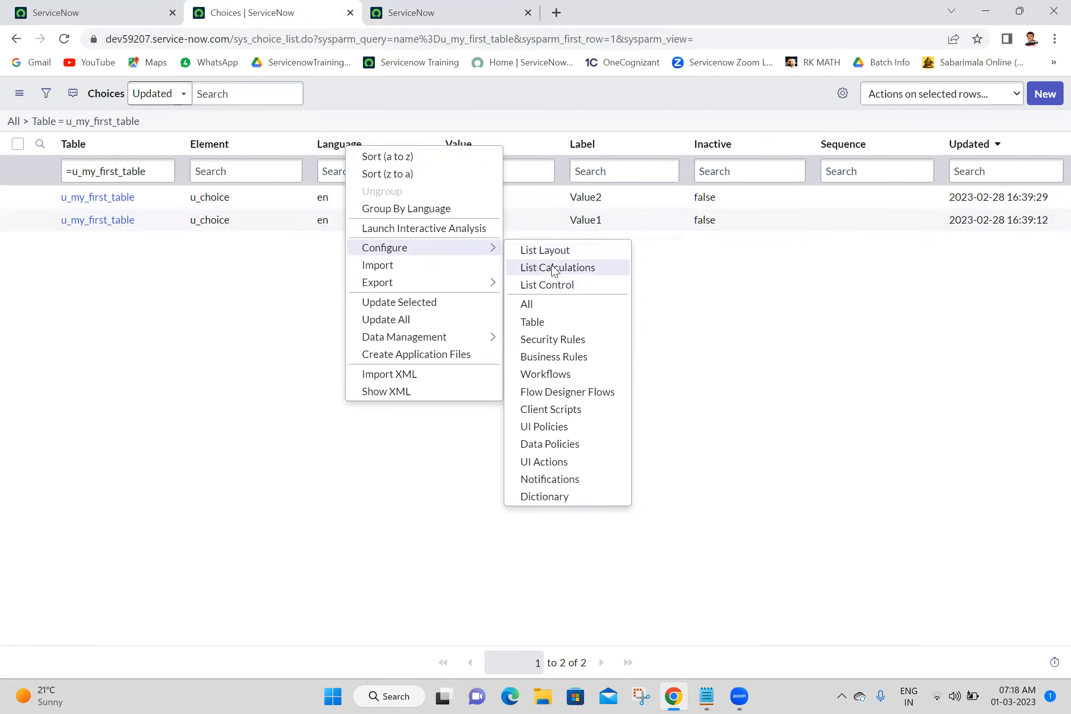
left_click(734, 308)
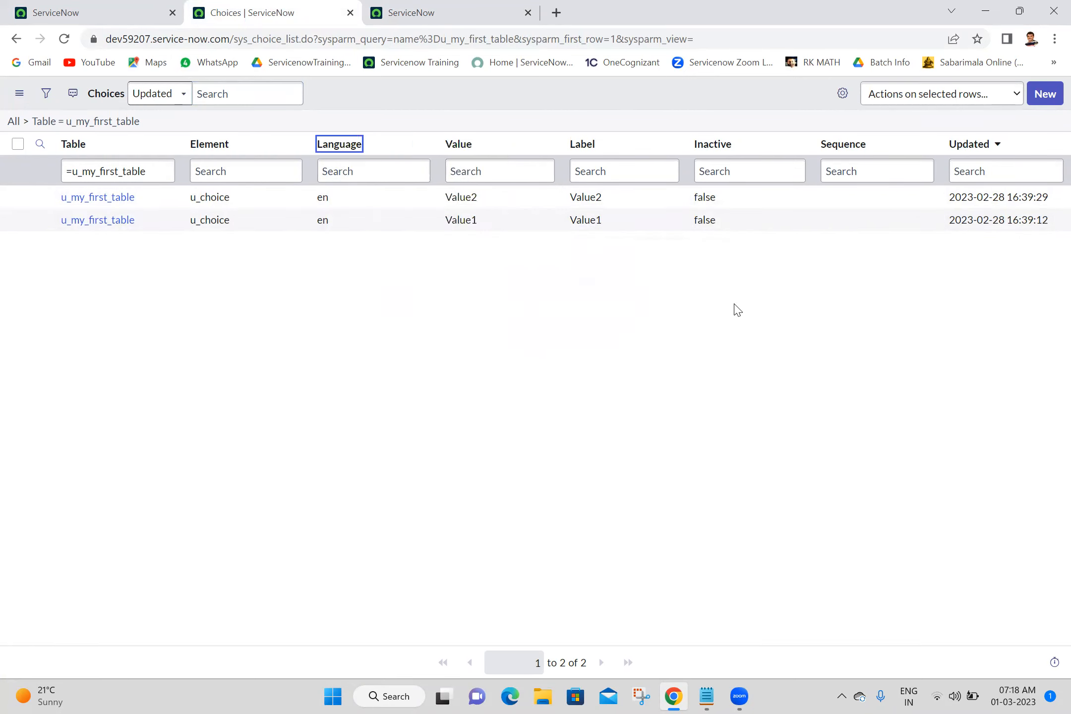
left_click(483, 6)
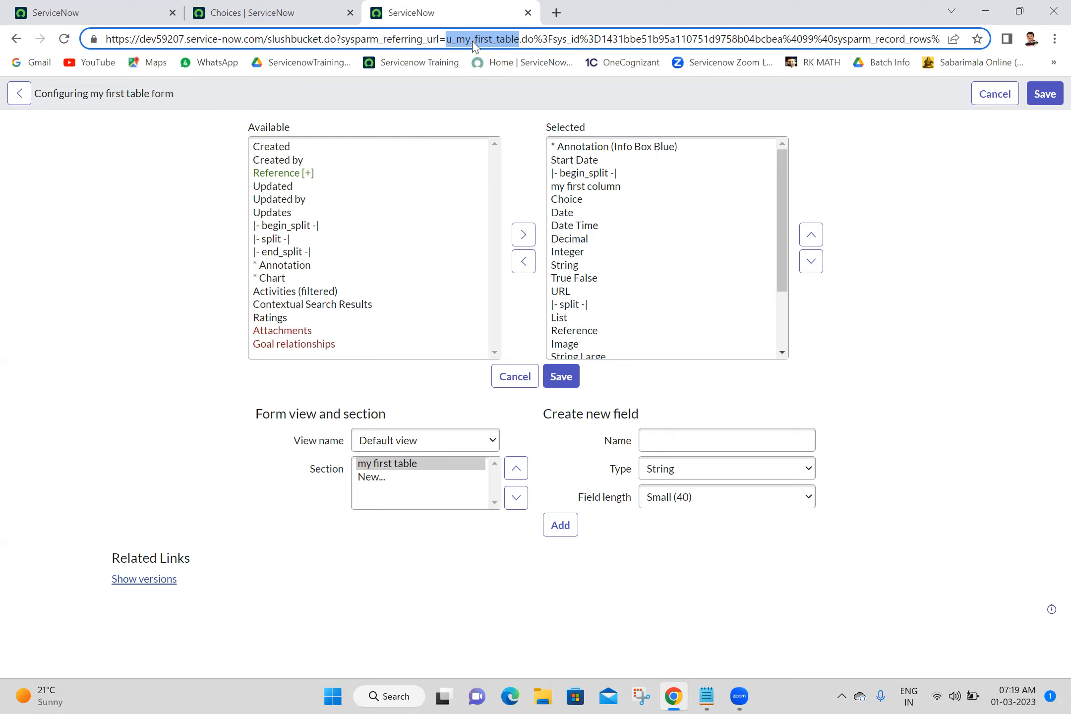
Switch to Snipping Tool and capture a new rectangular snip around the Zoom participants window.
key("alt+Tab")
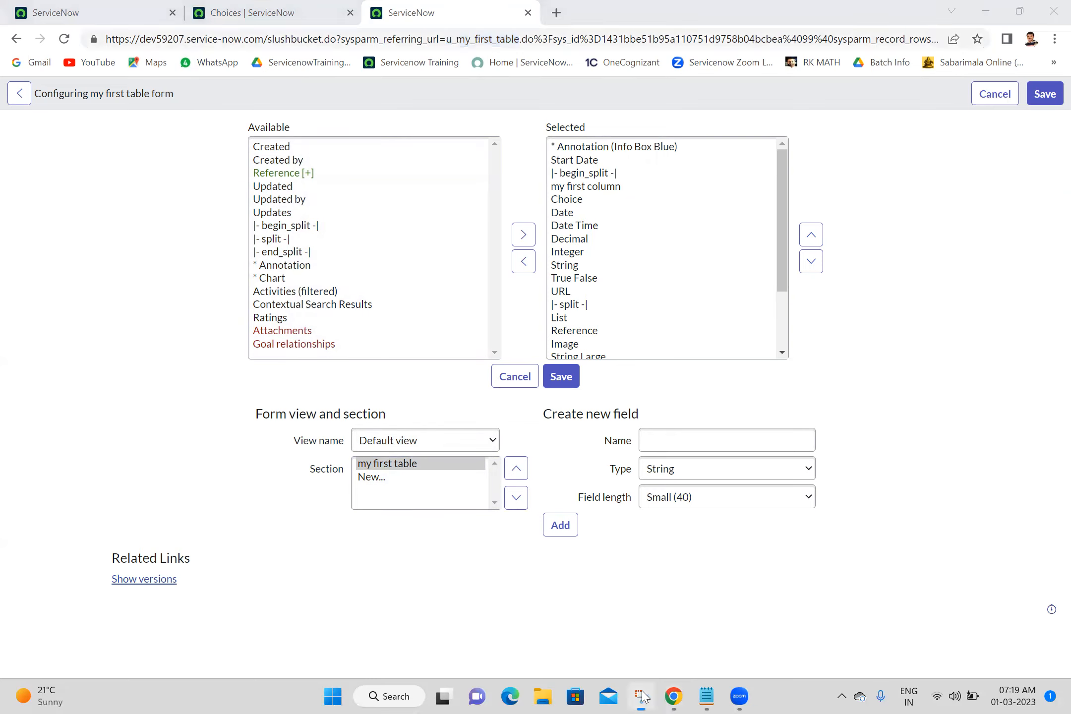
key("alt+Tab")
left_click(639, 697)
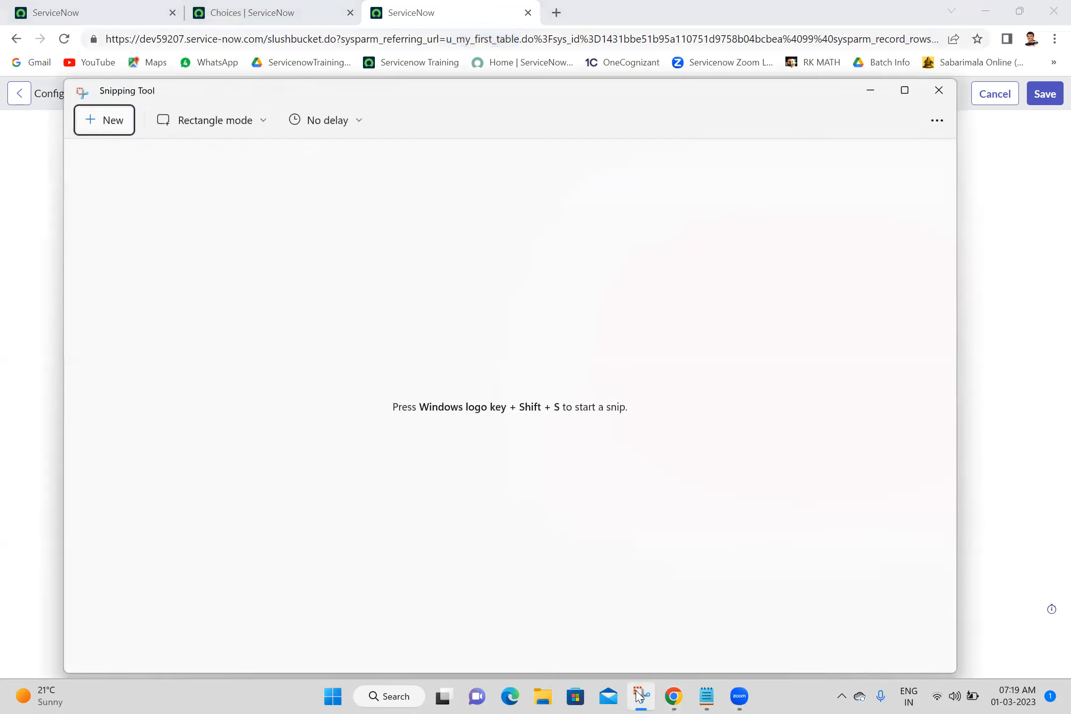
left_click(91, 121)
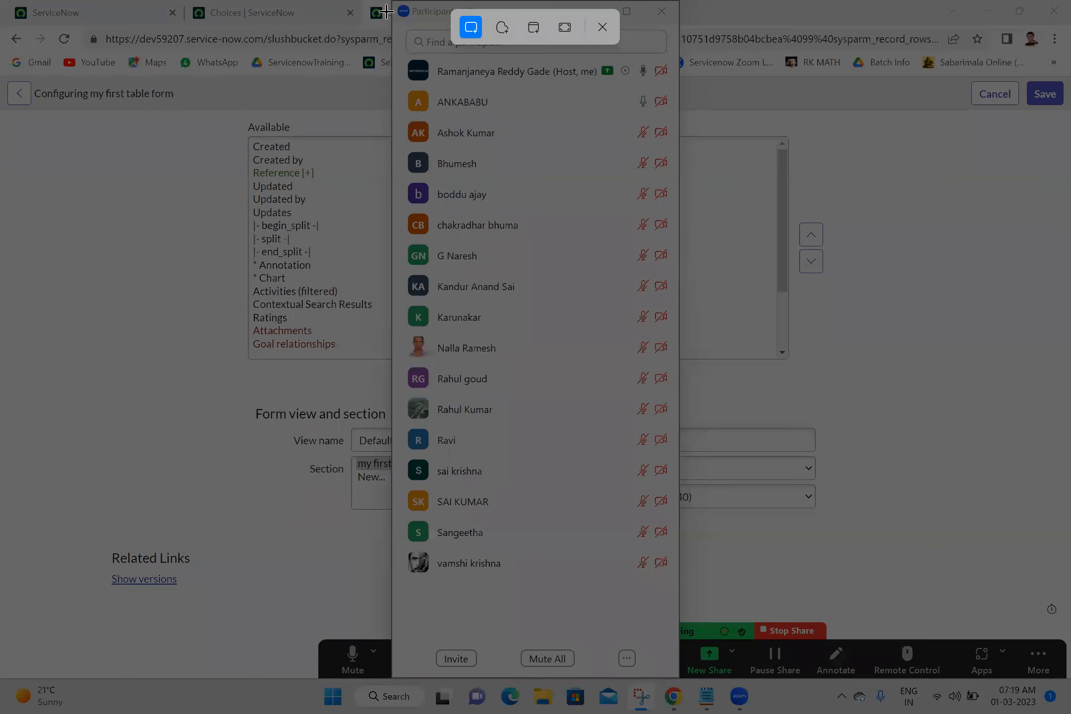
left_click_drag(391, 2, 678, 584)
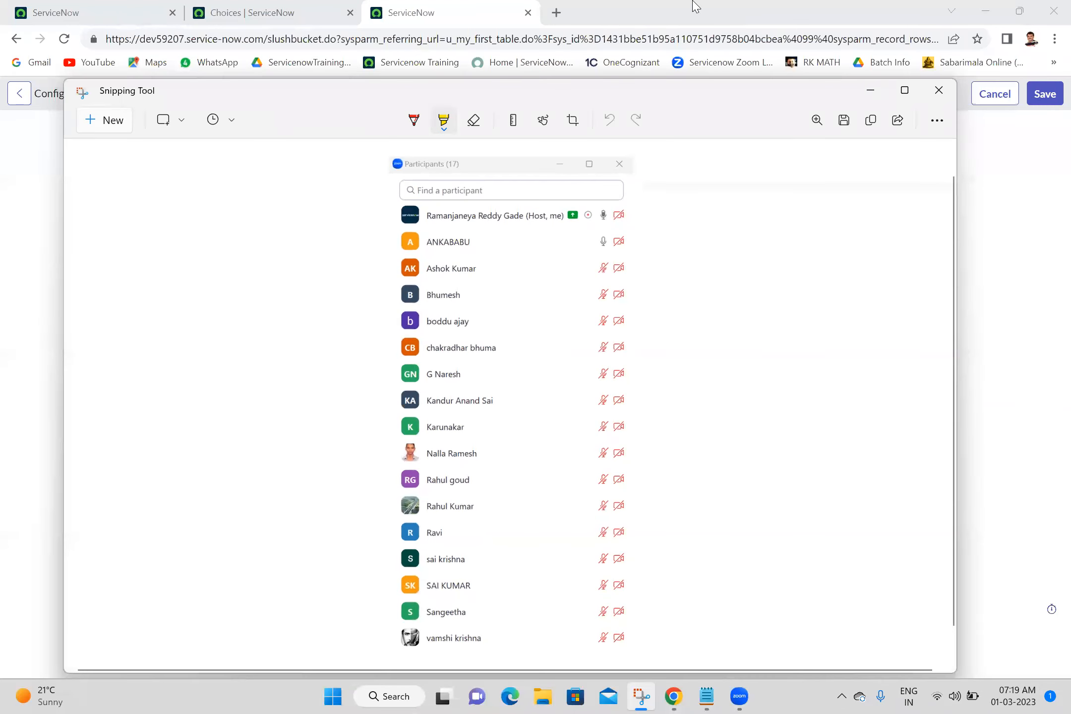
Save the snip as 01-03-2023_1 in the Batch 18 folder and close Snipping Tool.
left_click(842, 125)
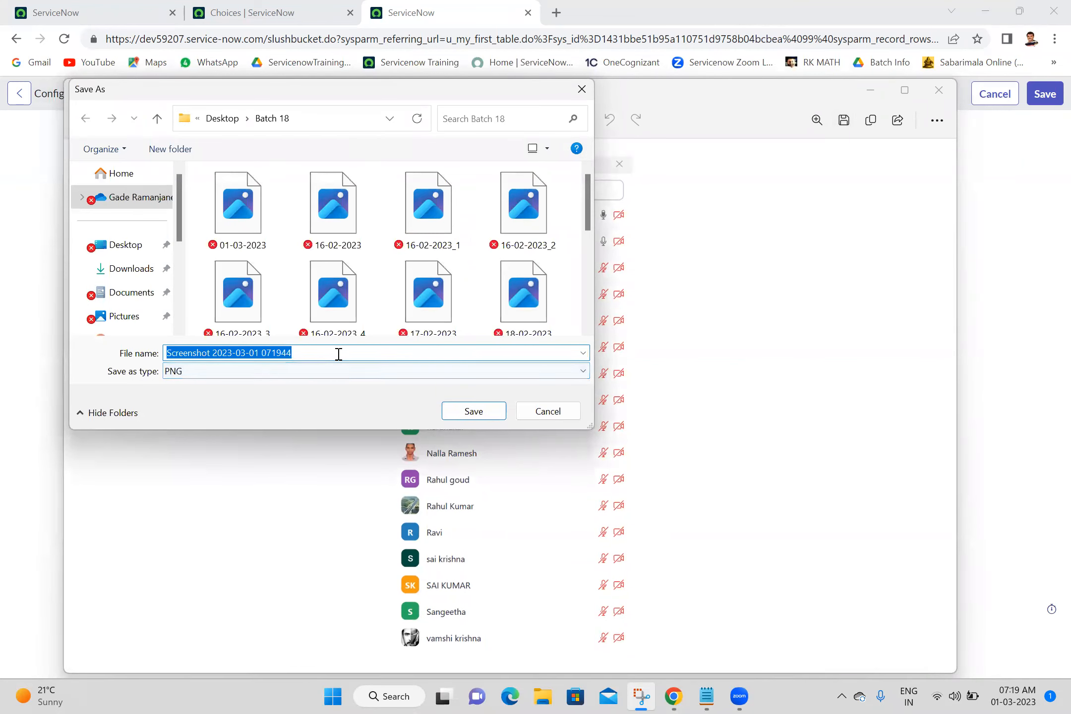
type("01-")
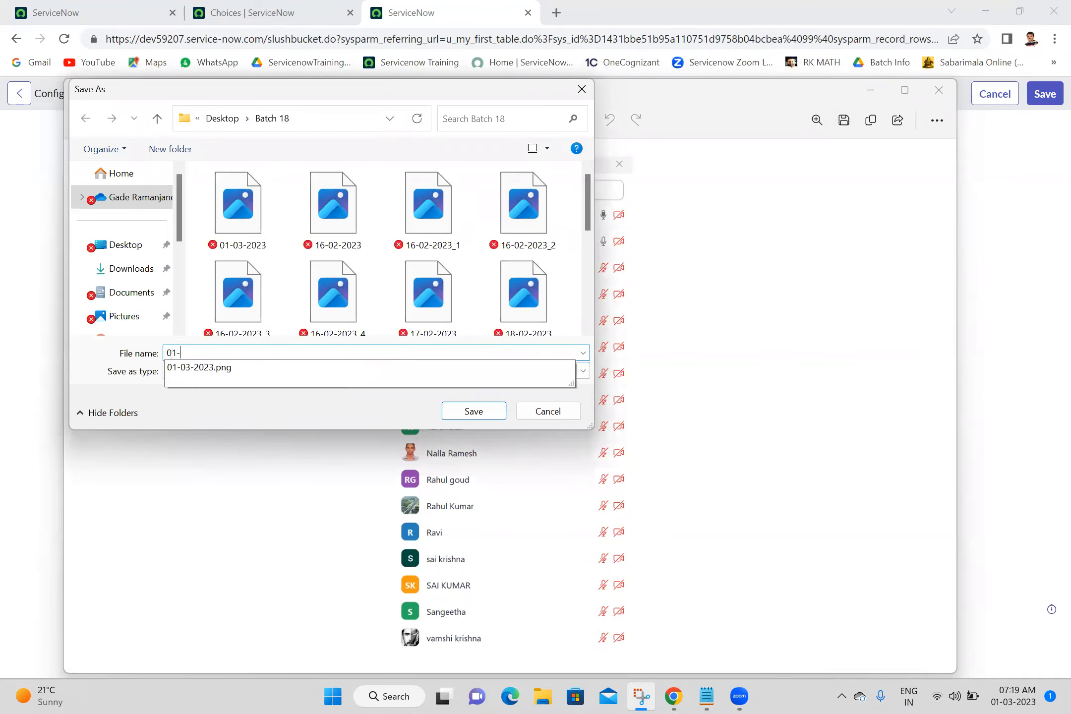
type("03-2023_1")
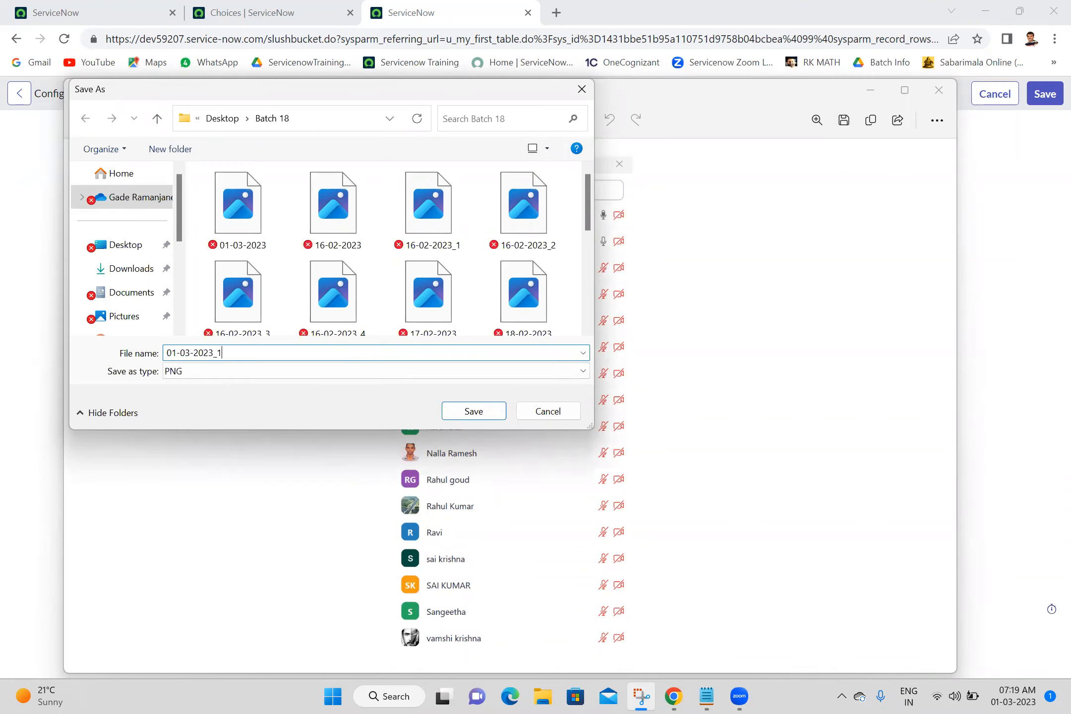
left_click(487, 414)
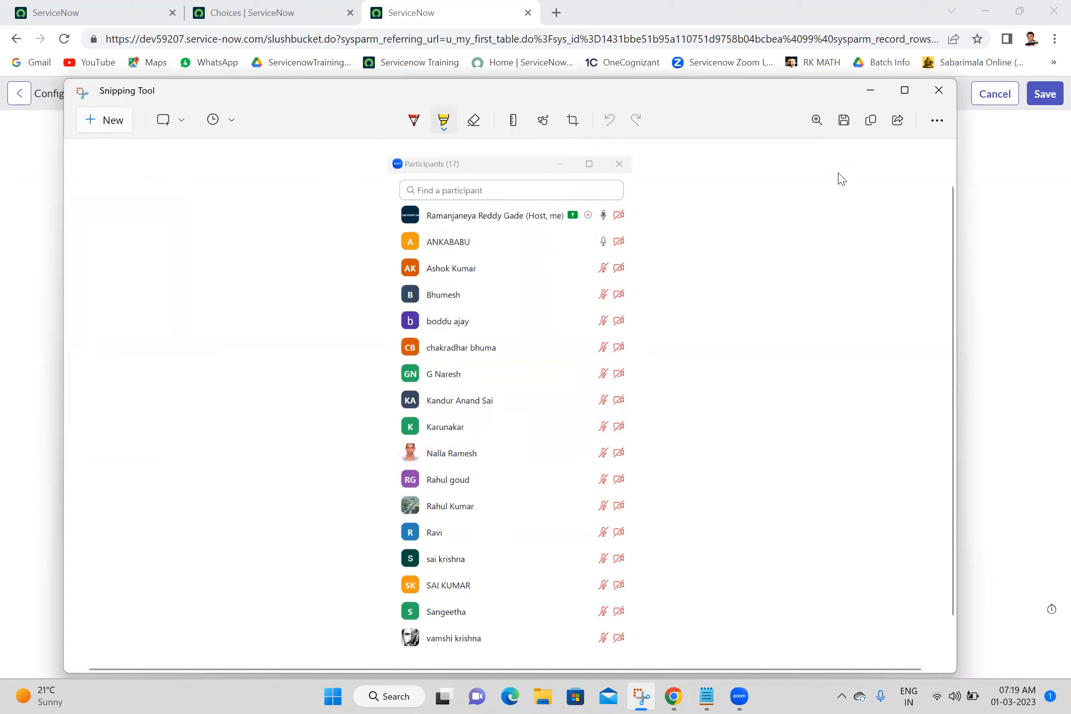
left_click(948, 91)
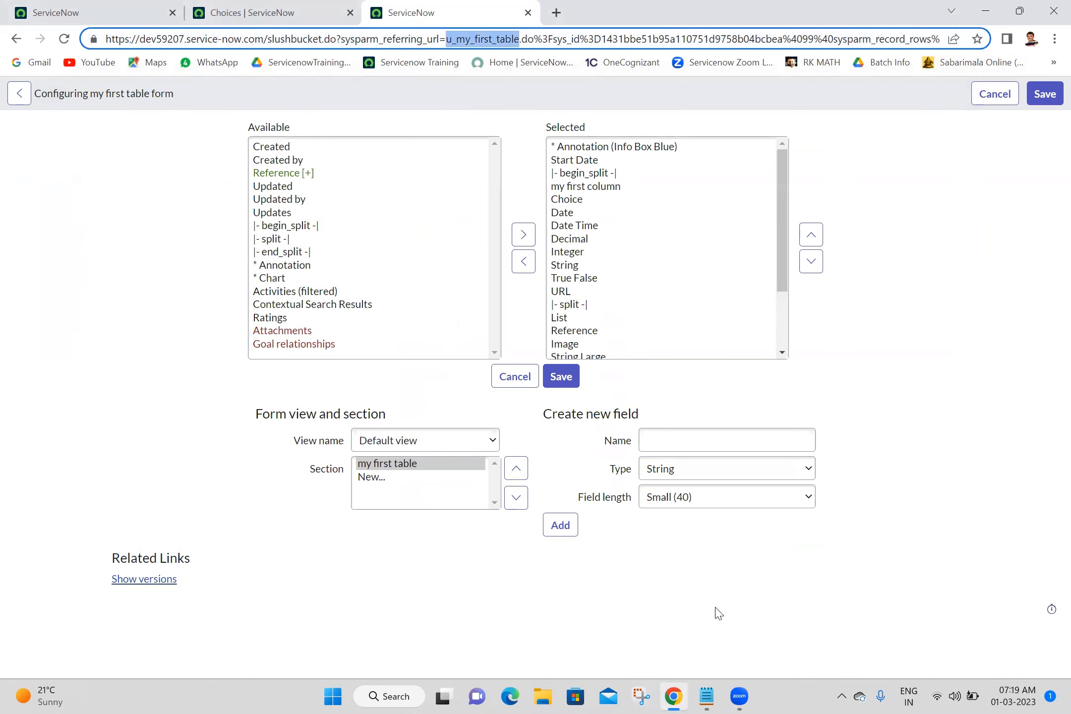